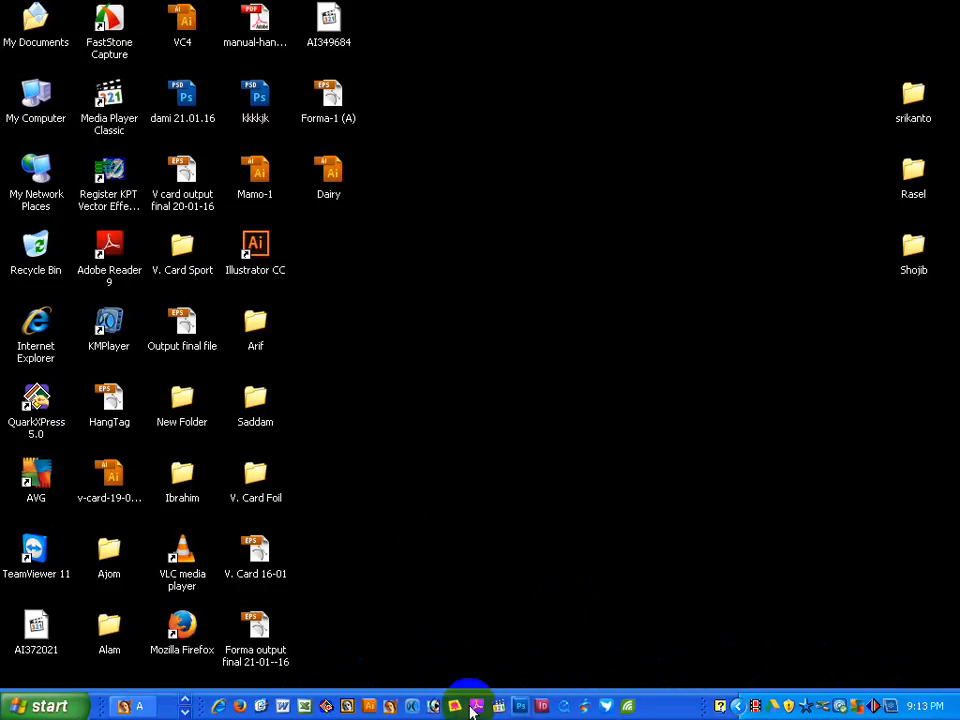
Start Adobe Photoshop and reposition the toolbox.
click(434, 706)
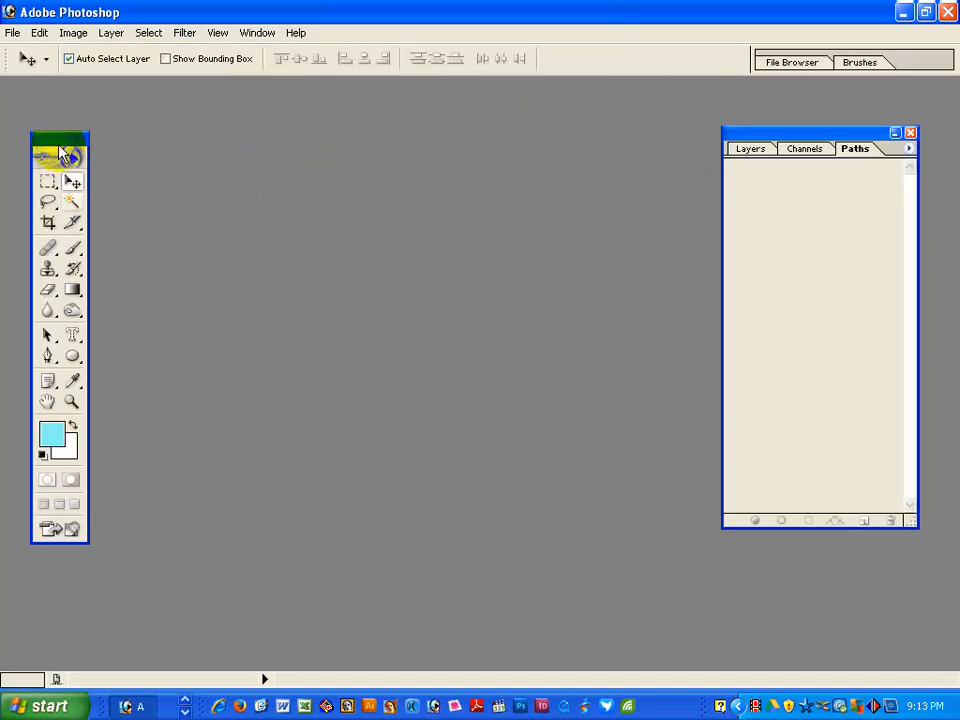
drag(55, 145, 57, 113)
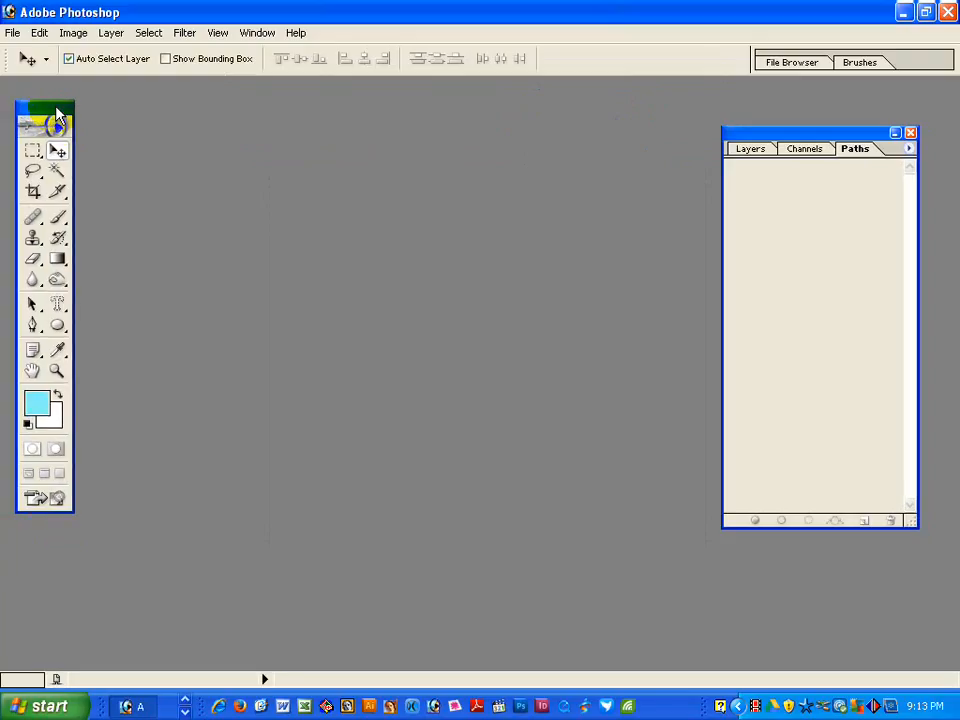
Open the Logo Scan file from the Student scan folder on Local Disk (D:).
click(13, 33)
click(42, 67)
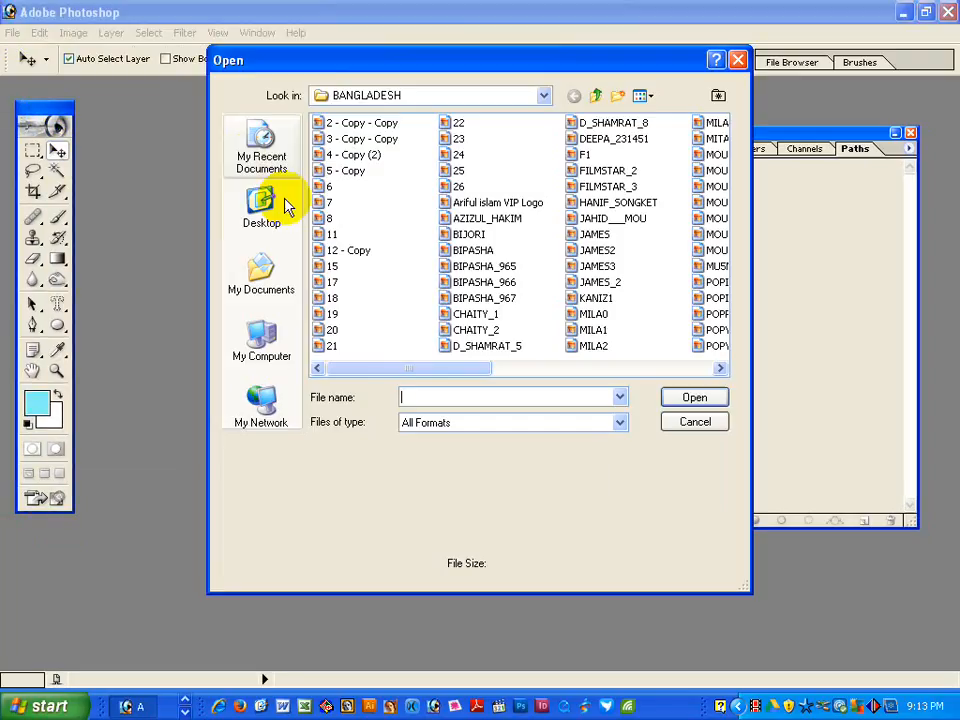
drag(311, 64, 238, 98)
click(470, 130)
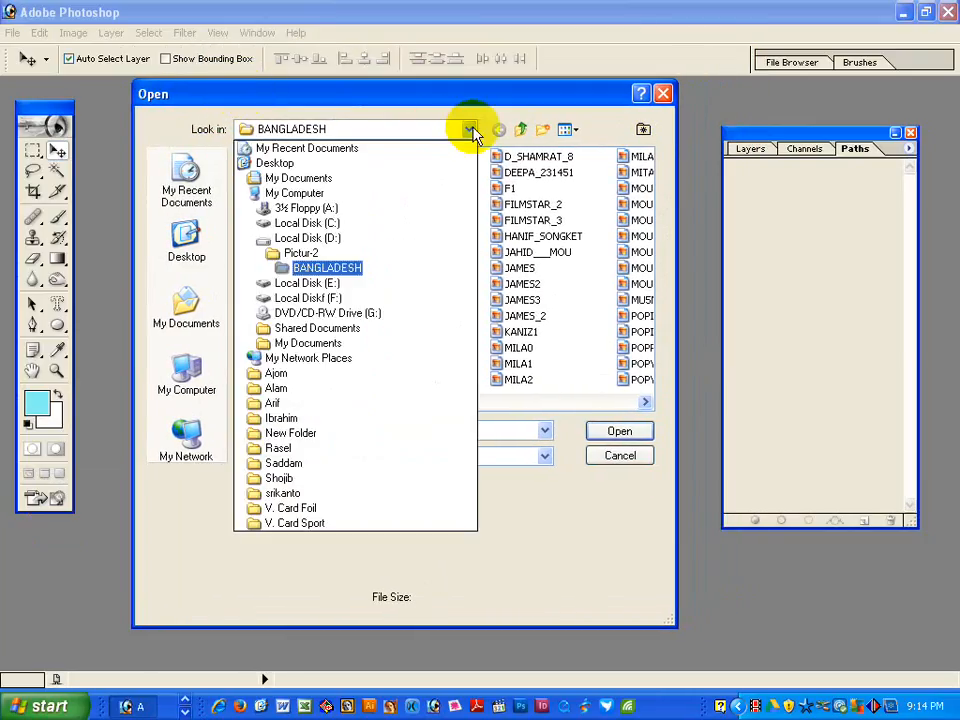
click(352, 238)
click(272, 332)
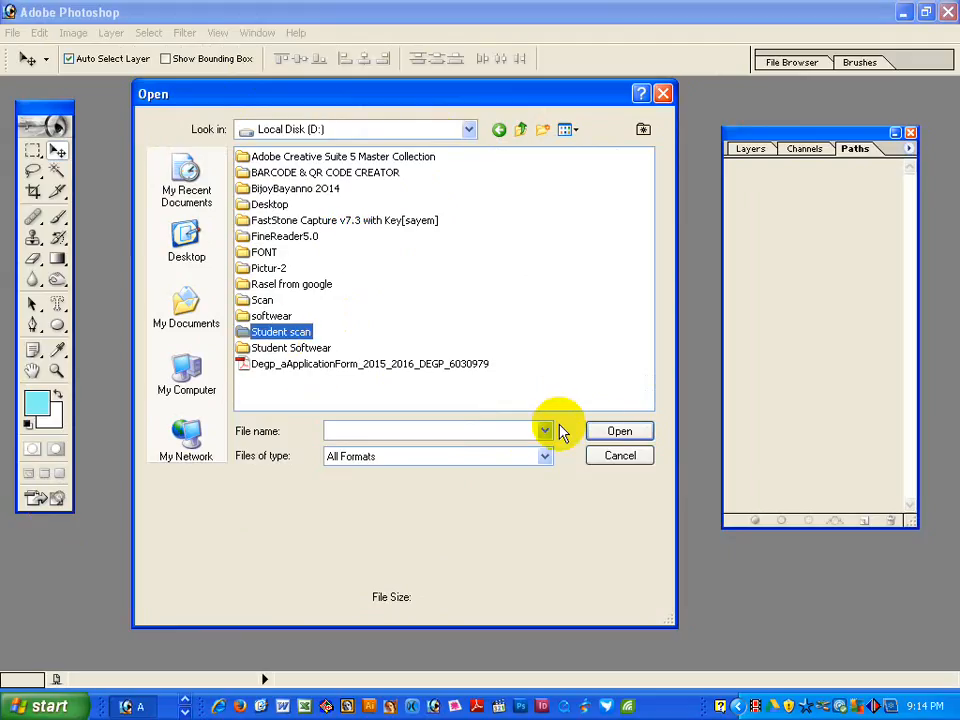
click(614, 430)
click(445, 285)
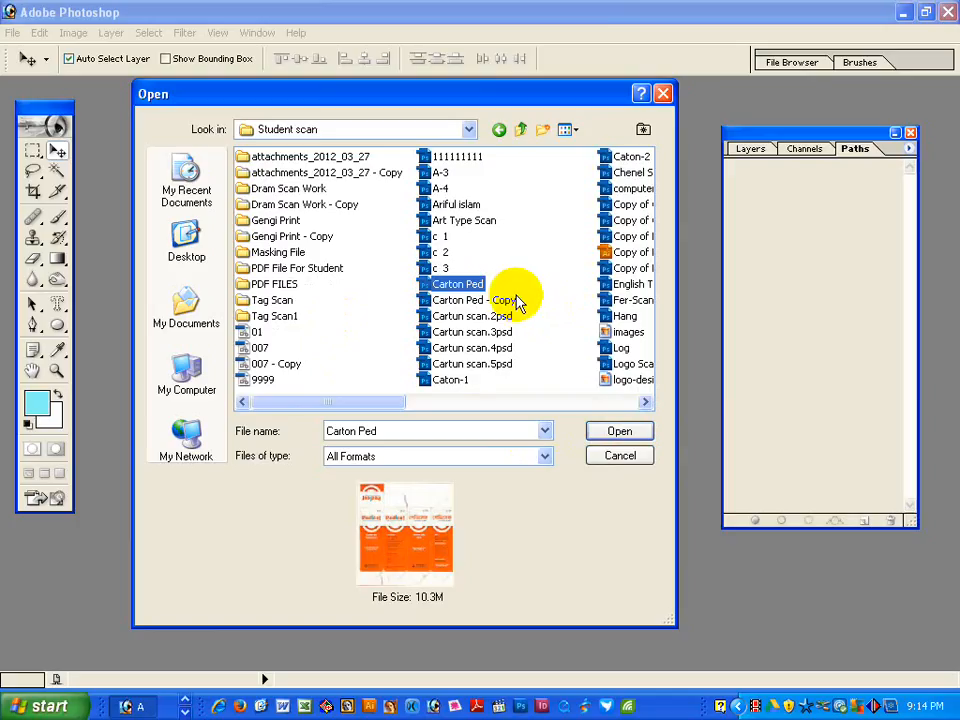
key(l)
click(452, 366)
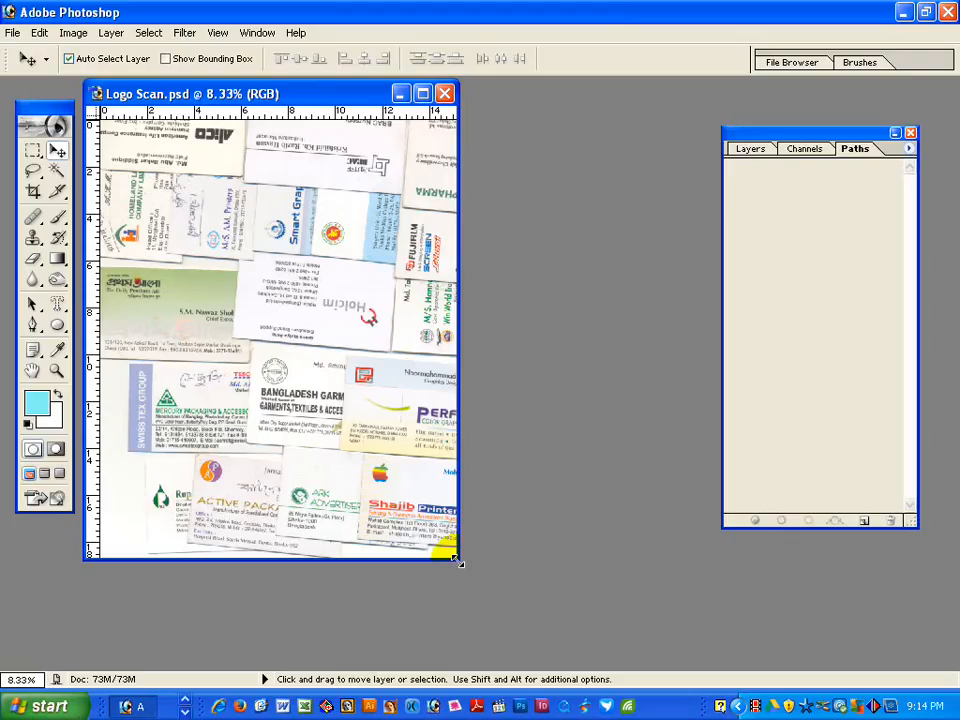
Enlarge the Logo Scan window and select the upside-down Alico logo with a rectangular marquee.
drag(518, 594, 688, 637)
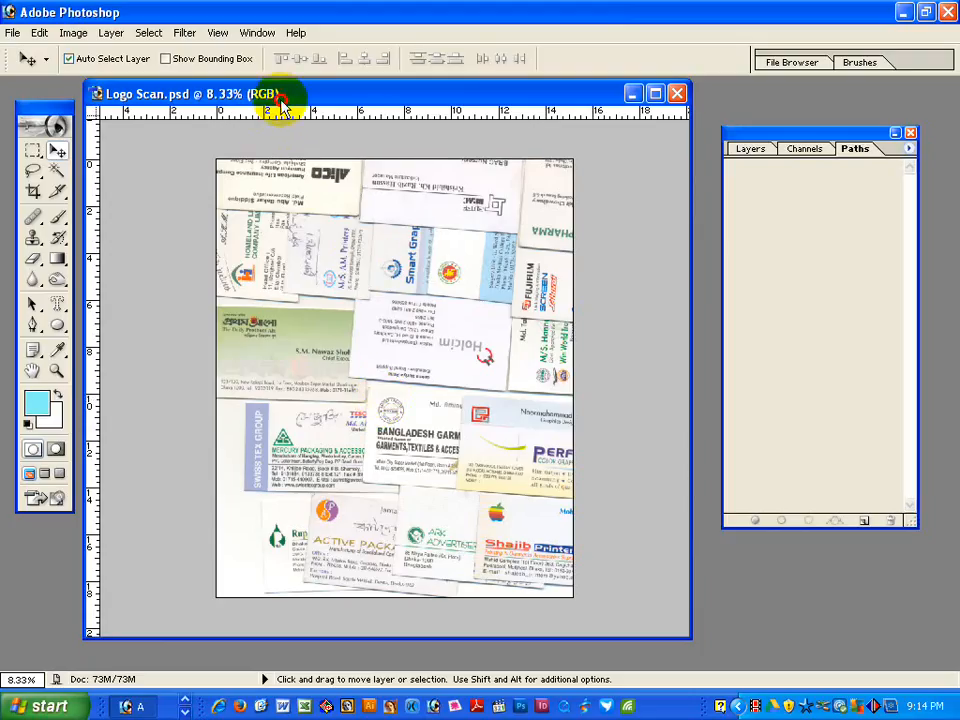
drag(276, 106, 281, 113)
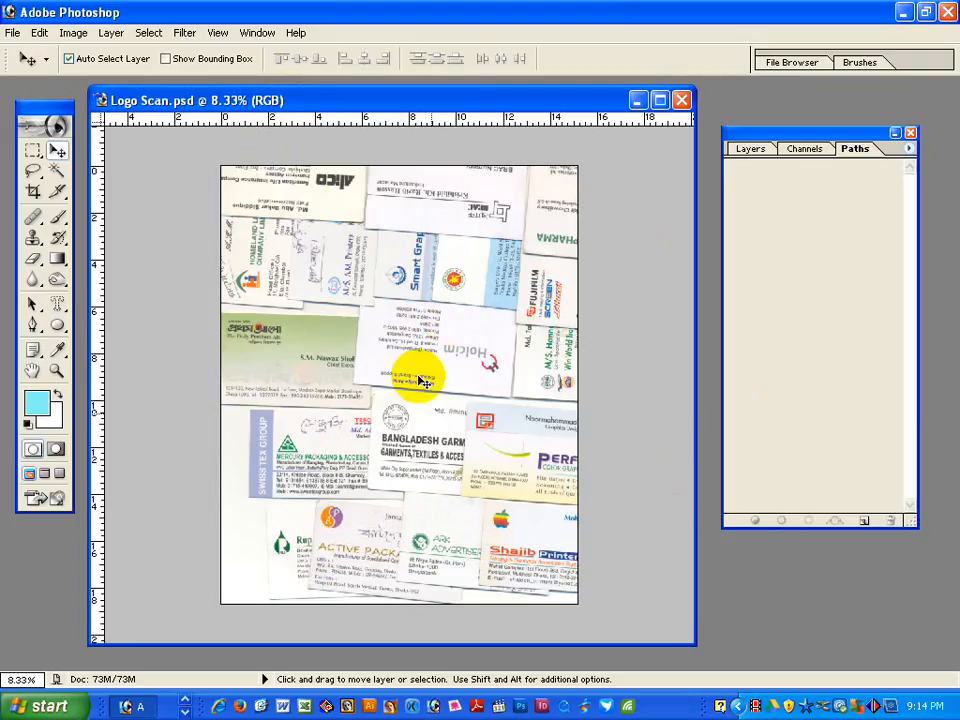
key(z)
drag(456, 281, 463, 299)
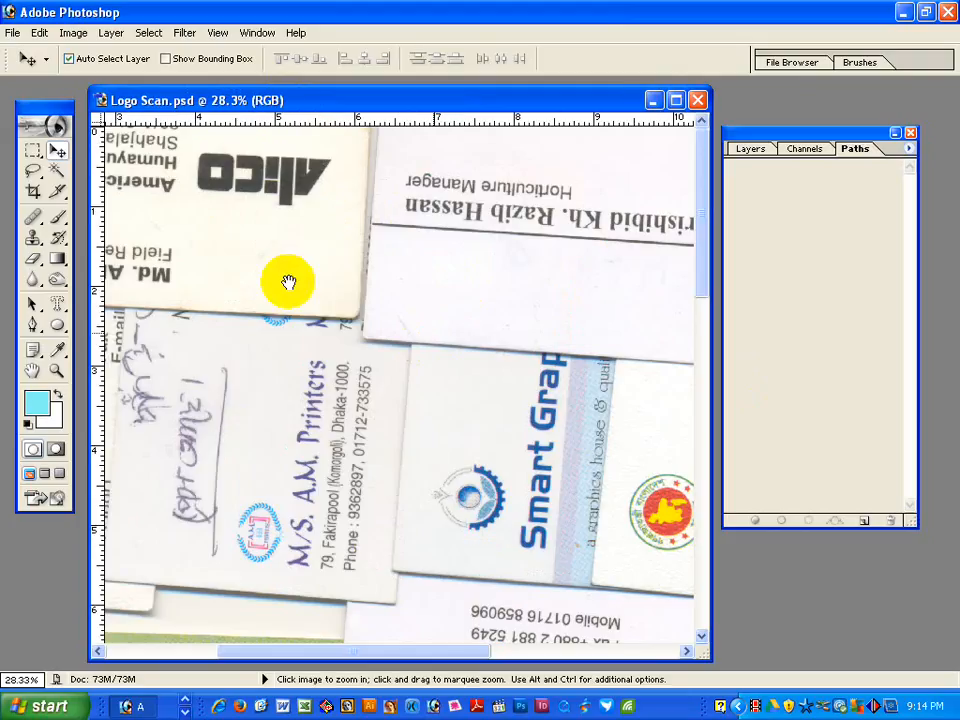
drag(345, 328, 414, 336)
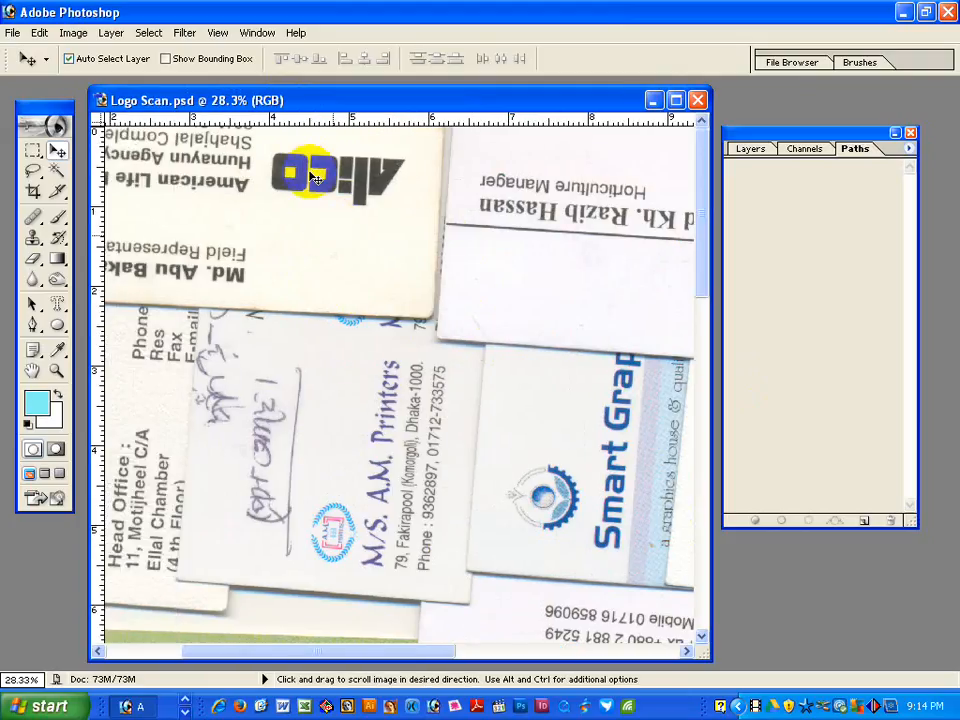
click(33, 150)
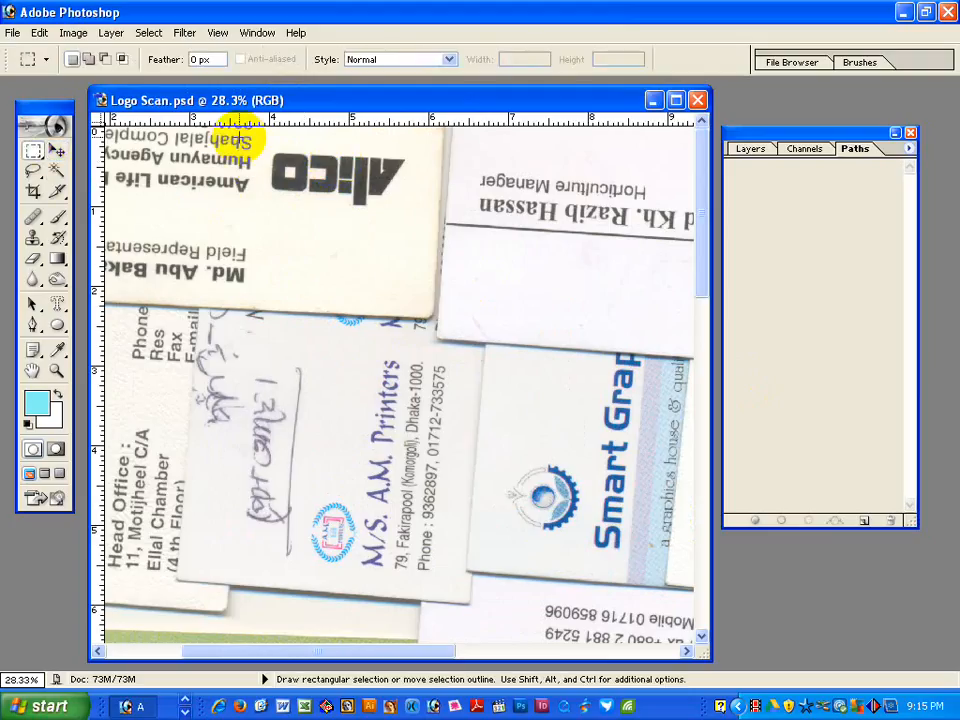
drag(256, 138, 423, 225)
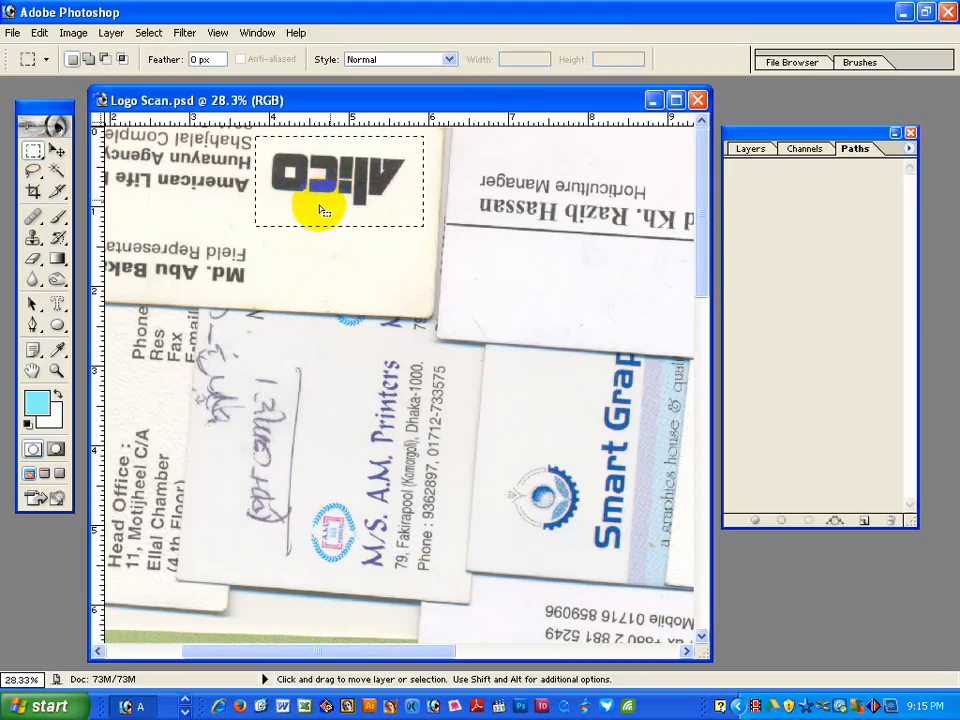
Copy the selected Alico logo into a new 636 × 340 pixel RGB document at 300 pixels/inch with white contents.
key(ctrl+n)
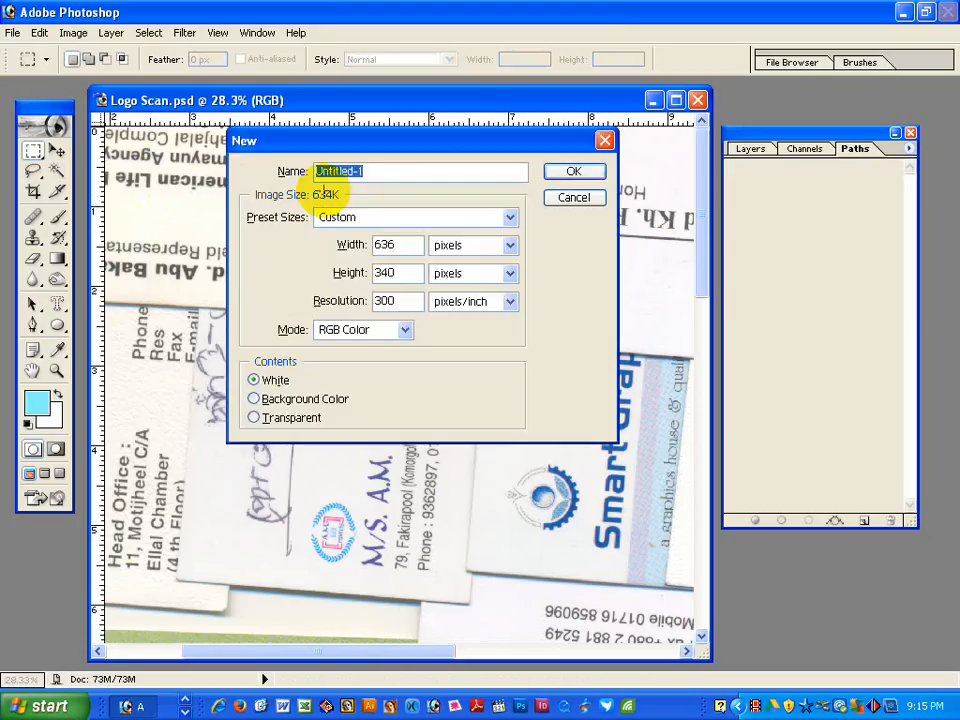
key(Return)
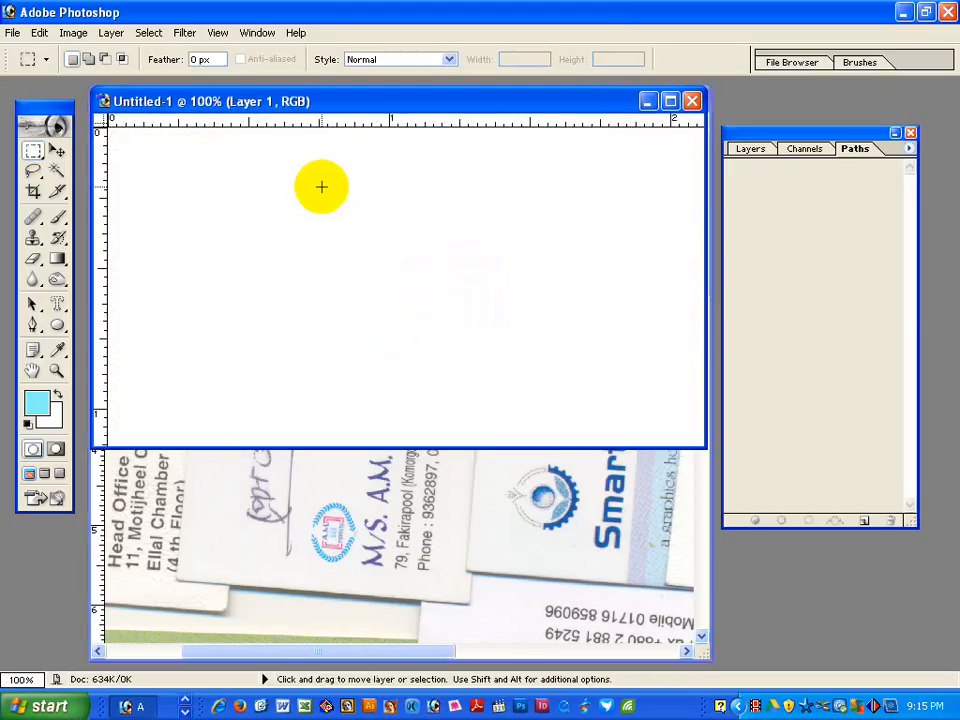
key(ctrl+v)
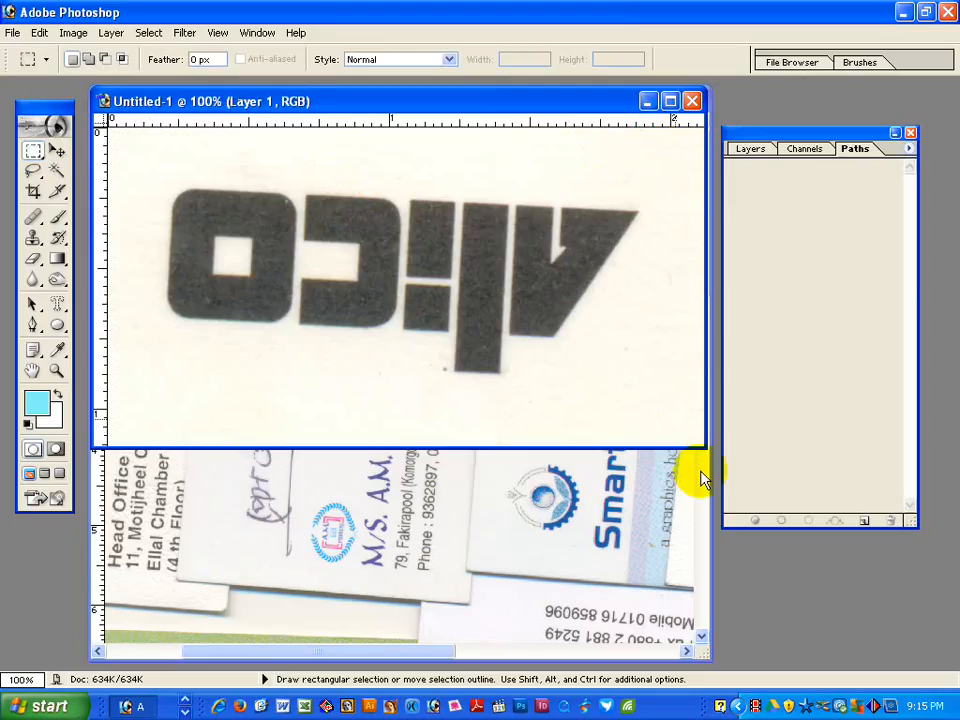
drag(699, 446, 746, 519)
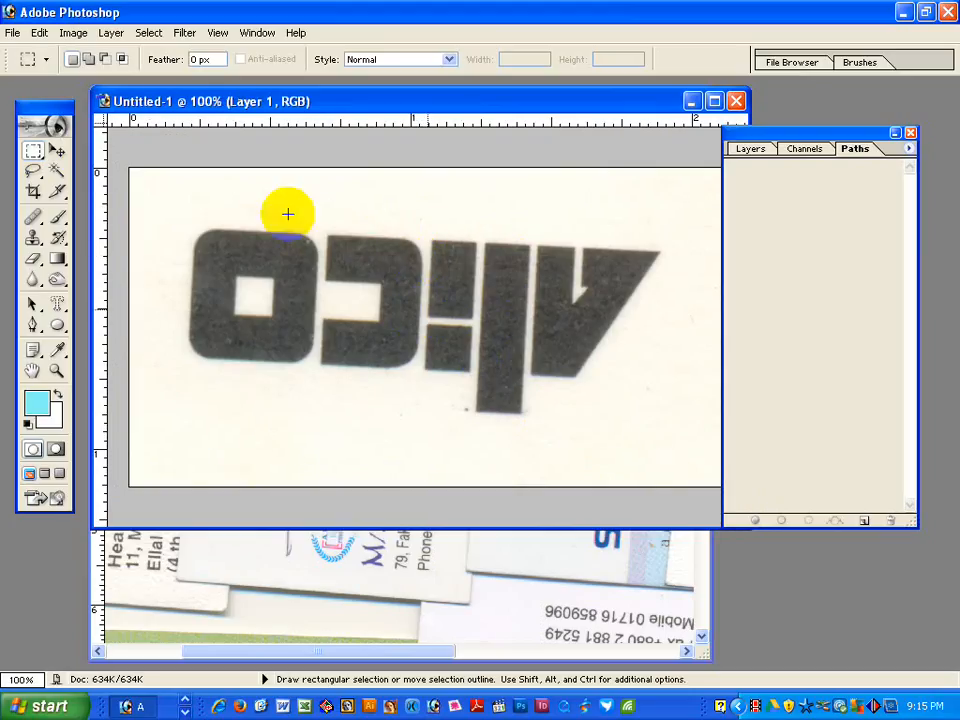
Rotate the new document's canvas 180° so the Alico logo reads upright.
click(73, 32)
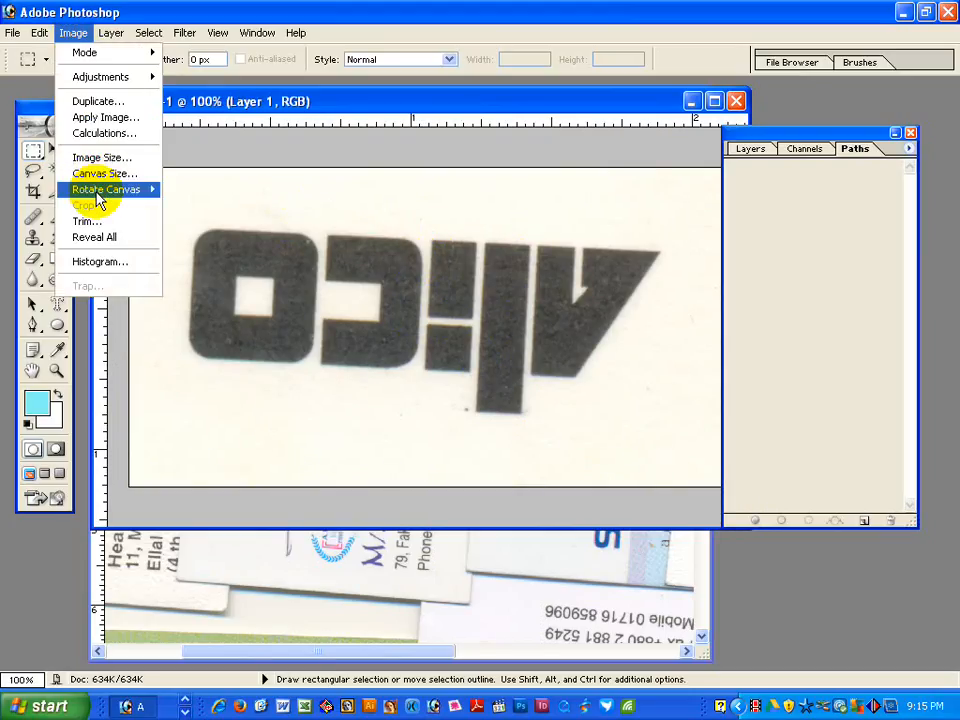
mouse_move(100, 190)
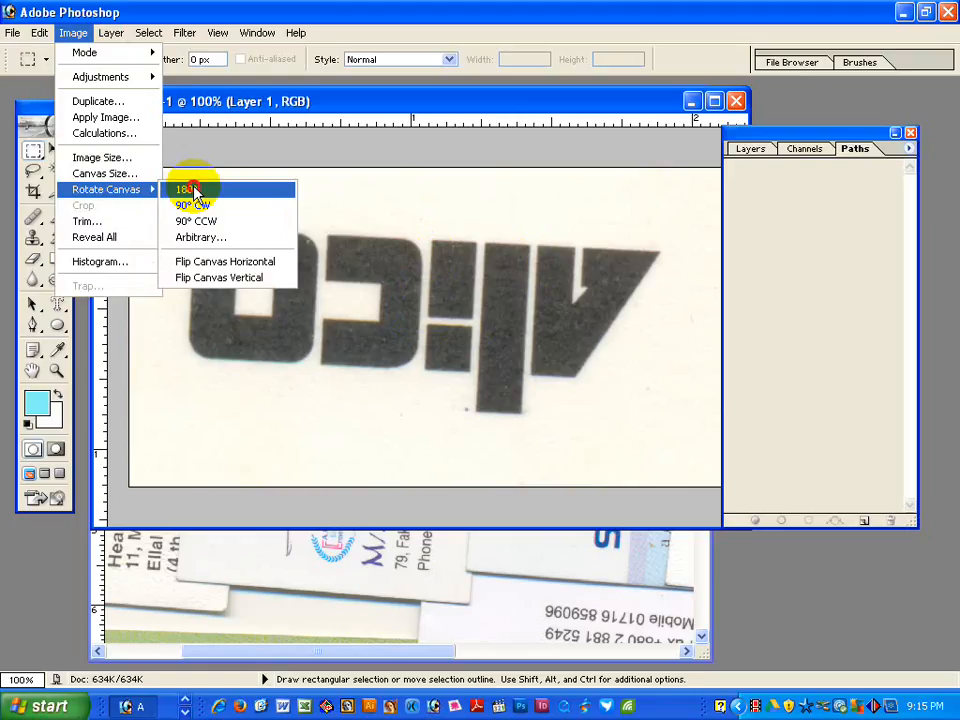
click(192, 190)
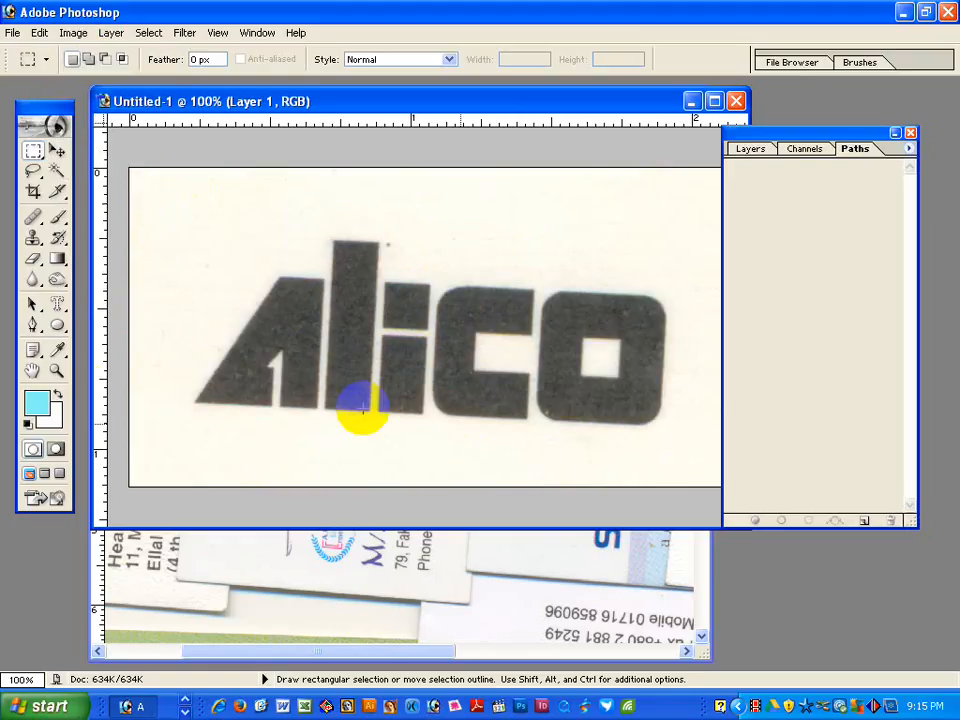
Straighten the Alico logo by measuring along its baseline and rotating the canvas by the measured angle.
drag(59, 354, 112, 388)
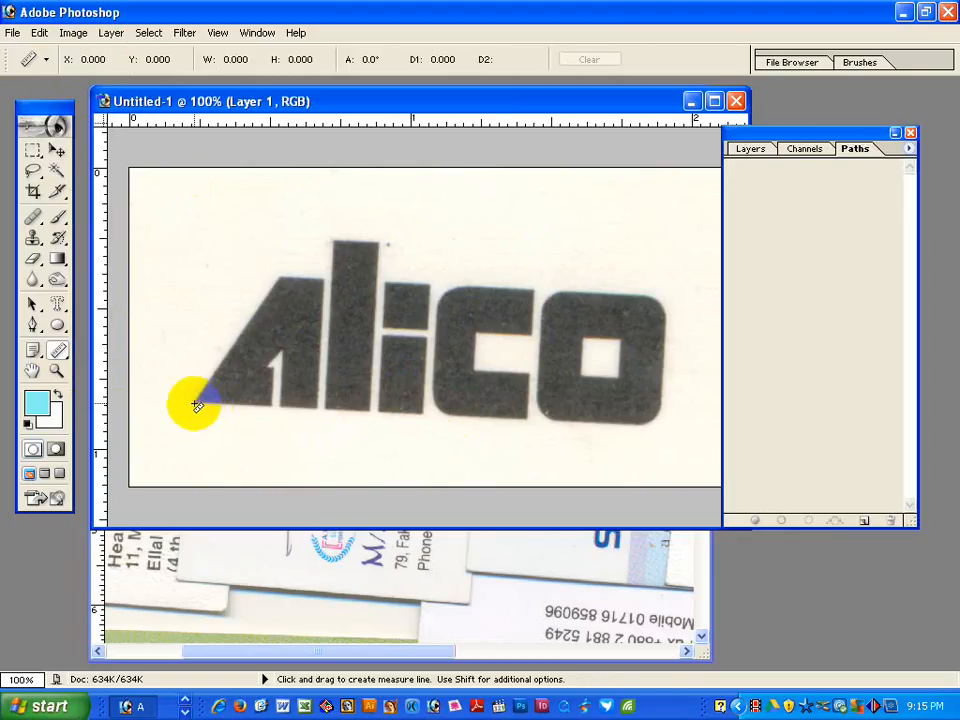
drag(196, 403, 679, 428)
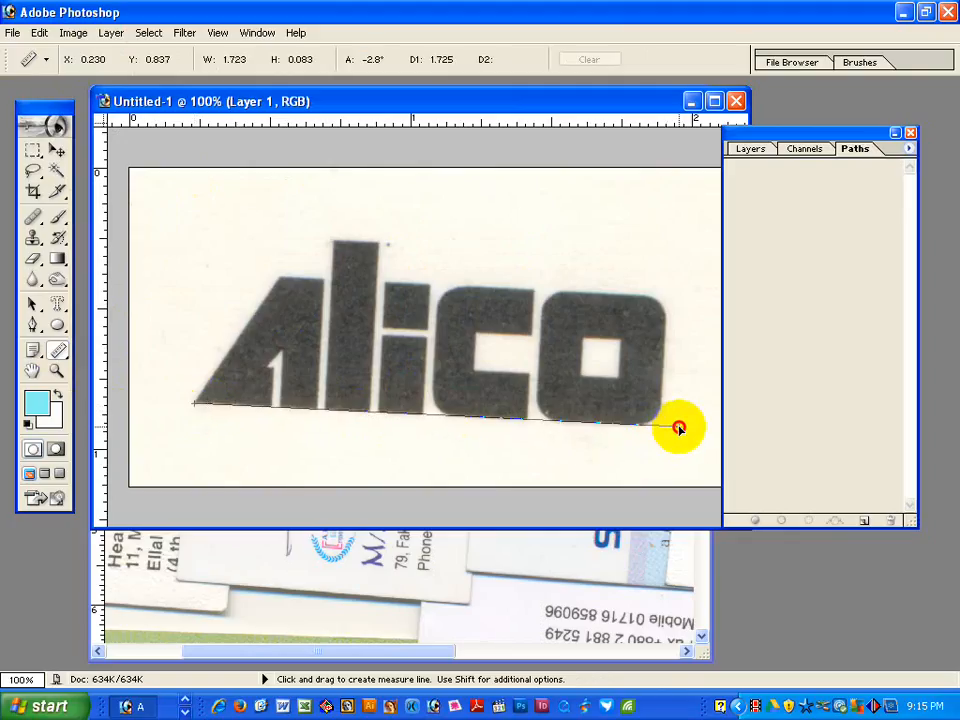
click(73, 33)
mouse_move(95, 191)
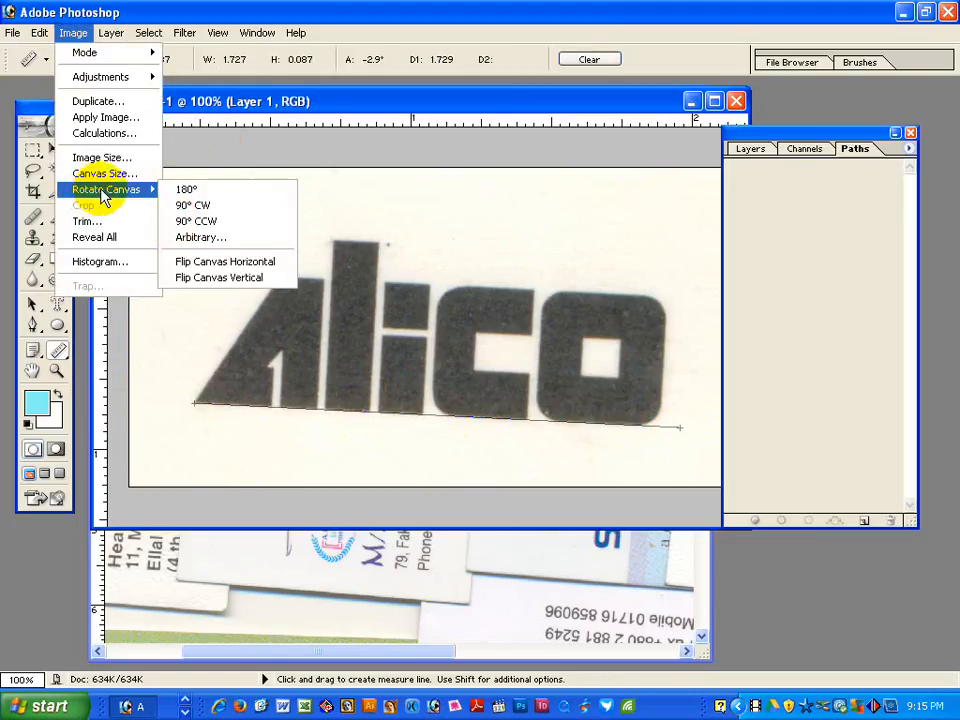
click(195, 238)
click(561, 346)
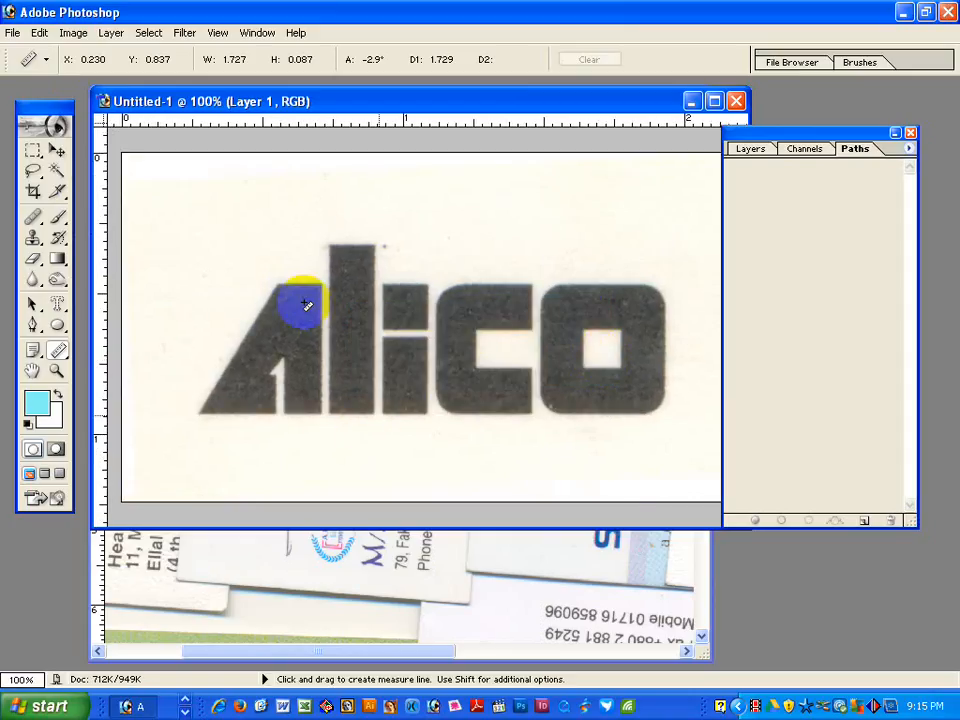
Reset the foreground and background colours to the default black and white and switch to the Move tool.
click(27, 424)
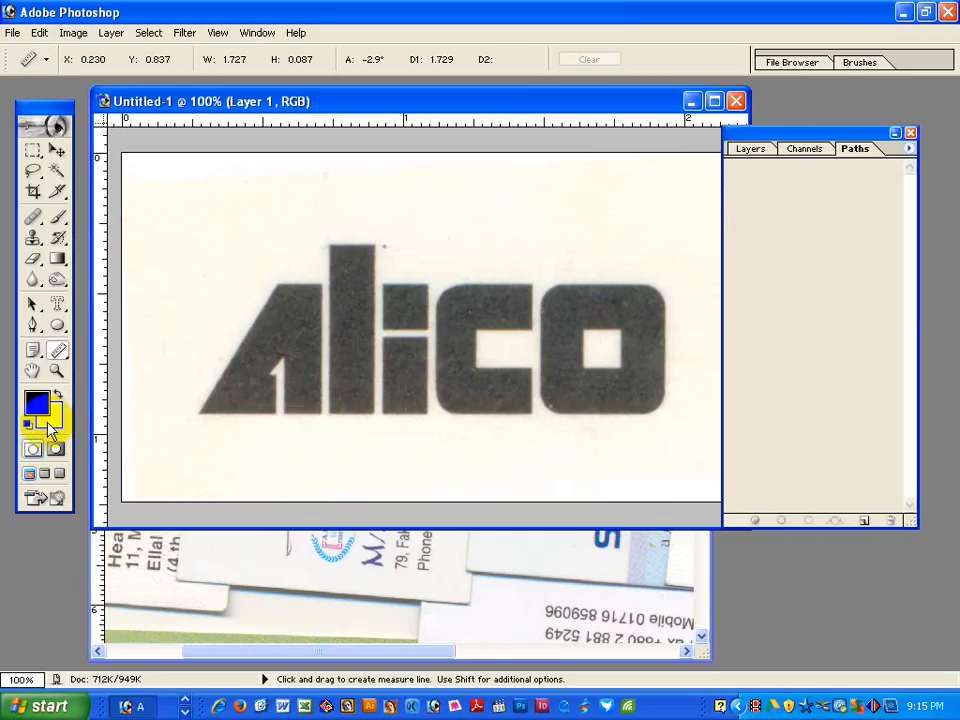
key(d)
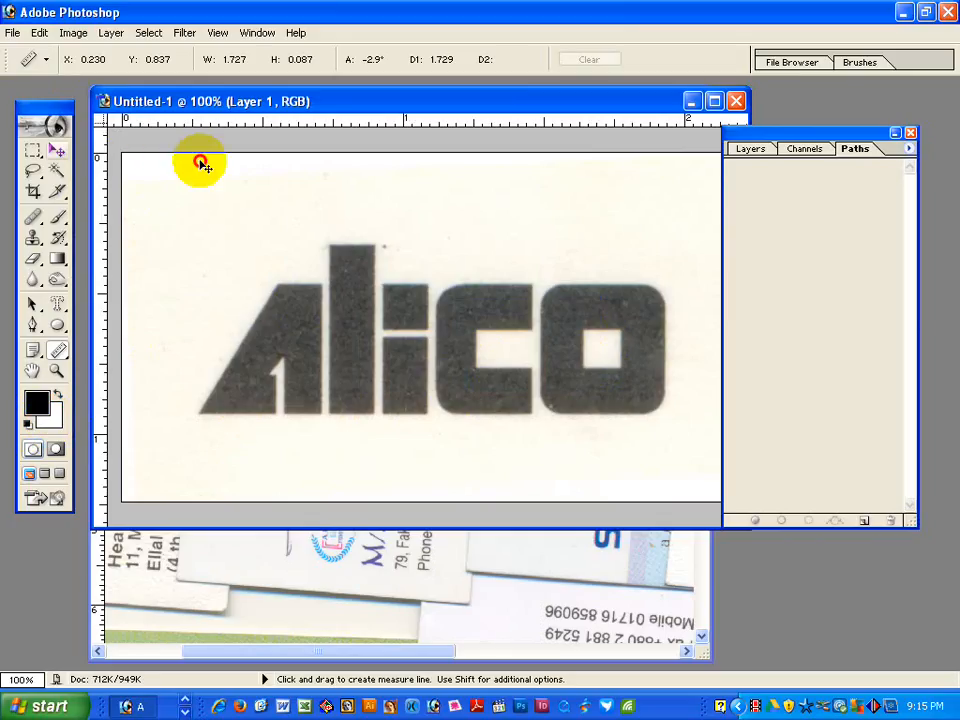
key(v)
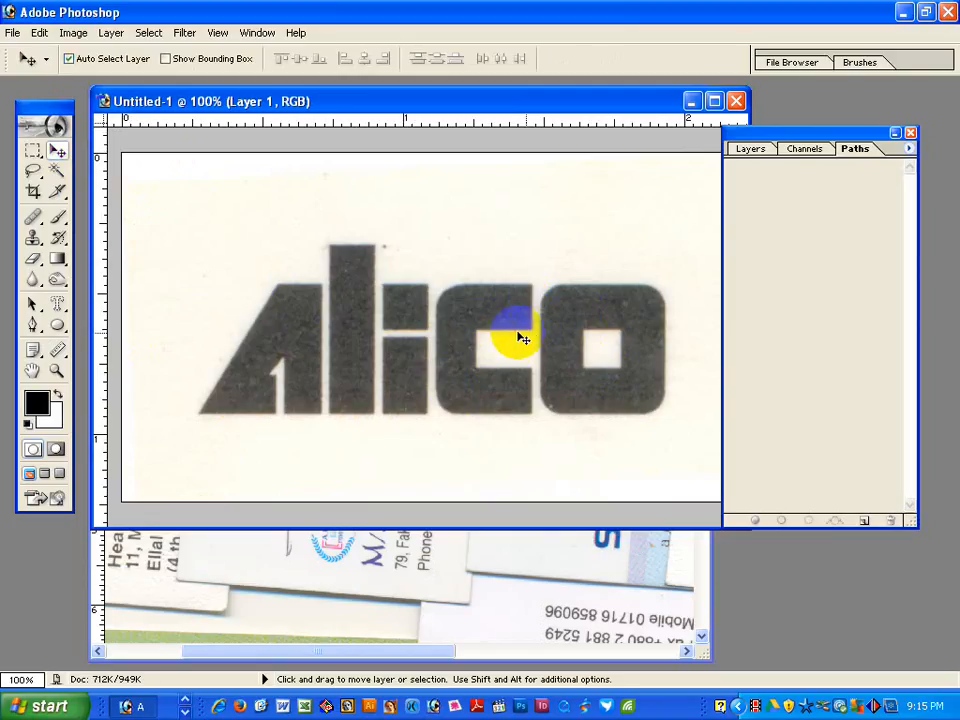
Save the logo document to the Desktop in Photoshop format as 1.
key(ctrl+s)
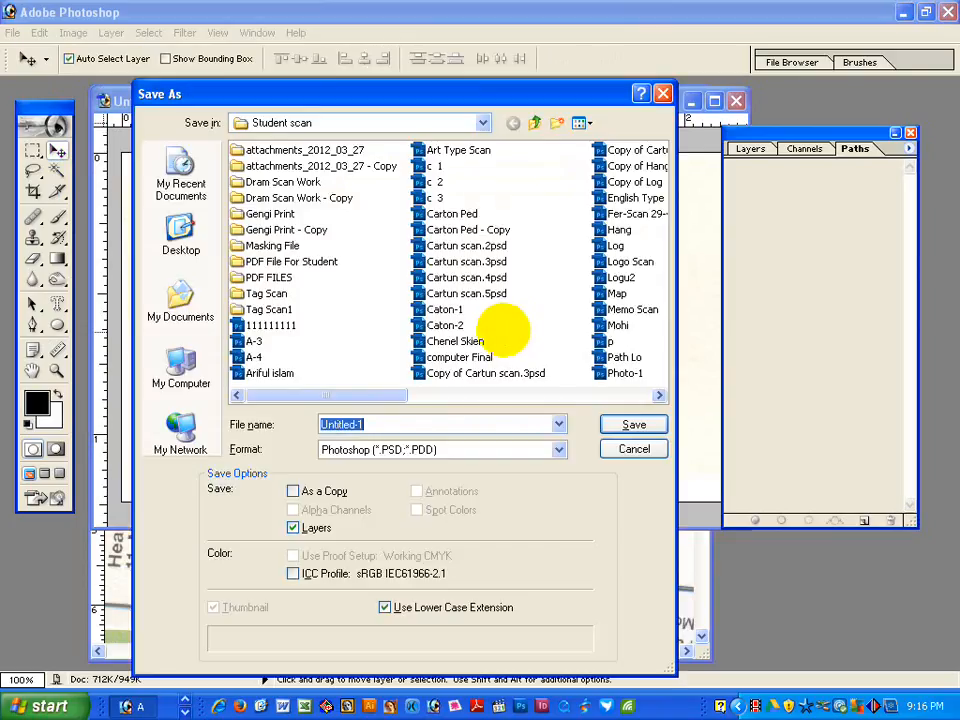
text(1)
click(180, 235)
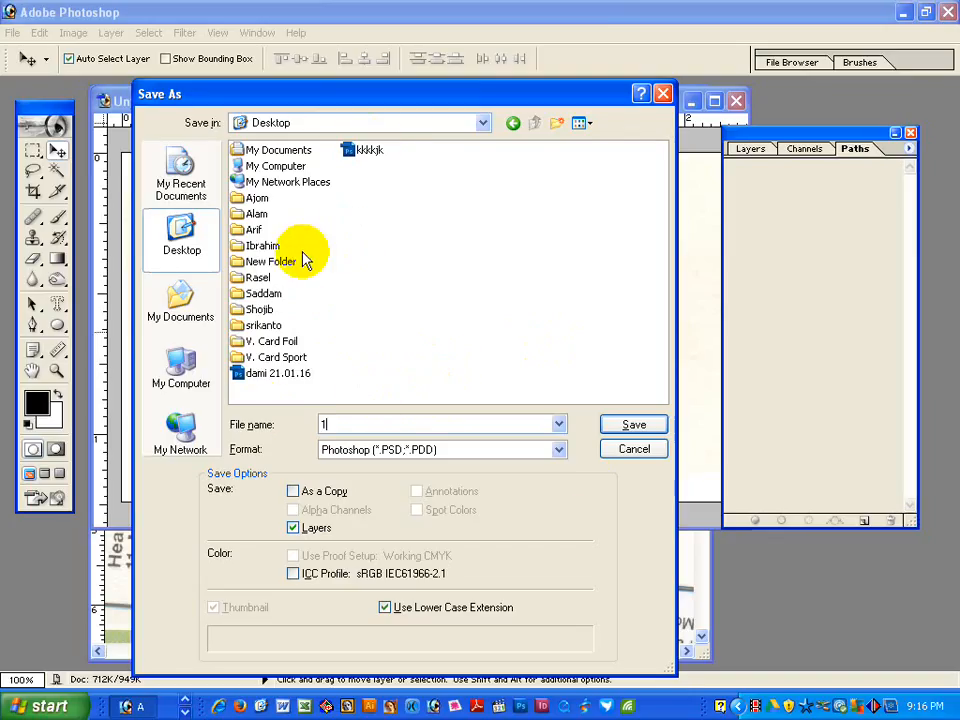
click(634, 424)
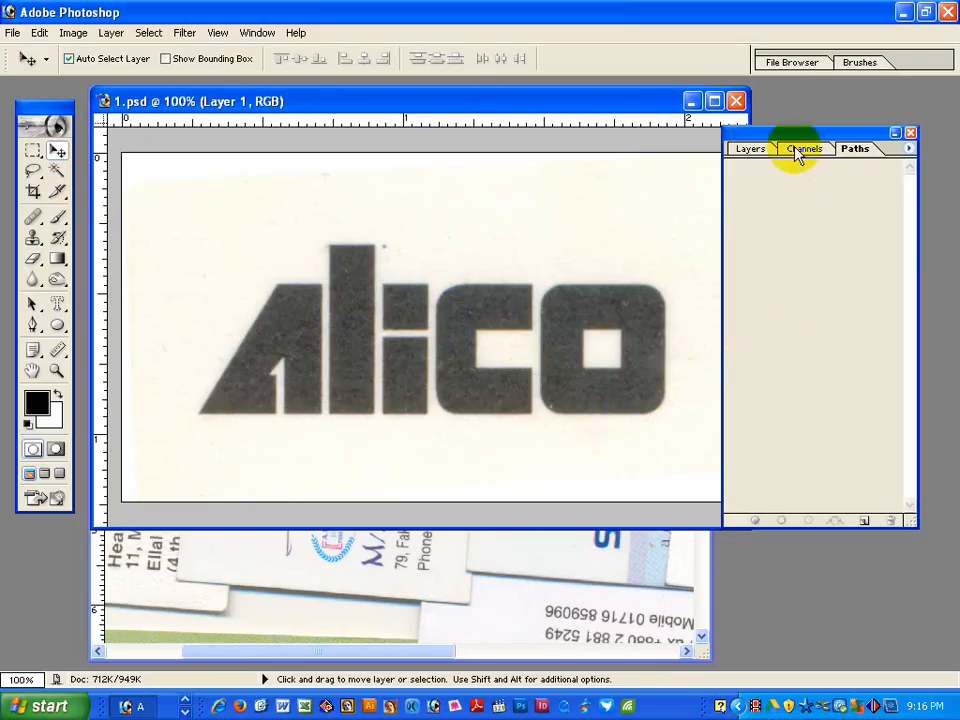
Trace the bottom edge of the letter A's left leg with the Pen tool, starting at the inner notch.
drag(797, 133, 834, 122)
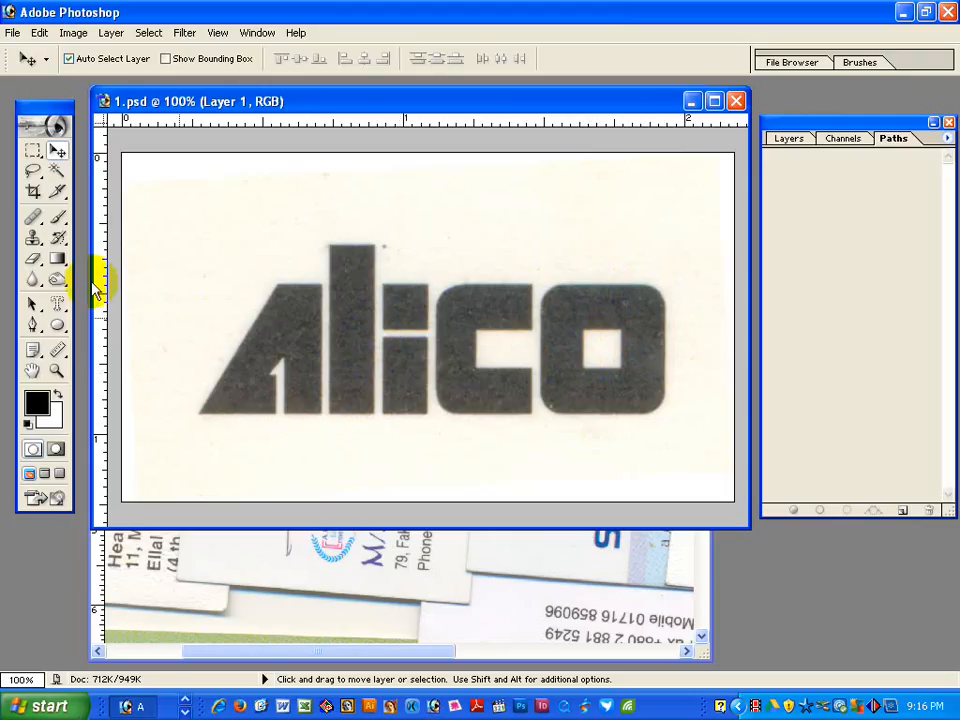
click(34, 324)
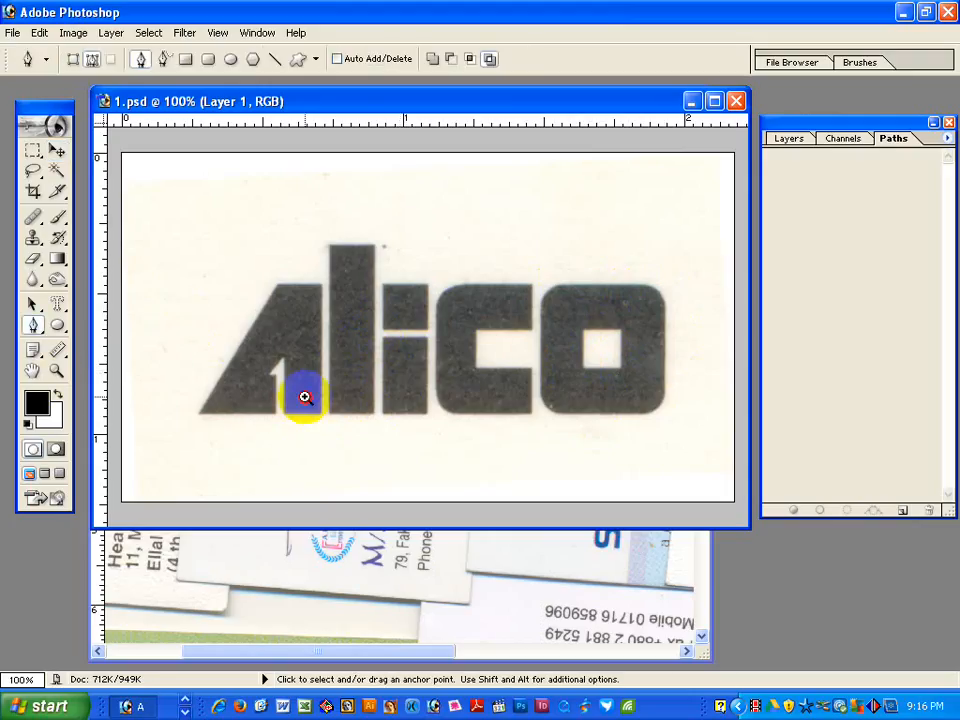
ctrl+click(305, 397)
ctrl+click(424, 339)
drag(411, 321, 407, 430)
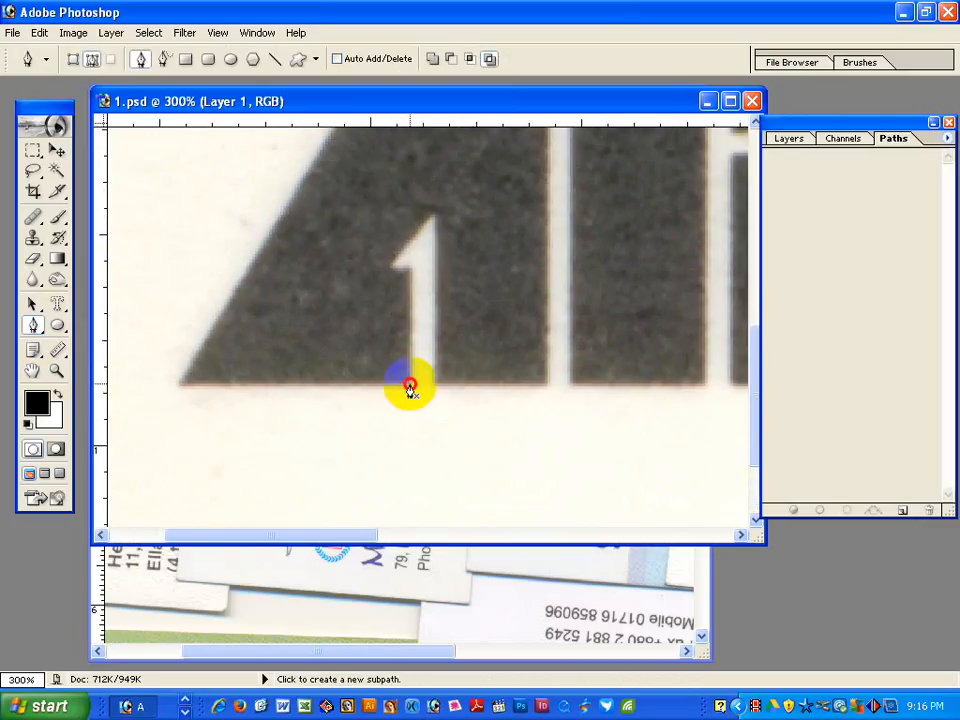
click(410, 386)
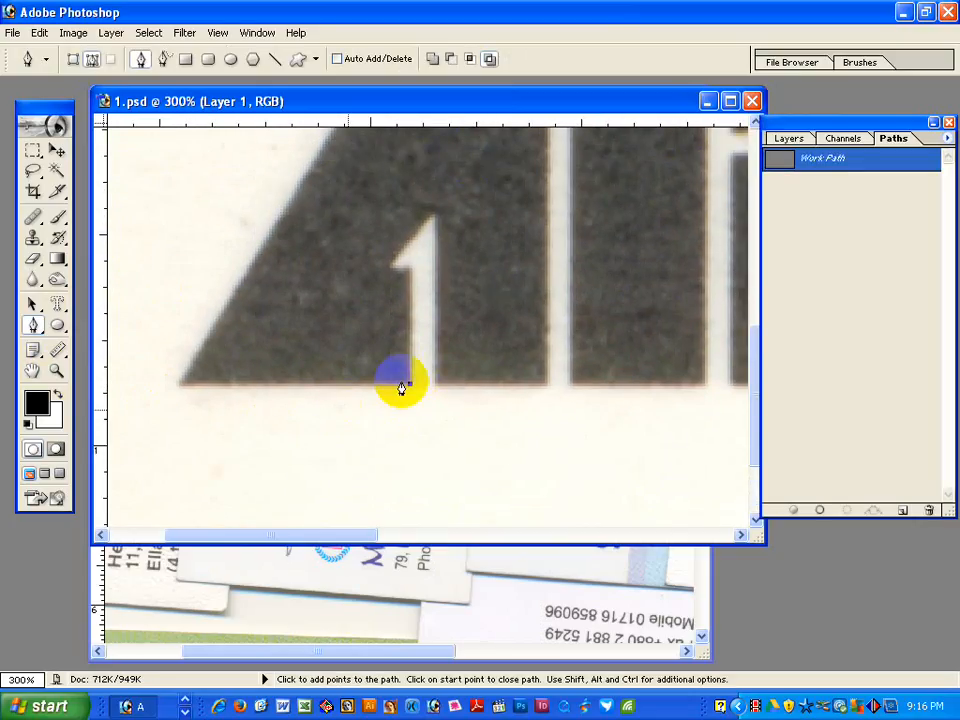
click(179, 384)
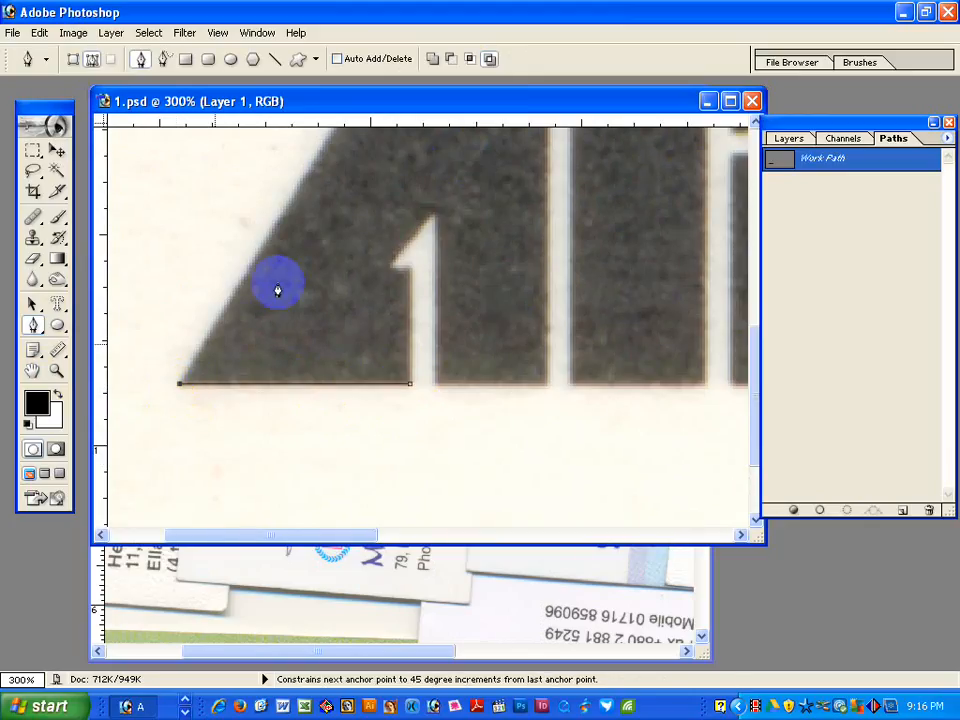
Continue the path up the slanted side of the A and straight along its top edge.
key(space)
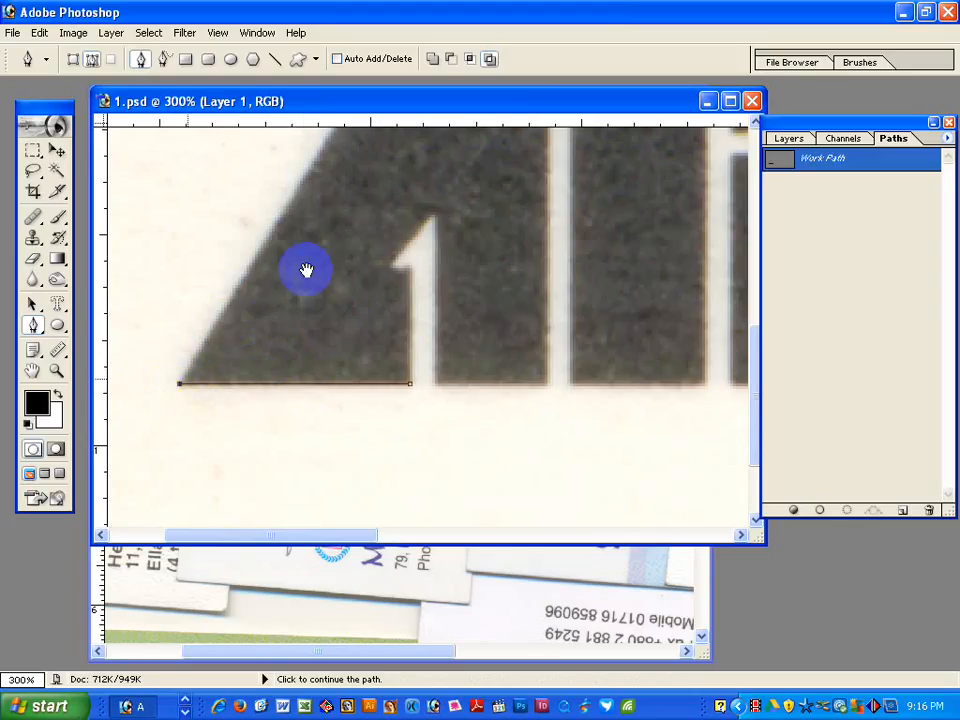
drag(306, 269, 196, 457)
drag(259, 332, 254, 355)
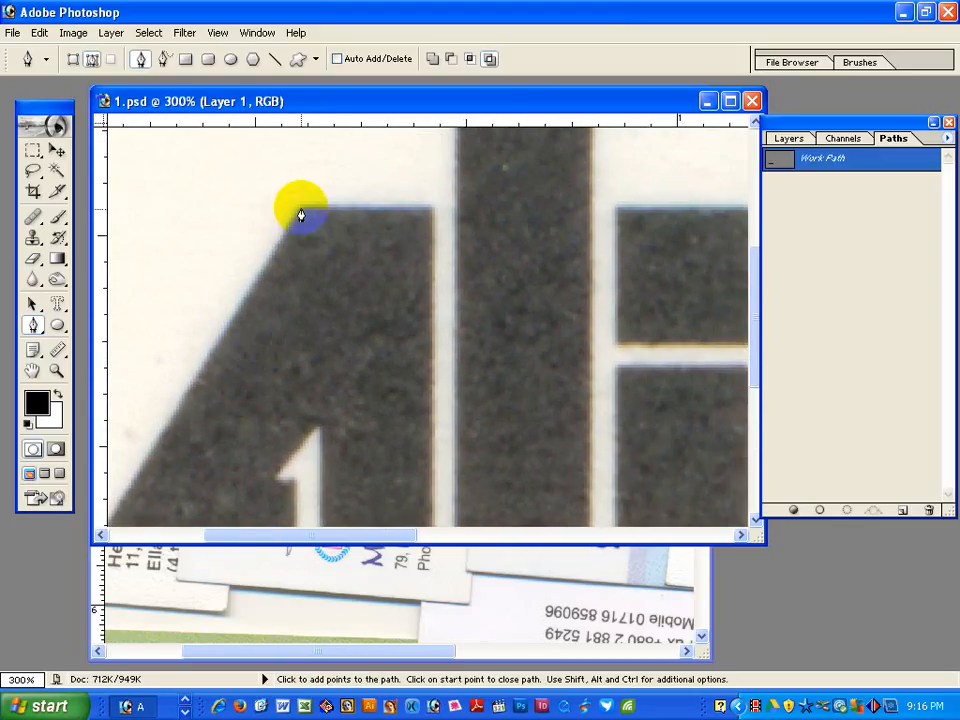
click(300, 210)
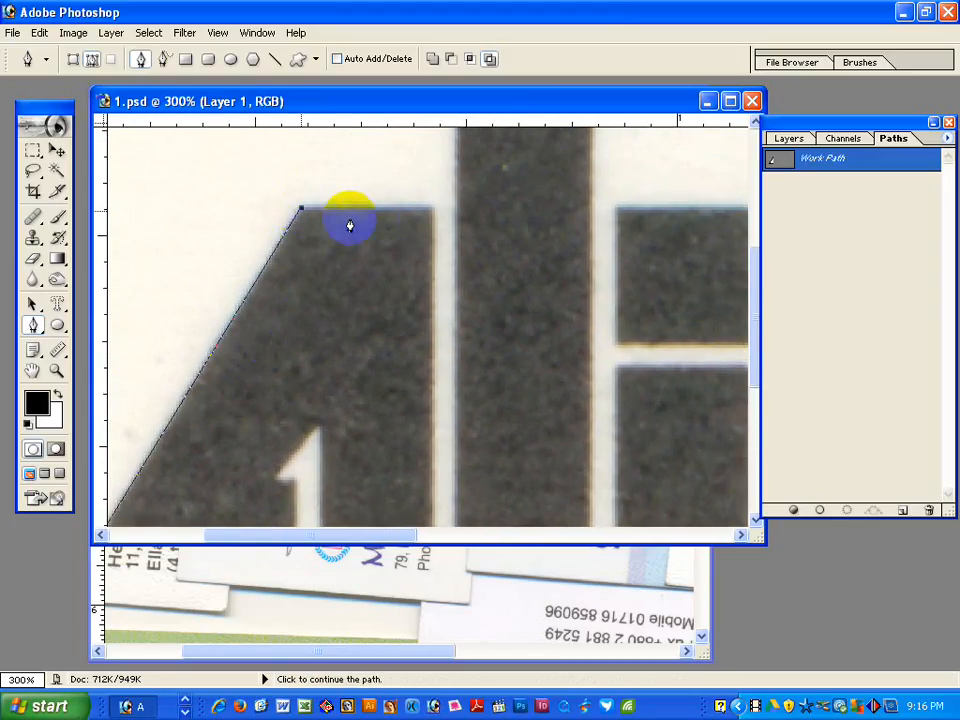
shift+click(432, 217)
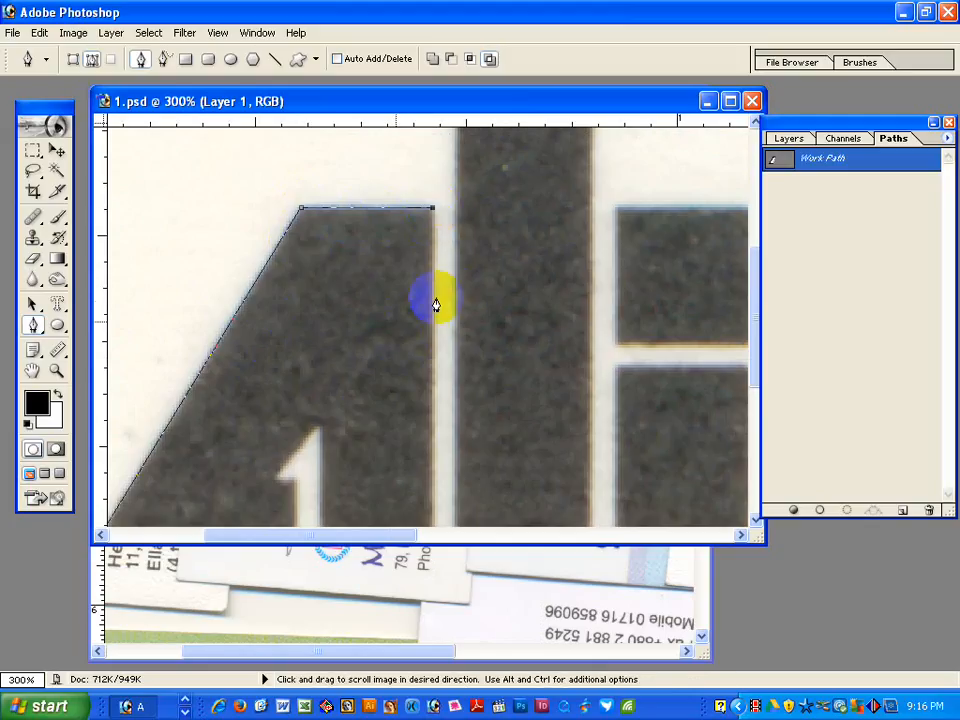
Trace the A's vertical right side, right foot and inner notch, and close the path at its starting point.
key(alt+space)
drag(434, 401, 531, 321)
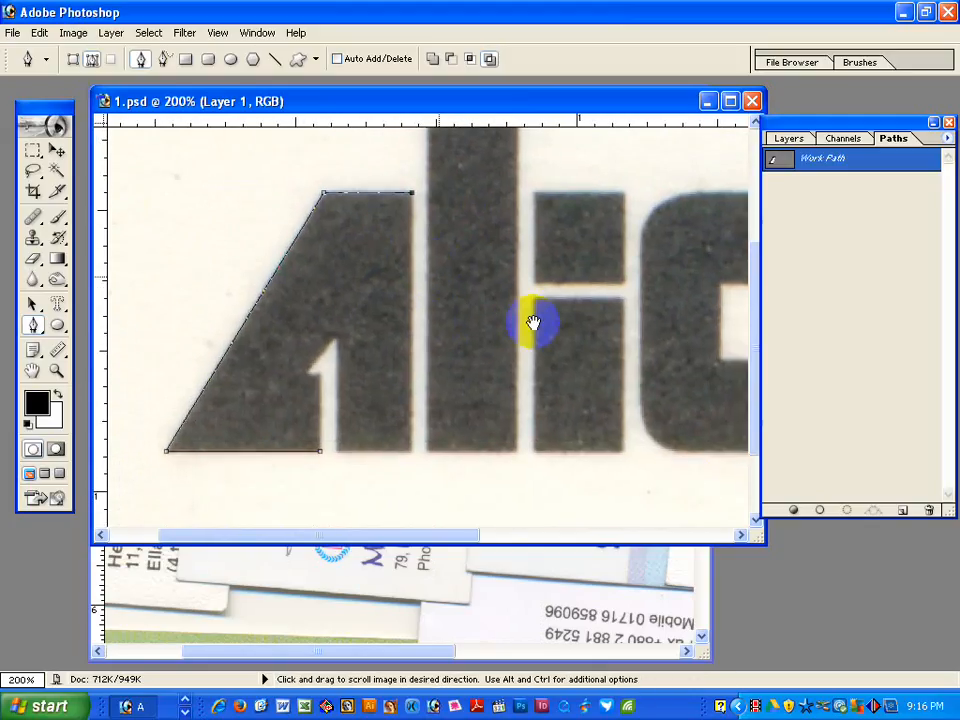
drag(777, 555, 840, 643)
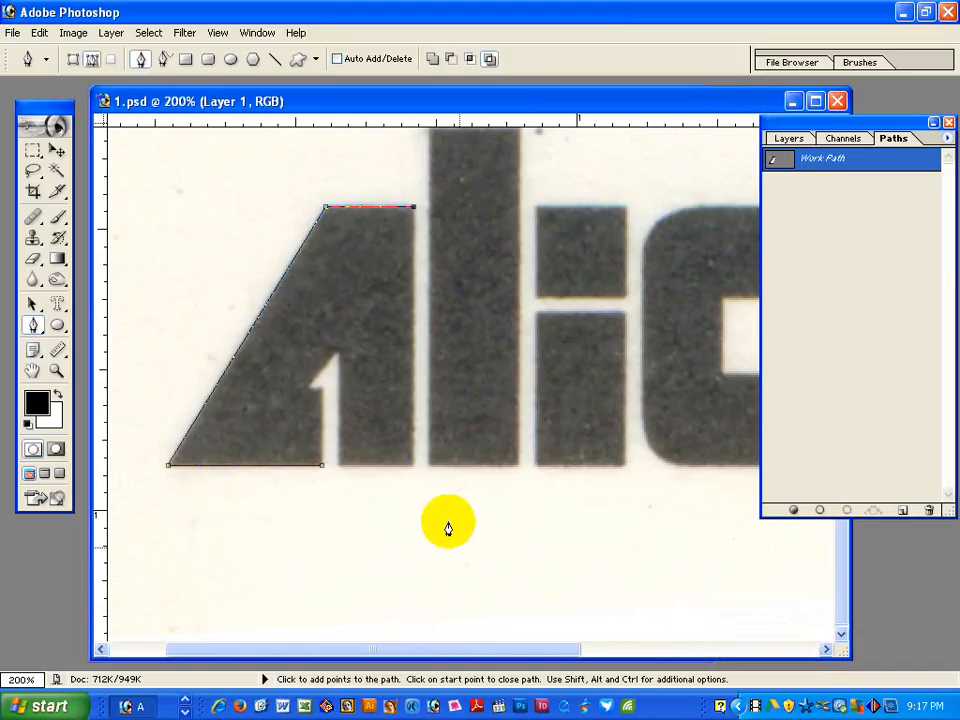
shift+click(413, 467)
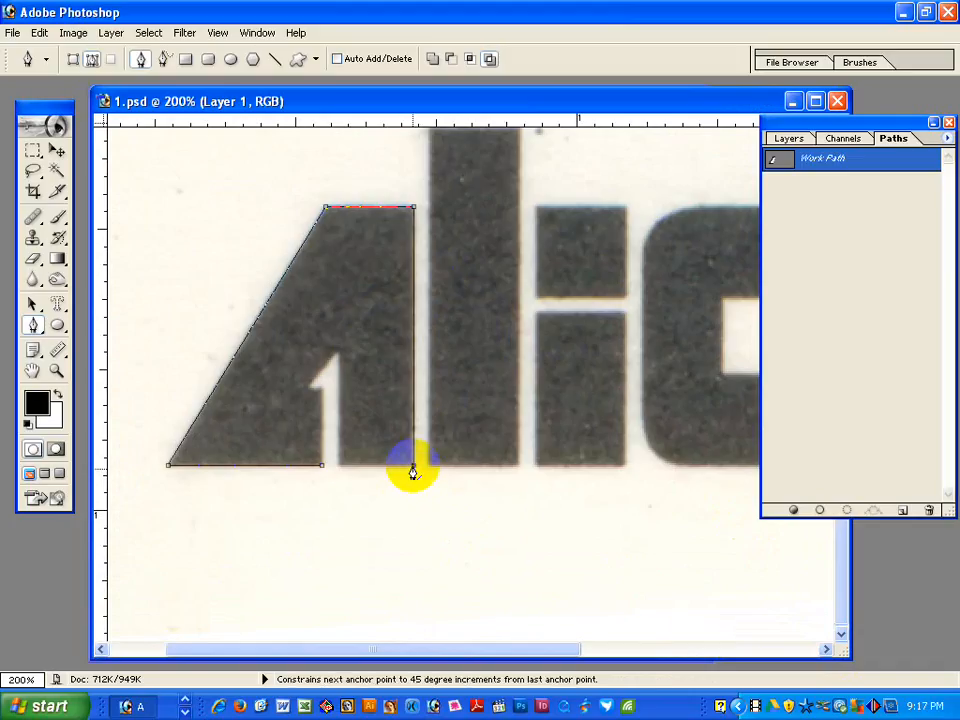
click(340, 465)
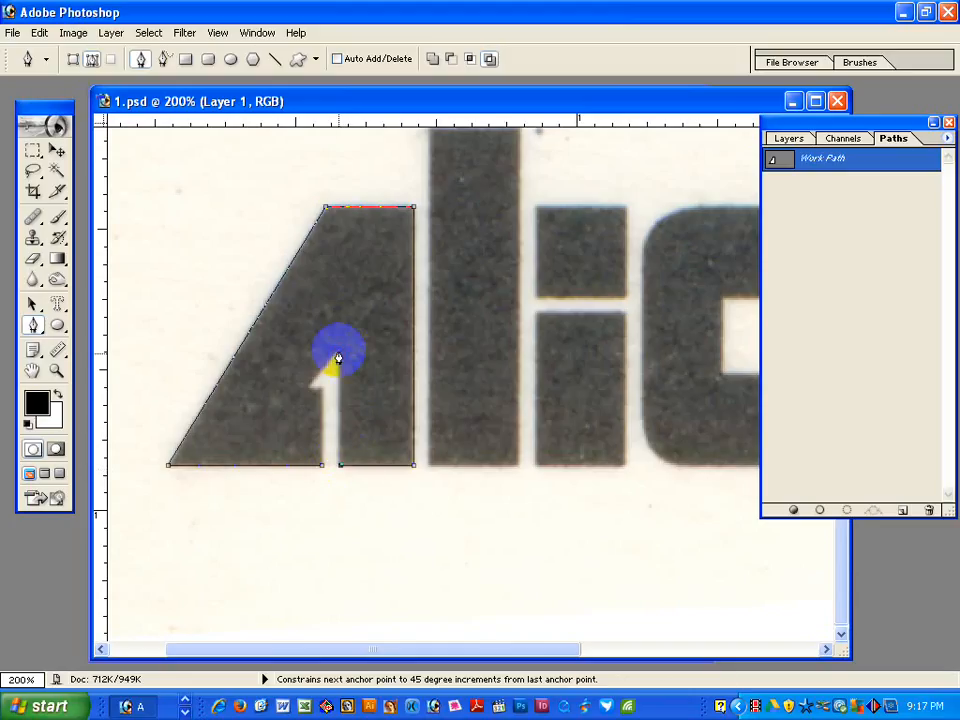
shift+click(340, 351)
drag(306, 389, 320, 388)
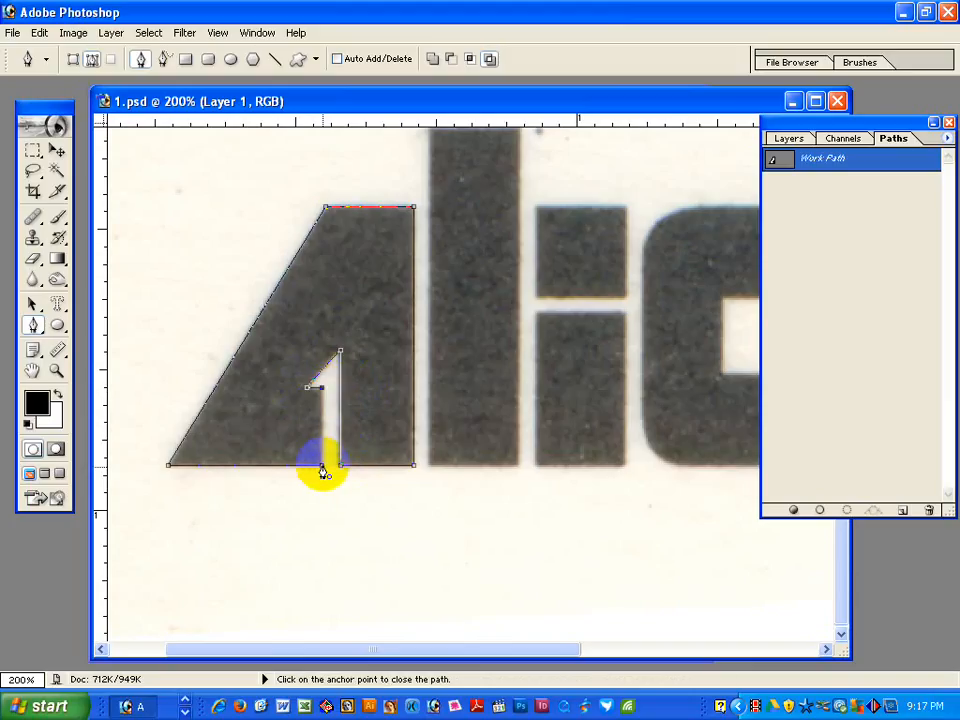
click(322, 468)
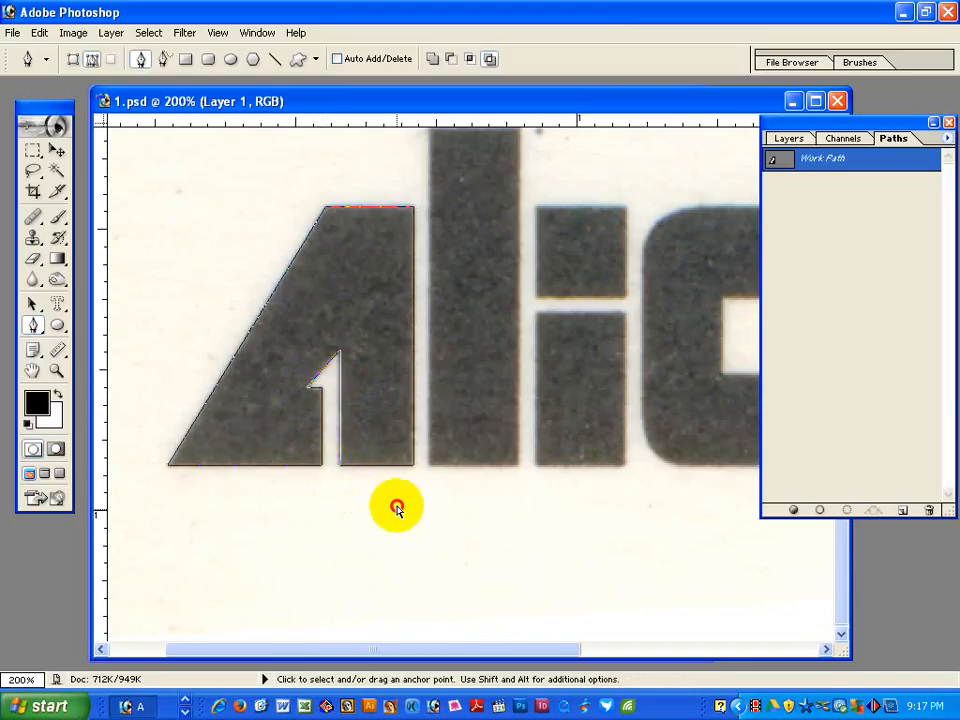
Start a new subpath on the letter C, tracing its lower arm's end, bottom edge and rounded lower-left corner.
drag(540, 437, 262, 445)
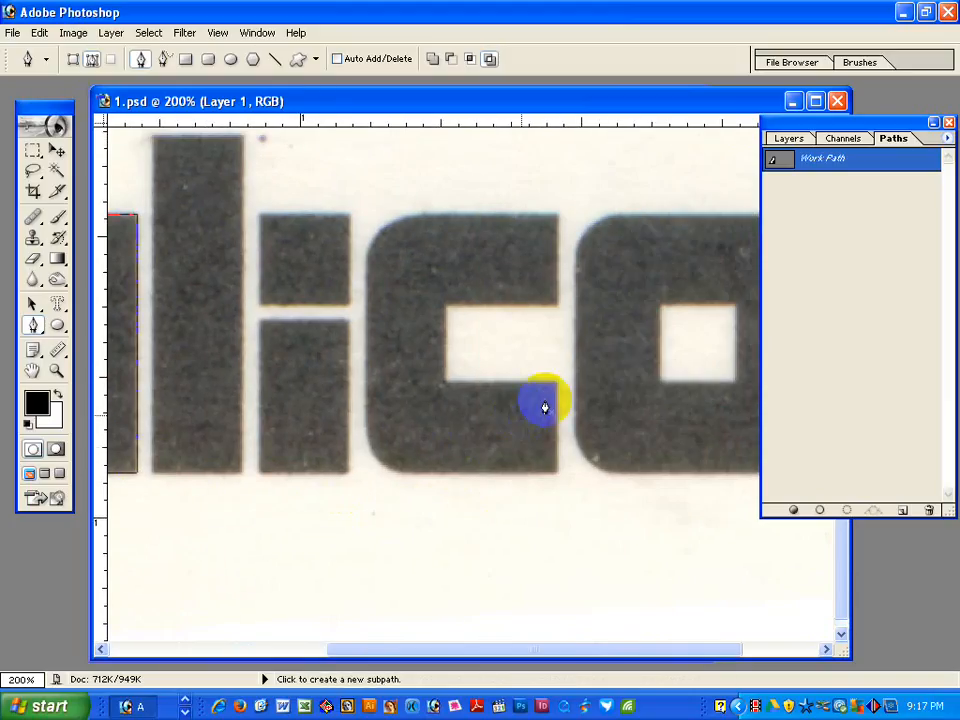
click(555, 382)
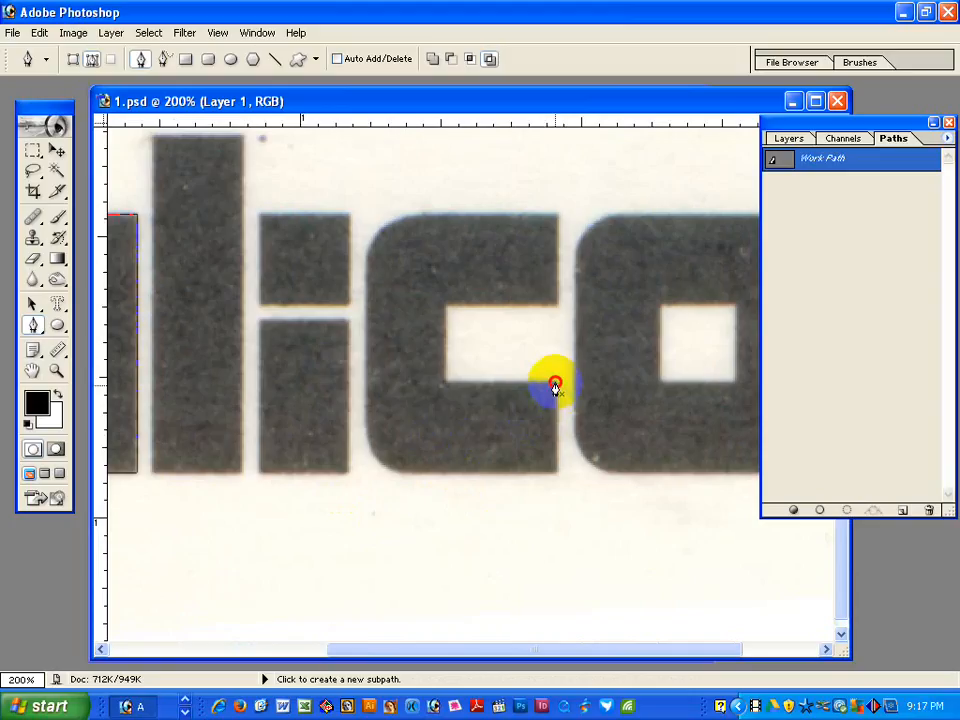
click(556, 472)
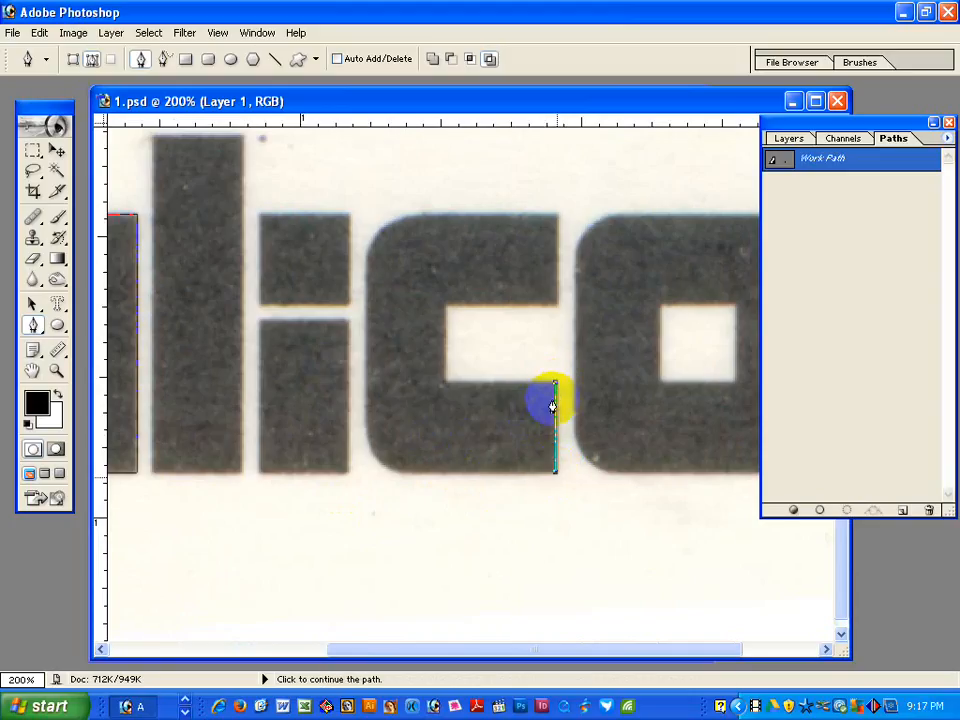
click(407, 473)
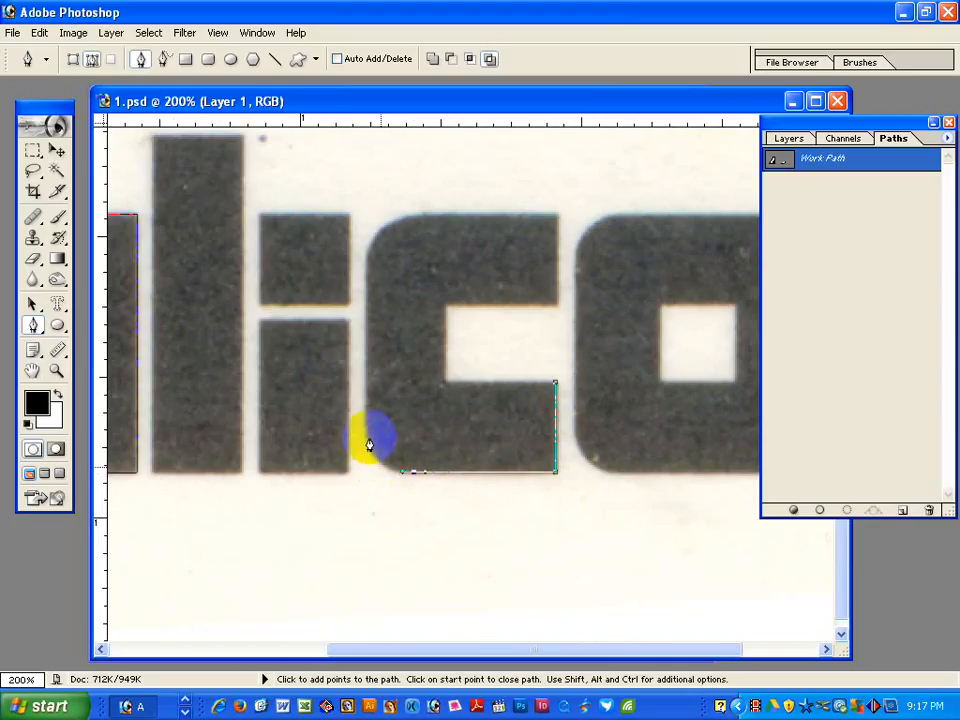
drag(367, 434, 367, 462)
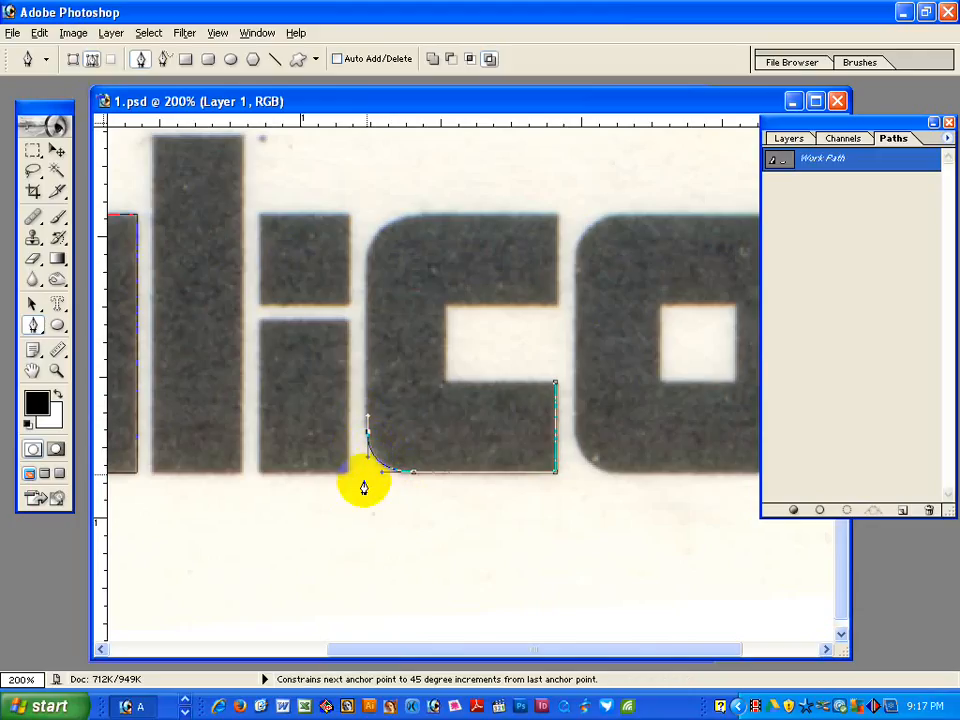
Continue the C's path up its straight left side, around the upper-left curve and along the top edge.
shift+click(368, 250)
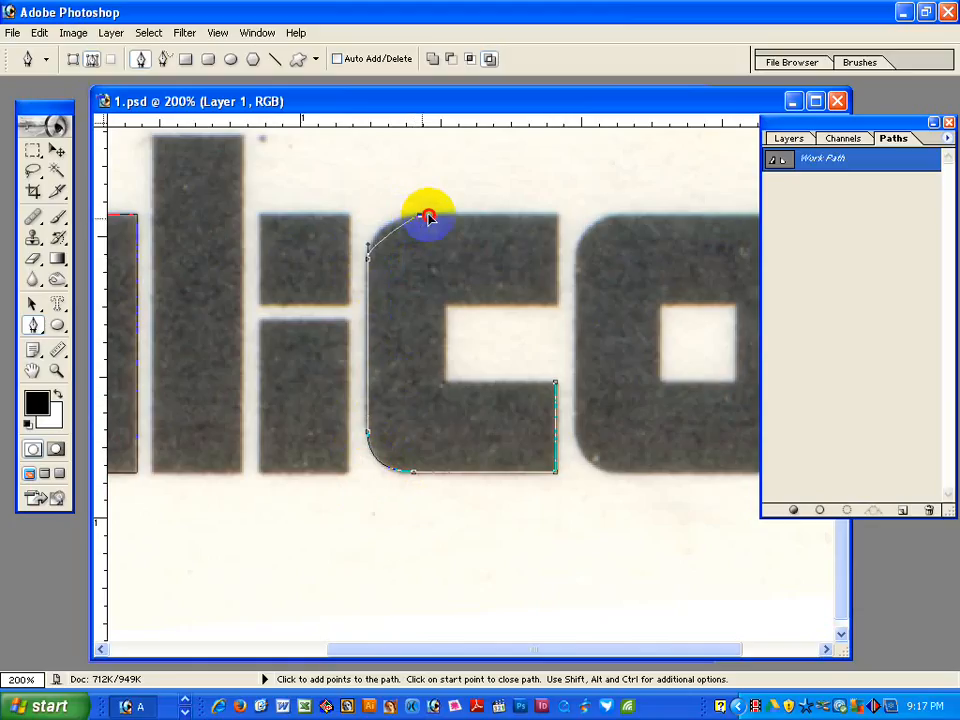
mouse_move(408, 216)
mouse_down()
mouse_move(422, 215)
mouse_move(390, 215)
mouse_up()
click(556, 215)
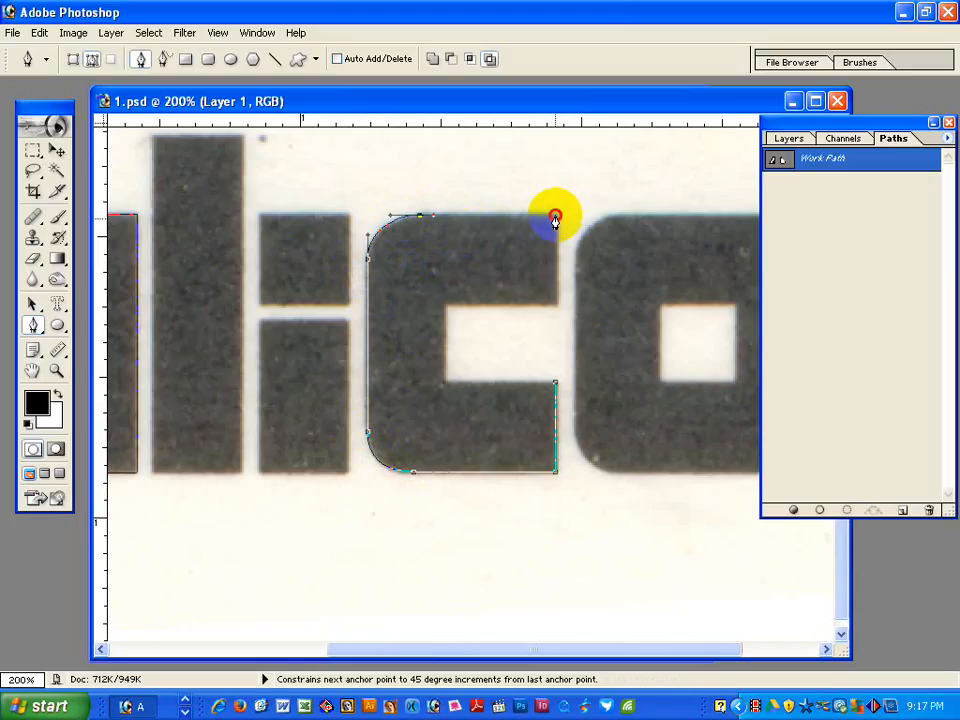
Trace the upper arm's end and the inner opening of the C, and close the subpath at its starting point.
click(556, 304)
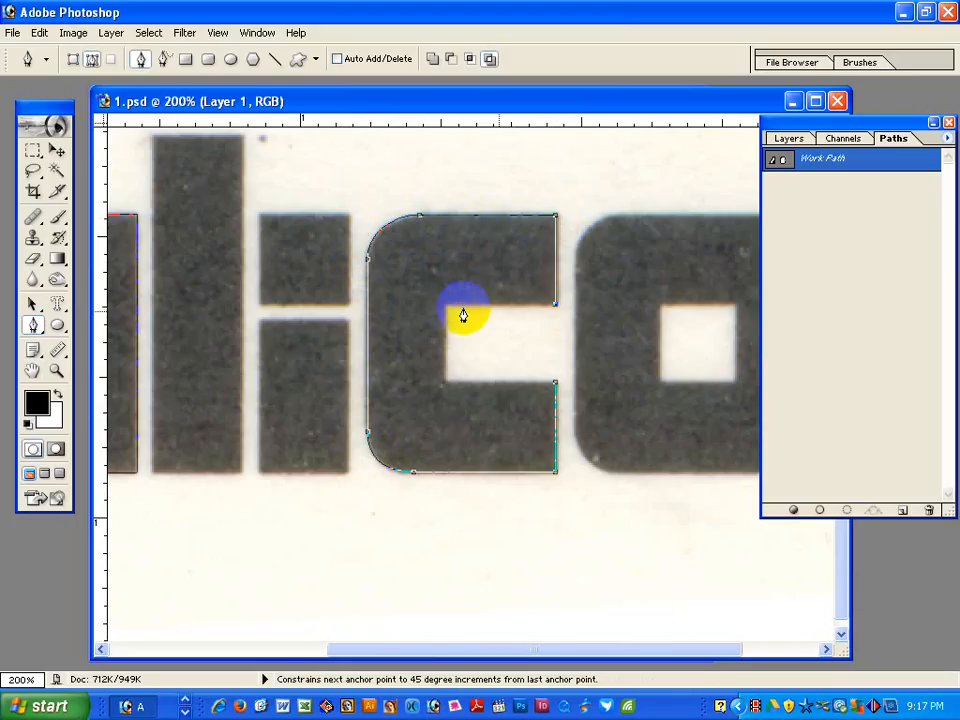
click(443, 304)
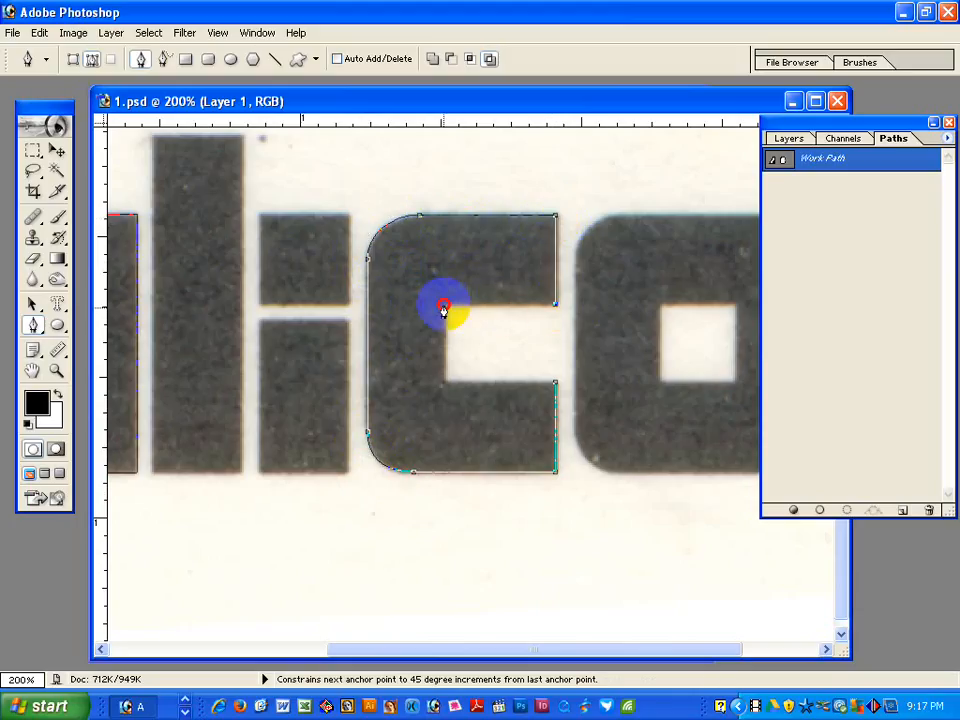
click(444, 382)
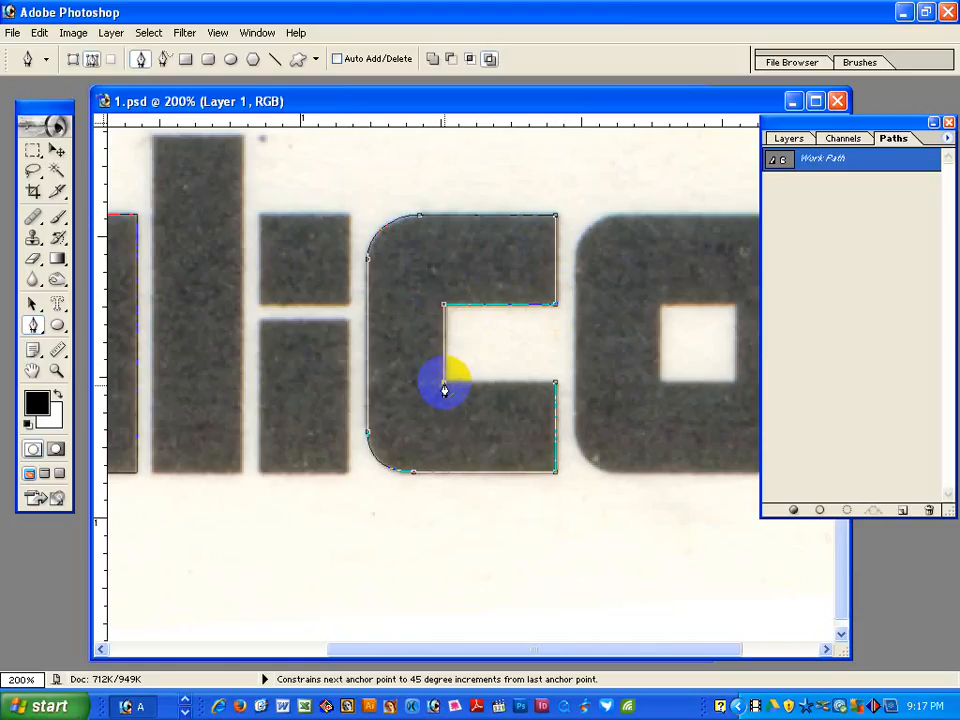
click(556, 383)
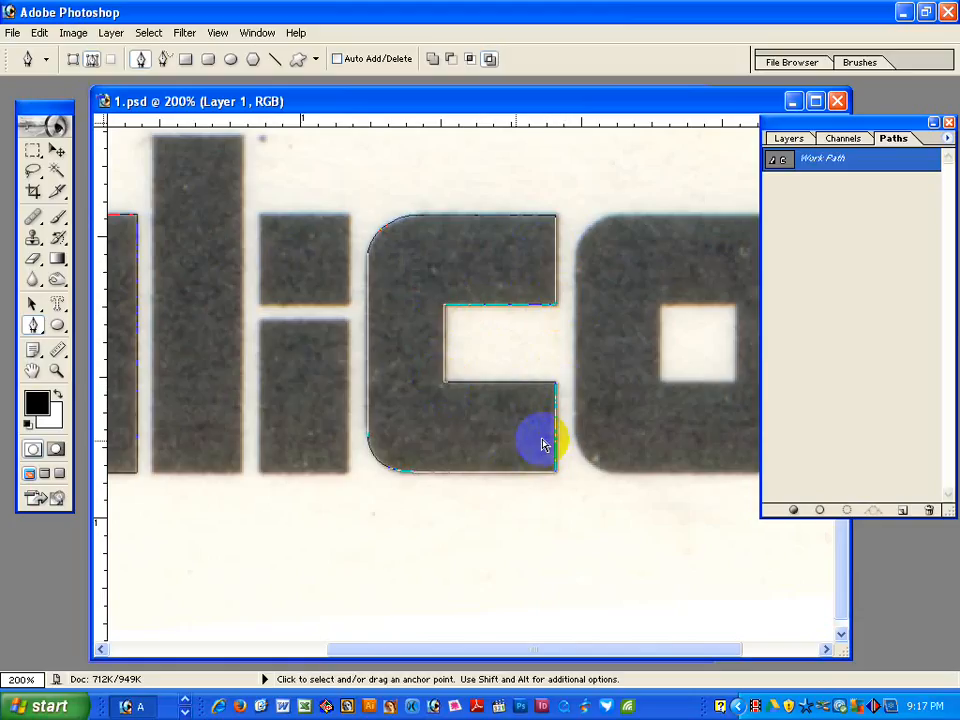
Select the anchor points of the A path alone and of both letter paths together with the Direct Selection tool.
ctrl+alt+click(594, 366)
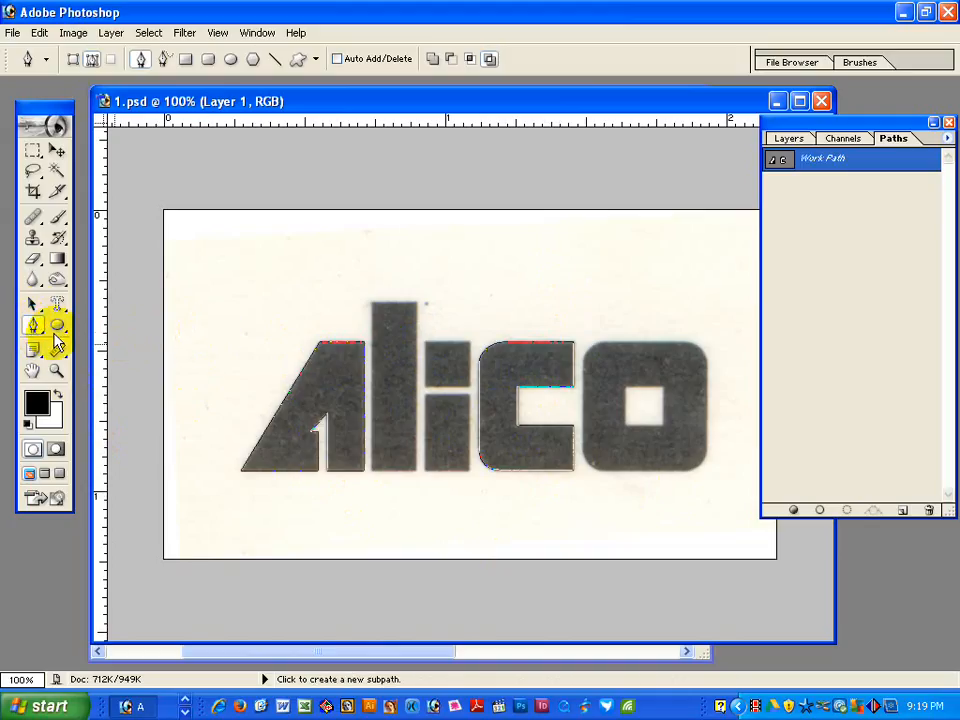
drag(32, 304, 80, 322)
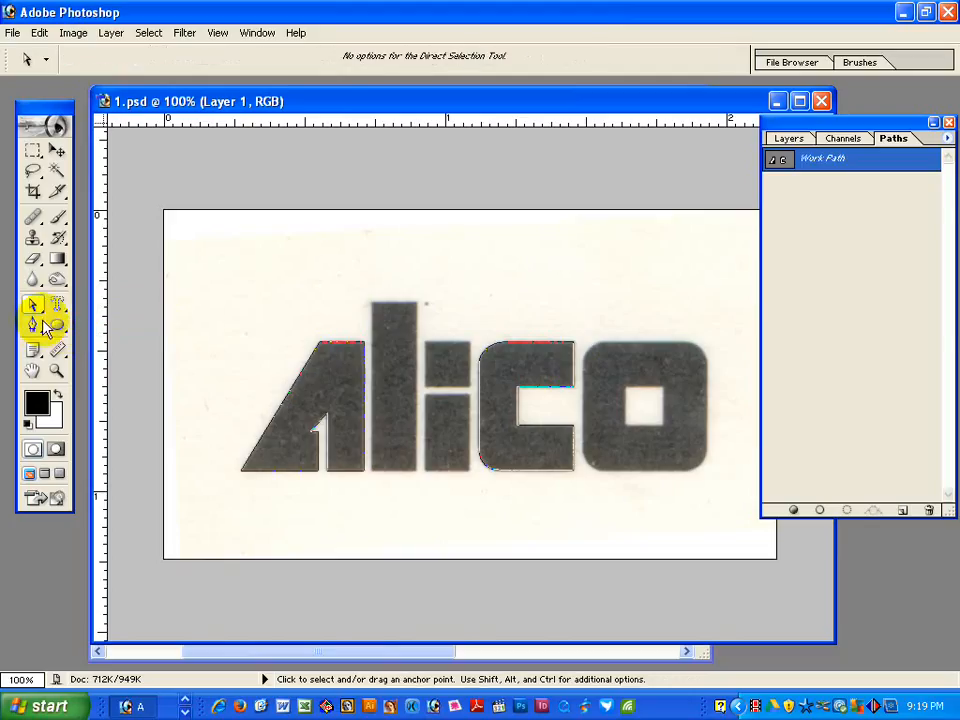
drag(177, 233, 731, 527)
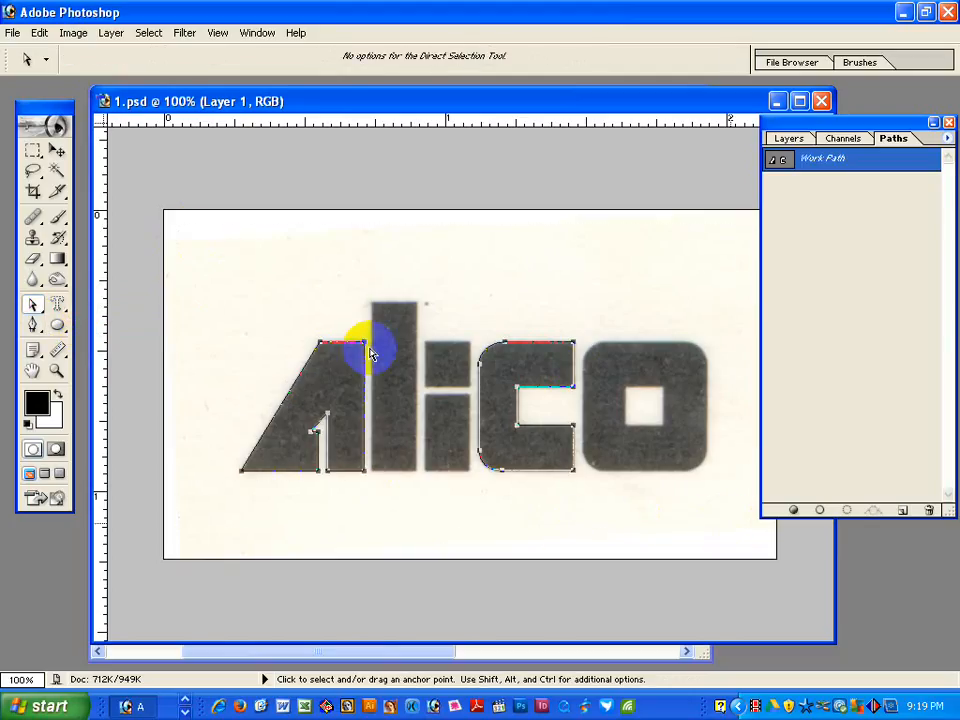
drag(287, 296, 372, 405)
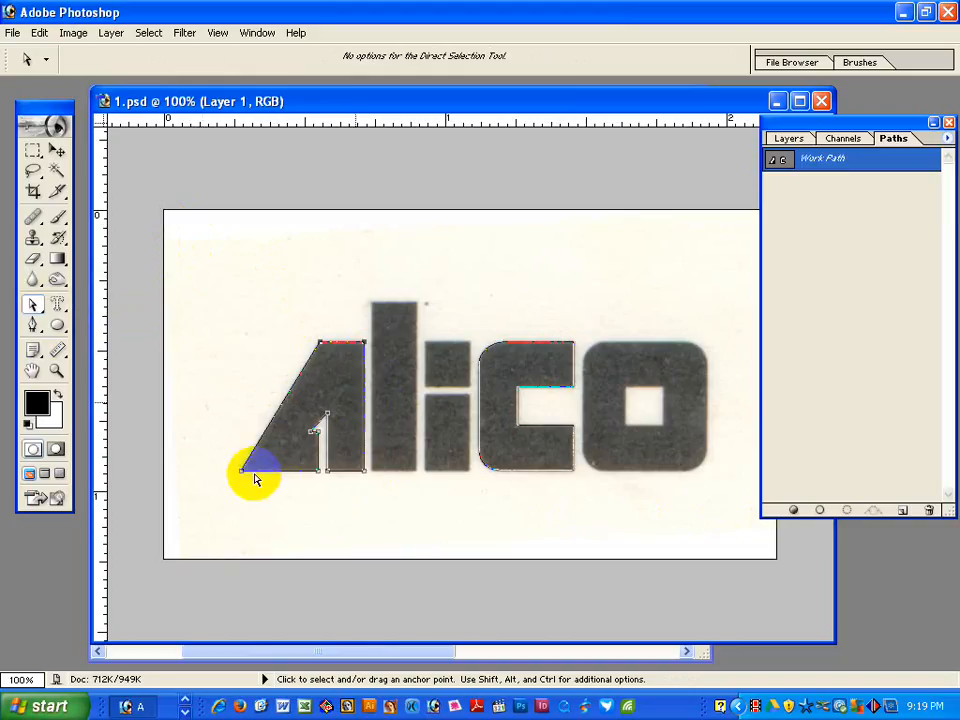
drag(186, 244, 726, 530)
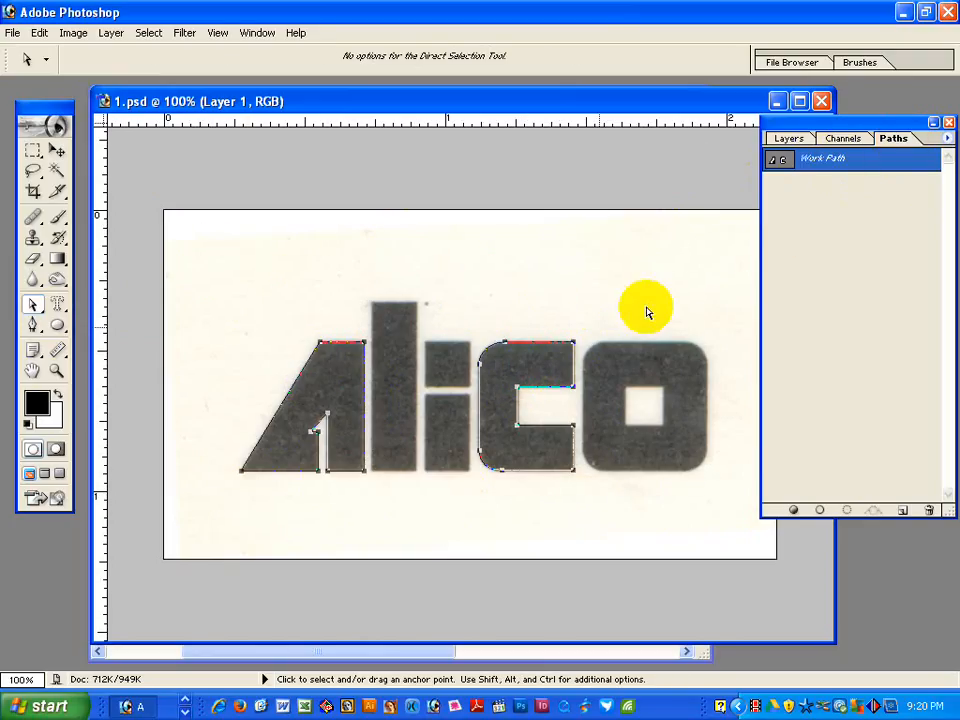
Save the work path under the name Path 1 and deselect it so its outlines are hidden.
click(807, 162)
double_click(807, 162)
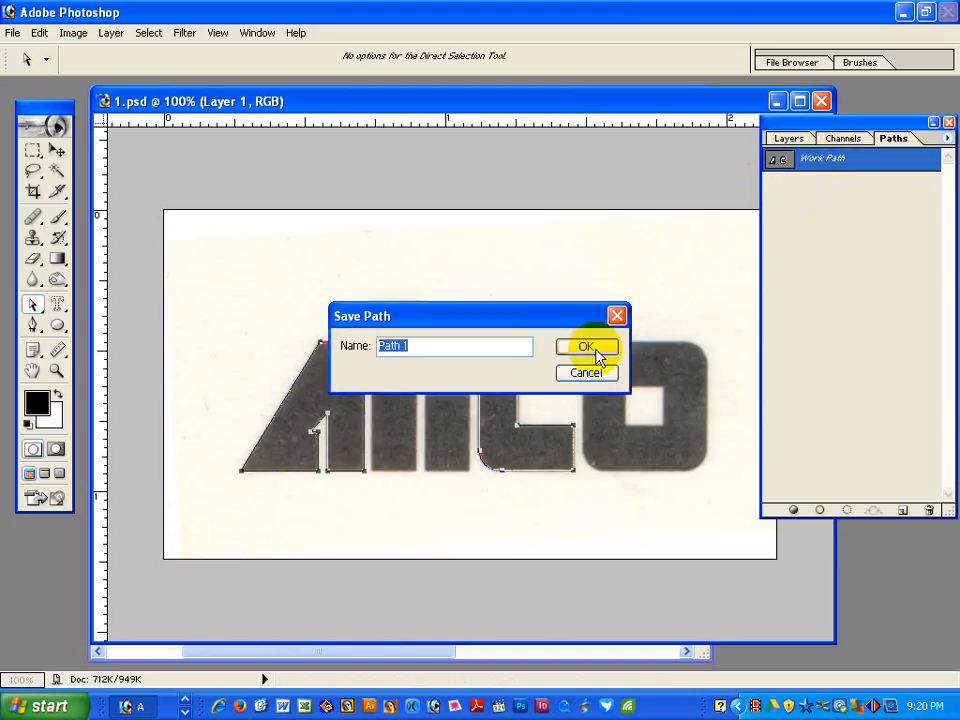
click(590, 350)
click(458, 376)
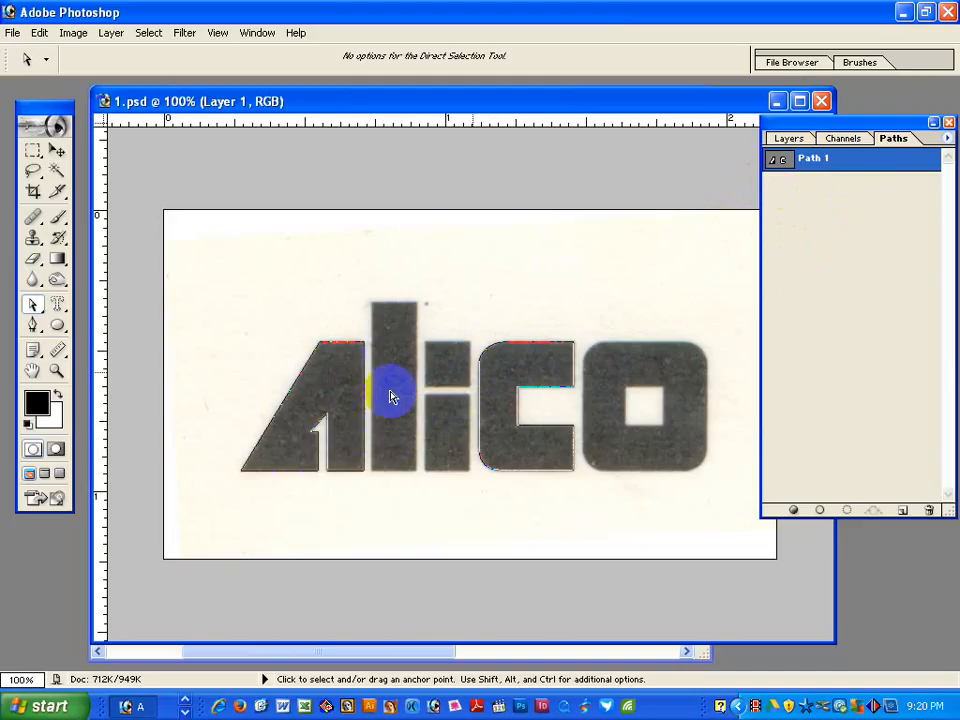
click(849, 274)
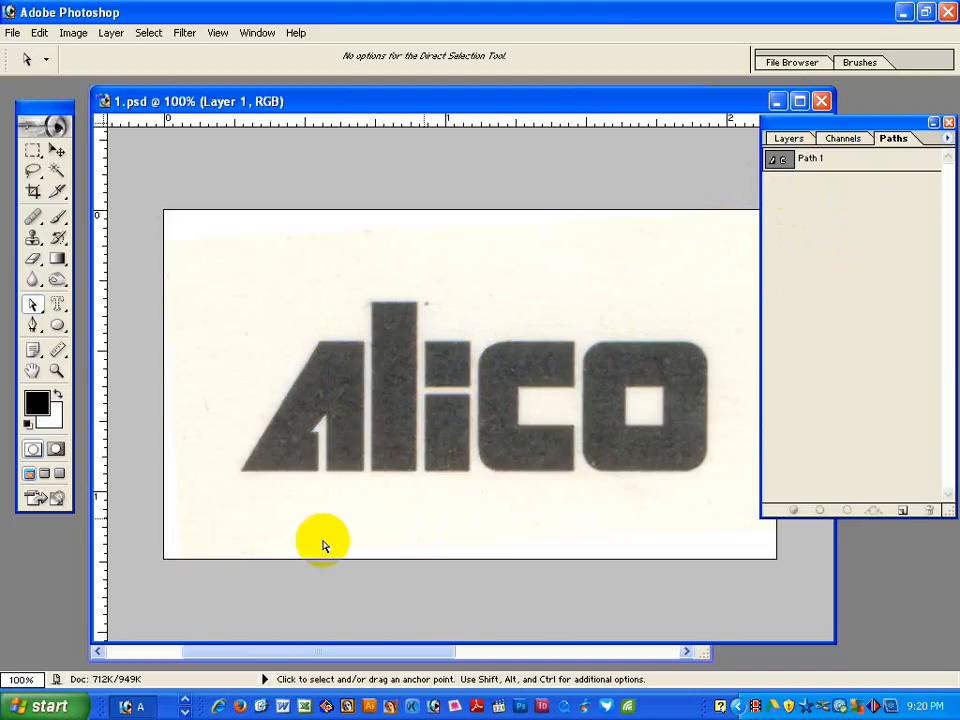
click(592, 474)
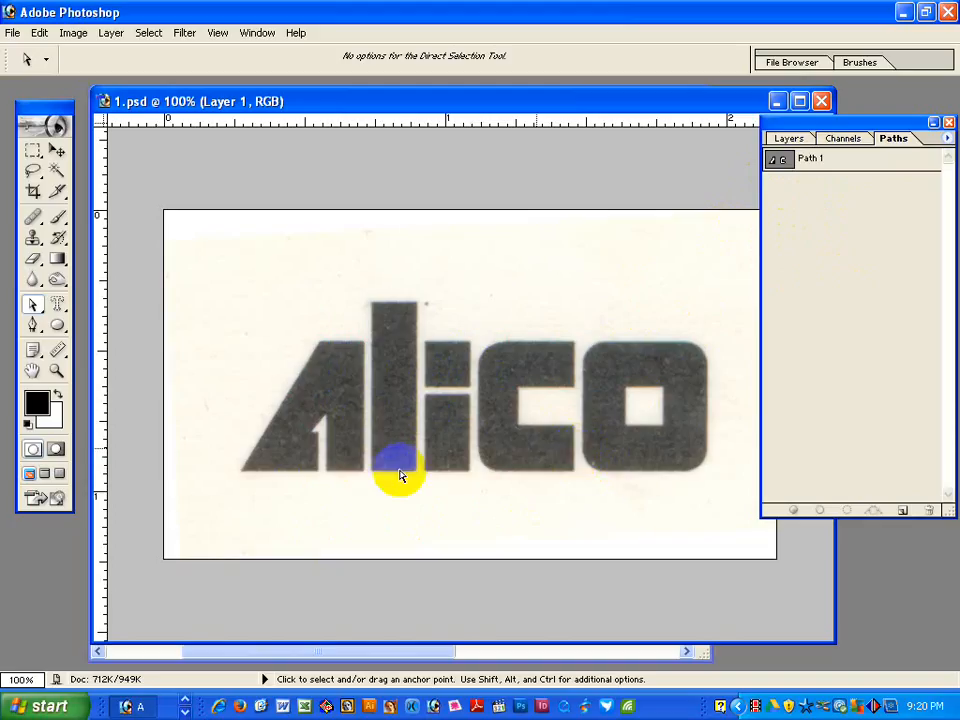
Show and hide the outlines of Path 1 in turn to check the saved path, and return to the layer list.
click(789, 139)
click(900, 142)
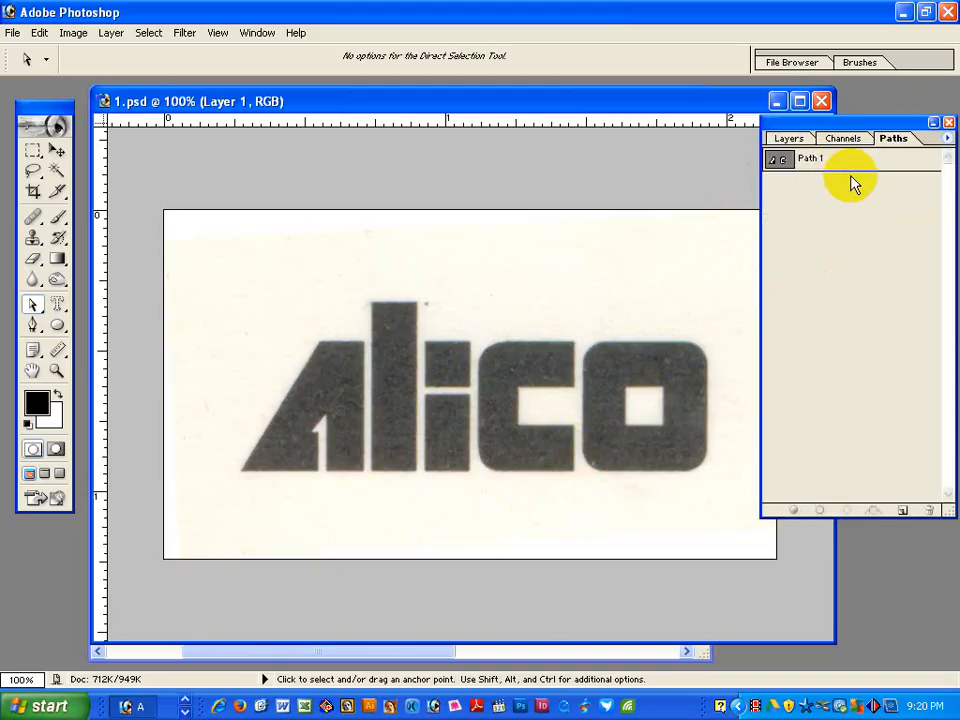
click(828, 162)
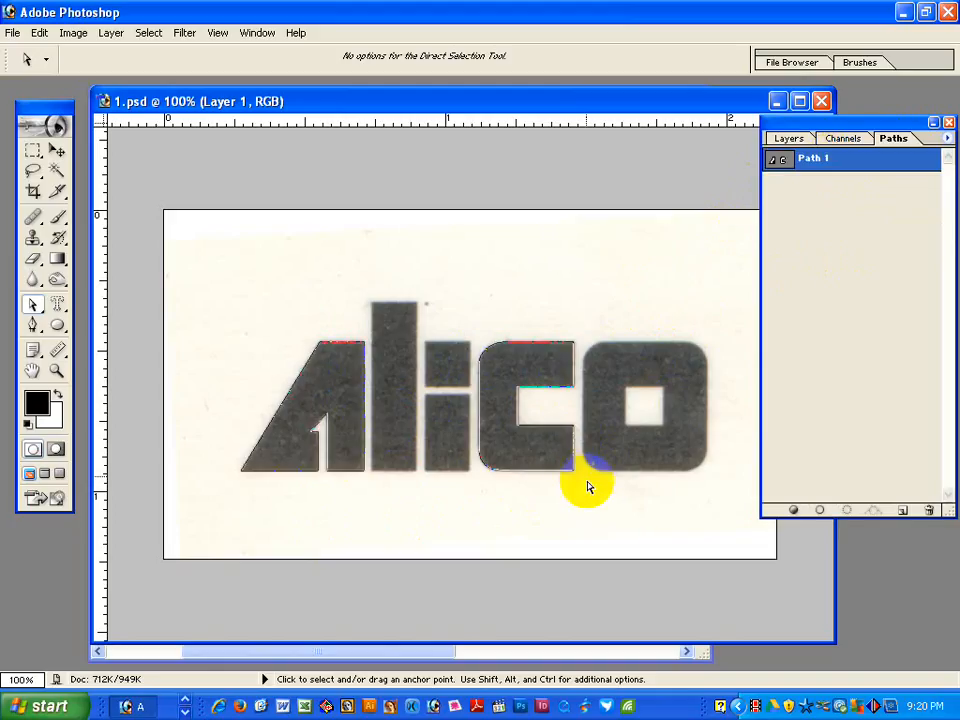
click(868, 300)
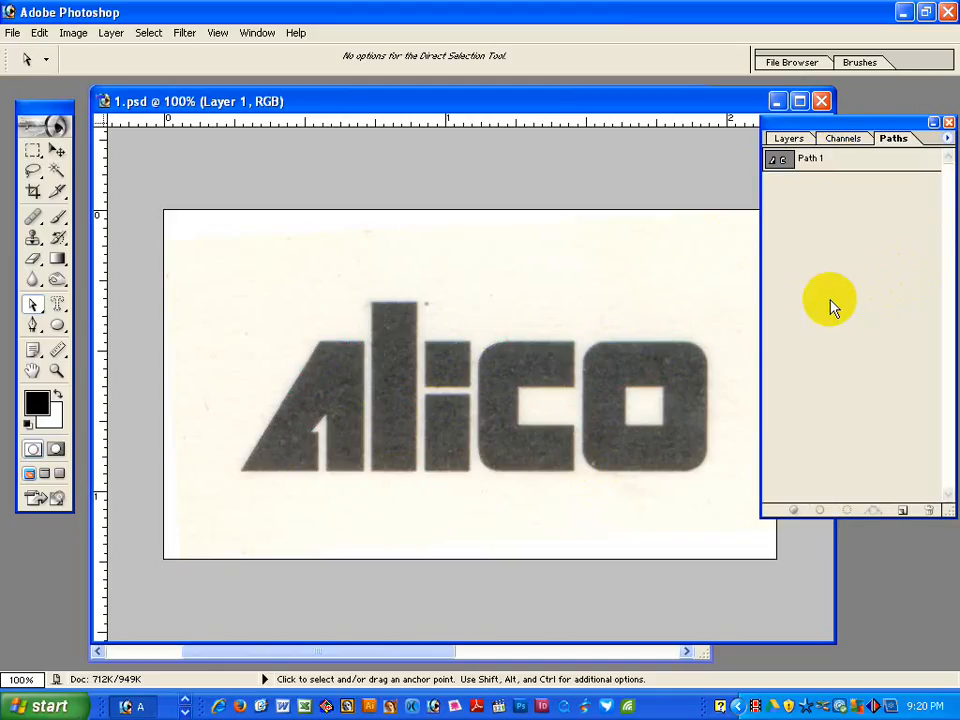
click(827, 158)
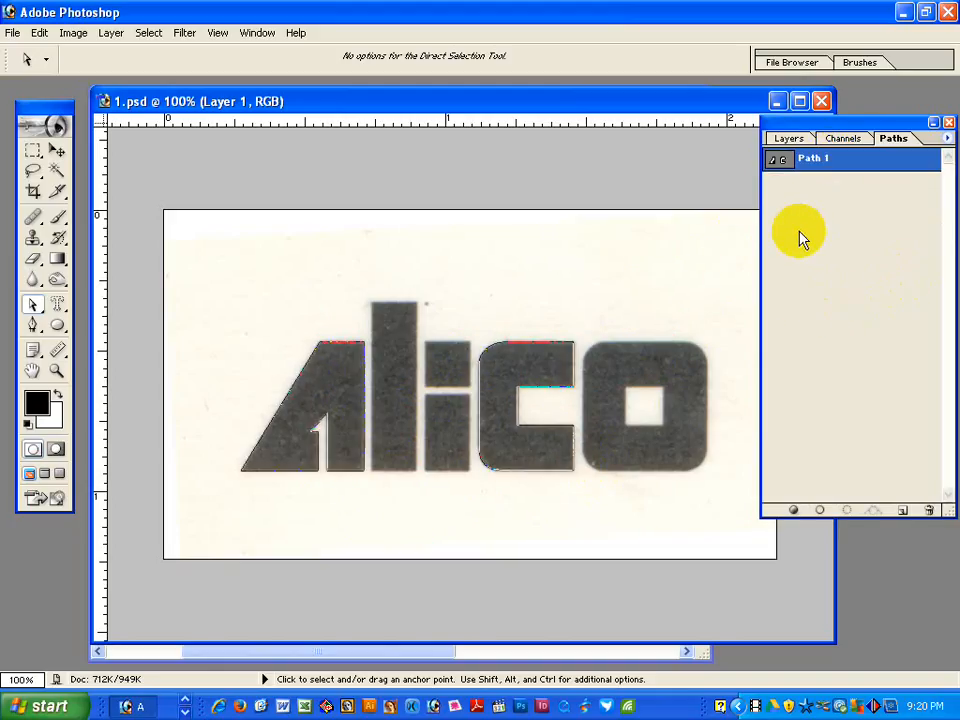
click(816, 313)
click(789, 139)
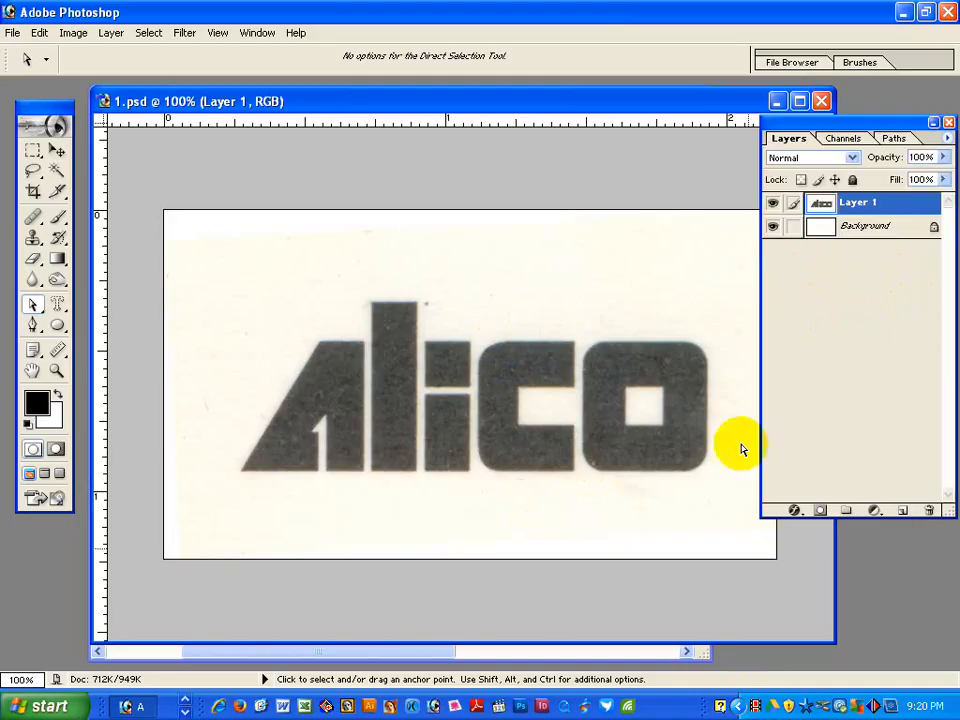
Minimize Photoshop, switch to Adobe Illustrator with its blank document, and move the Transform palette clear of the page.
click(739, 707)
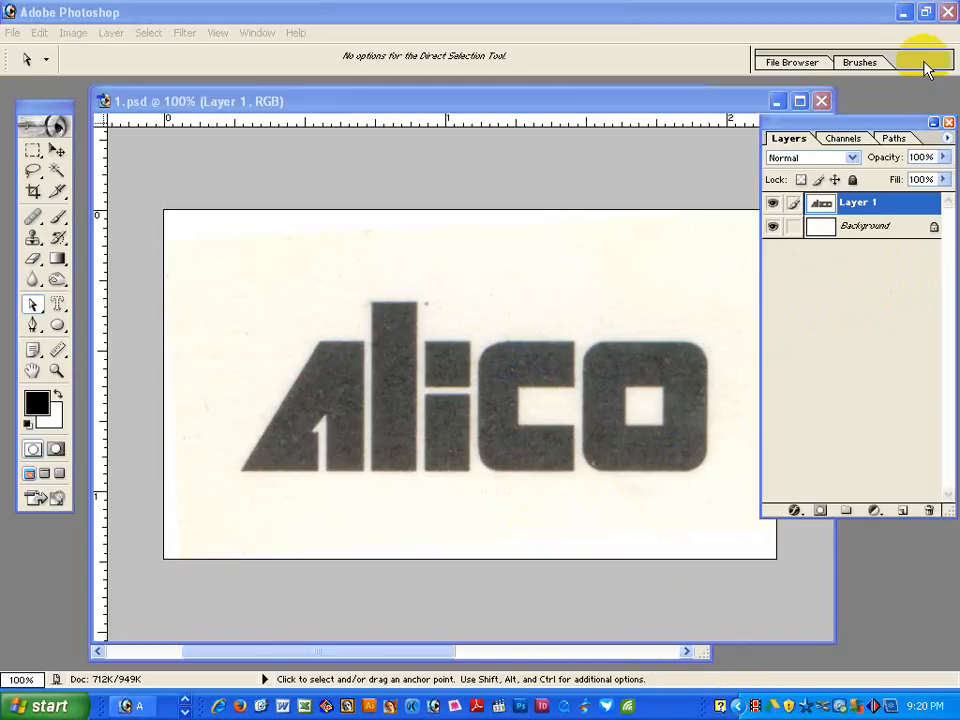
click(903, 12)
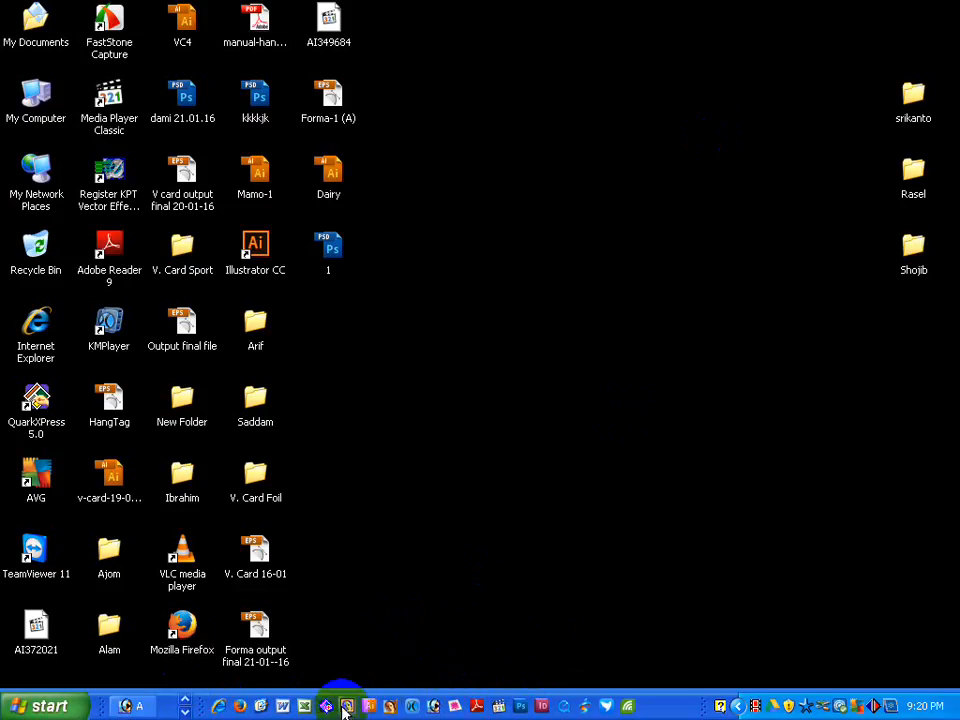
click(348, 706)
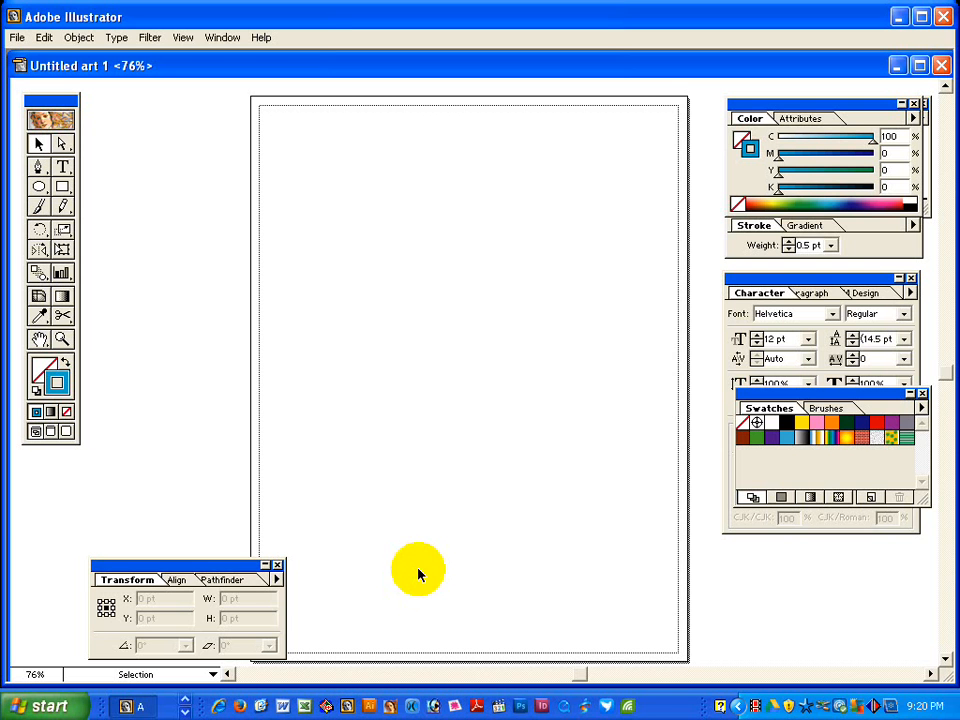
drag(221, 564, 159, 556)
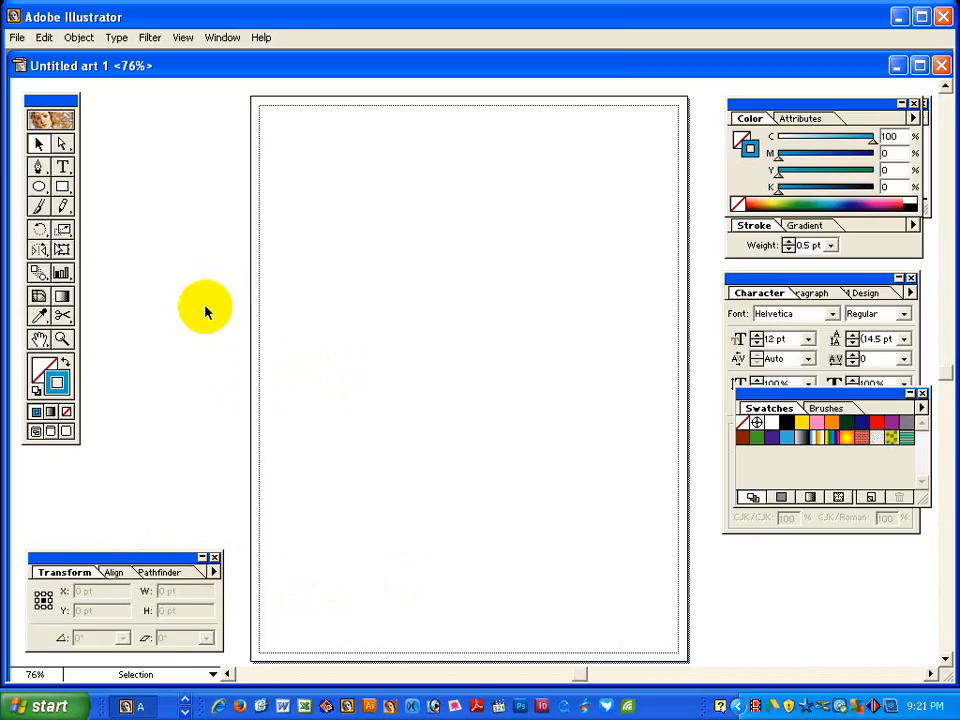
Place file 1 from the desktop as a linked image, move the logo higher on the page and deselect it.
click(17, 38)
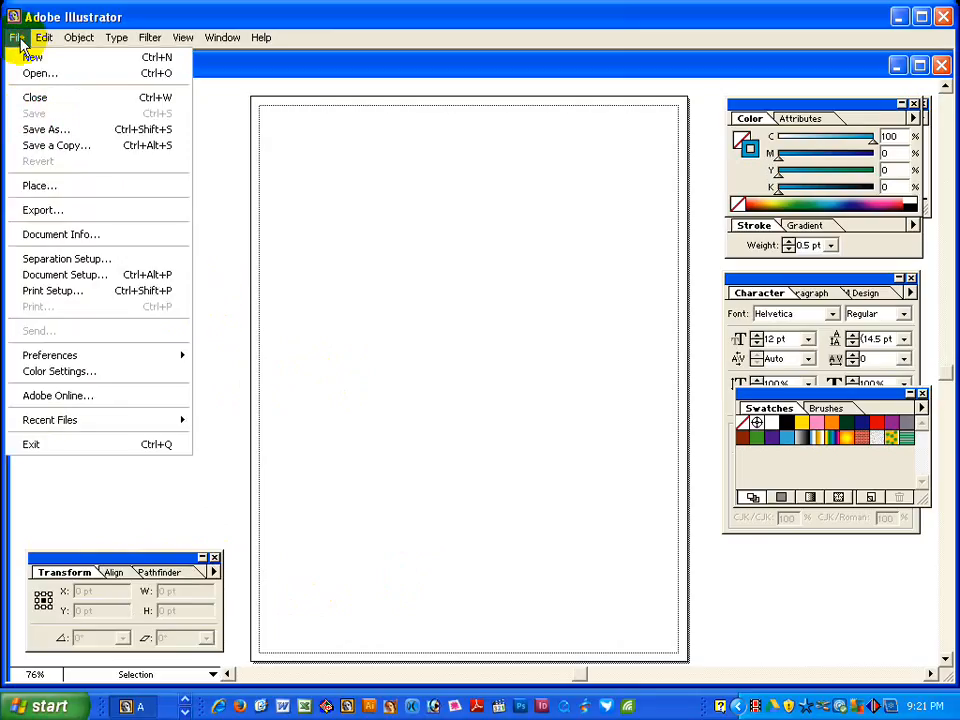
click(36, 186)
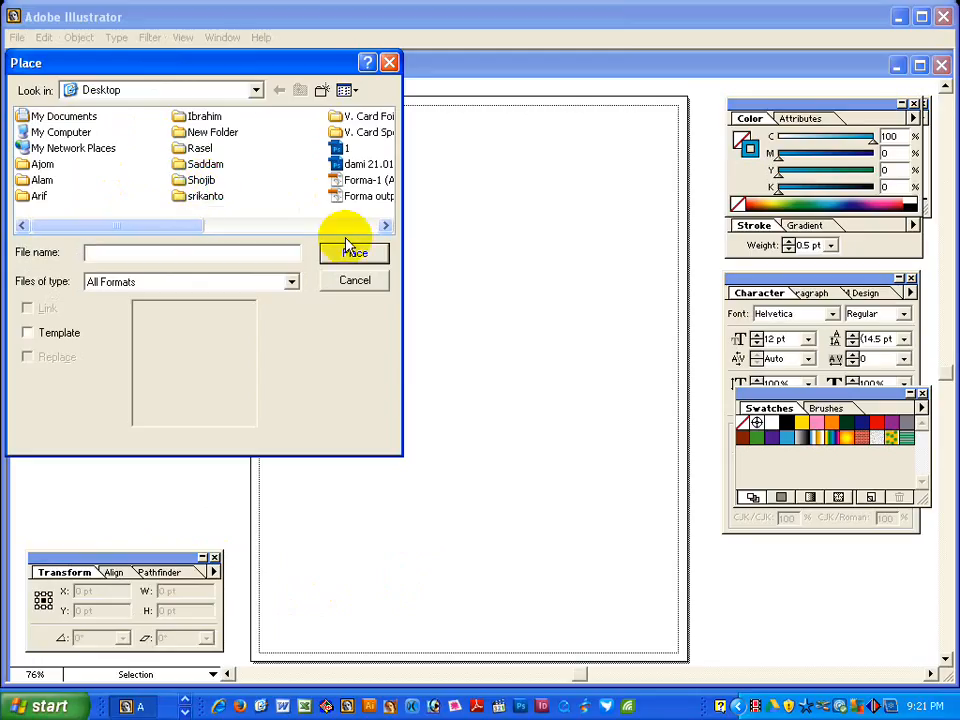
click(340, 148)
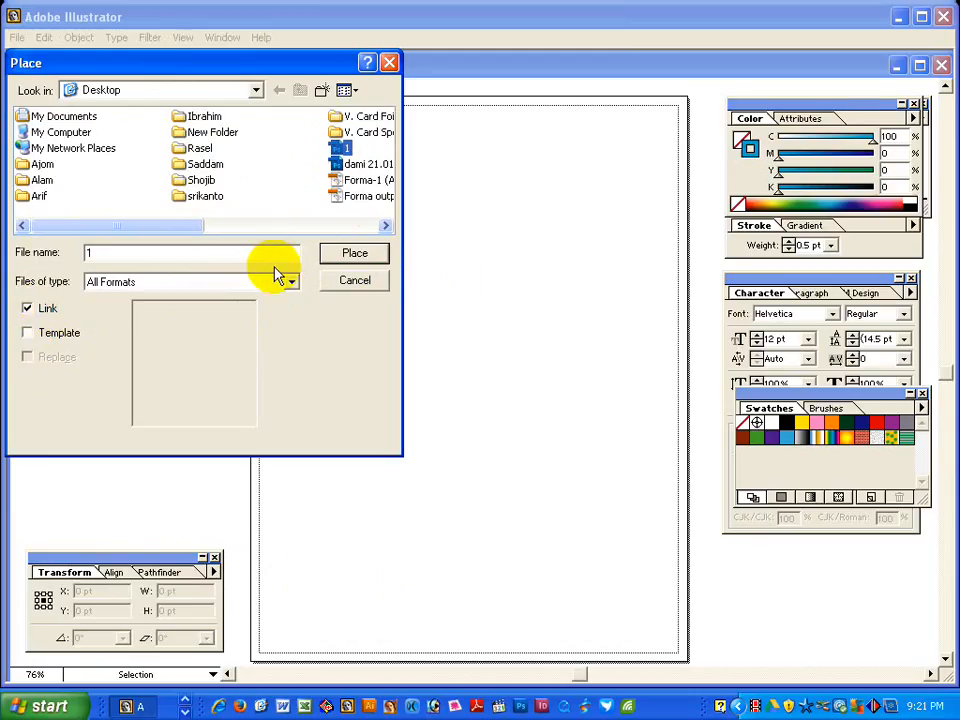
click(352, 256)
drag(441, 361, 432, 275)
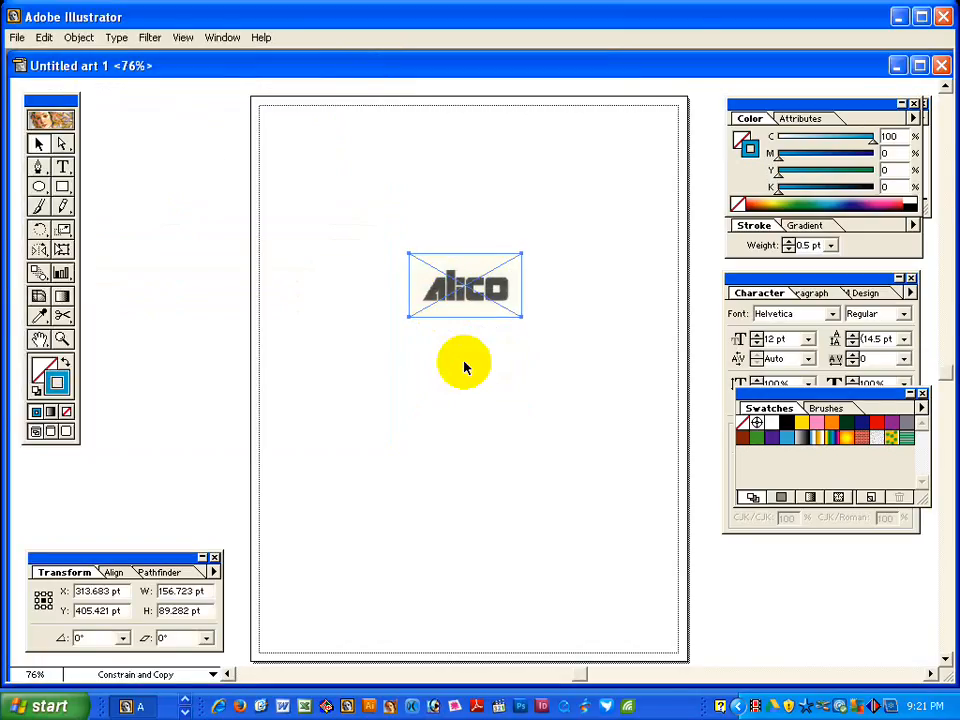
click(470, 378)
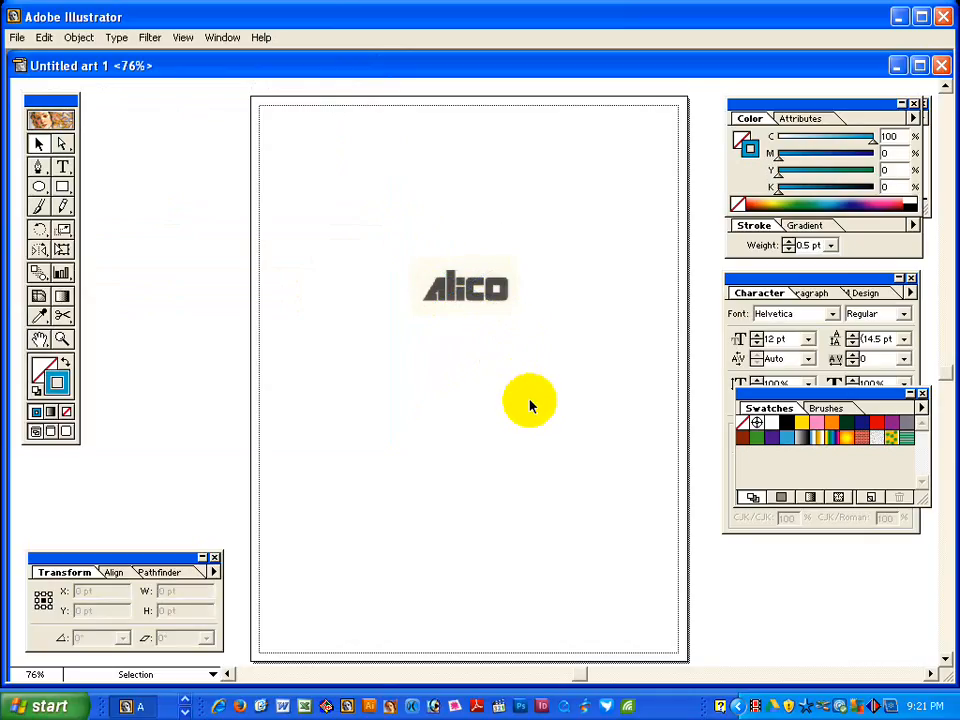
Delete the placed logo image from the page.
click(16, 40)
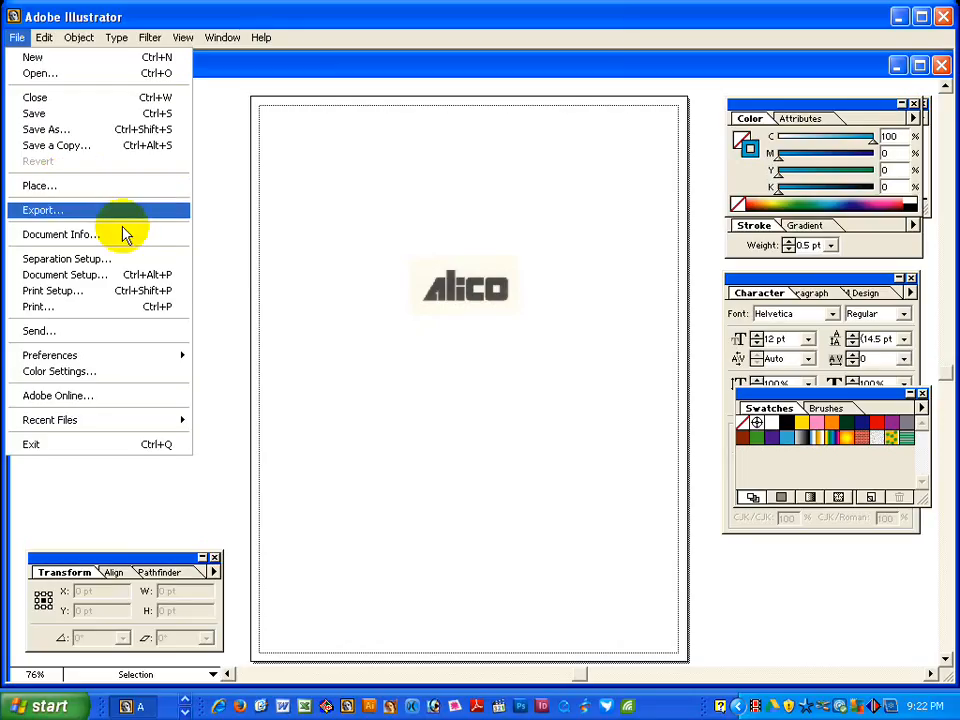
click(317, 311)
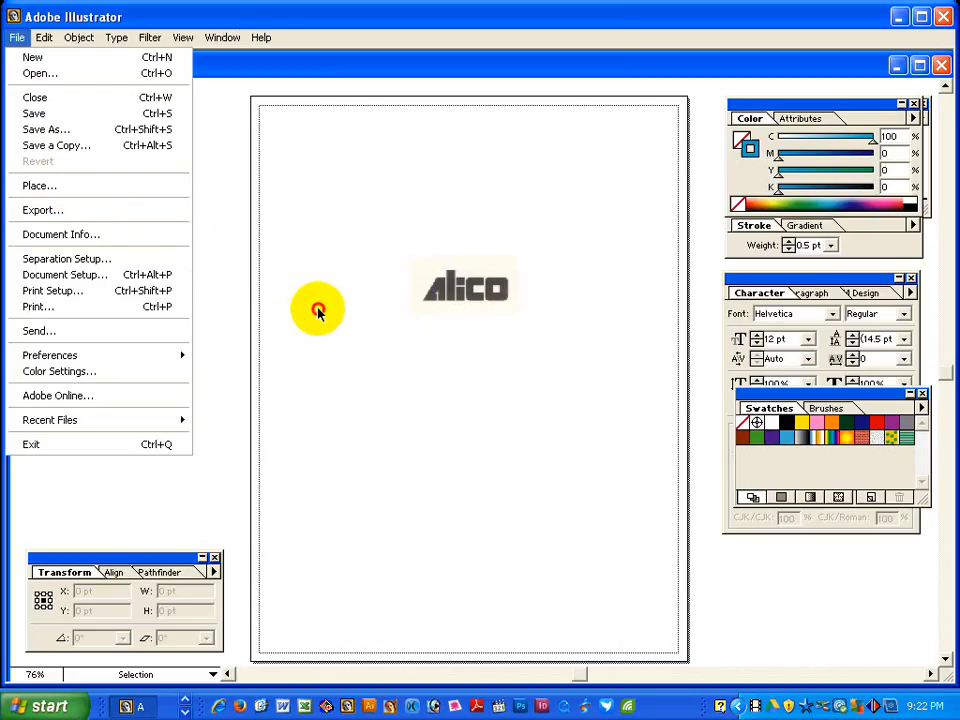
click(434, 273)
key(Delete)
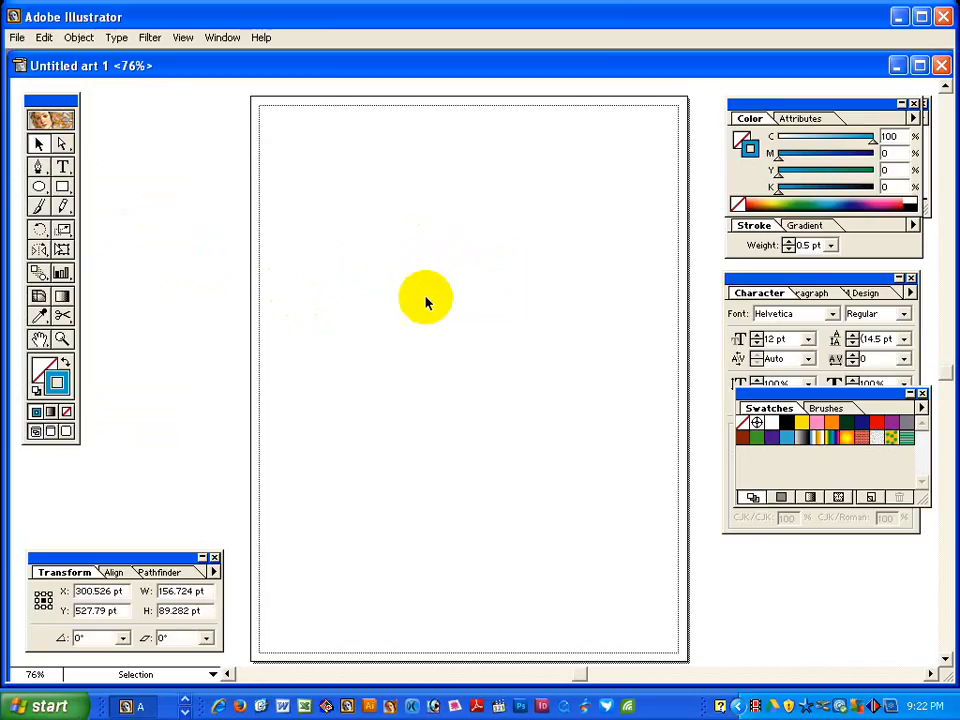
Place file 1 from the desktop as a linked image and lock it on the page.
click(17, 37)
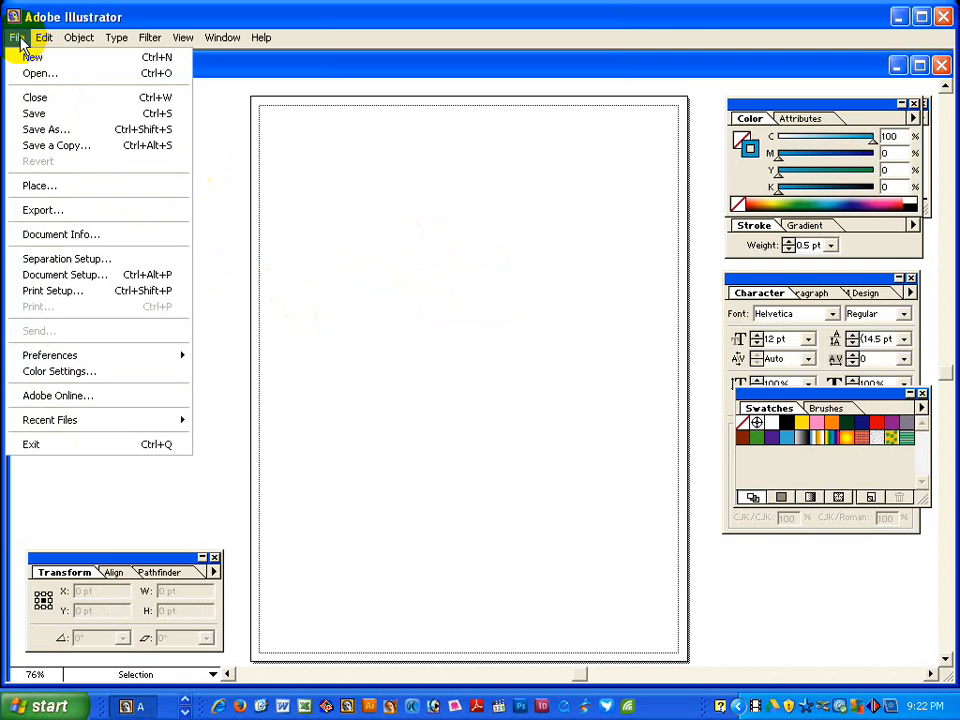
click(40, 187)
drag(161, 71, 195, 76)
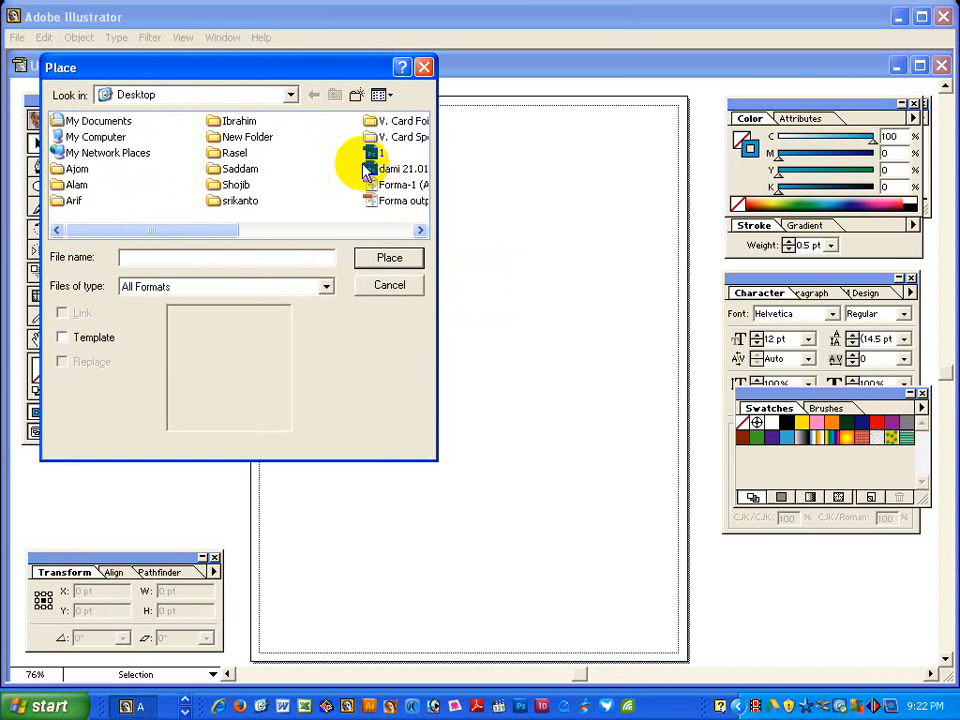
click(372, 153)
click(62, 313)
click(389, 257)
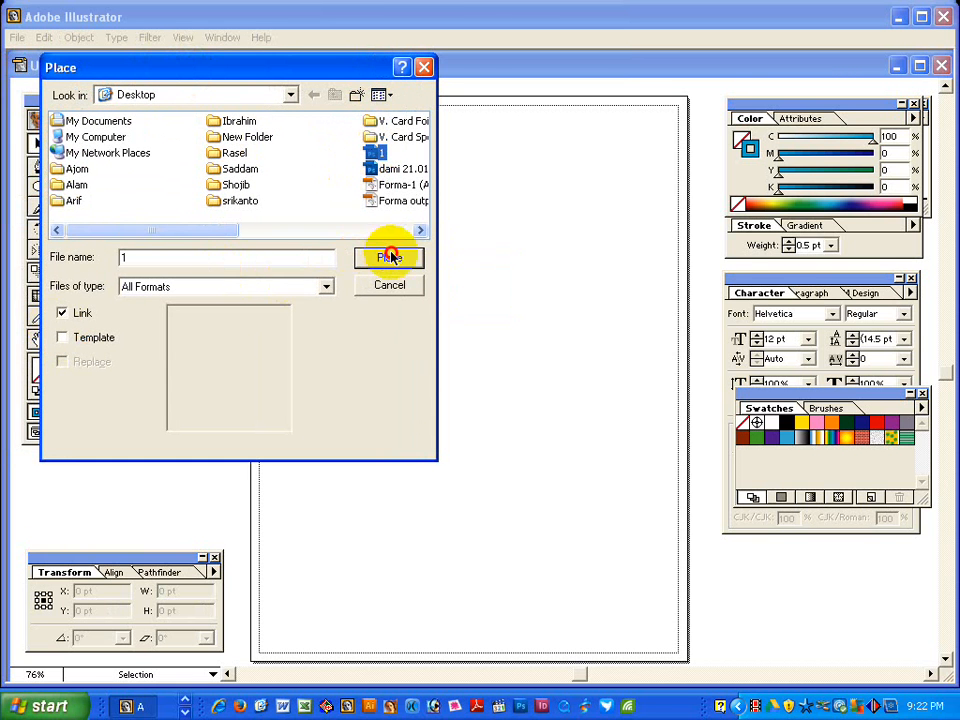
key(ctrl+2)
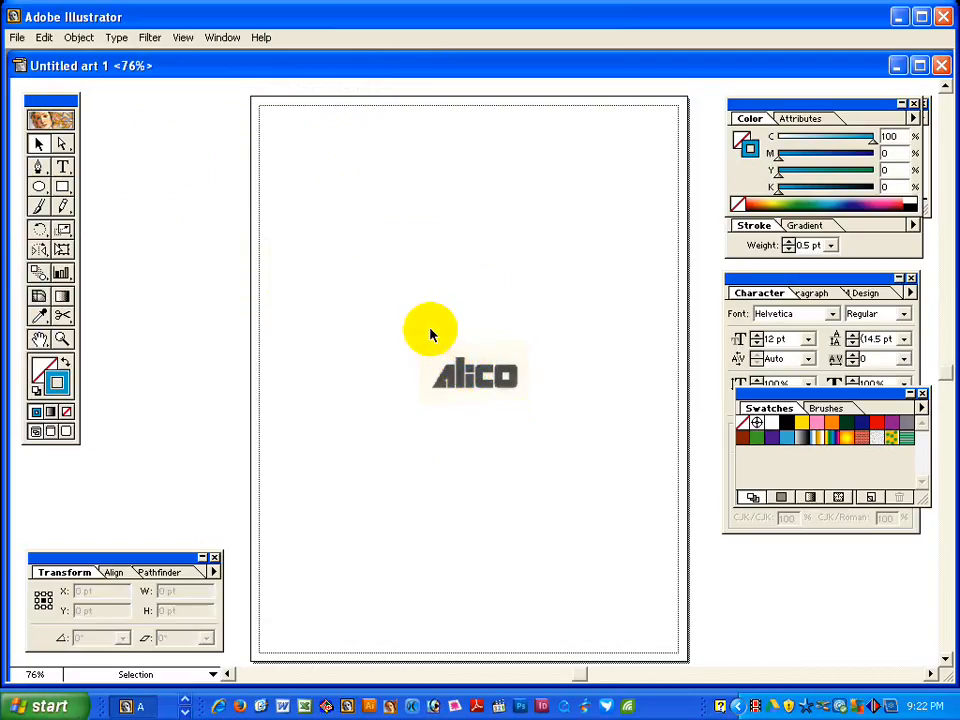
Select the A and C letter paths over the locked logo, give them a 0.5 pt cyan stroke (C 100) and deselect them.
key(z)
drag(620, 461, 622, 488)
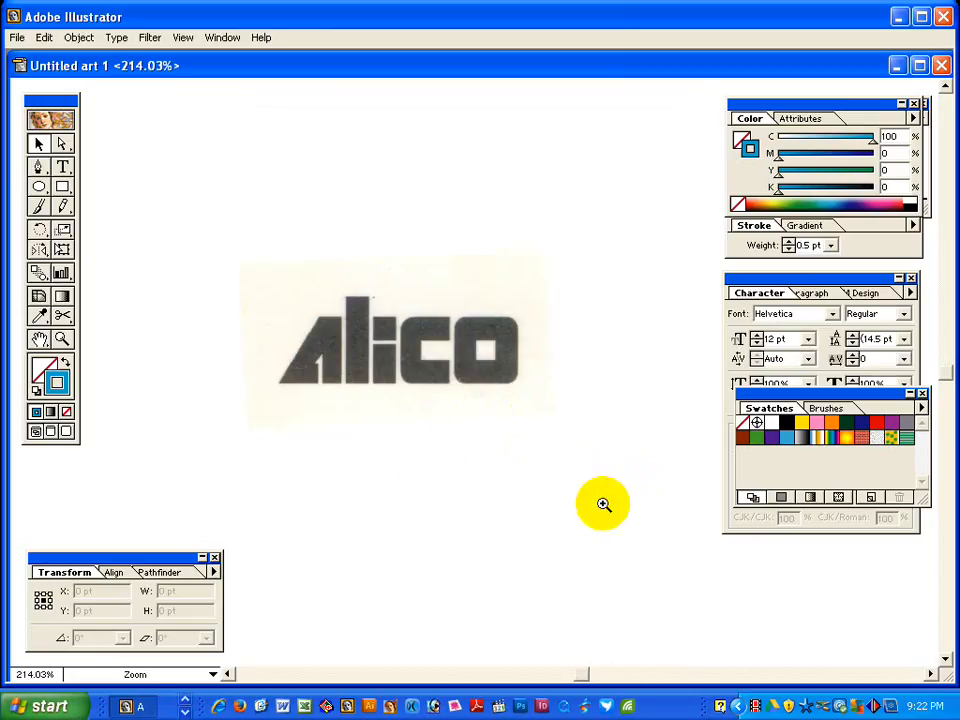
drag(240, 238, 645, 516)
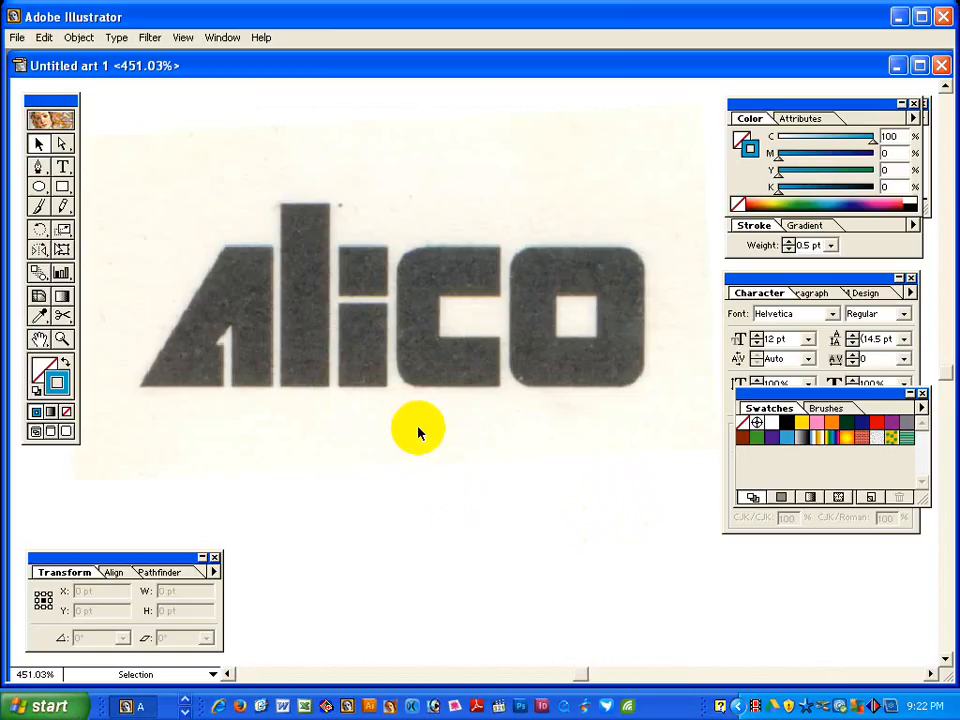
key(ctrl+a)
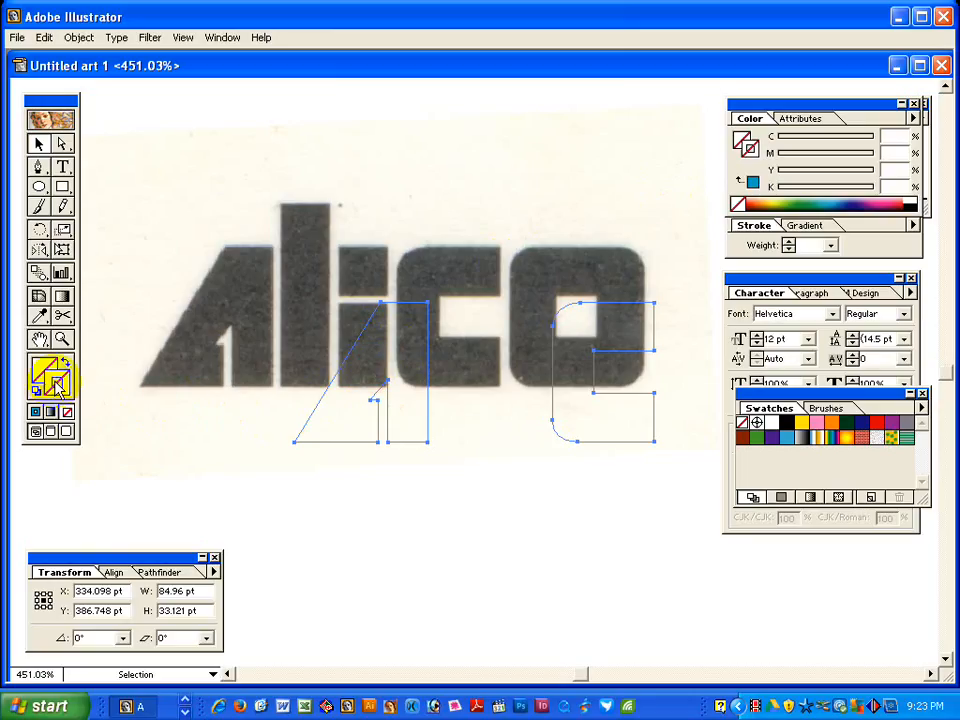
click(753, 181)
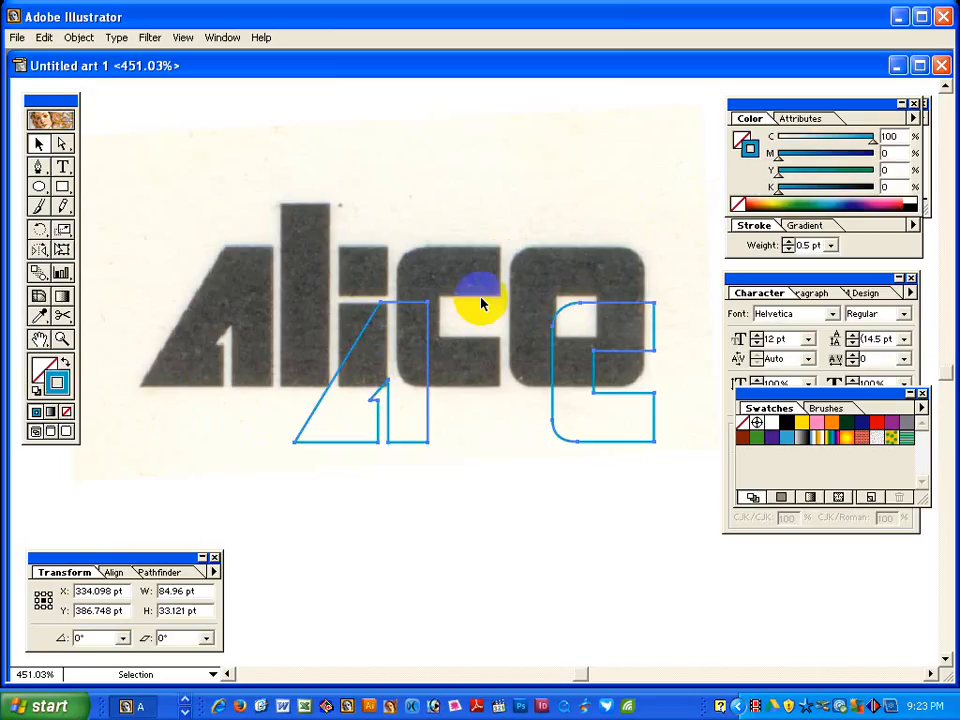
click(597, 362)
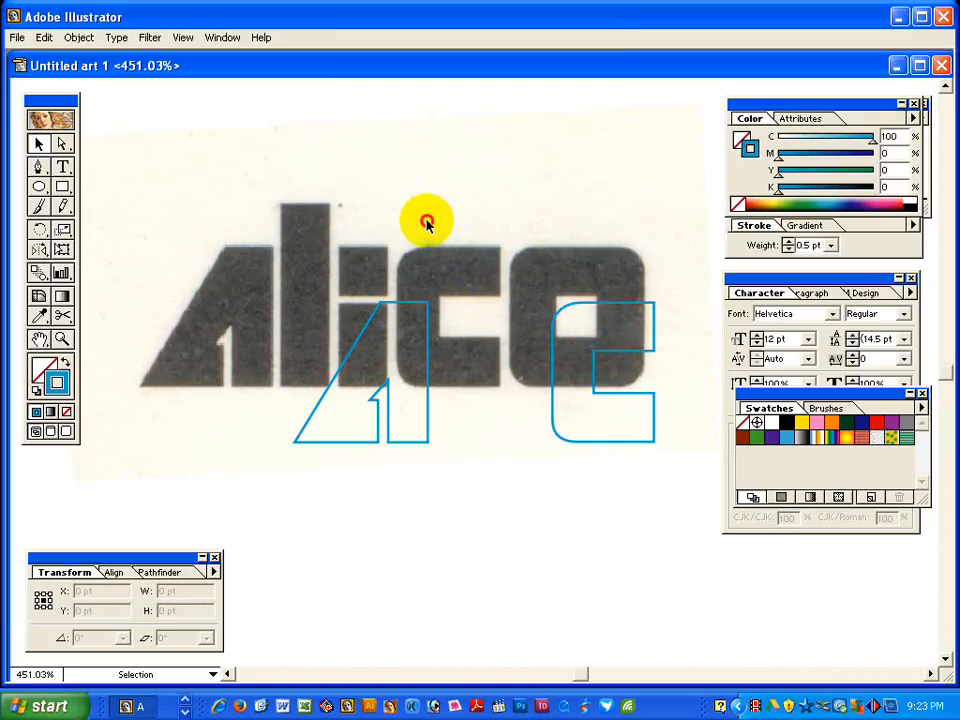
Move the A and C outlines together so they align with the A and C of the logo image, and deselect them.
drag(496, 513, 519, 536)
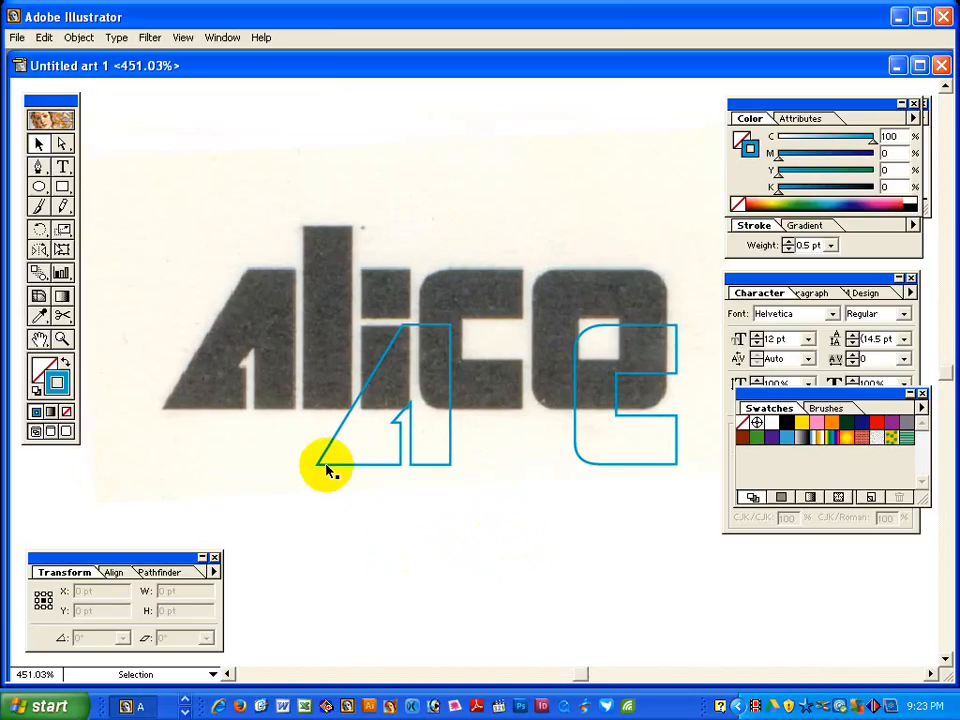
drag(326, 469, 195, 492)
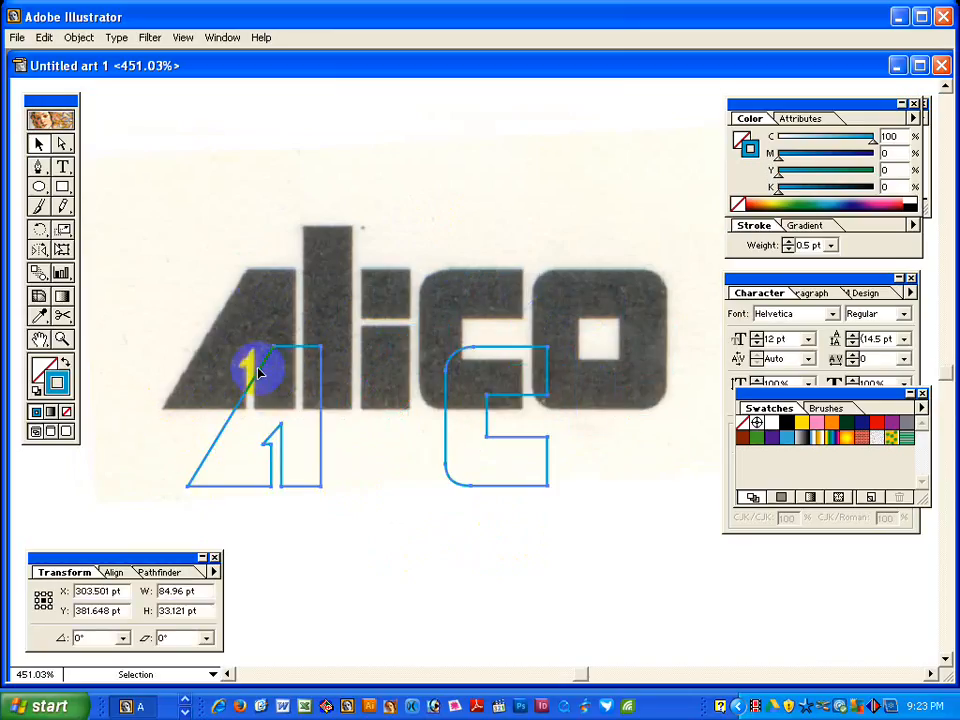
mouse_move(288, 352)
mouse_down()
mouse_move(272, 272)
mouse_move(260, 275)
mouse_up()
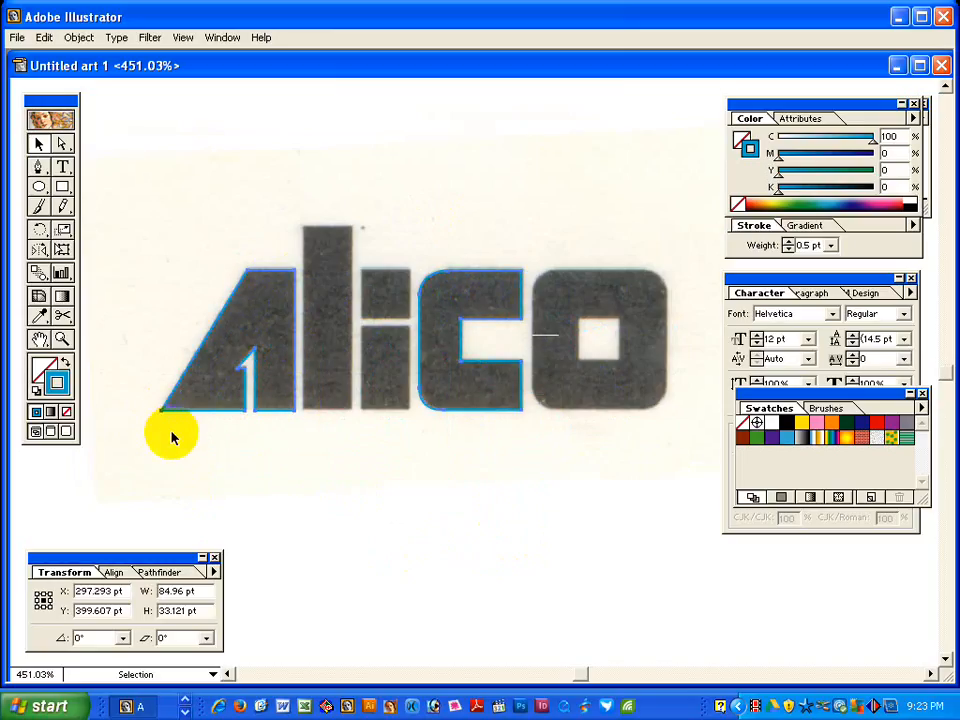
click(225, 368)
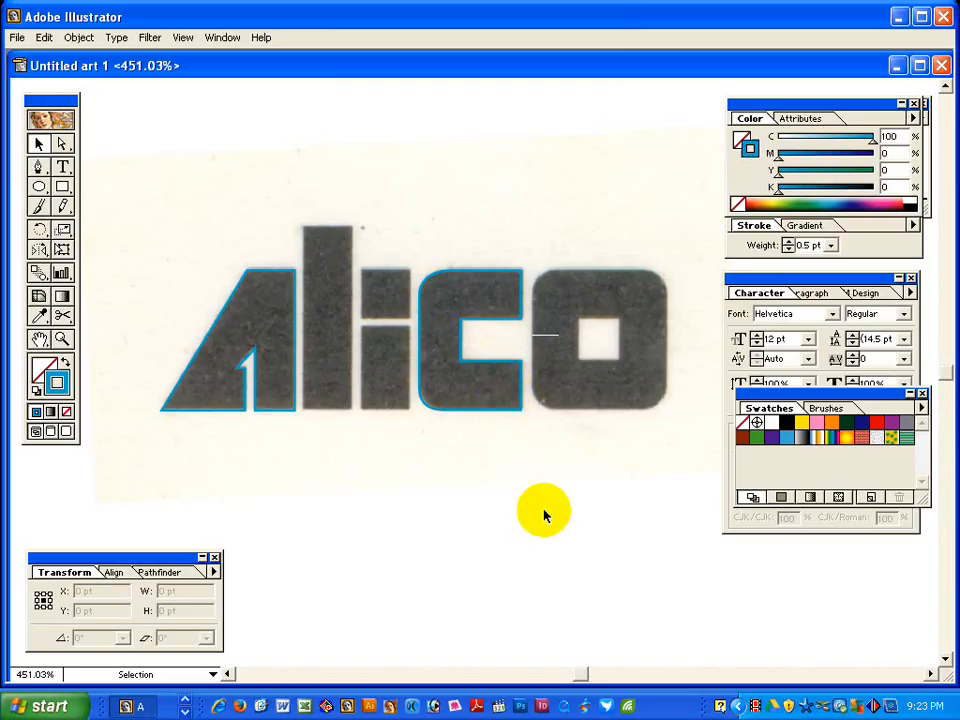
Draw a rectangle about 11.2 by 43.2 pt over the tall letter l with the Rectangle tool, and deselect it.
ctrl+click(437, 420)
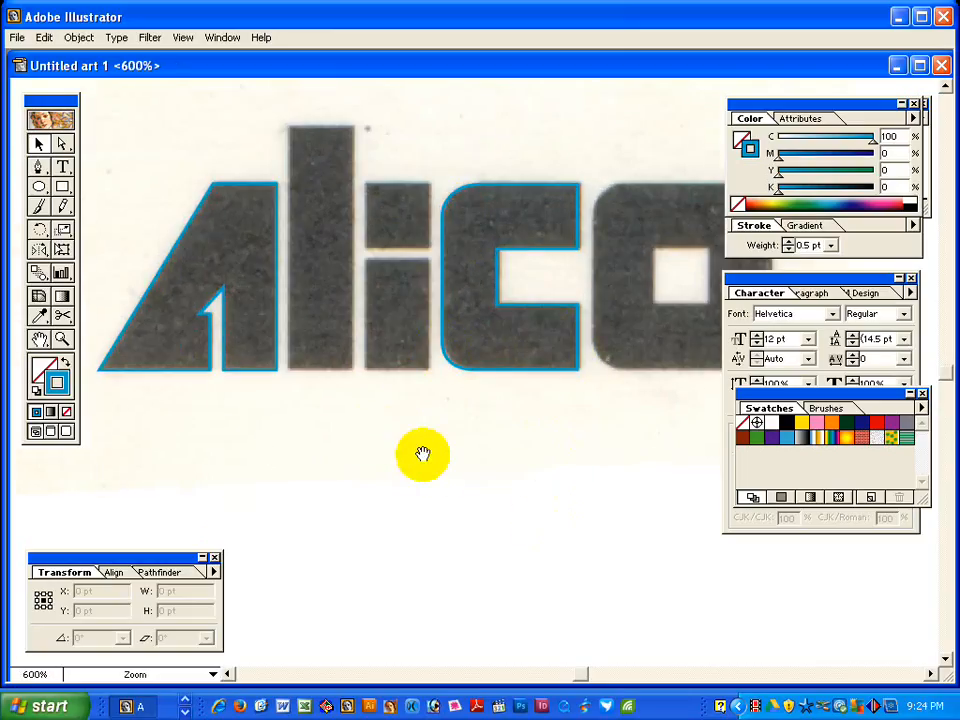
drag(415, 445, 393, 535)
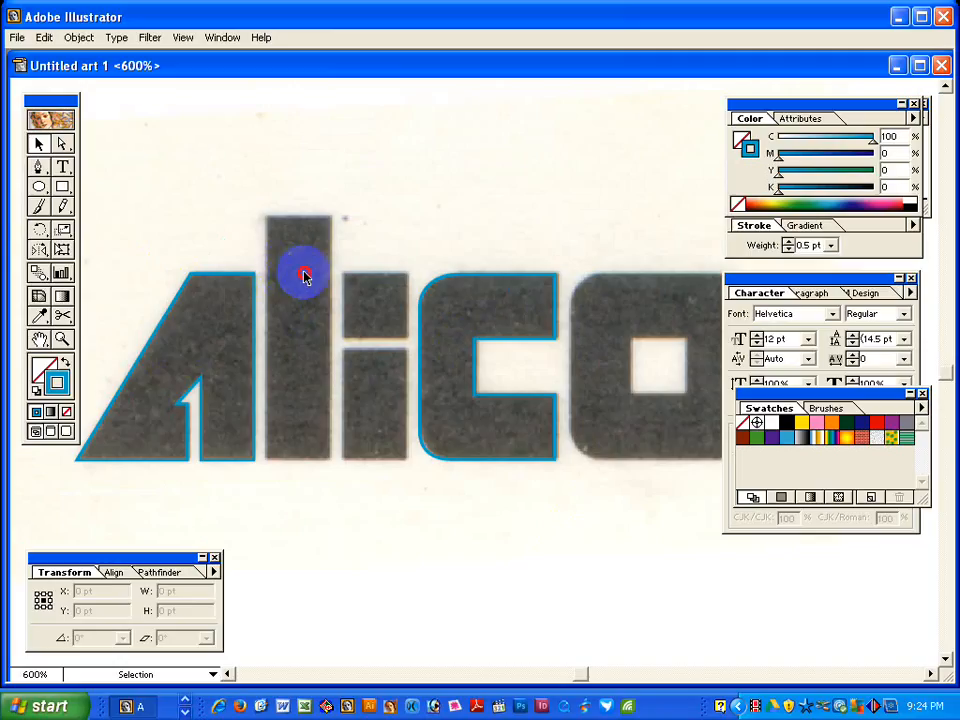
click(63, 187)
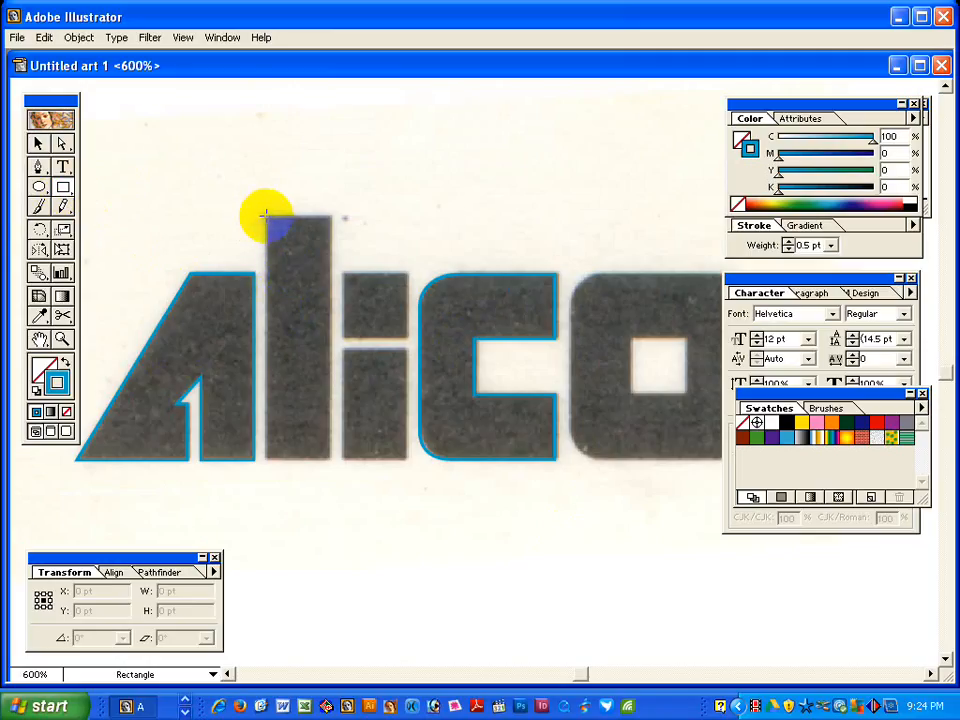
drag(265, 215, 330, 459)
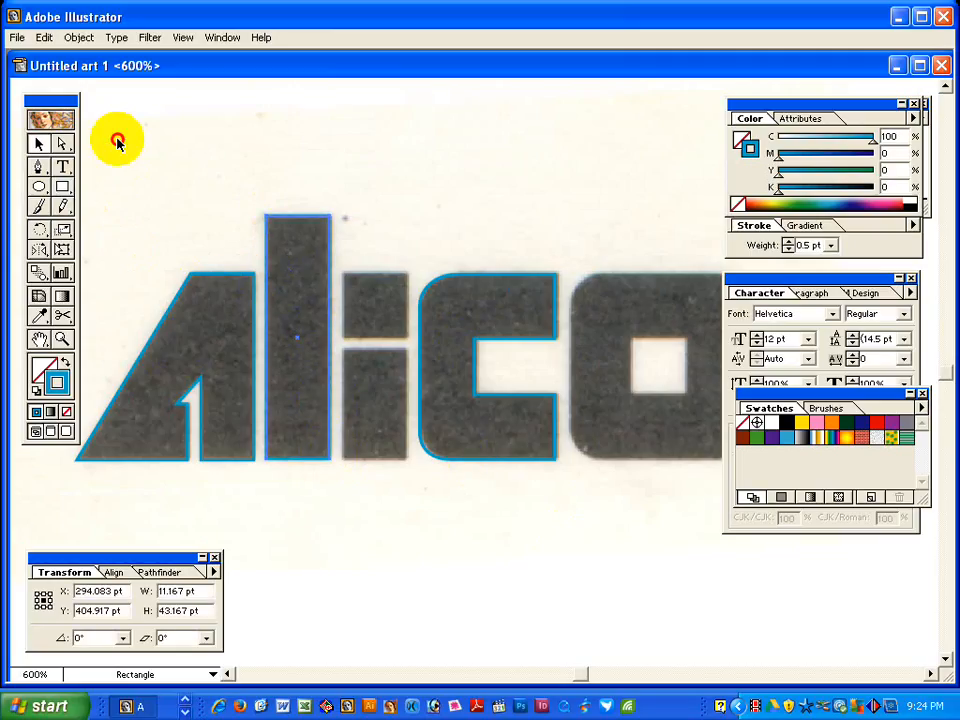
key(v)
click(276, 354)
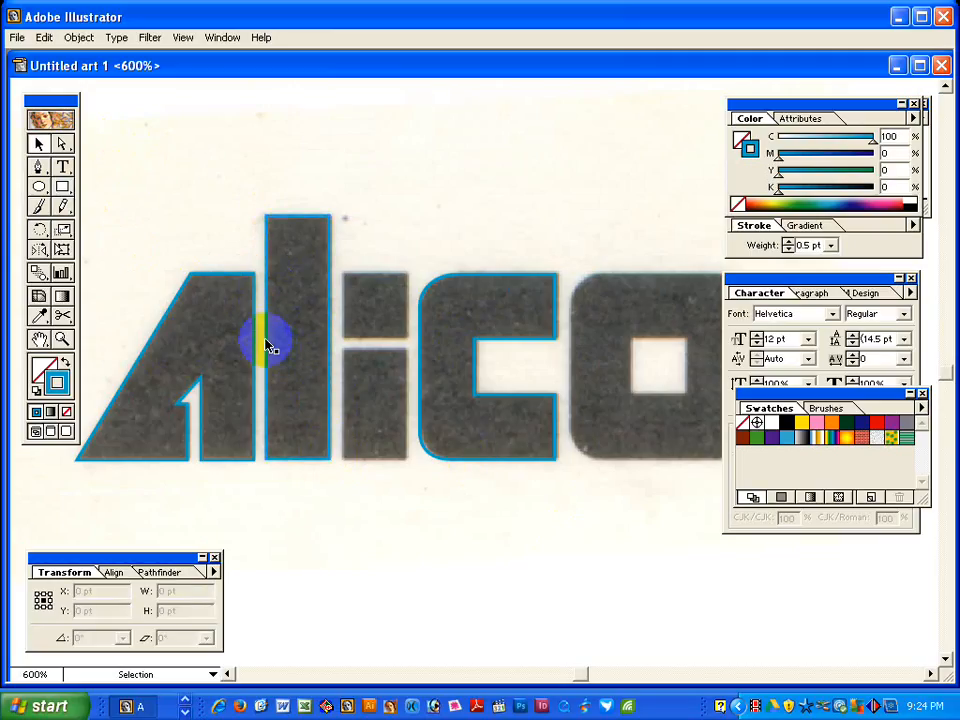
Copy the tall l rectangle onto the lower stem of the i, shorten it to about 19.5 pt tall and deselect it.
drag(265, 341, 340, 344)
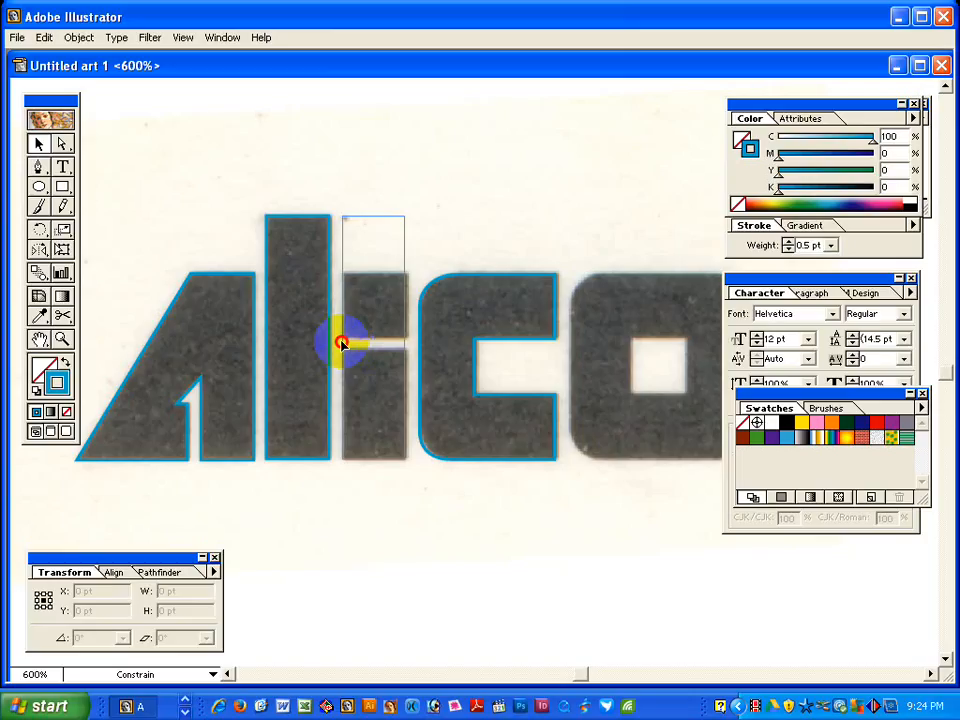
drag(341, 344, 344, 350)
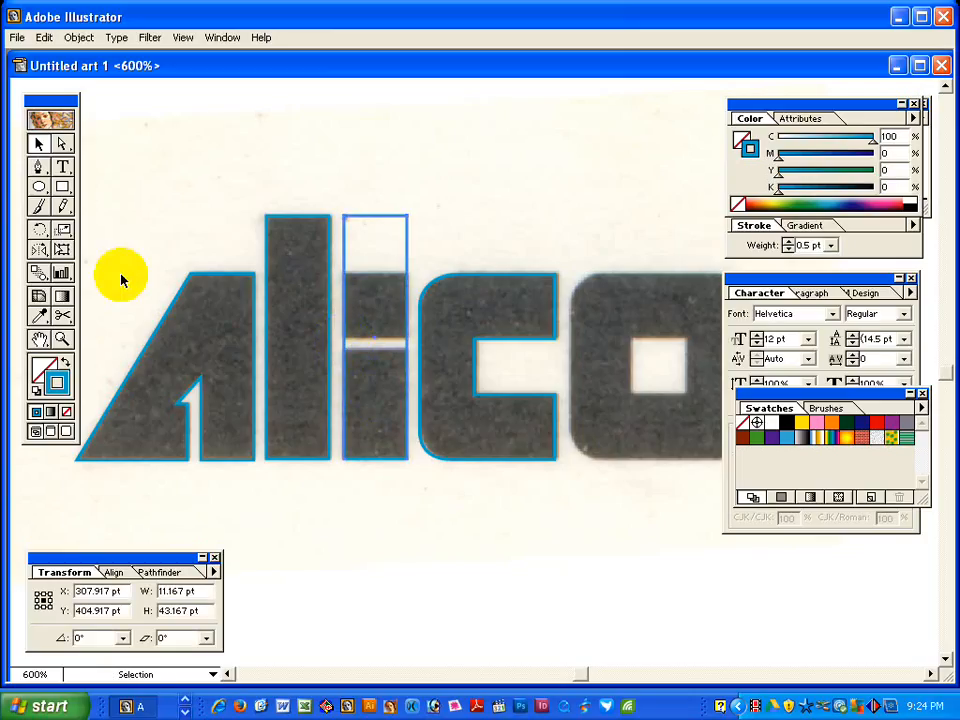
click(62, 249)
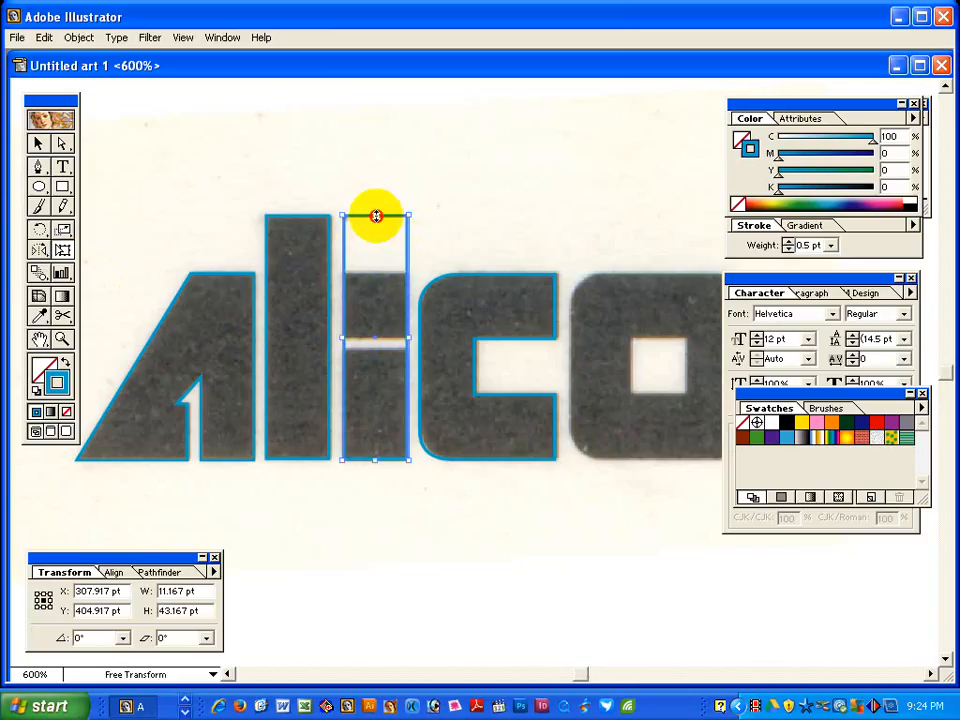
drag(376, 216, 381, 350)
click(38, 144)
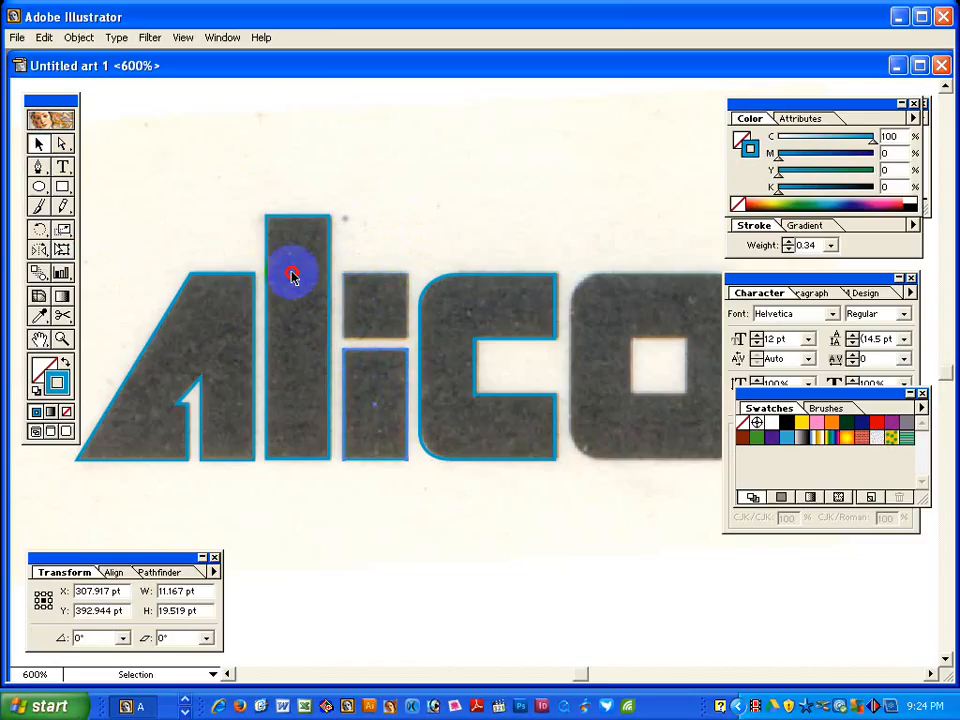
click(291, 270)
Copy the i's stem rectangle up onto its dot, shorten the copy to about 11.5 pt tall and deselect it.
drag(373, 463, 371, 343)
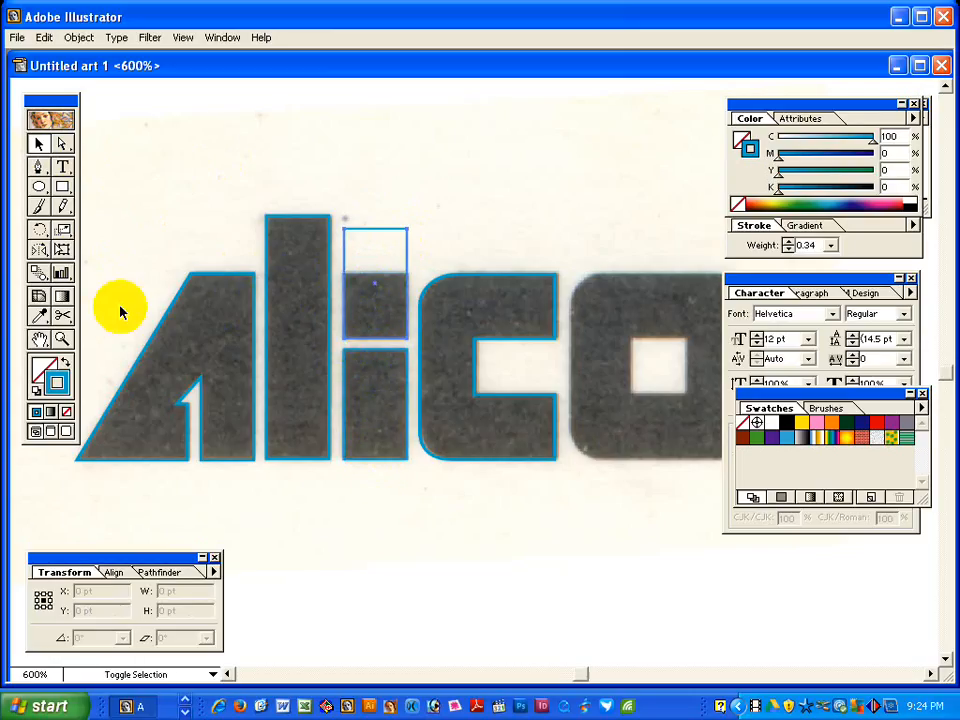
click(63, 250)
click(377, 240)
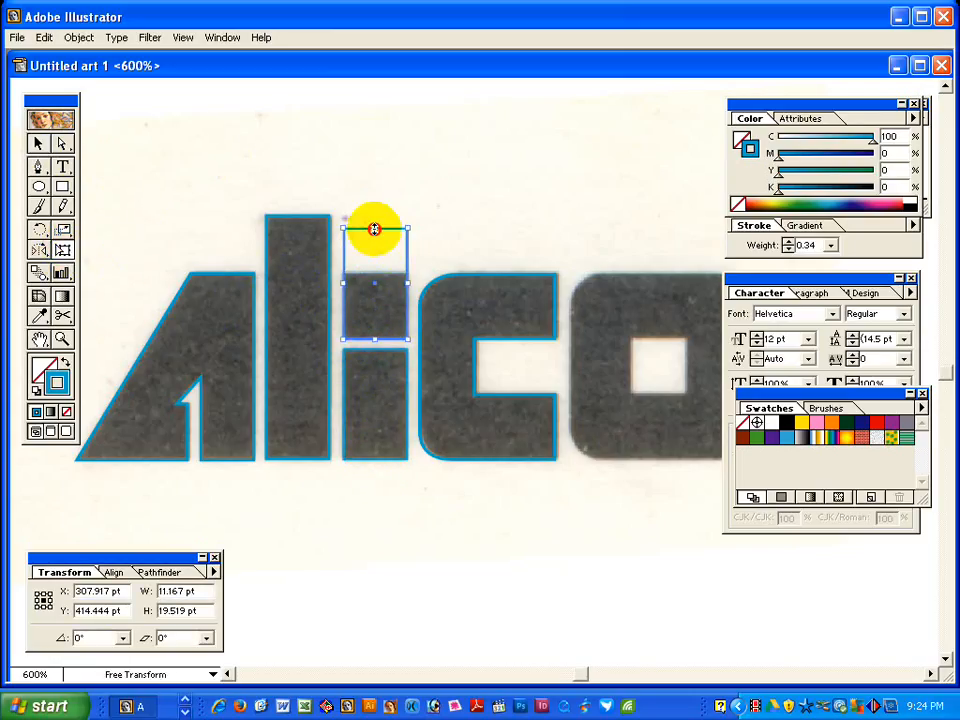
drag(374, 229, 375, 274)
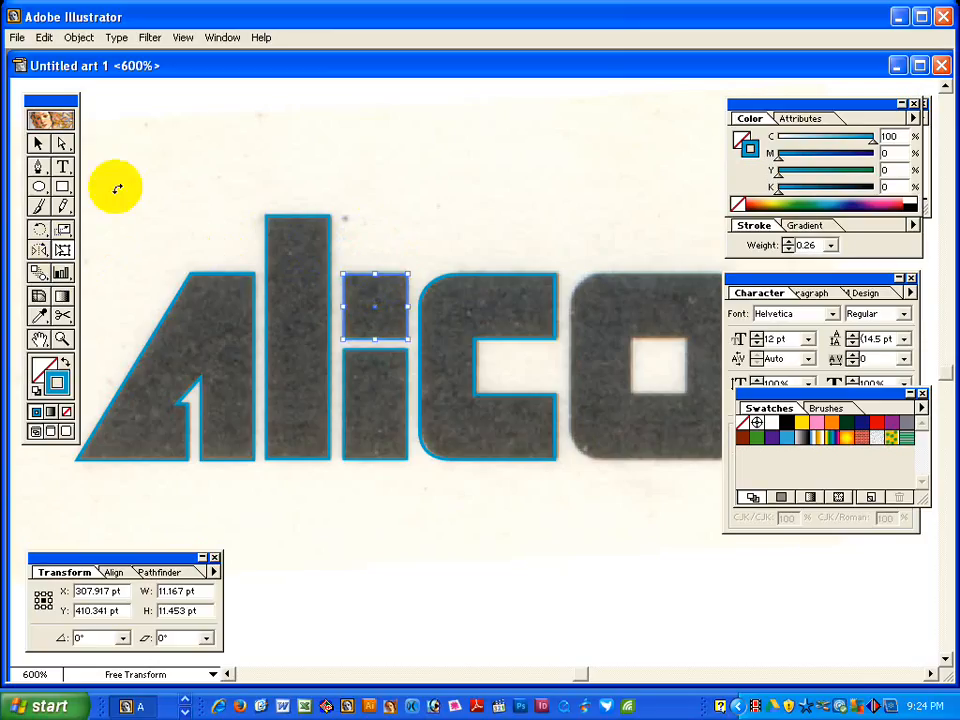
click(38, 143)
click(392, 238)
Draw a rectangle over the square counter inside the letter O.
key(space)
drag(533, 255, 337, 233)
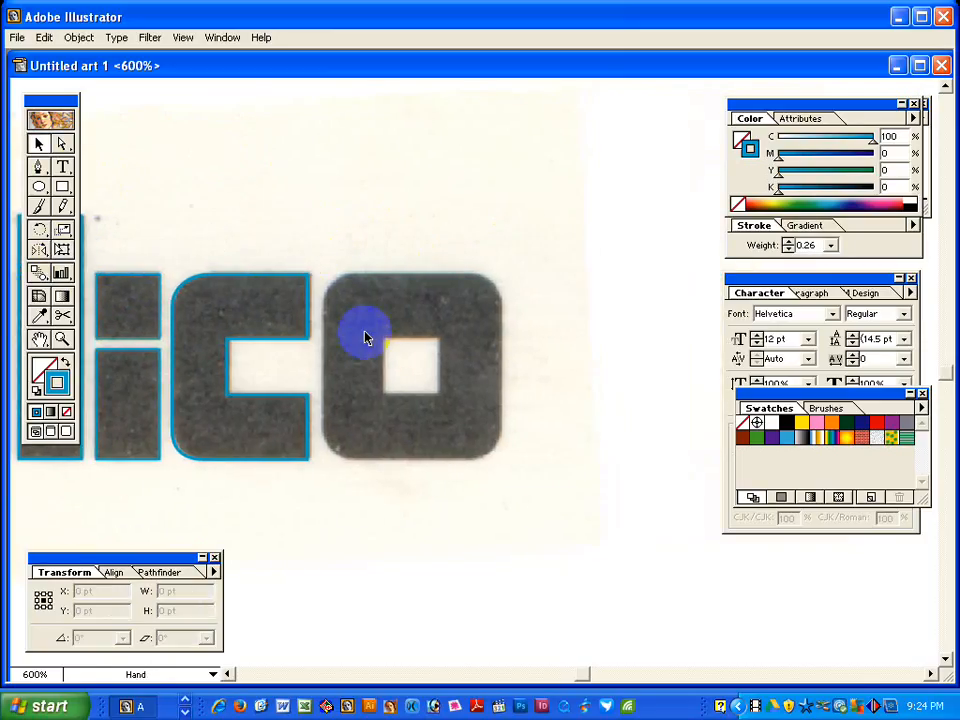
click(62, 187)
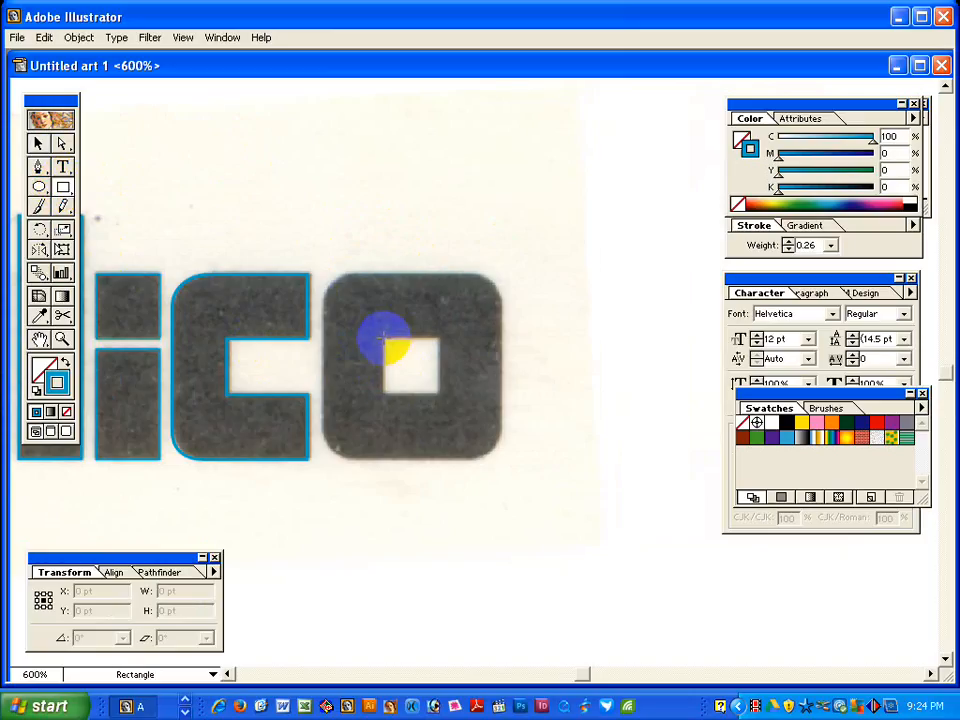
drag(383, 341, 438, 393)
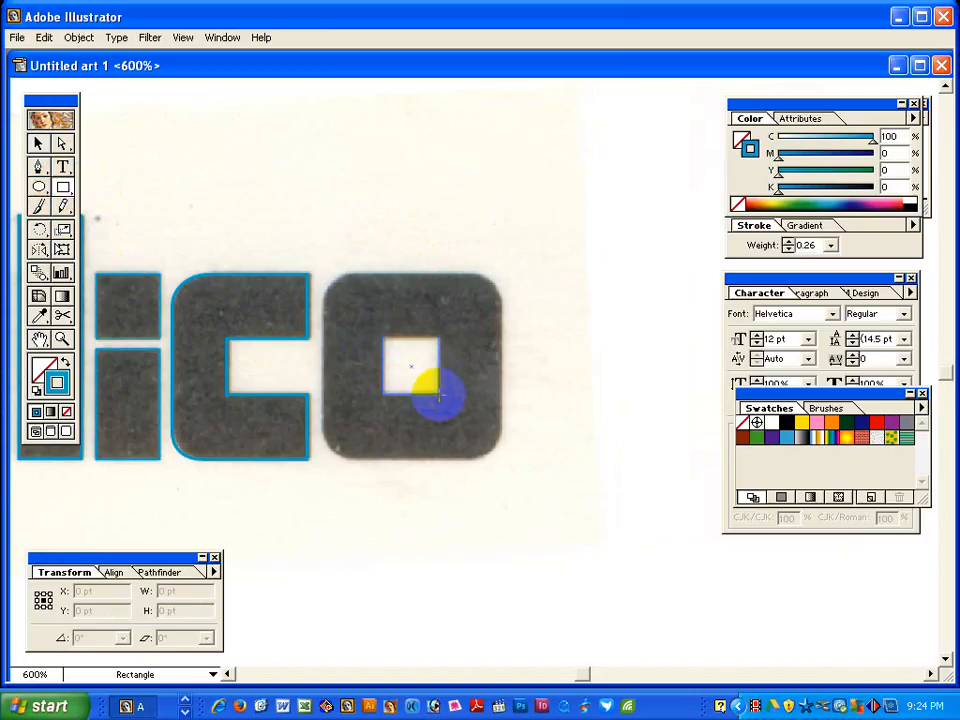
click(37, 144)
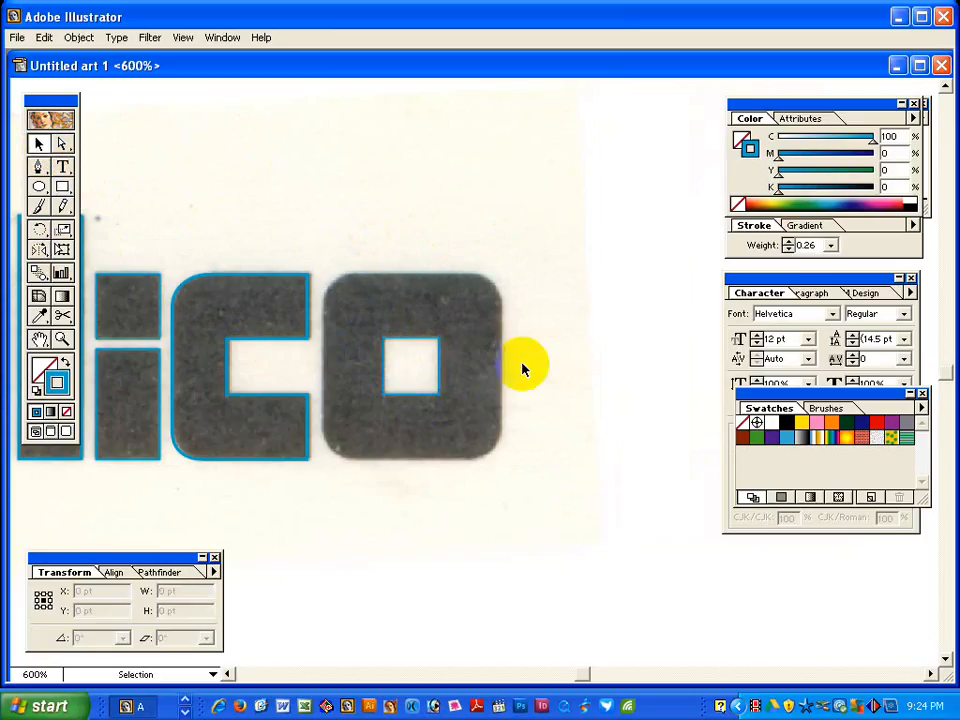
Draw a rectangle around the outside of the O, fit it to about 31.9 by 33.3 pt with Free Transform and deselect it.
click(463, 390)
ctrl+click(462, 389)
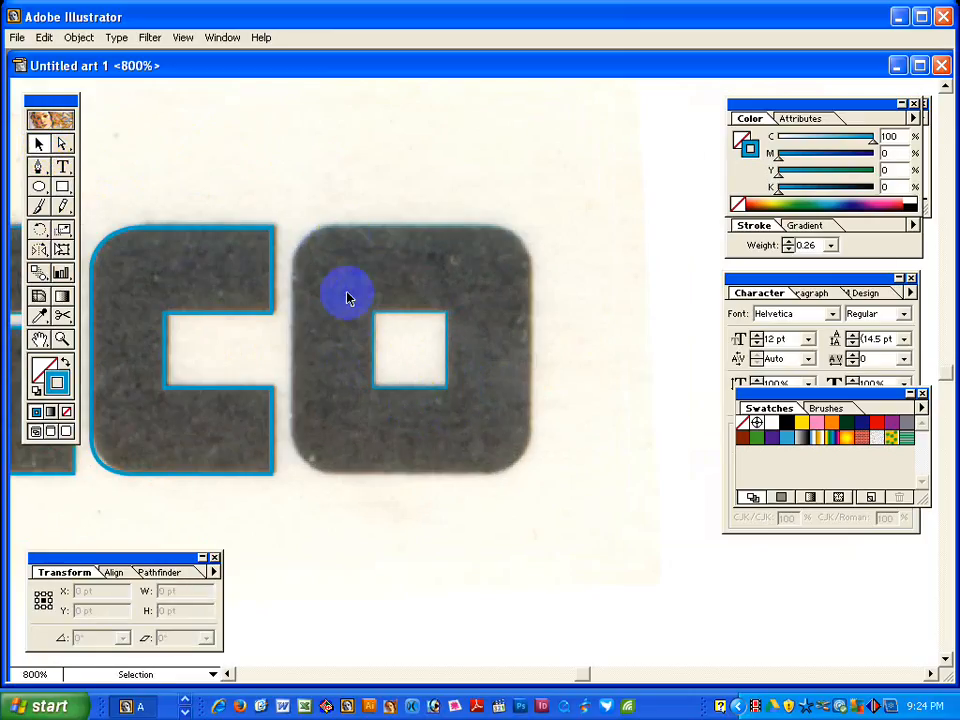
click(62, 187)
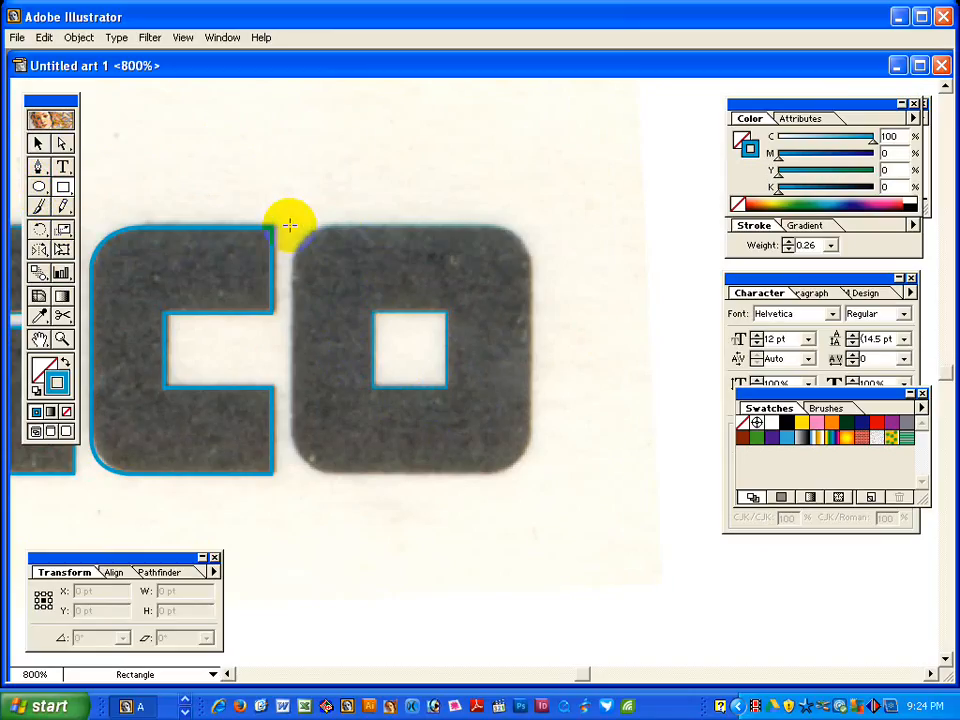
drag(291, 227, 535, 480)
click(62, 249)
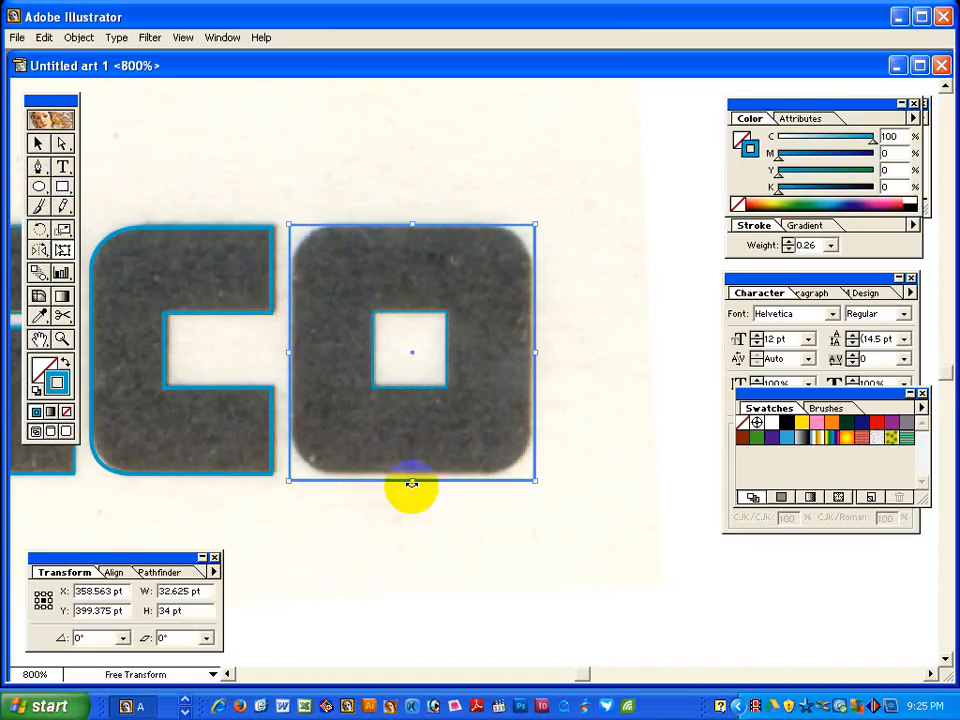
drag(411, 482, 408, 476)
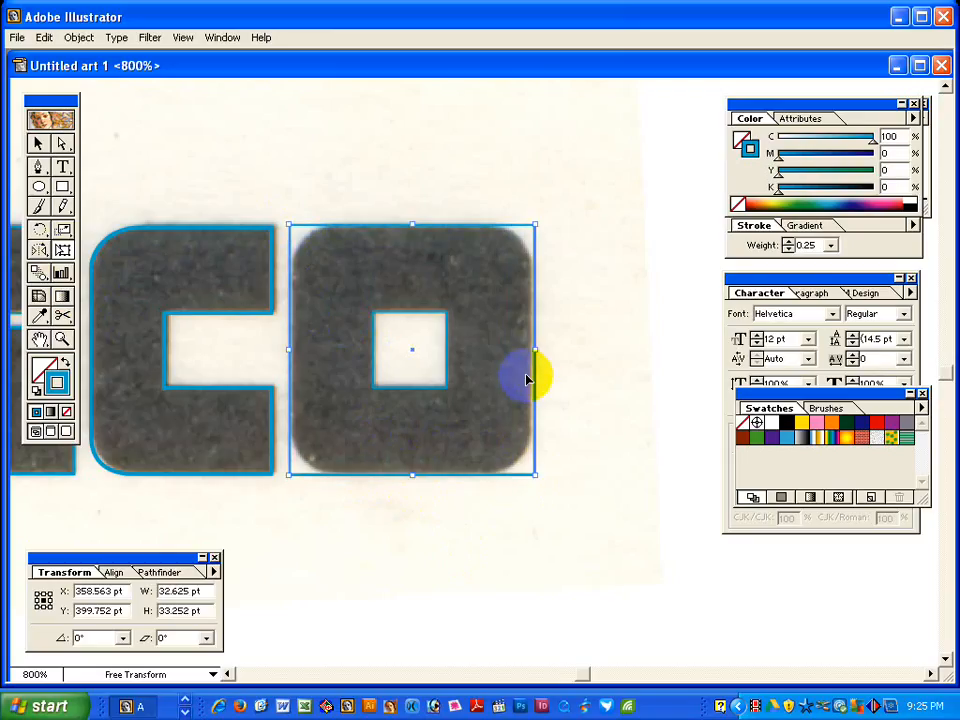
drag(536, 350, 532, 349)
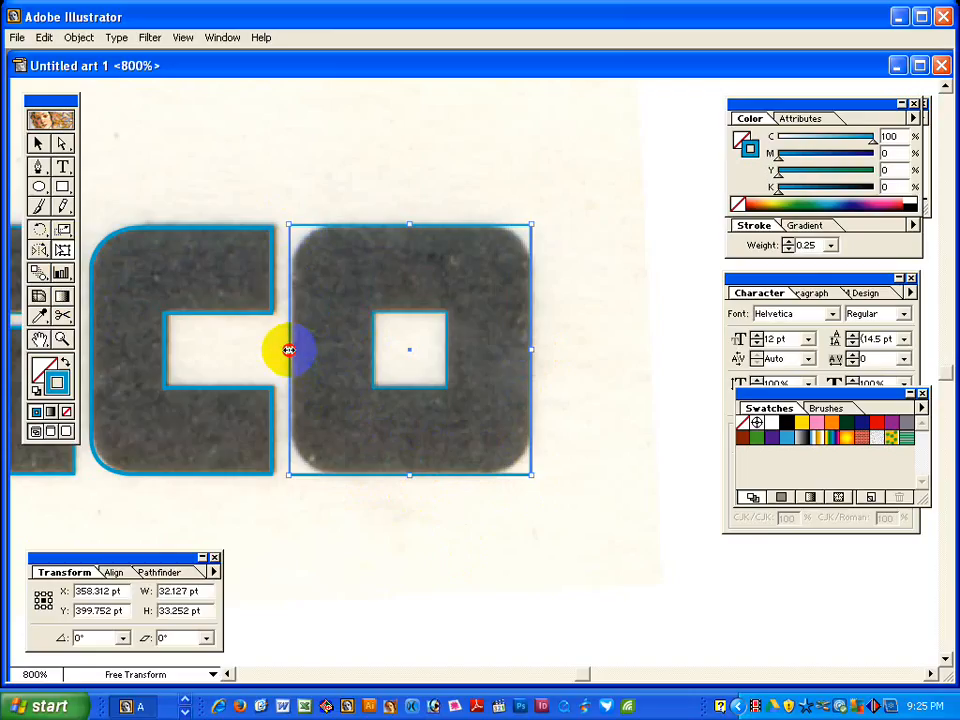
drag(290, 349, 292, 349)
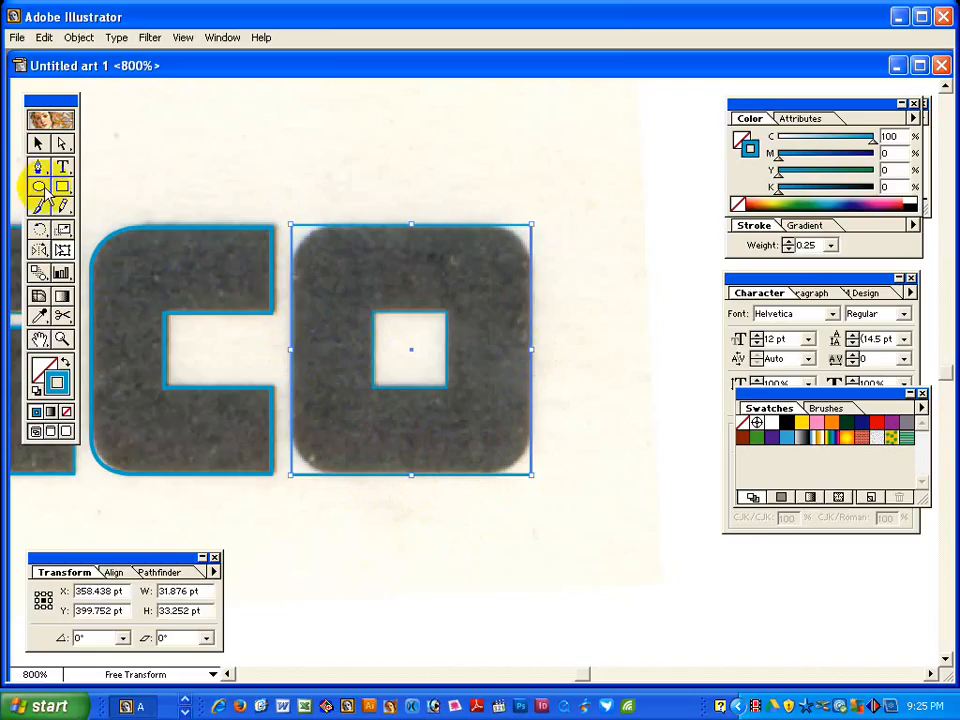
click(38, 143)
click(503, 212)
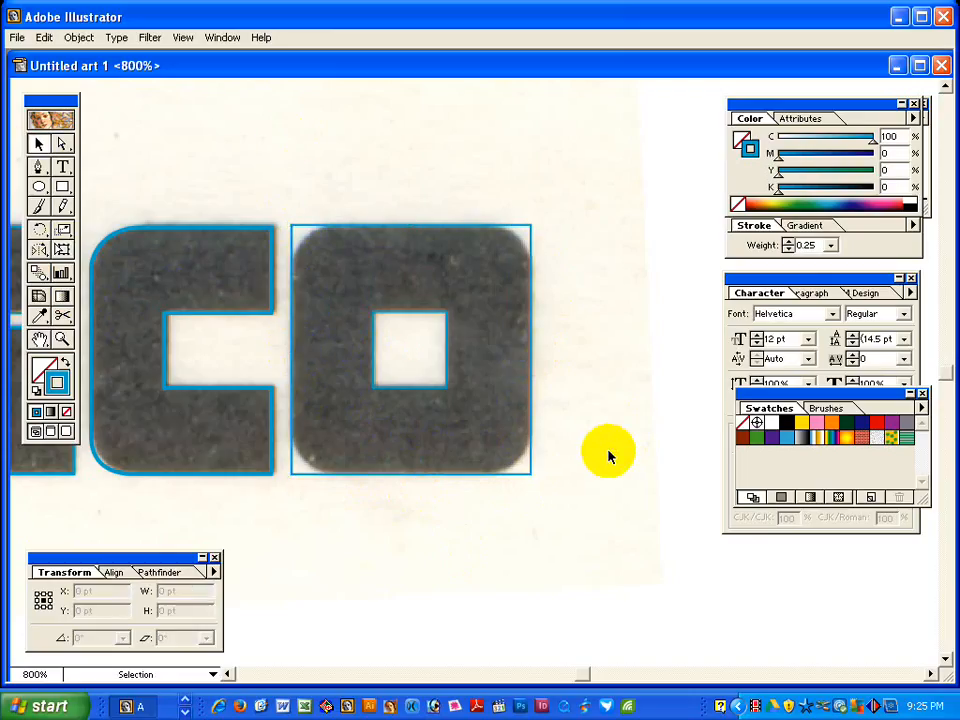
Try the Round Corners filter with a 10 pt radius on the O's outer rectangle and undo it.
click(407, 255)
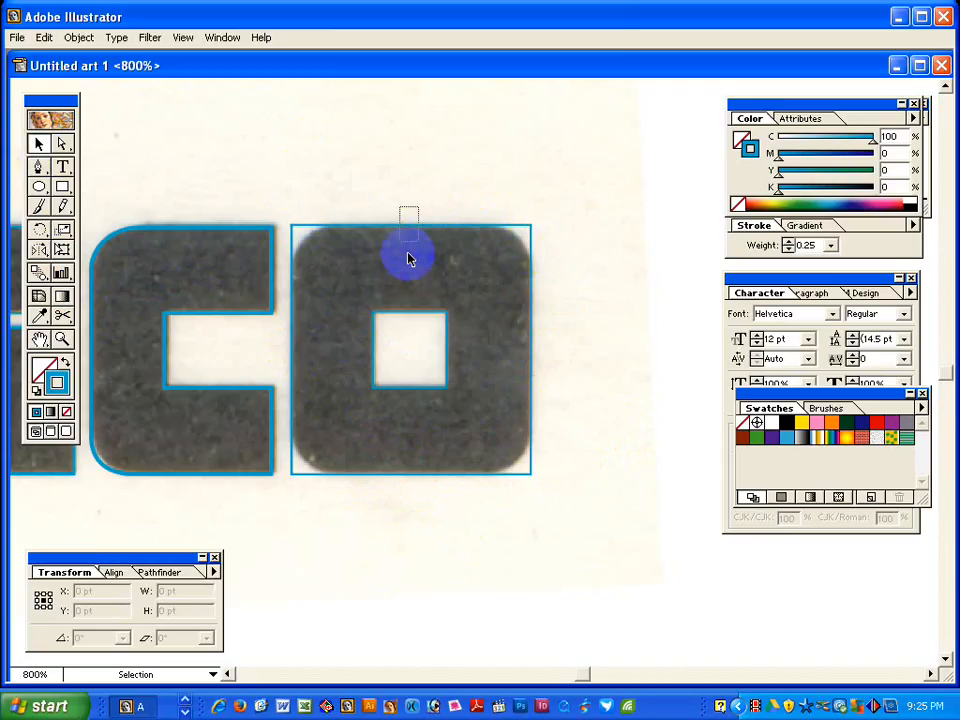
click(149, 38)
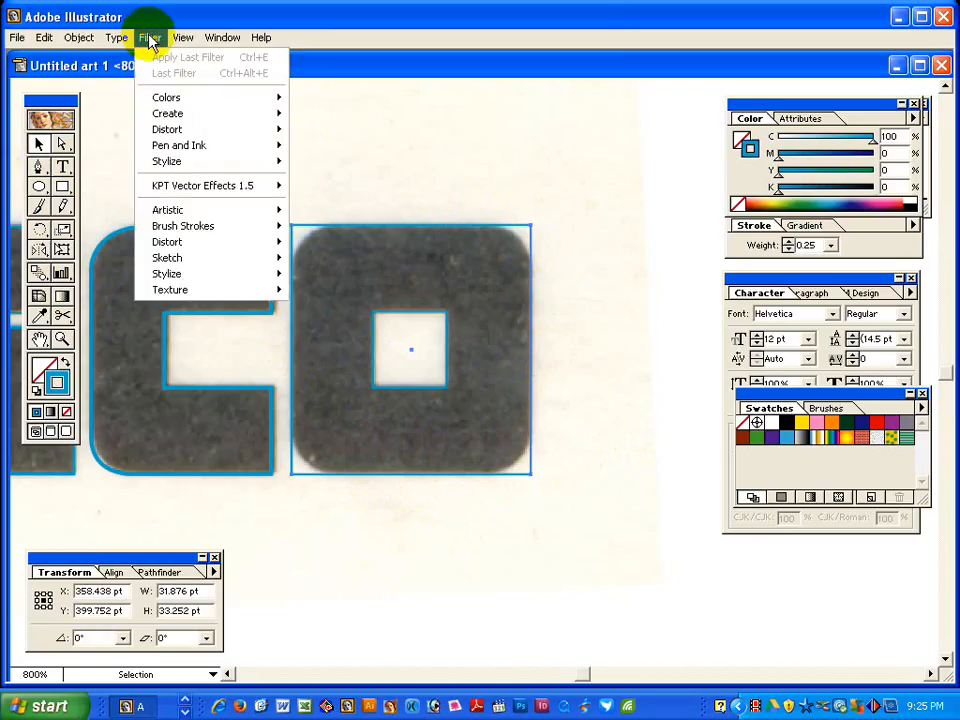
mouse_move(170, 162)
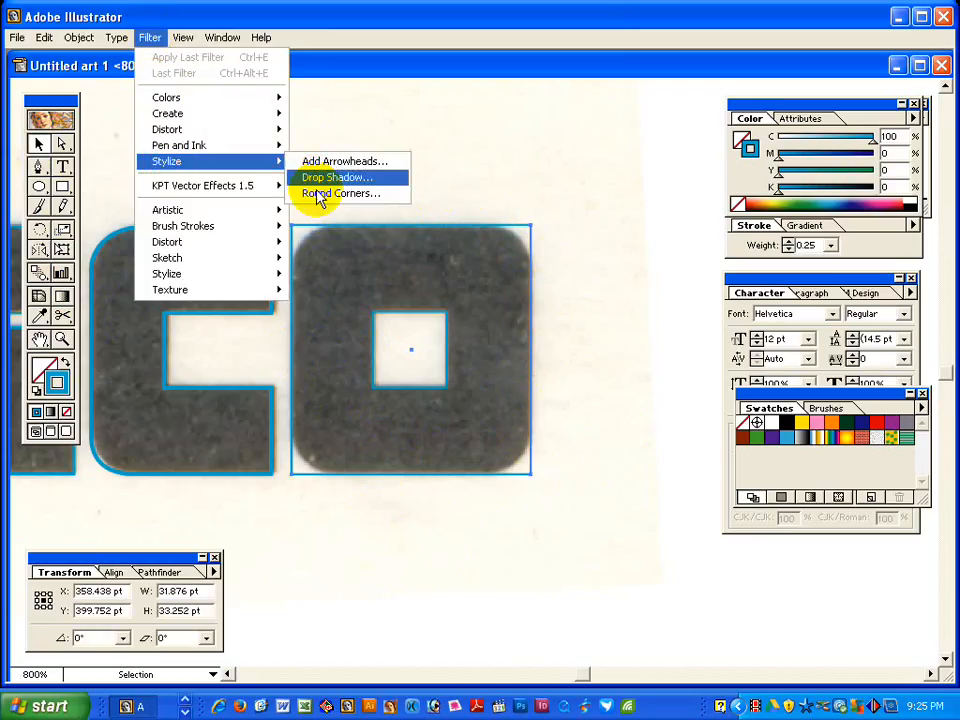
click(318, 195)
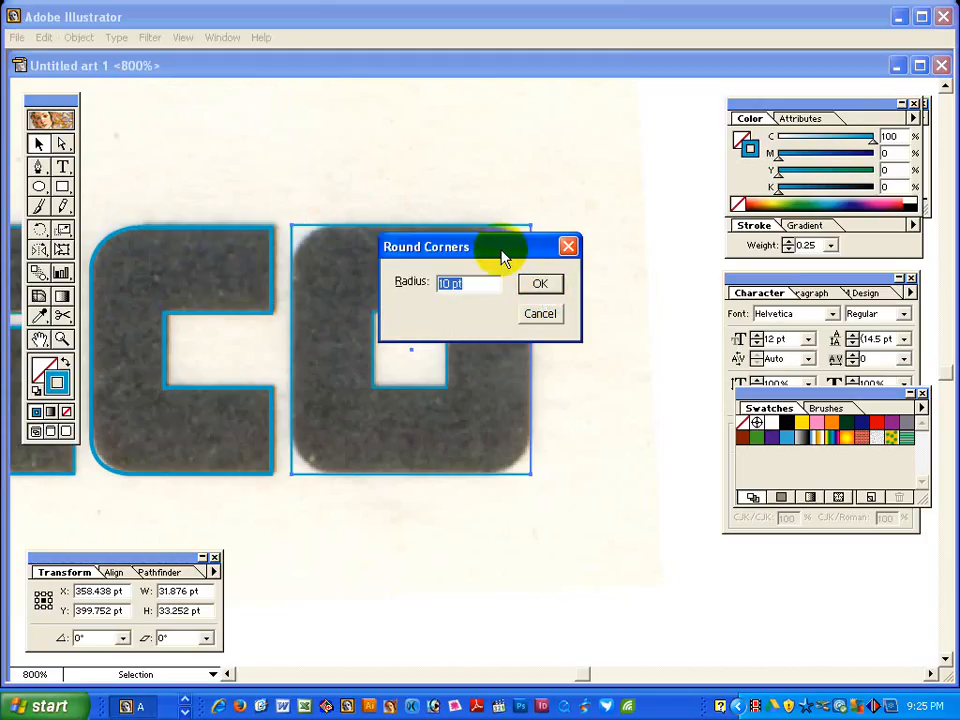
drag(506, 253, 674, 156)
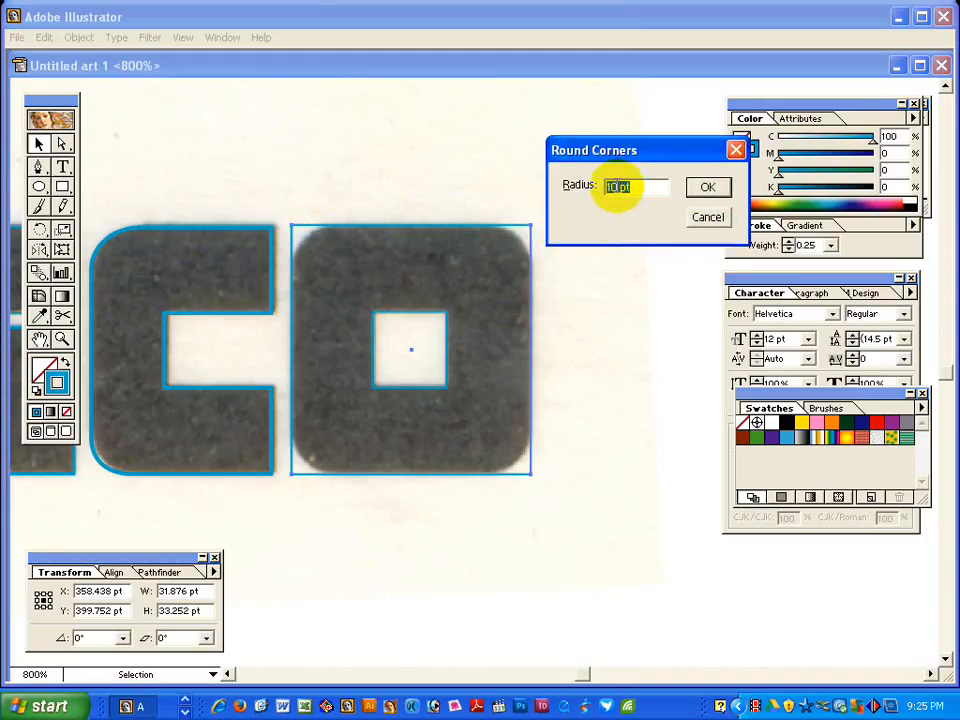
click(706, 190)
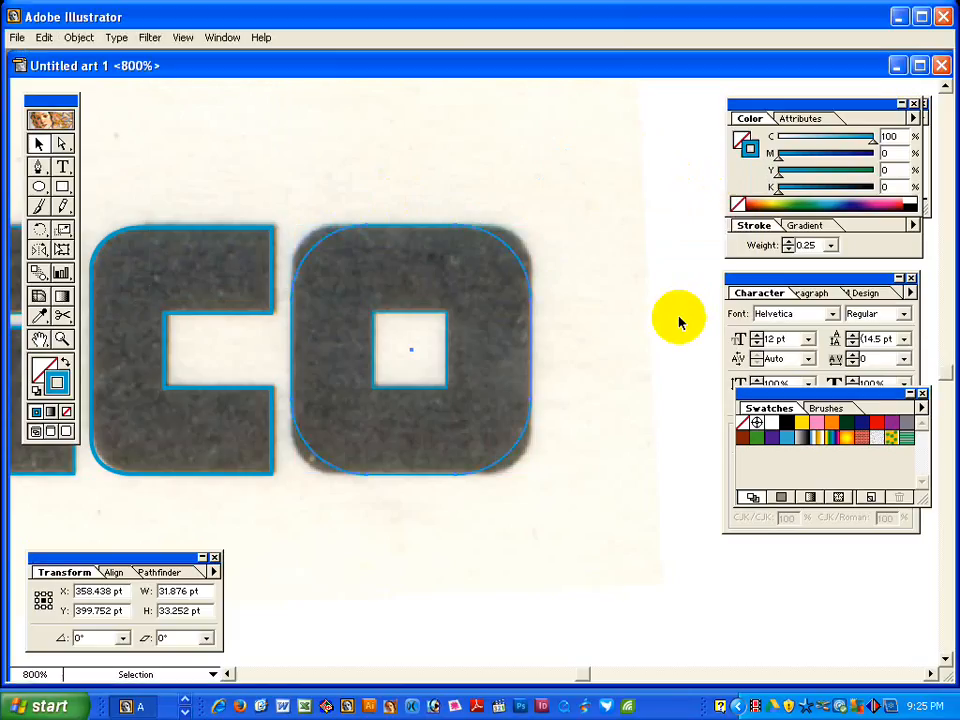
key(ctrl+z)
Round the corners of the O's outer rectangle with a radius smaller than 10 pt to match the logo image, and deselect it.
click(150, 37)
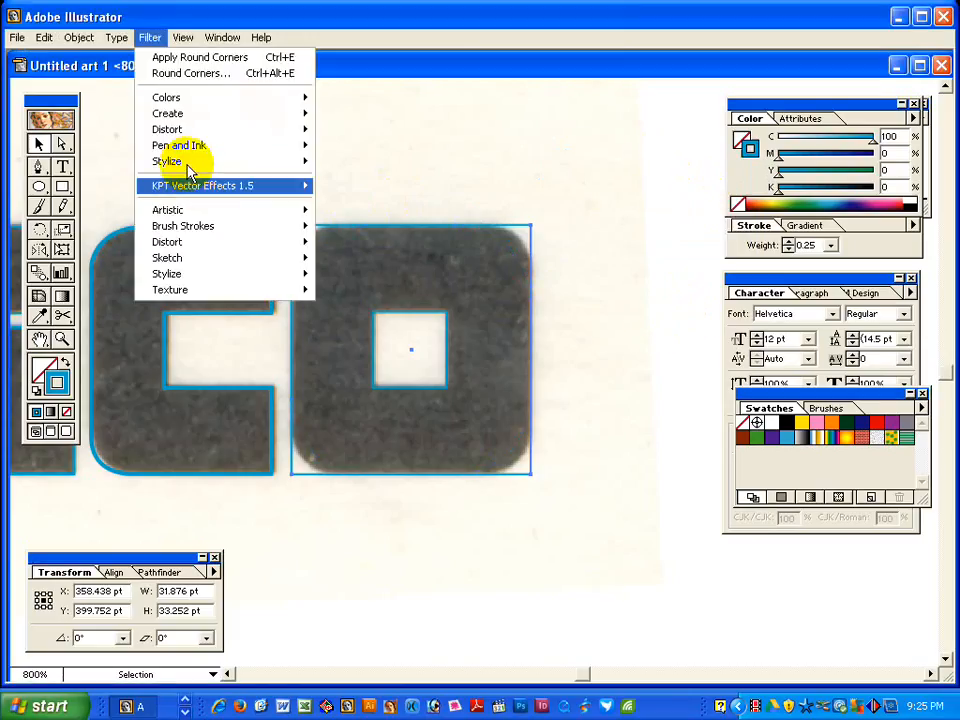
mouse_move(195, 161)
click(345, 192)
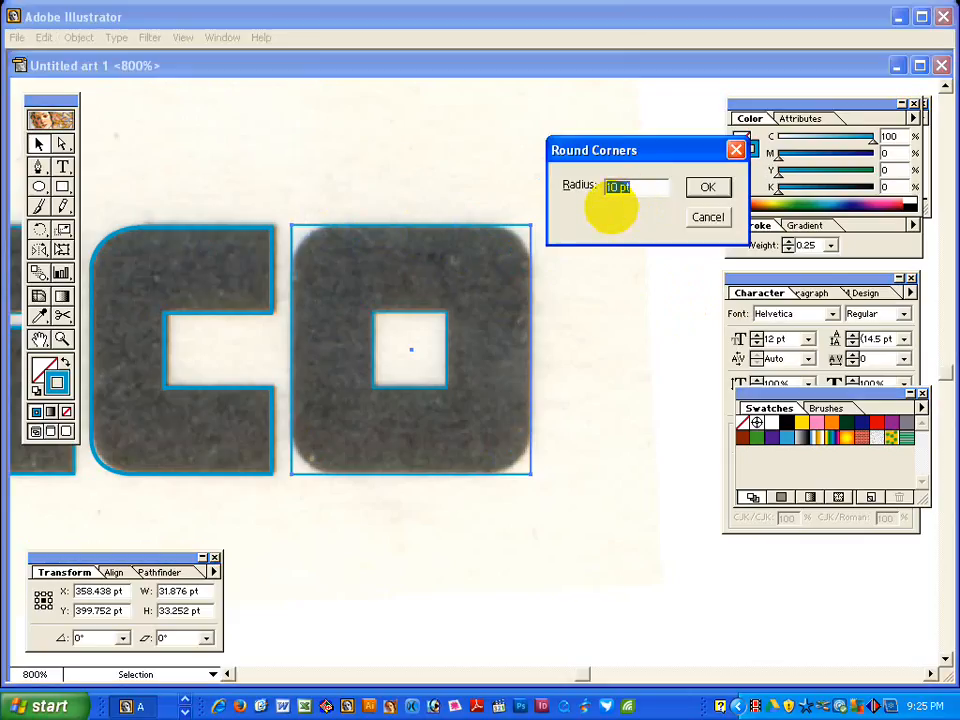
click(706, 189)
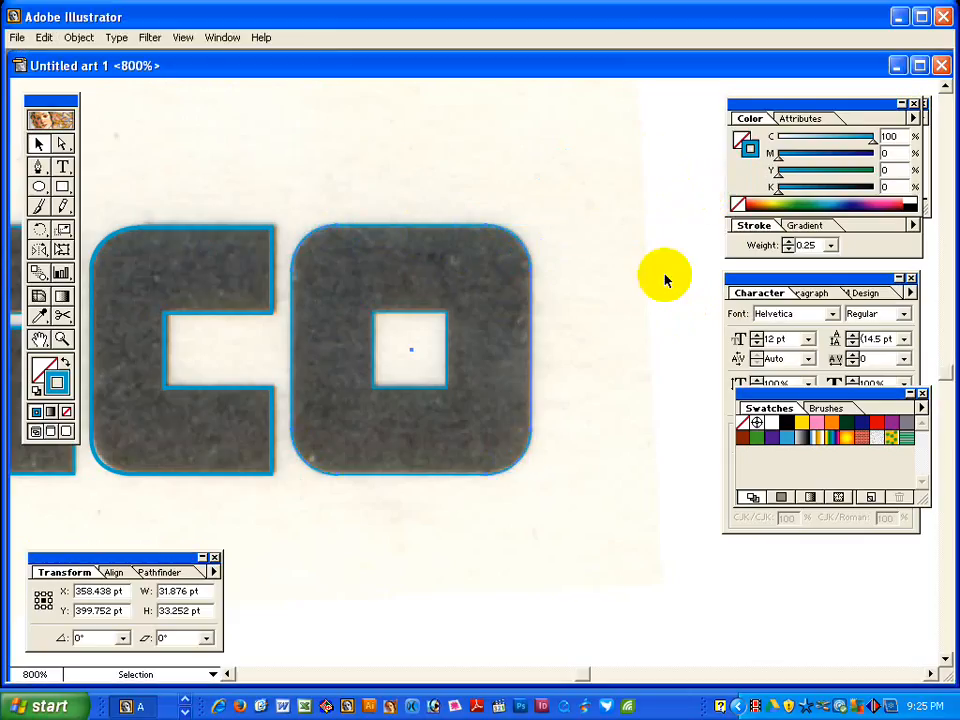
click(641, 322)
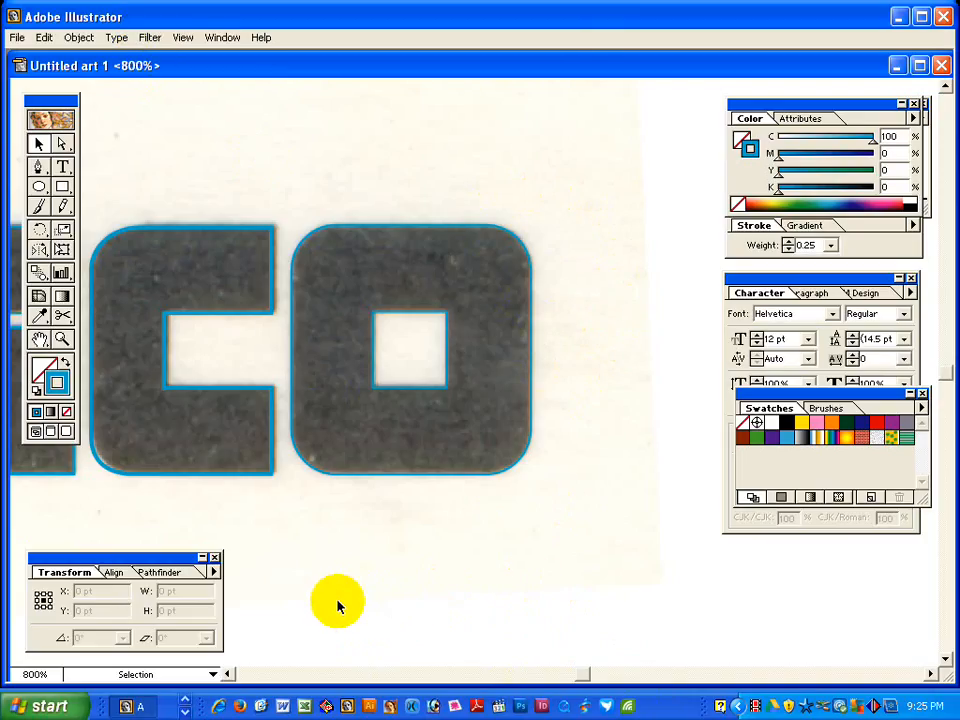
Select all the Alico letter outlines, move them together to the empty area below the logo image and deselect them.
ctrl+alt+click(463, 433)
ctrl+alt+click(463, 433)
ctrl+alt+click(484, 405)
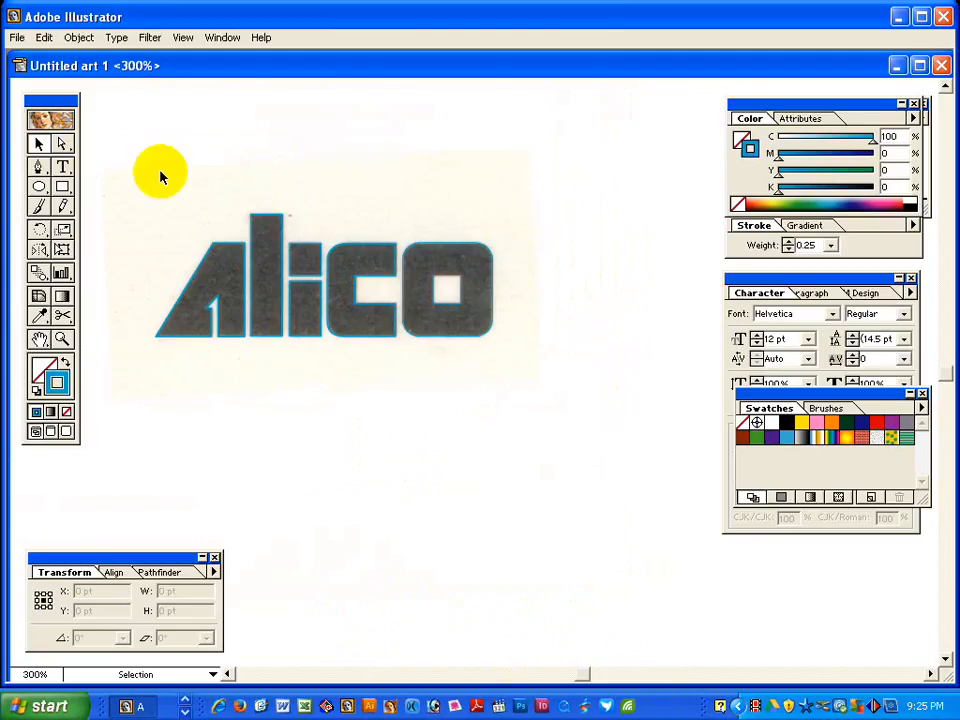
click(463, 293)
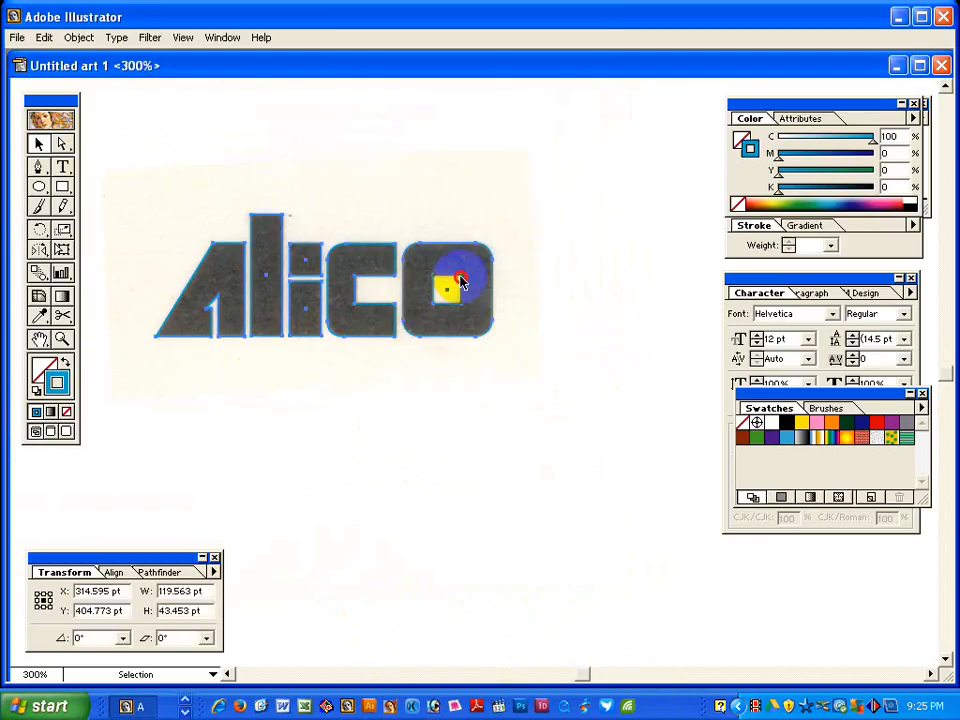
drag(460, 283, 468, 498)
click(553, 508)
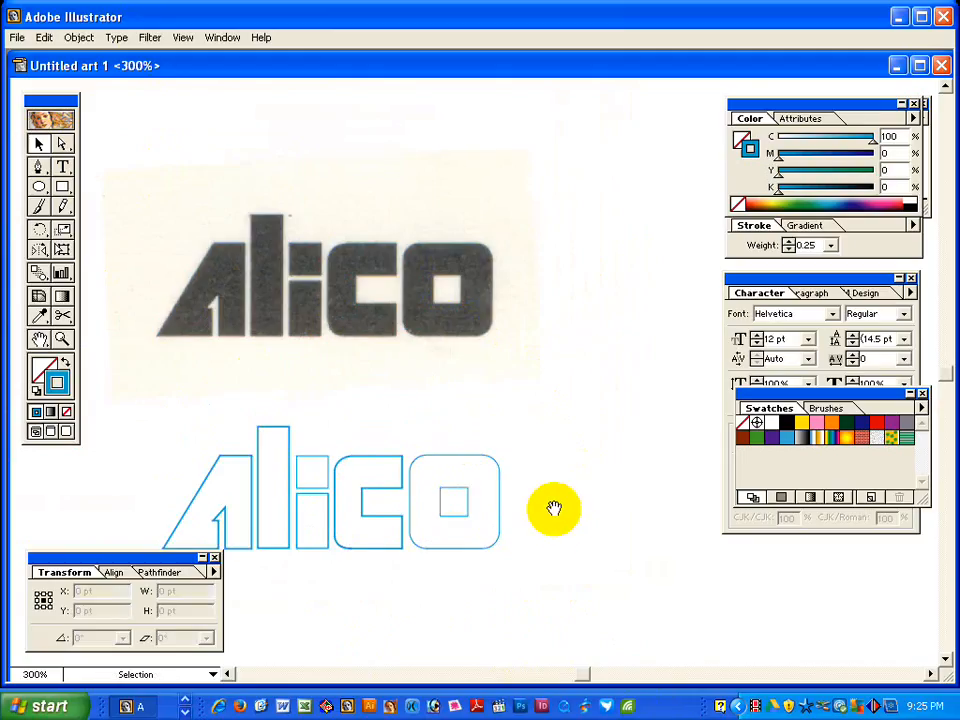
Activate the Direct Selection tool and show the artwork in Outline view to inspect the letter paths.
drag(553, 508, 572, 328)
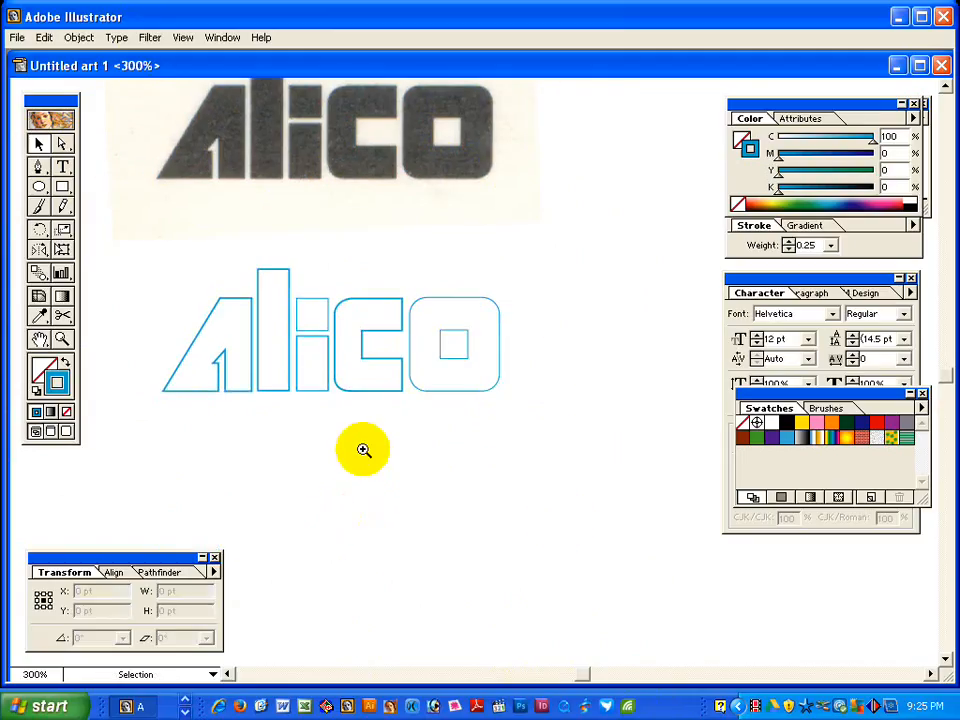
click(365, 450)
drag(497, 437, 467, 471)
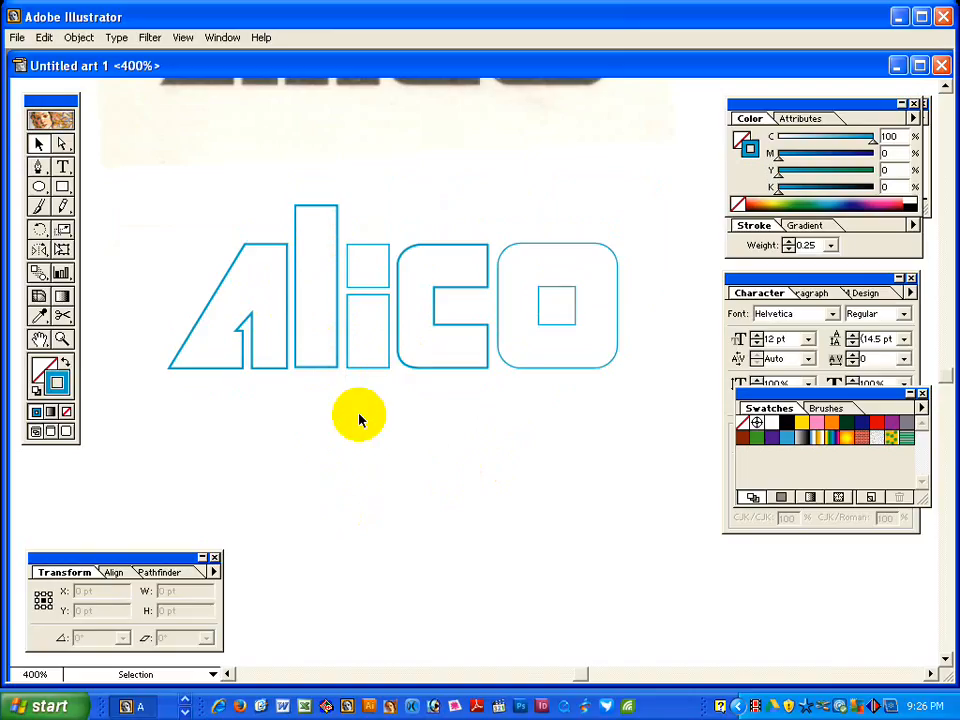
click(63, 143)
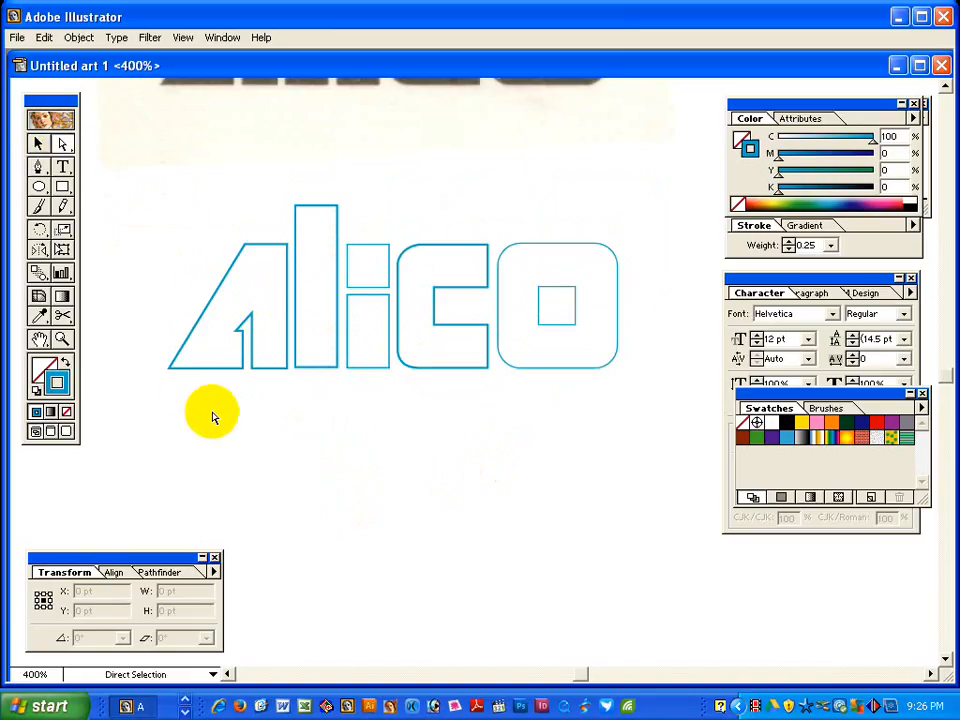
key(ctrl+y)
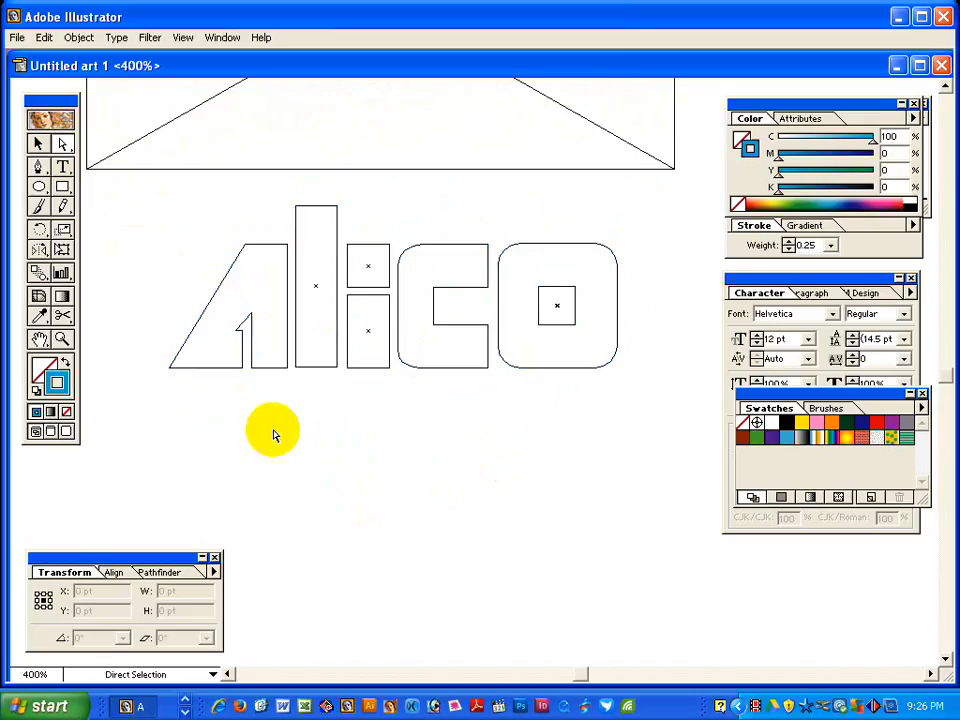
Select the bottom anchor points of all the letters, average them along the horizontal axis and deselect them.
click(424, 411)
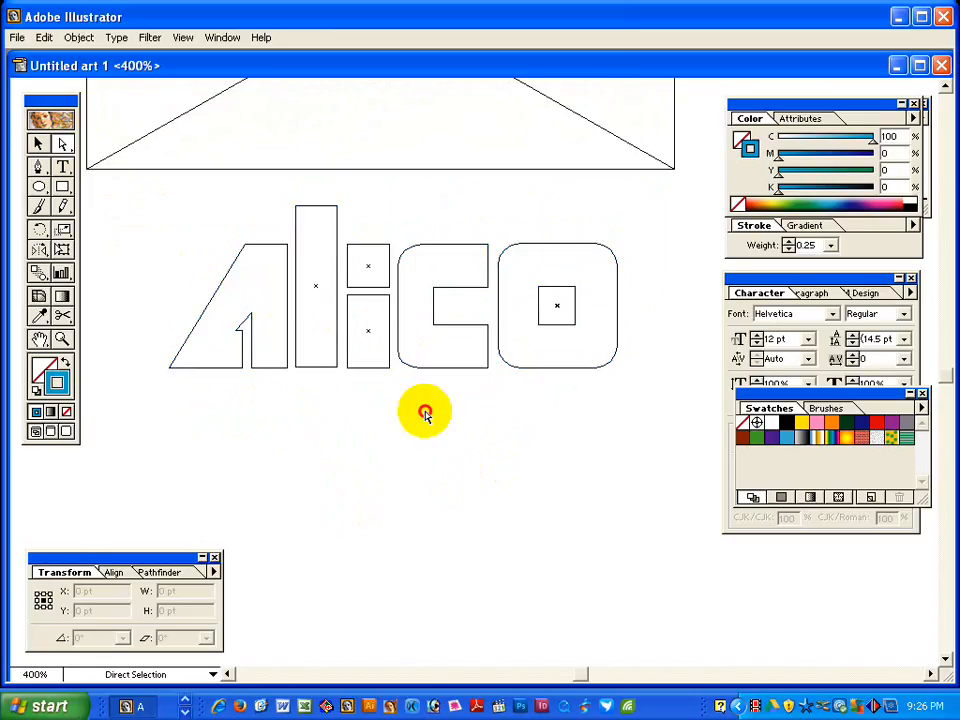
drag(134, 398, 648, 370)
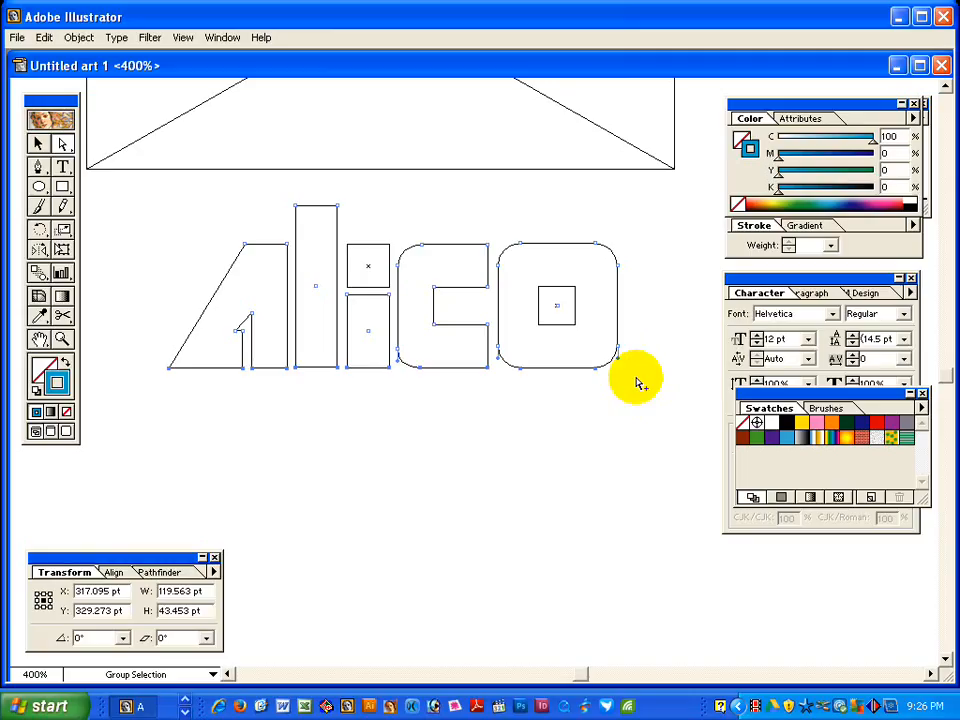
key(ctrl+alt+j)
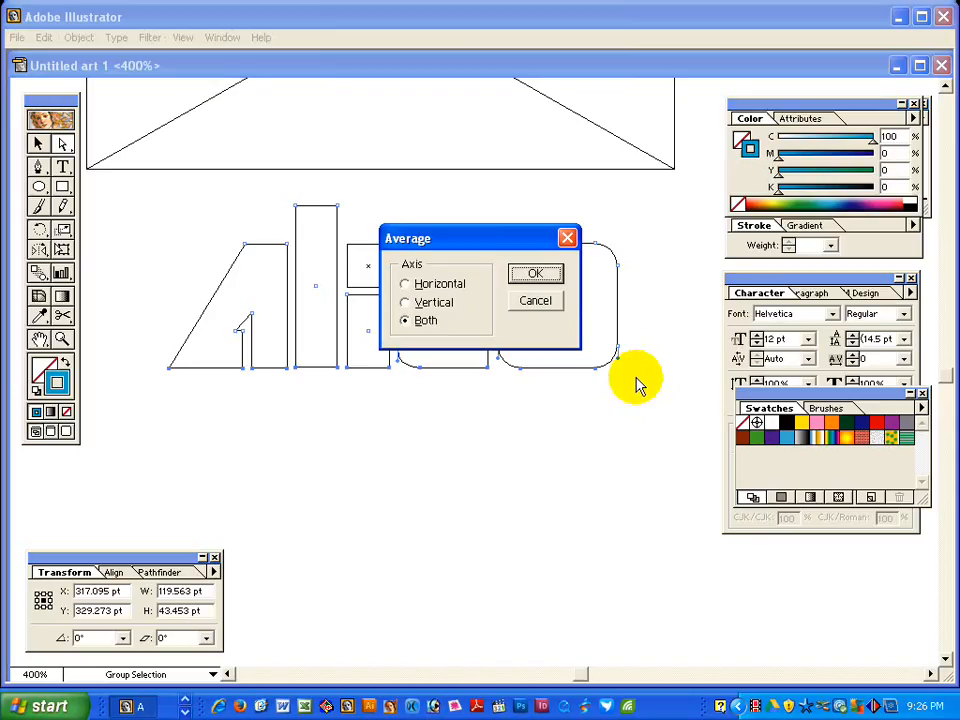
click(415, 285)
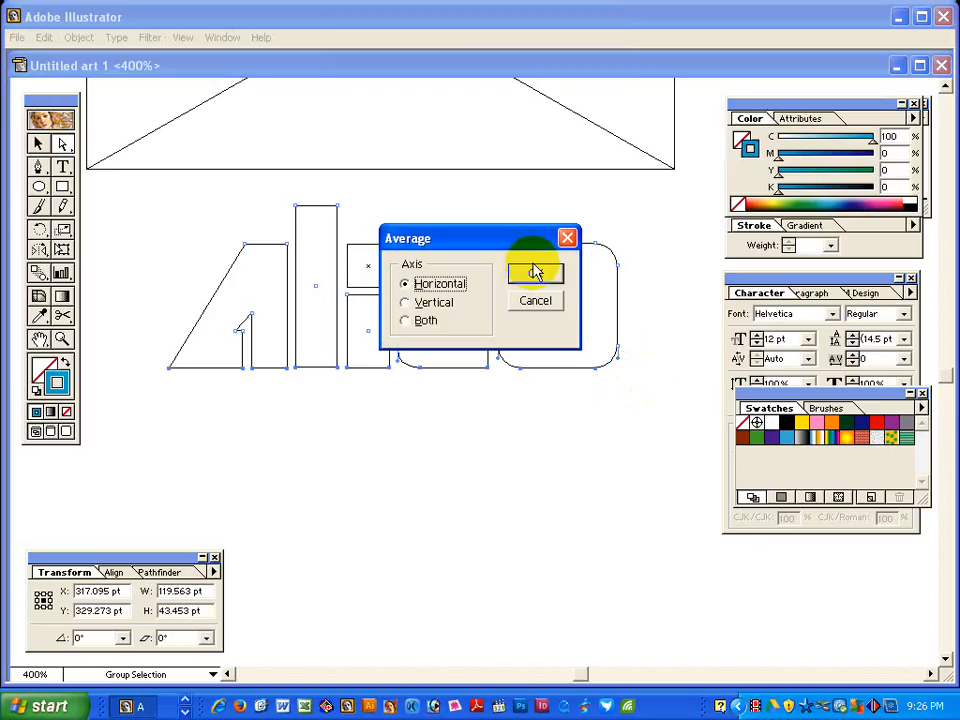
click(534, 273)
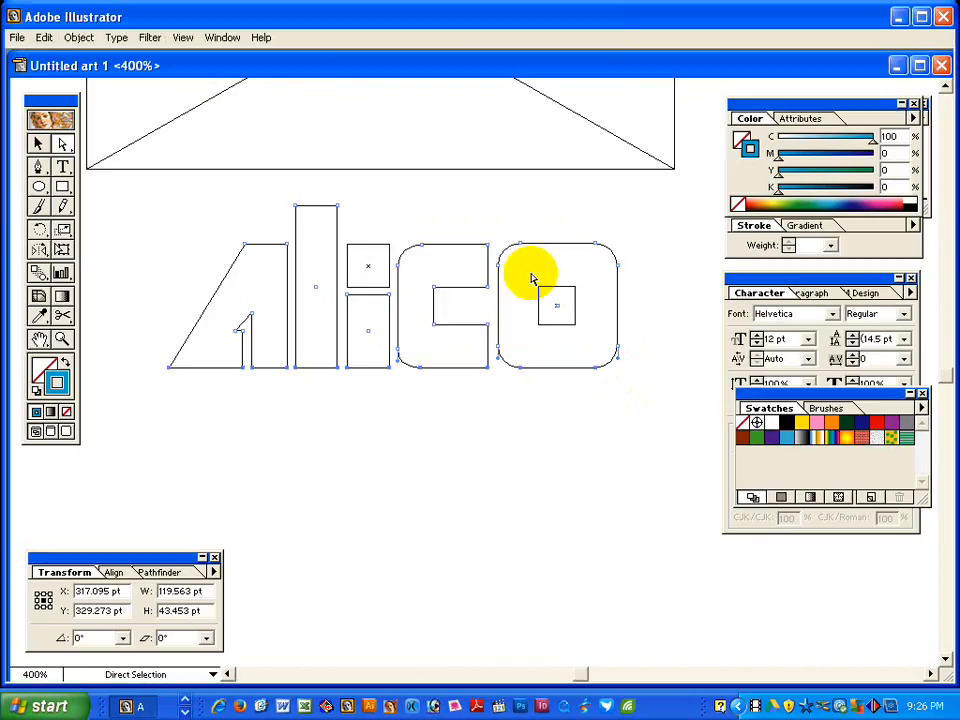
click(321, 430)
Hide the tall L rectangle and average the top anchor points of the other letters along the horizontal axis.
drag(308, 193, 311, 221)
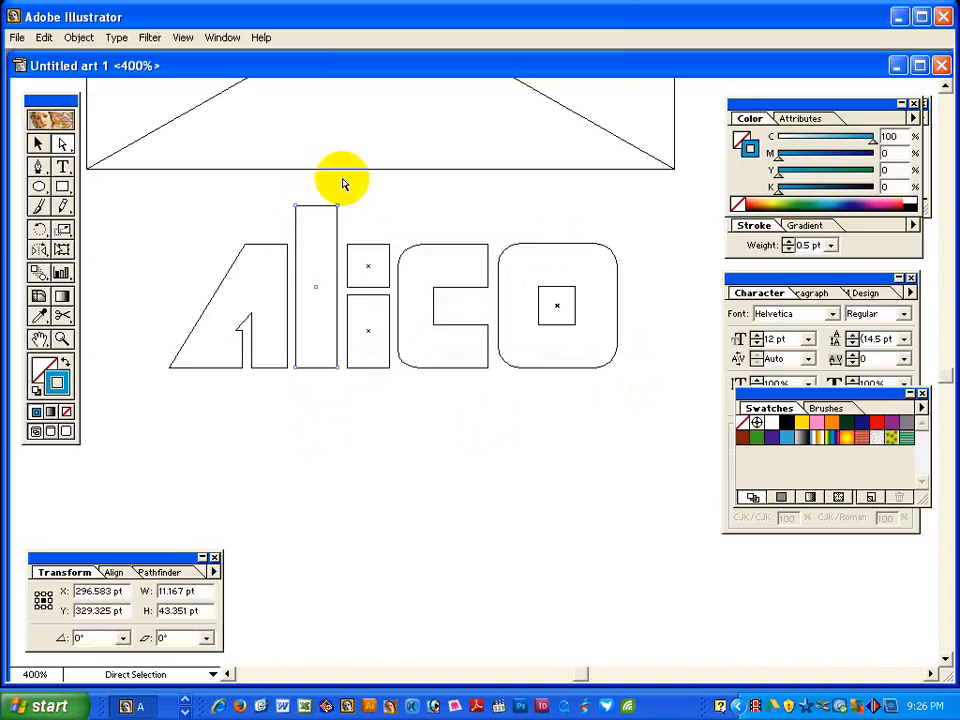
key(Delete)
drag(222, 230, 633, 251)
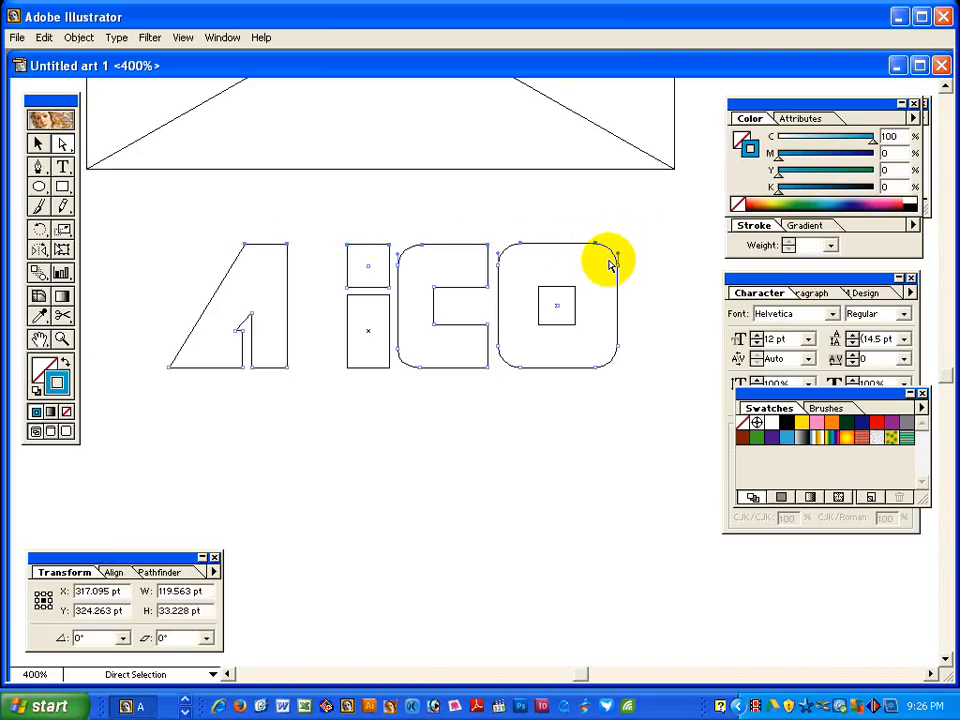
key(ctrl+alt+j)
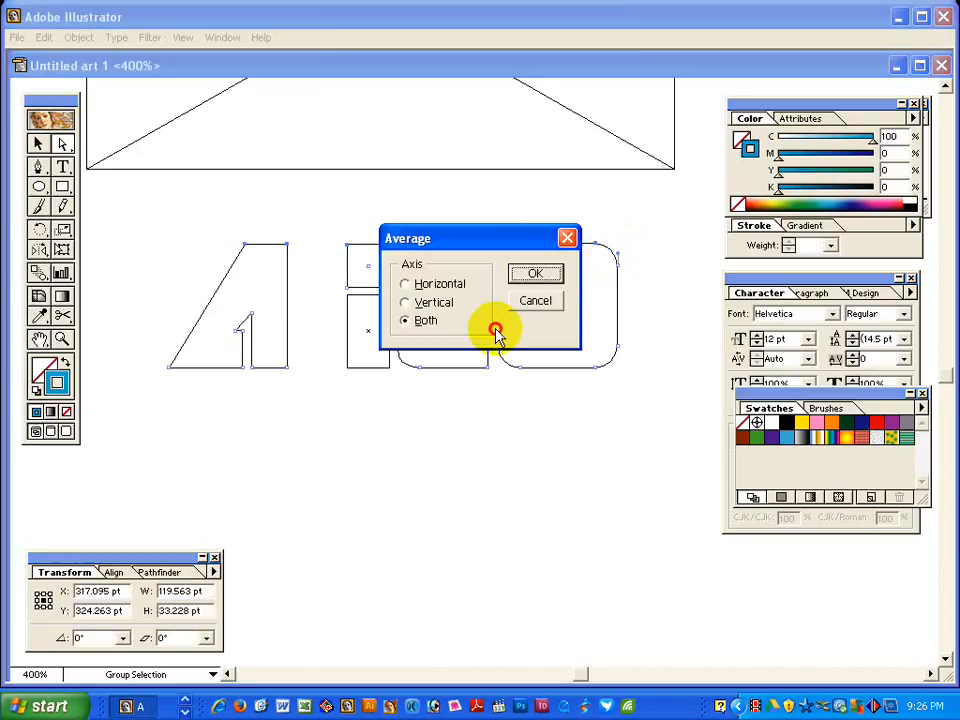
click(428, 400)
click(505, 389)
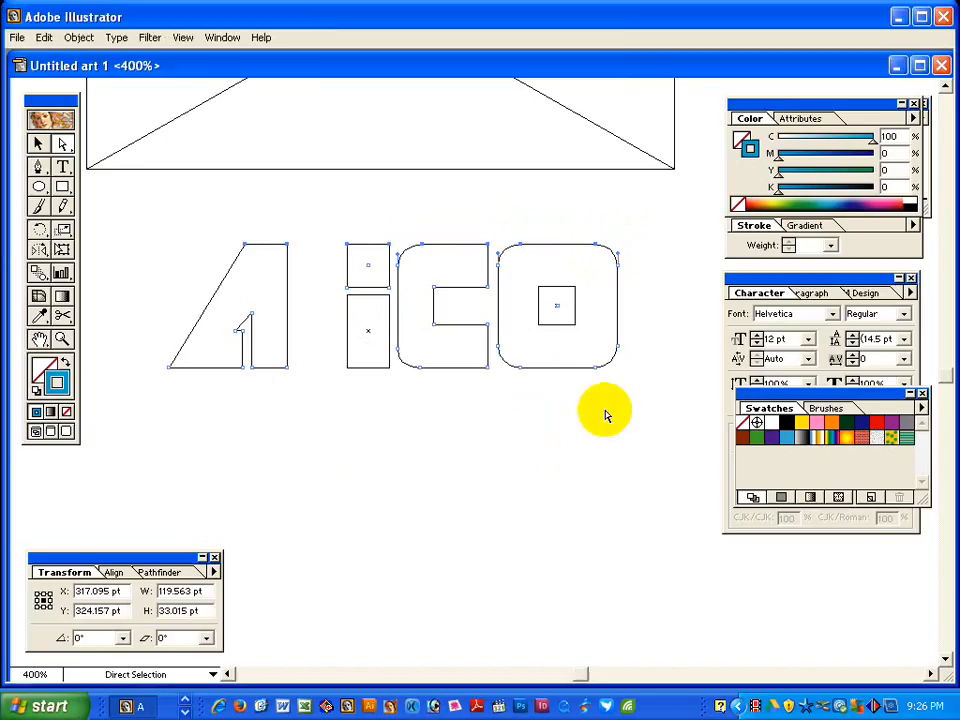
click(612, 413)
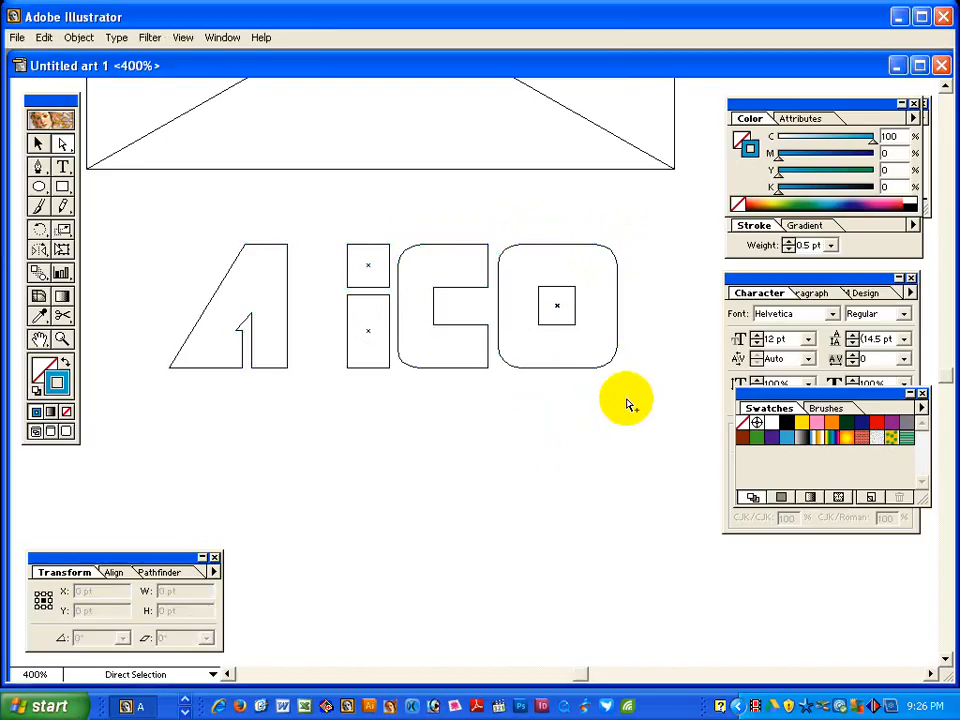
Show the hidden L rectangle again and return the artwork to Preview view.
key(ctrl+alt+3)
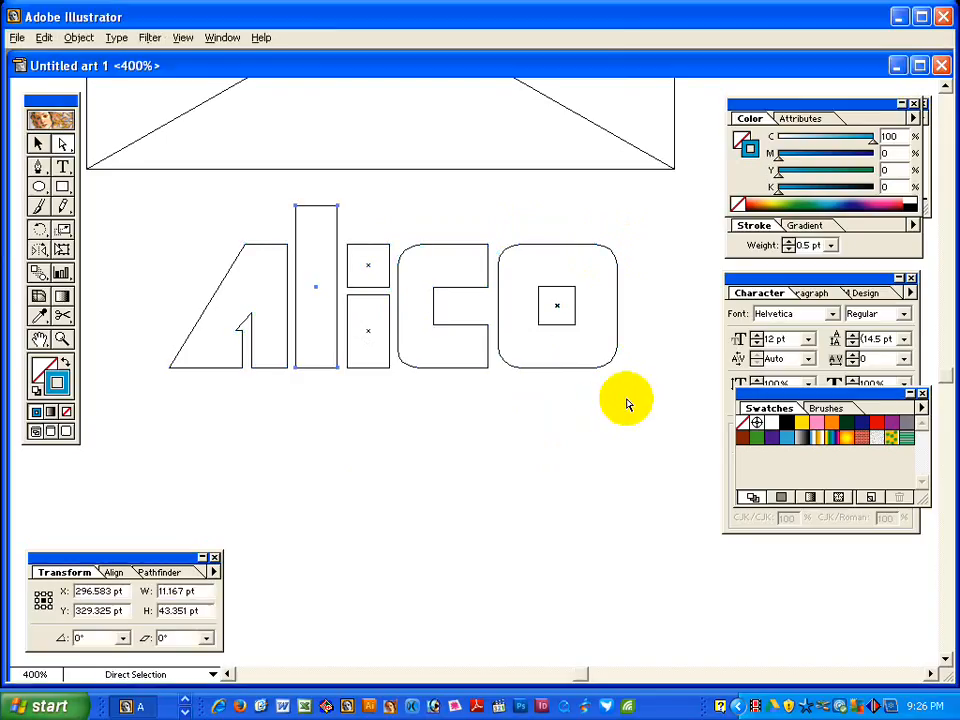
key(ctrl+y)
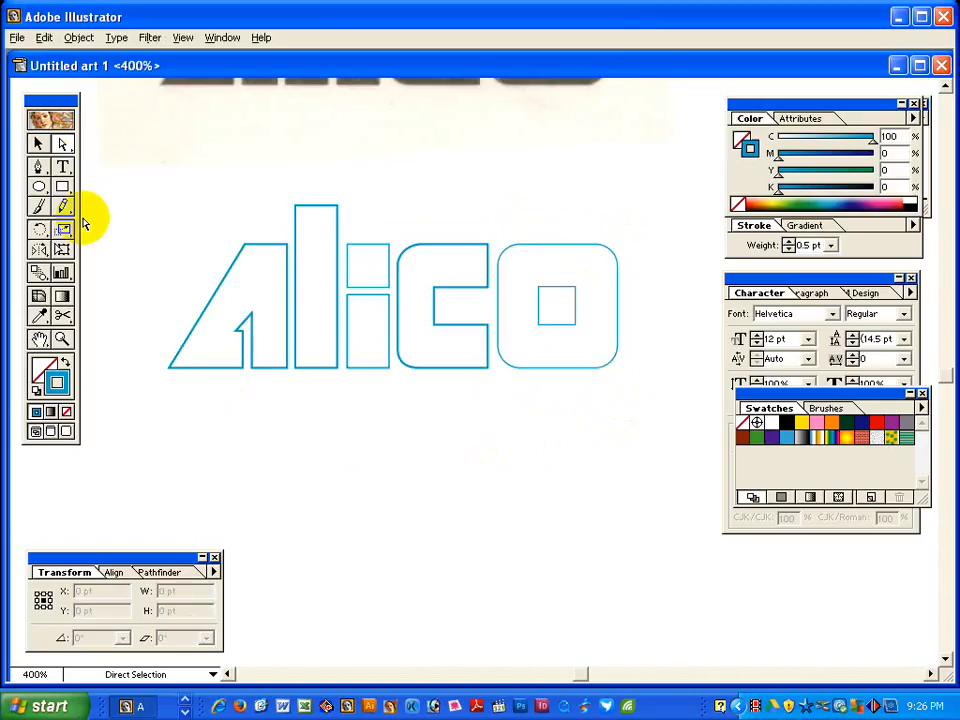
Combine all the Alico letter outlines with the Exclude pathfinder, and swap fill and stroke to give them a solid cyan fill without stroke.
click(38, 142)
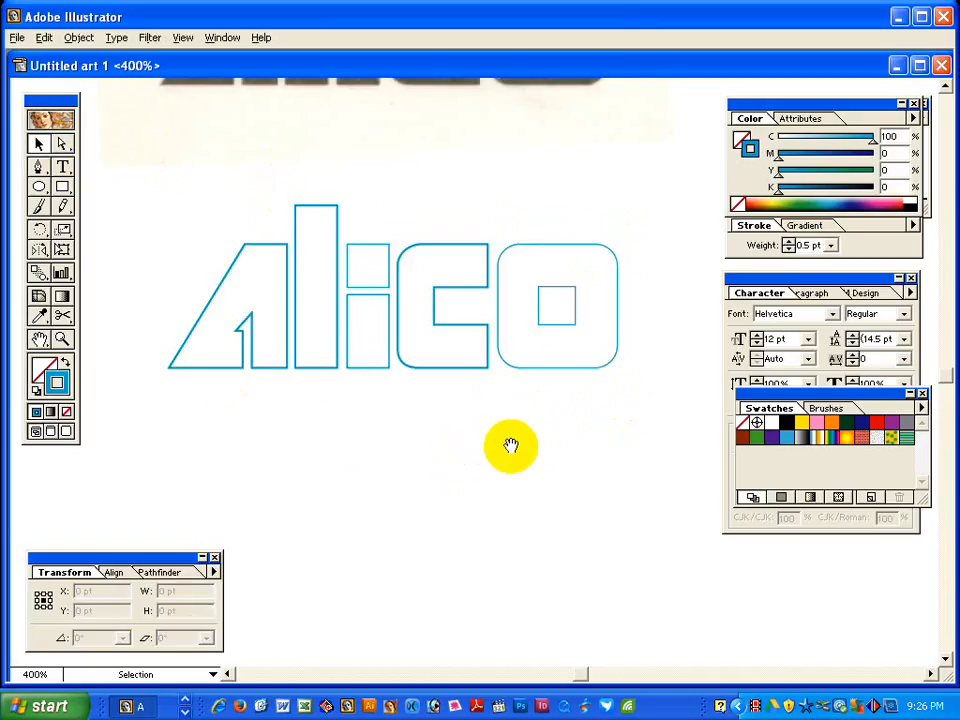
key(space)
drag(480, 214, 495, 443)
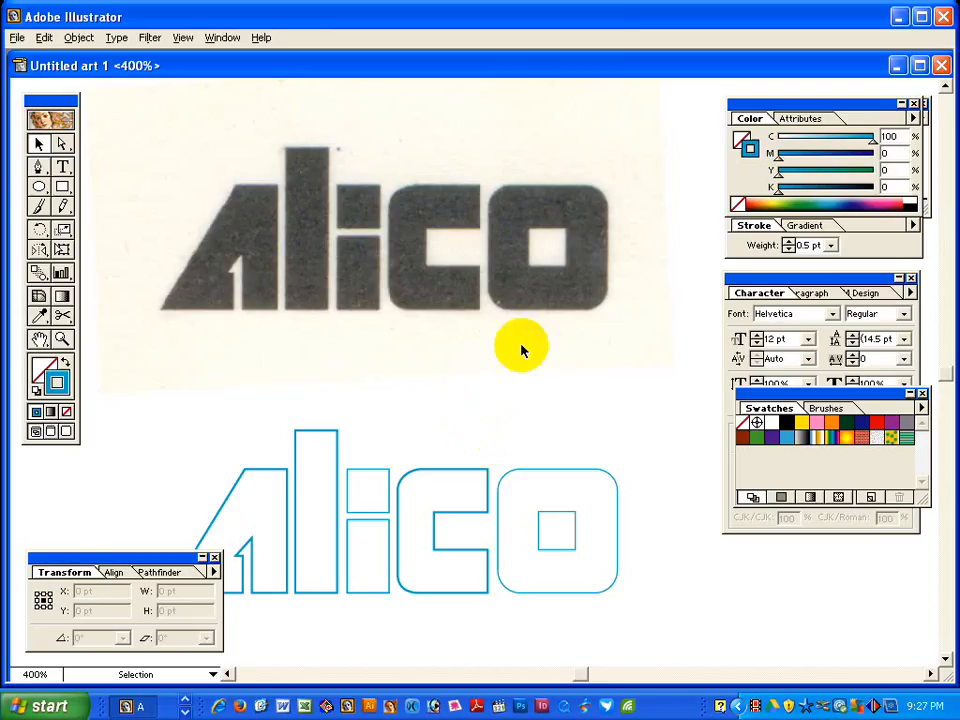
key(space)
drag(504, 403, 534, 290)
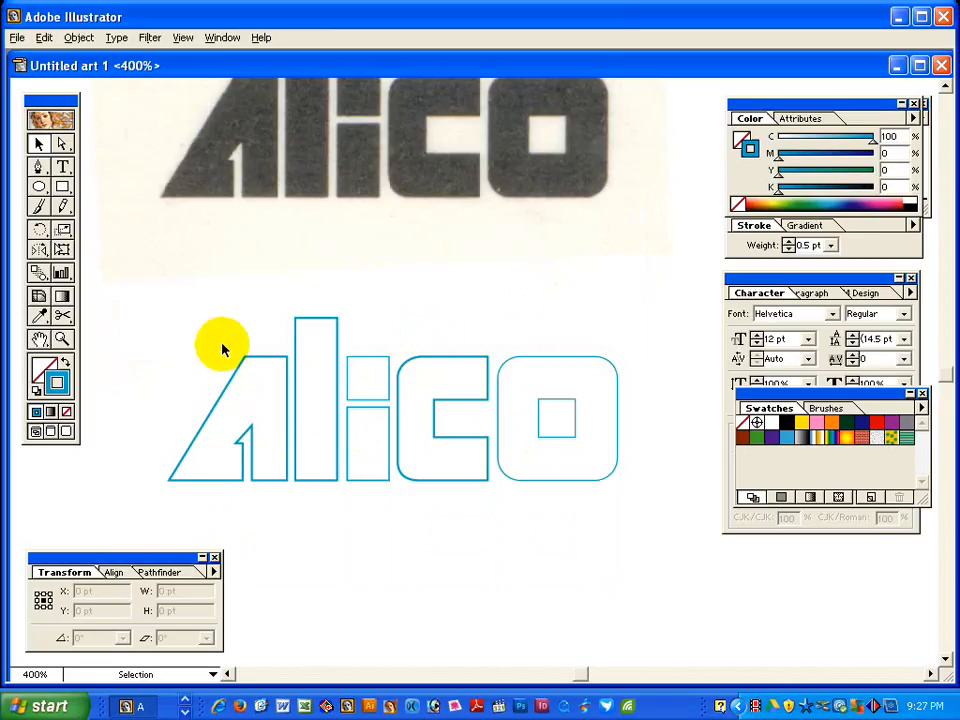
drag(225, 350, 583, 432)
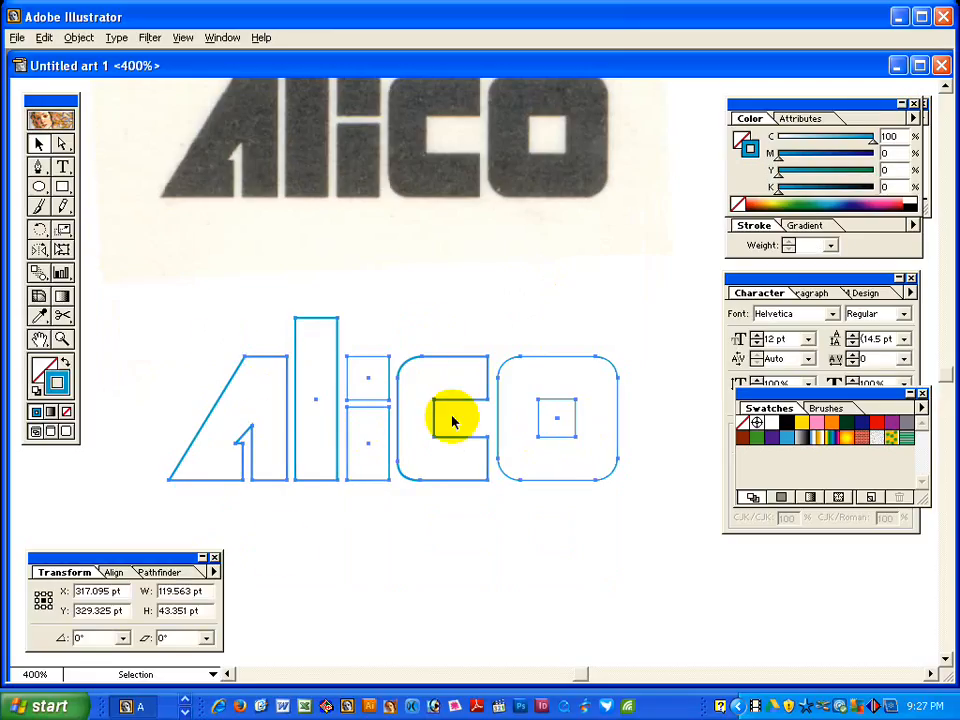
click(168, 573)
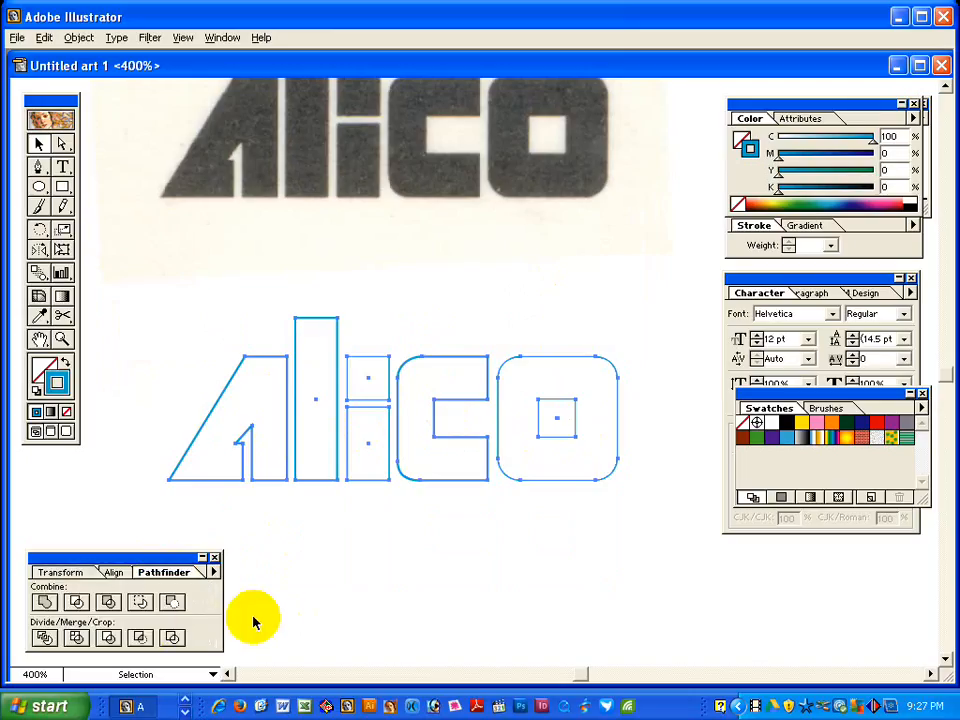
click(108, 603)
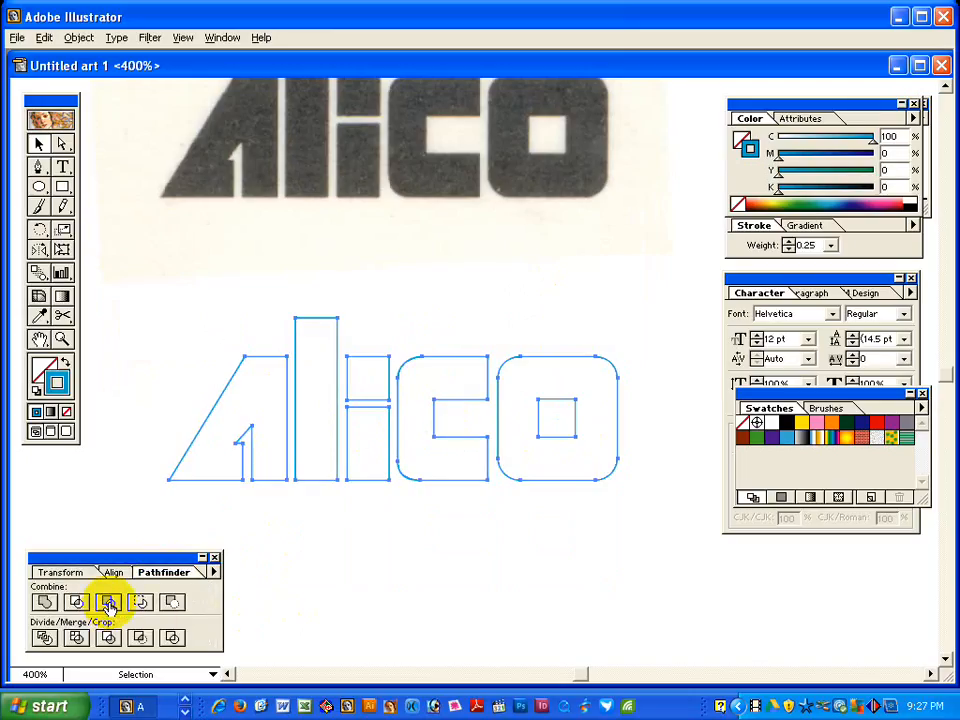
click(65, 363)
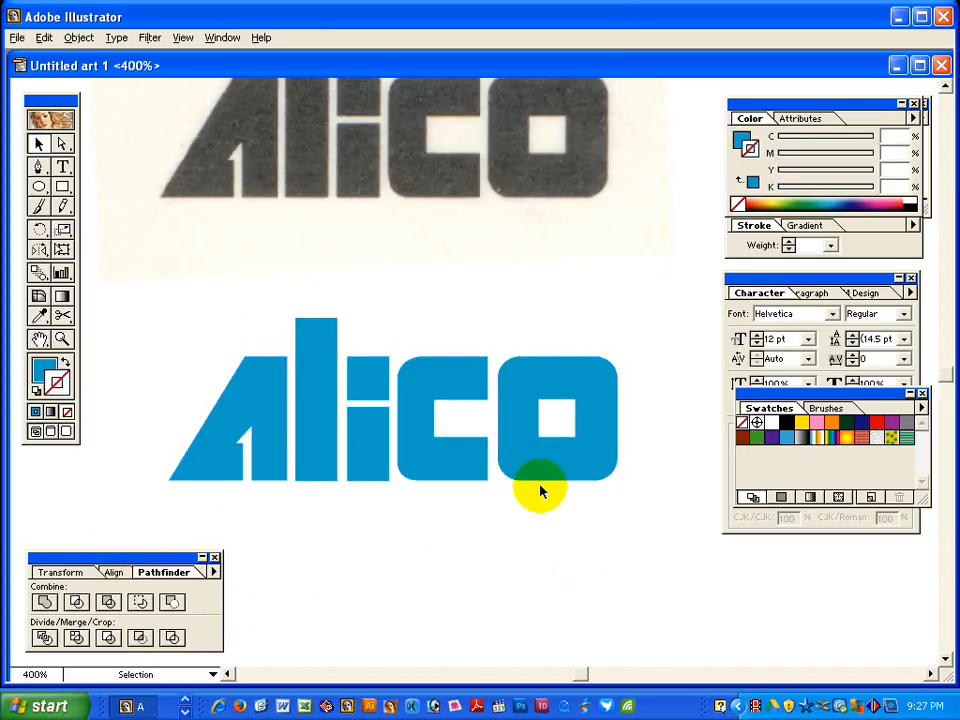
Move the blue Alico logo to the upper-left corner of the page, inside the margins.
ctrl+alt+click(471, 432)
ctrl+alt+click(471, 432)
ctrl+alt+click(514, 380)
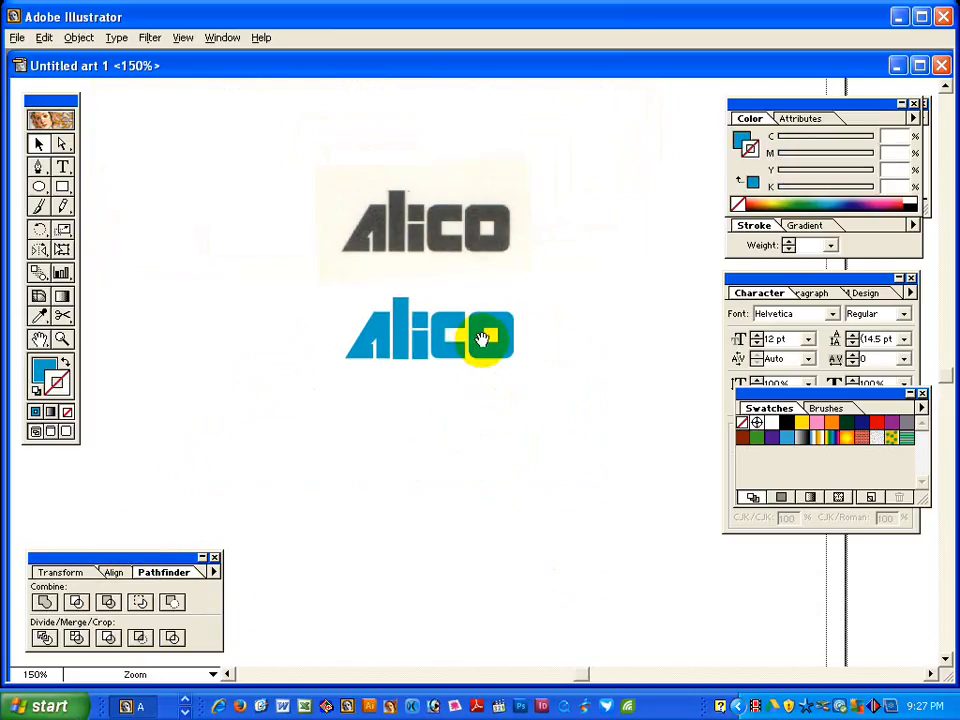
ctrl+alt+click(479, 340)
ctrl+alt+click(479, 340)
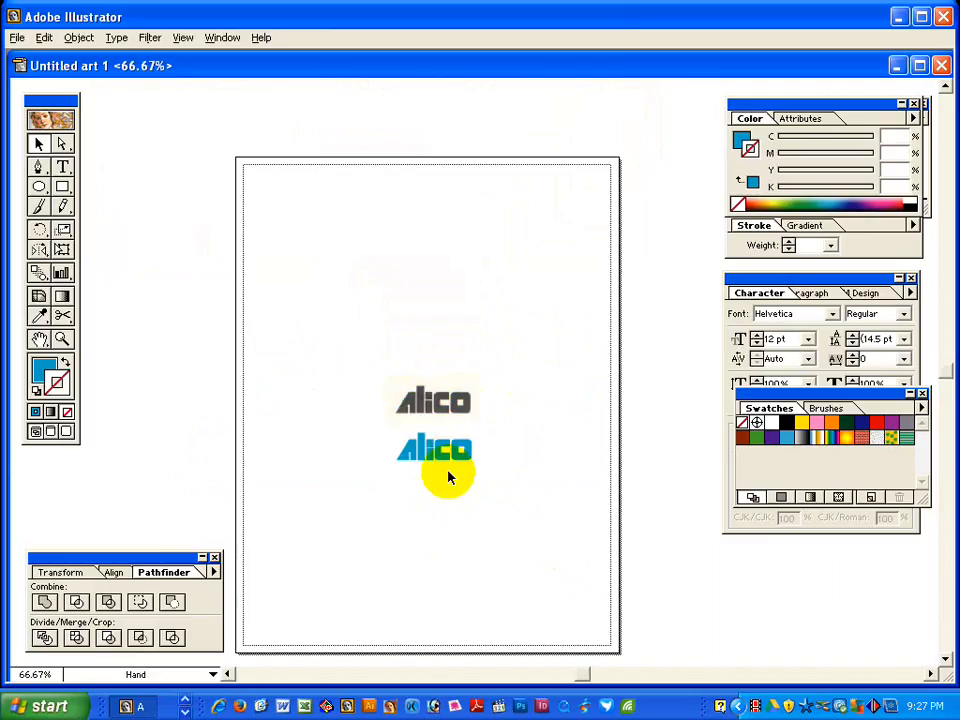
drag(432, 471, 275, 240)
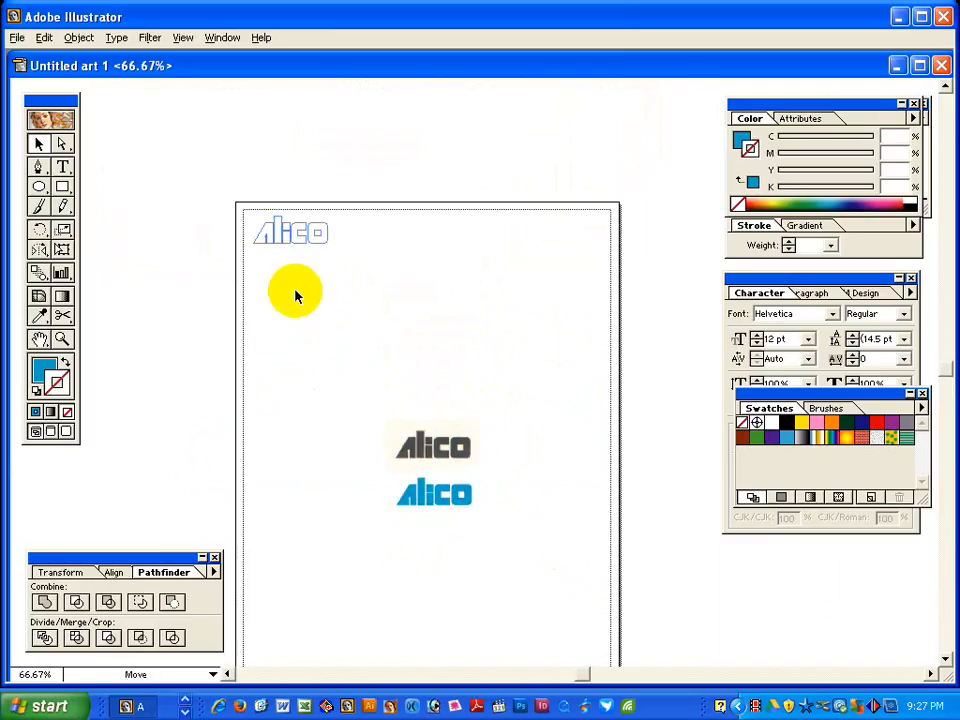
click(316, 263)
click(296, 246)
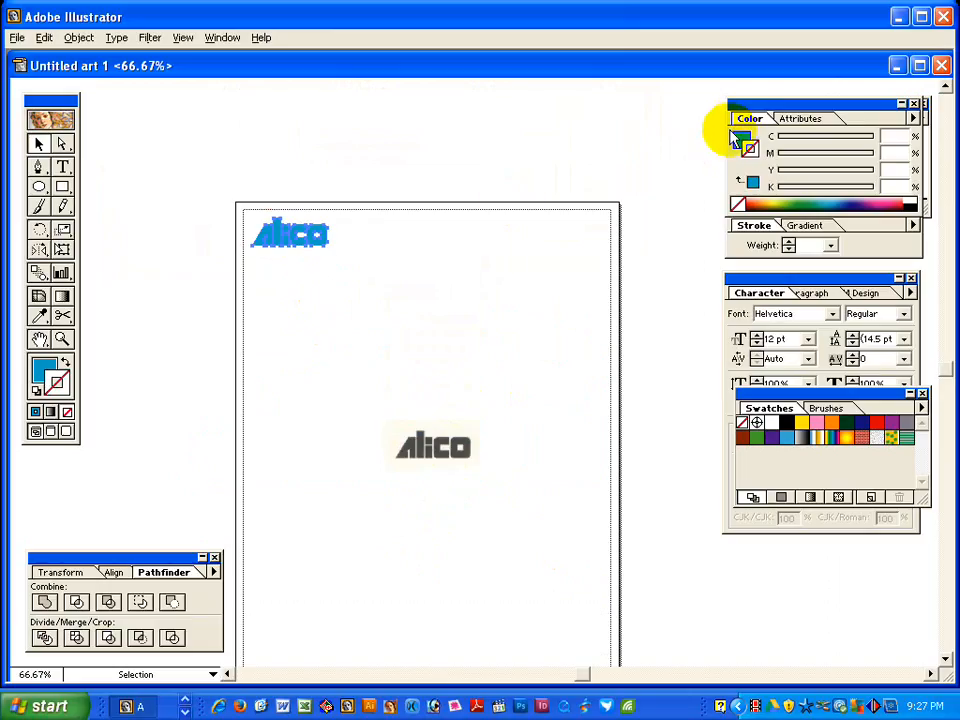
Fill the Alico logo with black (K 100%) and delete the scanned logo image from the page.
click(738, 138)
click(914, 204)
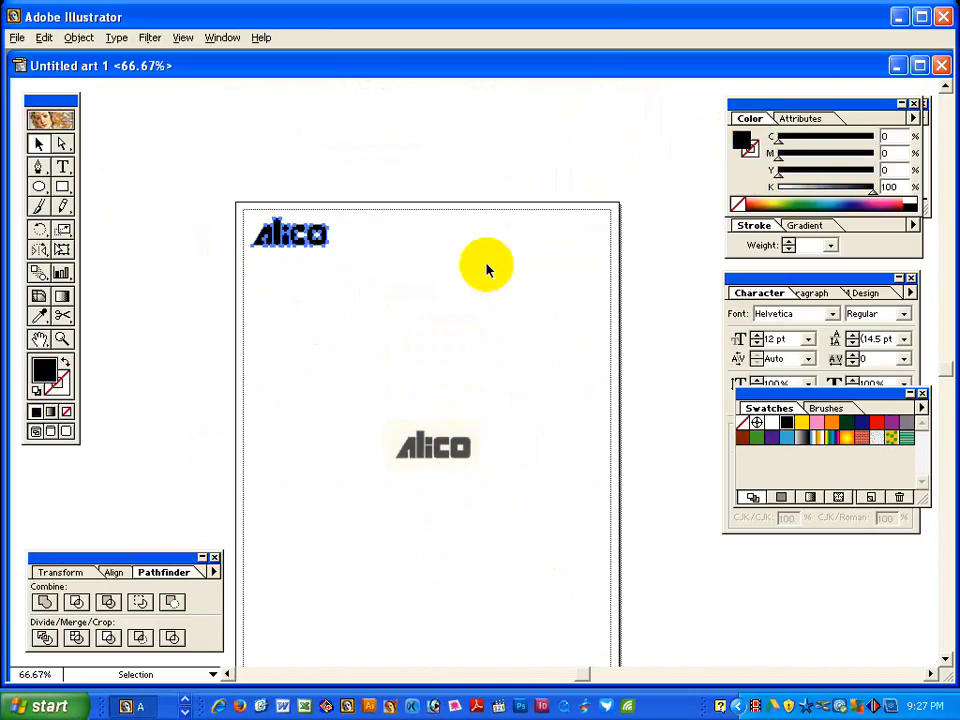
click(456, 443)
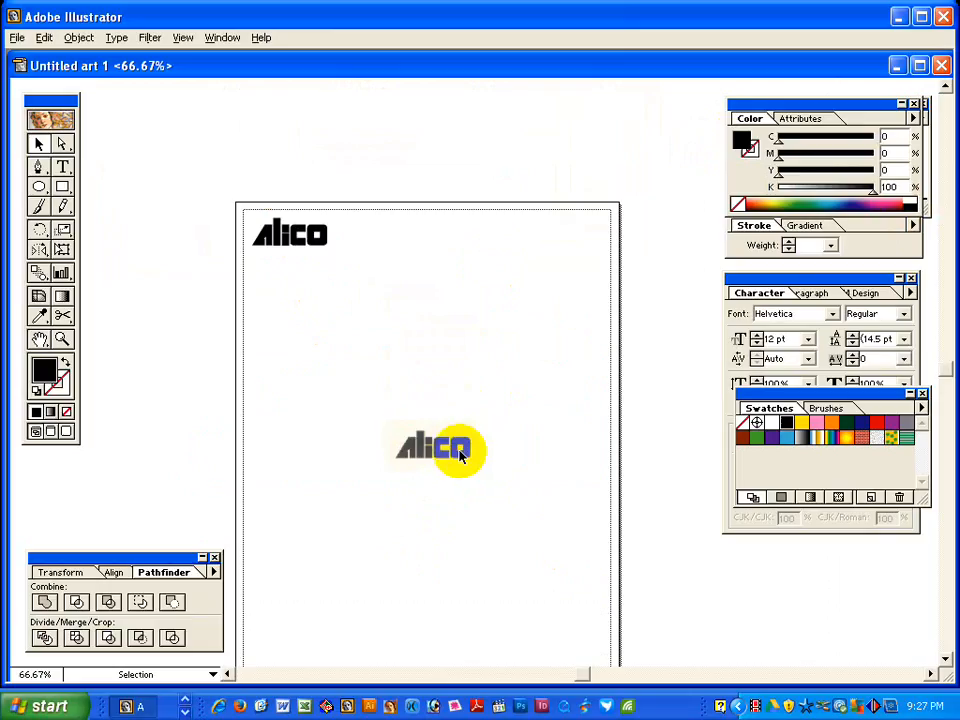
key(Delete)
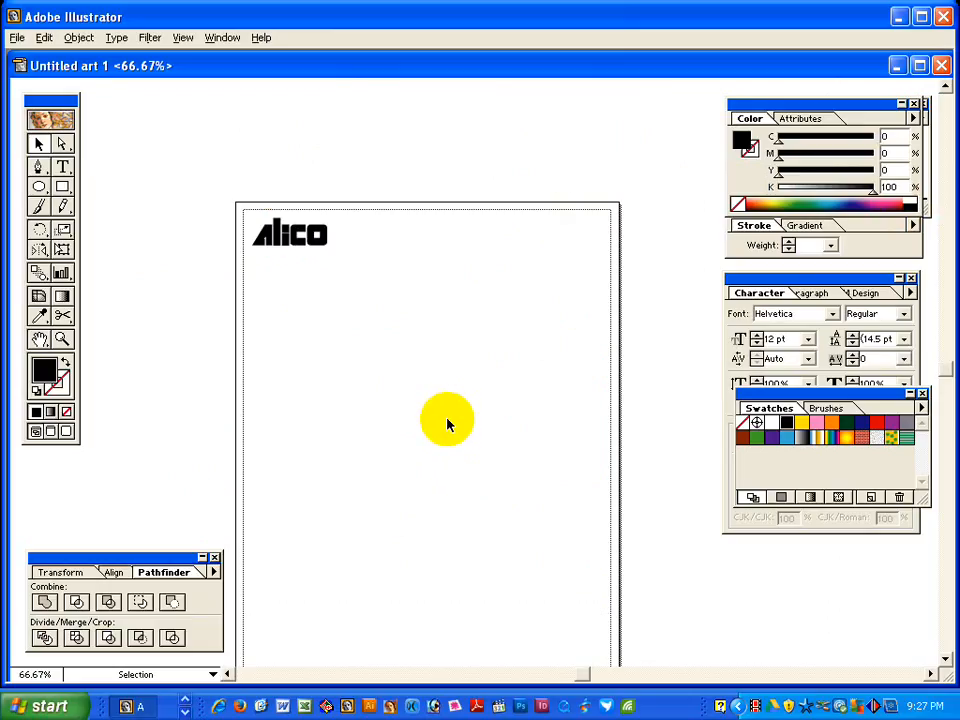
Save the document as an Illustrator file named Logo Path in the student's own folder inside Student File 2016 on drive F.
key(ctrl+s)
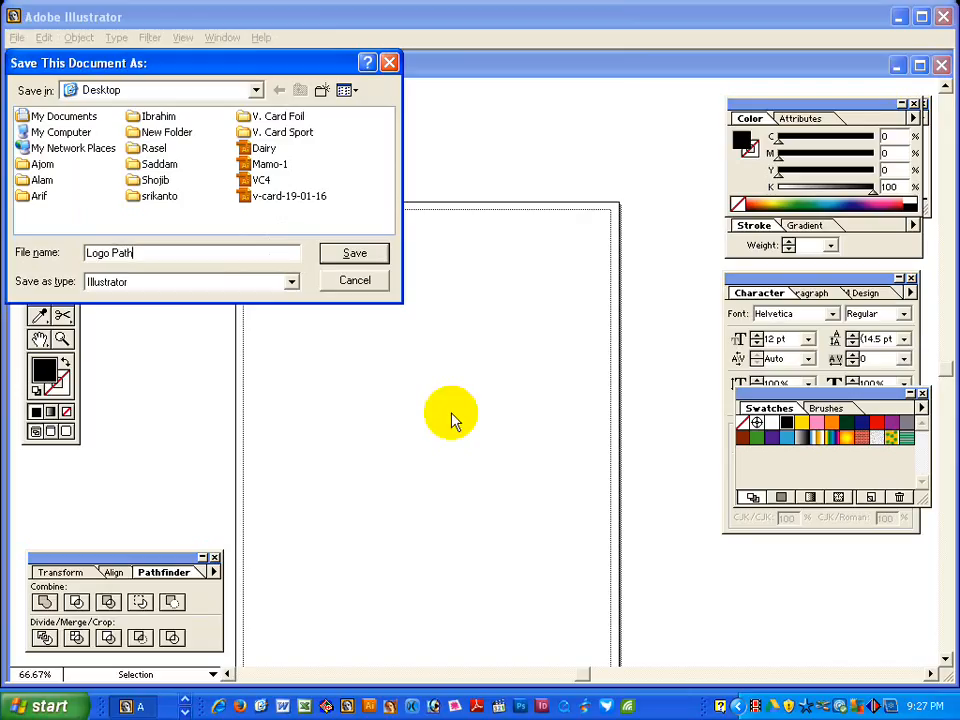
click(256, 90)
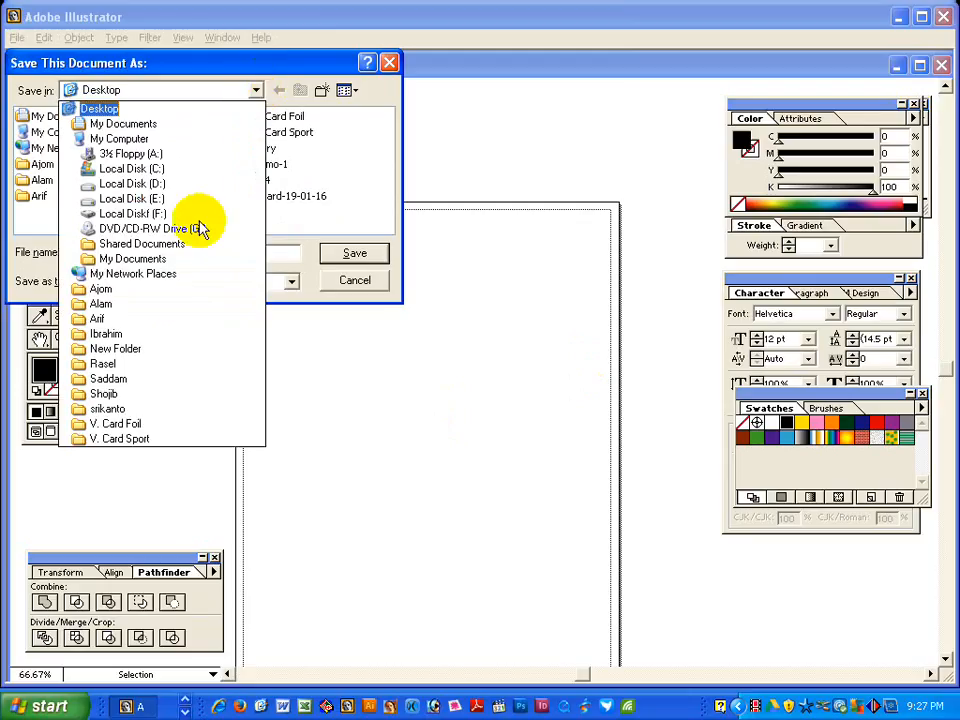
click(176, 214)
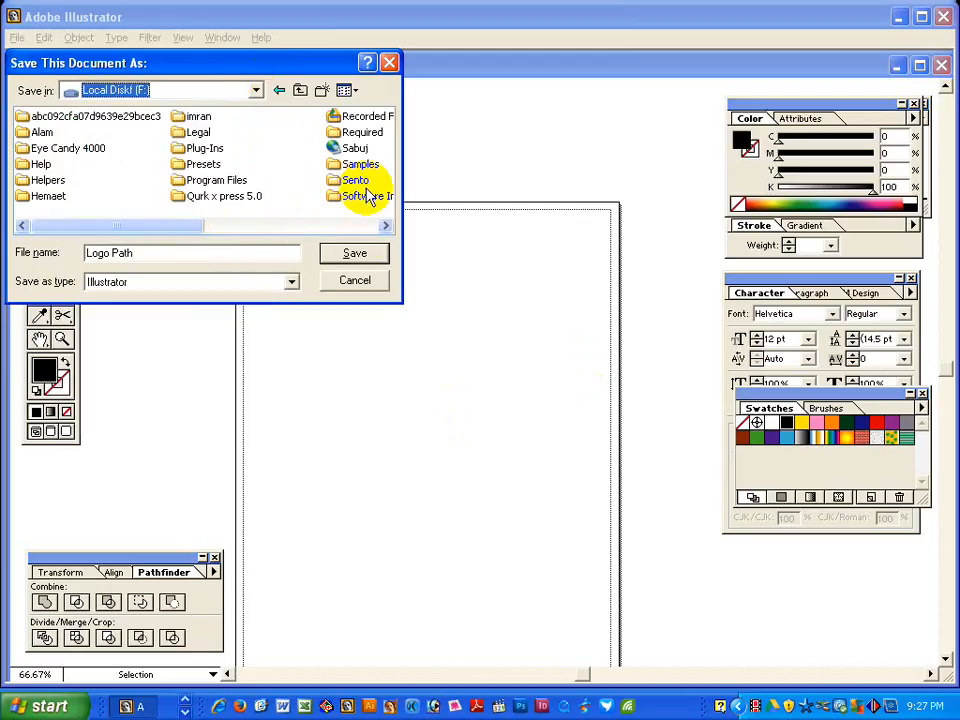
click(385, 226)
click(383, 224)
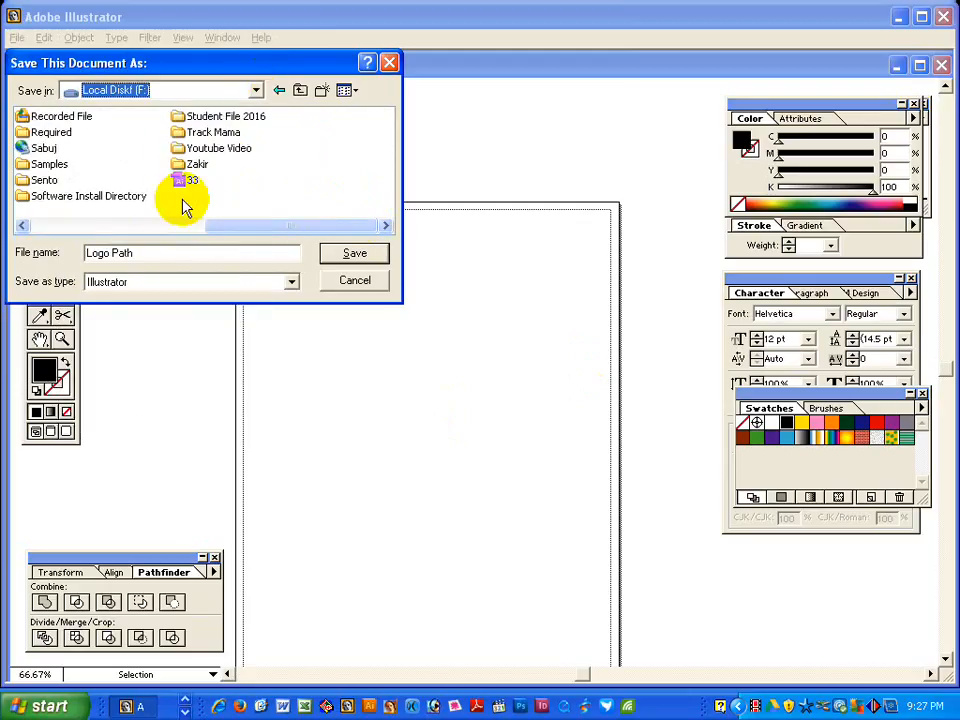
click(175, 117)
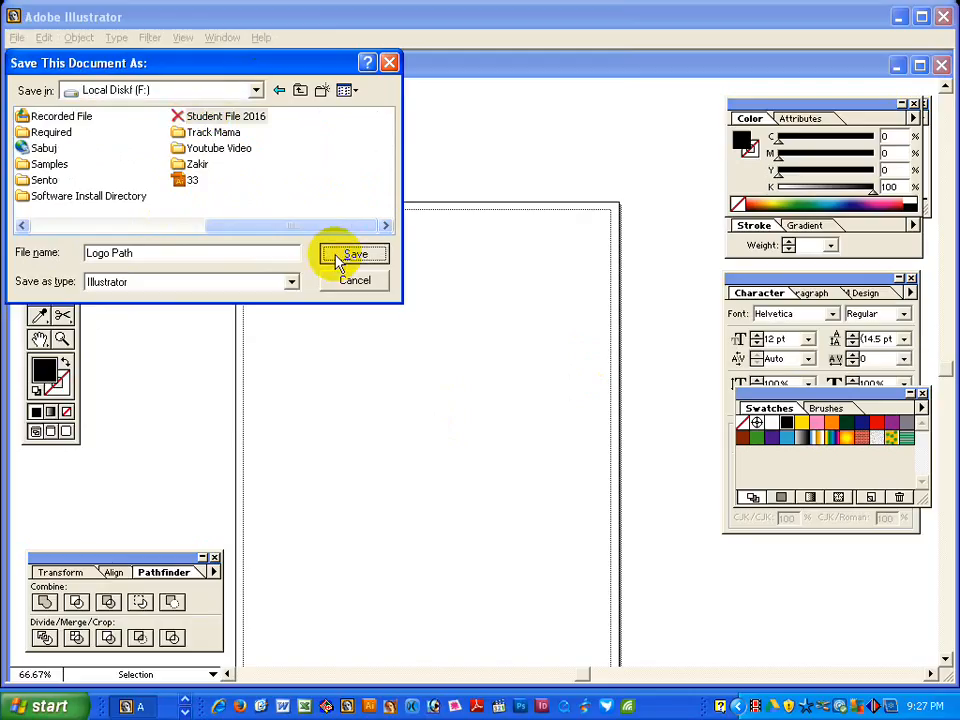
click(350, 254)
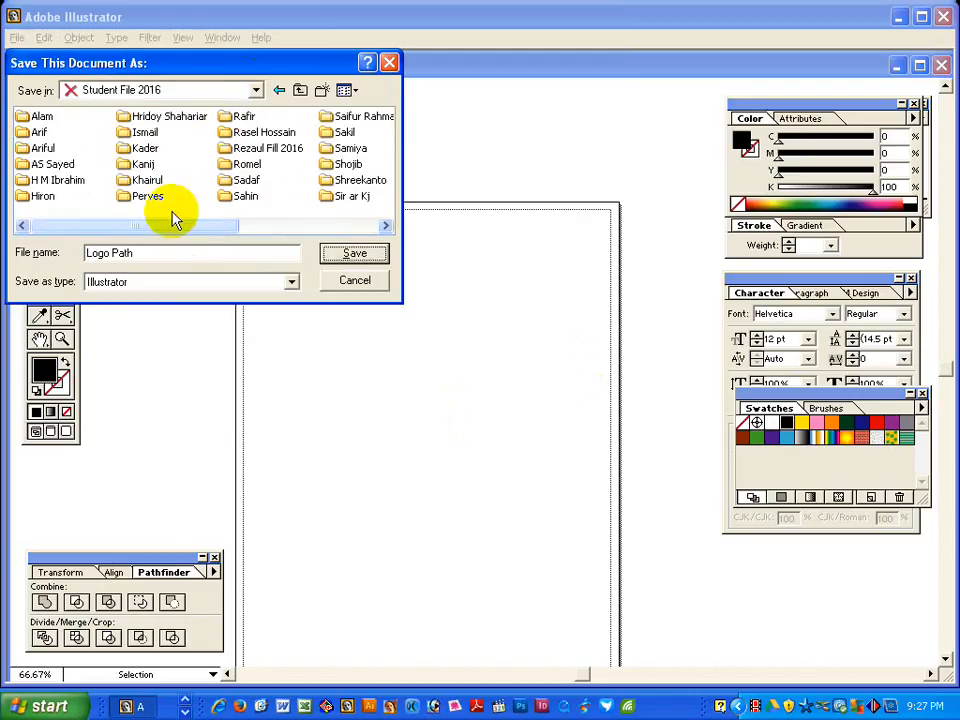
click(127, 167)
click(246, 180)
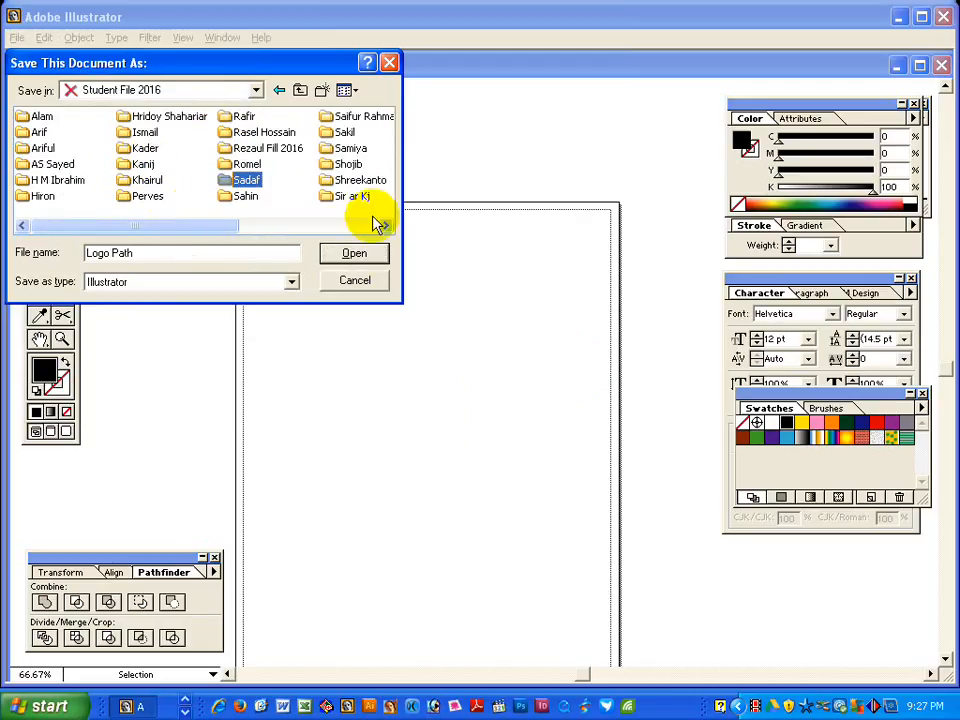
click(358, 180)
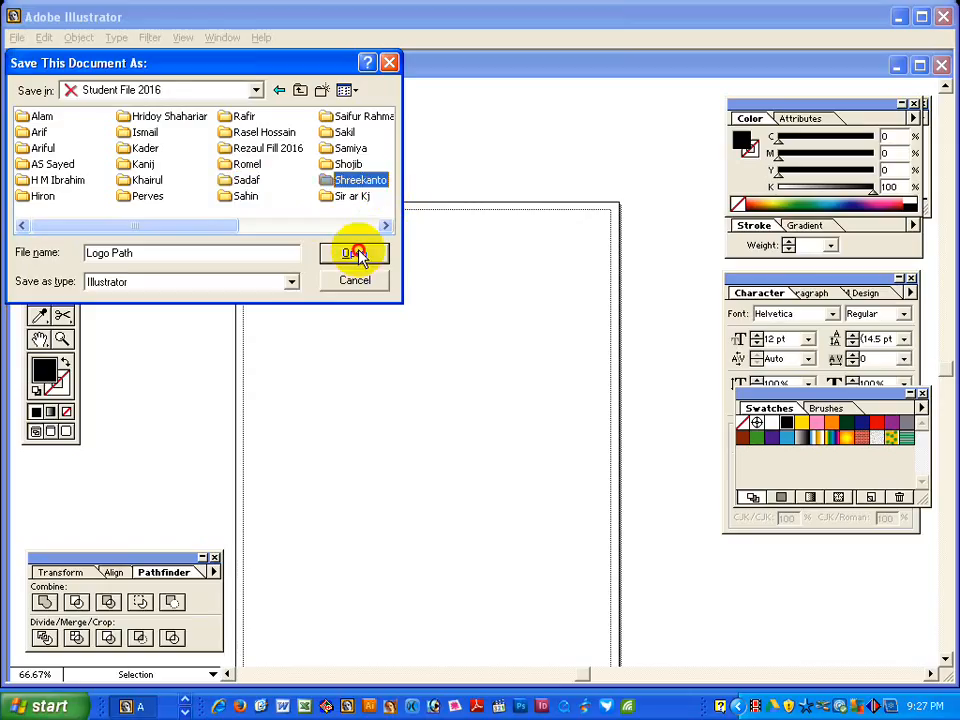
click(354, 253)
click(343, 256)
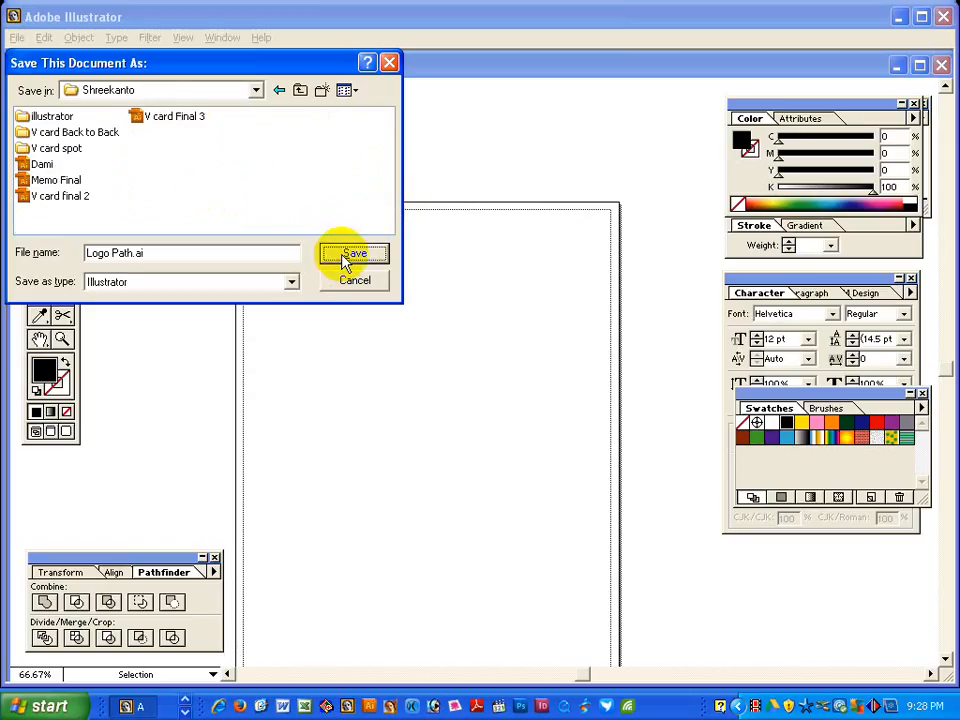
Deselect the Alico logo, switch to Photoshop and close the Alico image 1.psd.
click(431, 390)
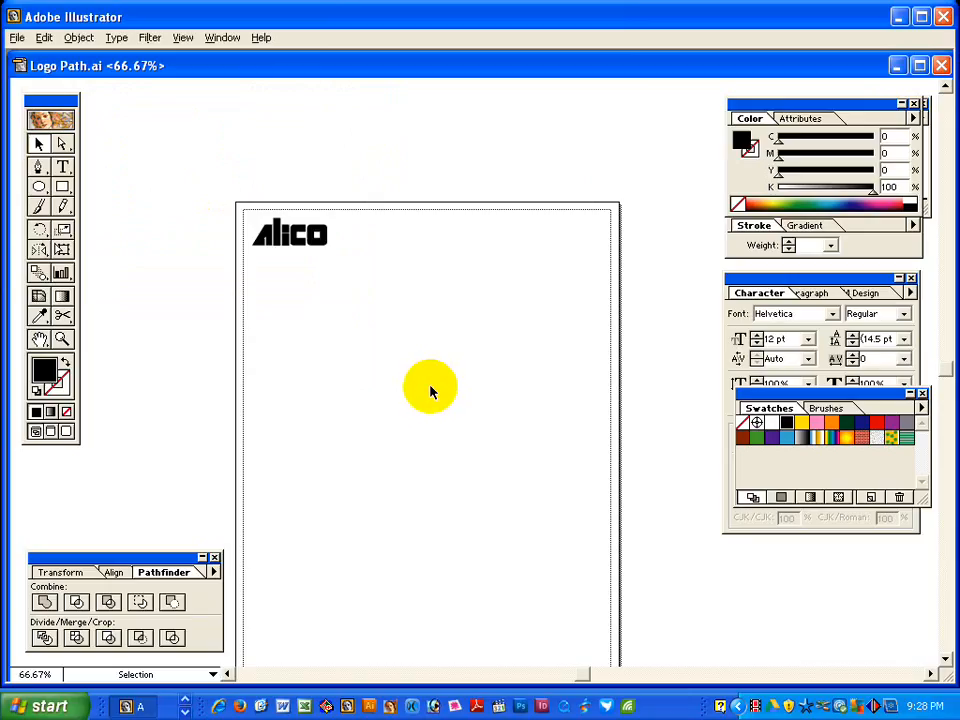
click(897, 17)
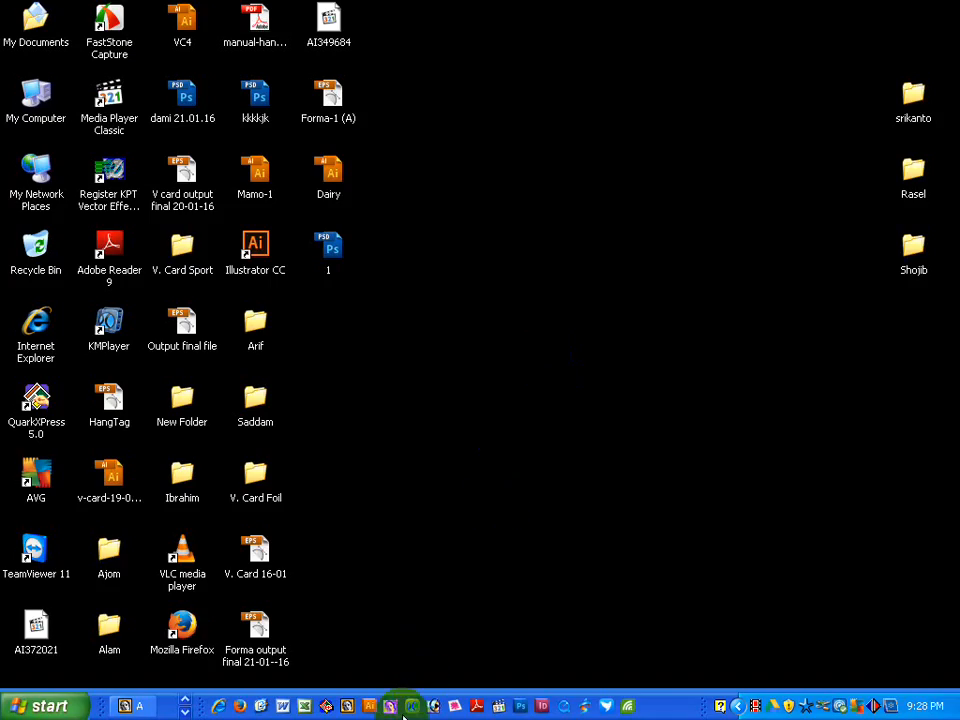
click(435, 707)
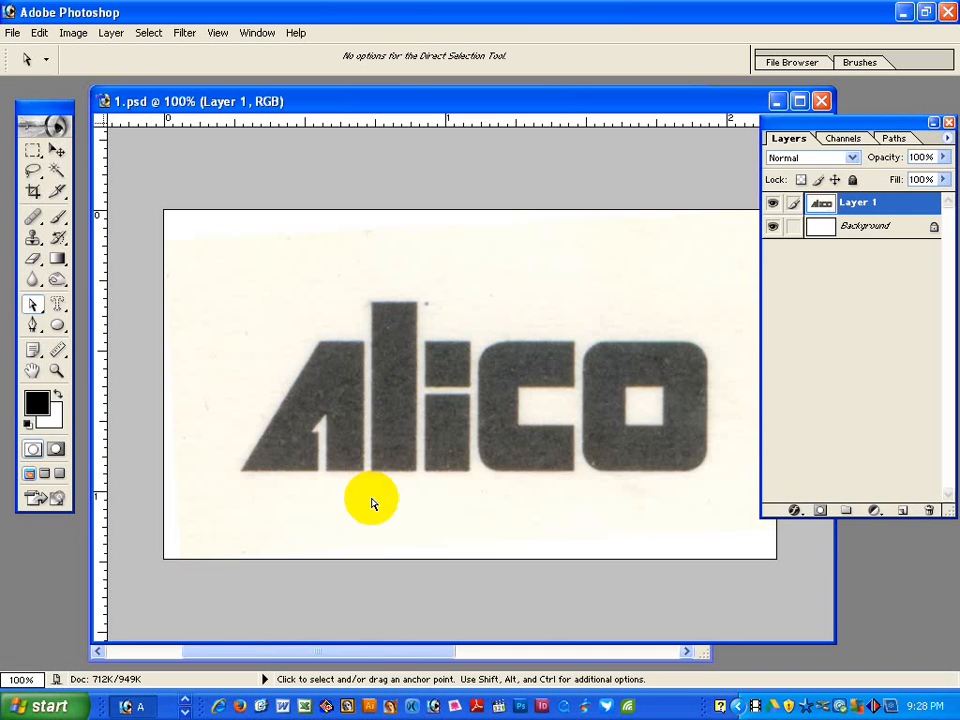
click(357, 462)
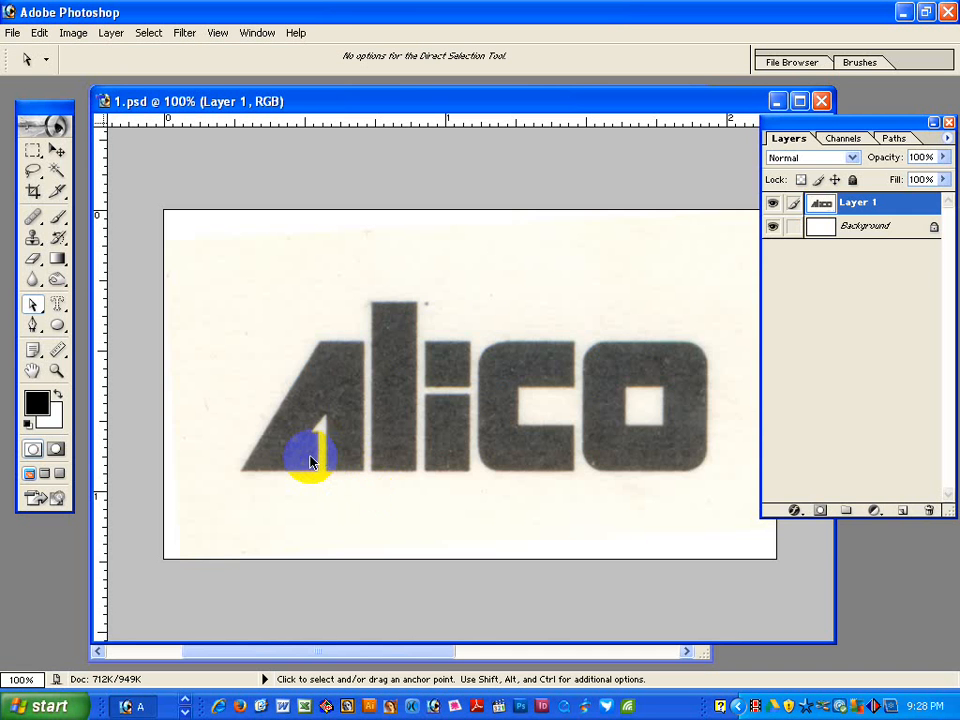
key(ctrl+w)
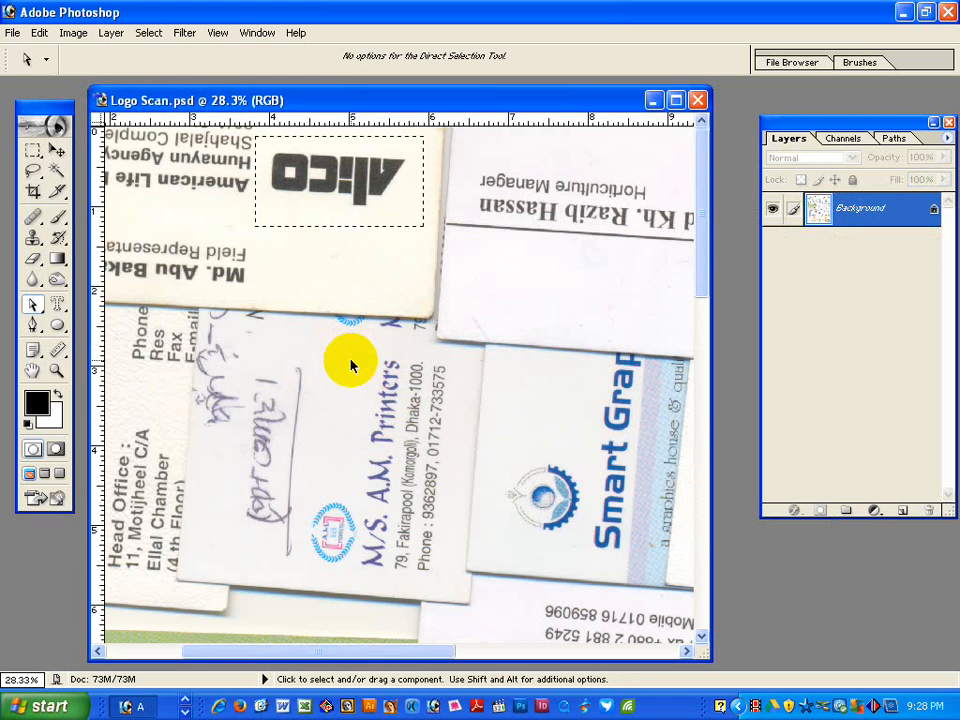
Clear the old selection in Logo Scan.psd and select the BRAC logo with a rectangular marquee.
key(ctrl+d)
ctrl+alt+click(487, 278)
ctrl+alt+click(437, 351)
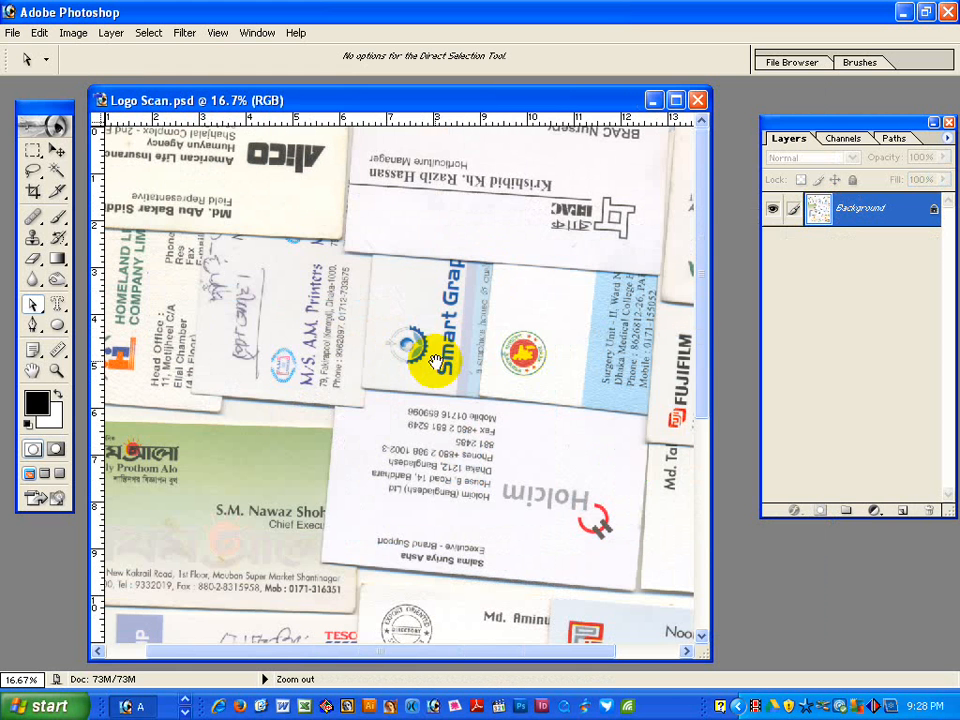
ctrl+alt+click(480, 272)
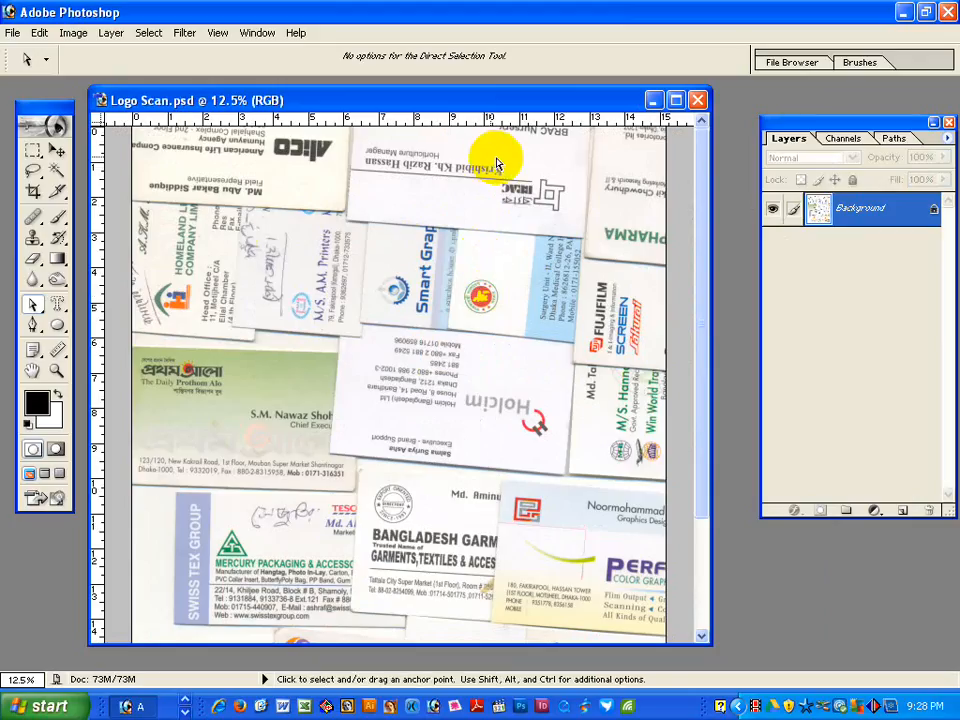
click(37, 156)
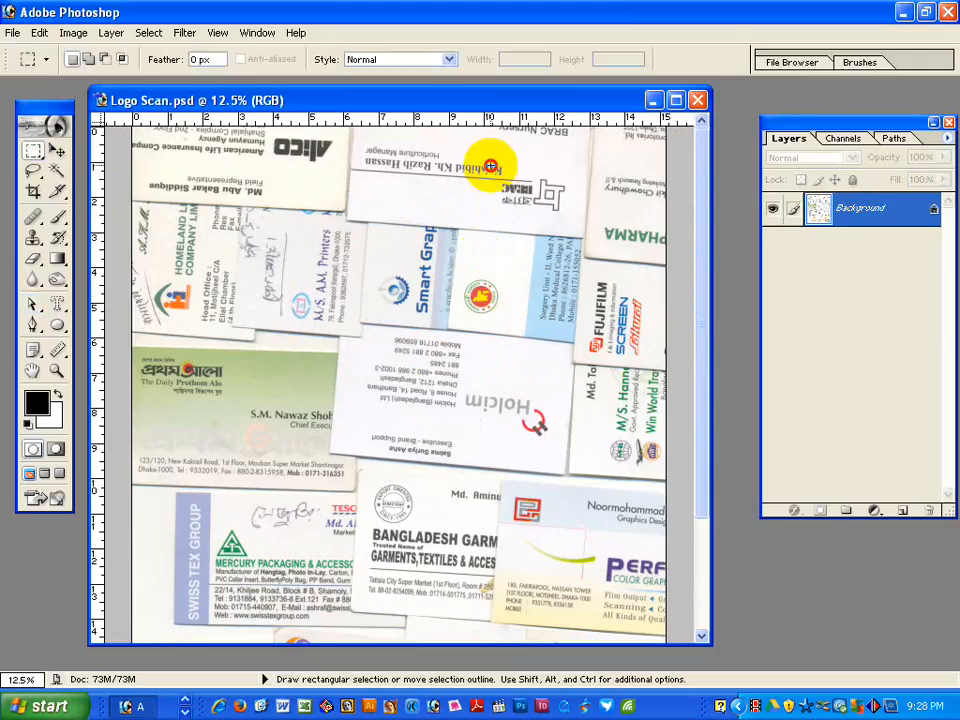
drag(490, 165, 577, 219)
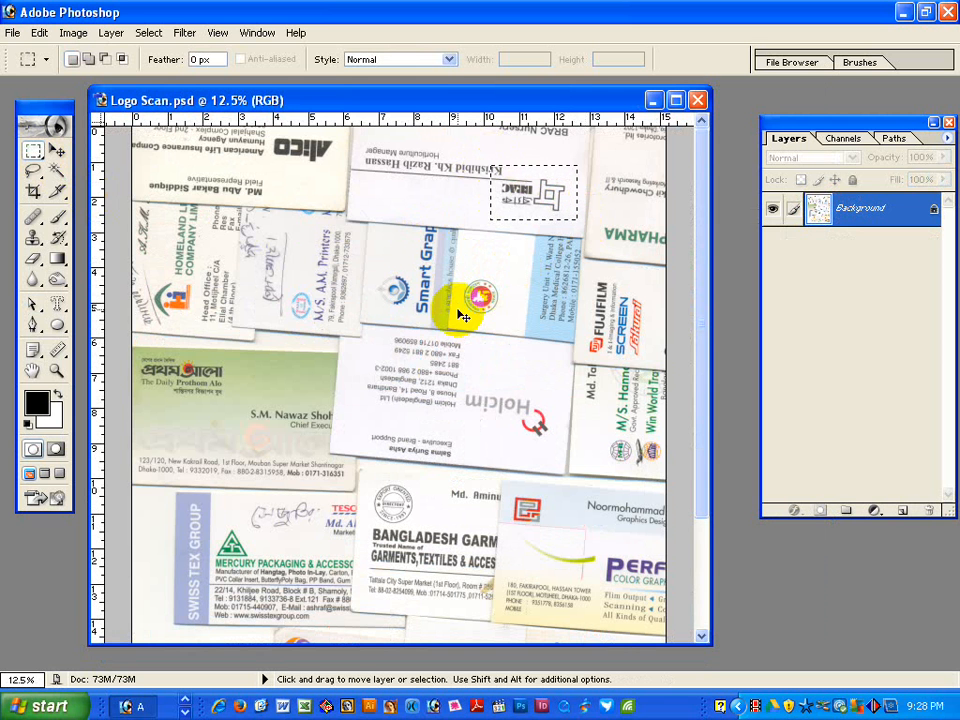
Copy the selected BRAC logo into a new document and rotate the canvas 180° to turn the logo upright.
key(ctrl+n)
key(Return)
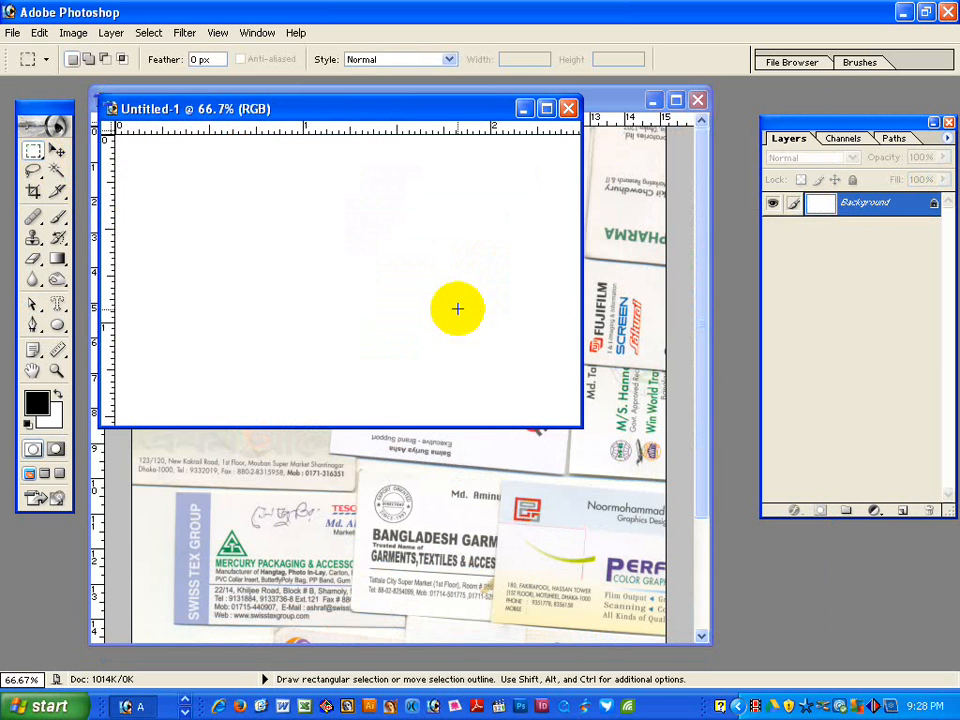
key(ctrl+v)
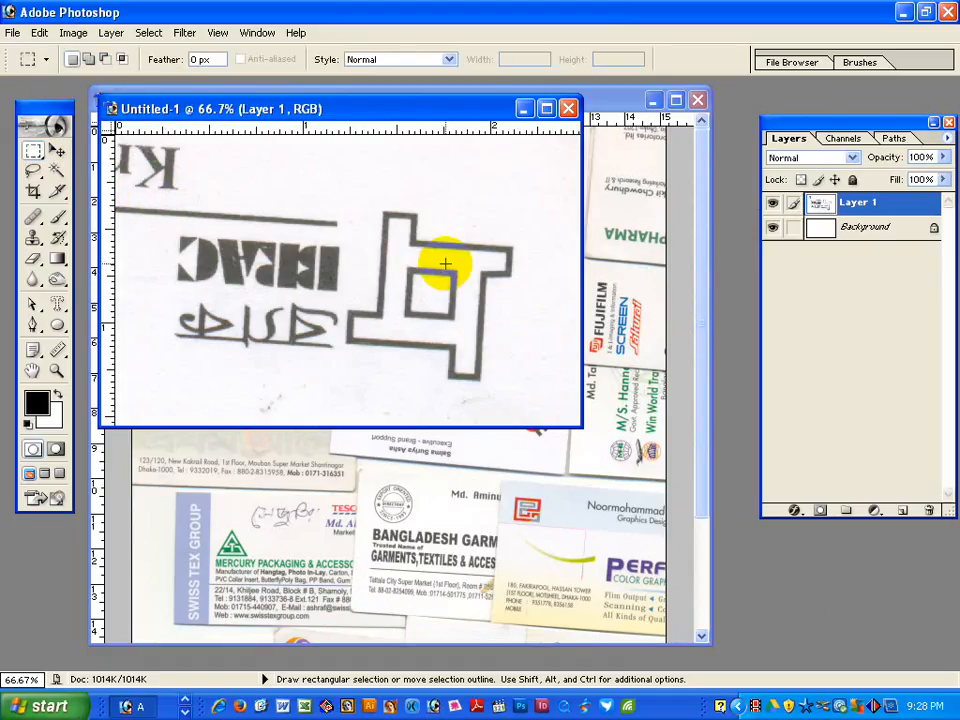
click(75, 36)
mouse_move(120, 190)
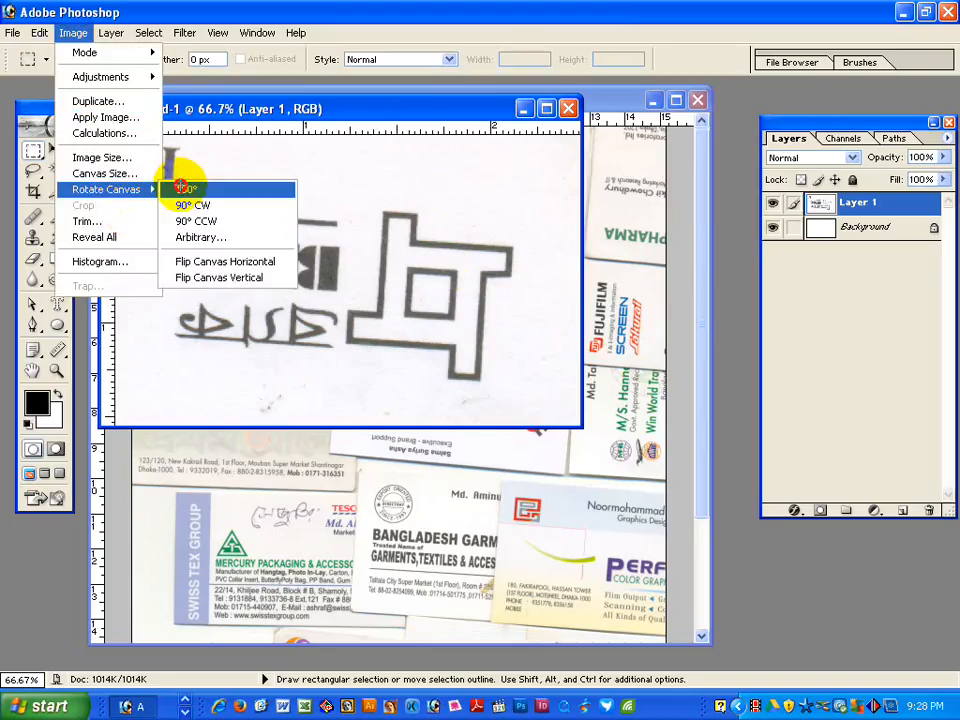
click(210, 186)
Measure along the rule under the BRAC lettering and rotate the canvas by that arbitrary angle to level the logo.
click(59, 352)
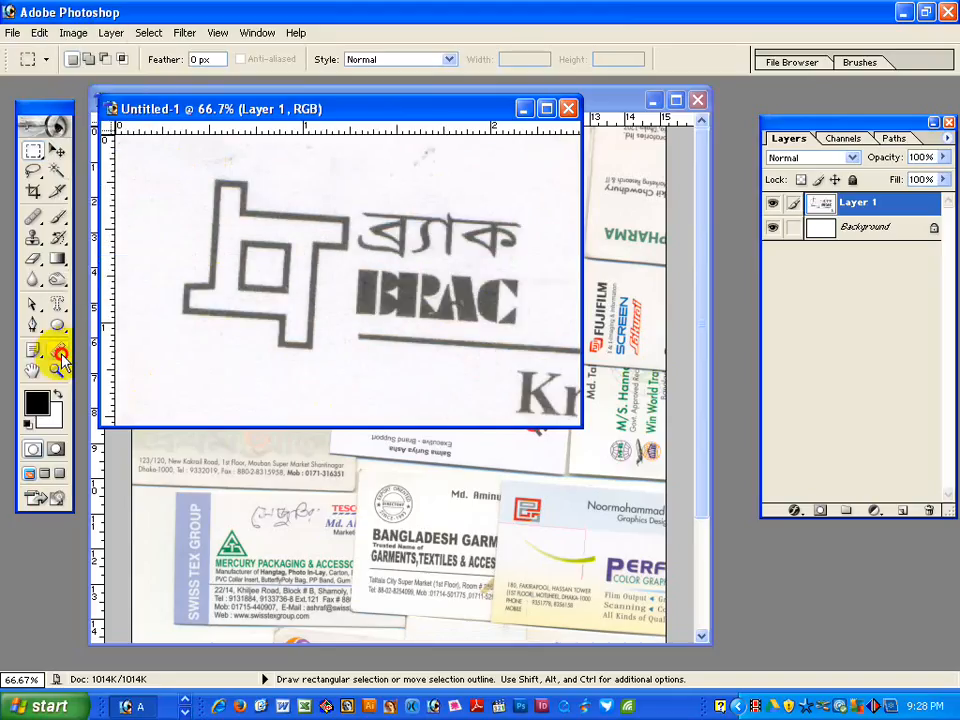
mouse_move(362, 337)
mouse_down()
mouse_move(456, 336)
mouse_move(572, 353)
mouse_up()
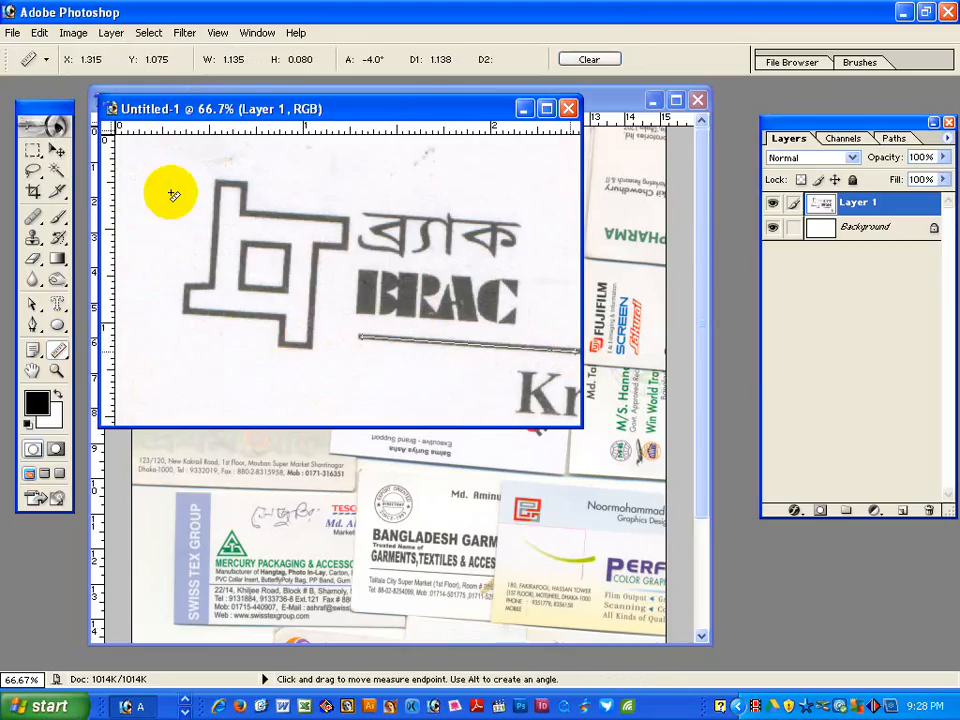
click(73, 32)
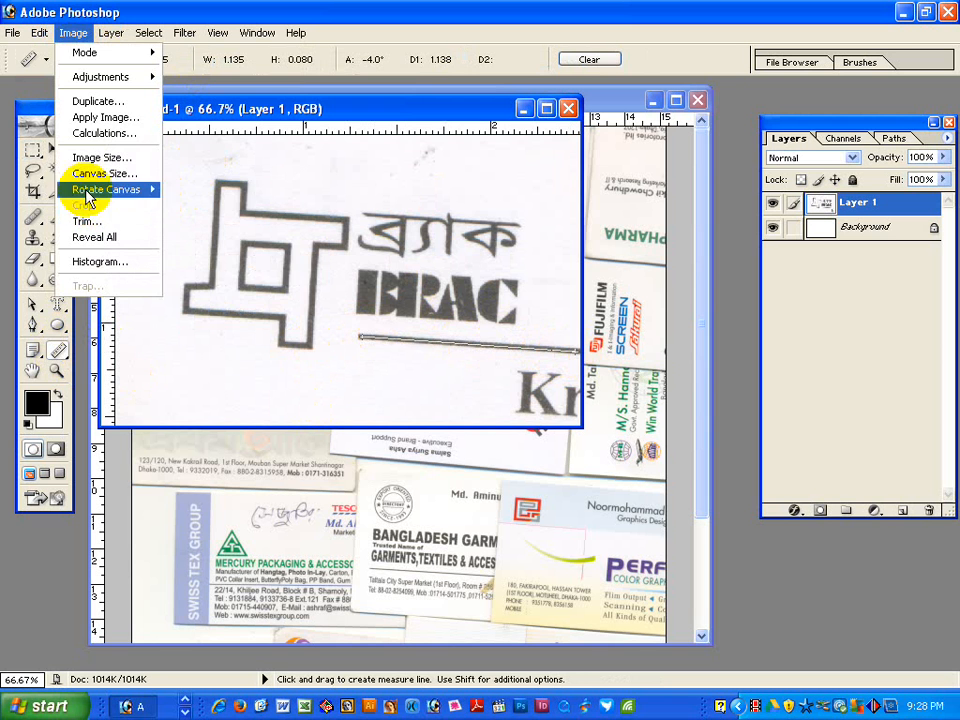
mouse_move(105, 189)
click(196, 236)
click(563, 349)
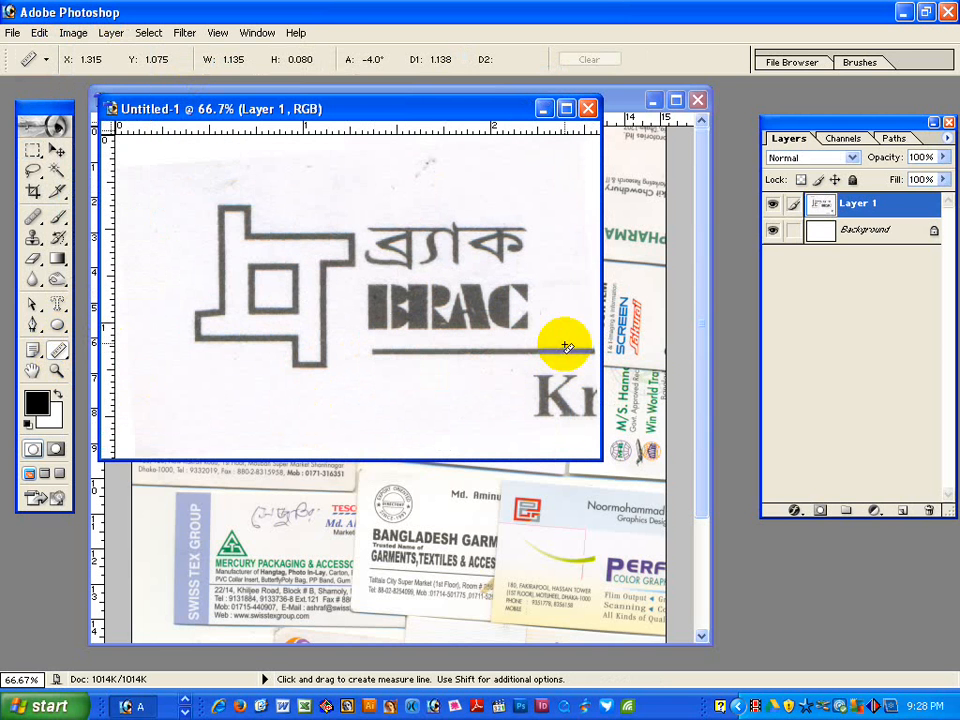
Save the straightened BRAC image to the Desktop in Photoshop format as 2.
key(ctrl+s)
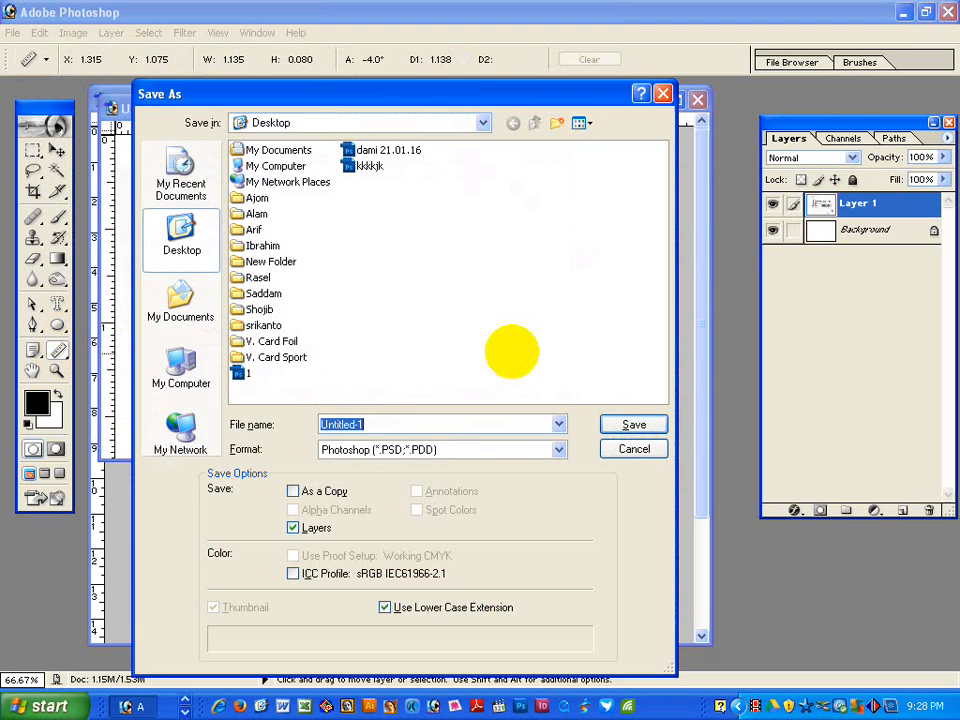
text(2)
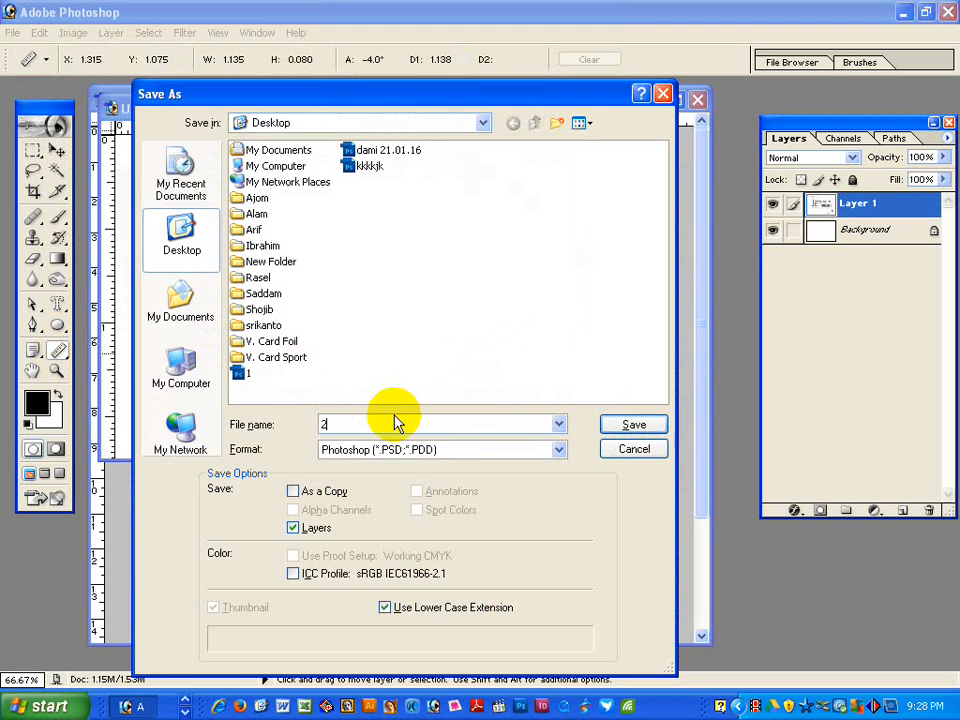
click(634, 425)
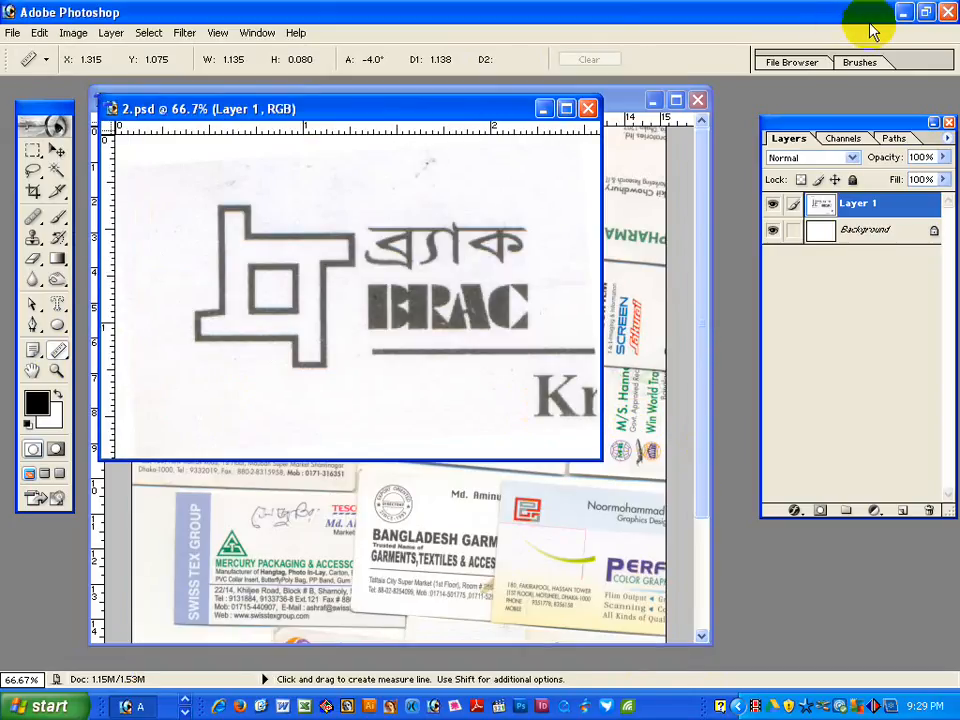
Switch to Illustrator, place image 2 from the Desktop into the Logo Path document and lock it.
click(903, 13)
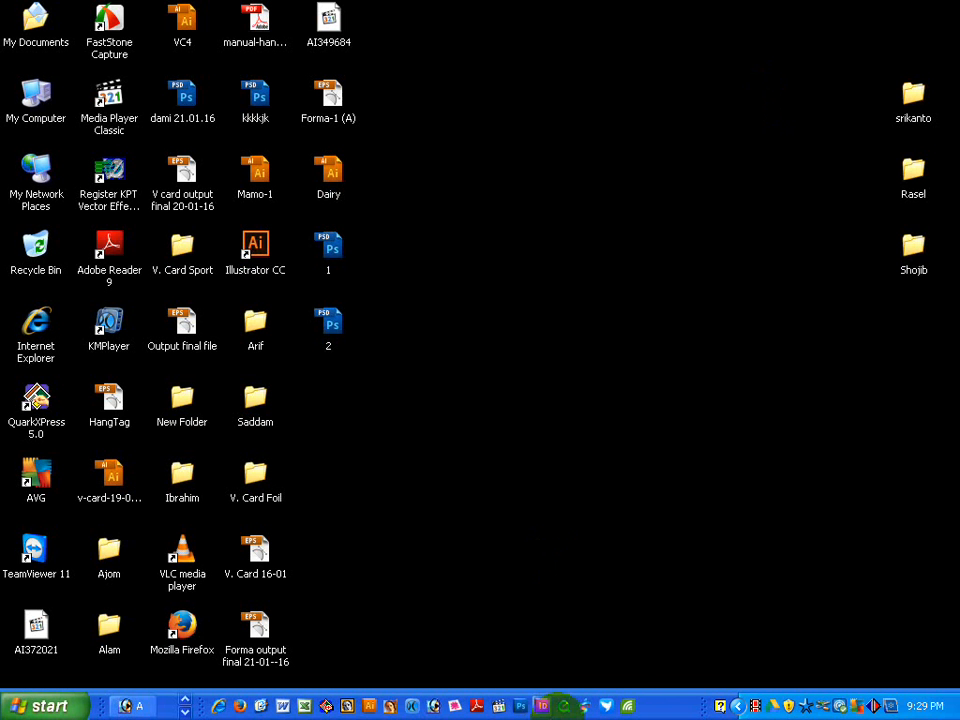
click(349, 706)
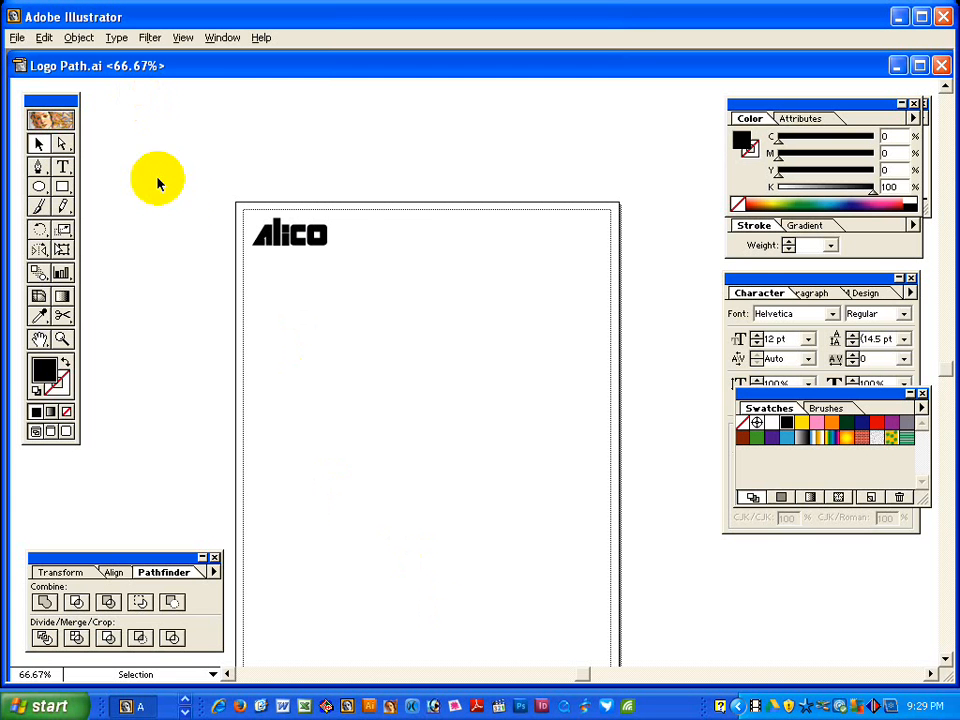
click(17, 37)
click(40, 188)
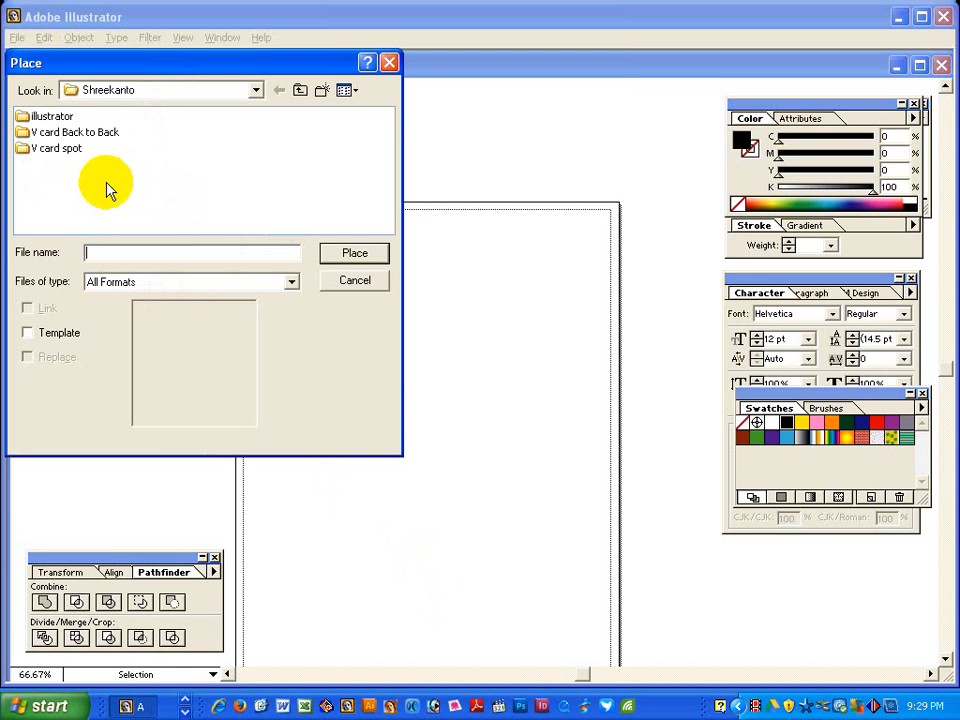
click(130, 92)
click(112, 113)
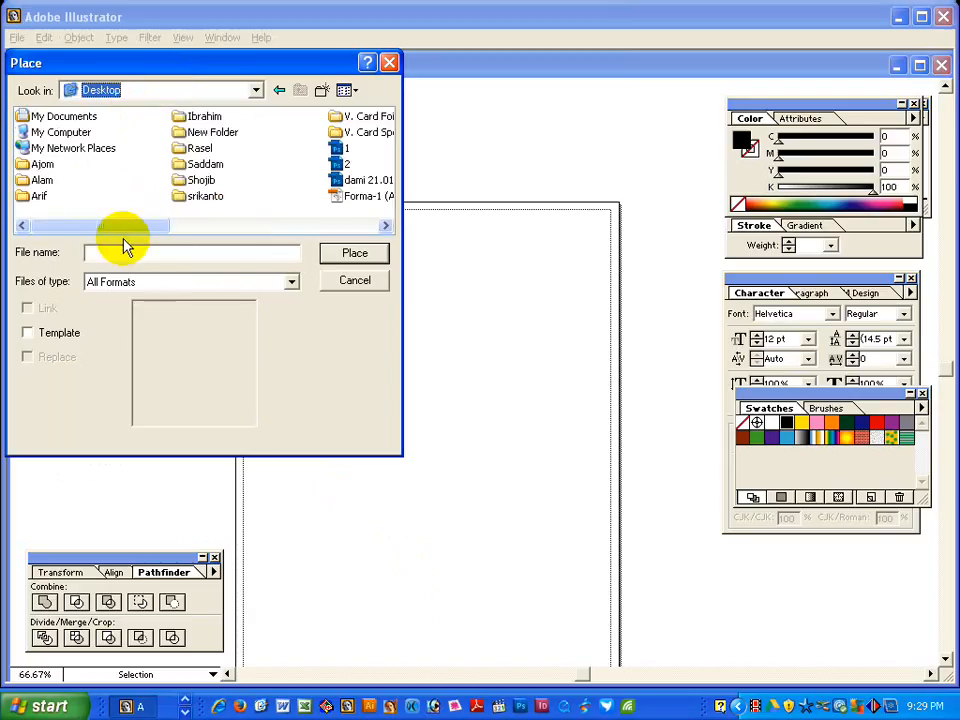
click(341, 164)
click(352, 255)
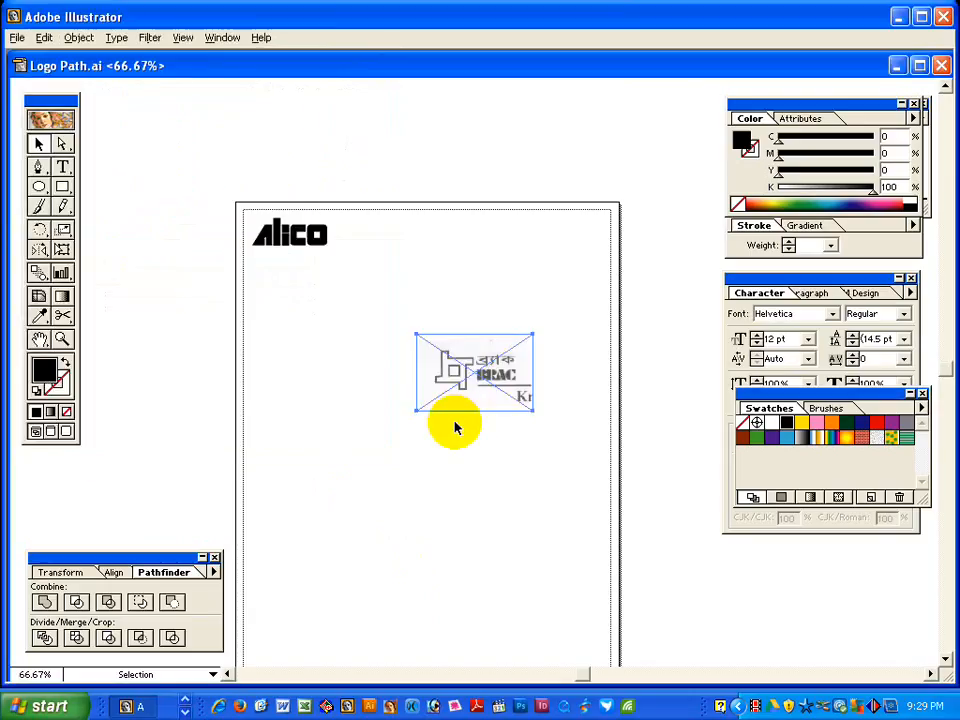
key(ctrl+2)
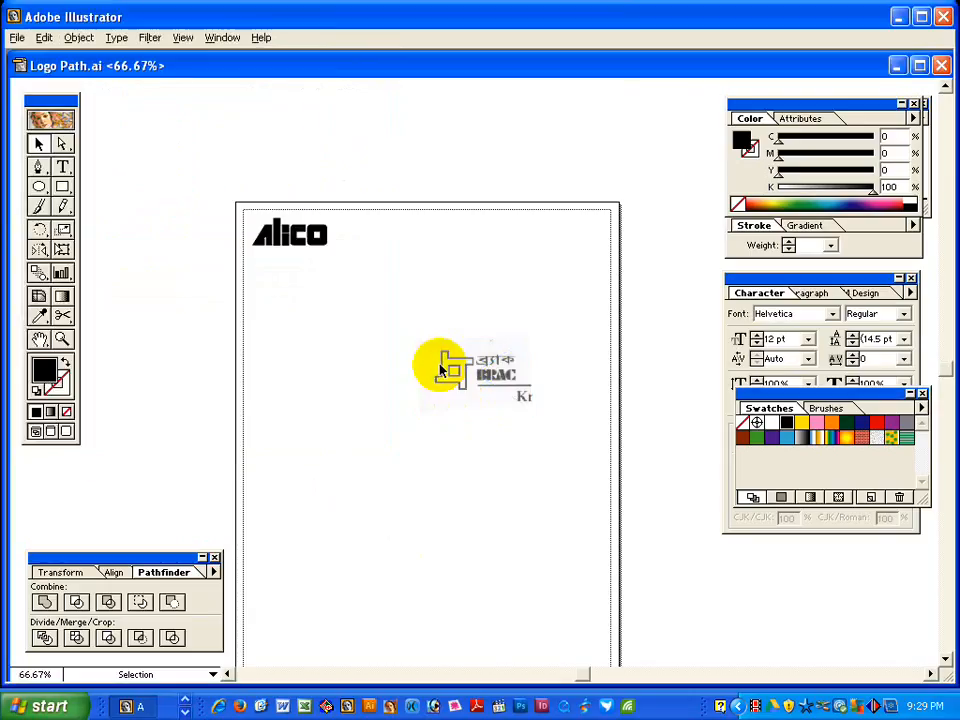
Draw a rectangle over the tall vertical bar of the BRAC symbol and give it no fill and a pink stroke.
key(ctrl+space)
drag(421, 339, 515, 423)
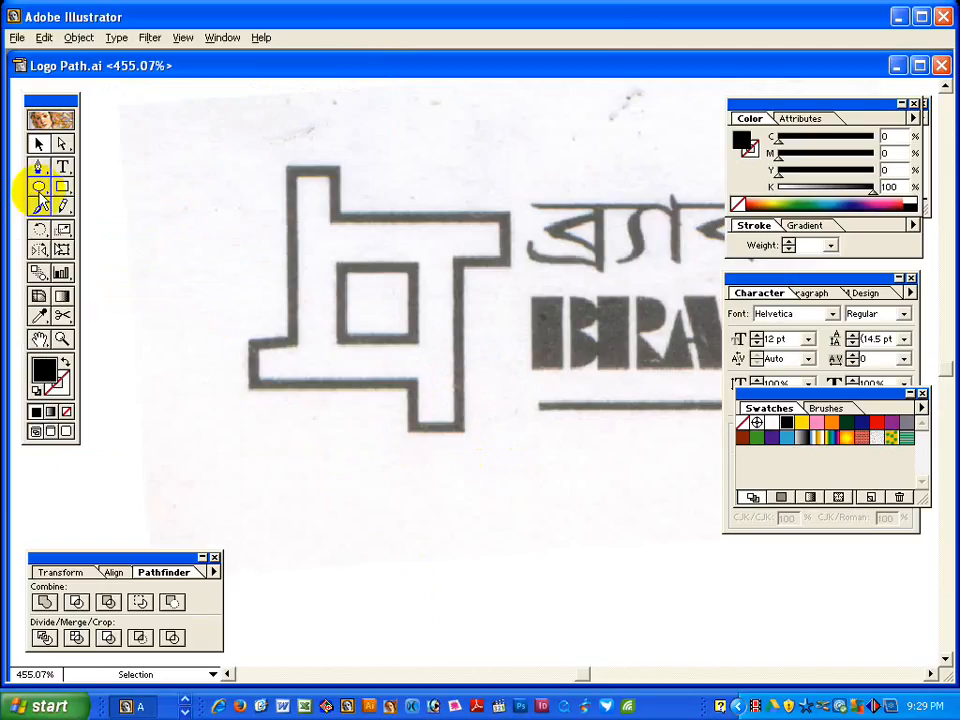
click(62, 186)
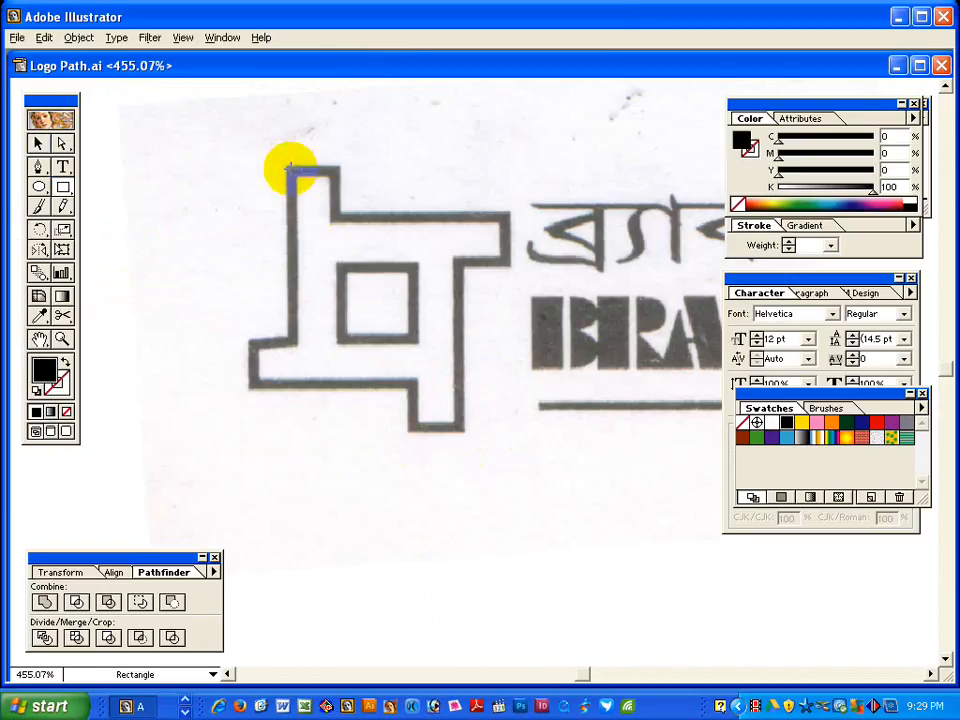
mouse_move(290, 170)
mouse_down()
mouse_move(306, 195)
mouse_move(337, 343)
mouse_up()
click(65, 364)
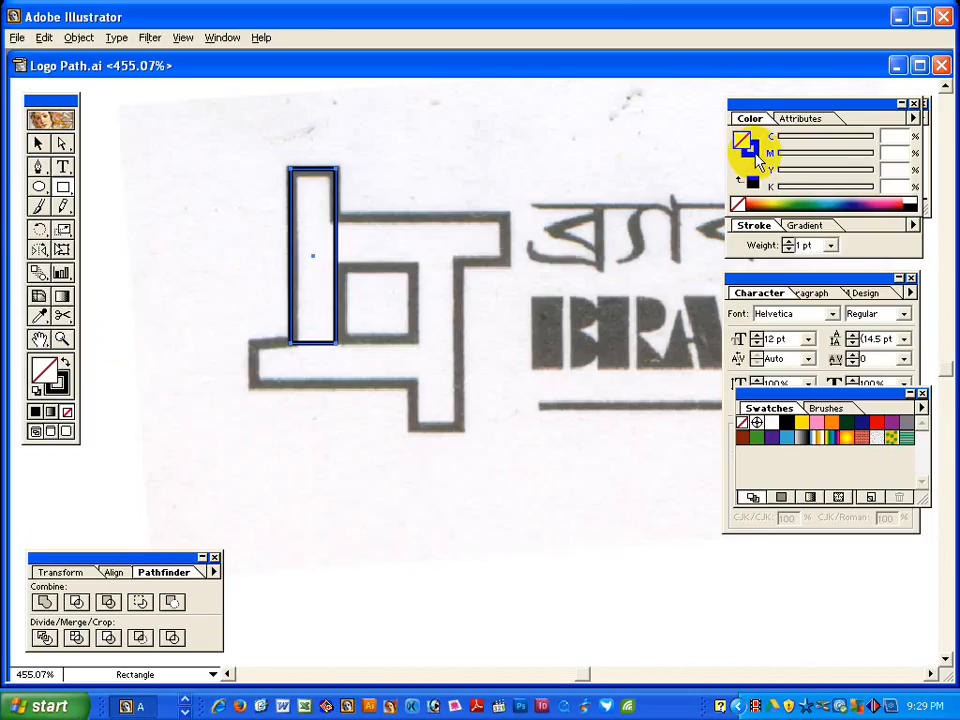
click(886, 200)
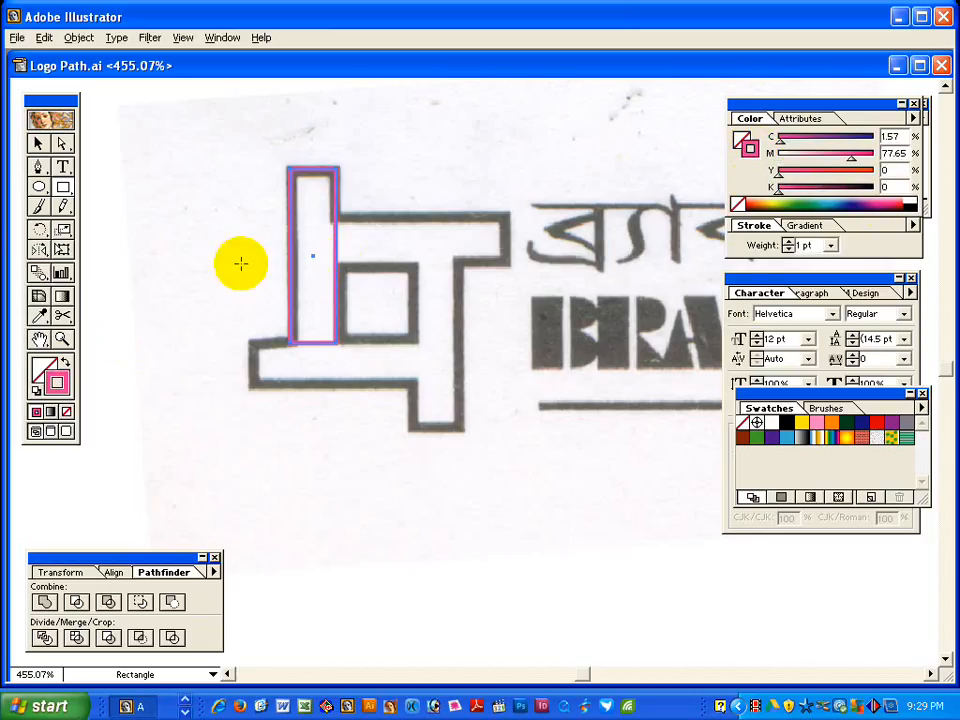
Set the rectangle's stroke weight to 1.5 pt and narrow the rectangle slightly with Free Transform to fit the scanned bar.
click(800, 244)
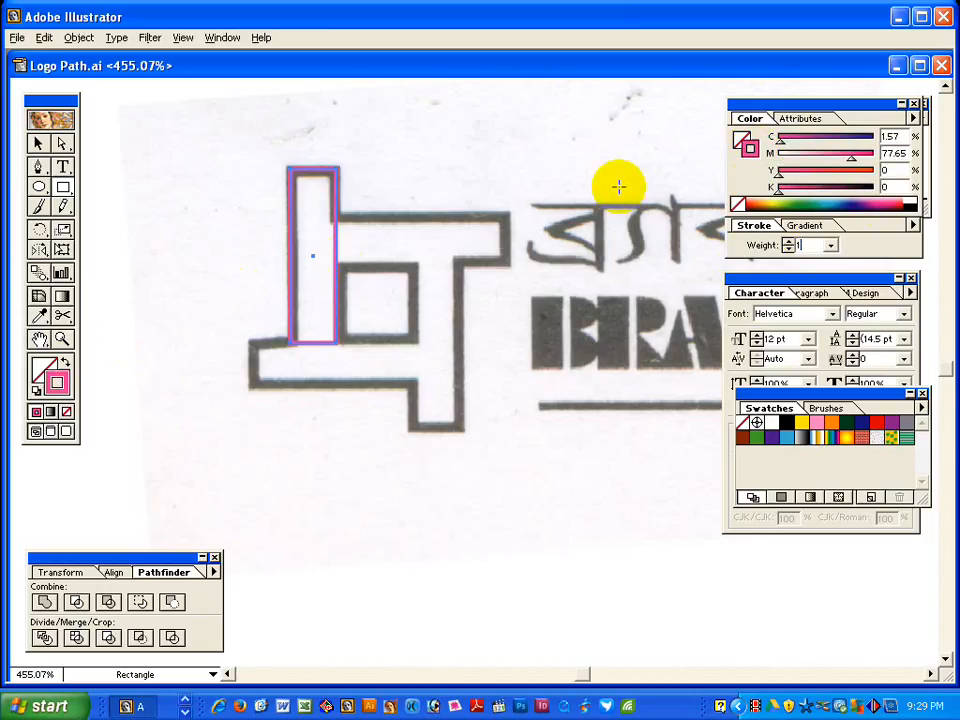
text(1.5)
key(Return)
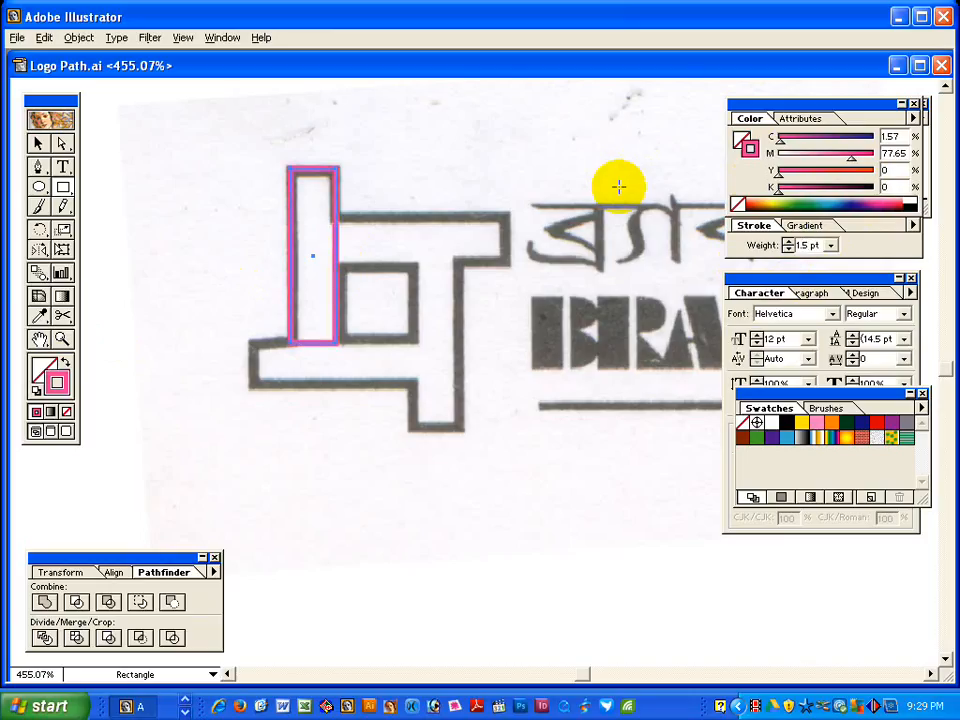
click(62, 249)
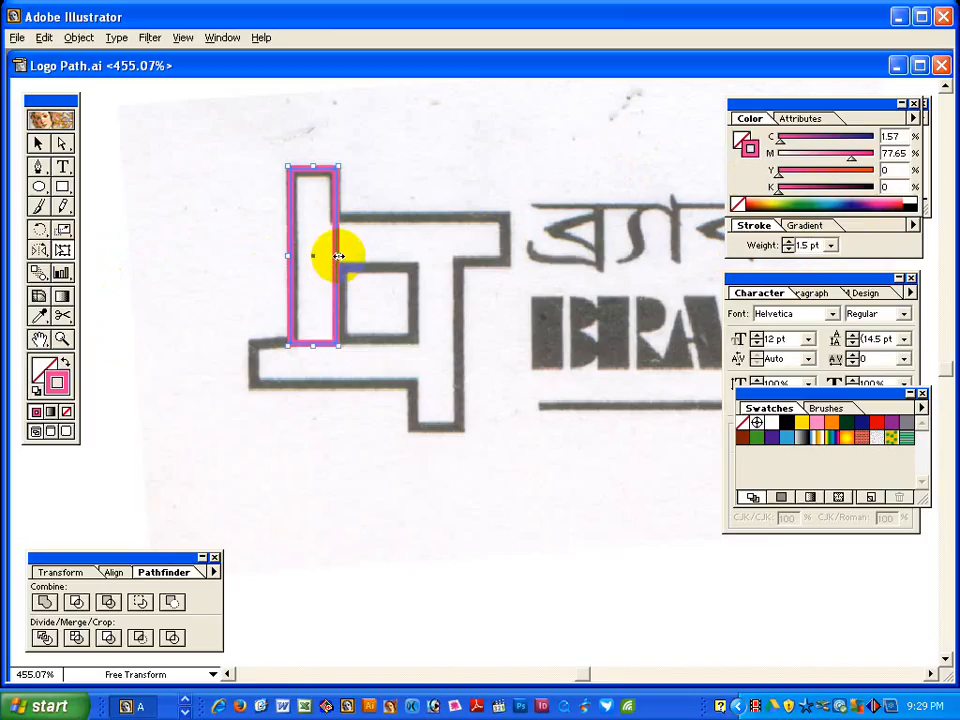
drag(336, 257, 336, 257)
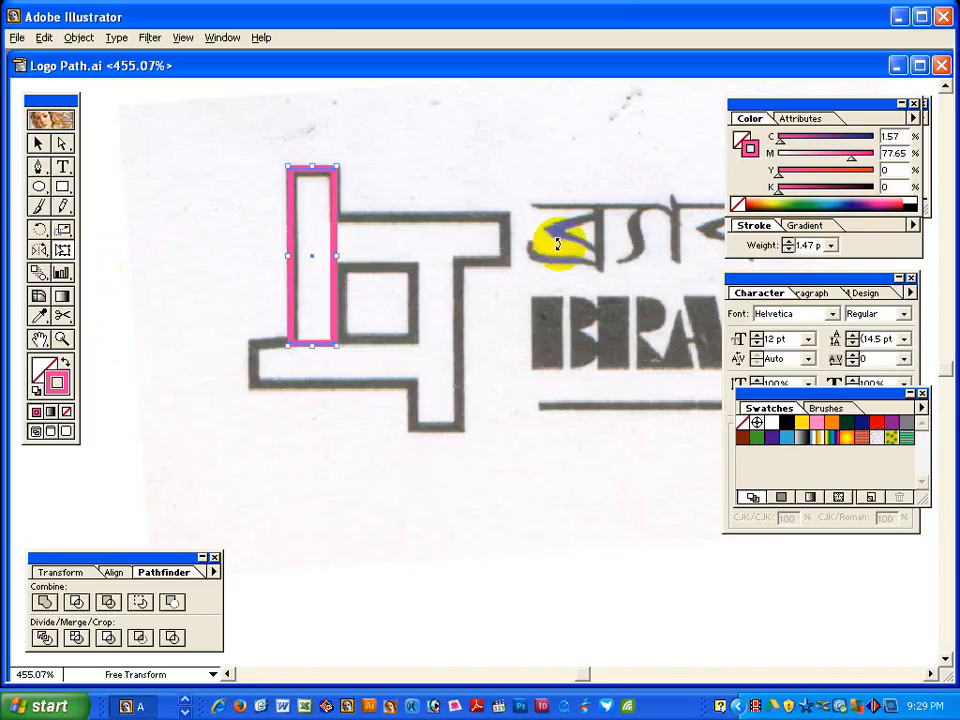
Set the rectangle's stroke weight to 1.75 pt to match the thickness of the scanned outline.
drag(823, 245, 650, 239)
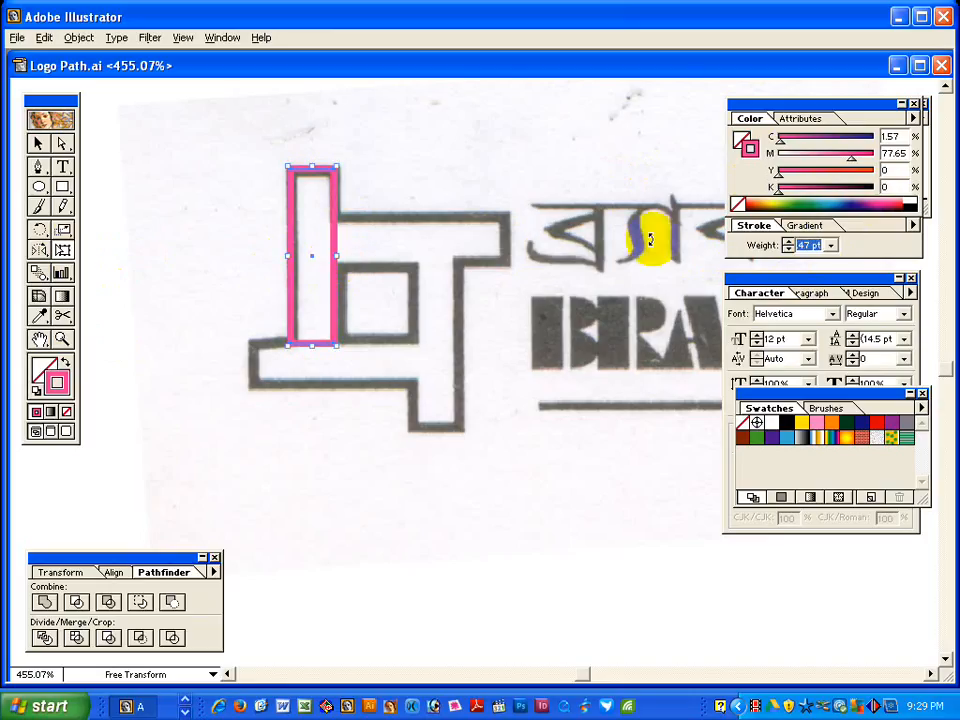
text(1.75)
key(Return)
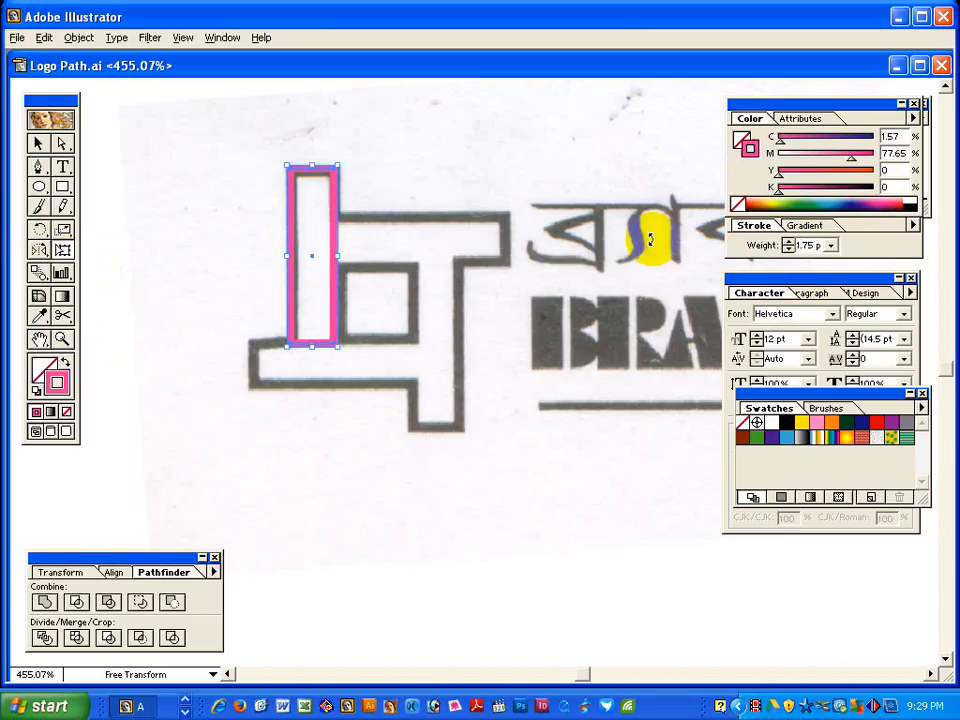
Place a copy of the tall pink rectangle over the lower vertical bar of the scanned BRAC symbol.
click(38, 143)
click(377, 302)
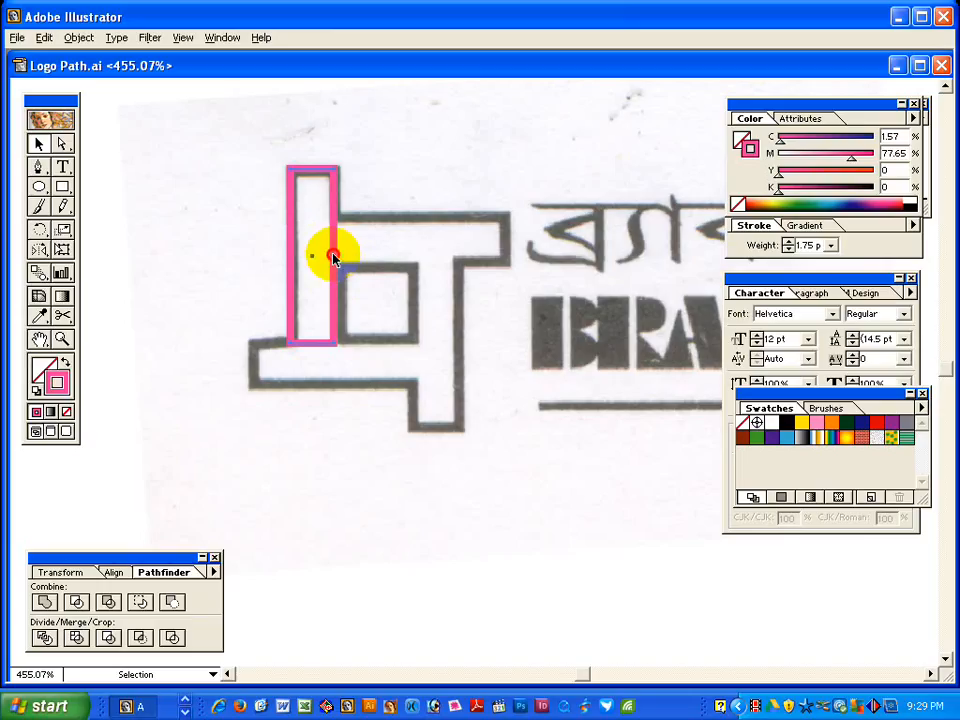
drag(320, 256, 455, 343)
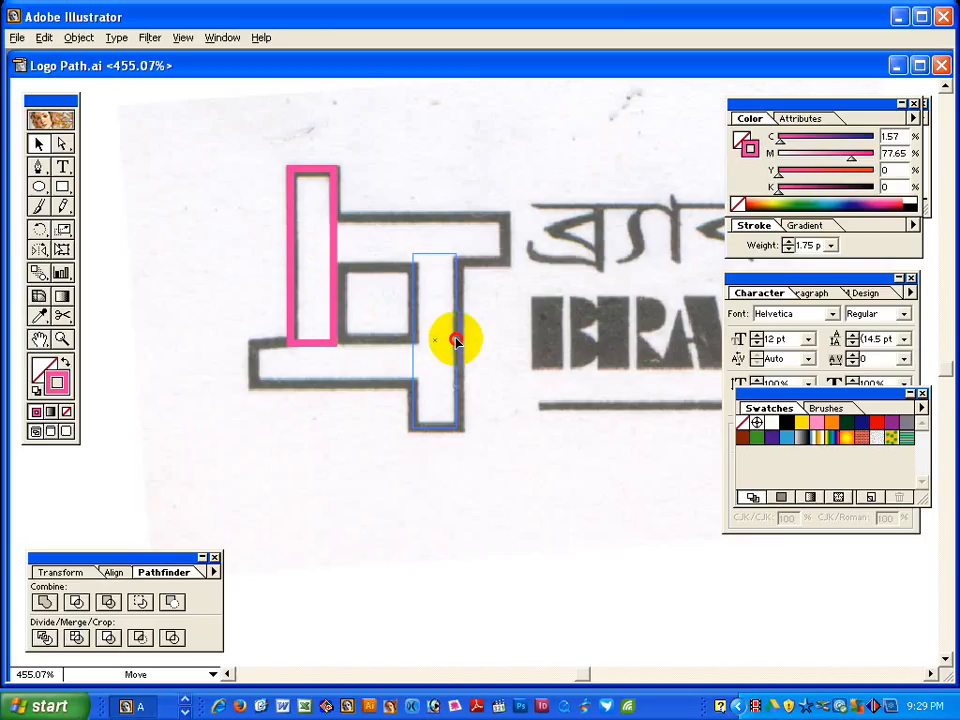
drag(455, 343, 451, 343)
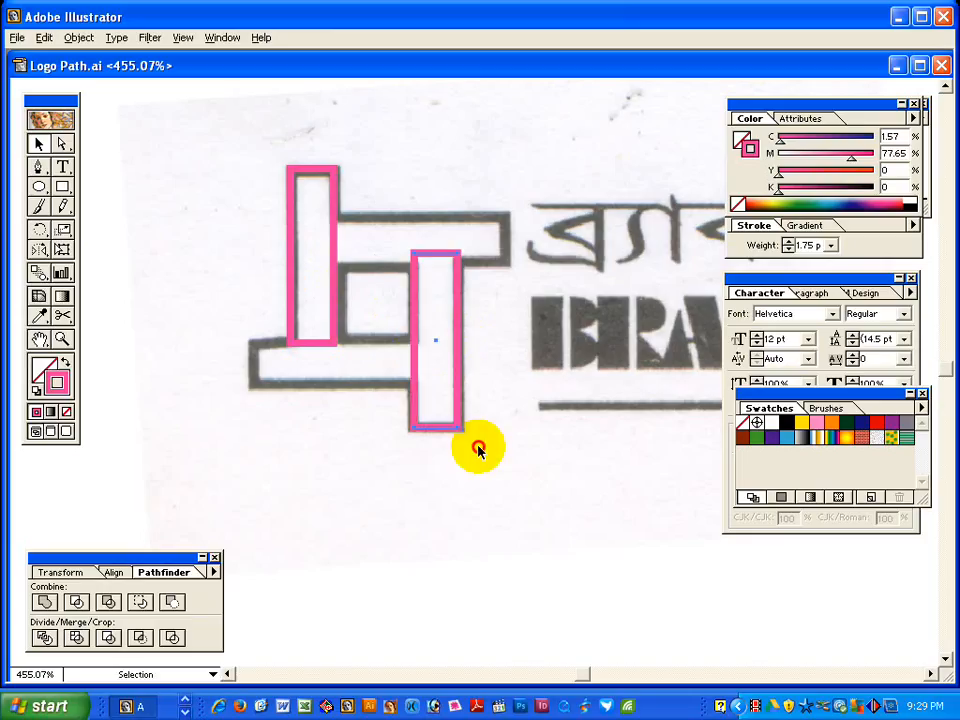
Rotate copies of both vertical rectangles by 90° to form the symbol's two horizontal bars.
drag(271, 244, 443, 326)
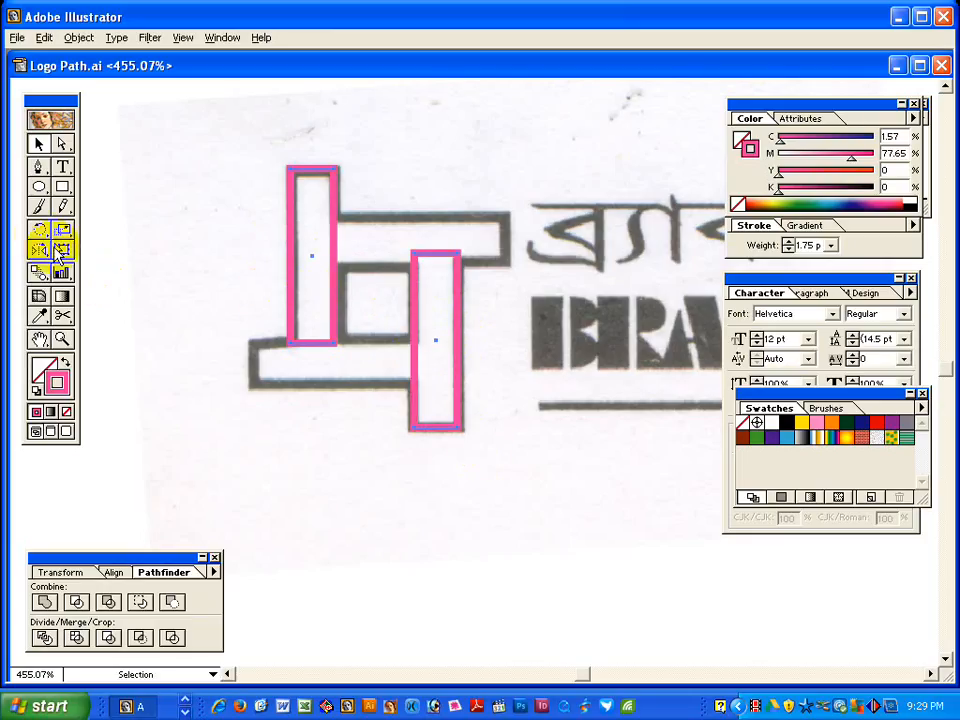
double_click(39, 229)
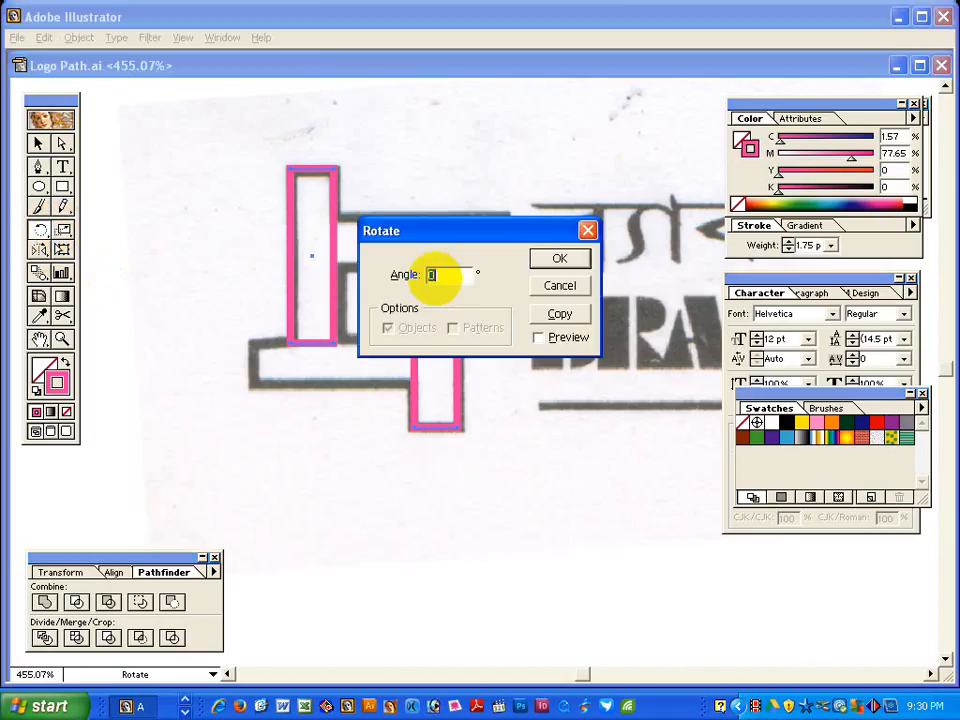
text(90)
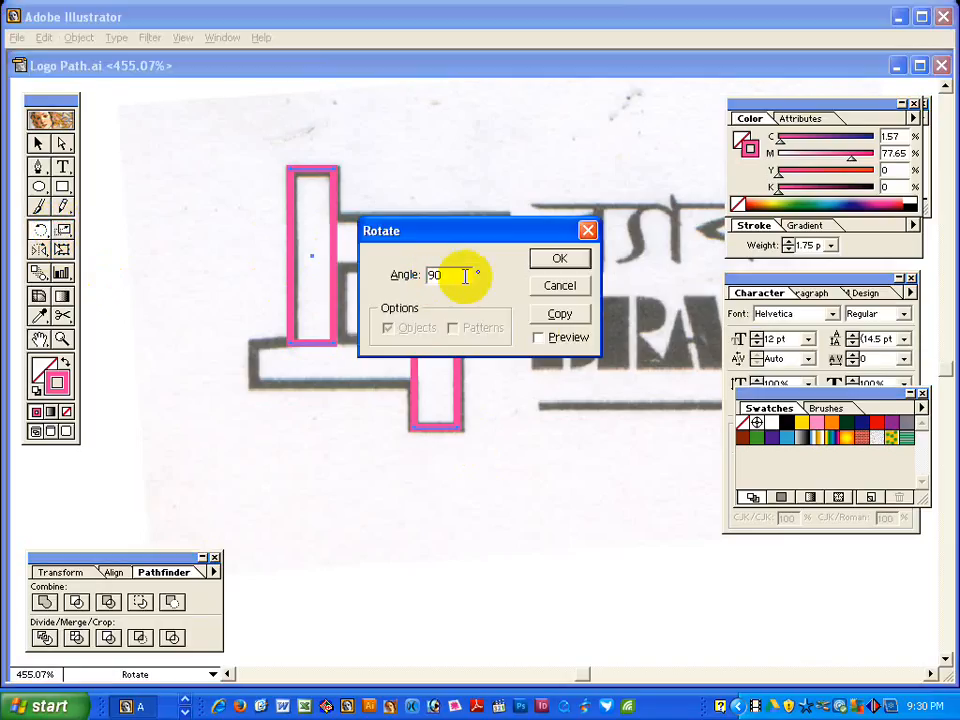
click(560, 314)
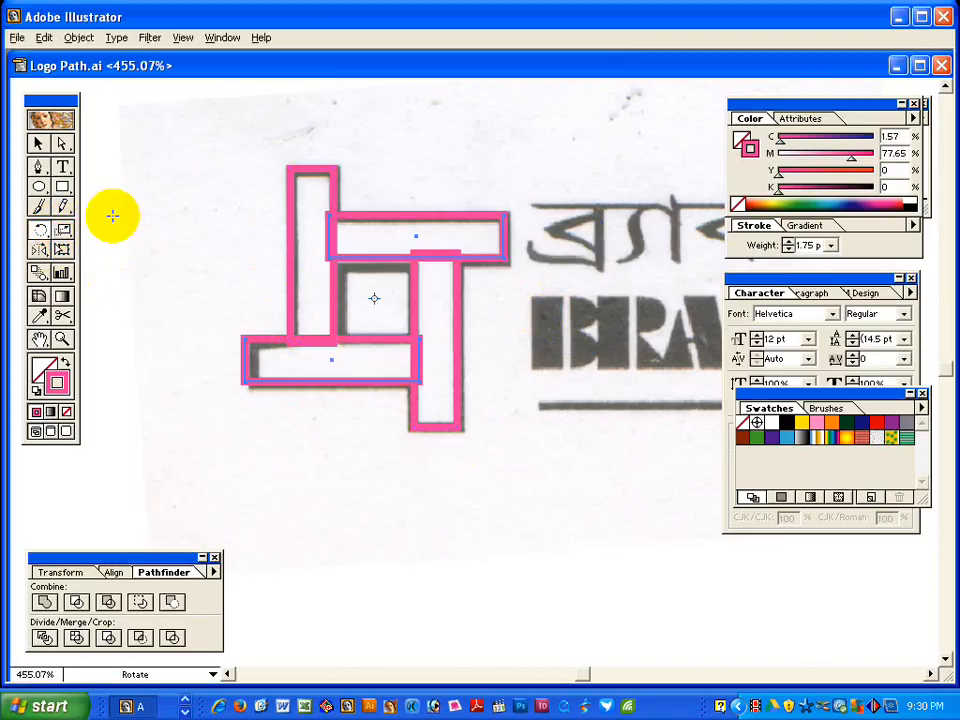
click(38, 143)
click(202, 331)
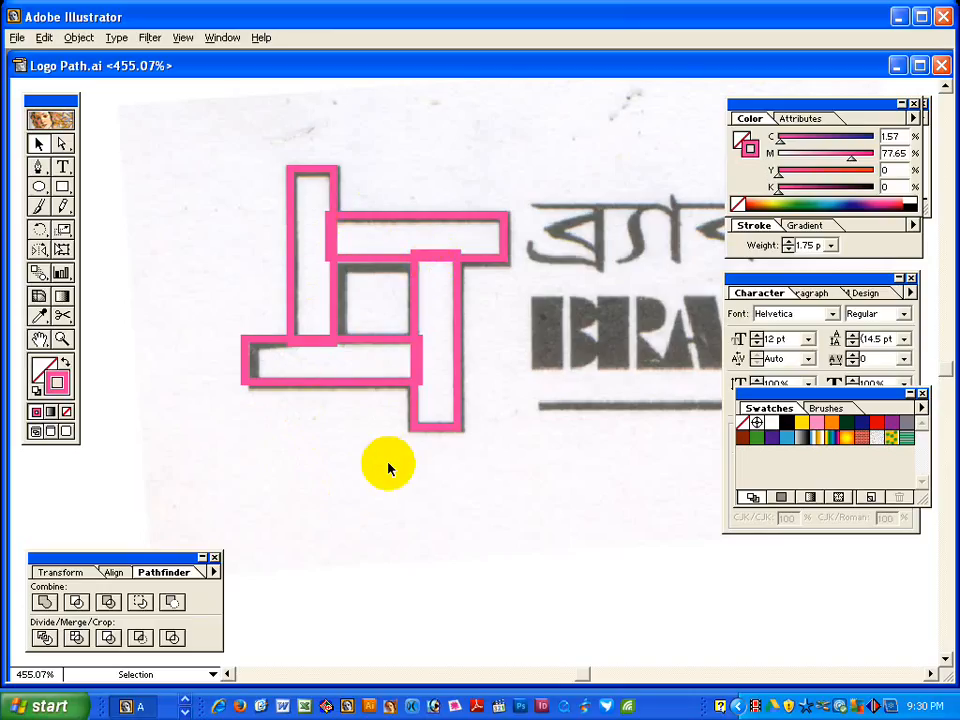
Shift the lower horizontal rectangle slightly to fit the scanned lower bar of the symbol.
click(377, 486)
click(321, 495)
drag(268, 343, 275, 357)
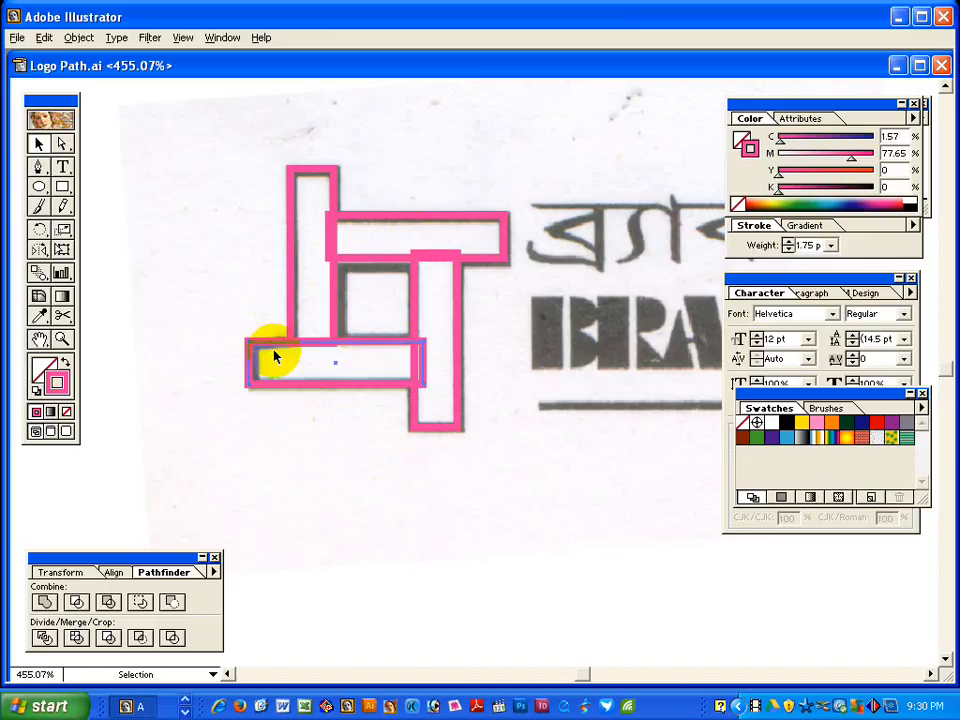
click(296, 446)
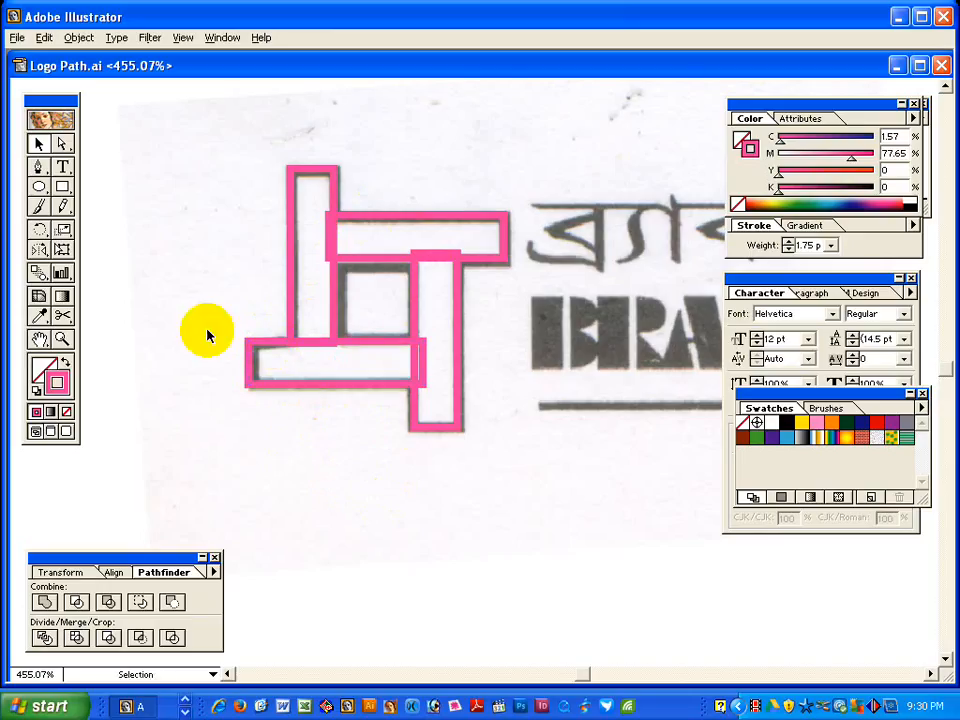
Lengthen the tall upper vertical rectangle slightly downward with Free Transform so it overlaps the lower horizontal bar.
click(332, 301)
click(62, 229)
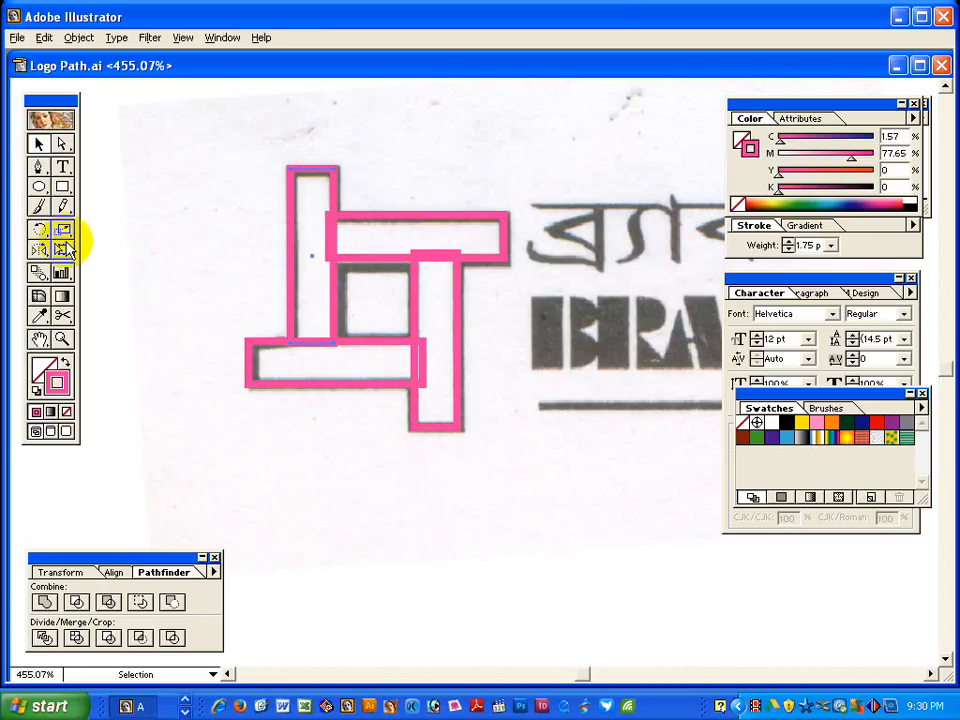
key(e)
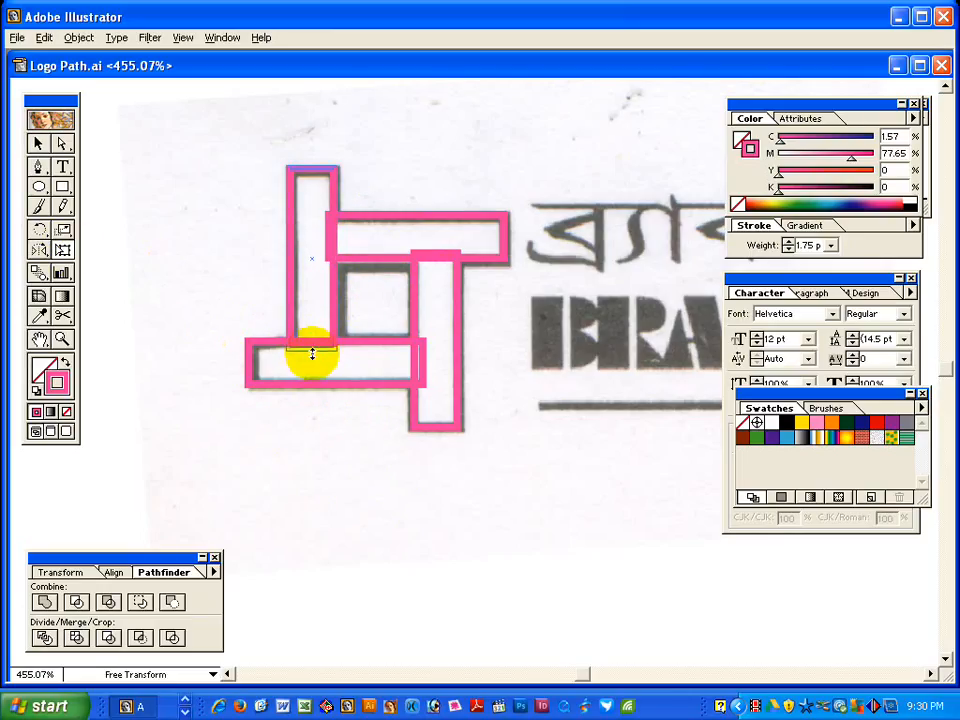
drag(312, 353, 312, 350)
click(38, 143)
click(344, 236)
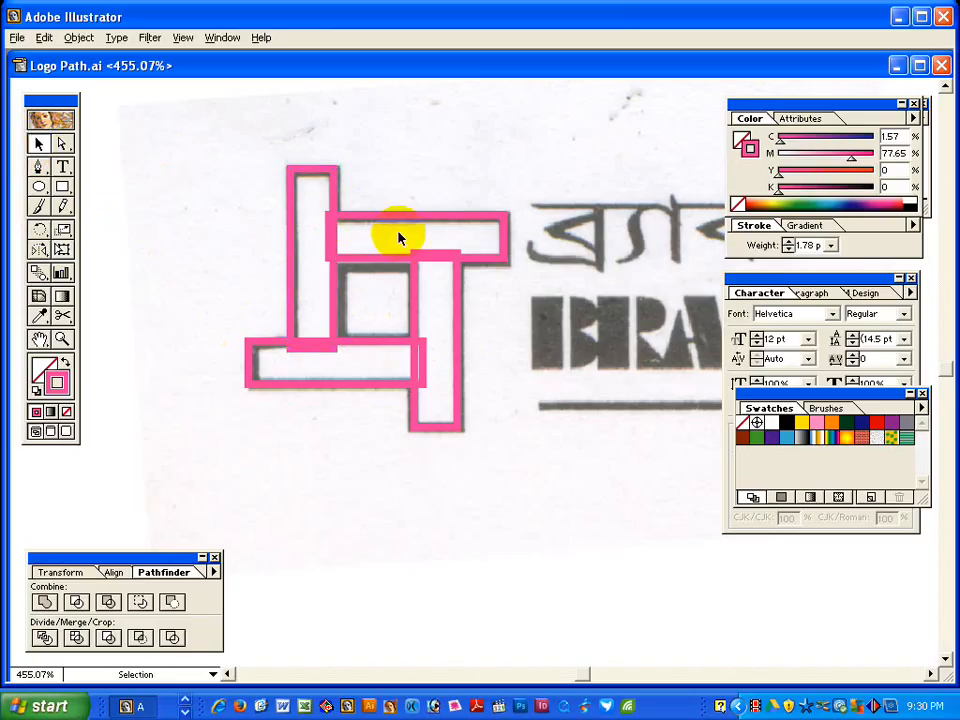
Unite all four overlapping rectangles into one outlined BRAC symbol with the Pathfinder.
drag(242, 195, 436, 362)
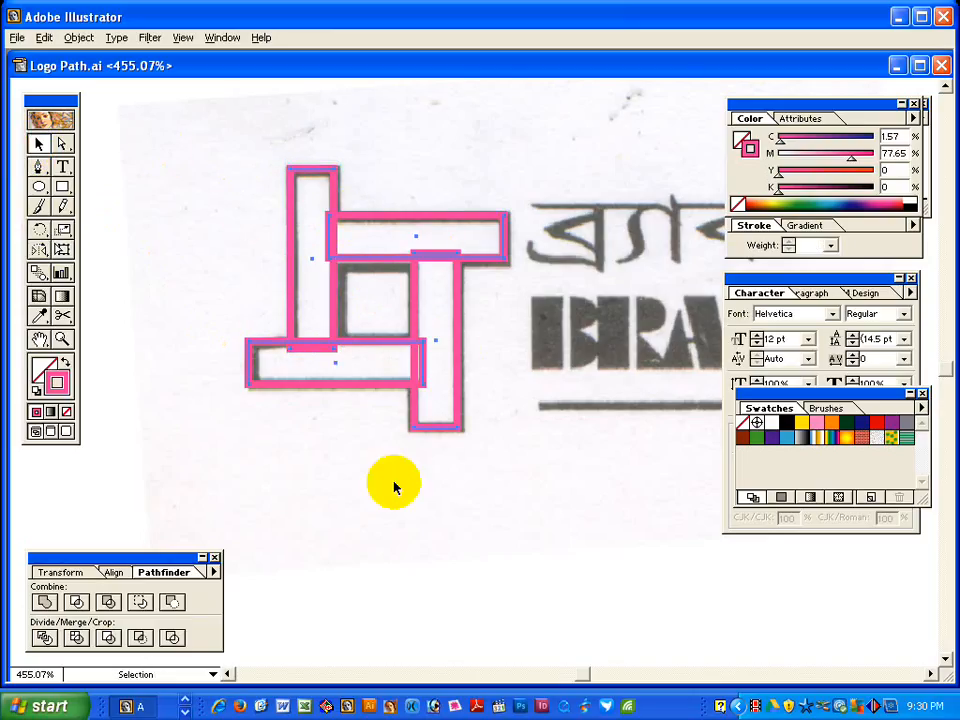
click(43, 603)
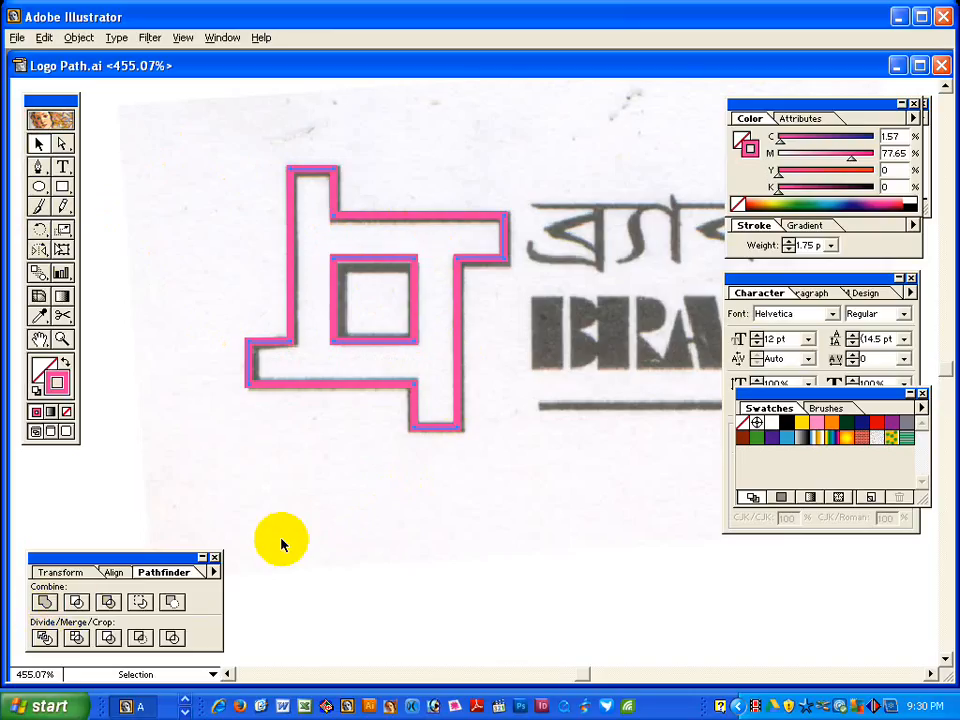
click(341, 540)
Move the united BRAC symbol beside the Alico logo on the page and set its stroke to 100% black.
key(ctrl+space)
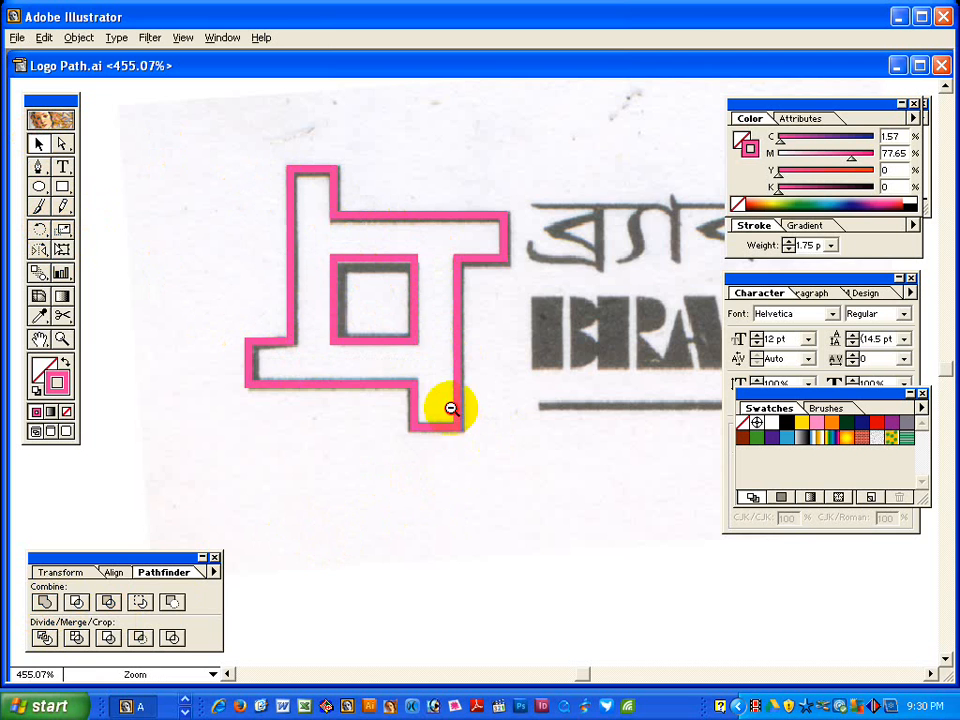
click(489, 336)
click(489, 333)
click(489, 333)
click(489, 330)
click(489, 326)
click(489, 326)
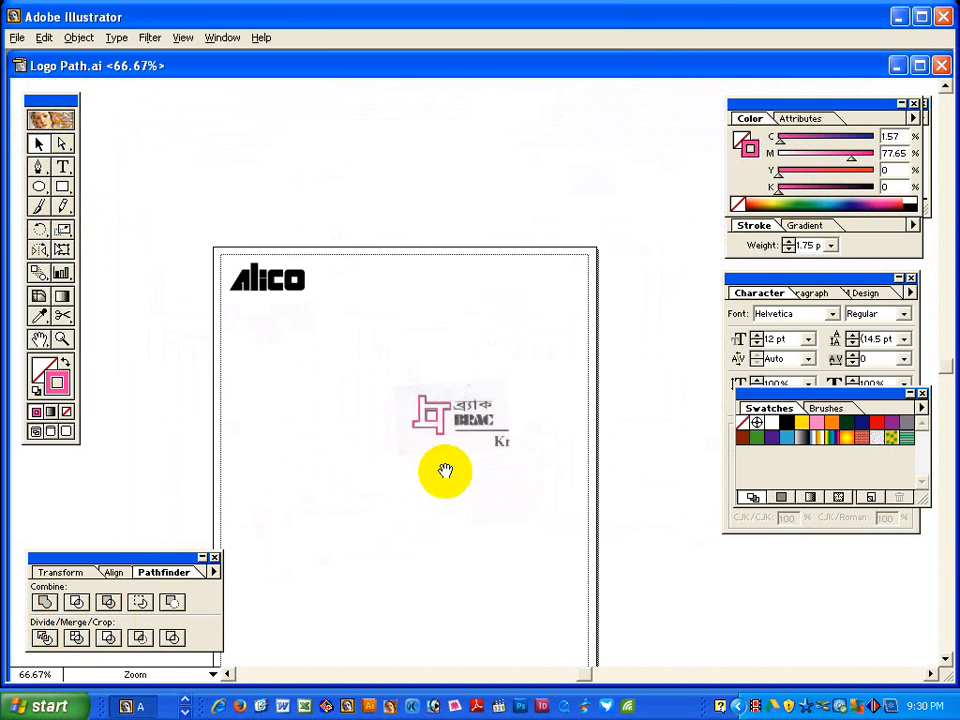
scroll(418, 485, up, 1)
mouse_move(428, 452)
mouse_down()
mouse_move(418, 416)
mouse_move(345, 325)
mouse_up()
click(911, 205)
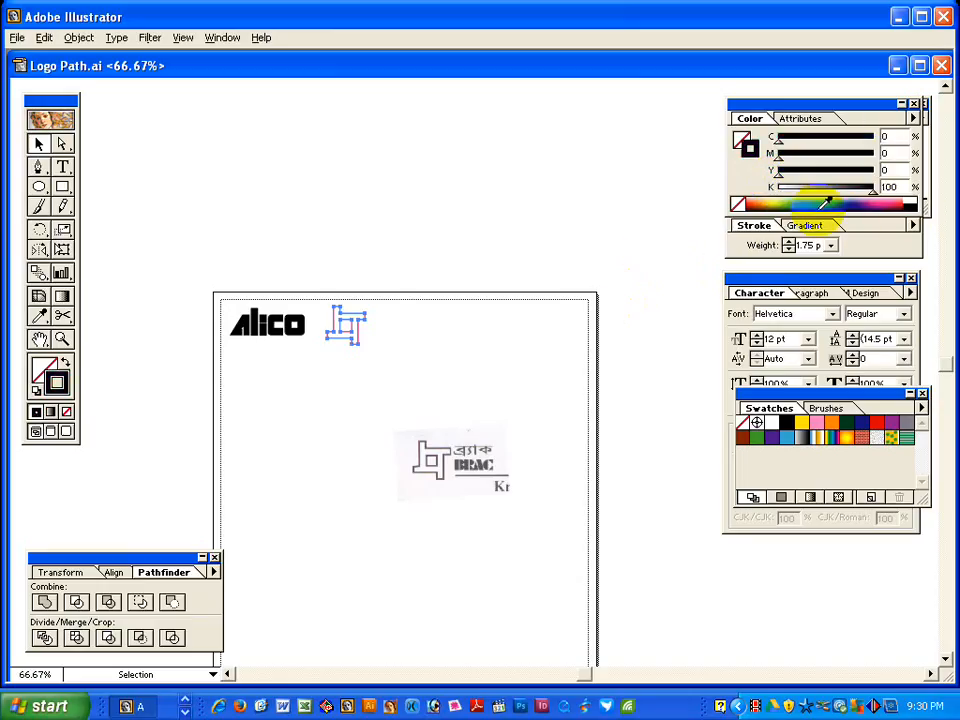
Unlock and delete the placed BRAC scan, and switch to the Logo Scan document in Photoshop.
key(ctrl+alt+2)
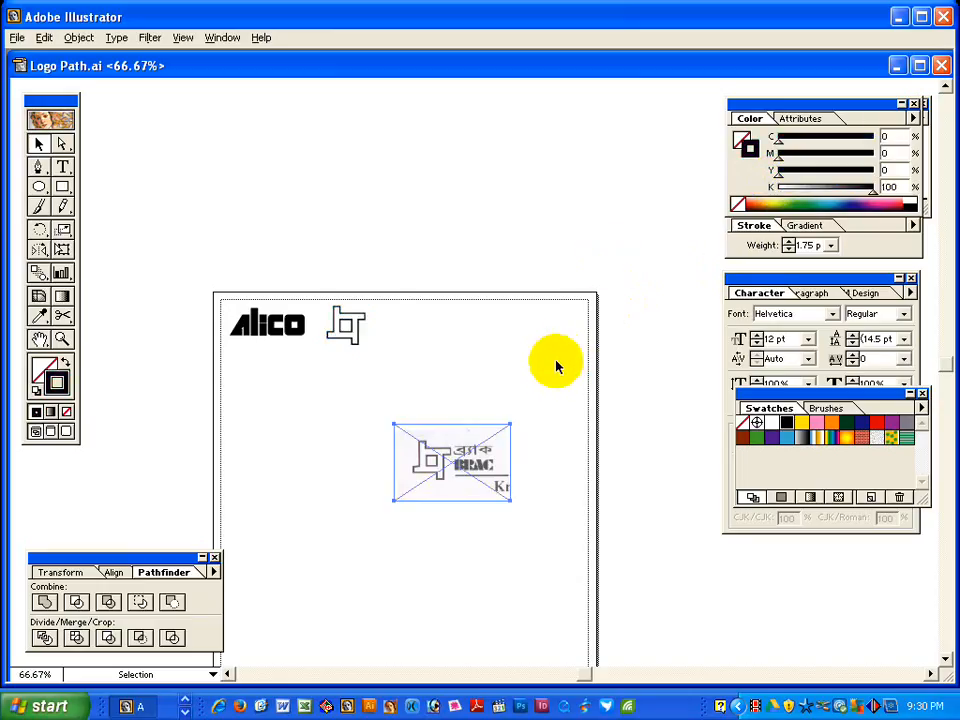
key(Delete)
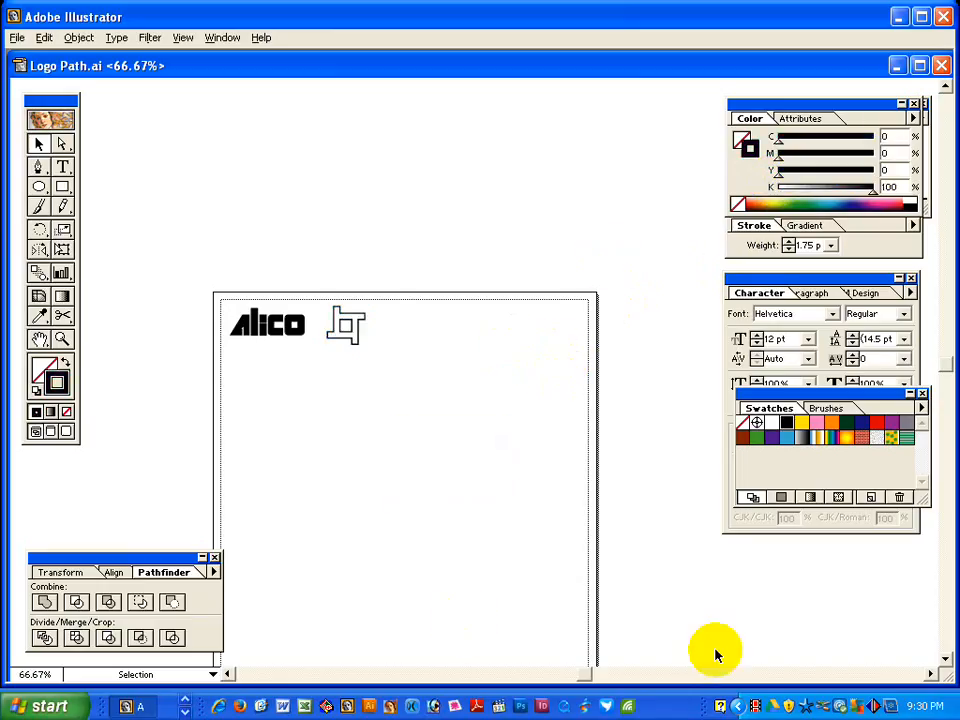
click(898, 16)
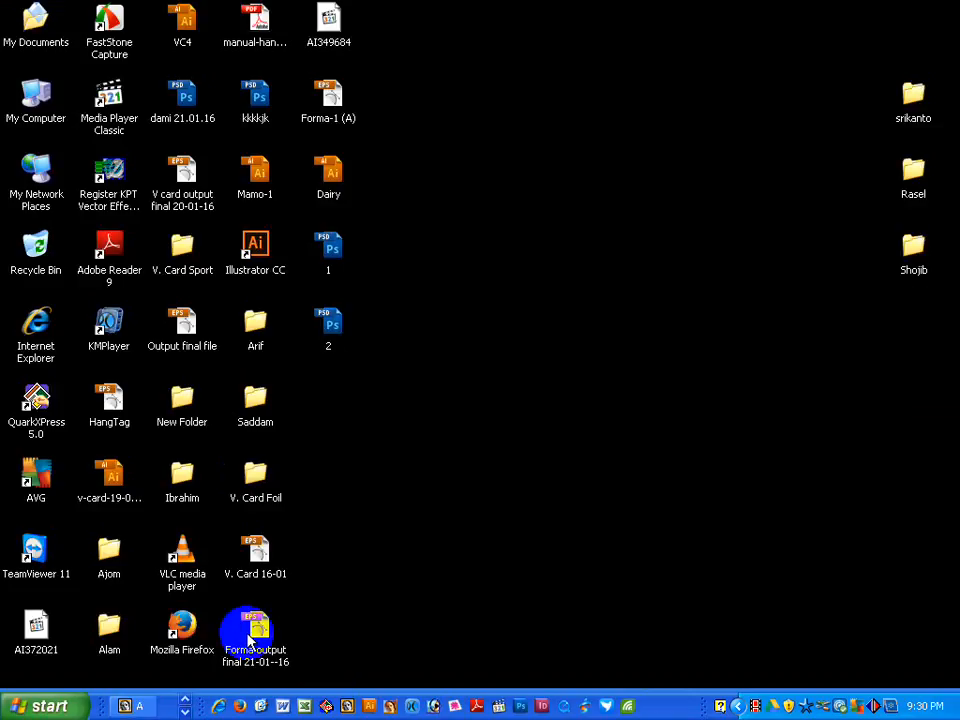
click(432, 708)
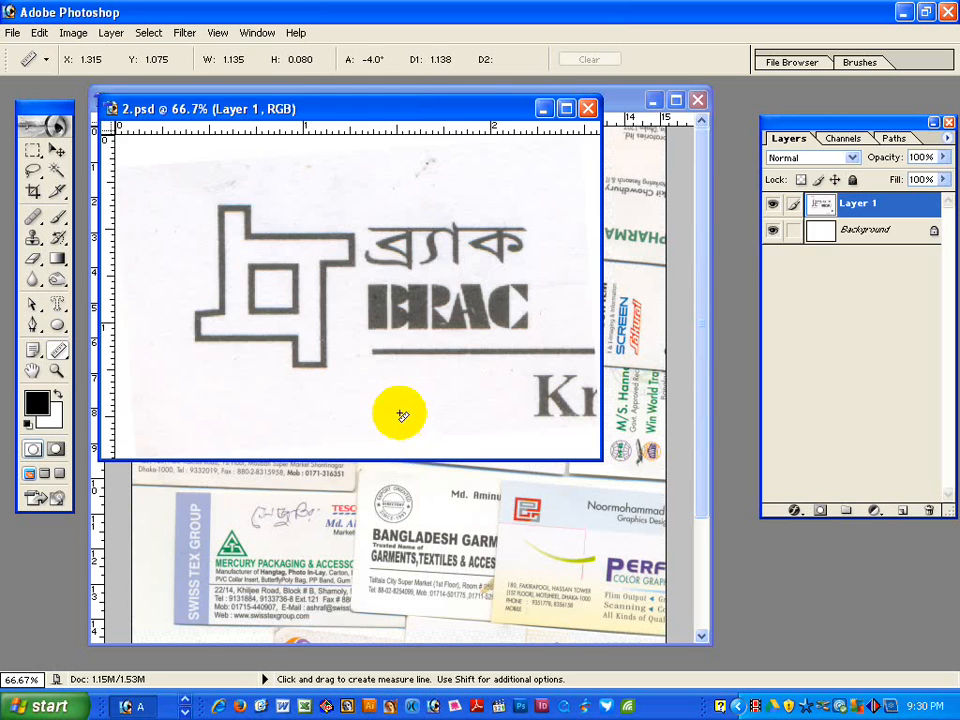
key(ctrl+Tab)
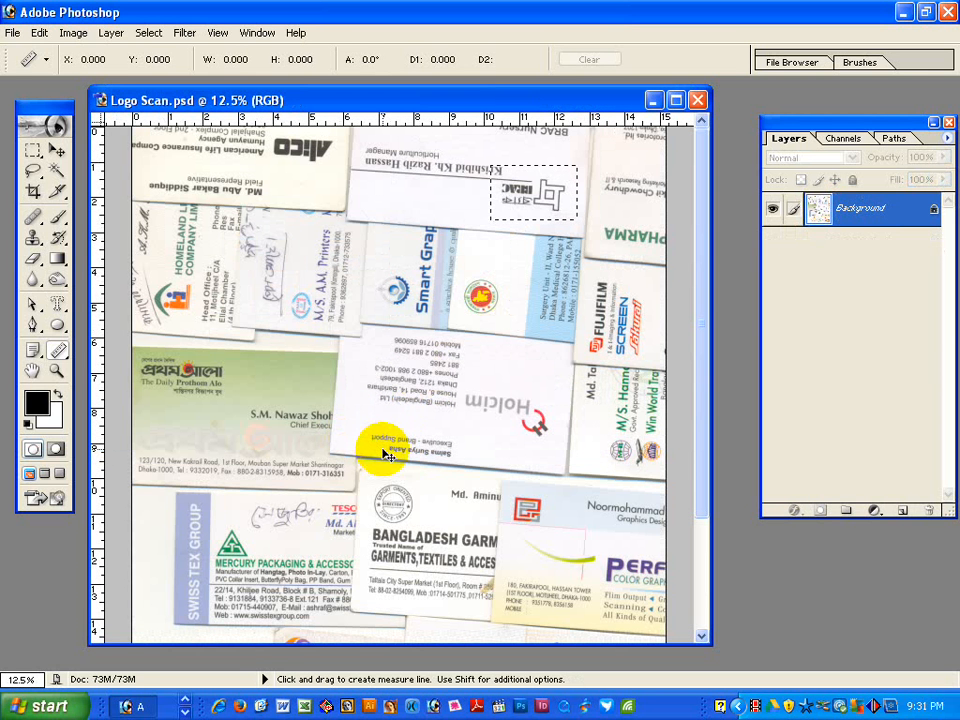
Copy a rectangular selection around the Homeland card's logo and paste it into a new document.
click(33, 150)
click(162, 231)
drag(138, 268, 201, 326)
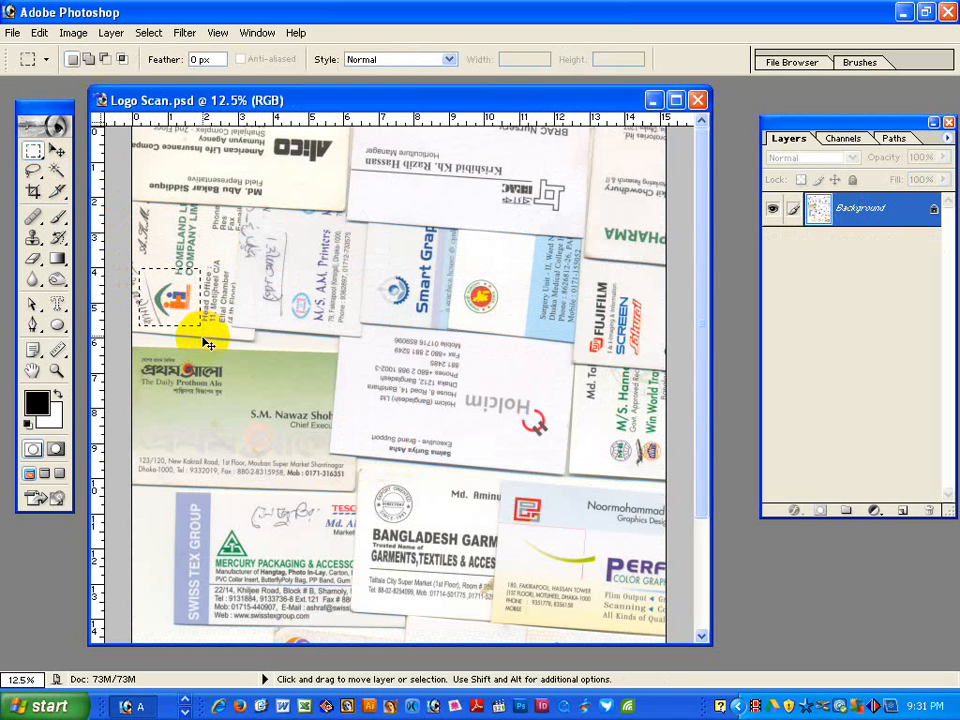
key(ctrl+c)
key(ctrl+n)
key(Return)
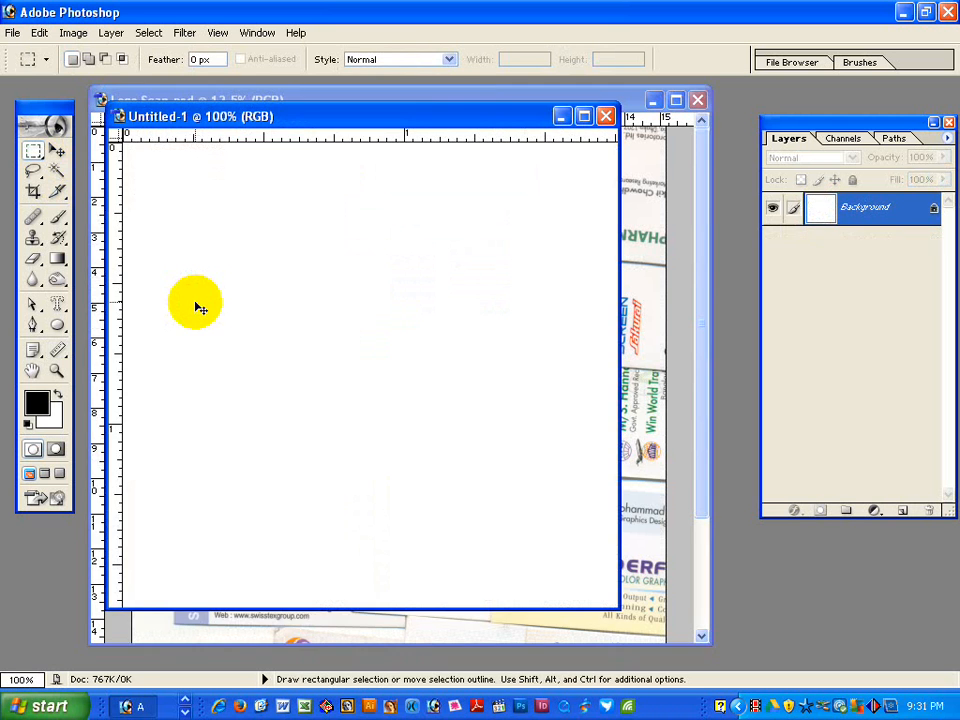
key(ctrl+v)
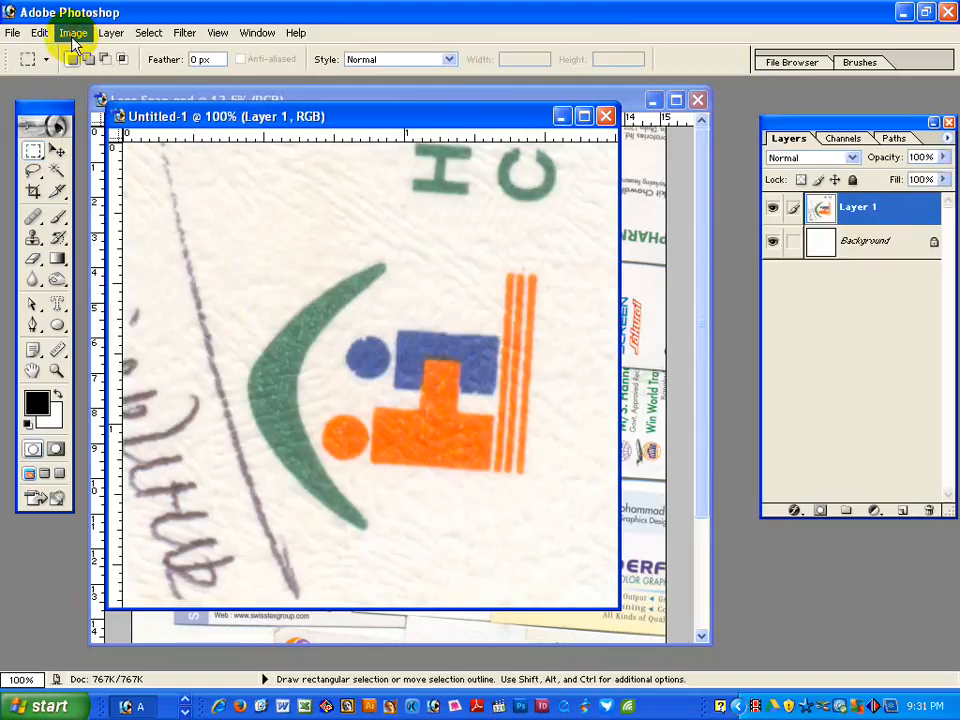
Rotate the new document's canvas 90° clockwise to stand the Homeland logo upright.
click(73, 33)
mouse_move(152, 192)
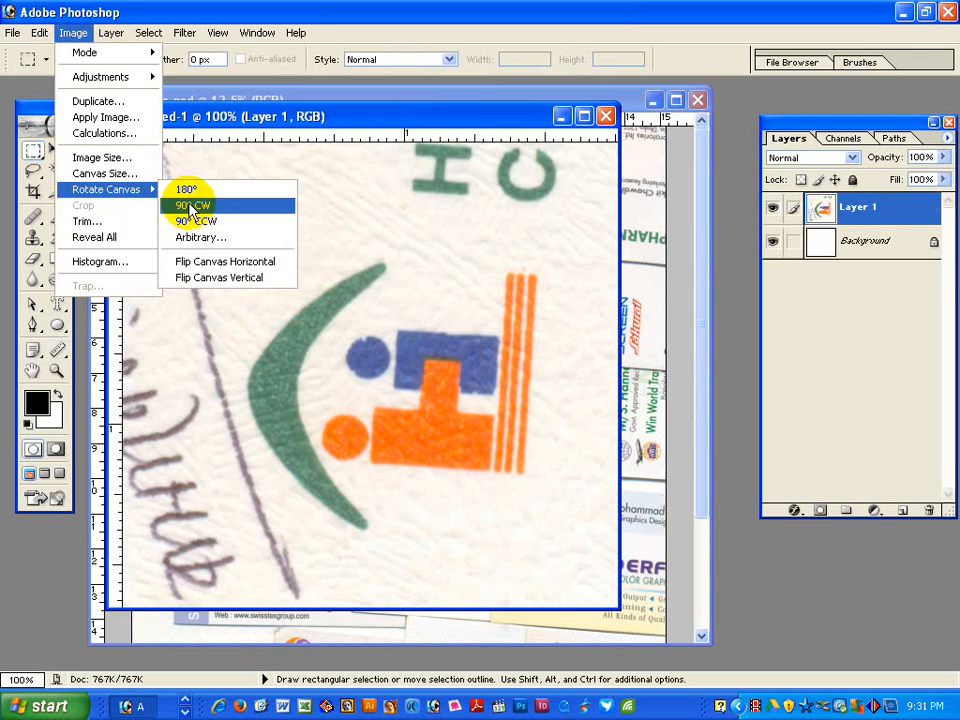
click(190, 210)
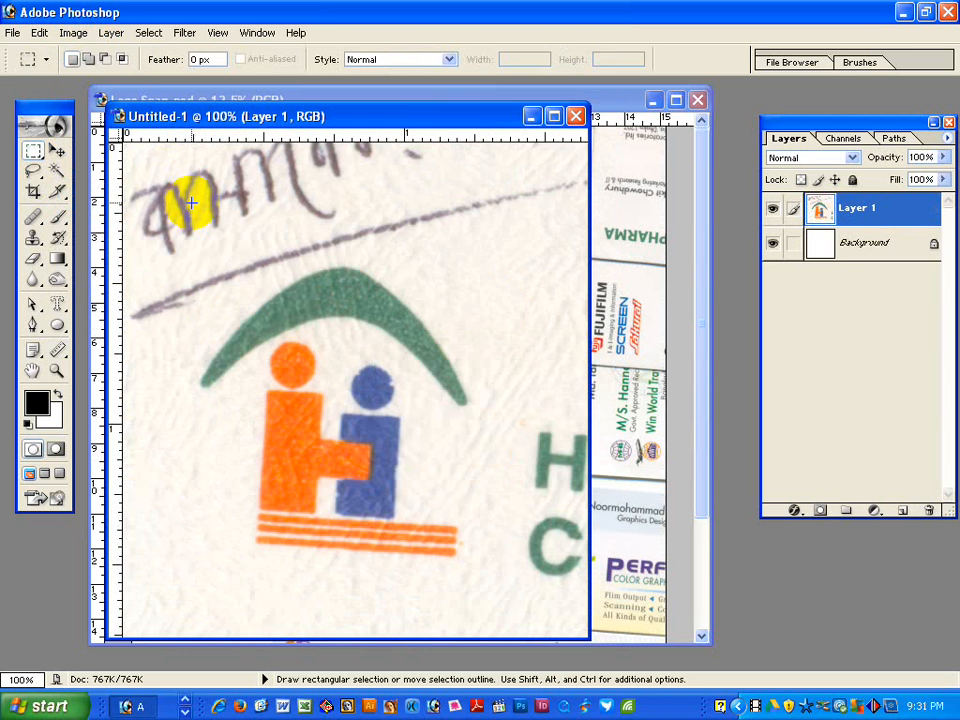
Measure the slope along the lowest orange stripe and straighten the canvas with an arbitrary rotation by that angle.
click(58, 351)
key(ctrl+space)
drag(231, 431, 512, 598)
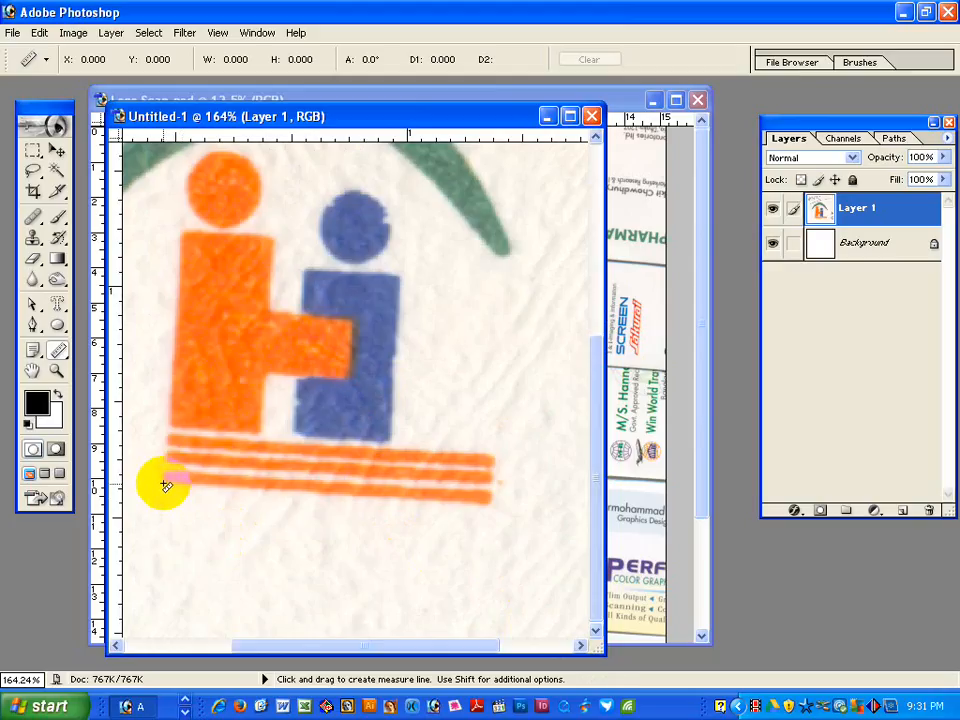
drag(164, 484, 500, 510)
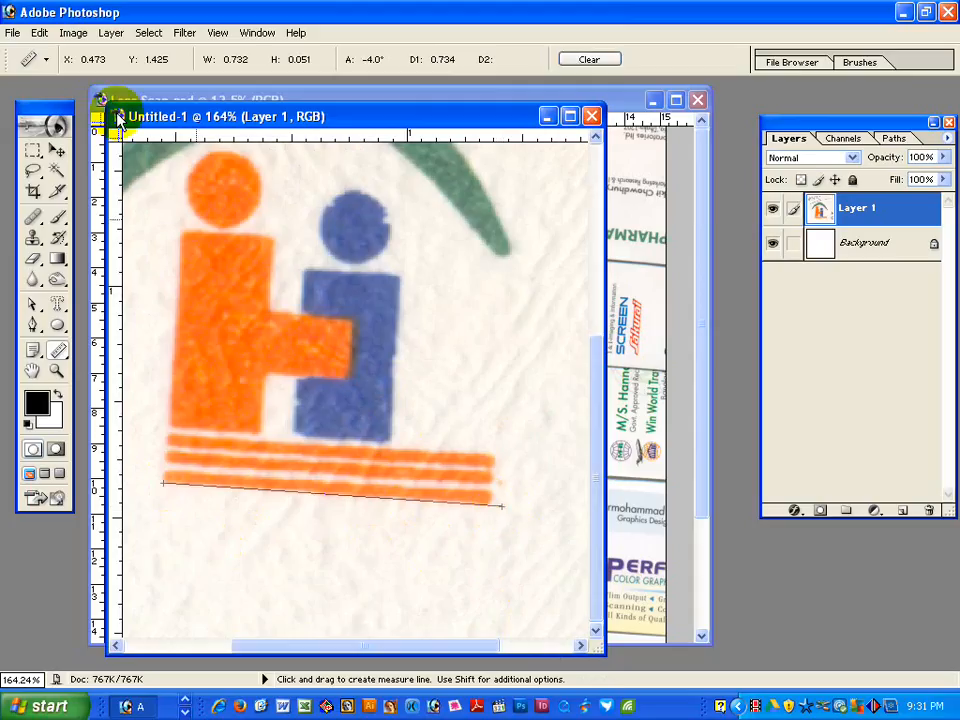
click(73, 33)
mouse_move(107, 189)
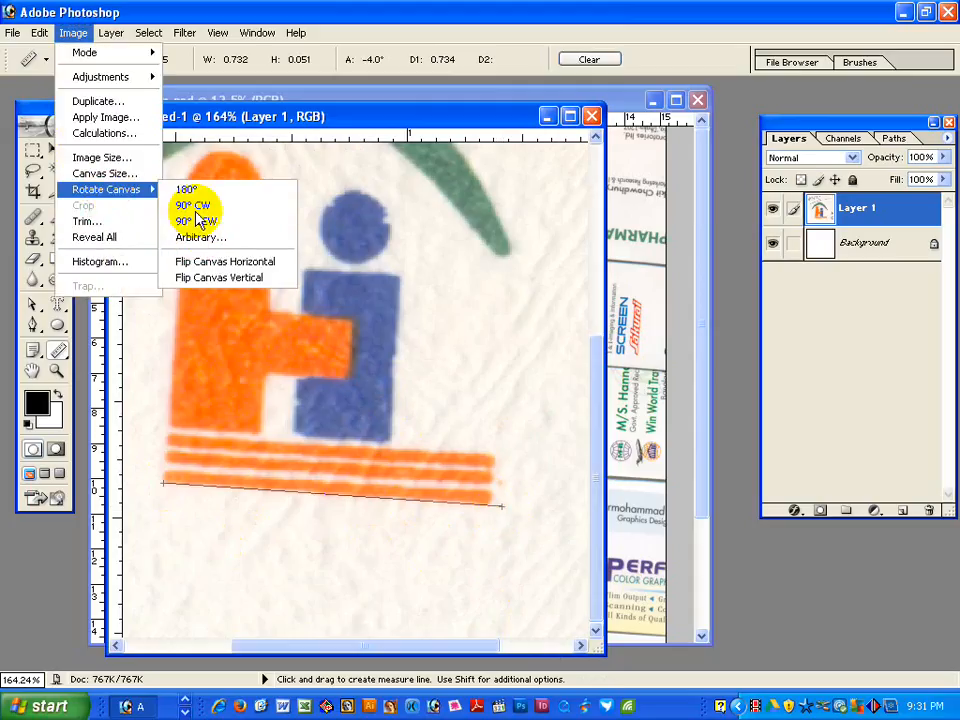
click(199, 238)
click(565, 346)
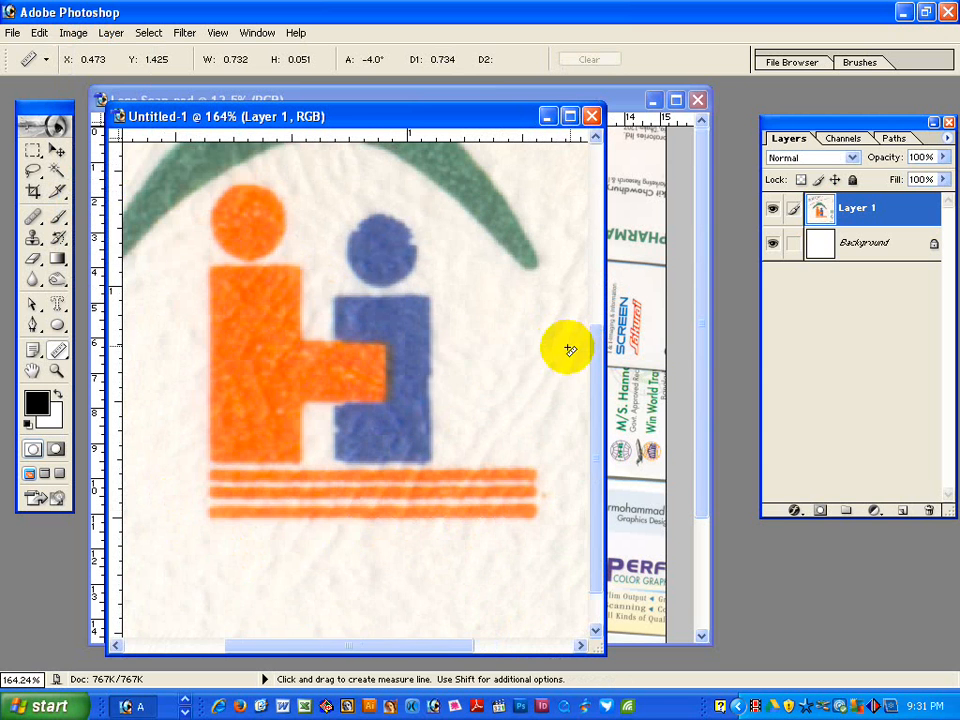
Check the straightened logo against a horizontal guide under the lowest orange stripe, and remove the guide.
alt+click(465, 431)
click(57, 152)
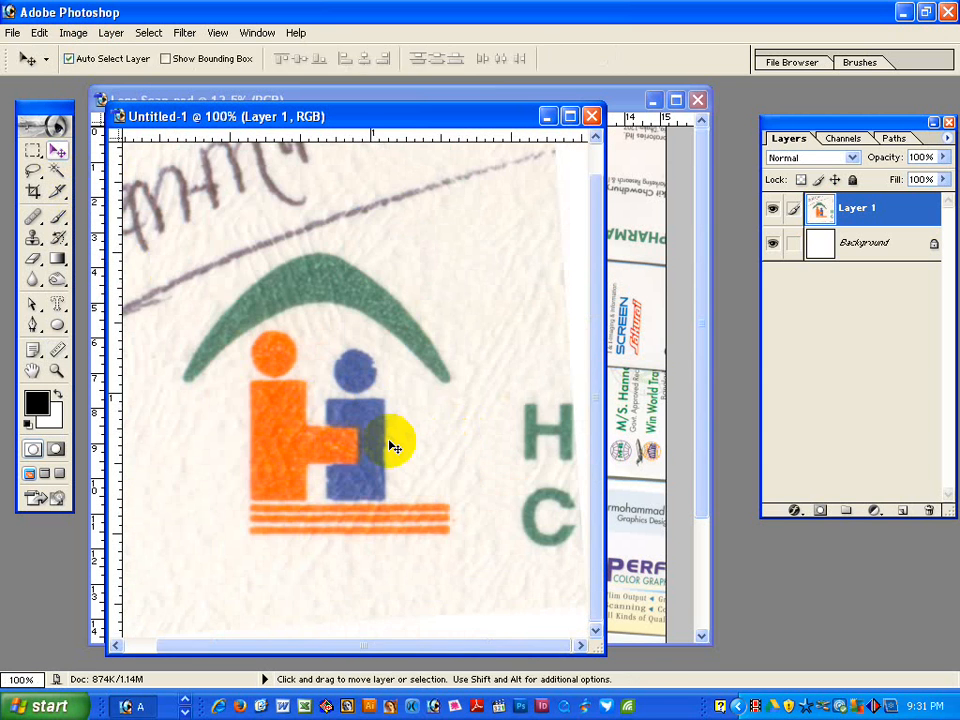
drag(390, 140, 404, 536)
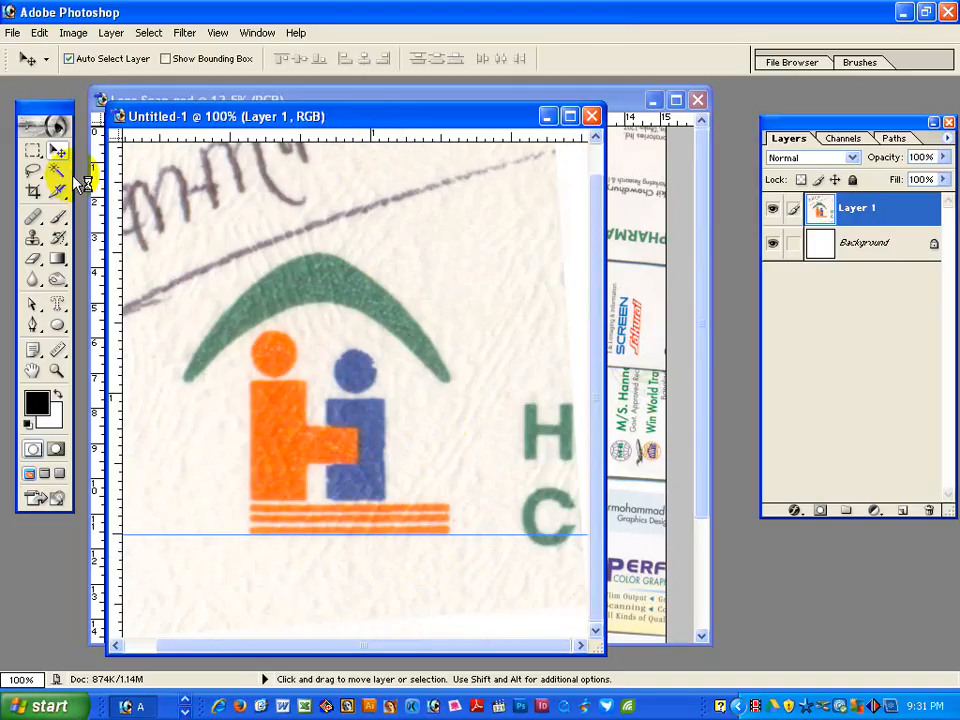
drag(470, 536, 505, 714)
Save the straightened logo document to the Desktop in Photoshop format under the file name 3.
key(ctrl+s)
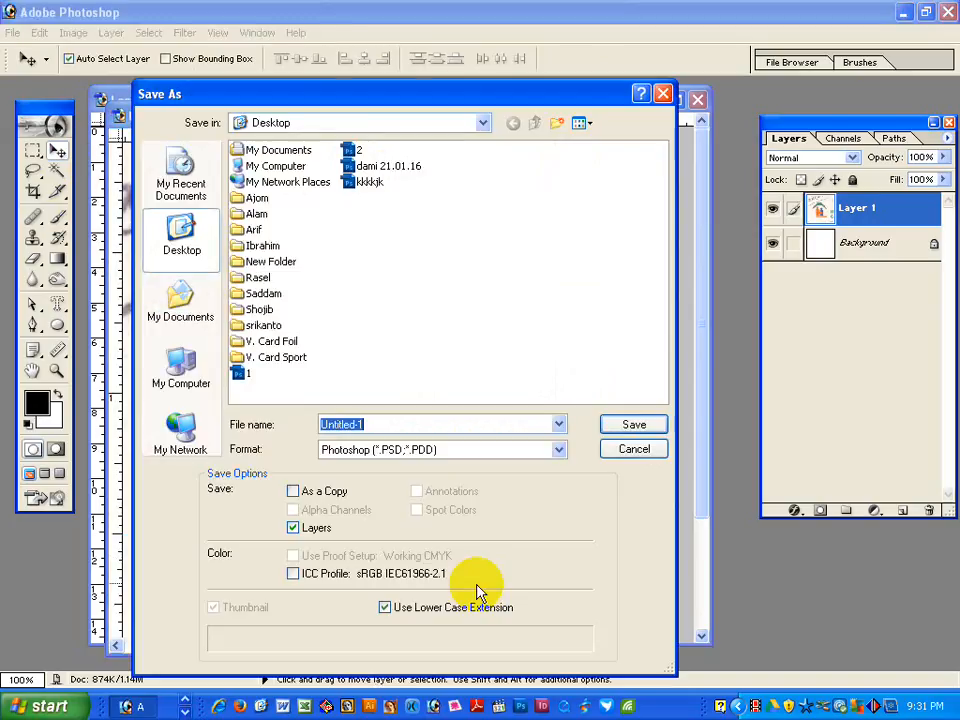
text(3)
click(625, 423)
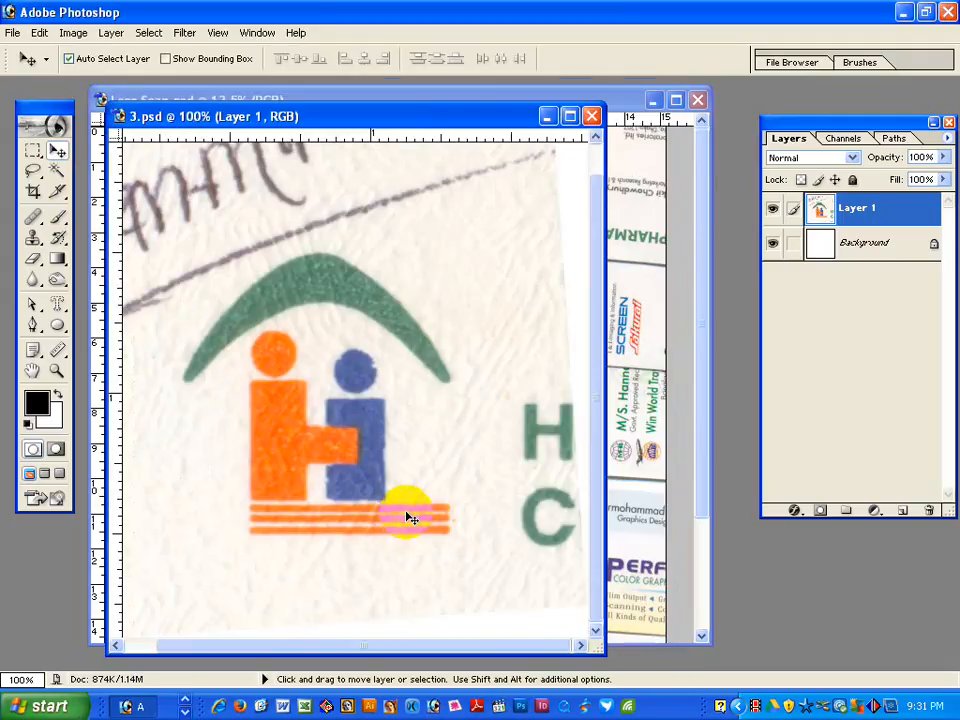
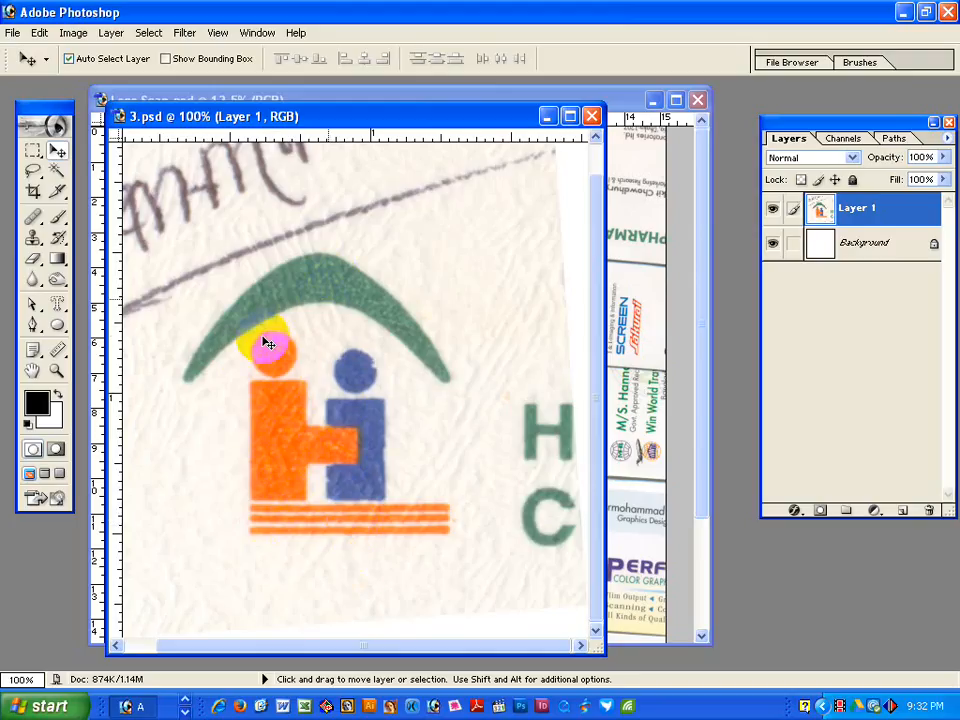
Start a Pen path with a smooth anchor on the green roof's inner edge, just left of the arch's crown.
click(33, 325)
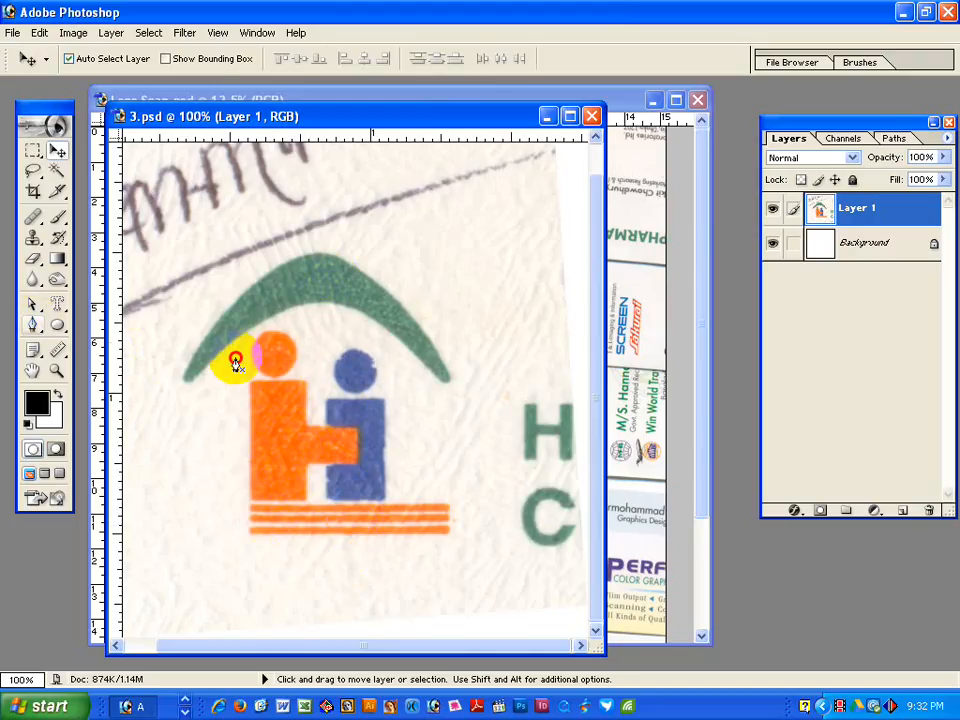
key(ctrl+space)
click(289, 366)
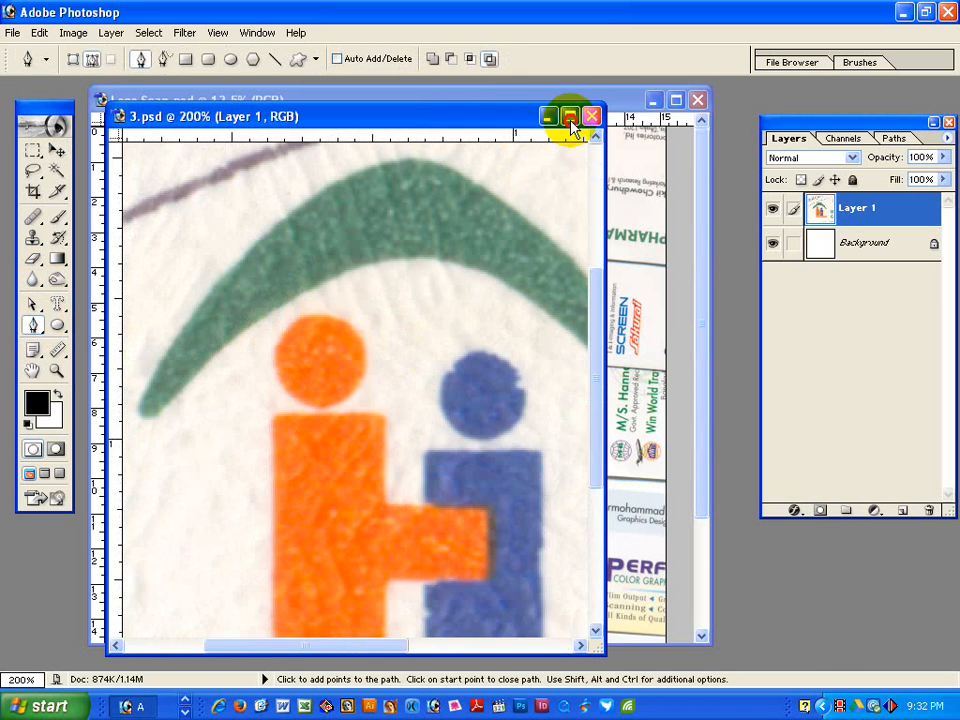
click(567, 116)
ctrl+click(249, 332)
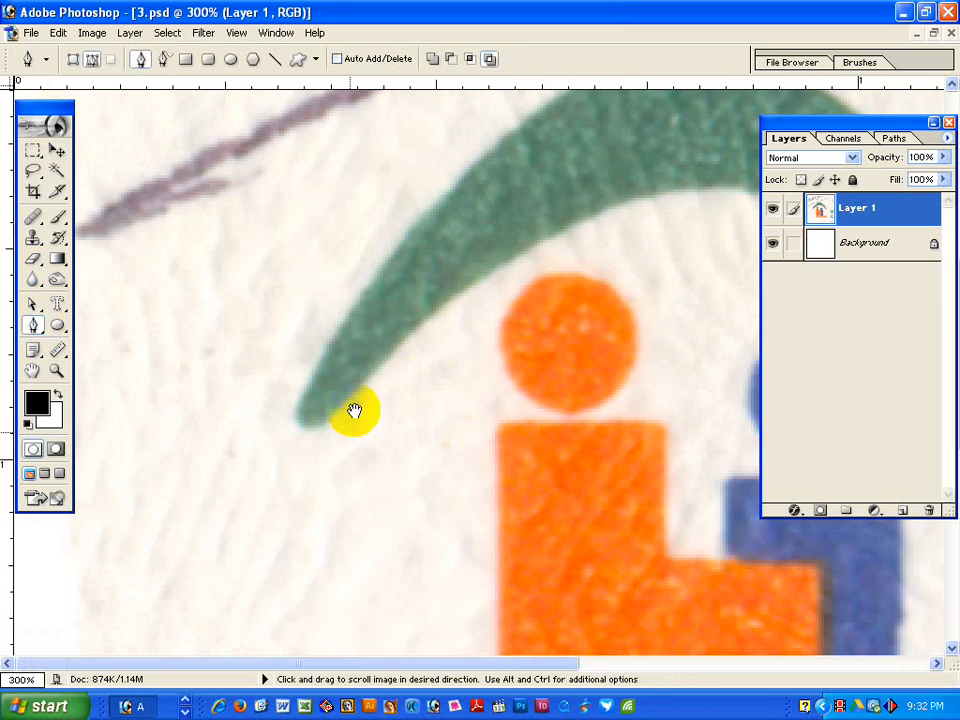
drag(350, 411, 272, 456)
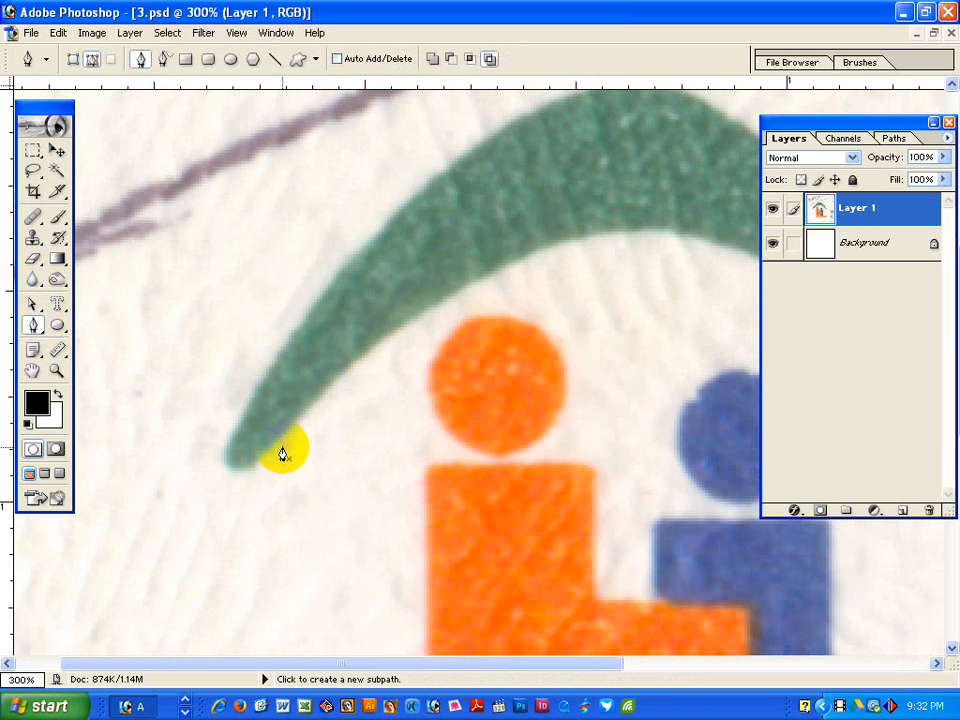
ctrl+click(424, 391)
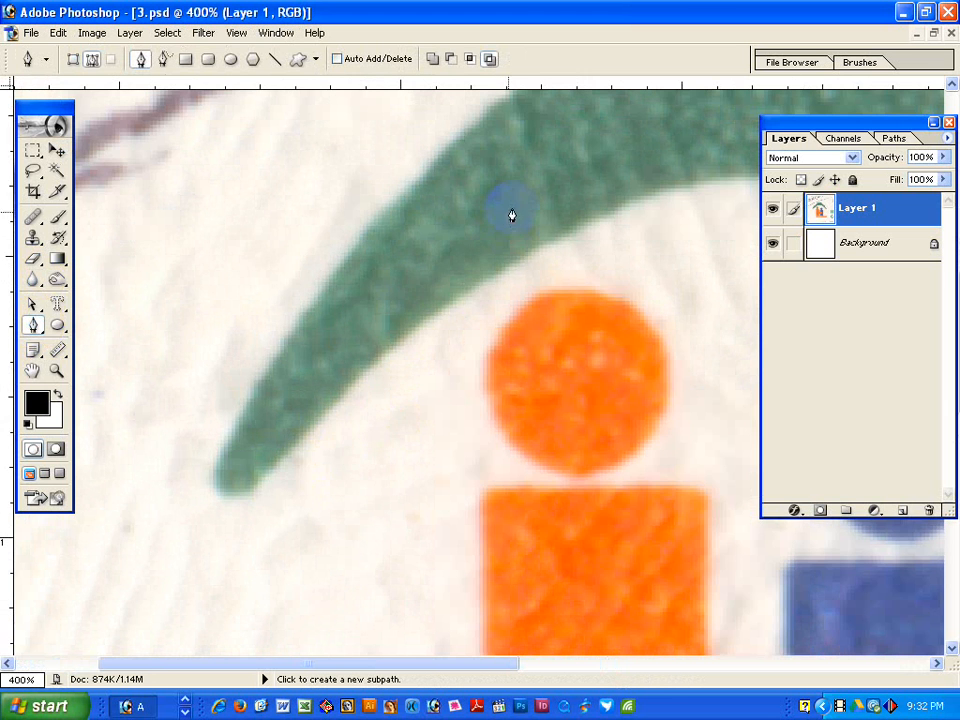
ctrl+alt+click(351, 480)
drag(314, 455, 234, 488)
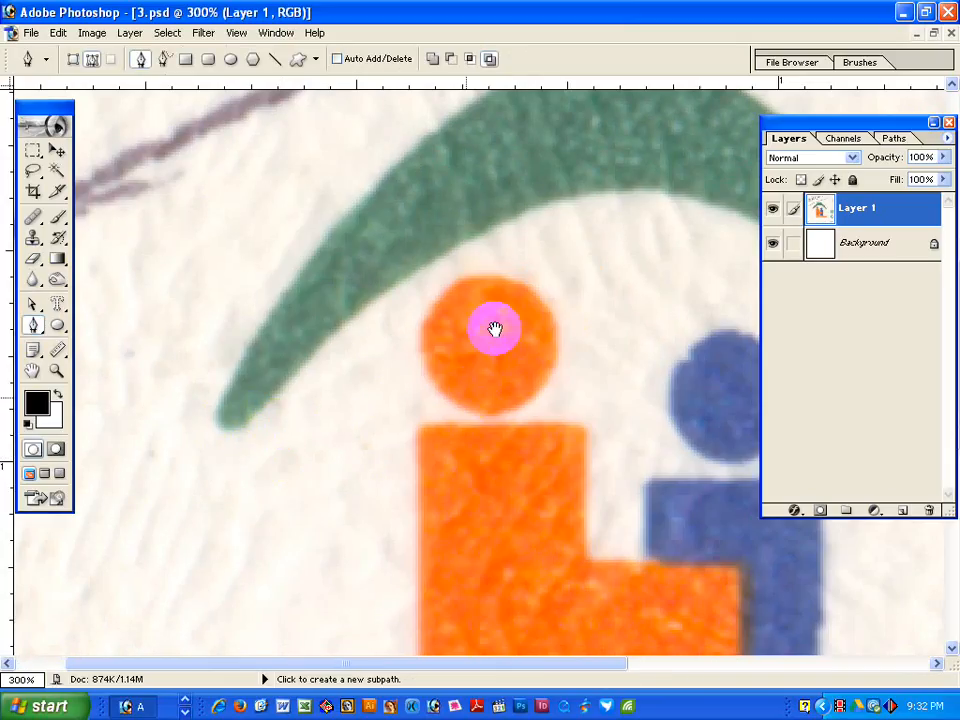
drag(495, 328, 364, 403)
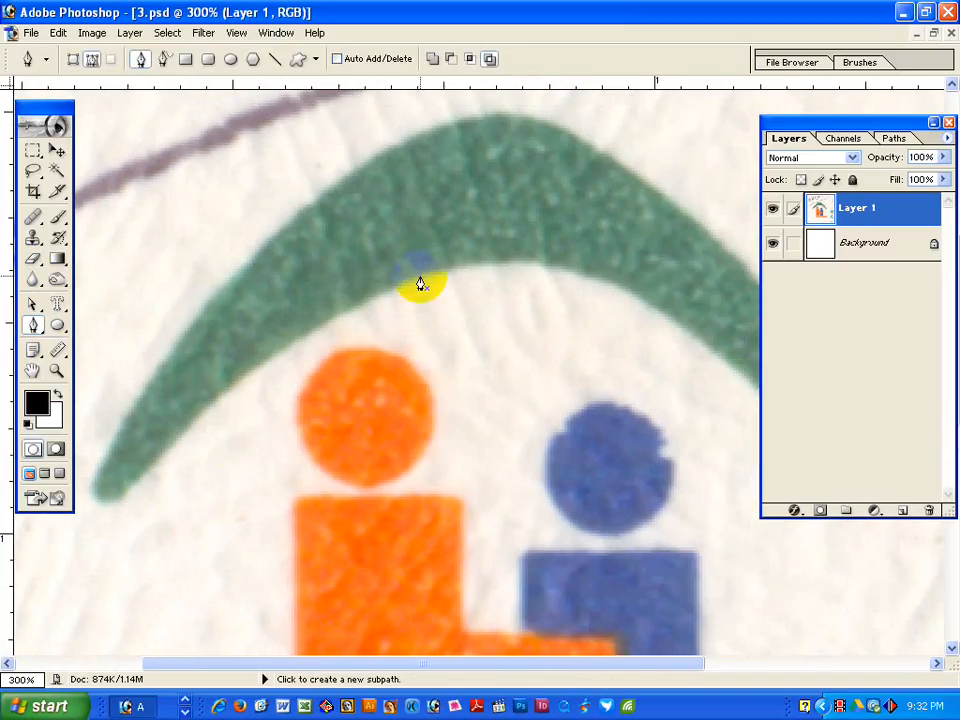
click(395, 288)
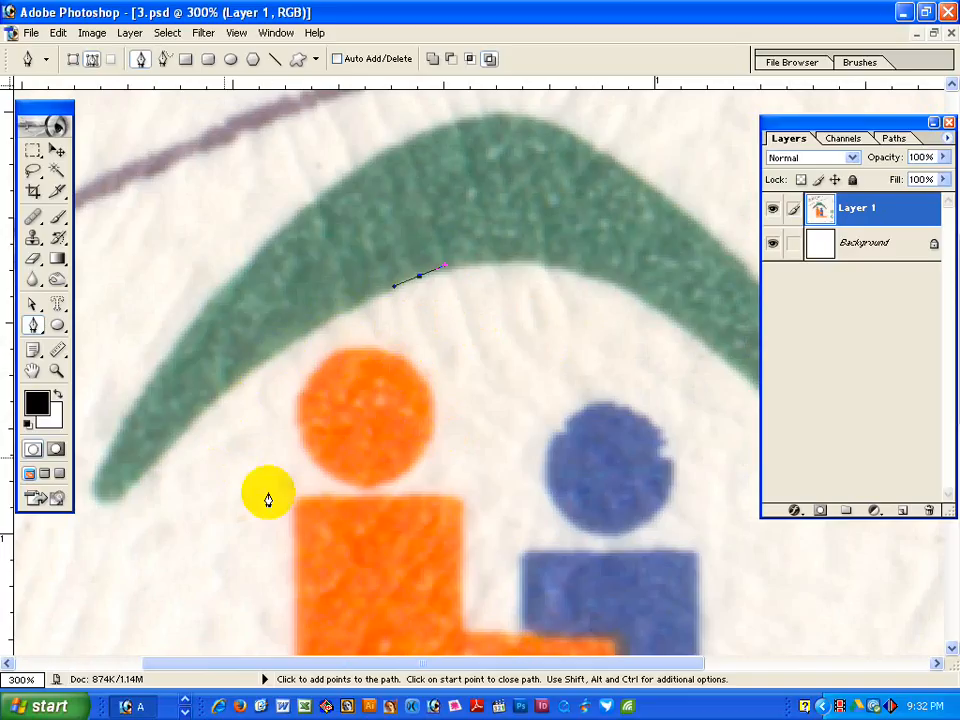
Trace the roof's left inner edge, round its left tip, and follow the outer edge up to near the peak.
key(space)
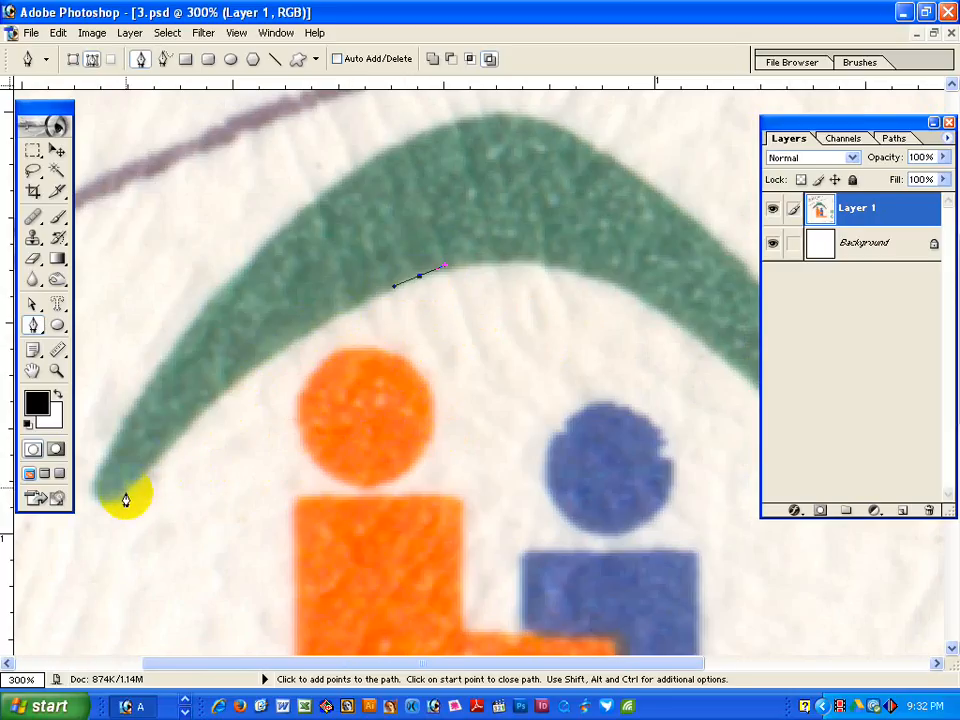
drag(122, 494, 266, 330)
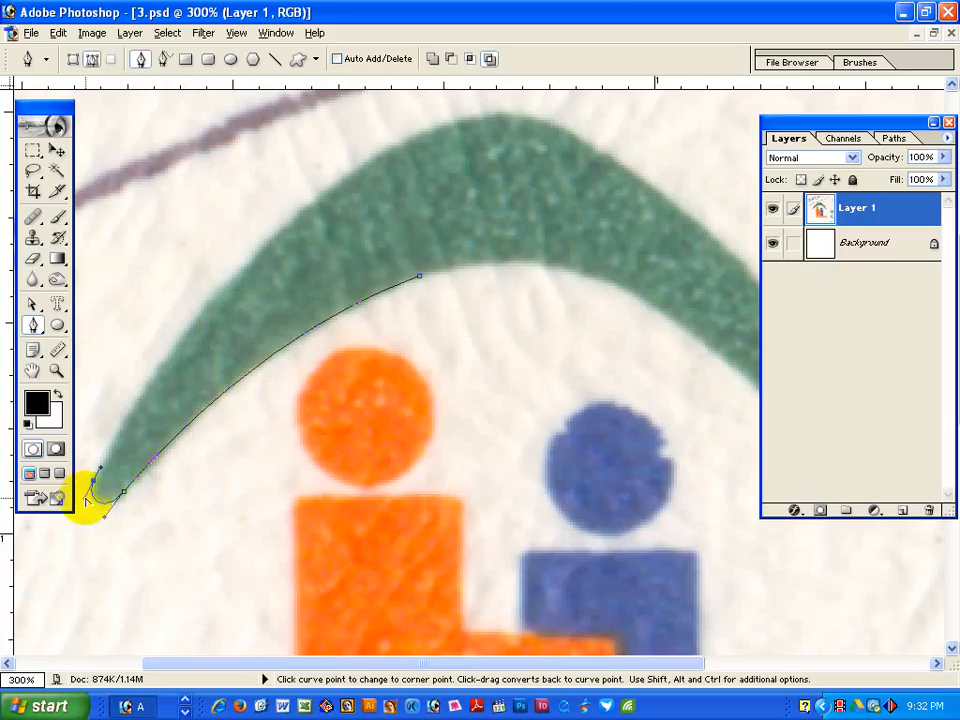
drag(105, 521, 105, 519)
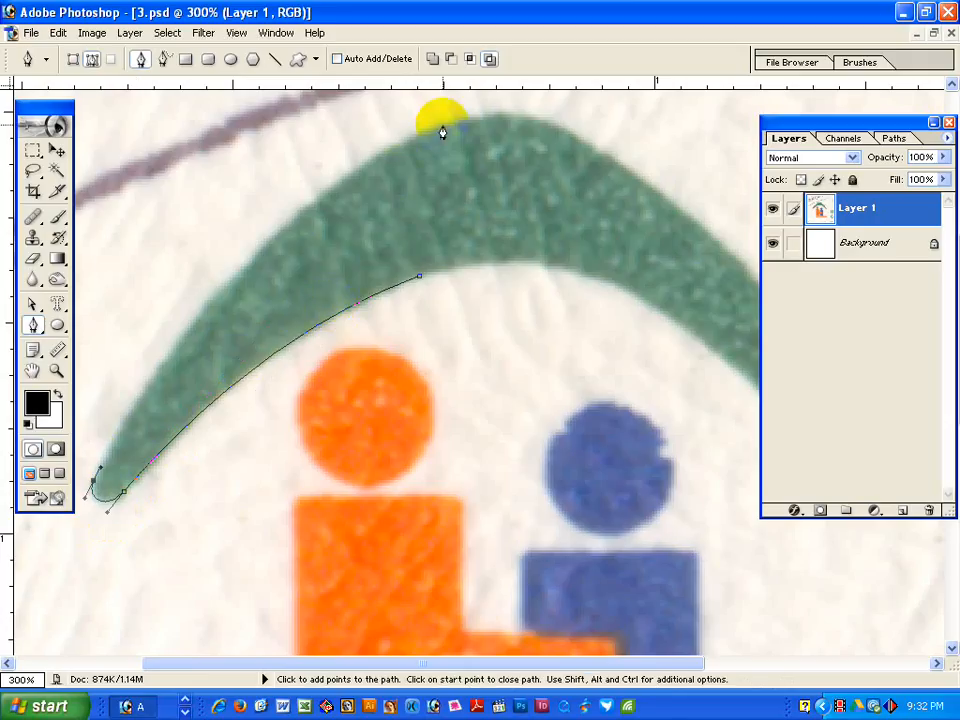
drag(437, 125, 224, 217)
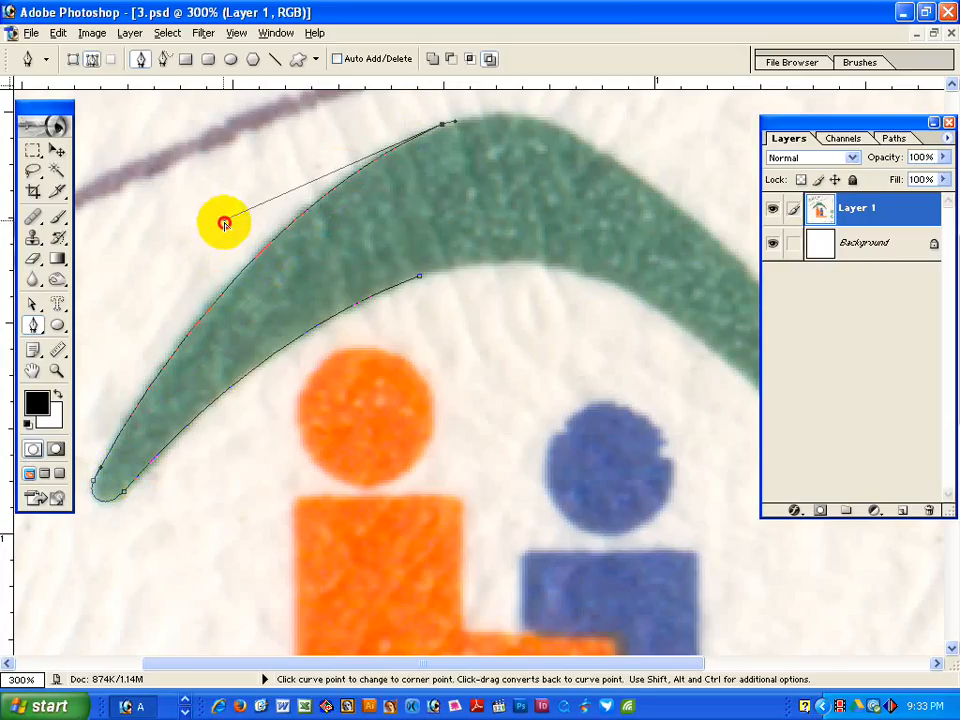
drag(224, 223, 225, 216)
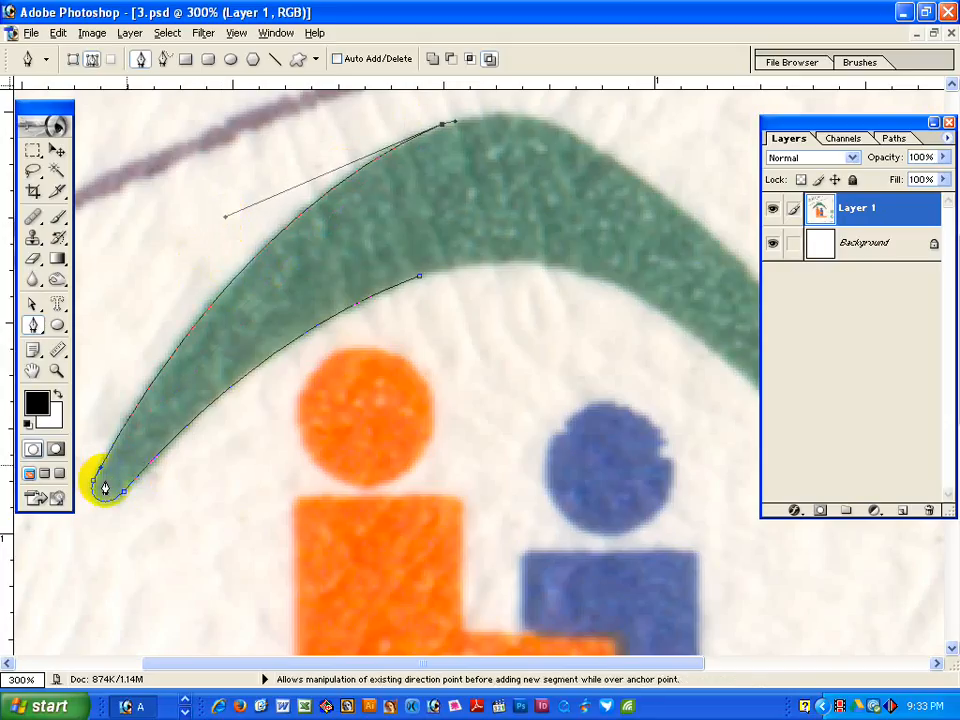
click(107, 466)
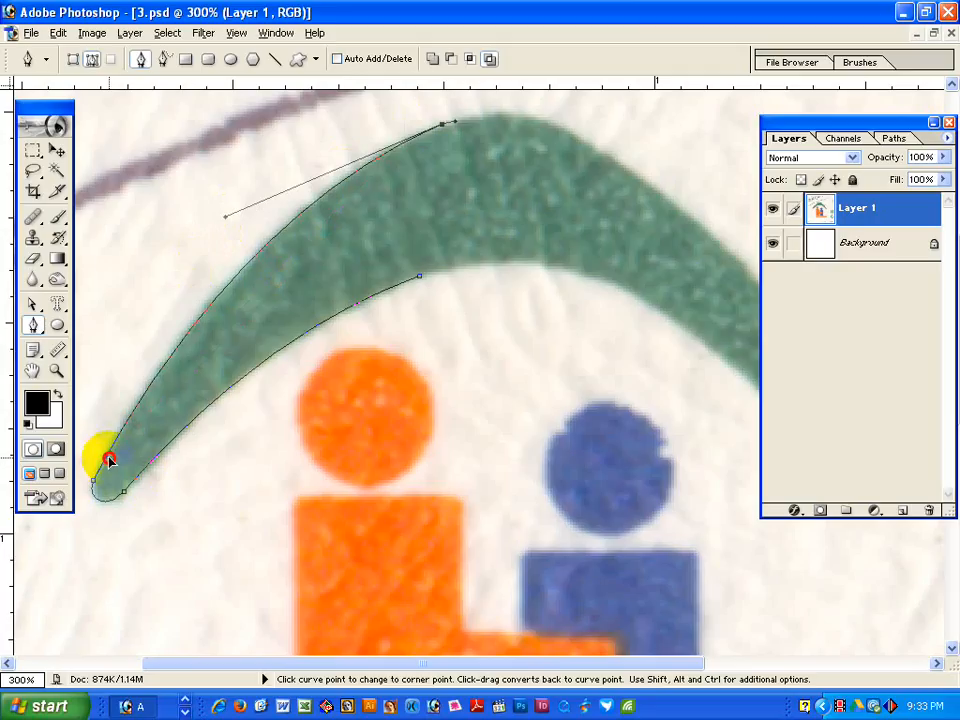
Continue the path over the roof's peak and down the right outer slope to the right tip.
key(space)
drag(426, 236, 316, 290)
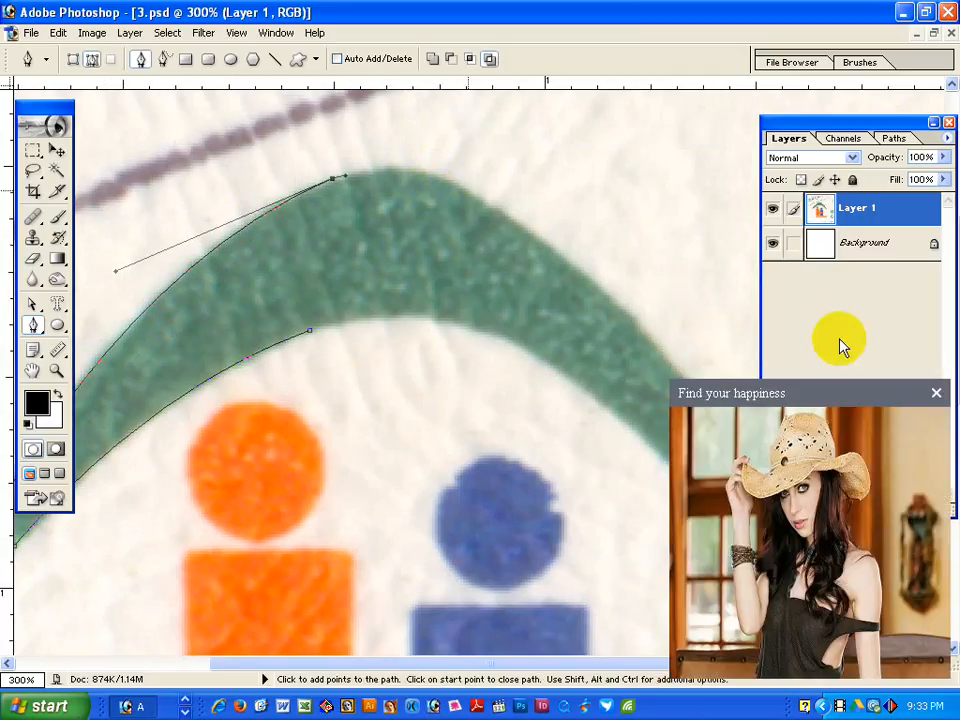
click(936, 393)
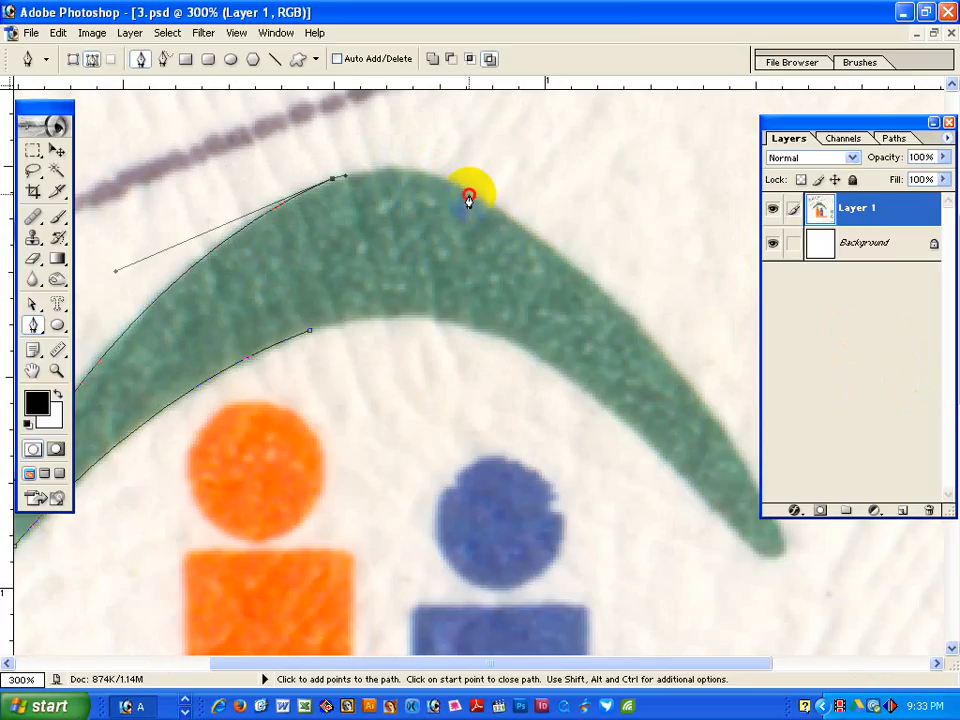
drag(469, 198, 419, 156)
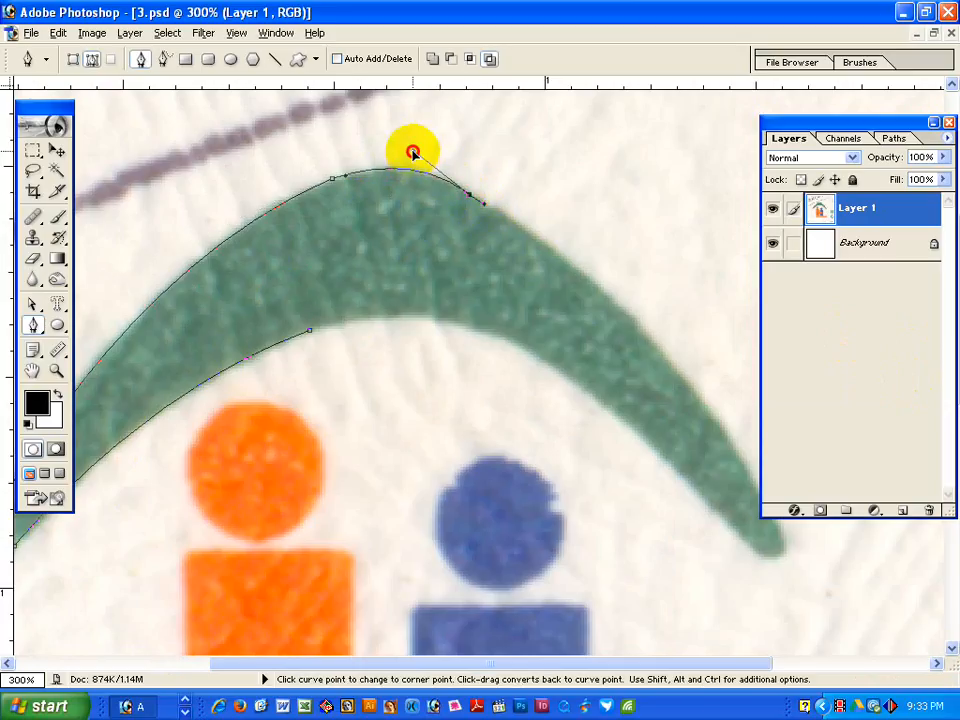
drag(521, 282, 335, 239)
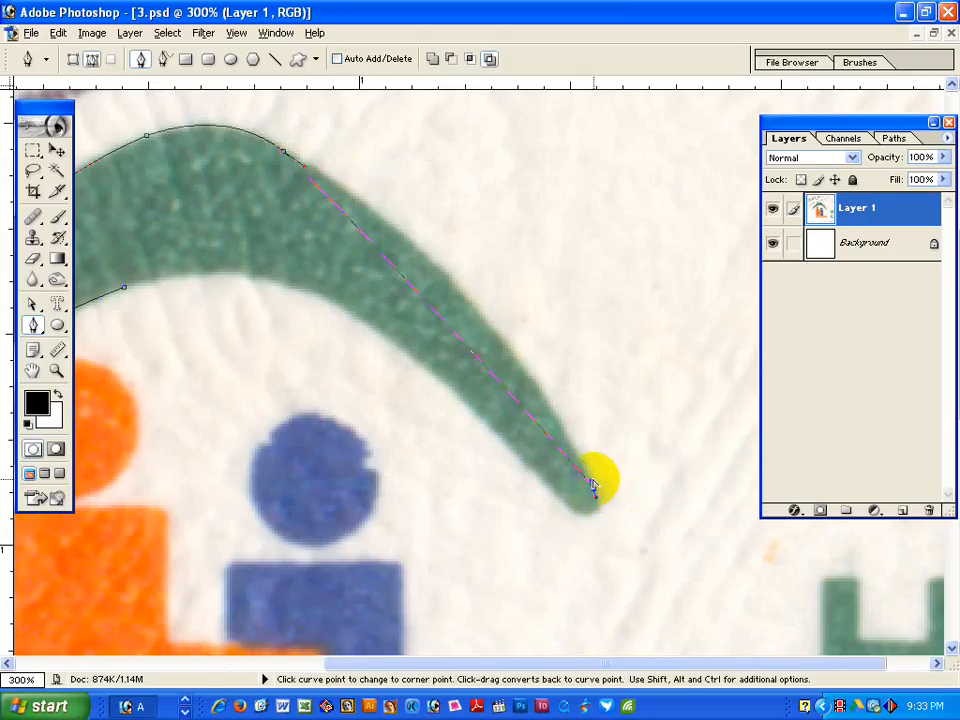
drag(591, 482, 505, 287)
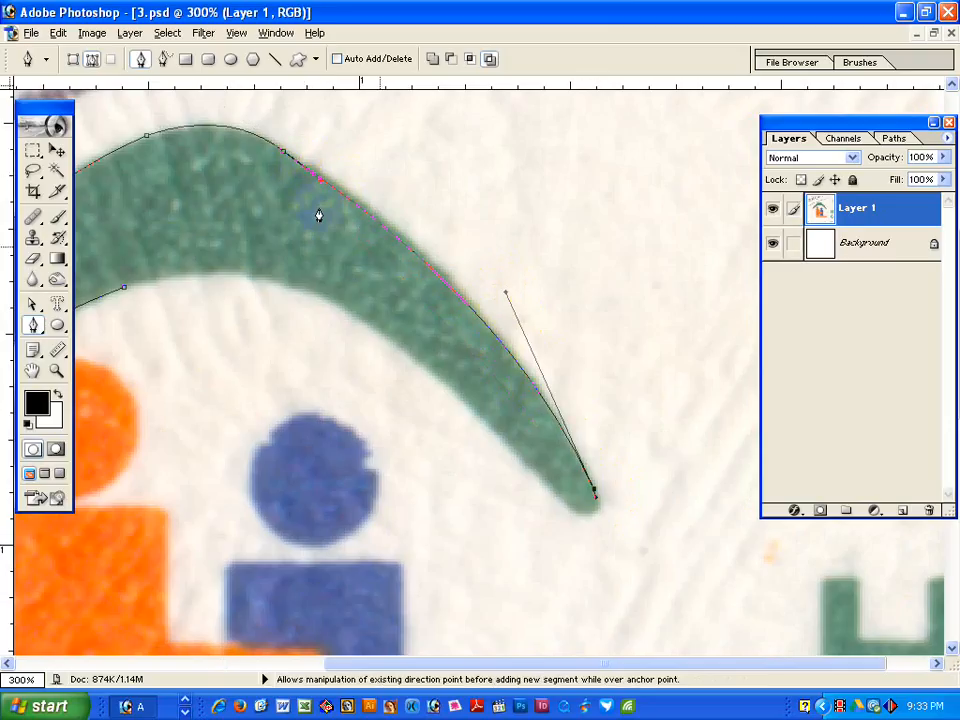
Adjust the anchors and direction handles so the path fits the roof's peak and right outer slope.
drag(284, 153, 215, 104)
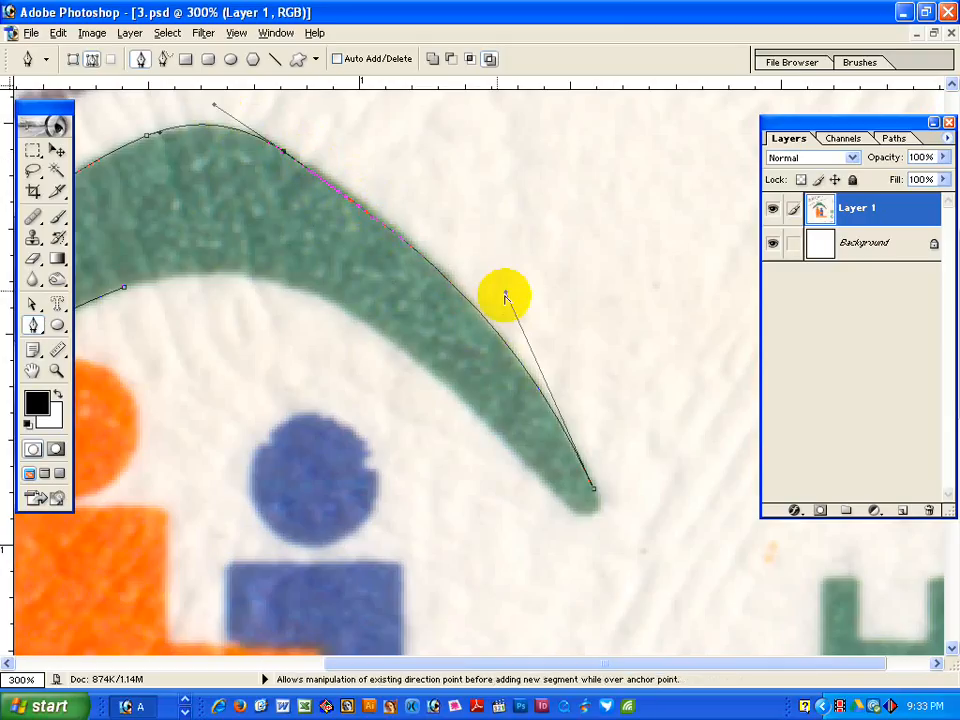
drag(506, 293, 492, 285)
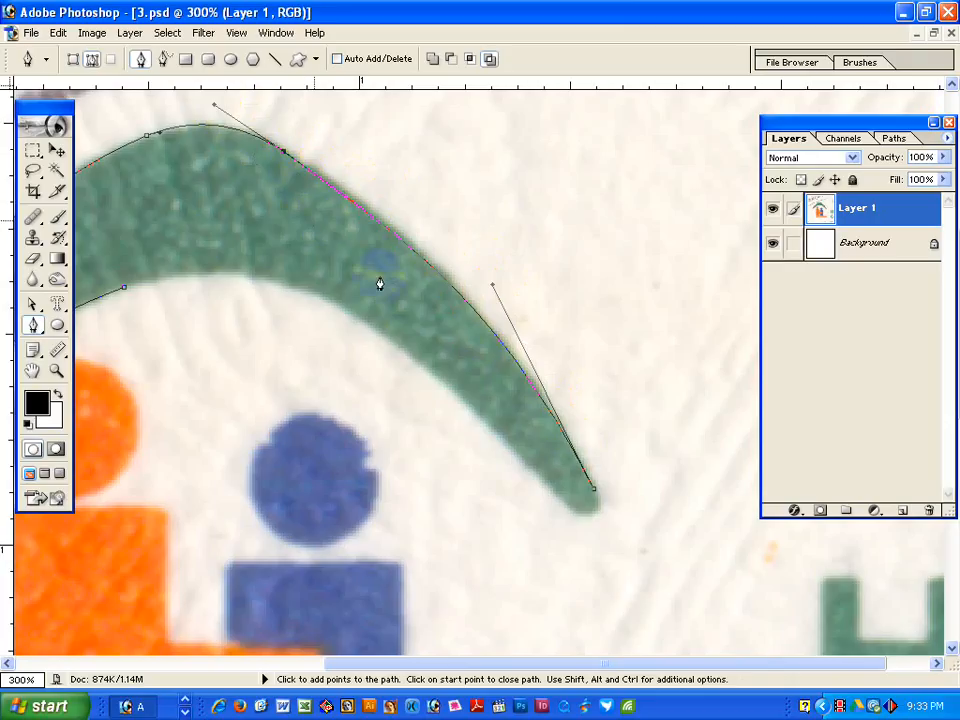
click(158, 132)
click(147, 137)
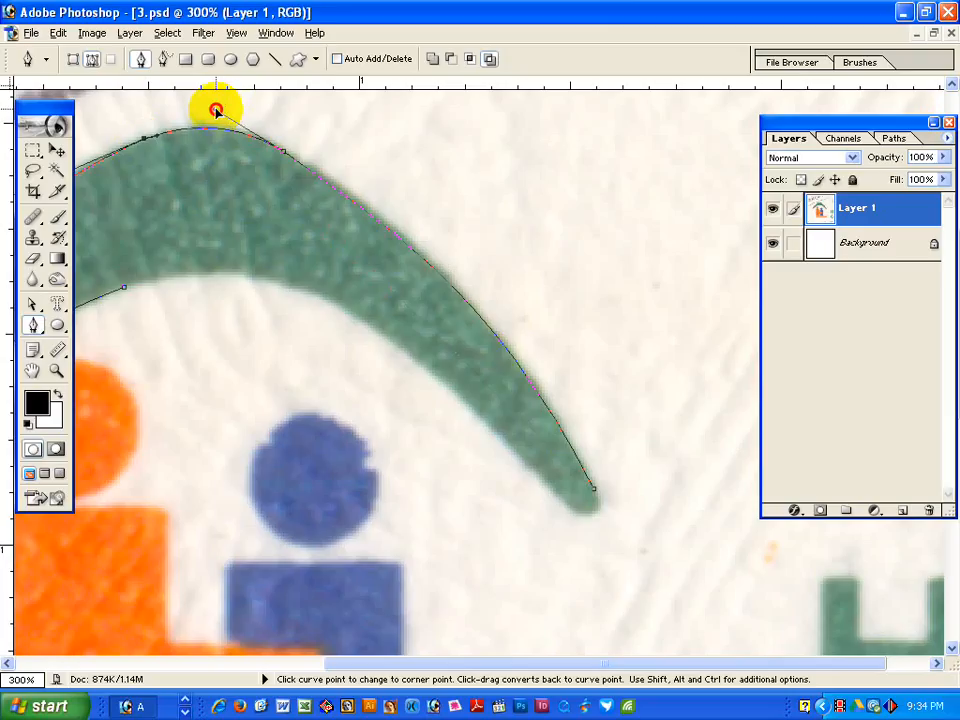
Trace around the roof's right tip and along its right inner edge to an anchor just right of the arch's crown.
click(557, 497)
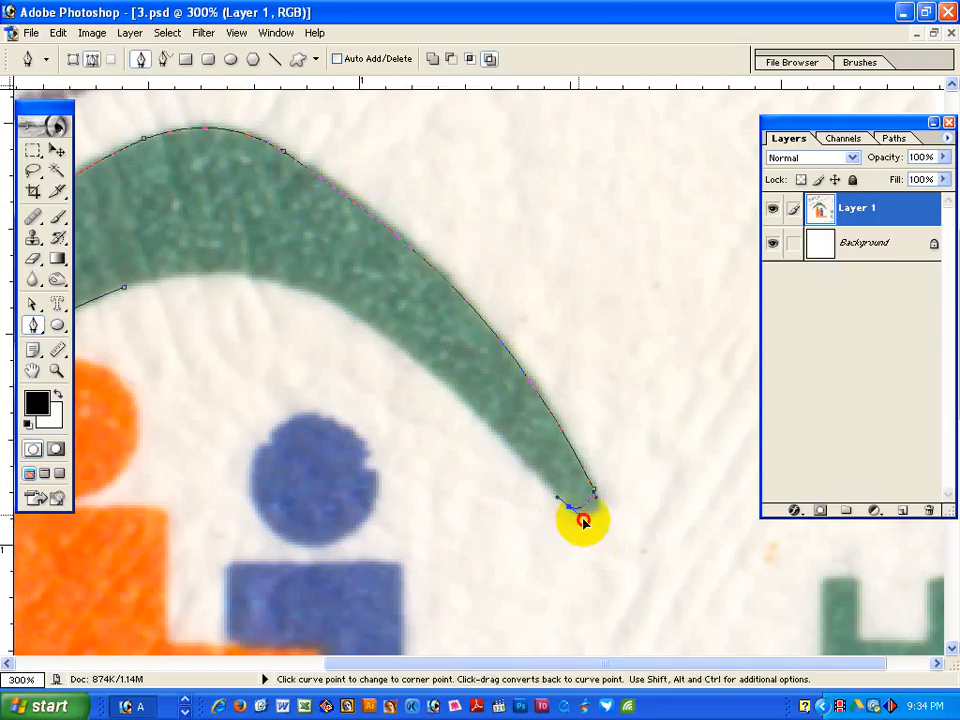
drag(589, 525, 609, 512)
drag(310, 322, 390, 289)
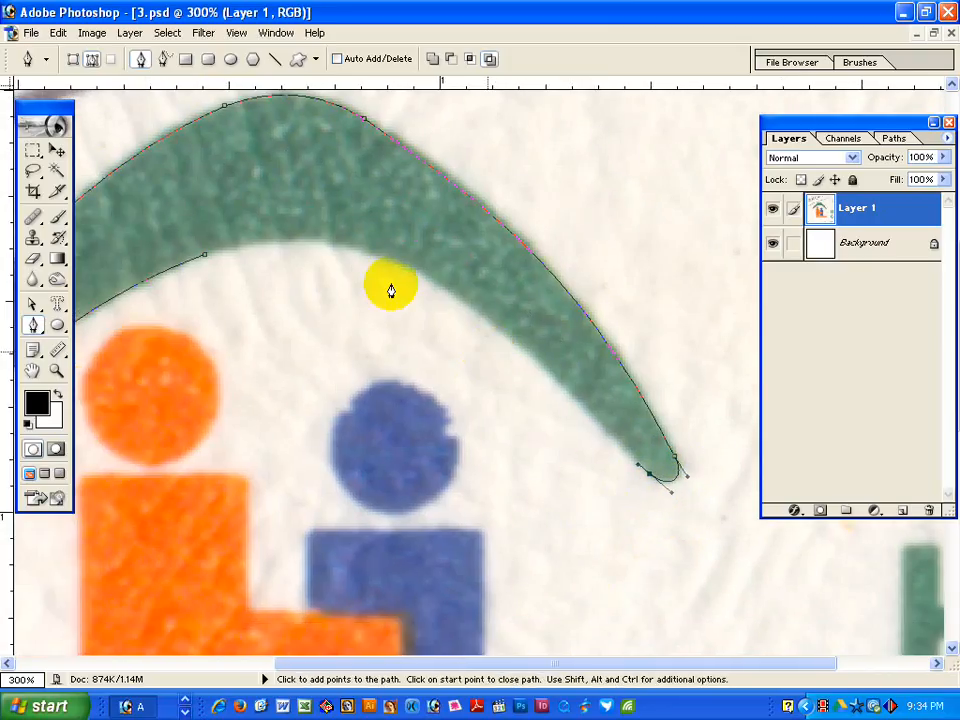
mouse_move(343, 250)
mouse_down()
mouse_move(375, 261)
mouse_move(360, 248)
mouse_up()
drag(480, 297, 485, 285)
click(640, 468)
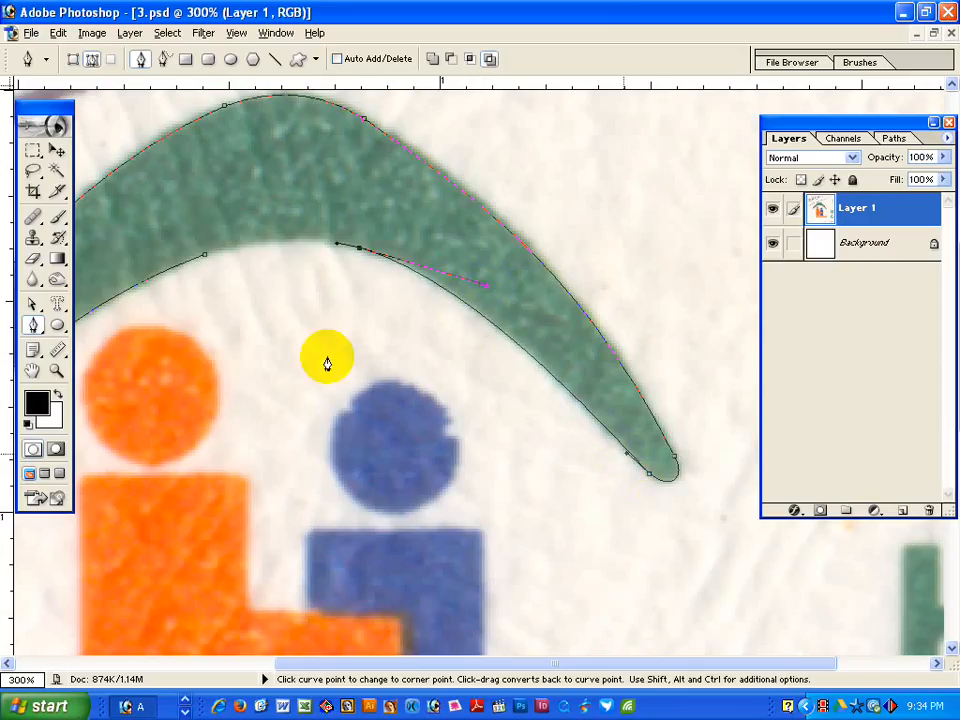
Close the roof path at its starting anchor, curve the last segment along the inner arch, and deselect the path.
click(203, 258)
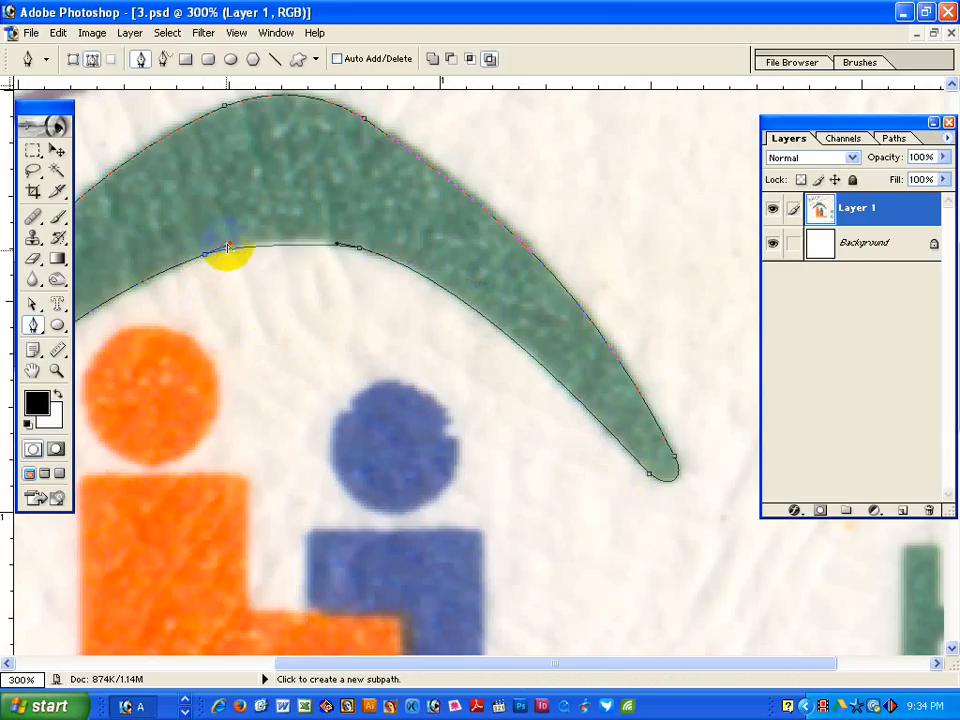
drag(228, 247, 270, 233)
ctrl+click(302, 330)
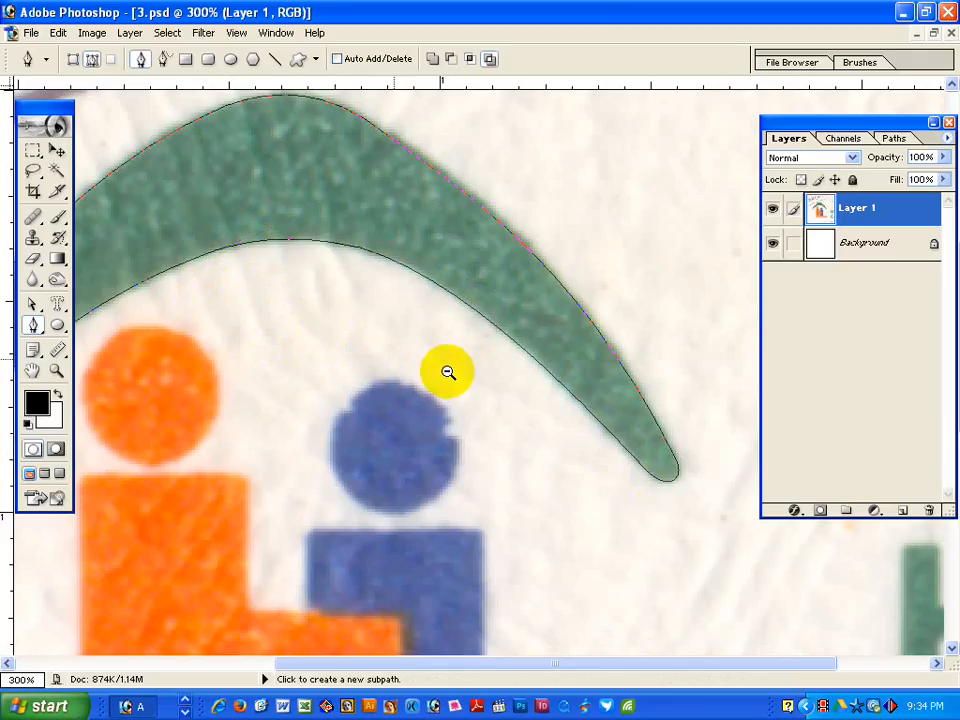
Reselect the roof path and refine the curve of its right outer slope by reshaping the handles and segment between peak and tip.
ctrl+alt+click(451, 370)
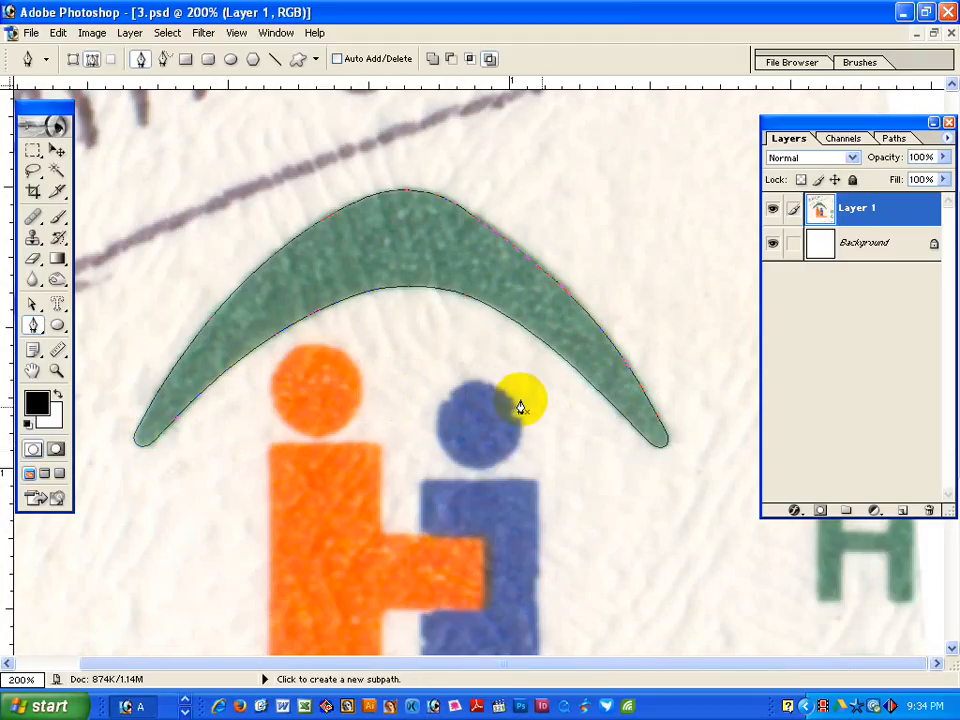
click(503, 237)
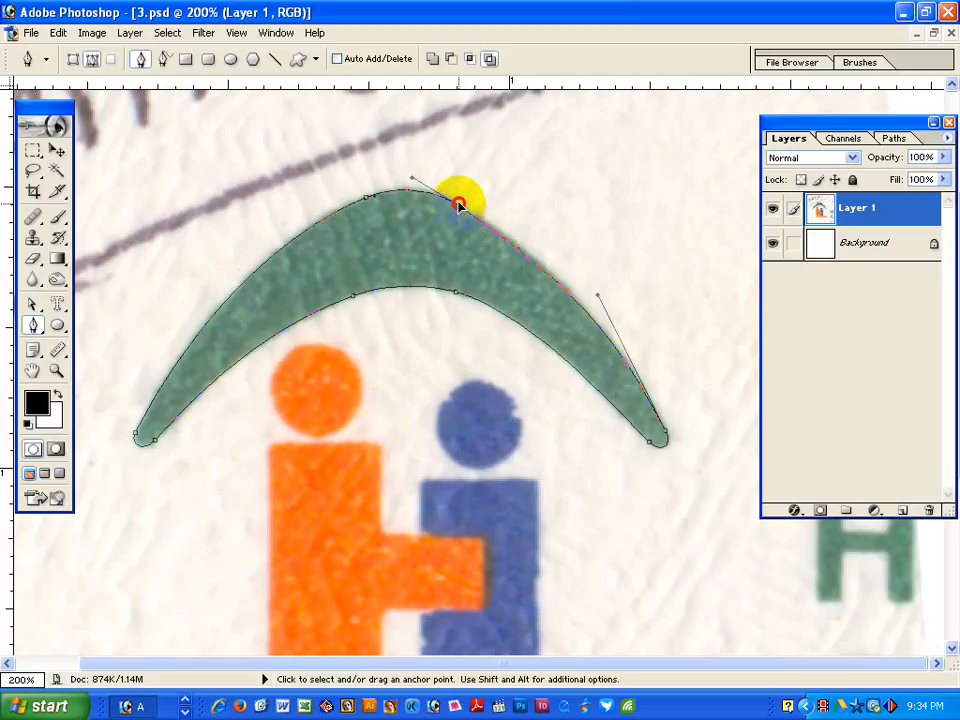
drag(458, 204, 405, 176)
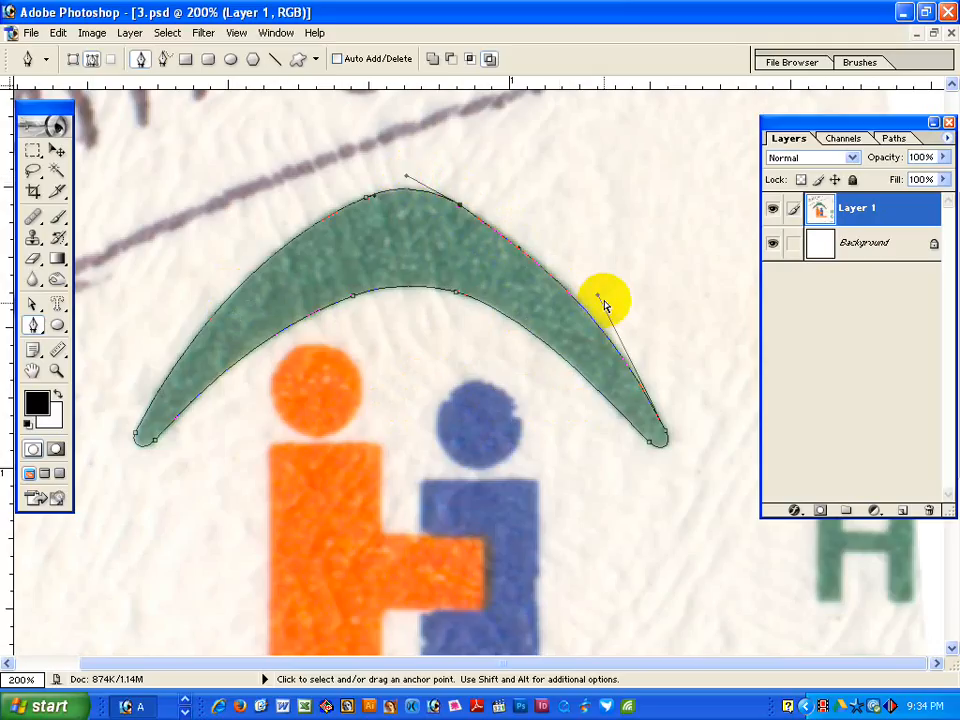
drag(598, 300, 600, 308)
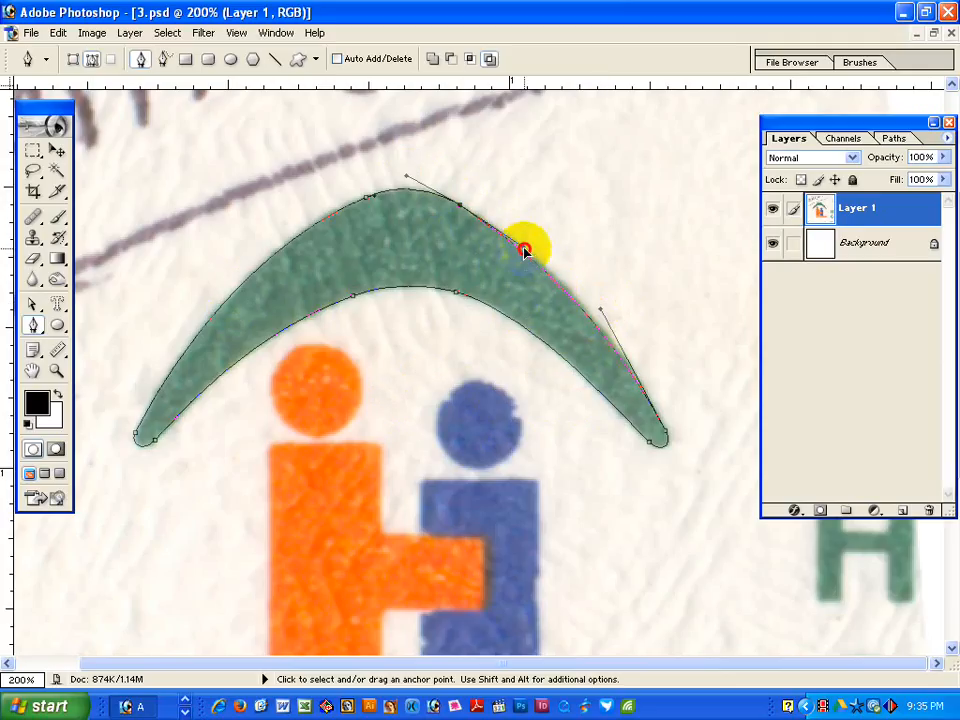
click(525, 250)
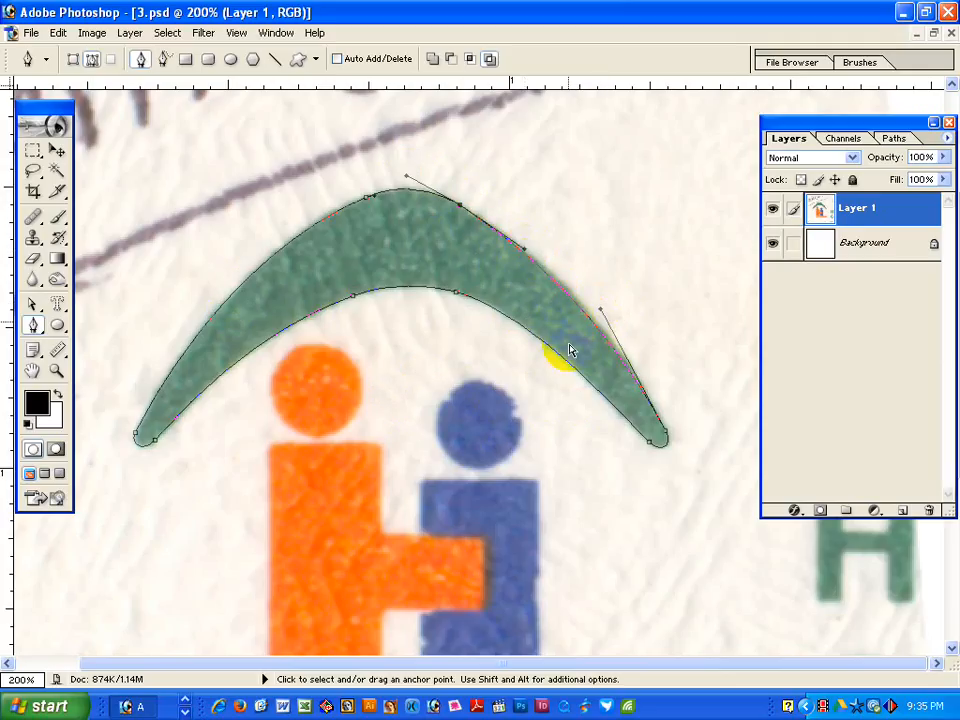
Reshape the roof path's curve over the peak by adjusting the handle of the anchor right of the peak, and deselect the path.
ctrl+click(603, 424)
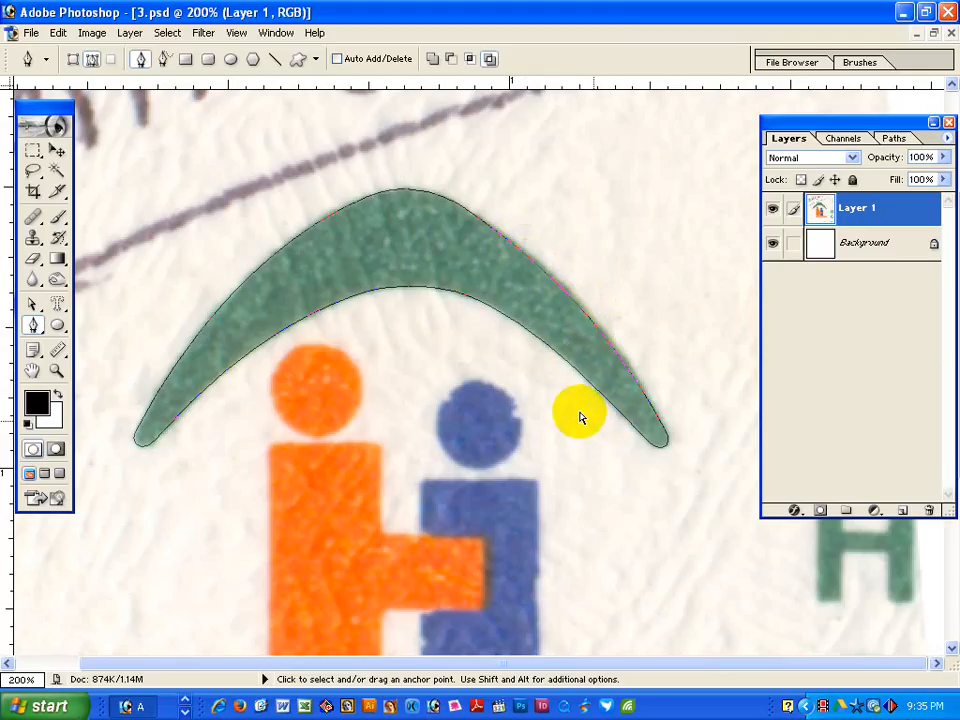
ctrl+click(459, 207)
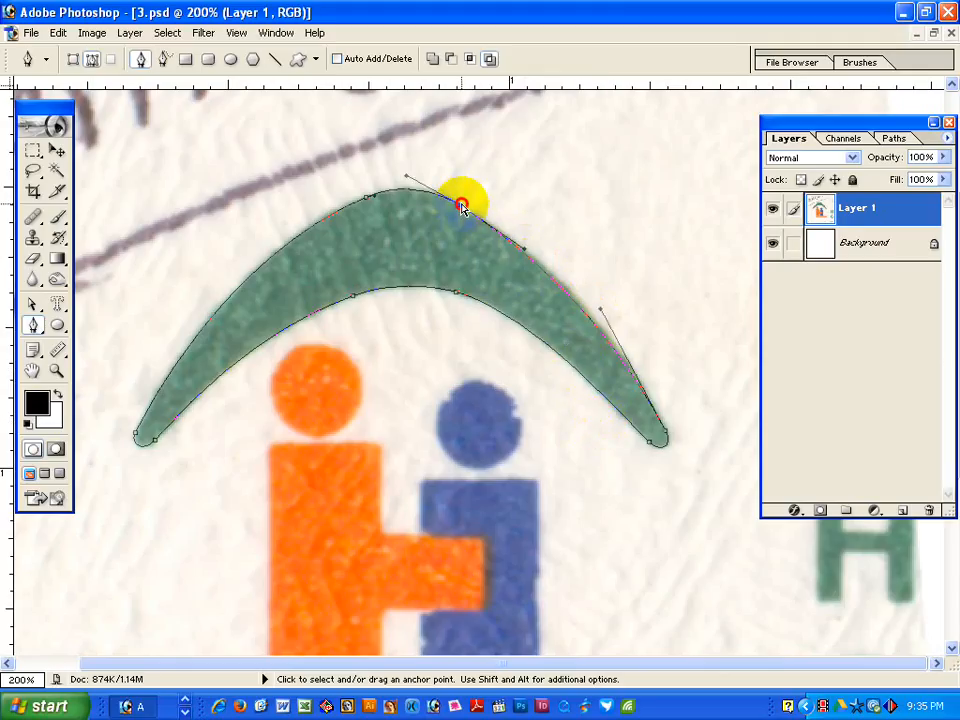
click(410, 180)
drag(411, 181, 419, 176)
ctrl+click(455, 178)
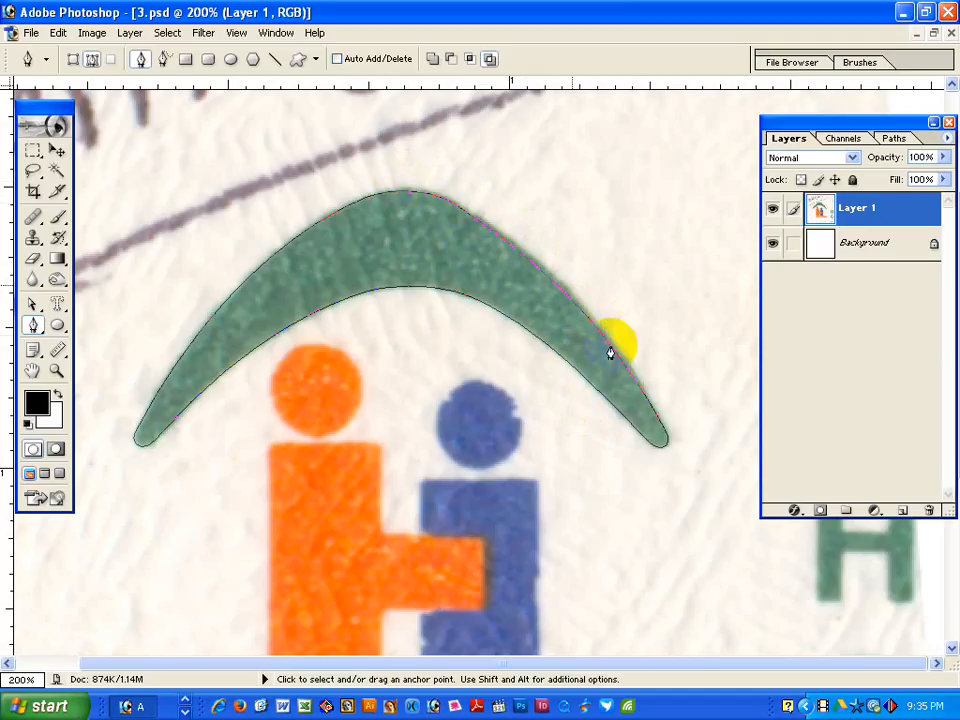
Reposition the anchor right of the roof's peak and extend its direction handles so the path follows the right outer slope.
ctrl+click(536, 304)
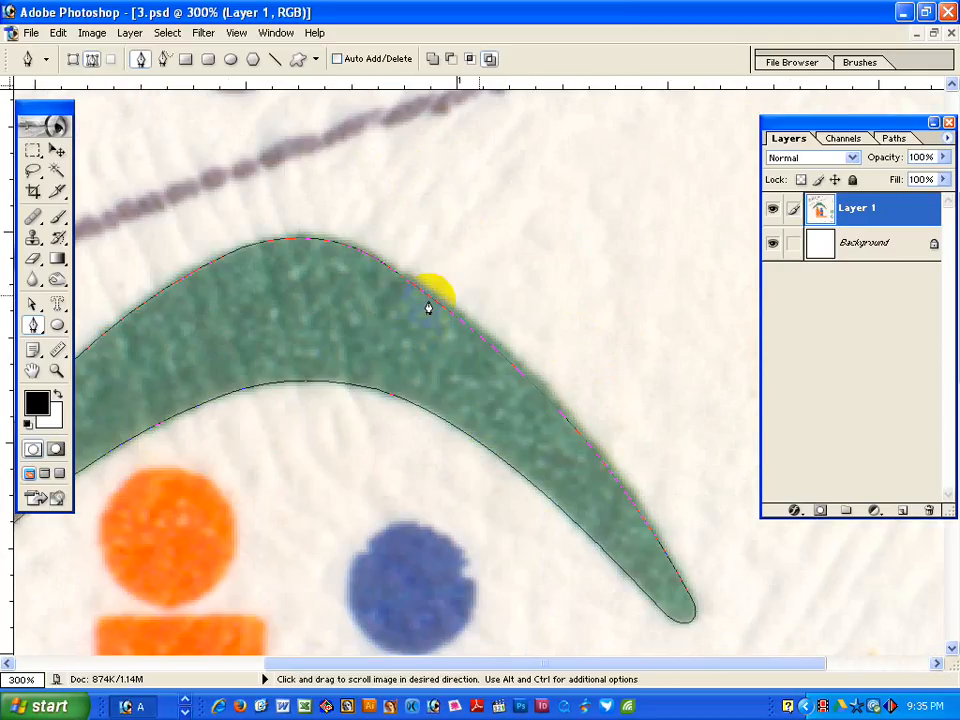
ctrl+click(516, 368)
drag(478, 326, 485, 329)
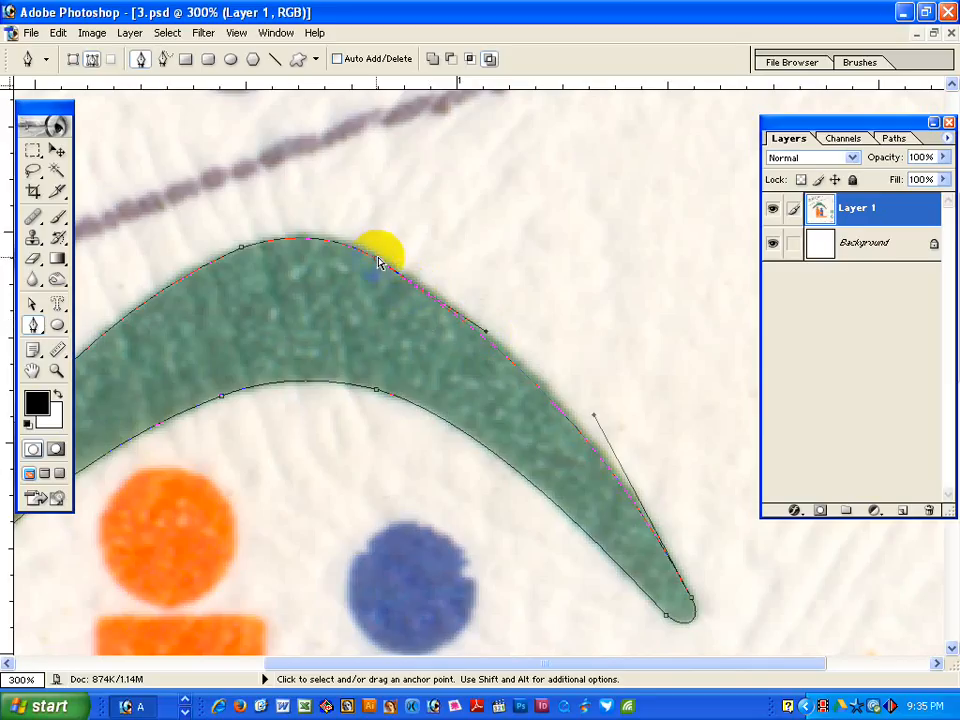
drag(380, 256, 382, 253)
drag(317, 222, 308, 218)
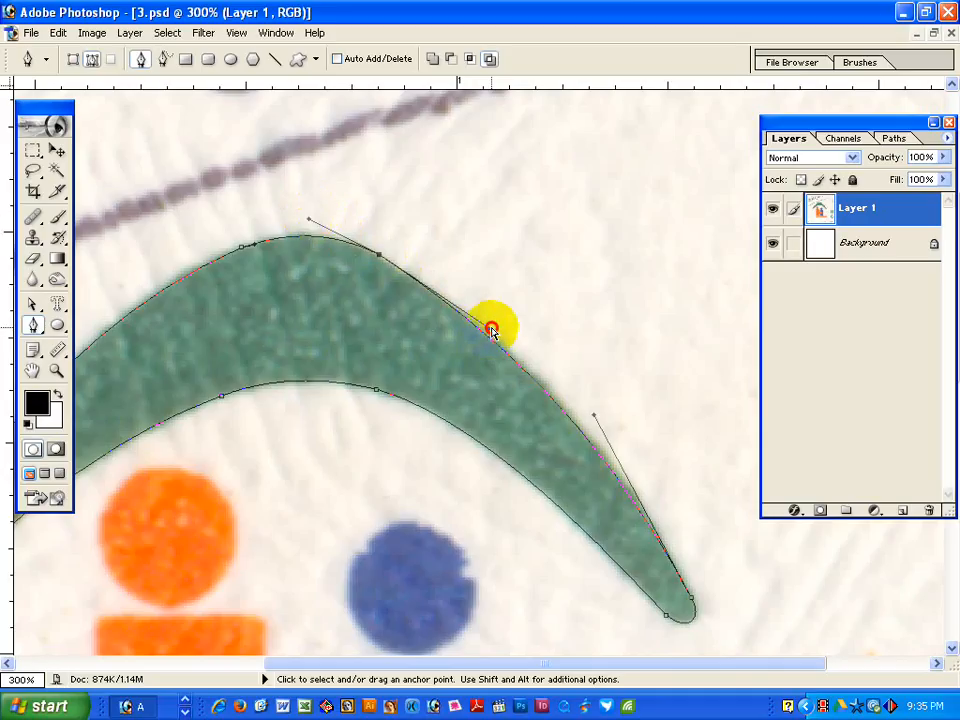
drag(491, 330, 512, 343)
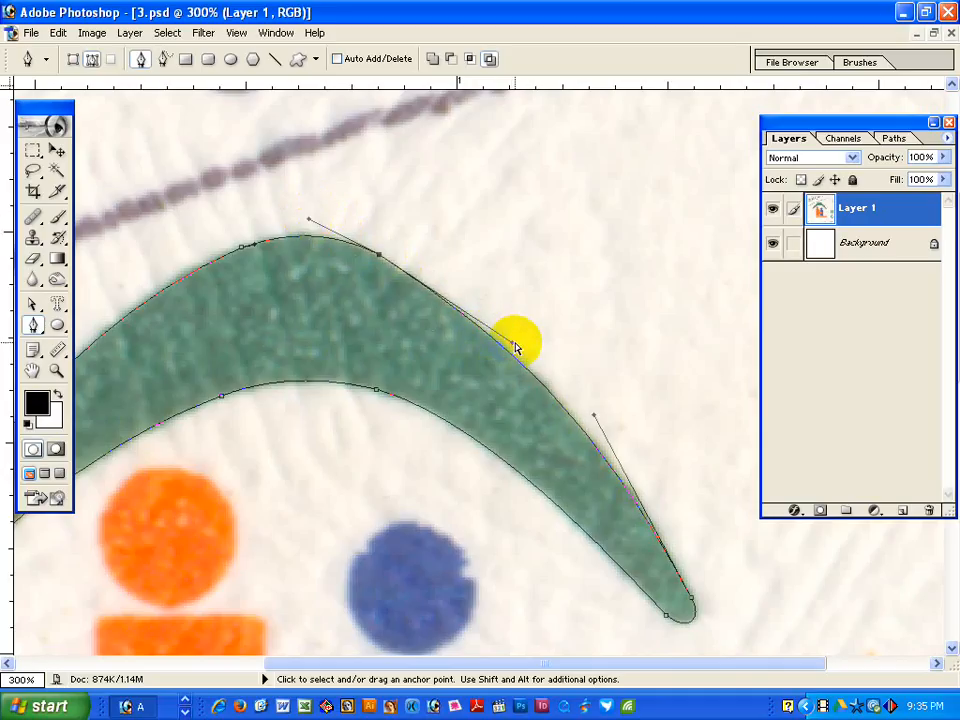
ctrl+click(567, 369)
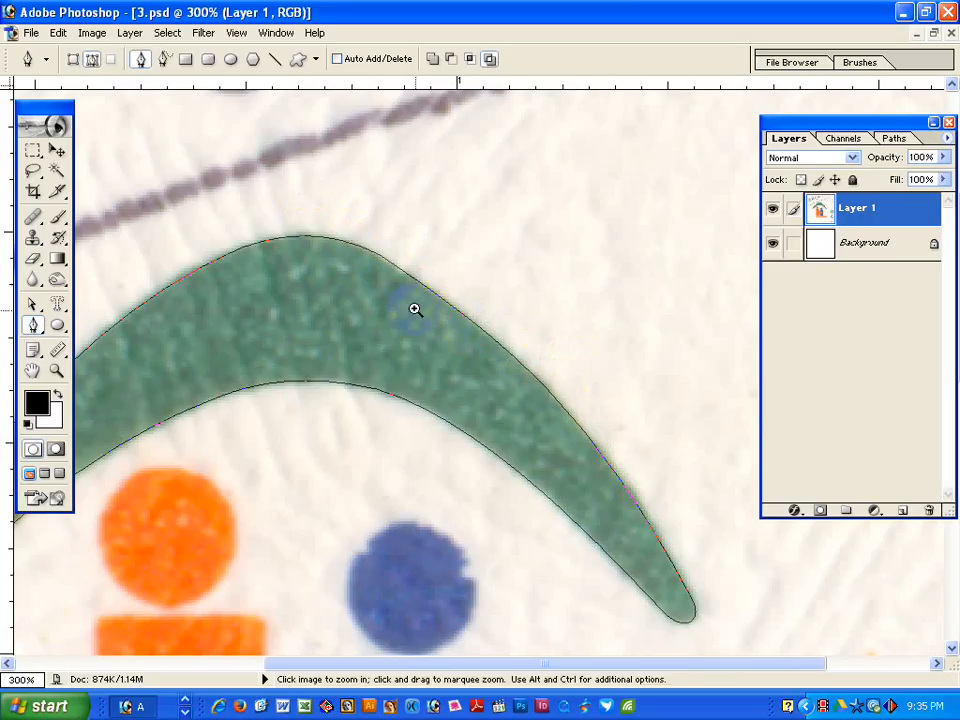
Raise the peak handle slightly so the path follows the roof's crown, and deselect the path.
ctrl+click(384, 258)
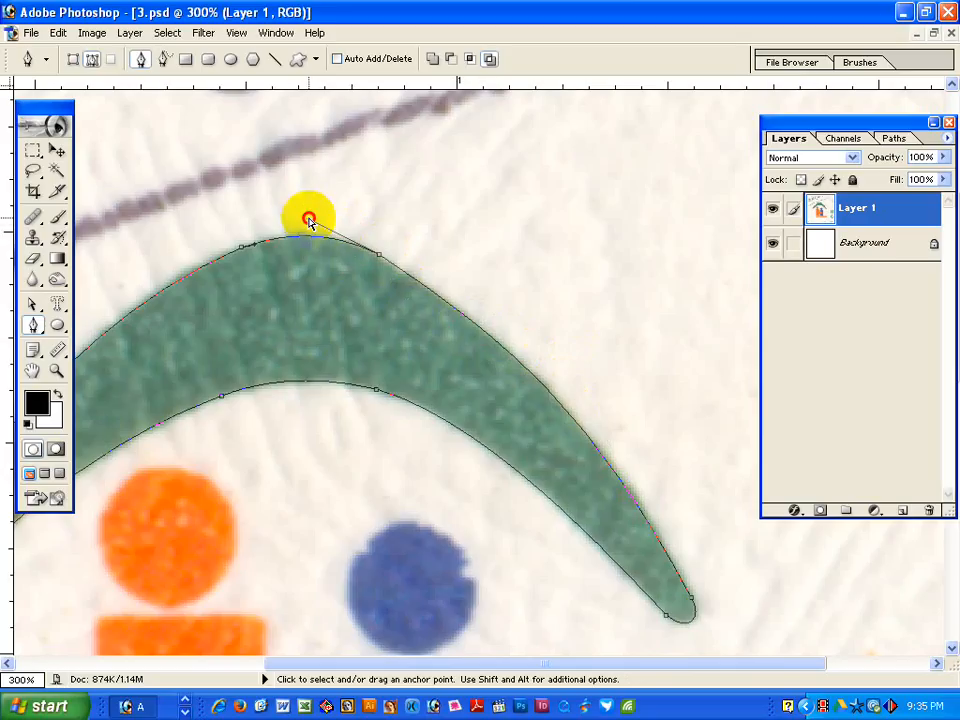
drag(311, 217, 311, 214)
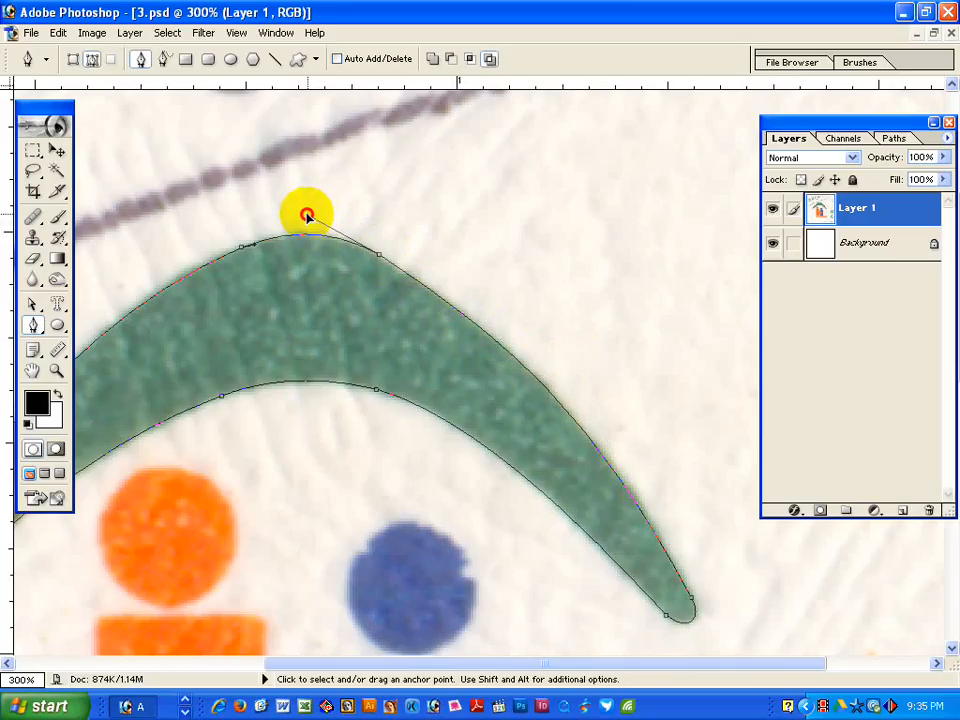
ctrl+click(408, 222)
alt+click(501, 420)
alt+click(514, 424)
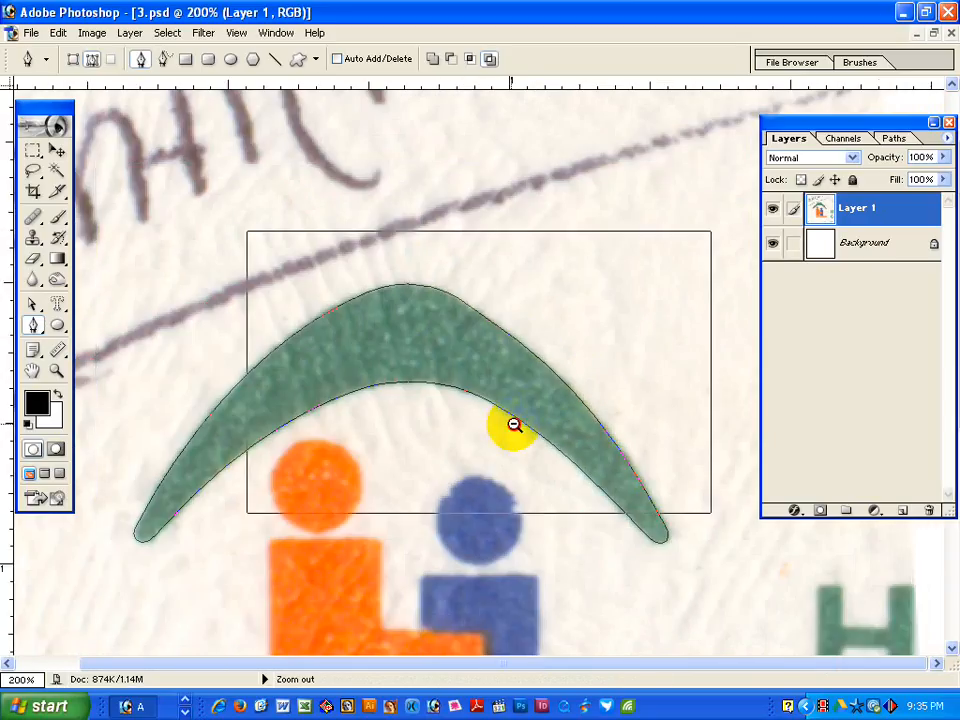
Select and copy the entire roof path, and deactivate the work path.
alt+click(486, 425)
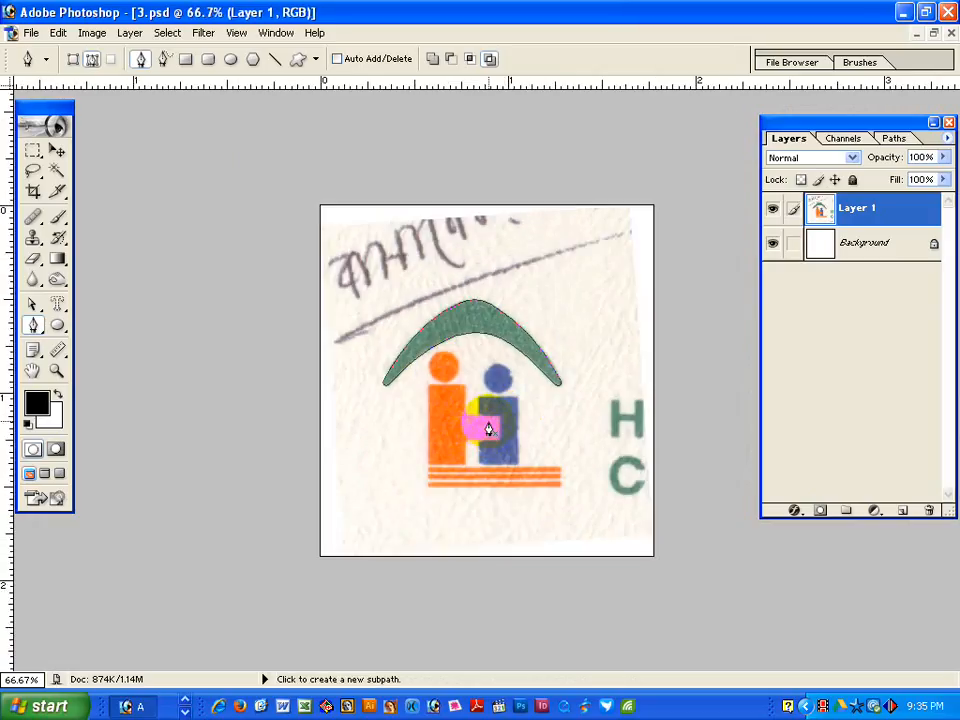
drag(289, 226, 657, 487)
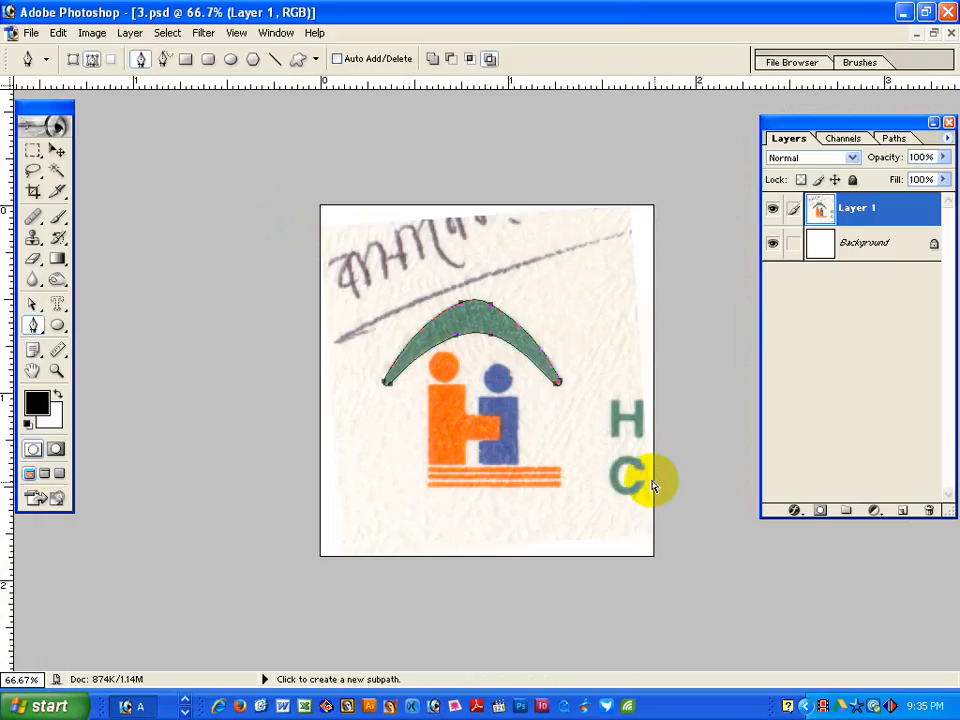
click(590, 342)
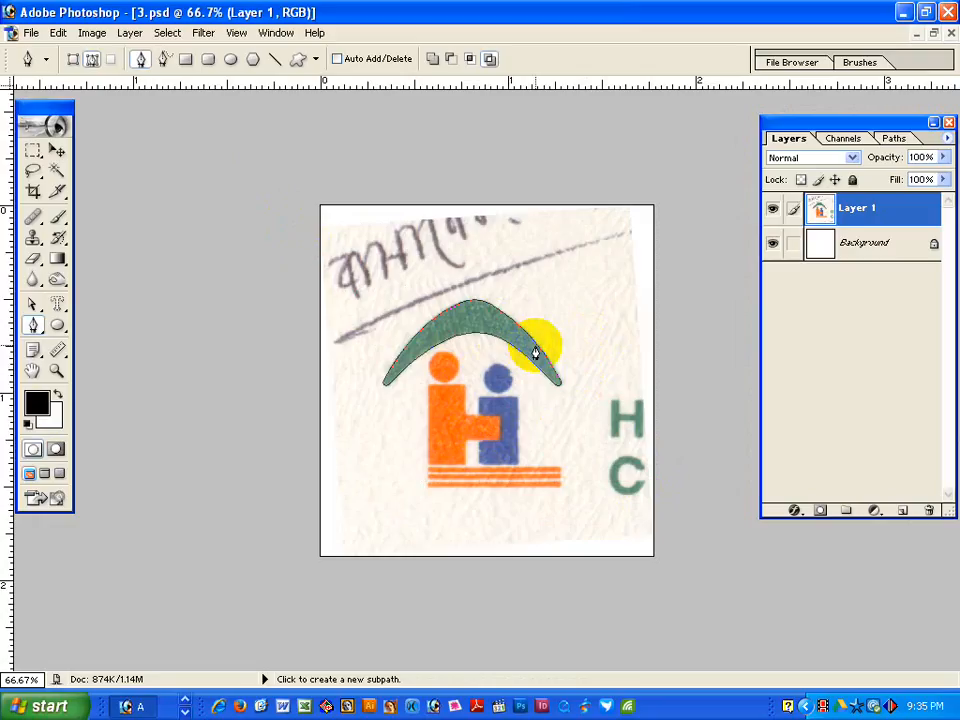
click(893, 138)
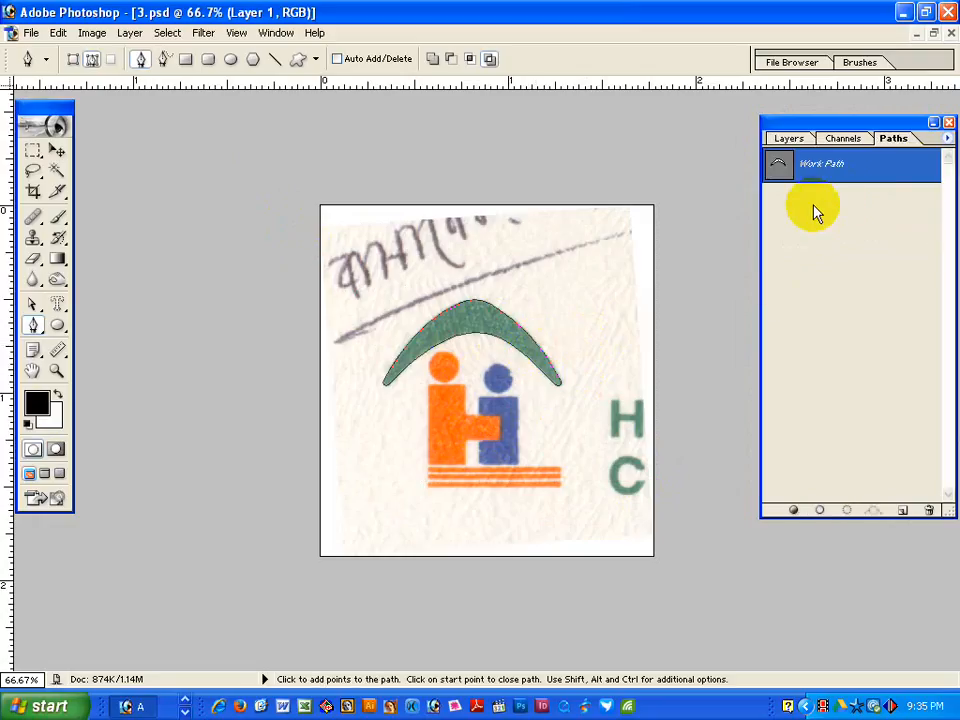
click(842, 268)
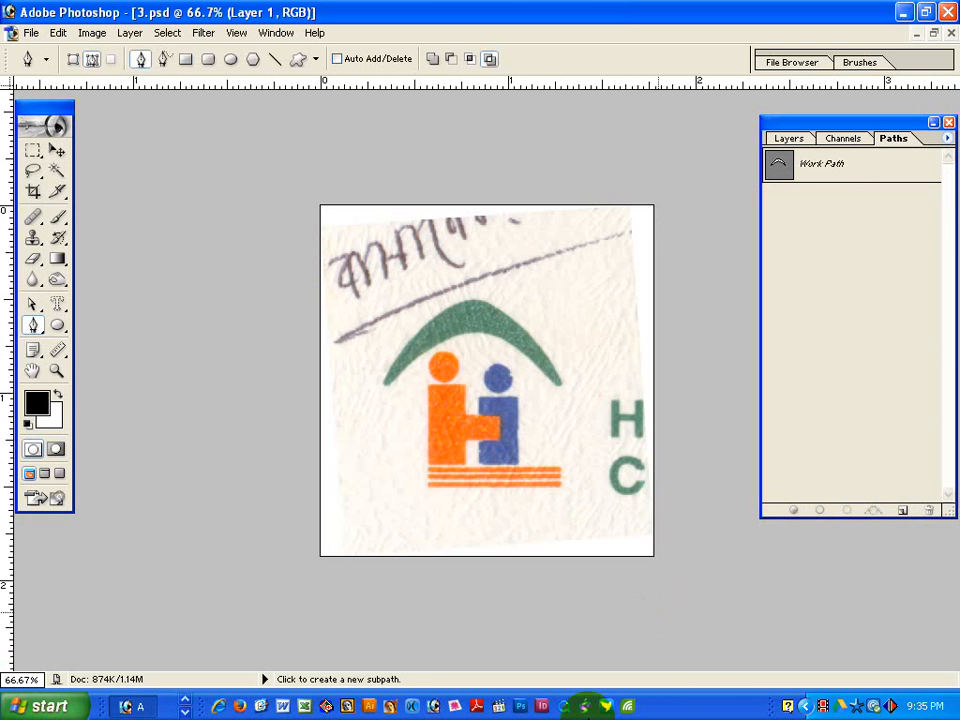
Minimize Photoshop, close the pop-up browser pages, and switch to Illustrator's Logo Path file.
click(904, 13)
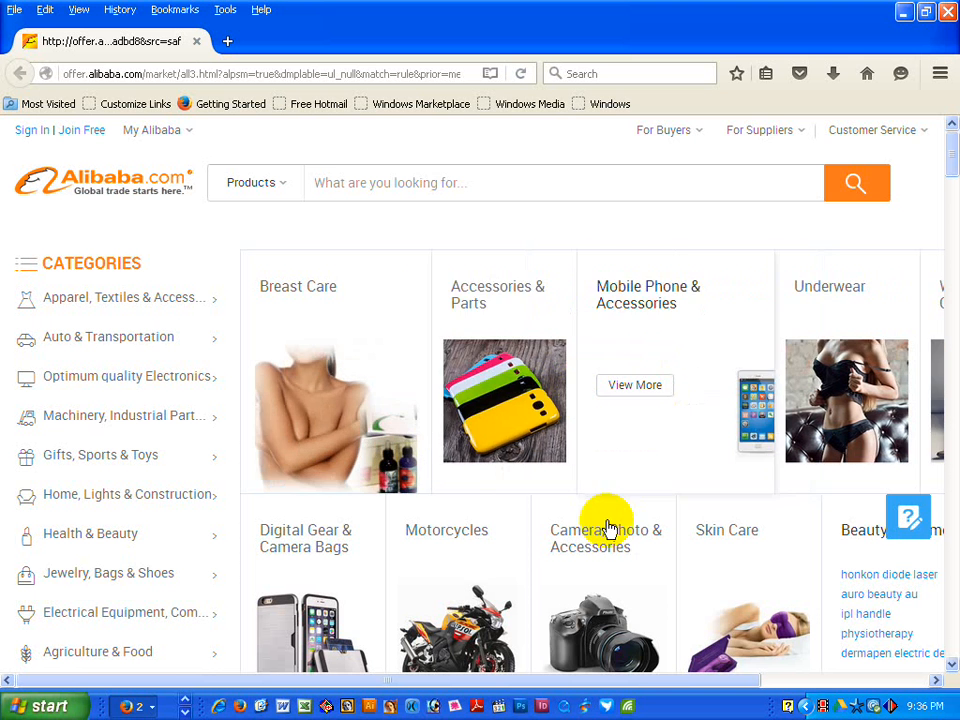
click(950, 13)
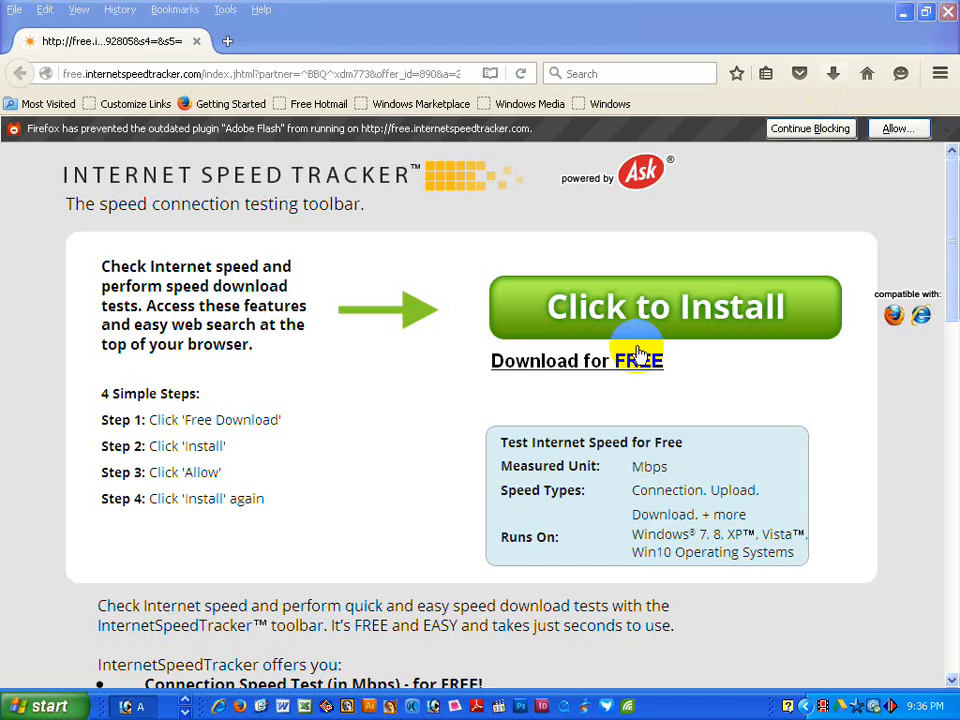
click(947, 12)
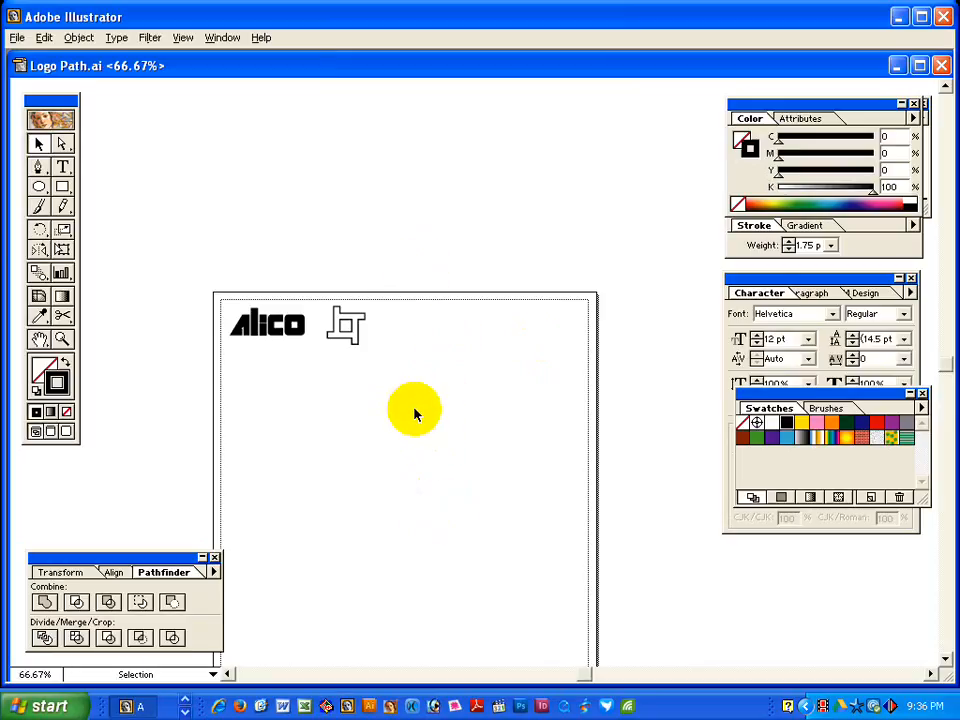
Place file 3 from the Desktop as a linked image and move it onto the page below the existing logos.
click(215, 181)
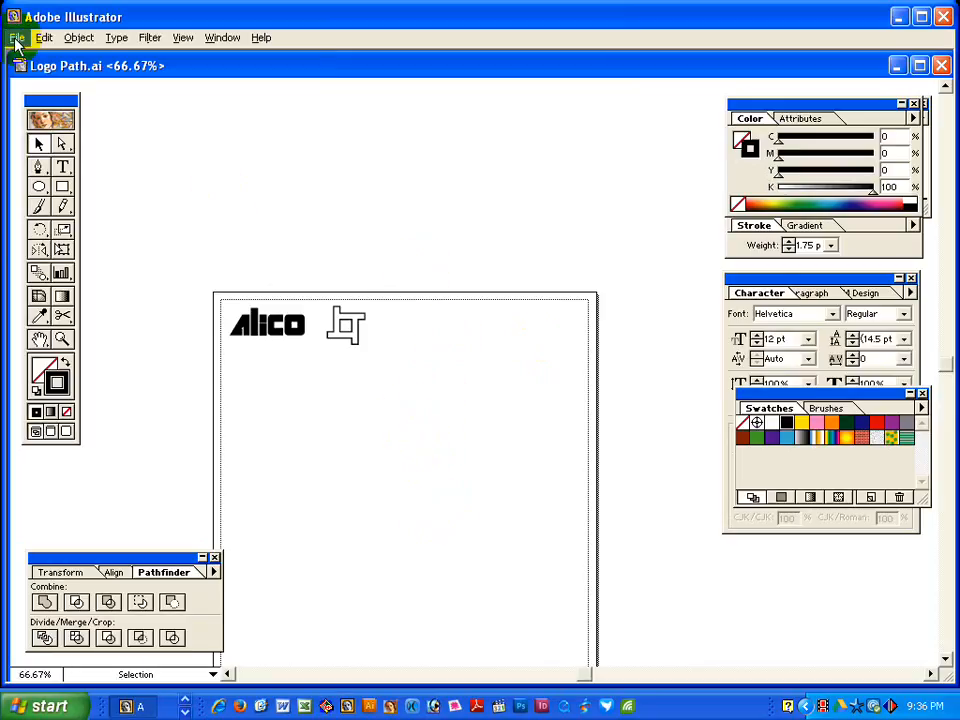
click(17, 37)
click(54, 187)
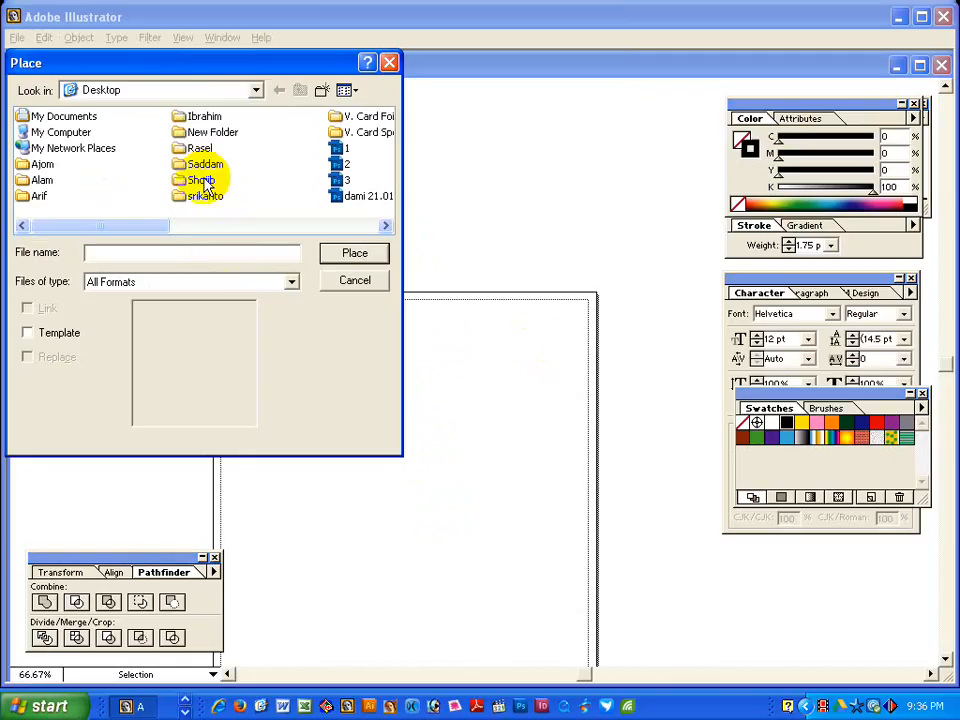
click(339, 183)
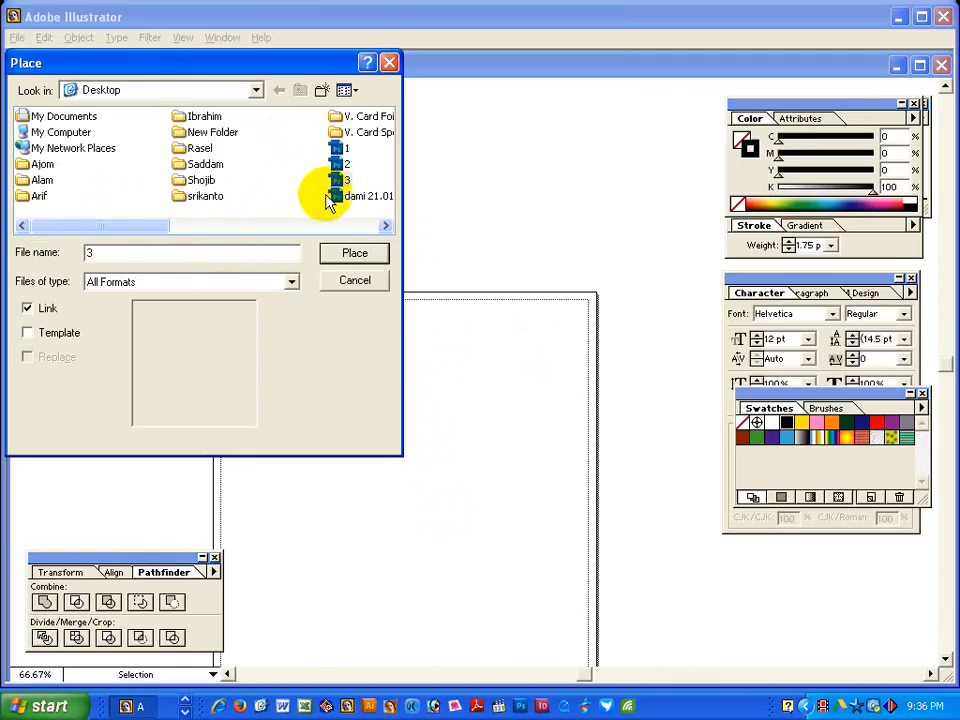
click(352, 252)
drag(456, 412, 425, 435)
Paste the copied roof path over the placed logo and give it a black stroke.
key(ctrl+space)
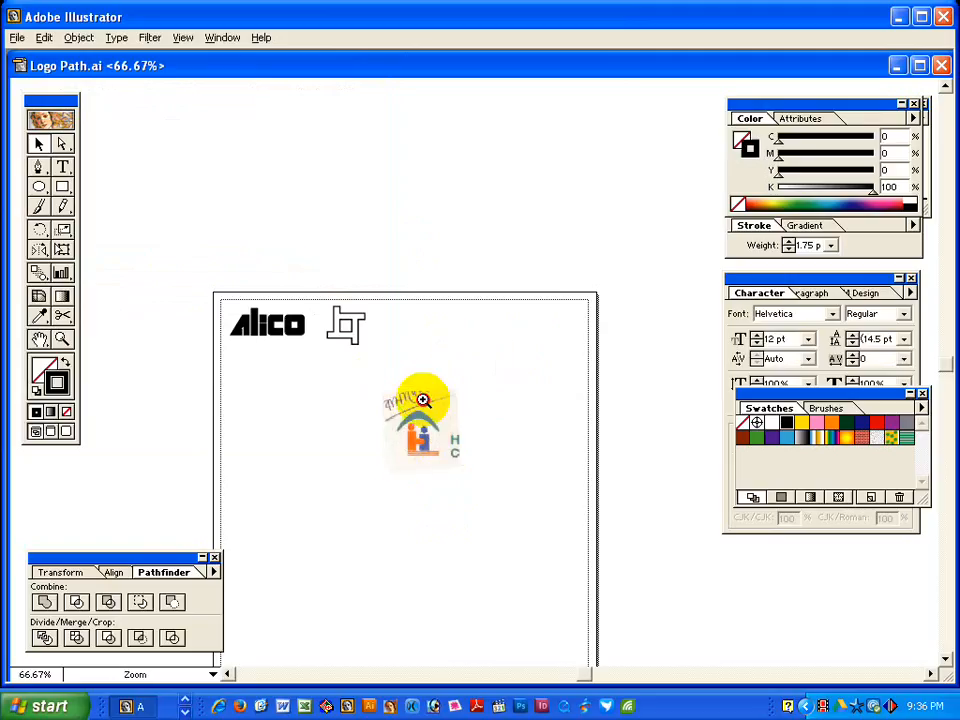
drag(360, 369, 504, 512)
key(space)
drag(431, 429, 410, 432)
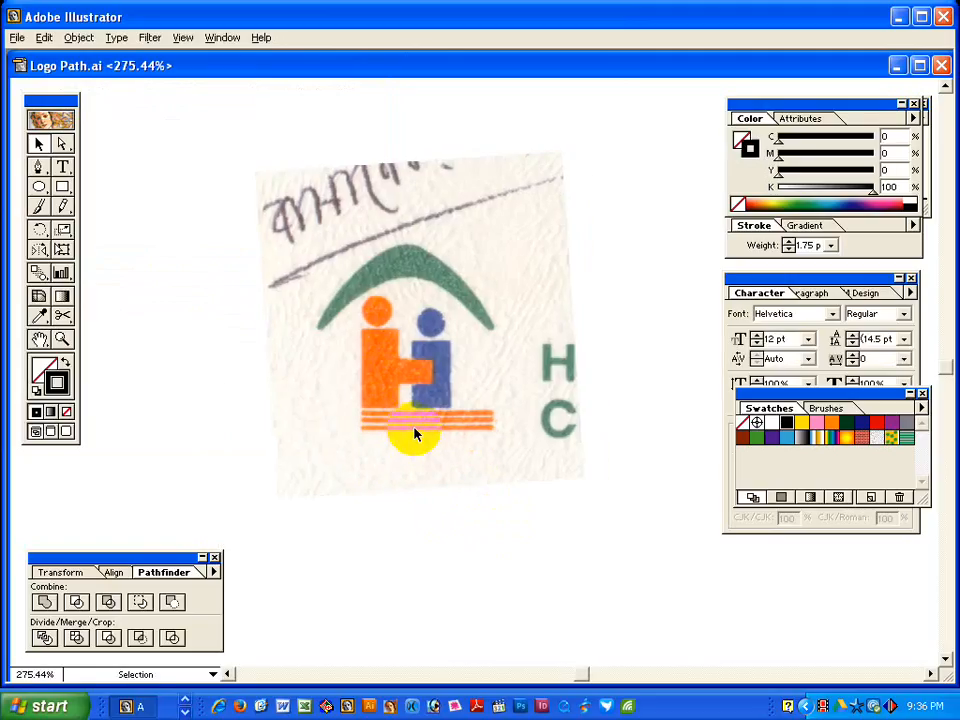
key(ctrl+v)
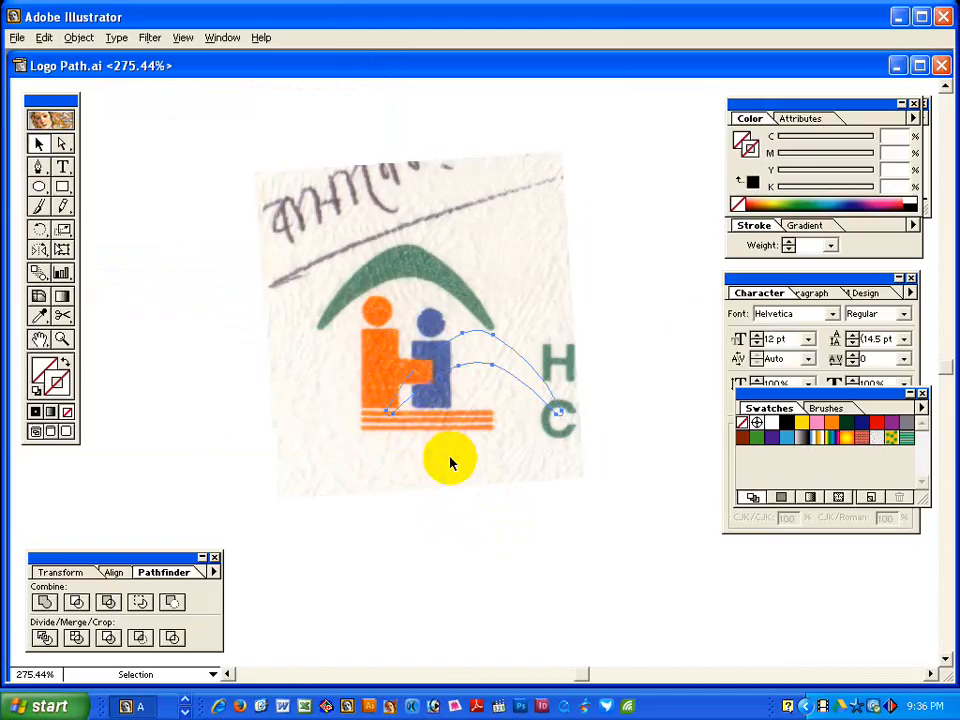
click(755, 183)
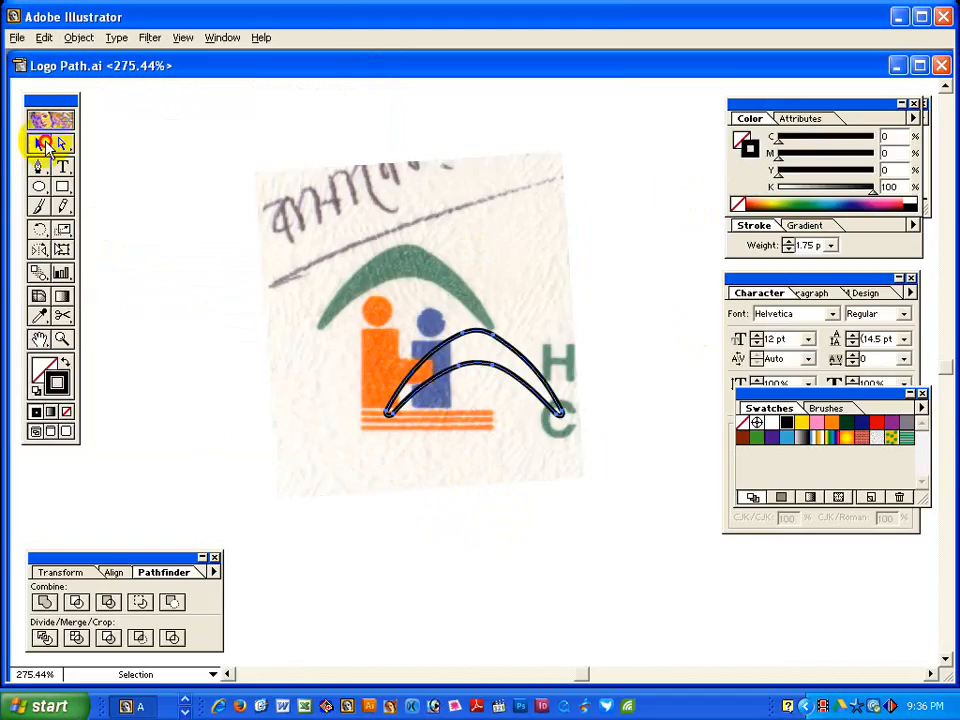
Move the pasted roof path onto the green roof in the placed image.
key(ctrl+space)
drag(270, 208, 606, 514)
drag(502, 469, 504, 539)
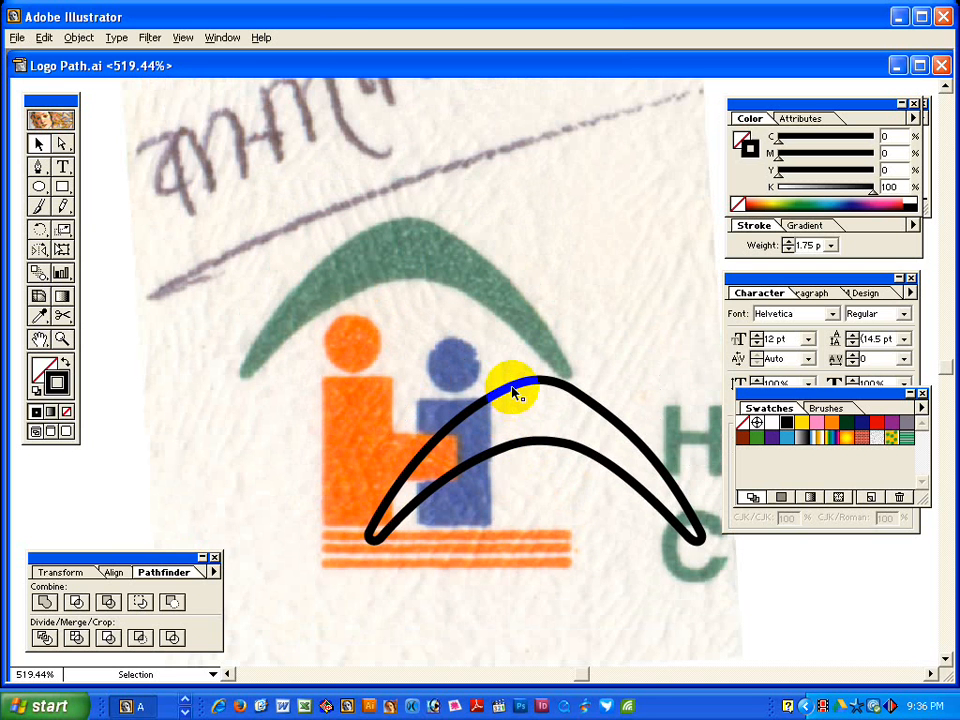
mouse_move(512, 391)
mouse_down()
mouse_move(394, 257)
mouse_move(390, 228)
mouse_up()
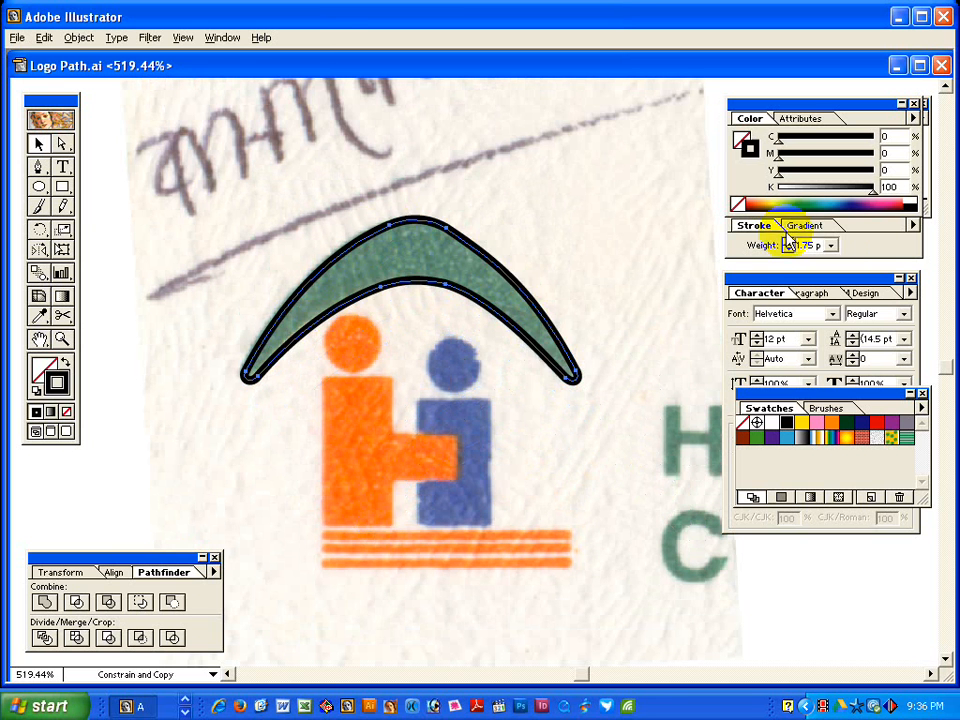
Set the roof path's stroke weight to 0.3 pt and shift the path slightly to align with the green roof.
drag(790, 245, 816, 249)
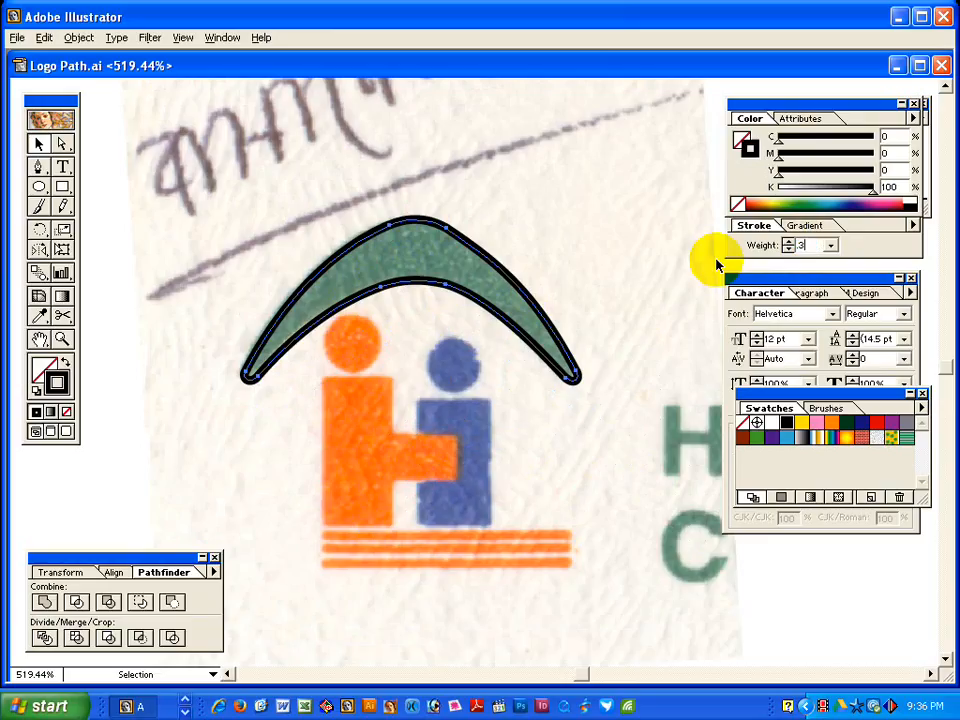
key(Return)
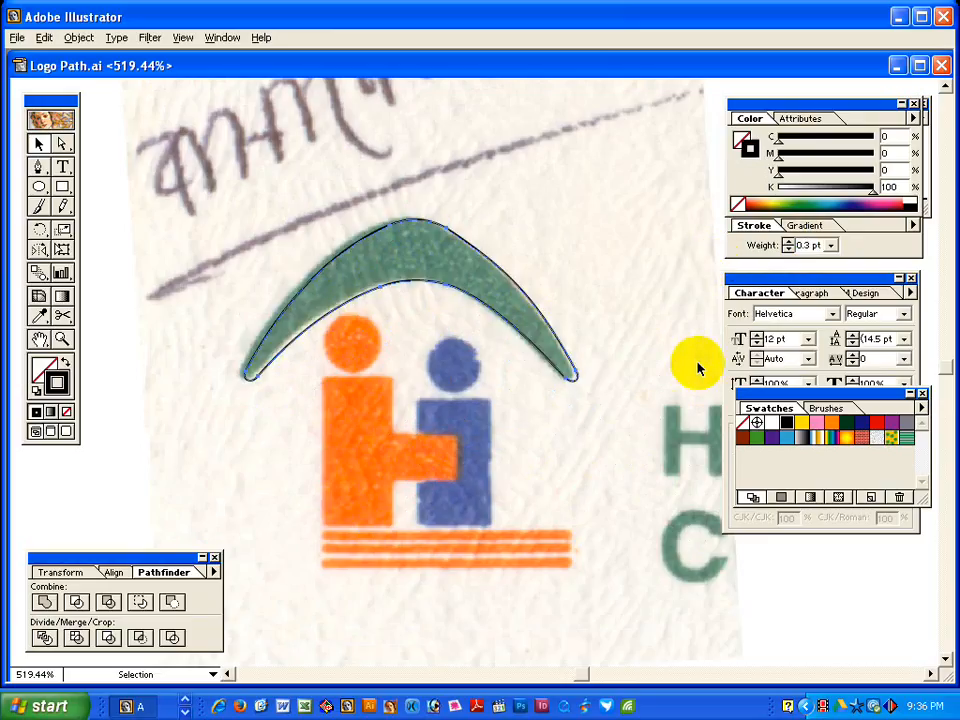
click(405, 312)
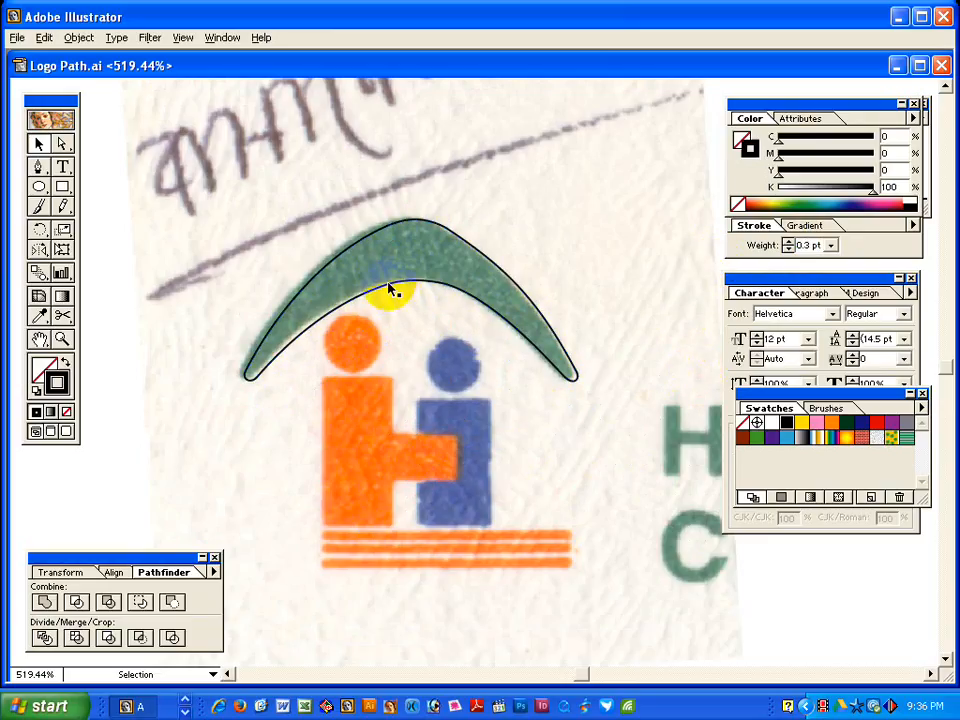
click(389, 287)
drag(384, 286, 380, 288)
click(573, 257)
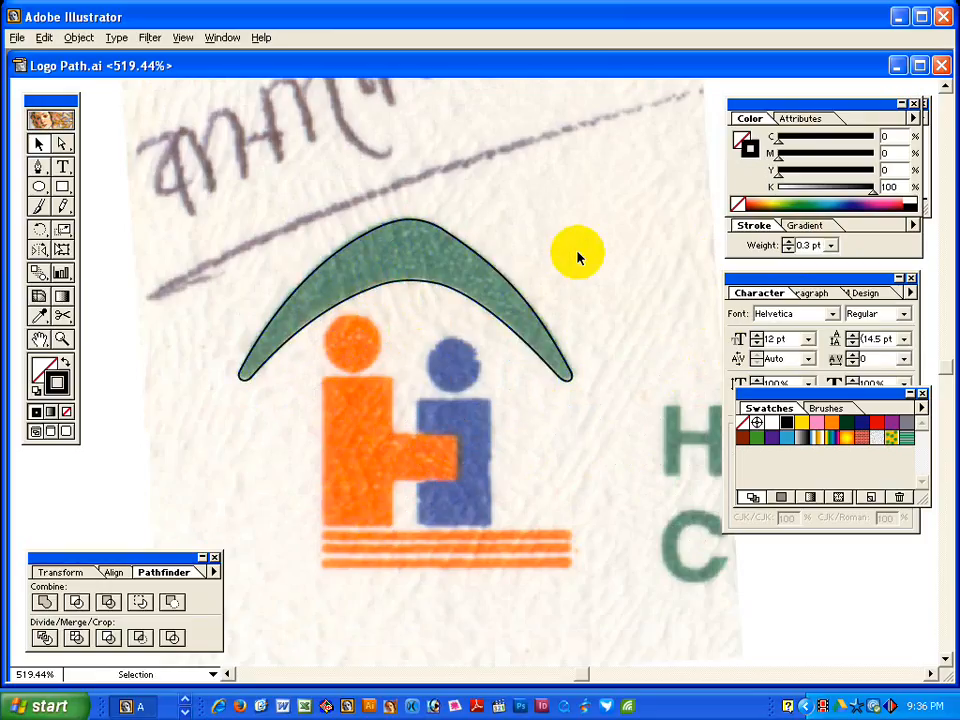
Draw a circle with the Ellipse tool from the centre of the orange figure's head to its edge.
click(38, 167)
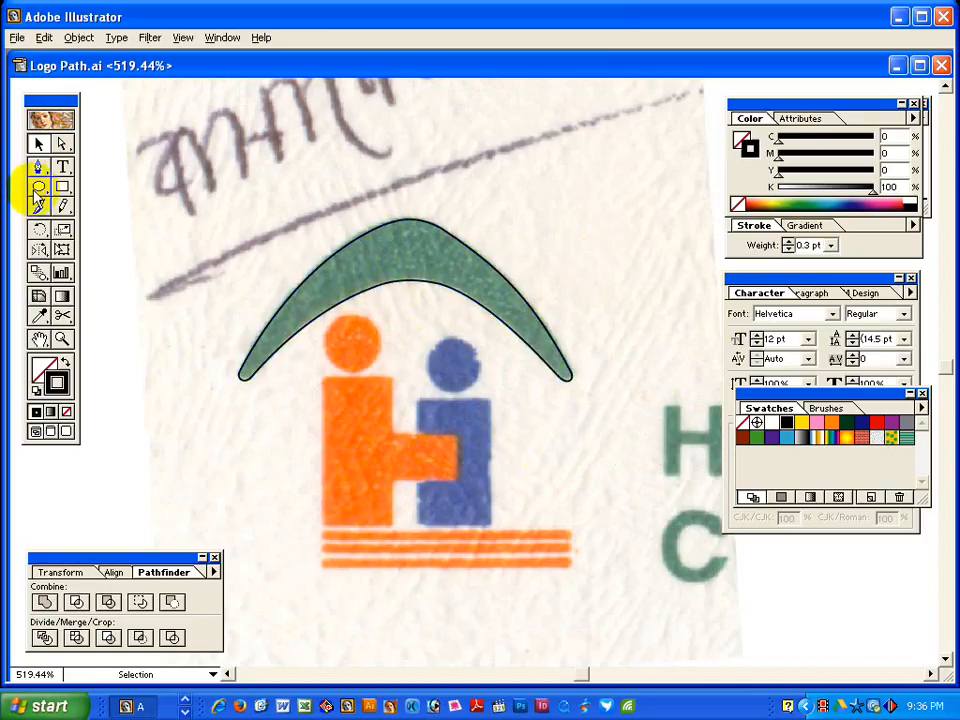
click(39, 187)
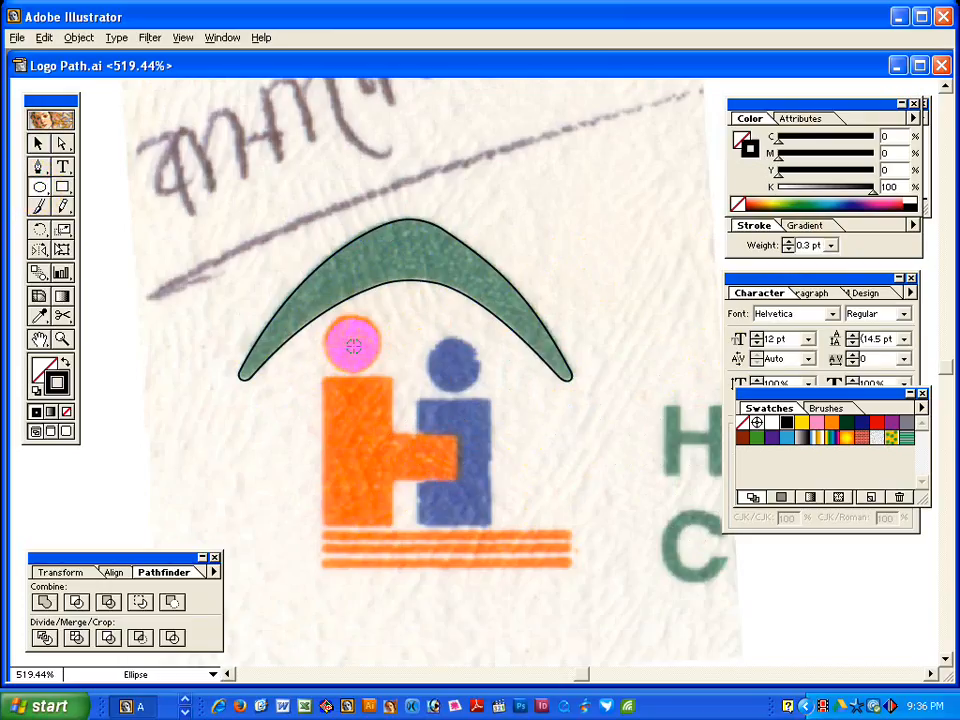
drag(353, 346, 356, 368)
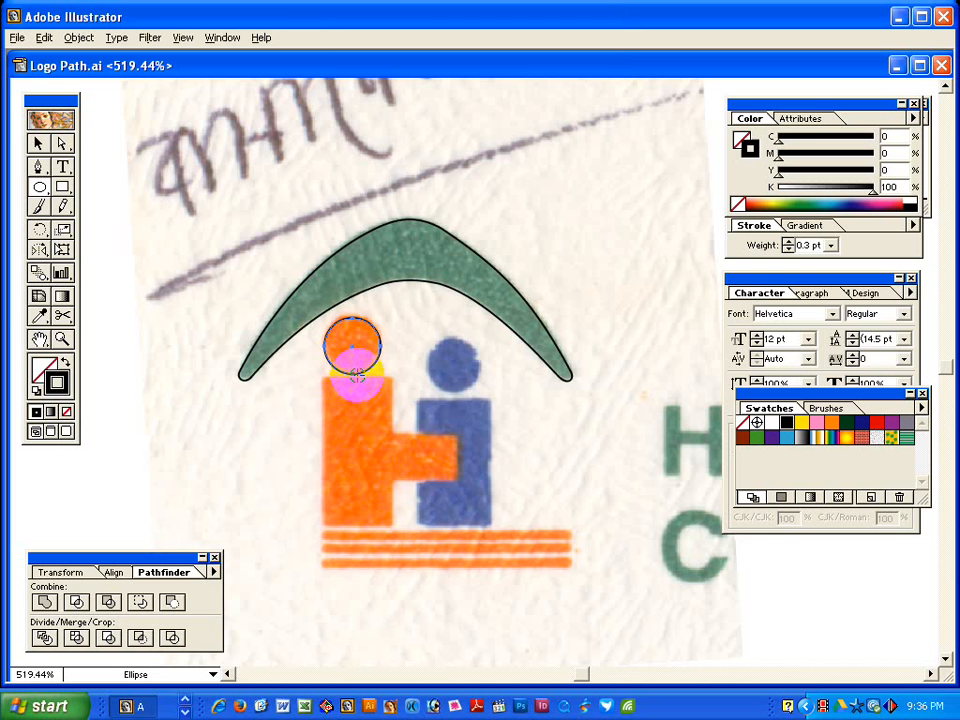
Copy the circle on the orange figure's head and place the copy over the blue figure's head.
click(39, 144)
click(238, 189)
key(ctrl+space)
drag(303, 236, 517, 485)
drag(389, 388, 311, 365)
click(466, 356)
key(space)
drag(297, 350, 535, 401)
Scale the copied circle down around its centre with Free Transform to fit the blue head, and deselect it.
click(62, 250)
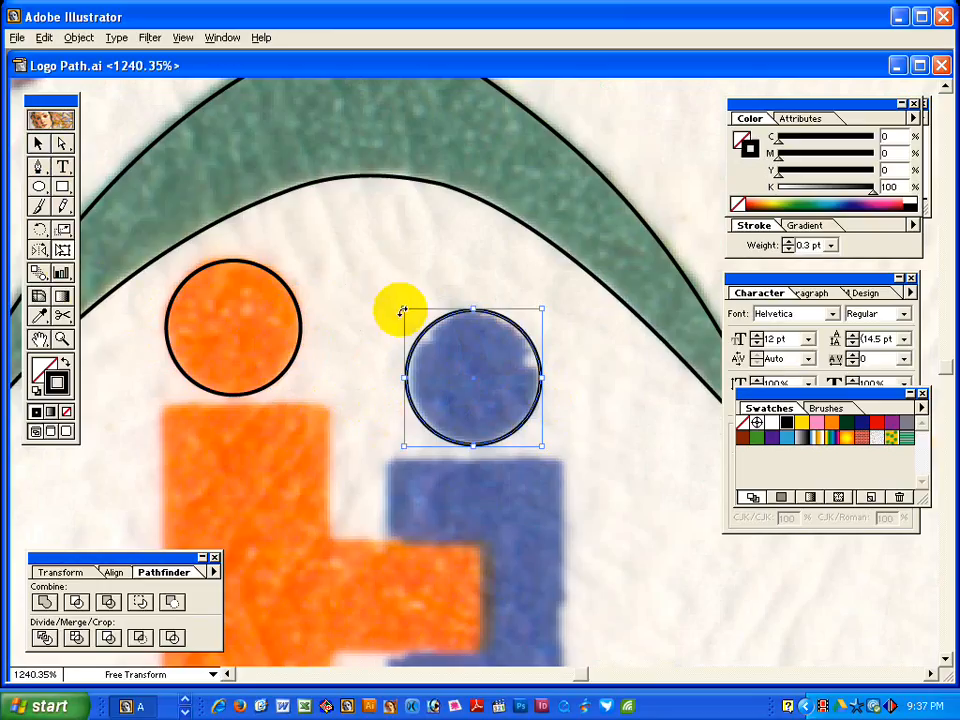
drag(401, 309, 407, 316)
click(38, 143)
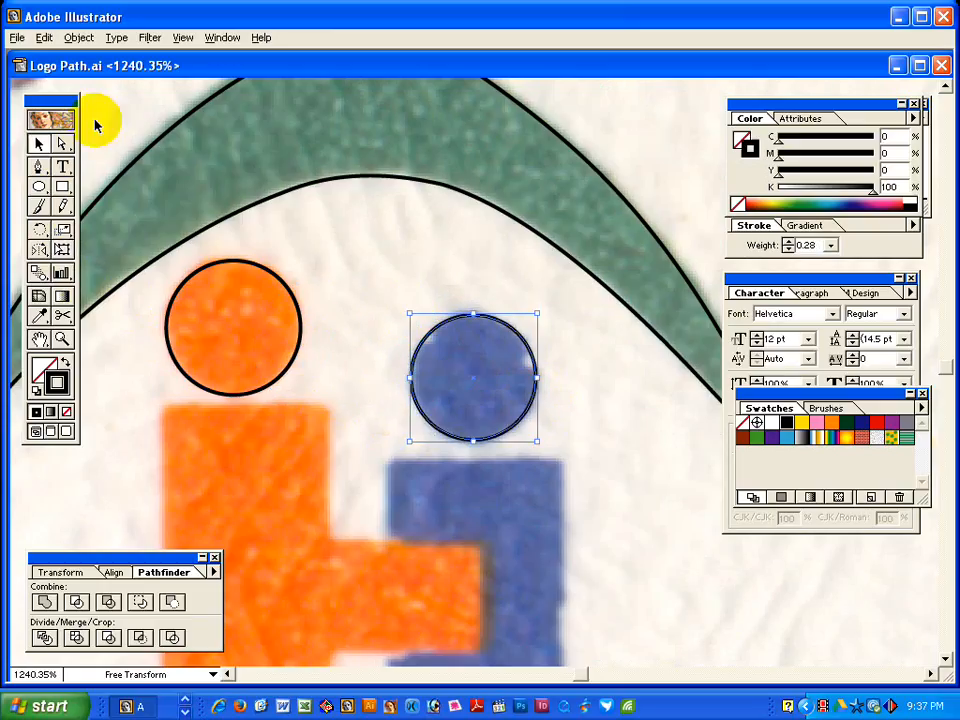
click(184, 175)
Draw one rectangle over the orange figure's body and another over its arm, overlapping the body.
key(z)
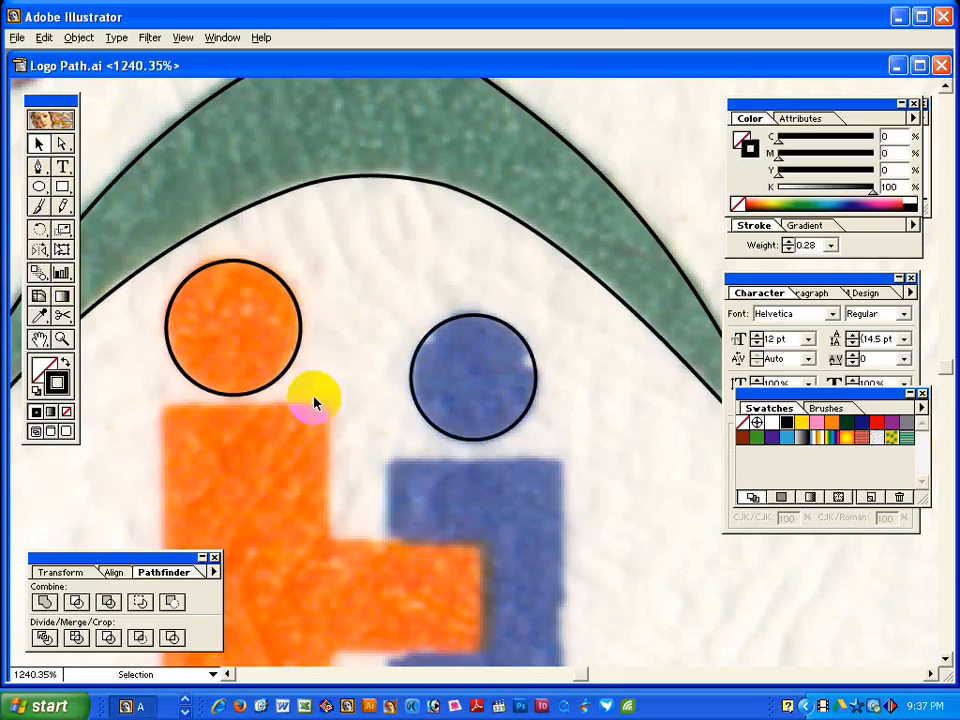
alt+click(430, 469)
alt+click(430, 469)
drag(381, 345, 336, 315)
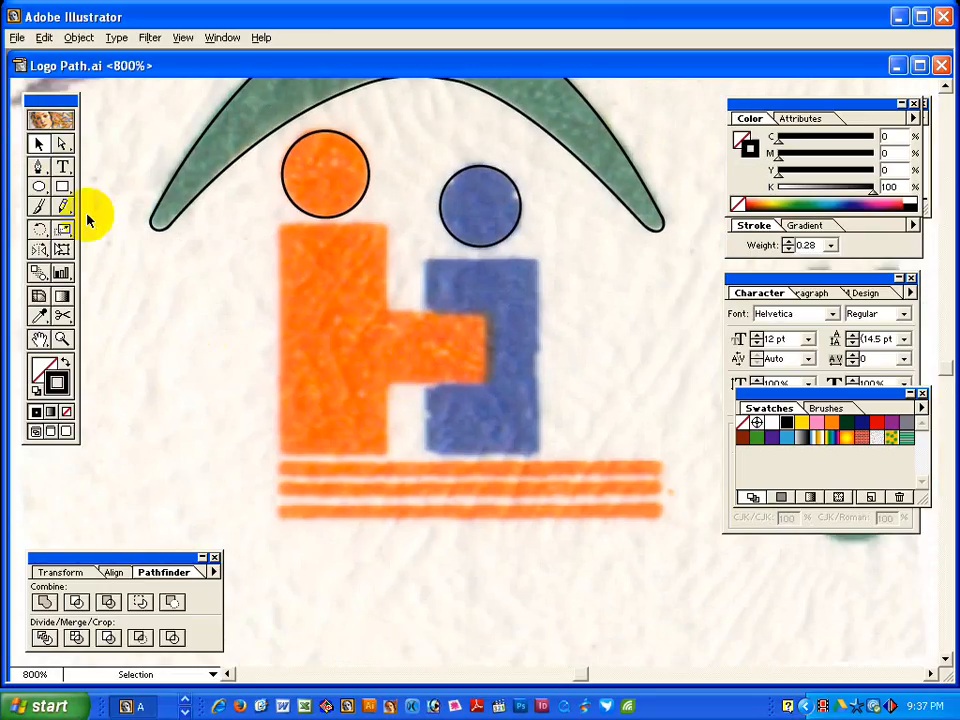
click(62, 188)
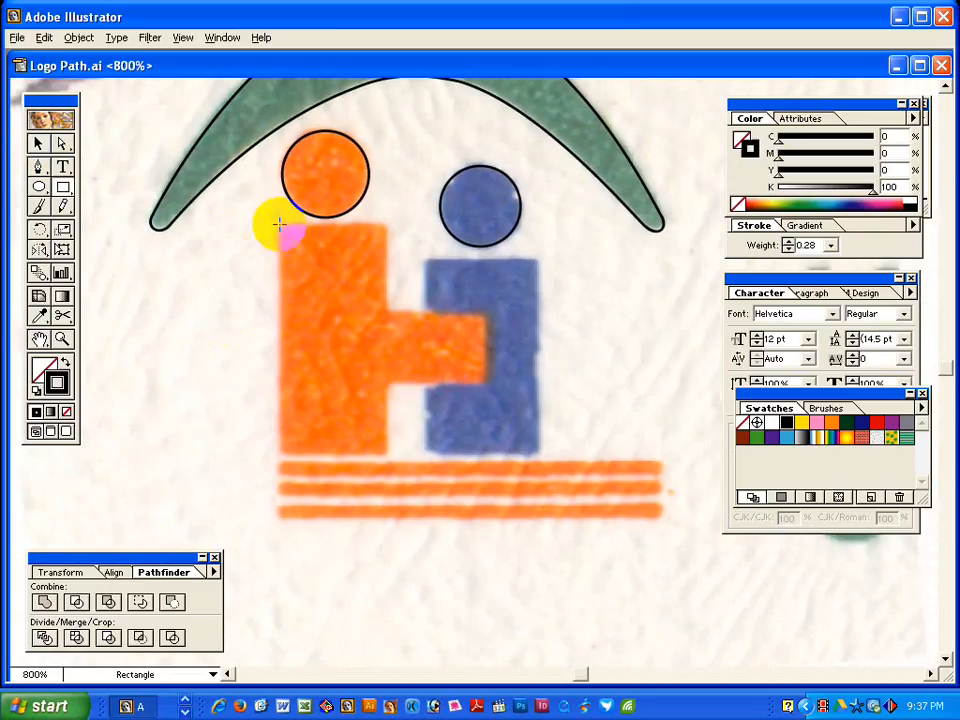
drag(279, 224, 385, 455)
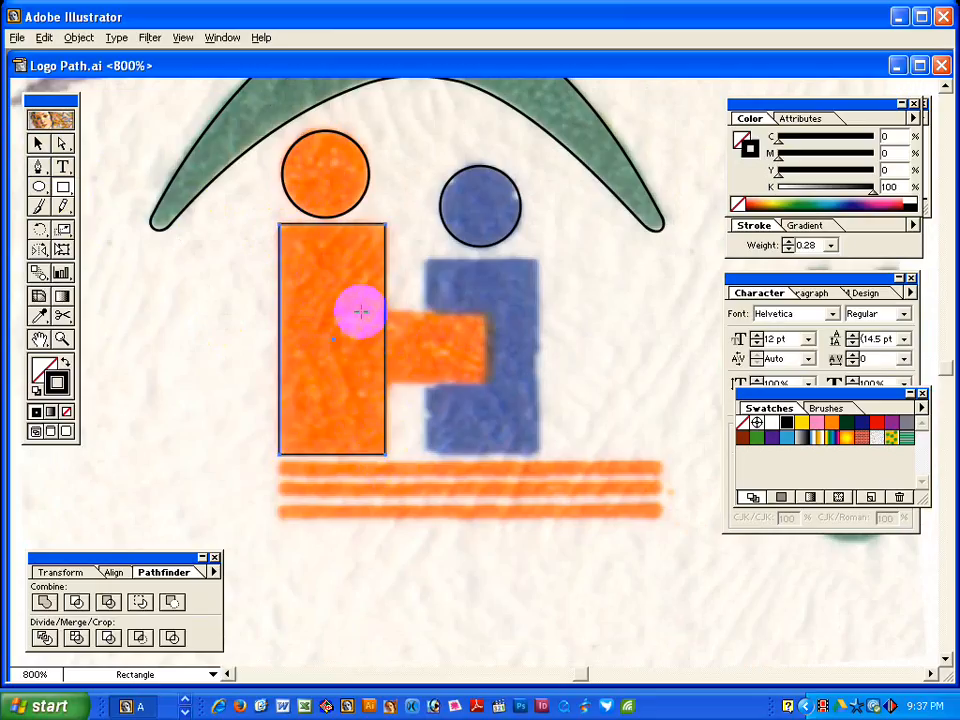
drag(361, 312, 484, 382)
Copy the orange body's rectangle horizontally onto the blue body and lower its upper edge to match the blue shape.
click(38, 143)
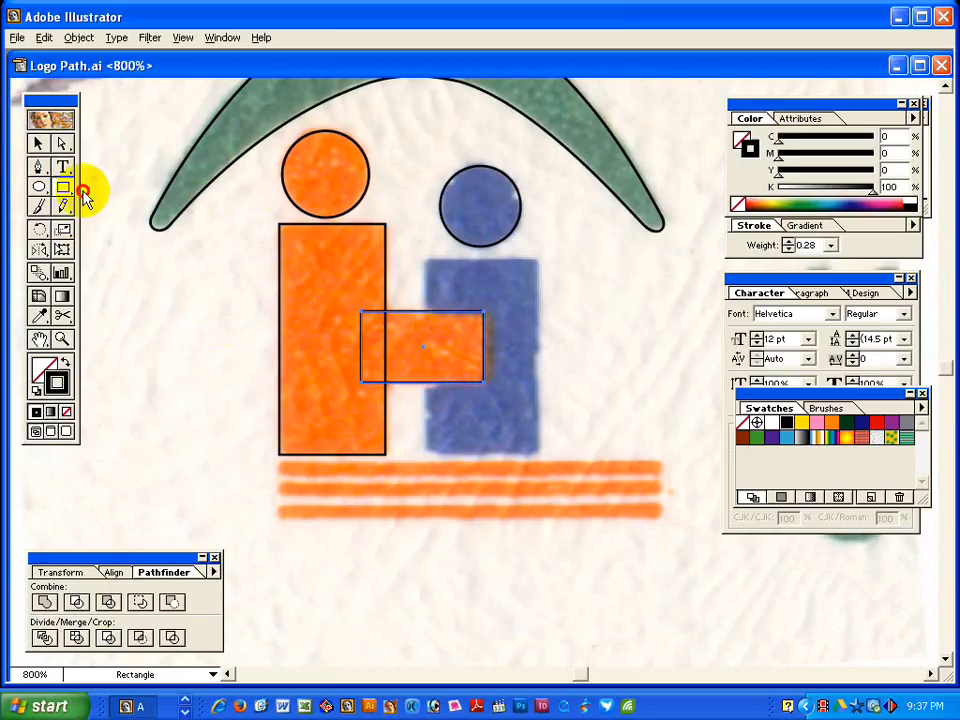
drag(279, 315, 427, 322)
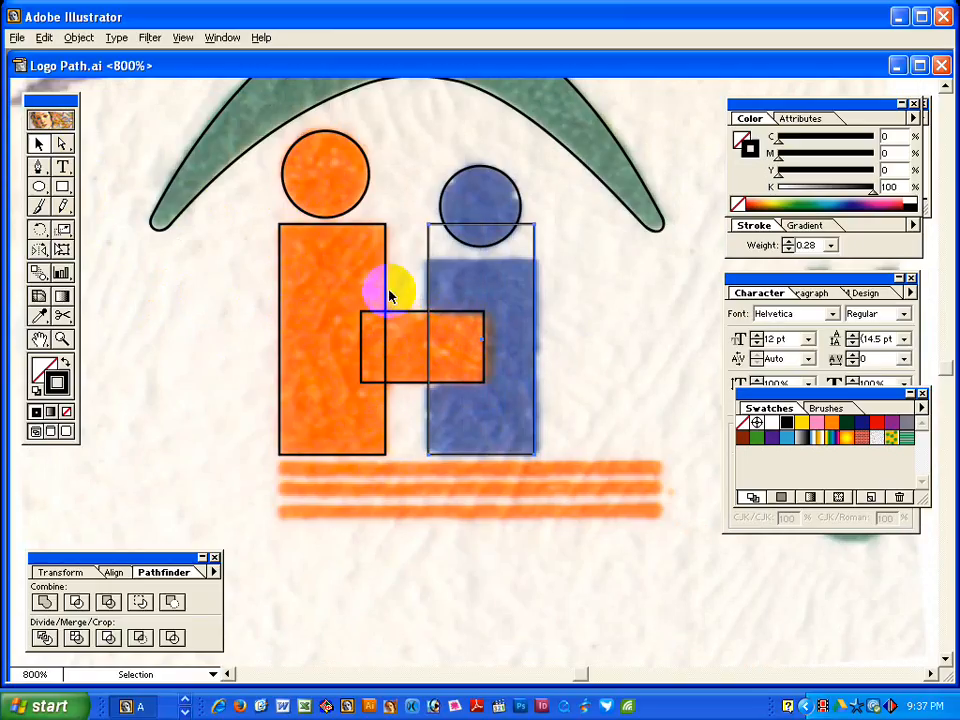
click(62, 249)
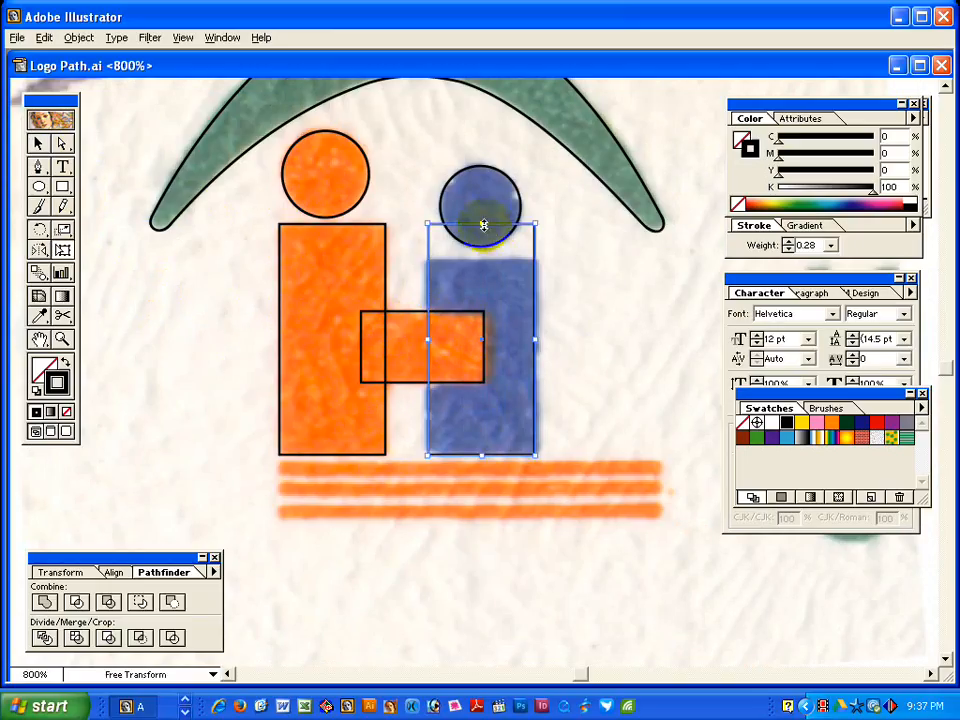
drag(483, 225, 483, 259)
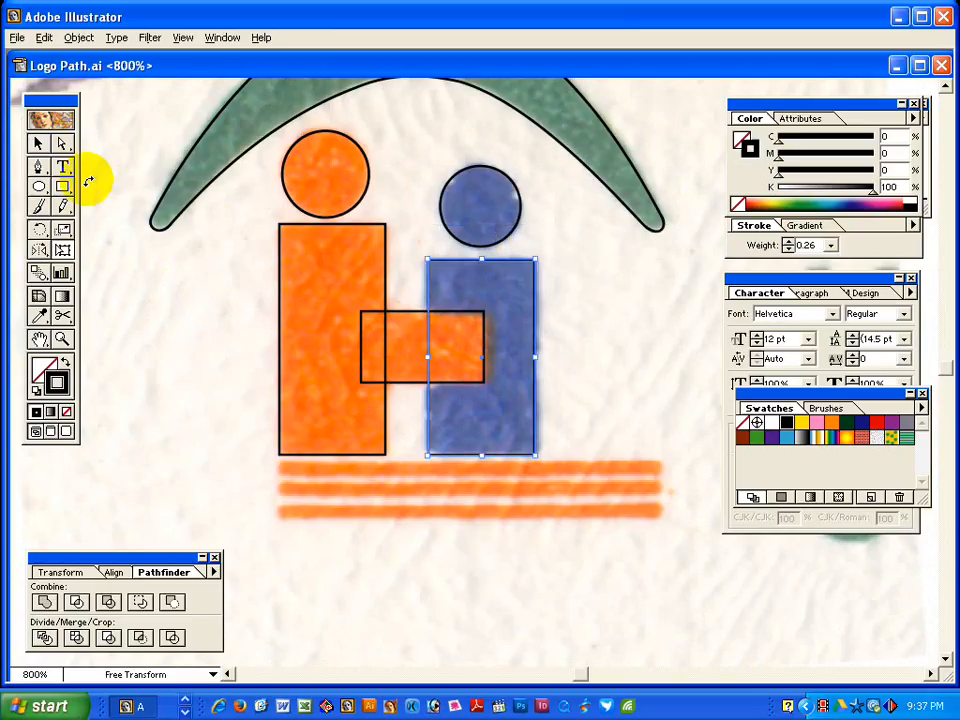
click(38, 143)
click(214, 330)
Copy the orange body's rectangle straight down and reshape the copy with Free Transform to outline the uppermost orange stripe.
drag(257, 324, 257, 279)
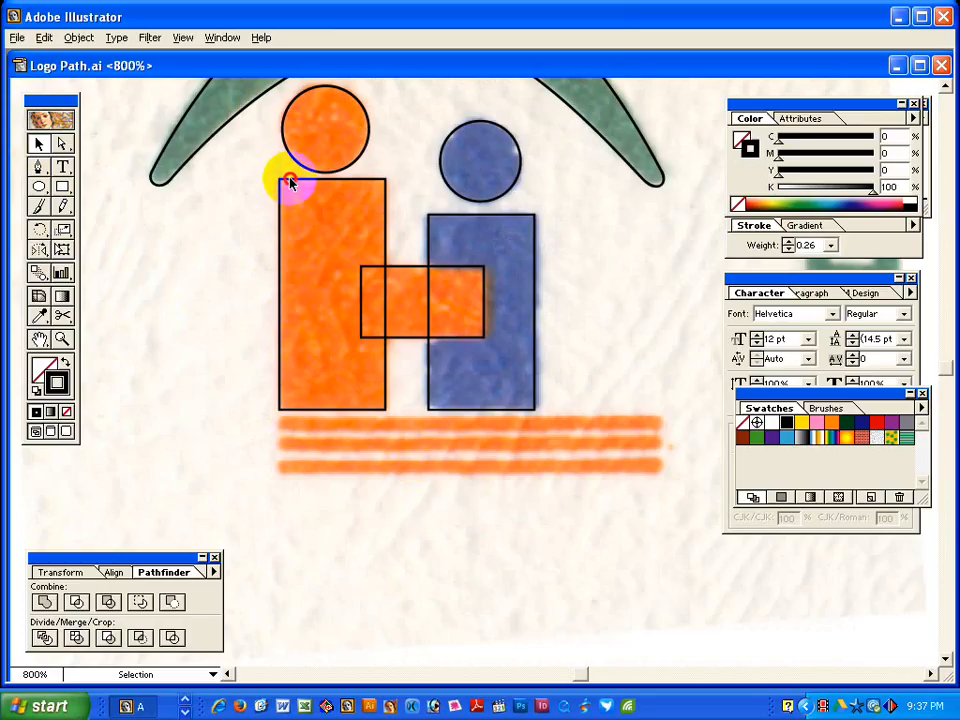
drag(285, 180, 307, 420)
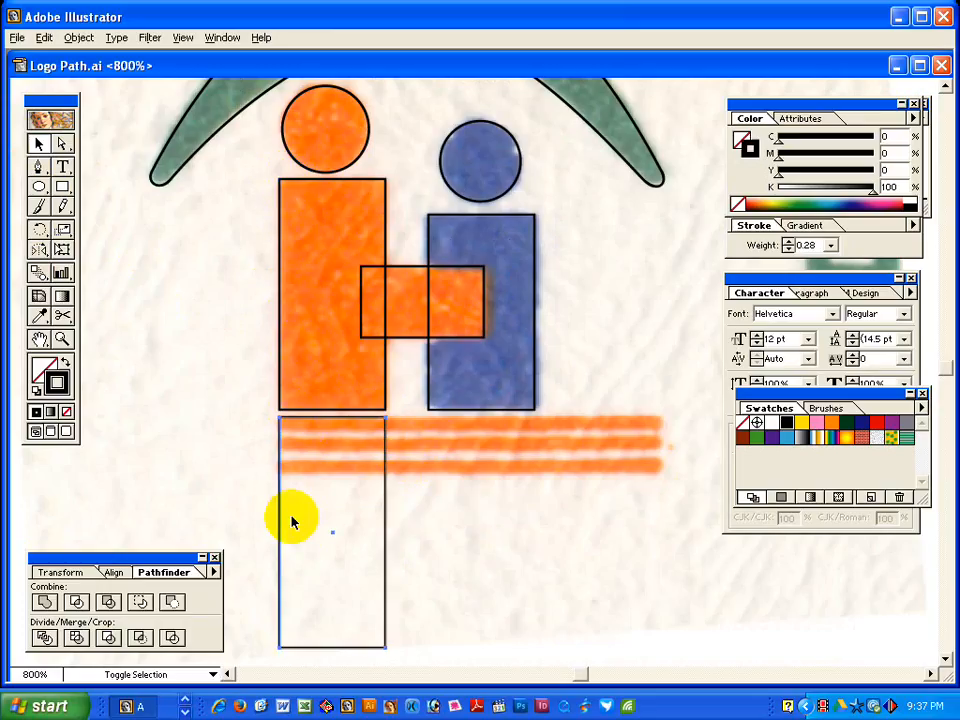
scroll(296, 499, down, 2)
click(62, 250)
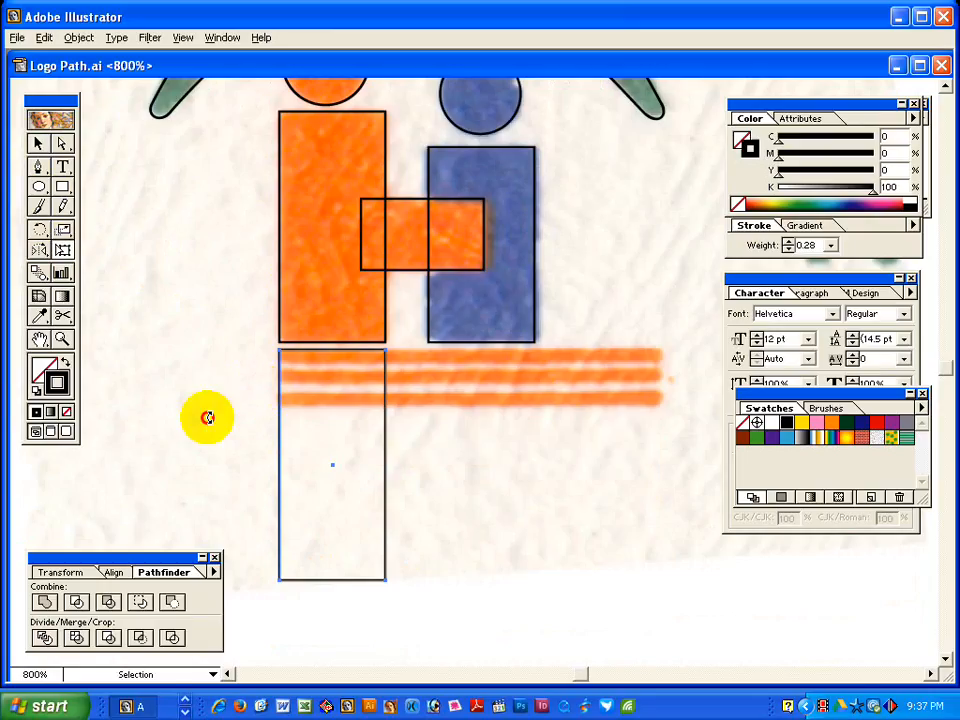
mouse_move(332, 583)
mouse_down()
mouse_move(326, 367)
mouse_move(660, 372)
mouse_up()
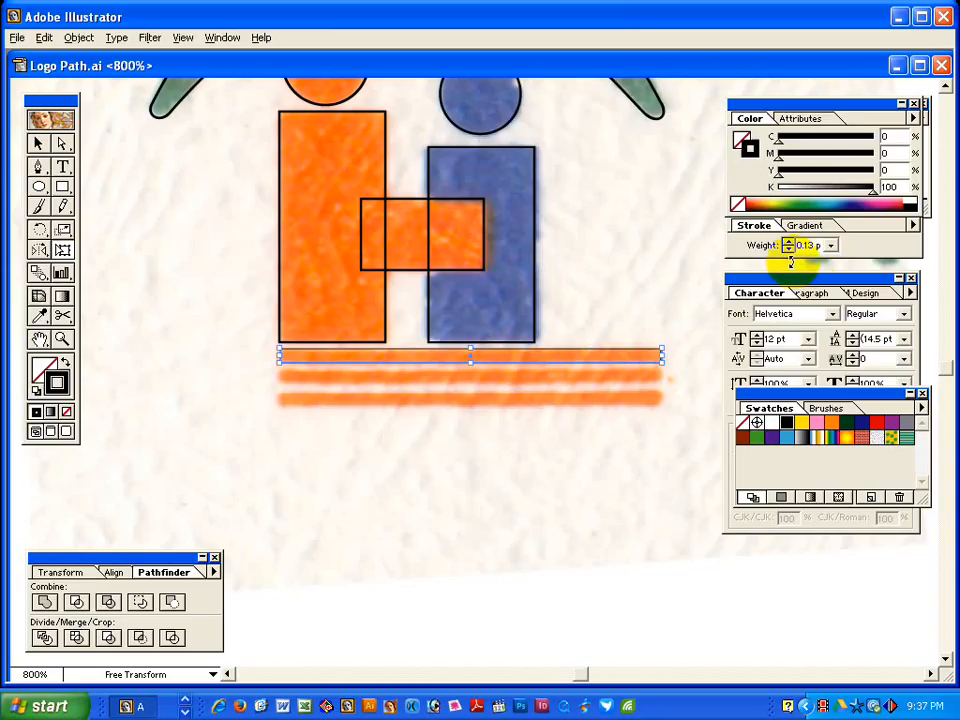
click(41, 145)
click(236, 414)
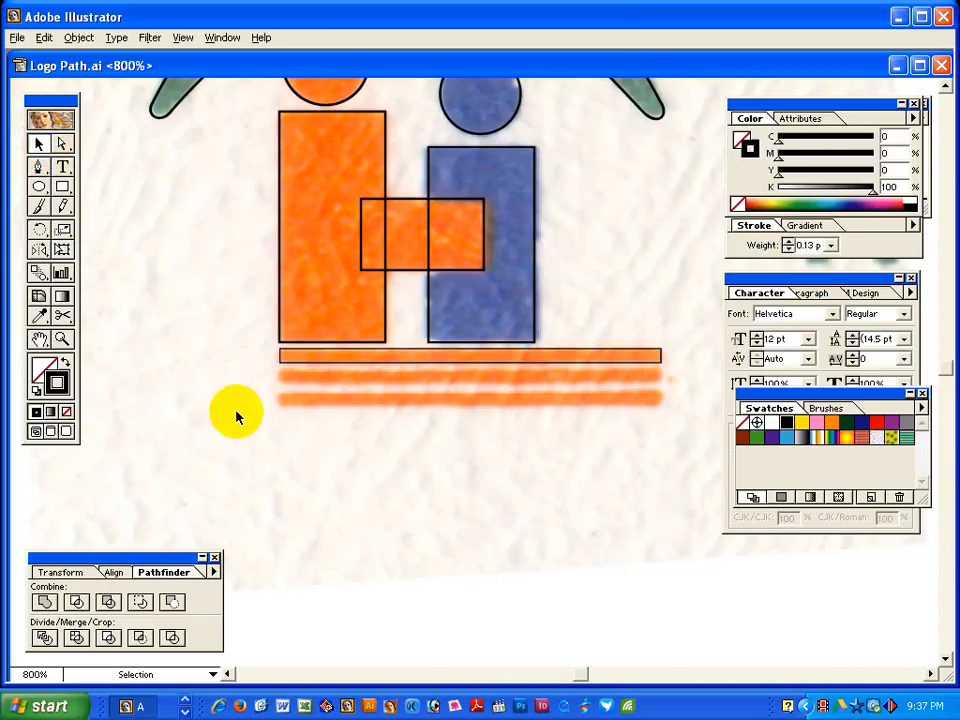
Duplicate the uppermost stripe's rectangle straight down onto the second and third orange stripes.
key(ctrl+space)
drag(228, 273, 604, 550)
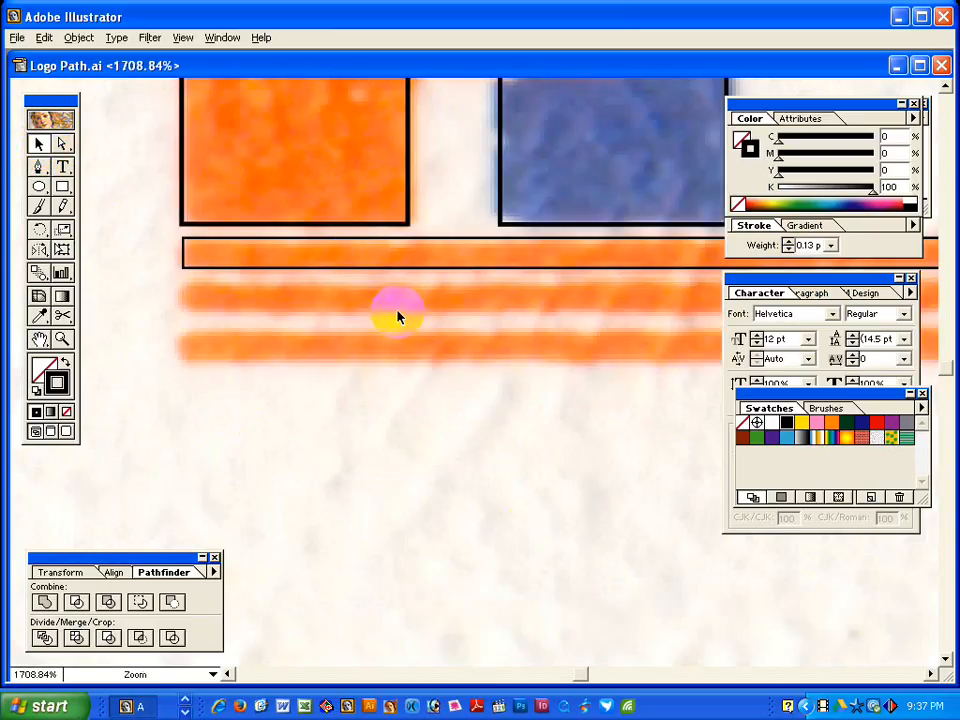
click(351, 241)
drag(351, 241, 353, 335)
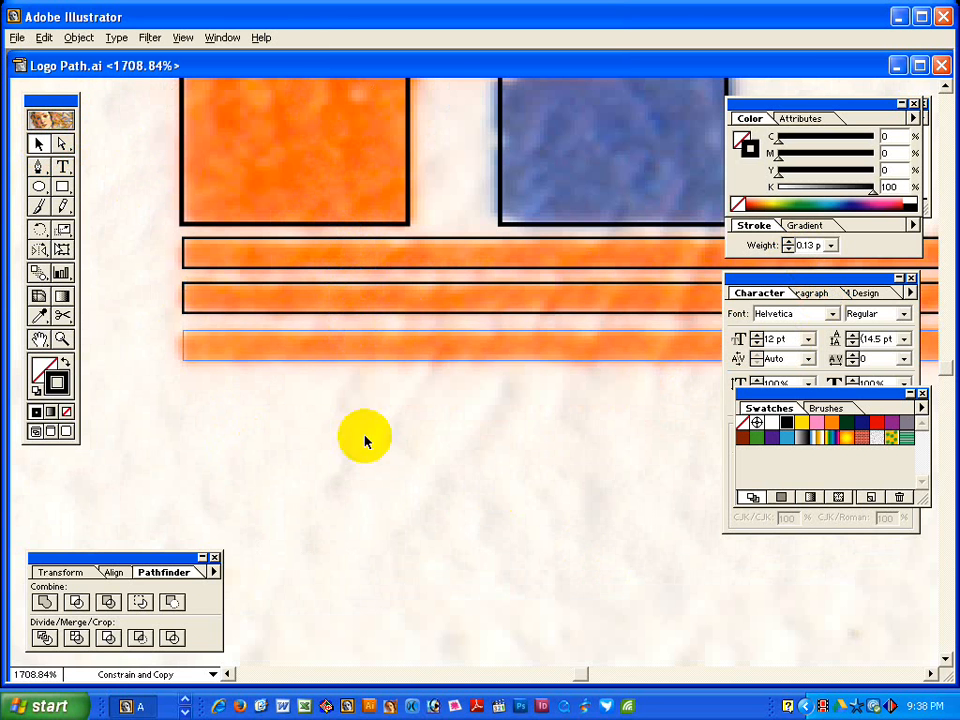
click(428, 434)
Unite the orange figure's body and arm rectangles into one shape with Pathfinder.
ctrl+alt+click(484, 388)
ctrl+alt+click(482, 392)
ctrl+alt+click(513, 298)
ctrl+alt+click(505, 303)
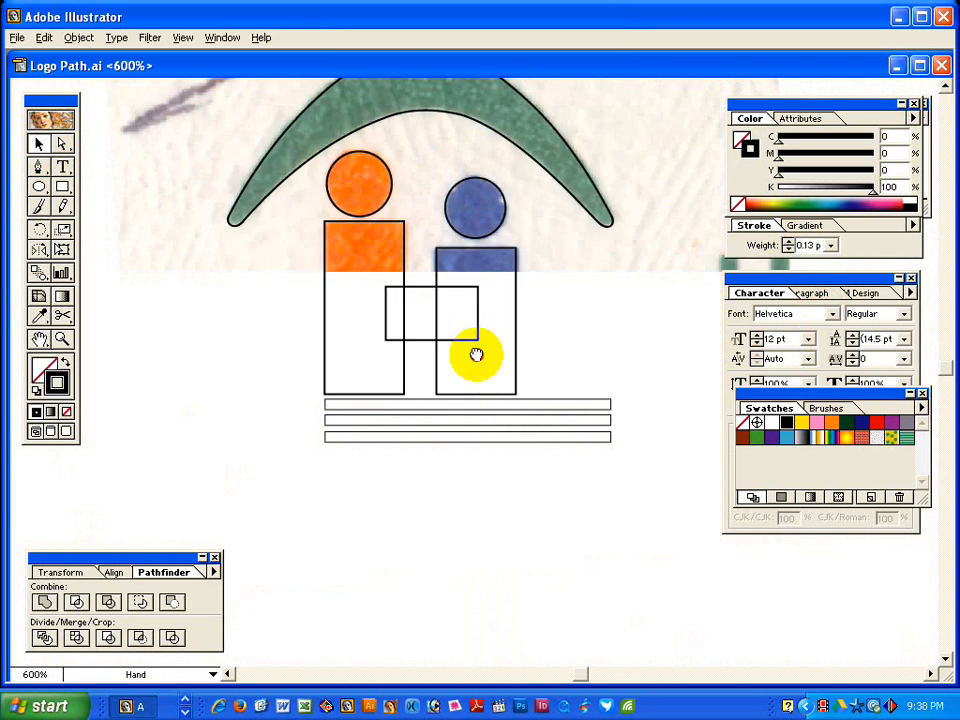
drag(475, 345, 473, 408)
ctrl+alt+click(533, 403)
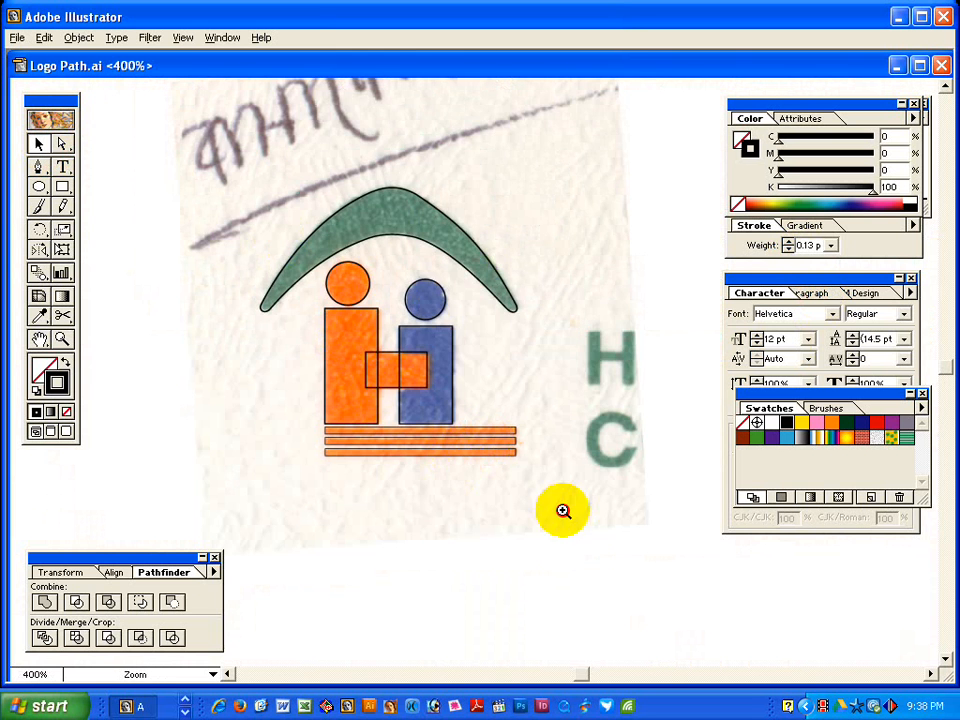
ctrl+alt+click(578, 546)
drag(583, 551, 585, 552)
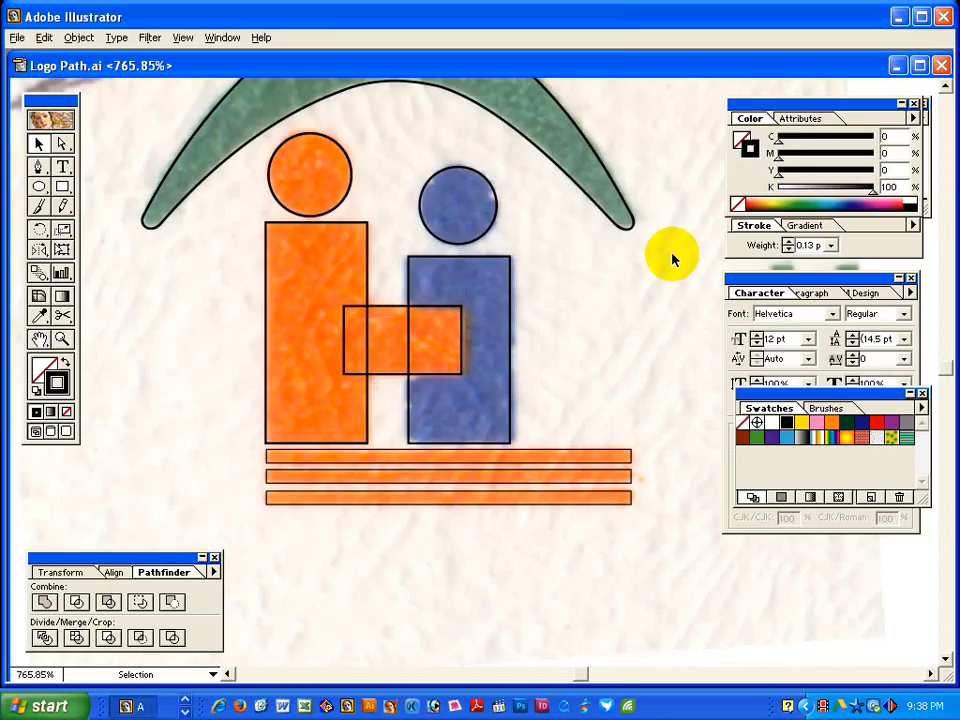
drag(249, 322, 375, 342)
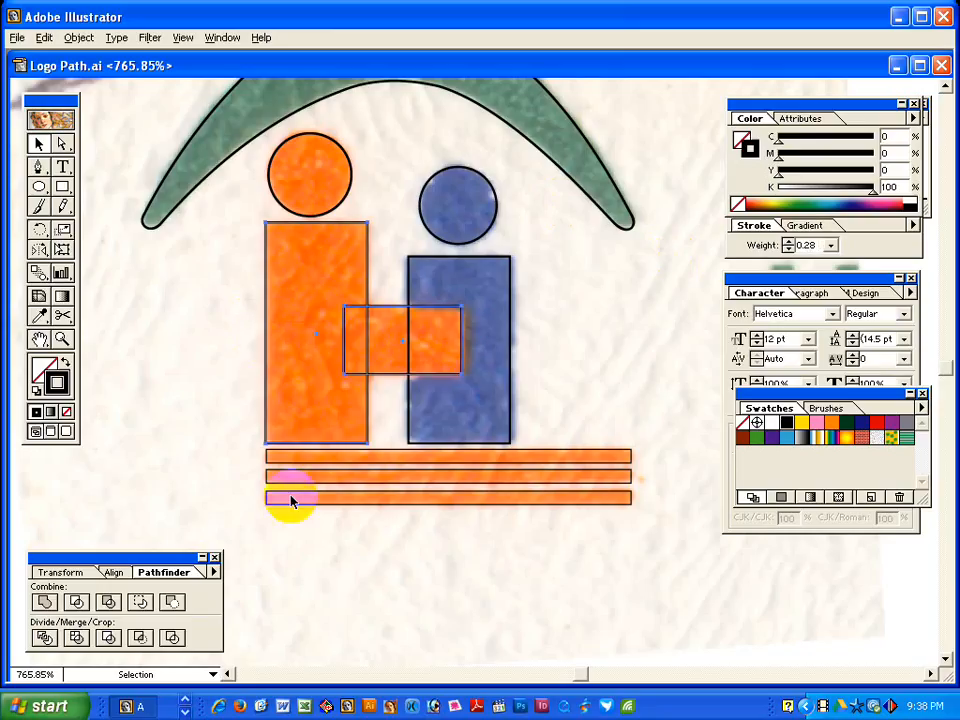
click(46, 602)
click(165, 426)
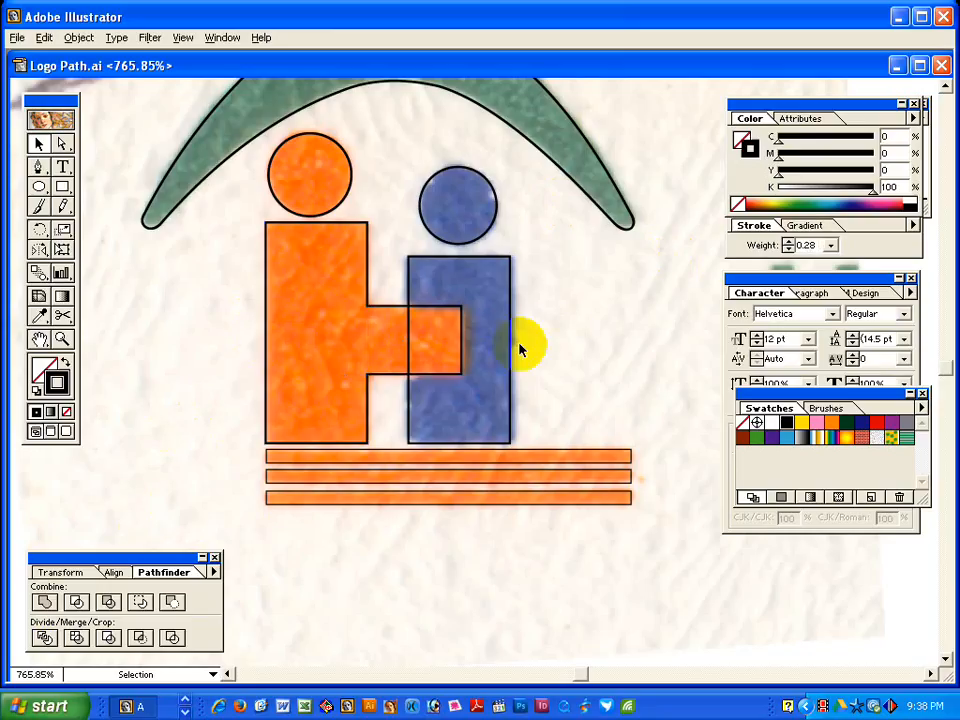
Try to unite the orange figure's shape with the blue body rectangle, and undo the merge.
drag(520, 276, 439, 330)
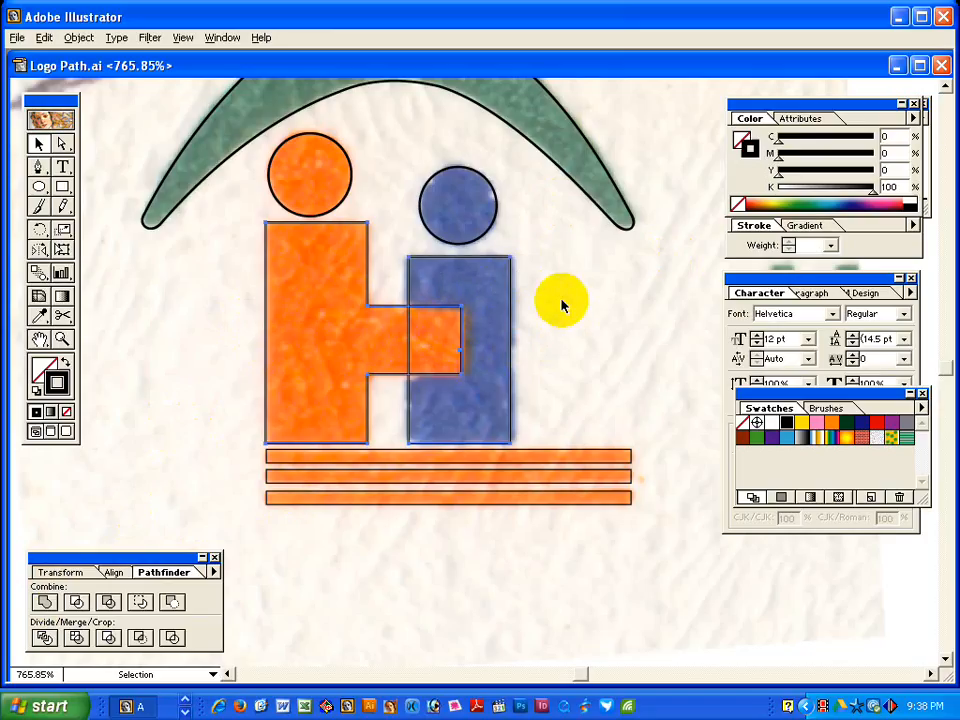
click(44, 601)
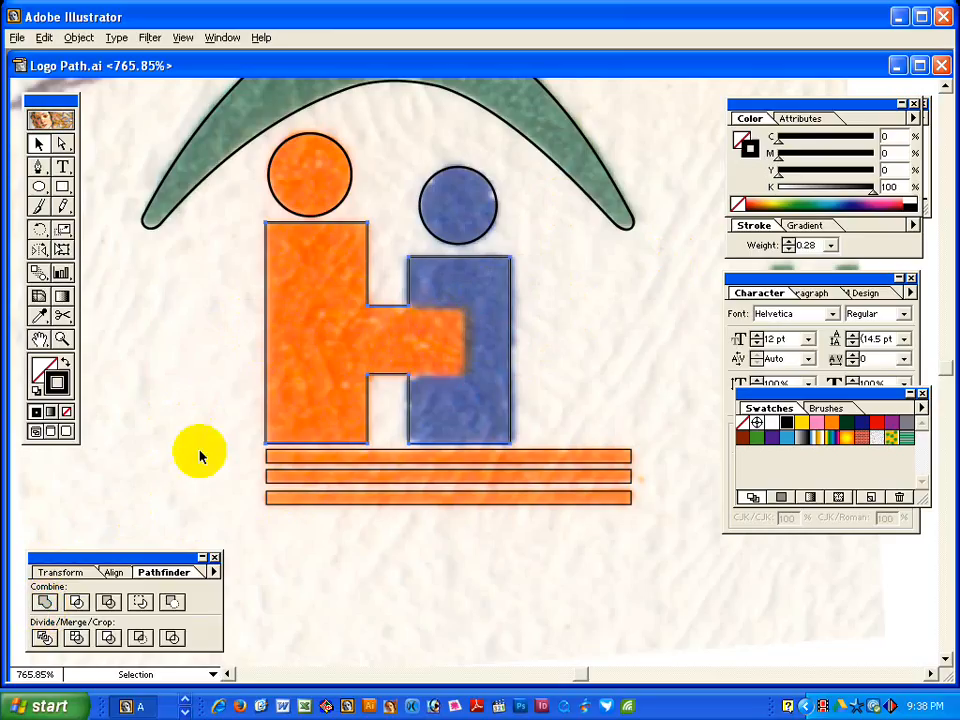
click(201, 394)
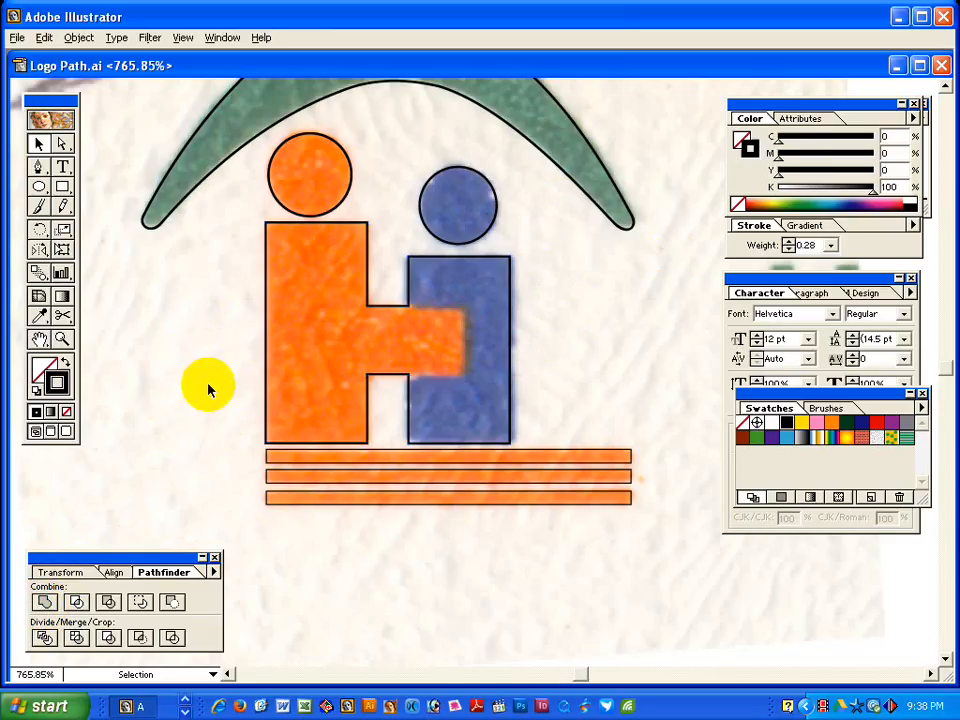
key(ctrl+z)
click(587, 357)
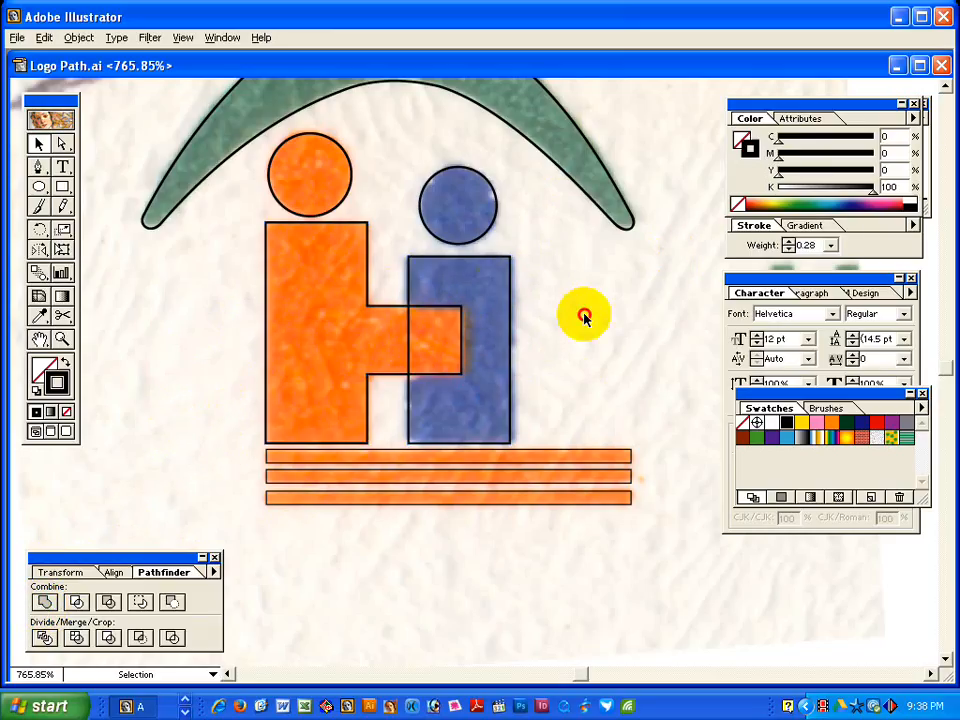
Select all the traced Homeland paths and move them off the scan, beside the interlocking square logo outline.
ctrl+alt+click(511, 432)
ctrl+alt+click(570, 355)
ctrl+alt+click(571, 345)
ctrl+alt+click(571, 345)
ctrl+alt+click(571, 345)
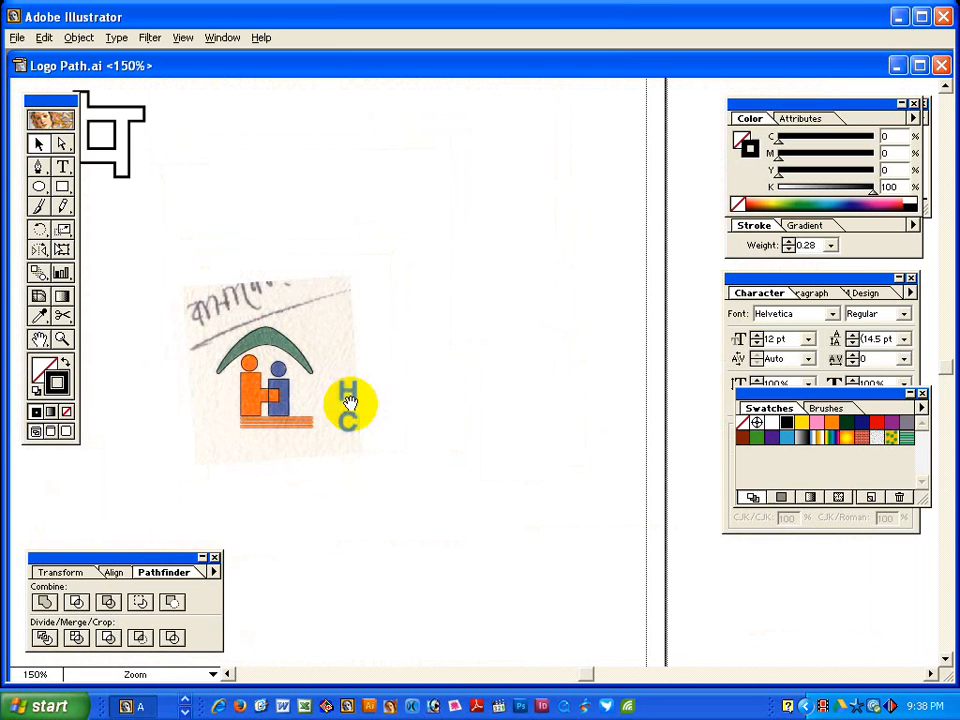
drag(205, 285, 342, 505)
drag(299, 438, 413, 570)
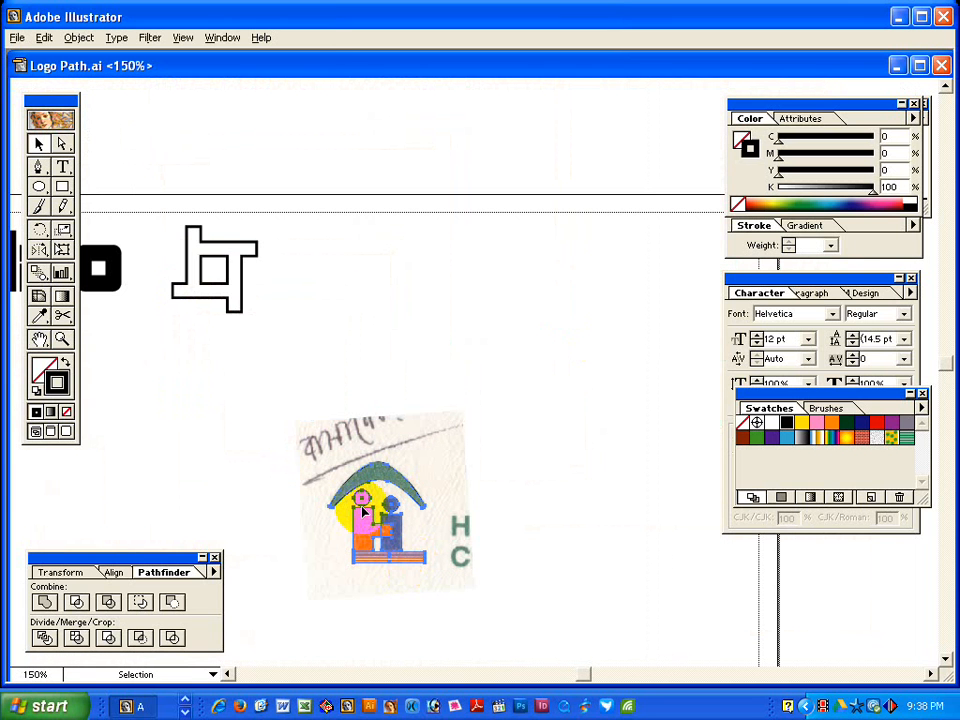
mouse_move(370, 490)
mouse_down()
mouse_move(328, 300)
mouse_move(346, 254)
mouse_up()
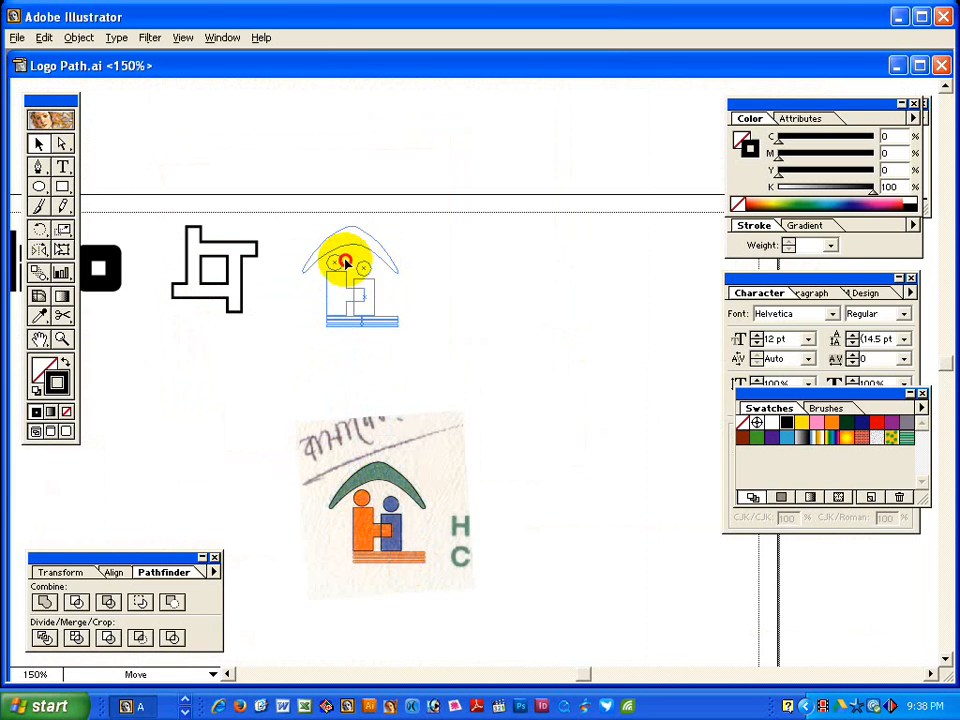
click(463, 317)
Delete the placed scan of the Homeland logo, and undo the deletion.
click(374, 463)
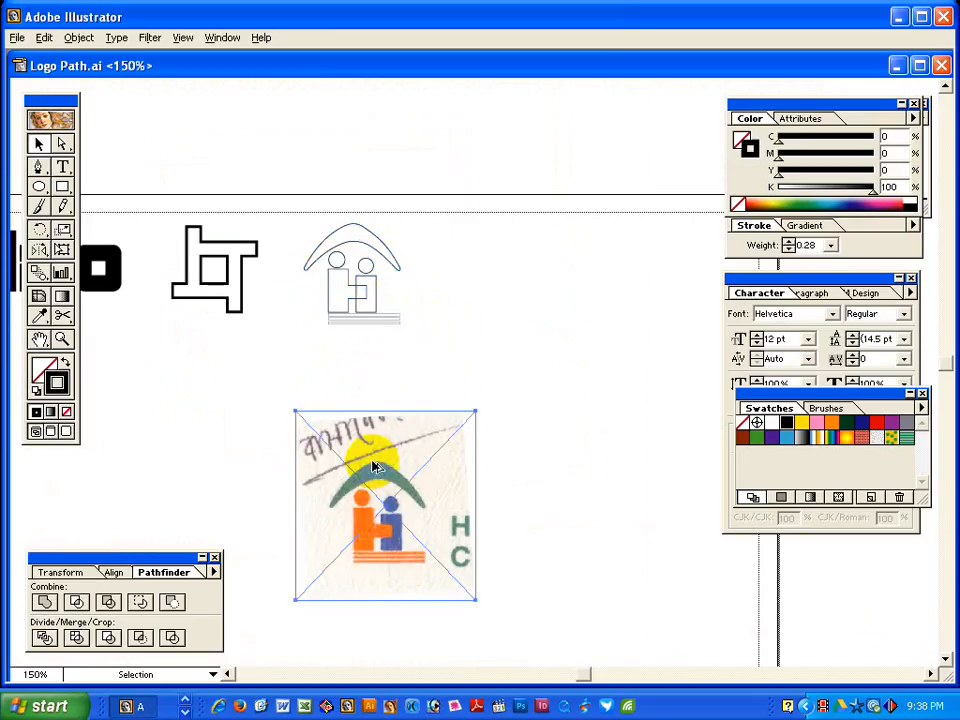
key(Delete)
click(379, 367)
key(ctrl+space)
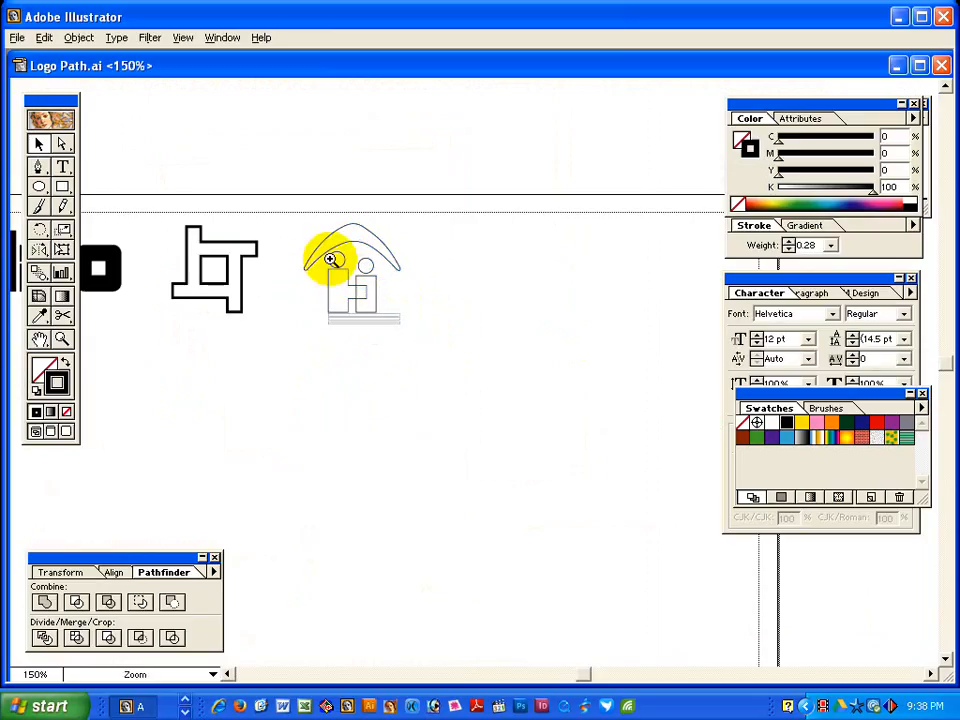
key(ctrl+z)
Move the placed scan up beside the traced Homeland logo as a reference, and deselect it.
mouse_move(398, 462)
mouse_down()
mouse_move(566, 369)
mouse_move(564, 248)
mouse_up()
click(480, 163)
key(ctrl+space)
drag(300, 163, 499, 450)
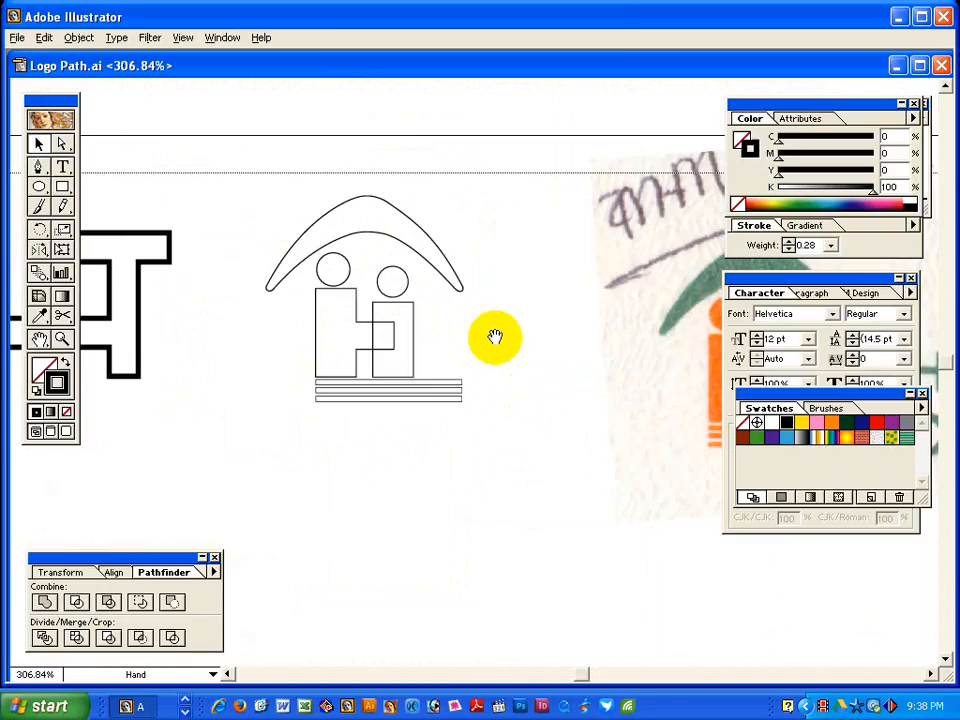
Fill the roof arc with dark green C 100, M 0, Y 100, K 16 and remove its outline.
drag(493, 336, 343, 388)
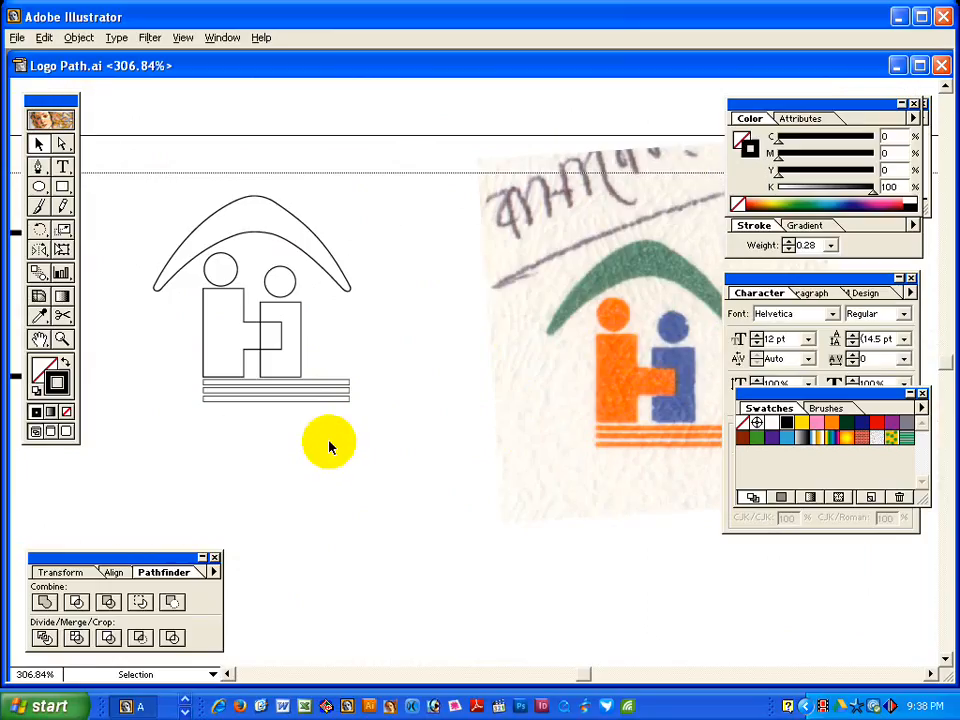
drag(630, 417, 600, 416)
click(376, 497)
click(412, 508)
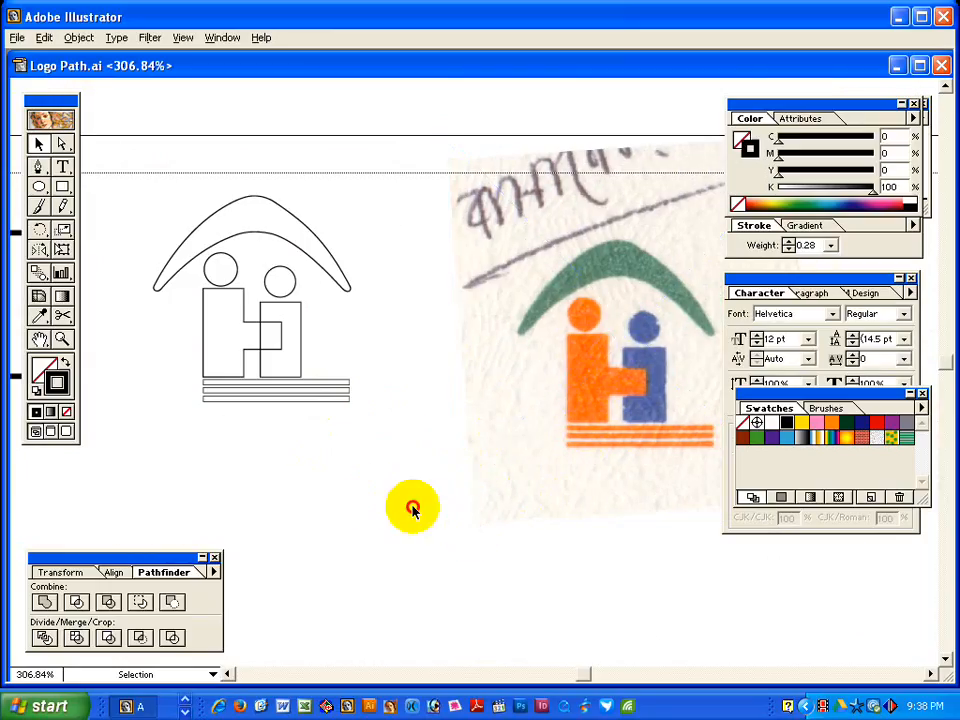
click(309, 216)
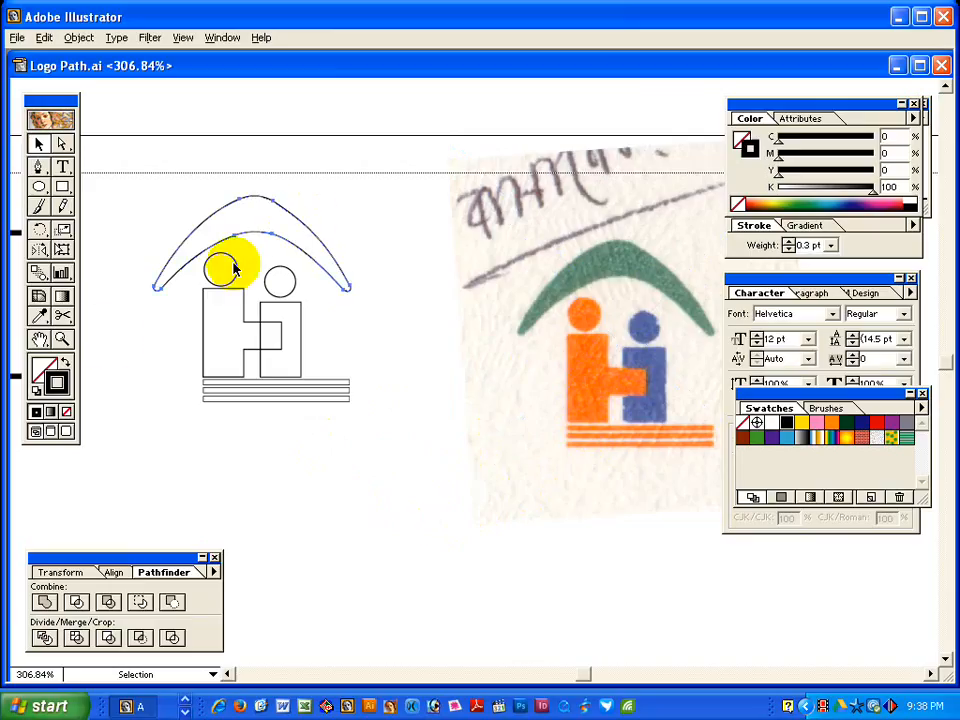
click(63, 360)
click(66, 362)
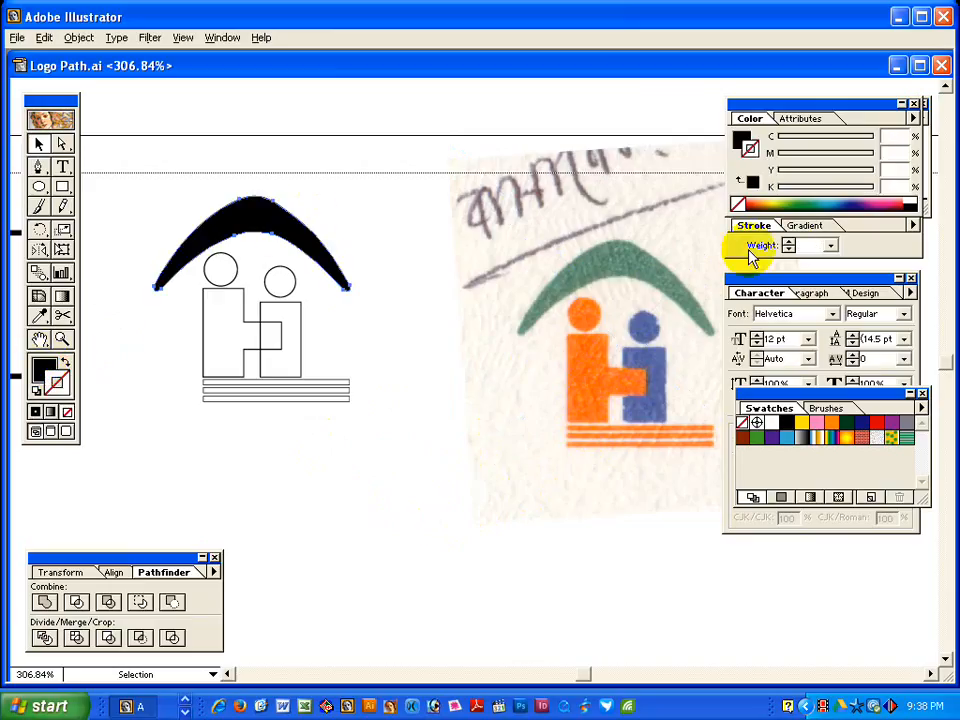
drag(822, 148, 866, 146)
drag(786, 173, 868, 171)
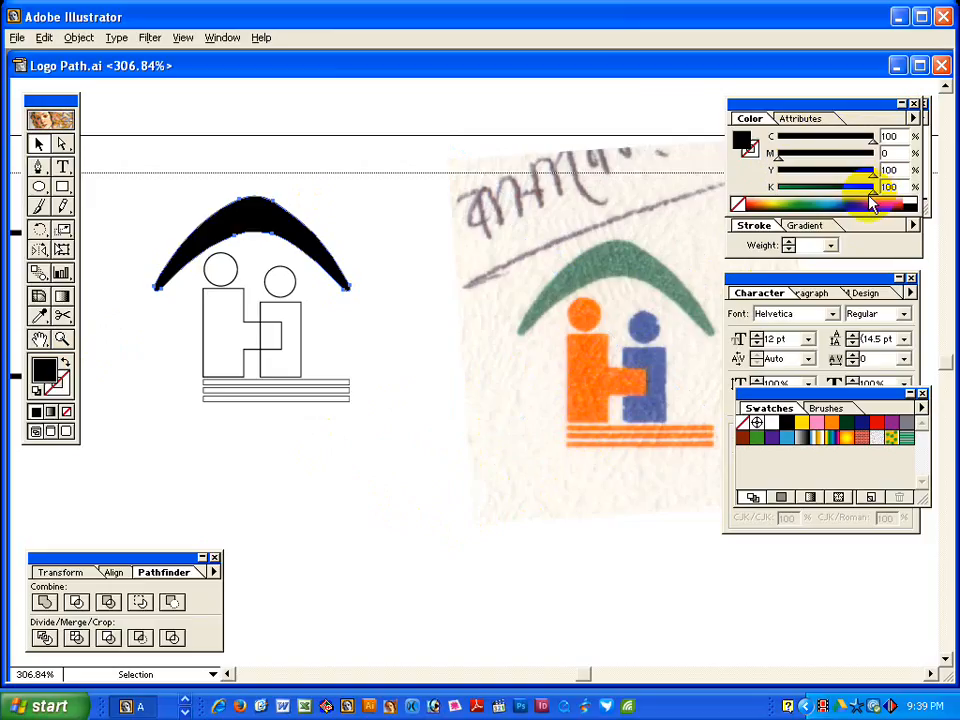
drag(872, 190, 763, 192)
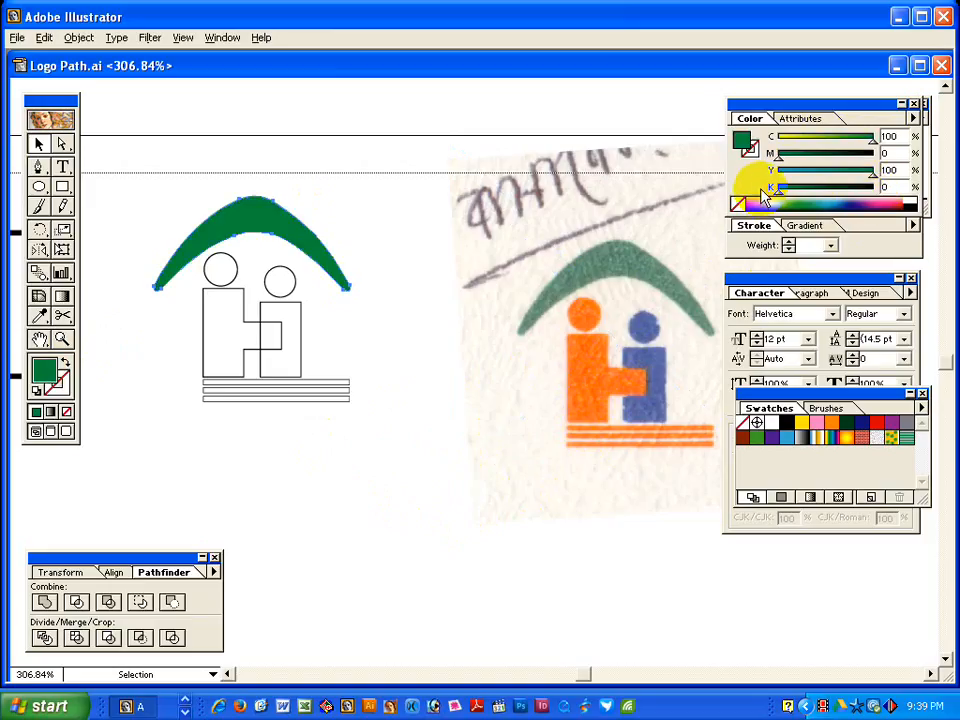
drag(781, 192, 793, 193)
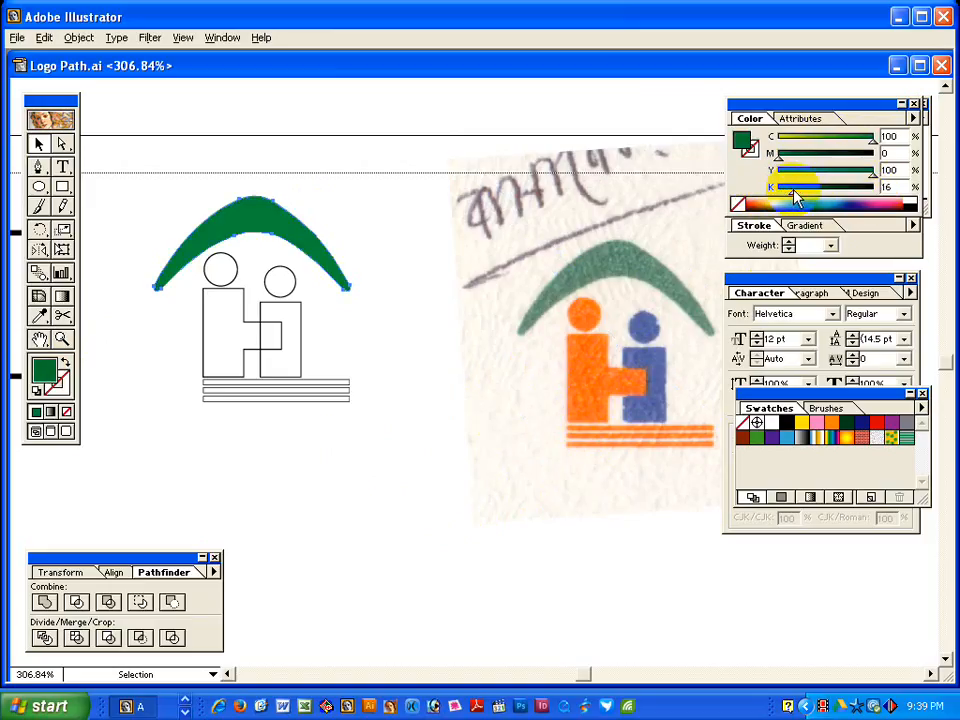
click(407, 237)
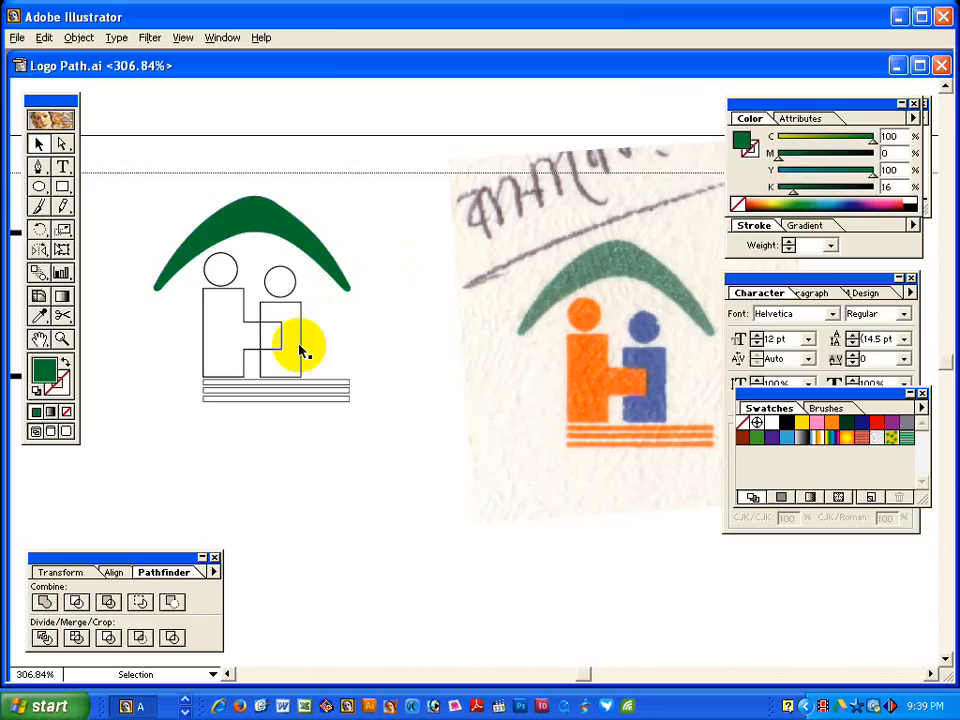
Fill the taller figure's head and body and the three base stripes with orange M 64, Y 100, without a stroke.
drag(198, 278, 229, 435)
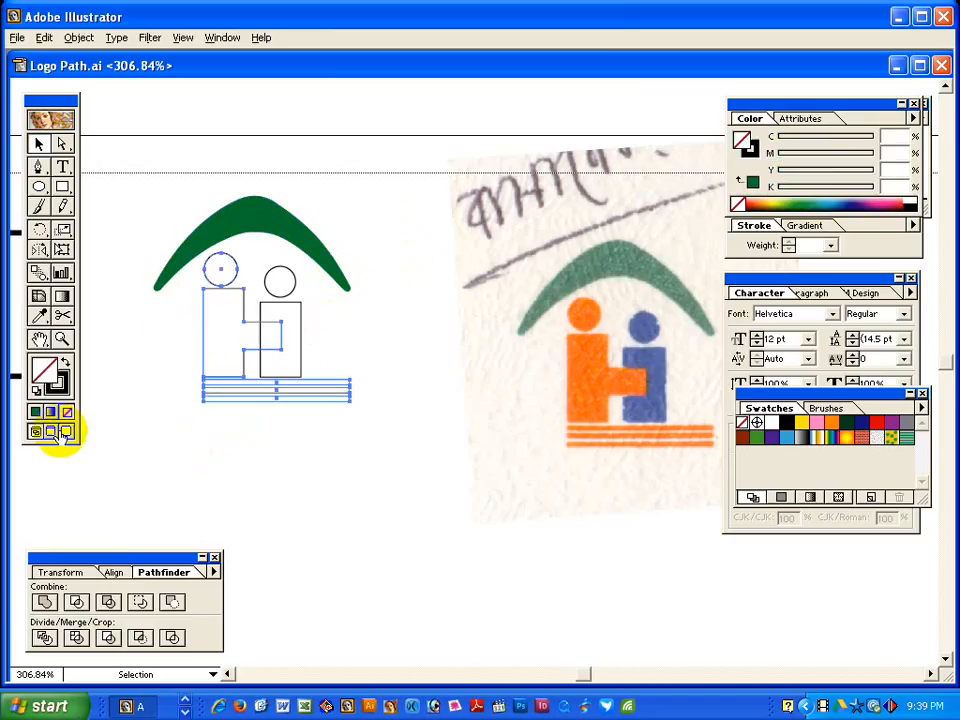
click(65, 363)
drag(784, 155, 845, 163)
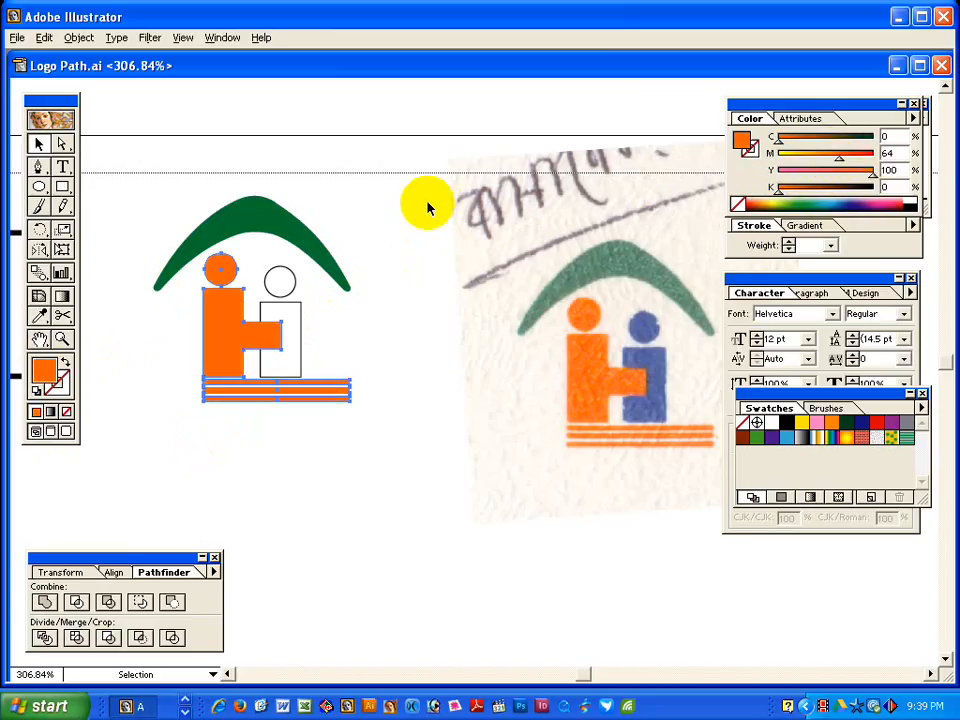
click(407, 188)
Fill the shorter figure's head and body with blue C 82, M 58, without a stroke.
drag(264, 258, 280, 311)
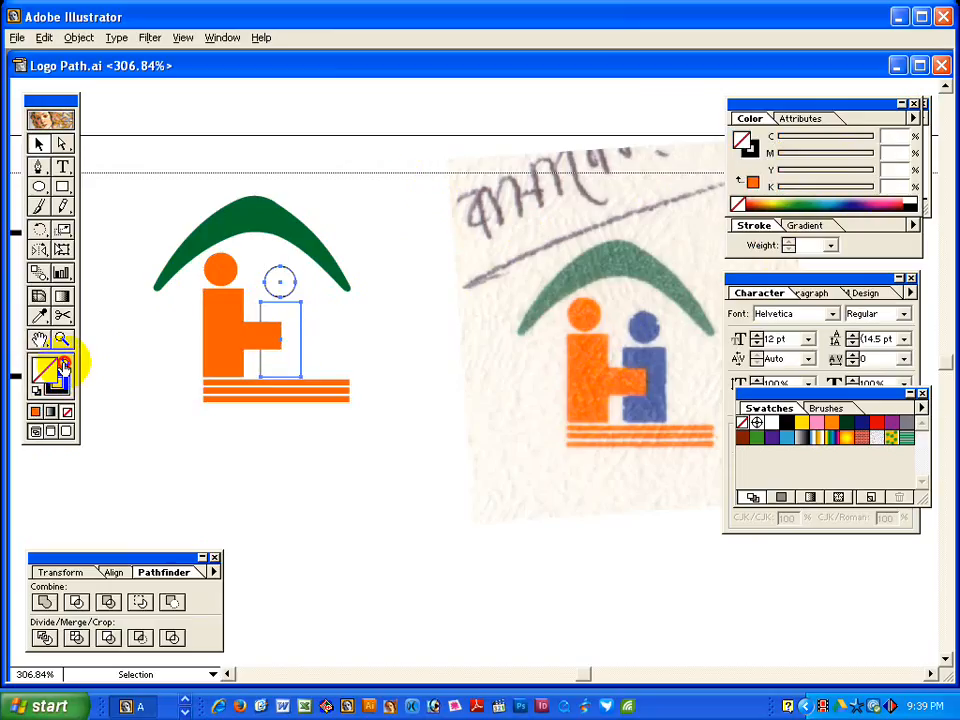
click(64, 366)
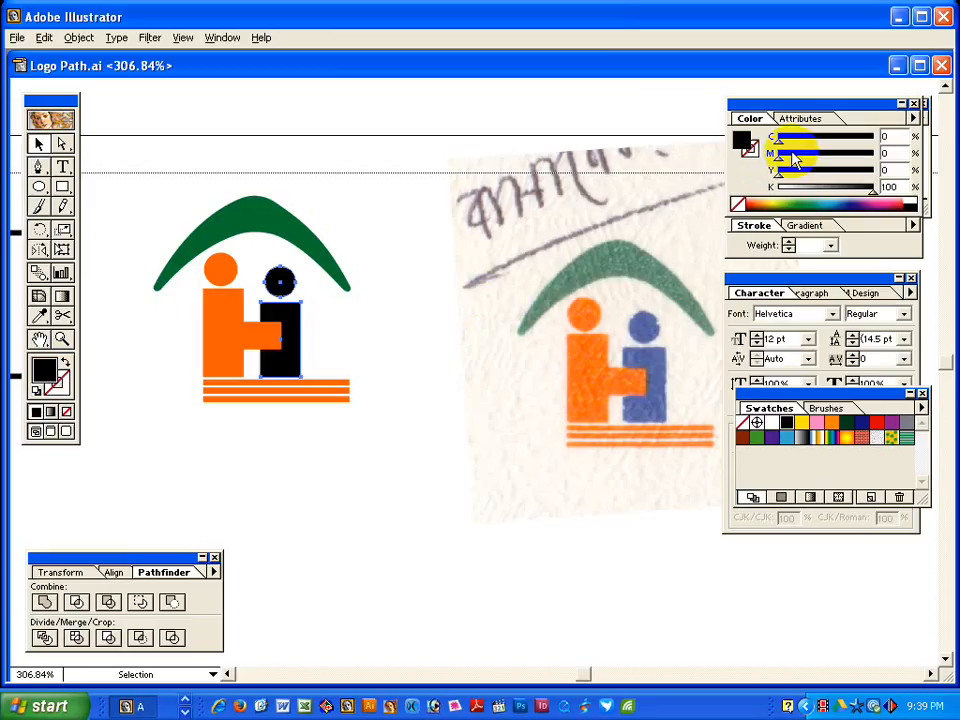
drag(784, 141, 831, 160)
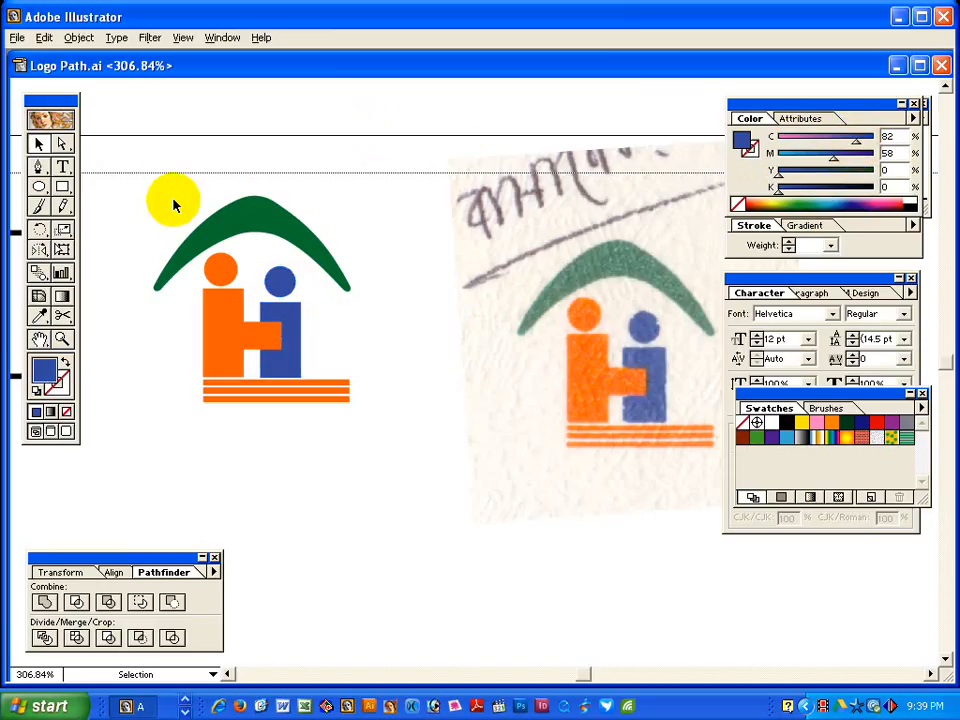
drag(171, 183, 336, 464)
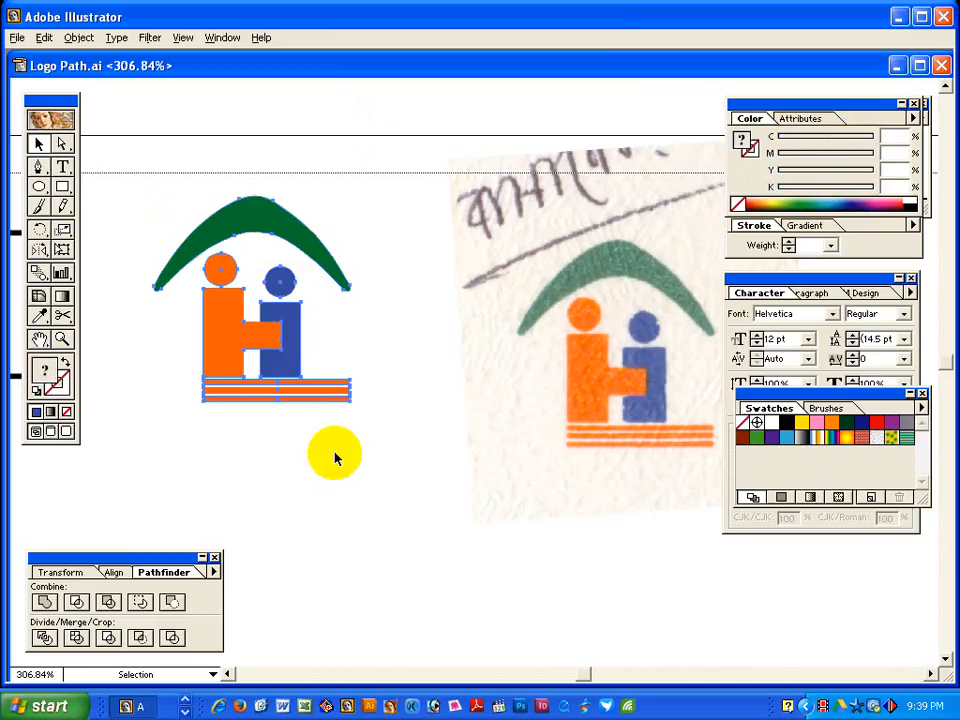
click(334, 456)
Delete the scanned reference image and place a copy of the coloured logo beside the original.
key(ctrl+alt+space)
ctrl+alt+click(353, 368)
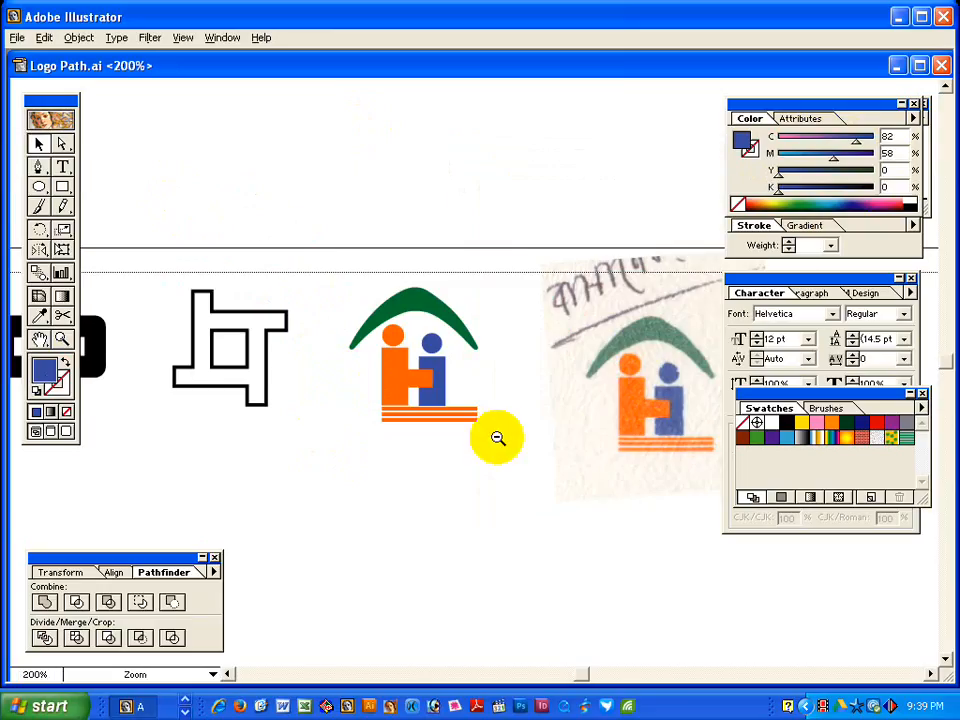
drag(566, 401, 386, 401)
click(445, 400)
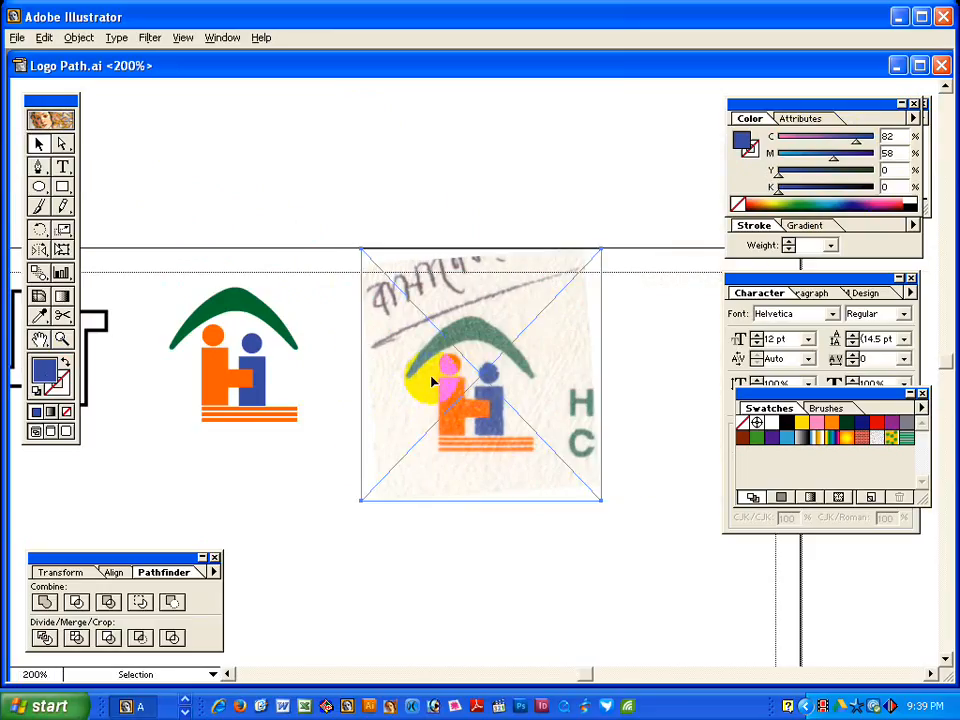
key(Delete)
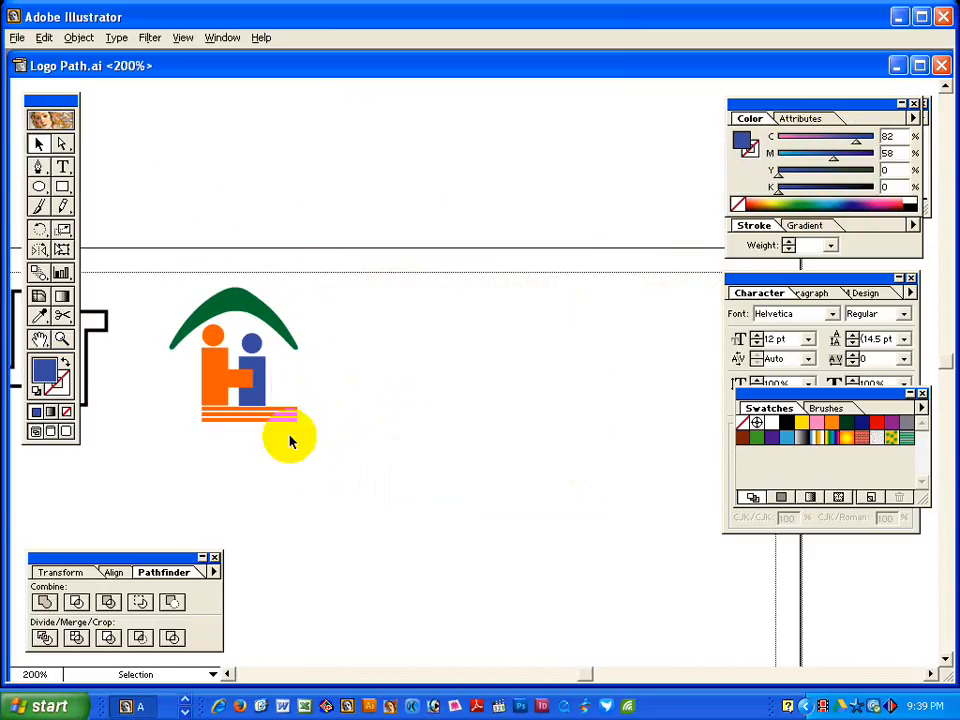
drag(225, 392, 367, 380)
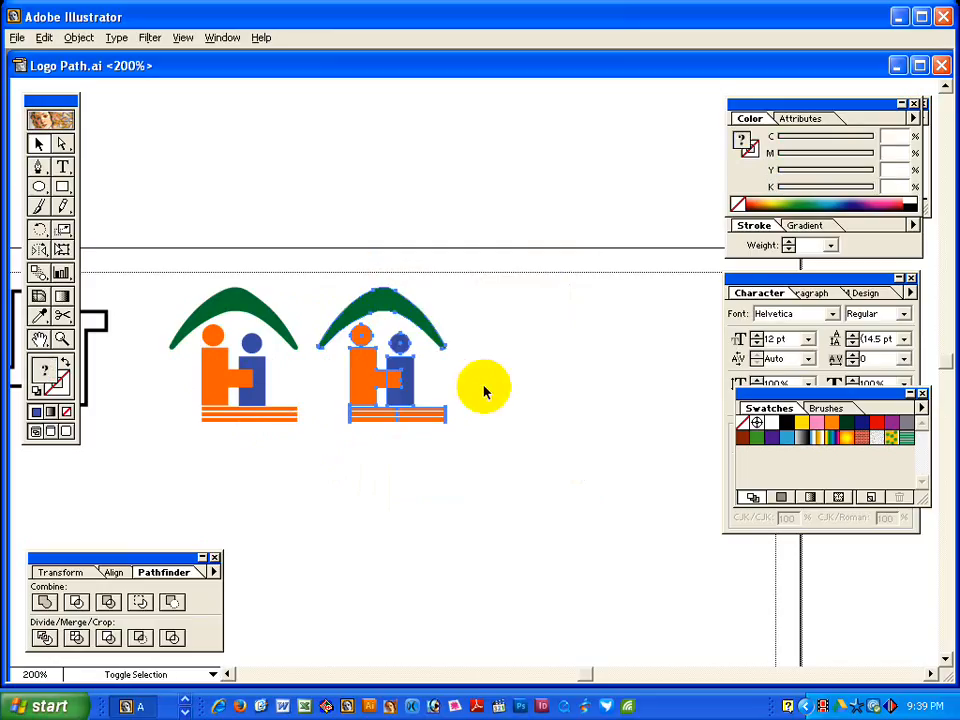
Recolour the copied logo's orange figure and stripes to pure magenta, M 100 and the other inks at 0.
key(ctrl+space)
drag(300, 231, 536, 531)
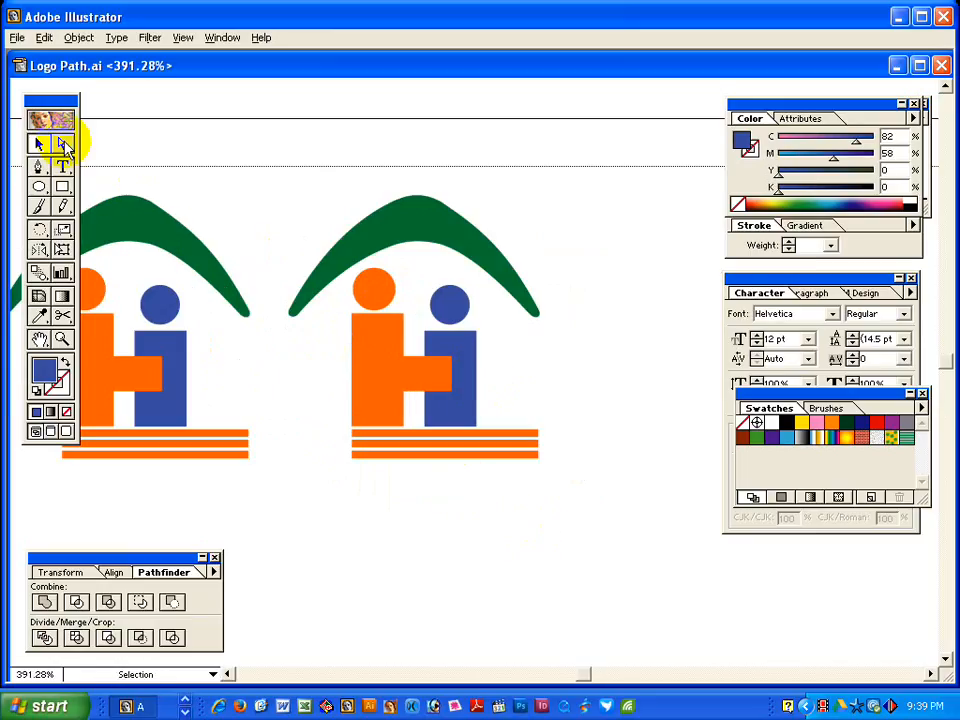
click(62, 143)
drag(345, 300, 388, 497)
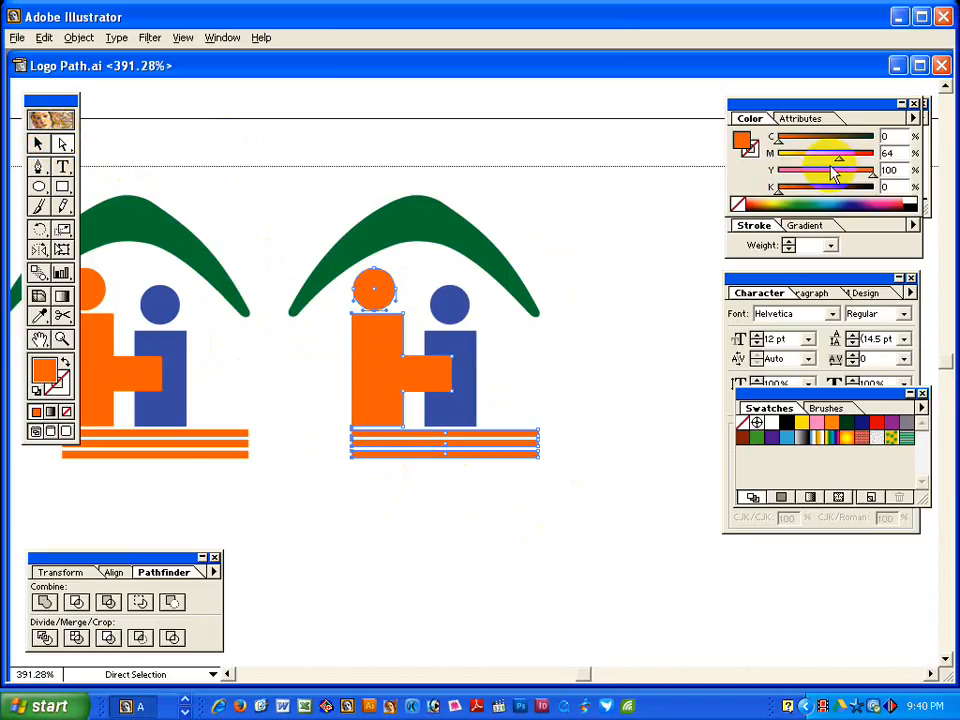
drag(839, 157, 762, 184)
click(499, 326)
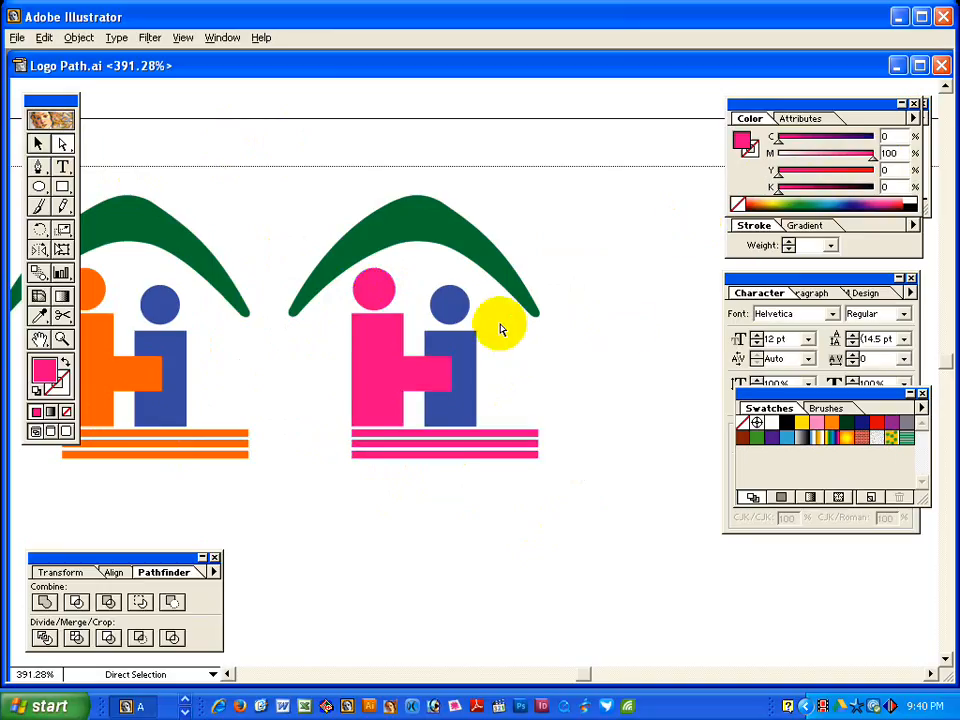
Recolour the copied logo's blue head and body to pure cyan, C 100 and M 0.
drag(478, 314, 440, 345)
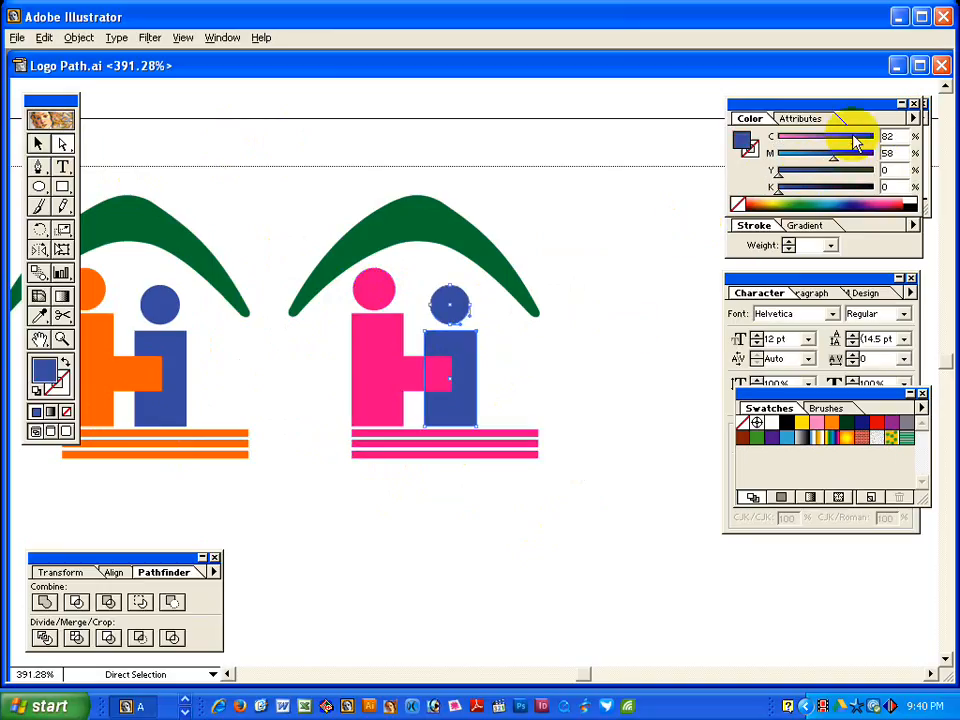
drag(856, 136, 902, 139)
drag(834, 153, 754, 151)
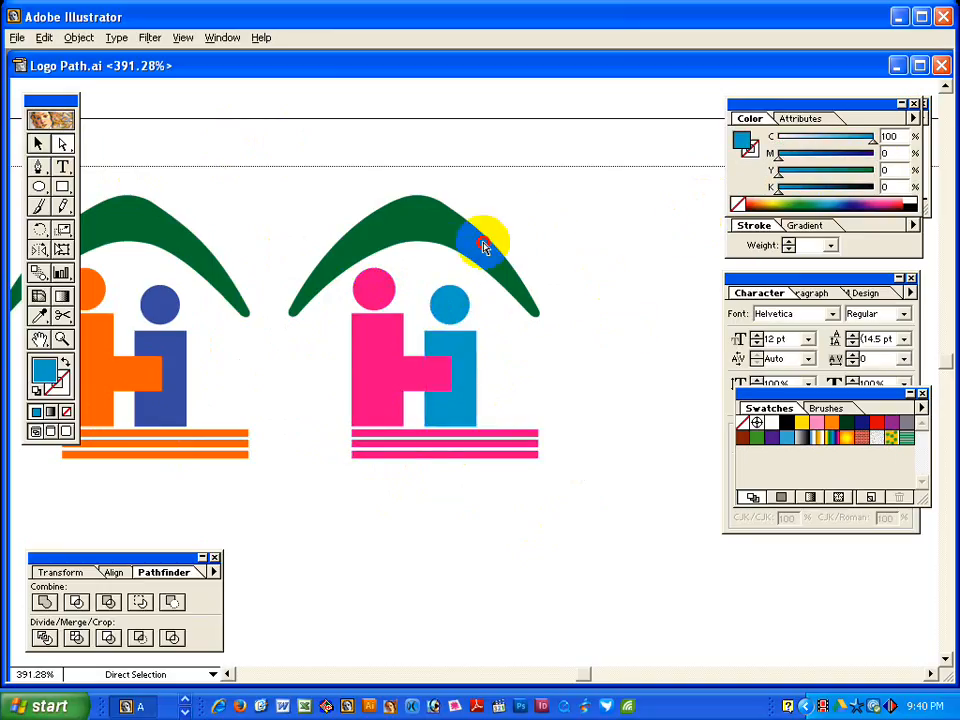
Recolour the copied logo's roof arc to solid black, K 100.
drag(536, 221, 446, 272)
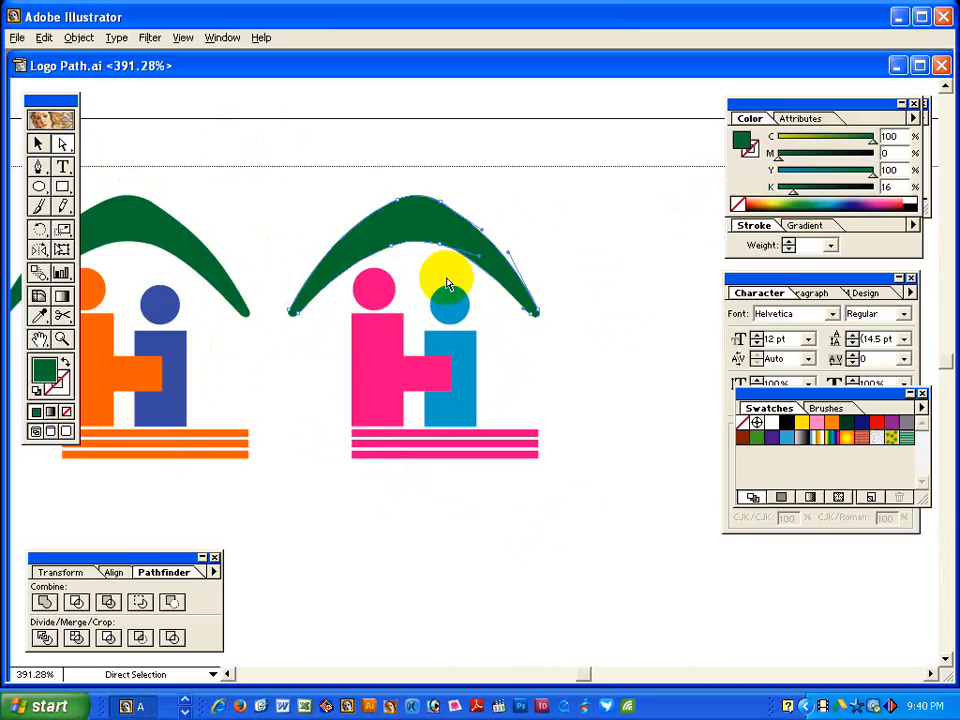
click(908, 204)
click(636, 215)
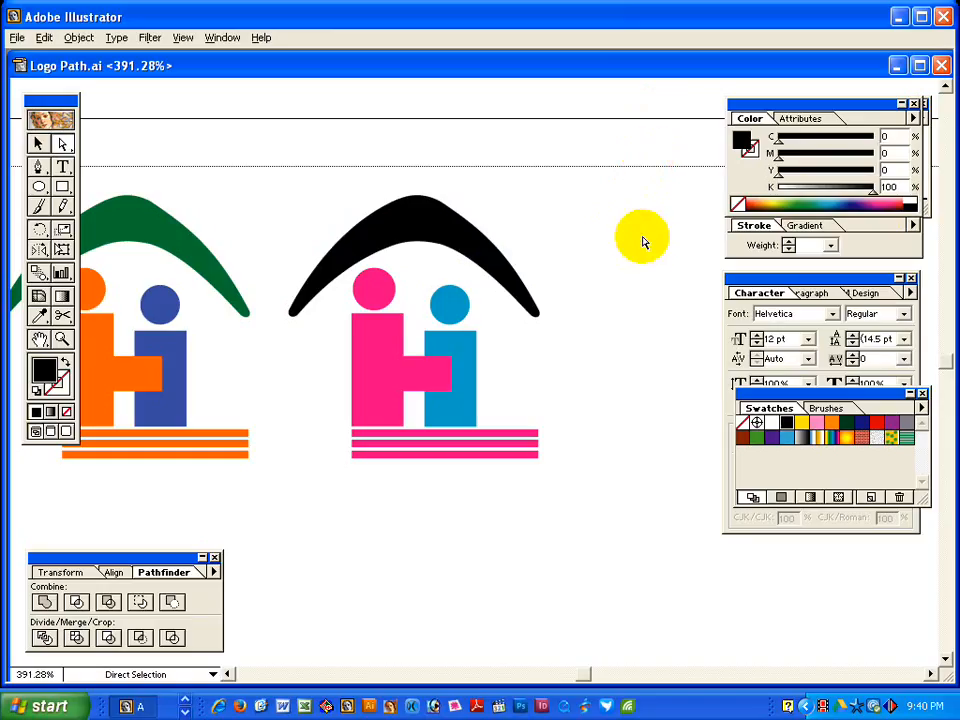
Examine where the magenta figure's arm overlaps the cyan body in the copied logo, checking each shape separately.
key(ctrl+space)
drag(375, 204, 606, 531)
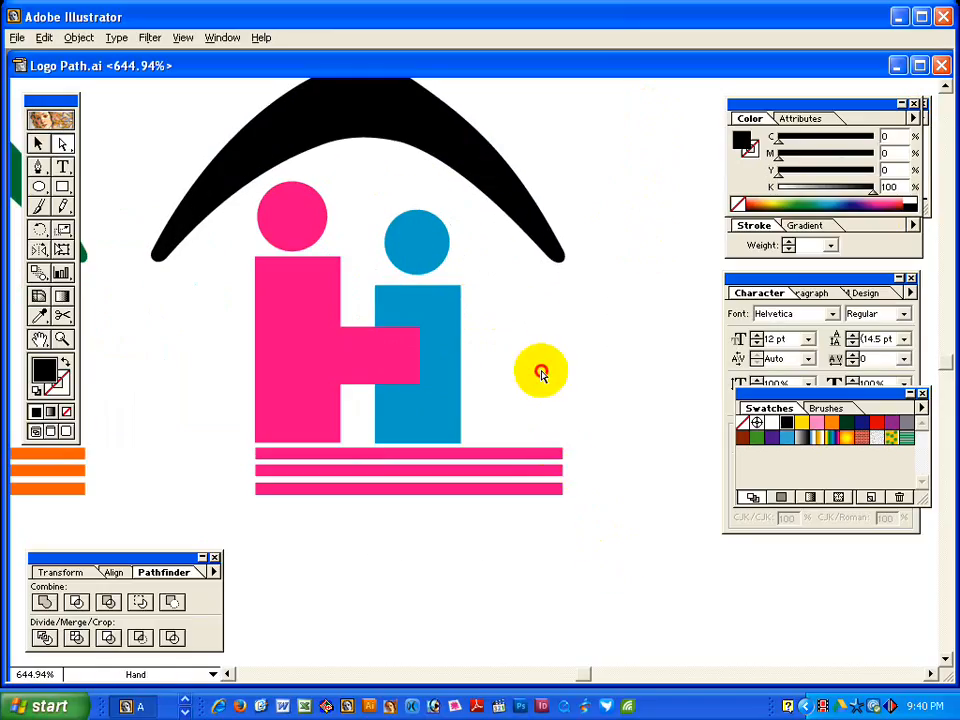
click(368, 366)
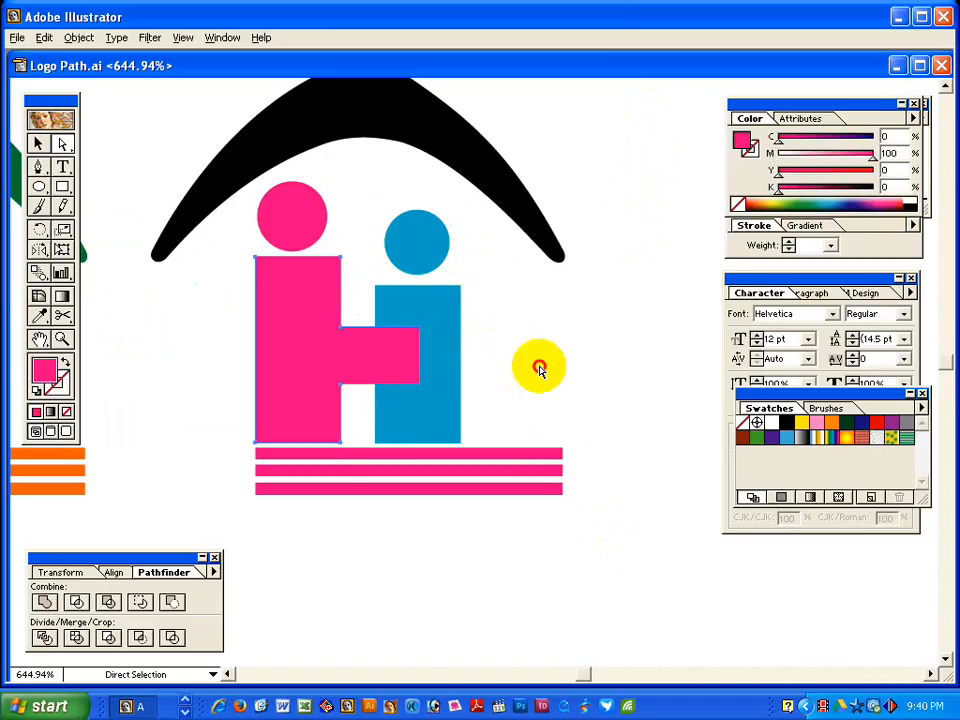
key(ctrl+shift+a)
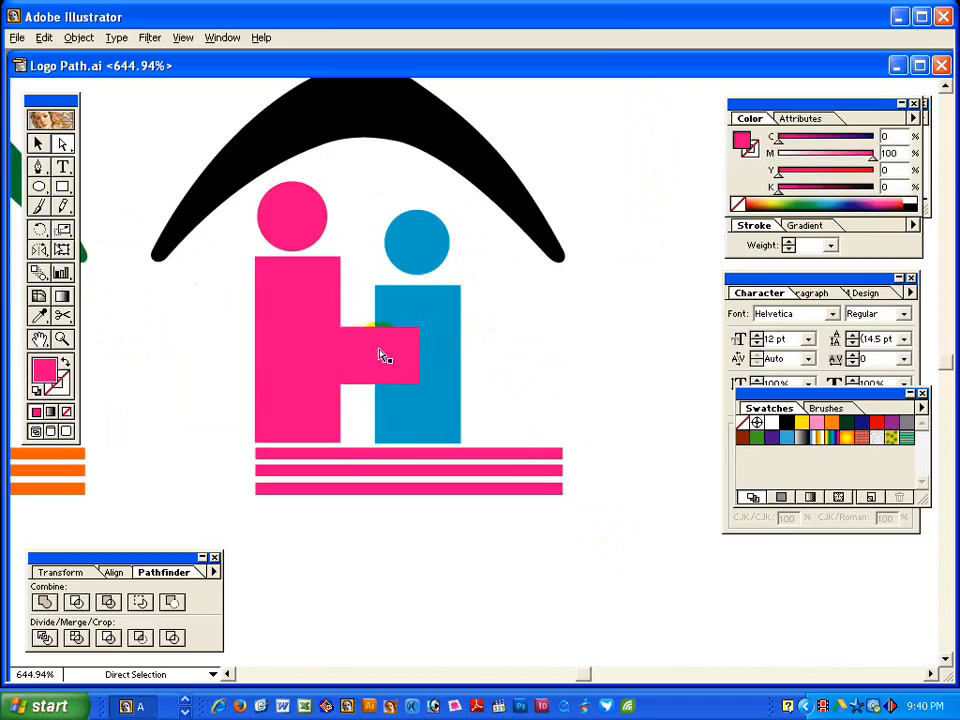
key(space)
drag(408, 360, 475, 372)
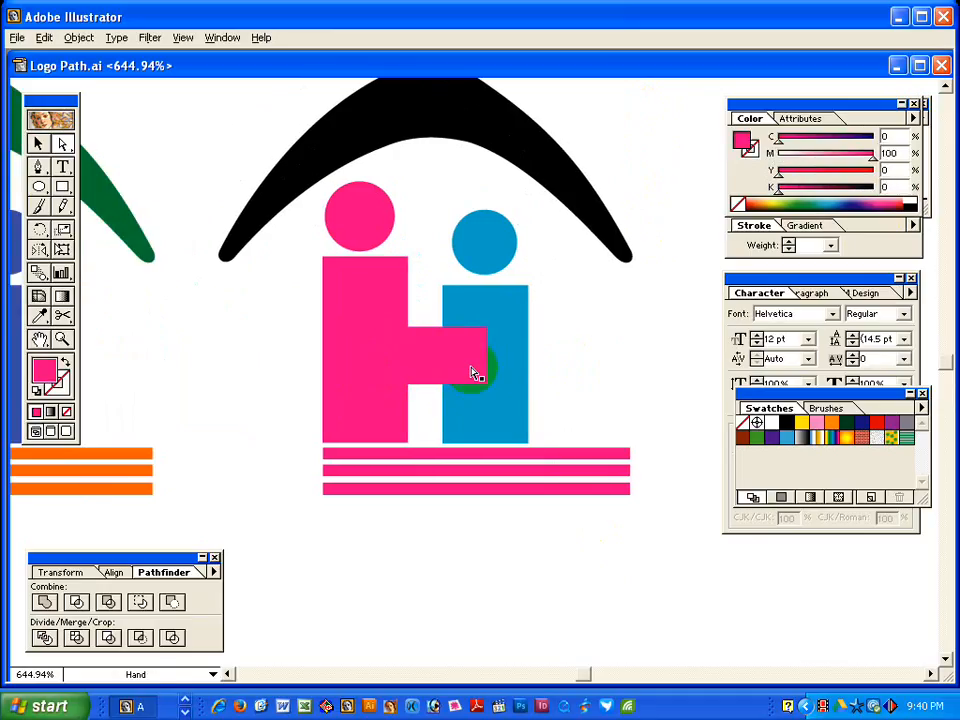
click(482, 318)
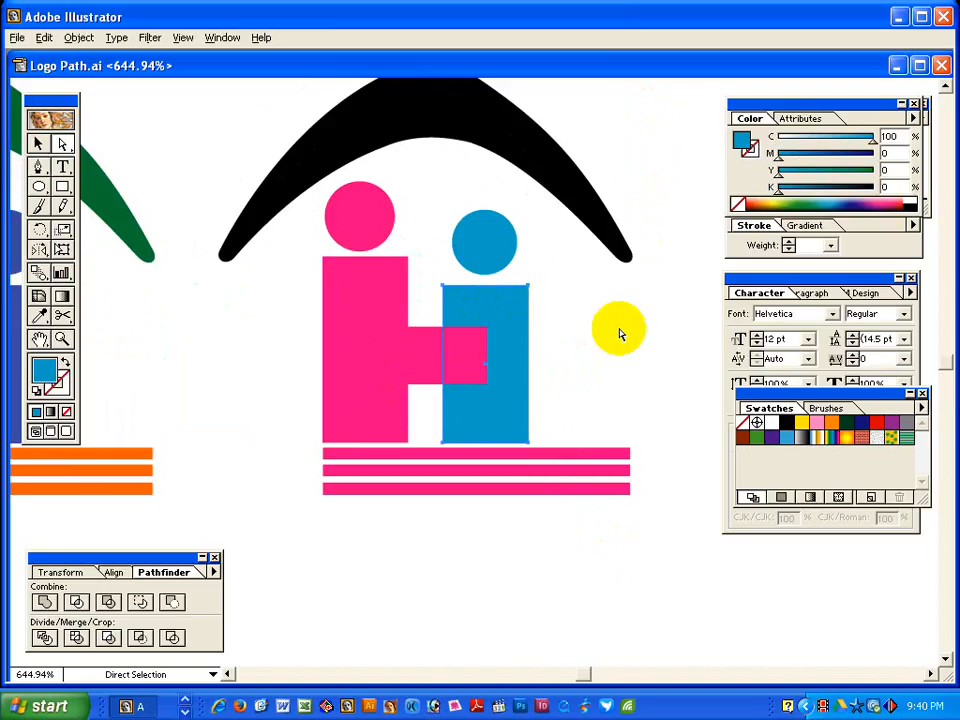
click(430, 350)
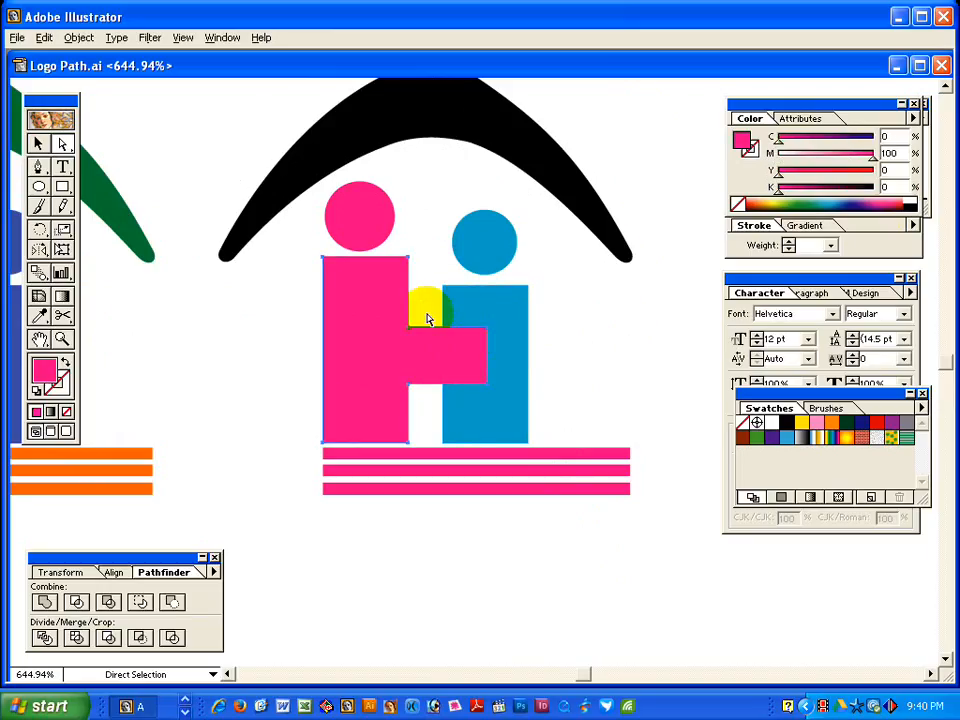
click(429, 318)
Give the magenta body a 0.35 pt magenta stroke and set that stroke to overprint.
click(441, 350)
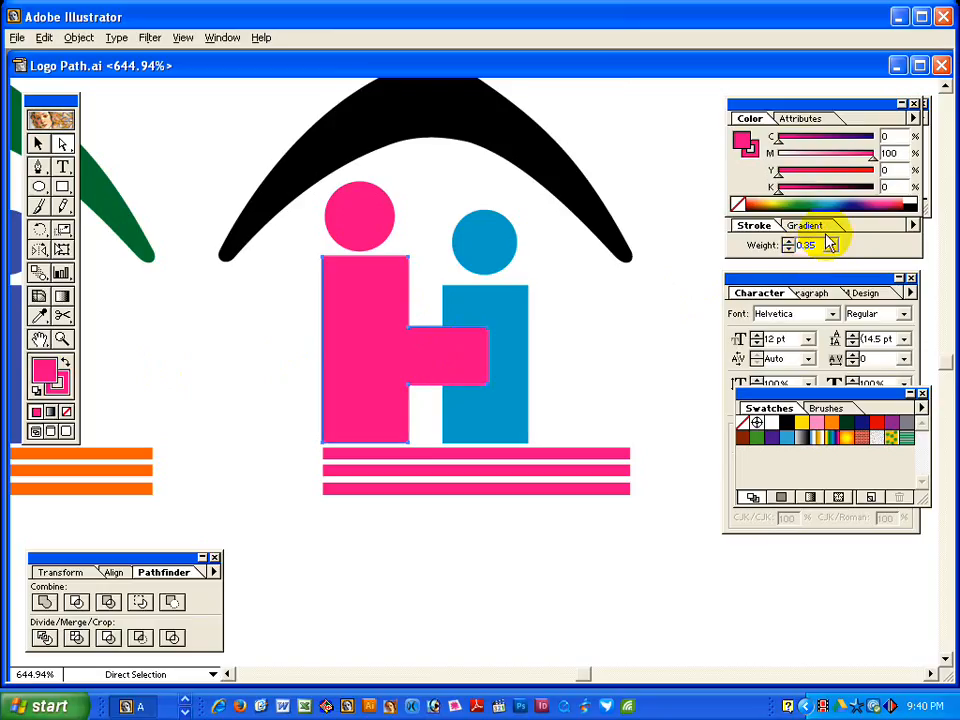
click(801, 121)
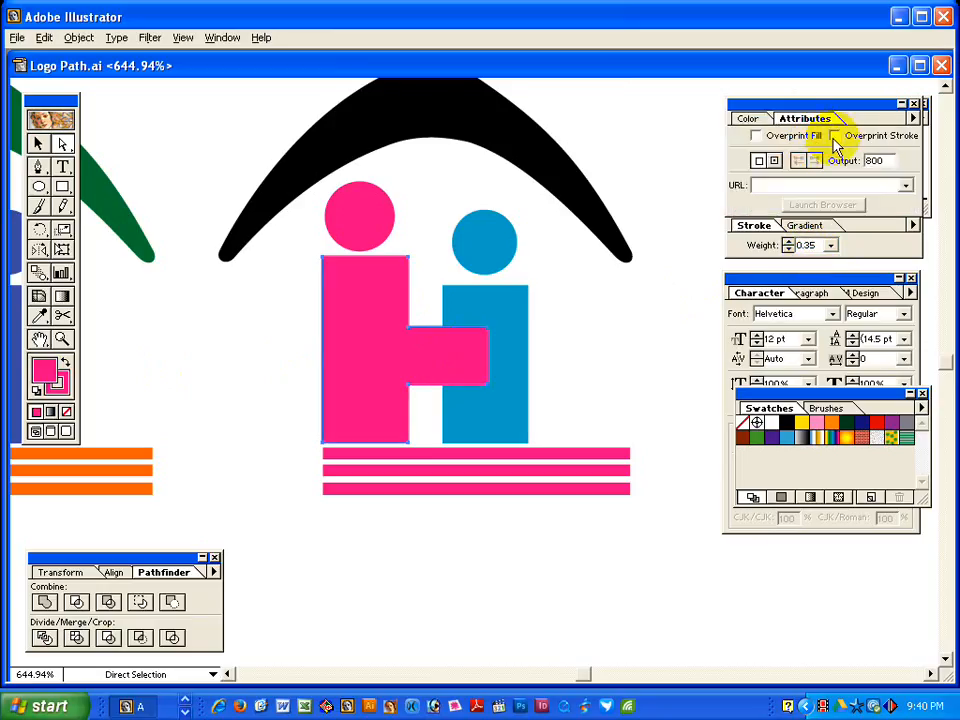
click(835, 136)
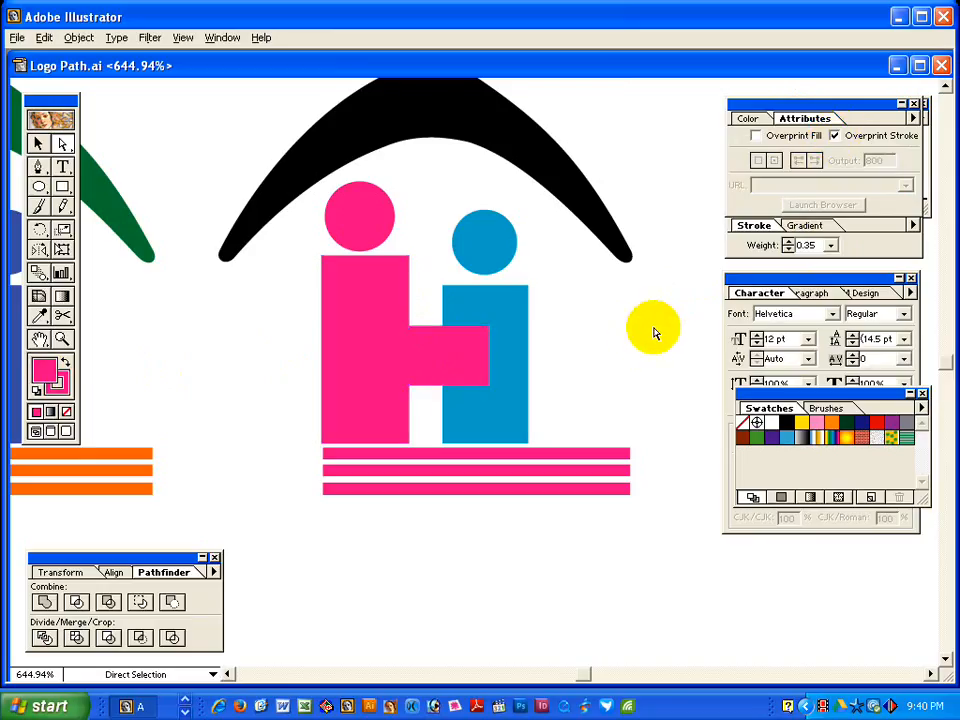
click(636, 336)
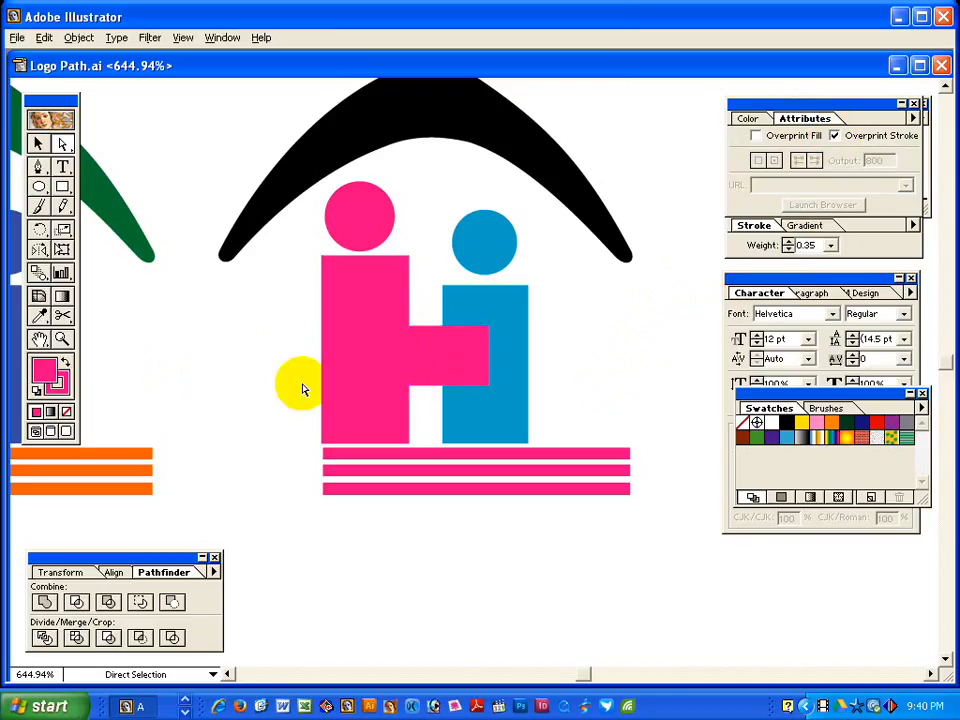
click(38, 143)
ctrl+alt+click(550, 362)
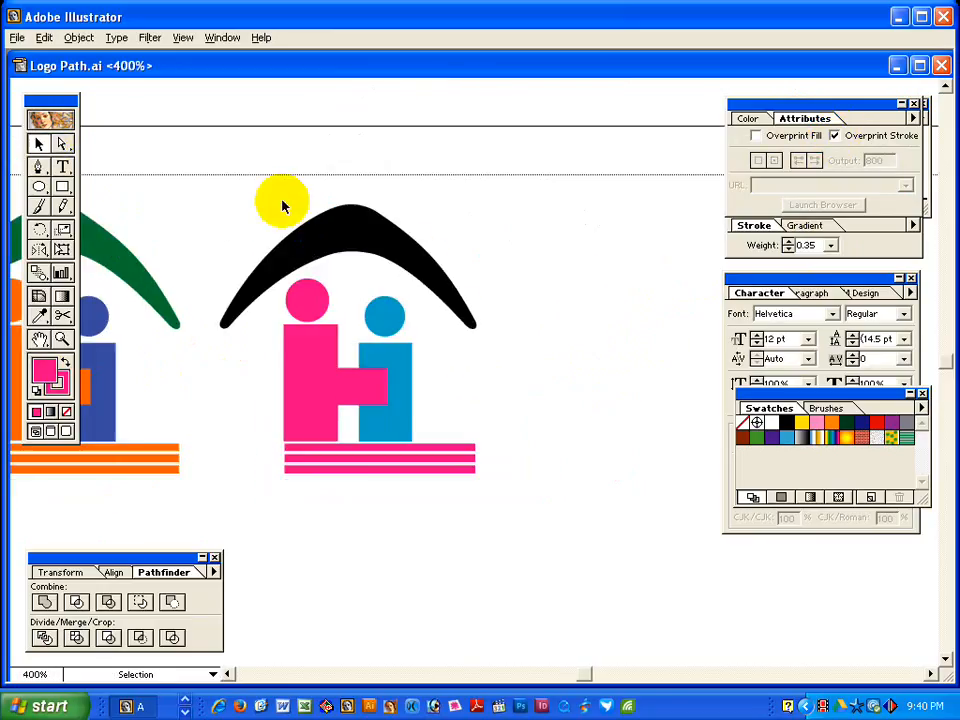
drag(284, 204, 476, 545)
click(476, 545)
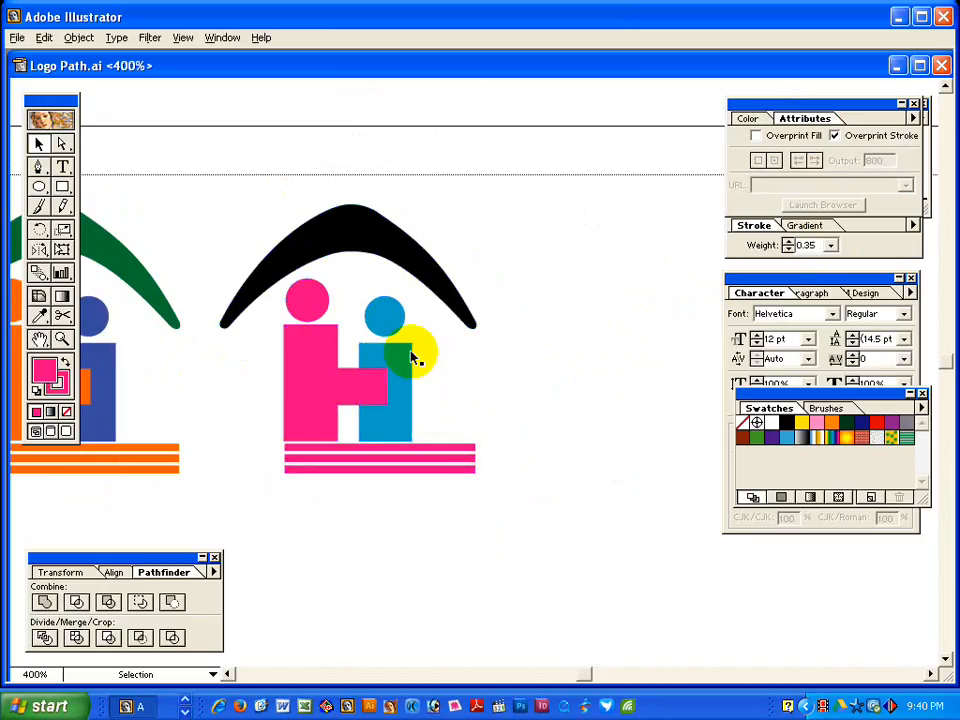
ctrl+alt+click(499, 444)
ctrl+alt+click(499, 444)
ctrl+alt+click(499, 444)
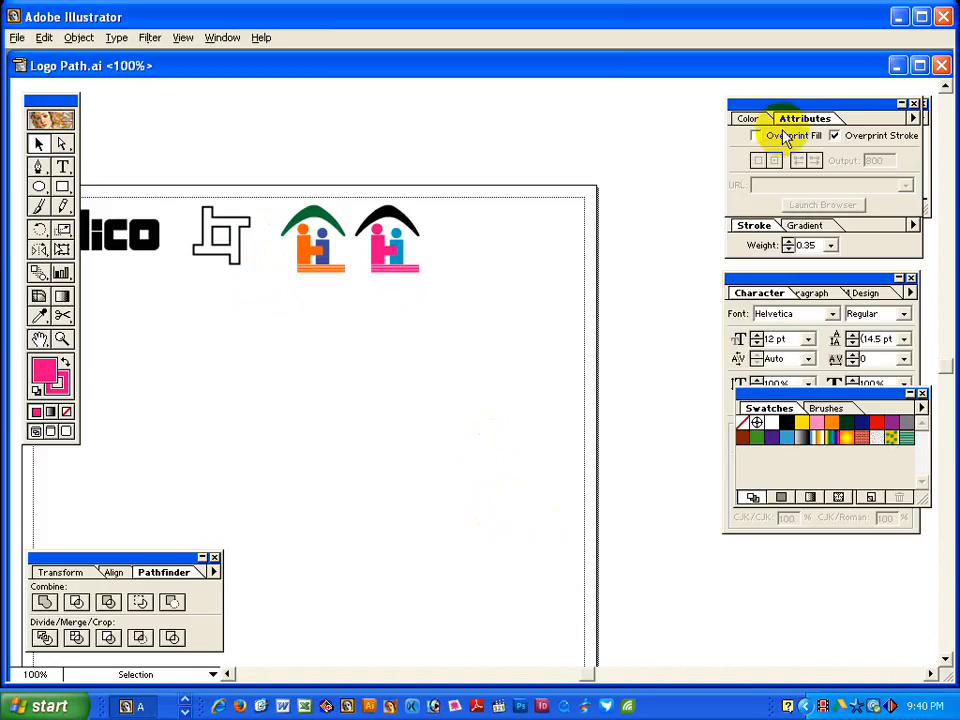
Switch to Photoshop and make a rectangular selection around the A.M. Printers logo in Logo Scan.psd.
click(899, 18)
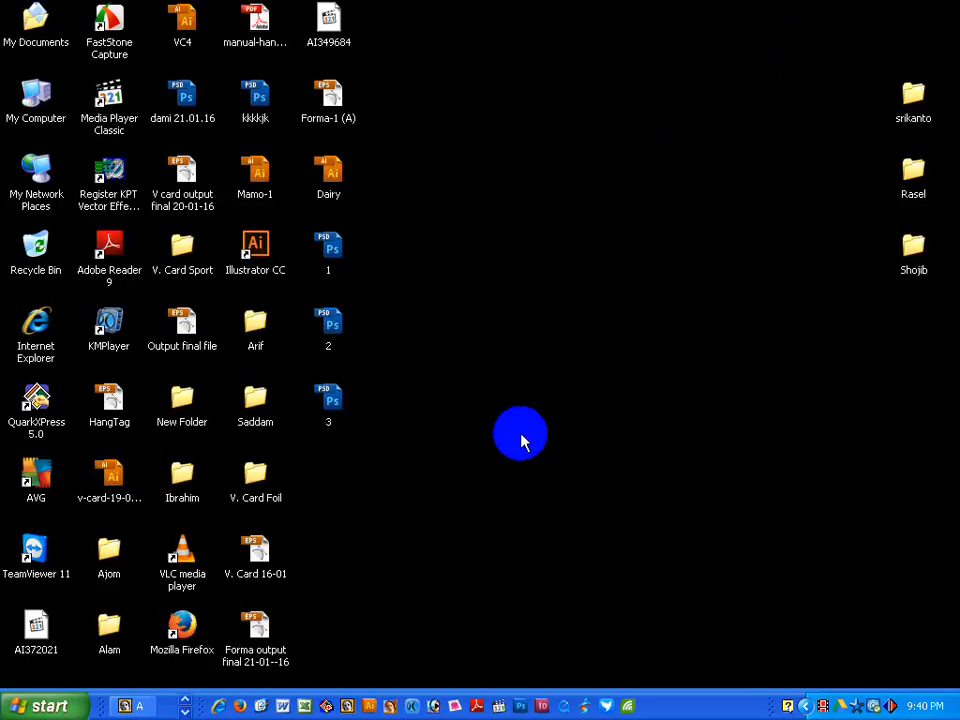
click(434, 707)
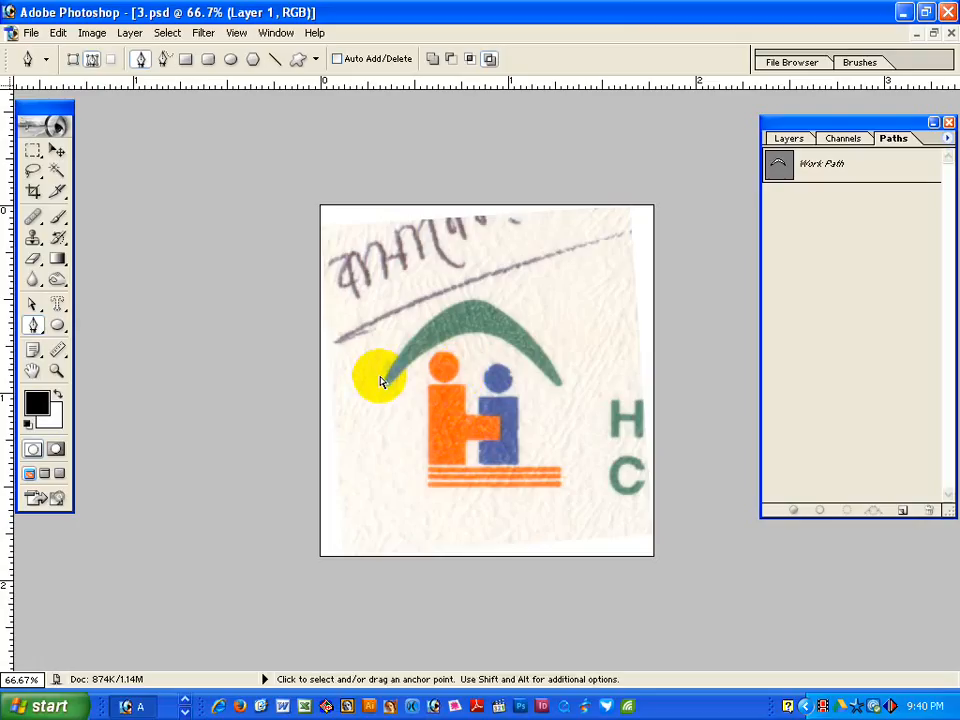
key(ctrl+Tab)
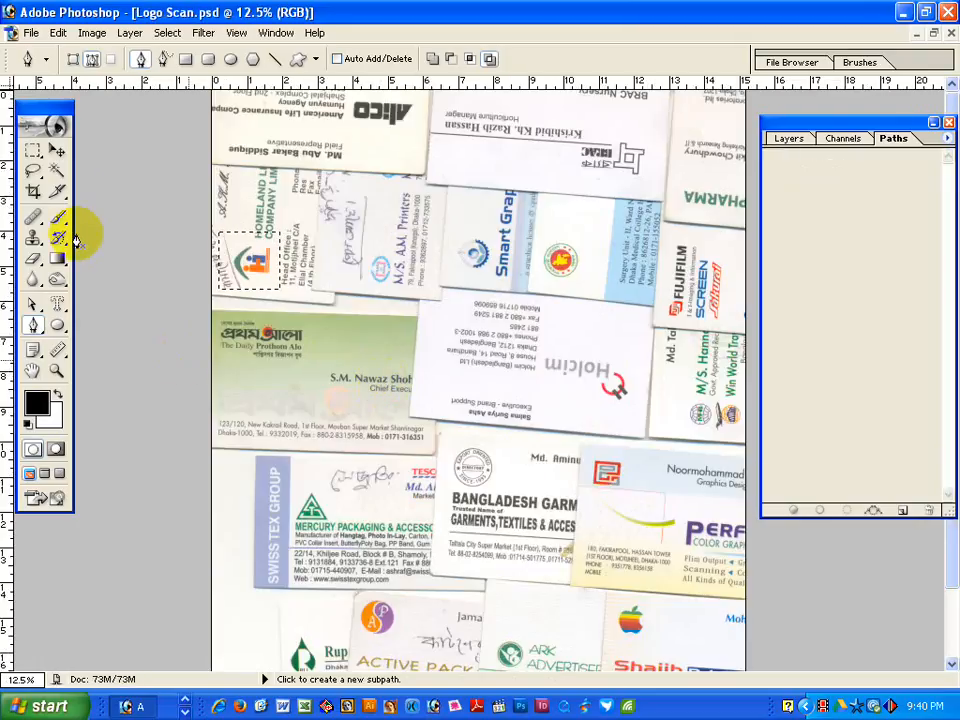
click(33, 150)
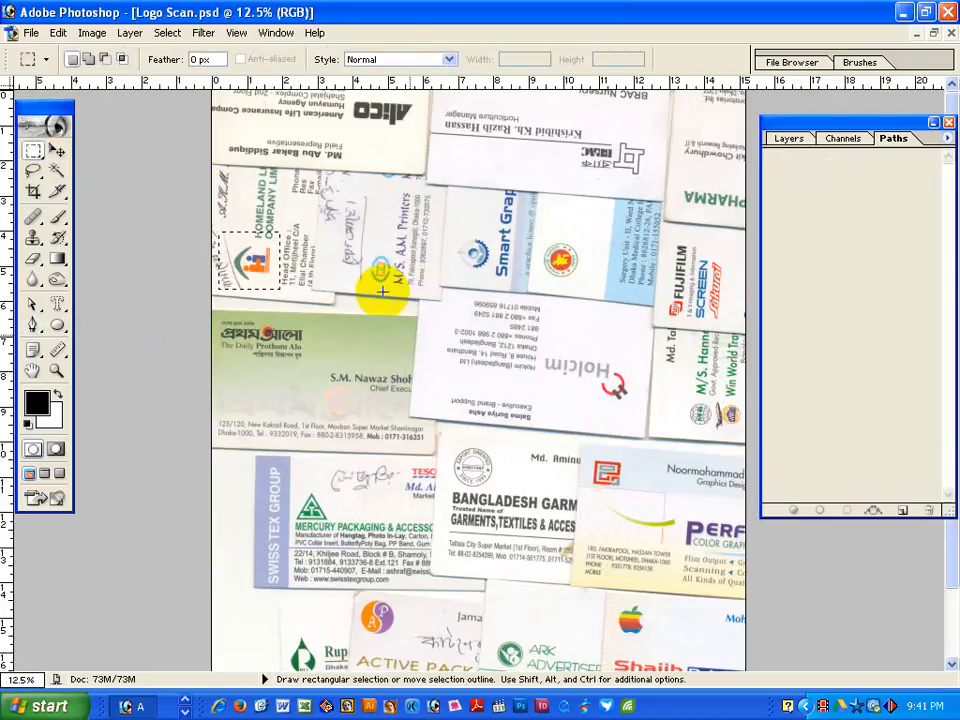
drag(358, 242, 388, 292)
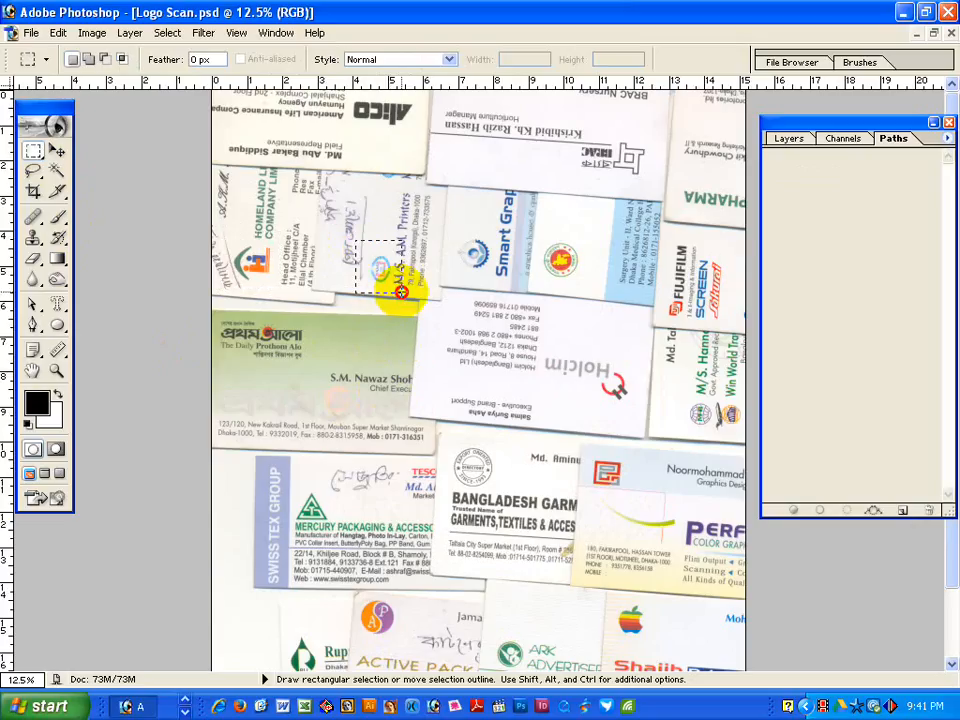
drag(412, 292, 406, 292)
Copy the selected logo and paste it into a new 424 × 440 pixel RGB document at 300 pixels/inch with white contents.
key(ctrl+c)
key(ctrl+n)
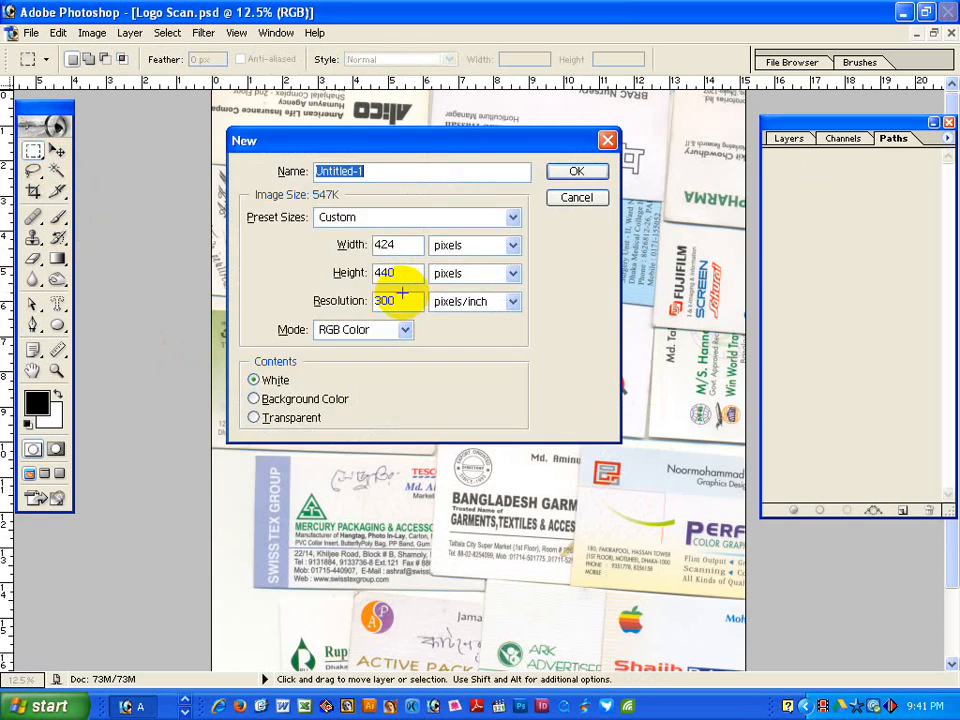
key(Return)
key(ctrl+v)
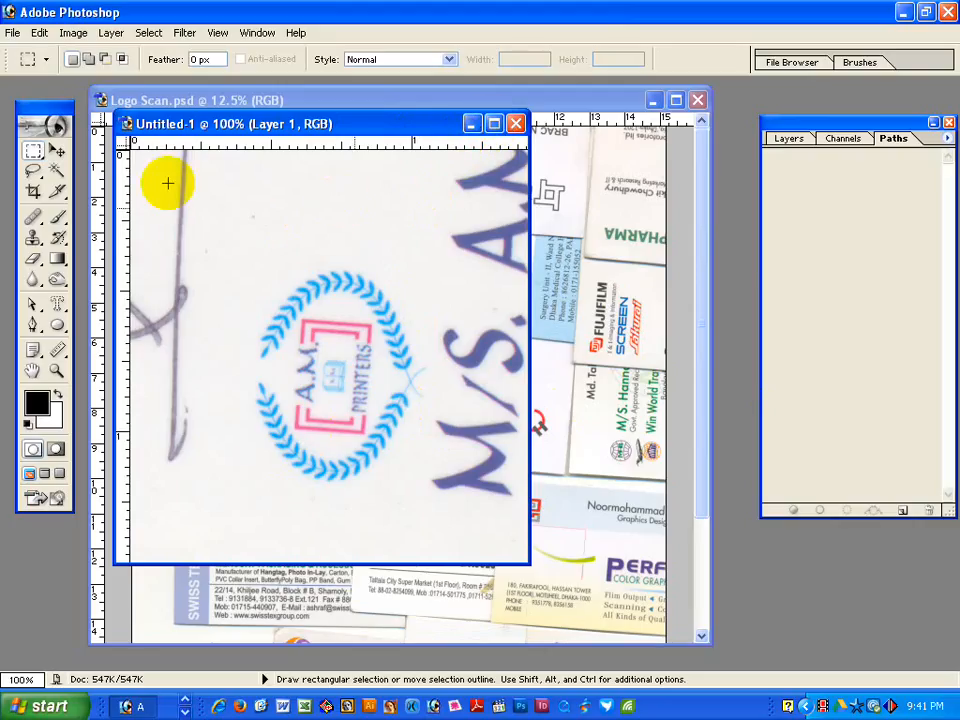
Rotate the pasted logo's canvas 90° clockwise.
click(73, 33)
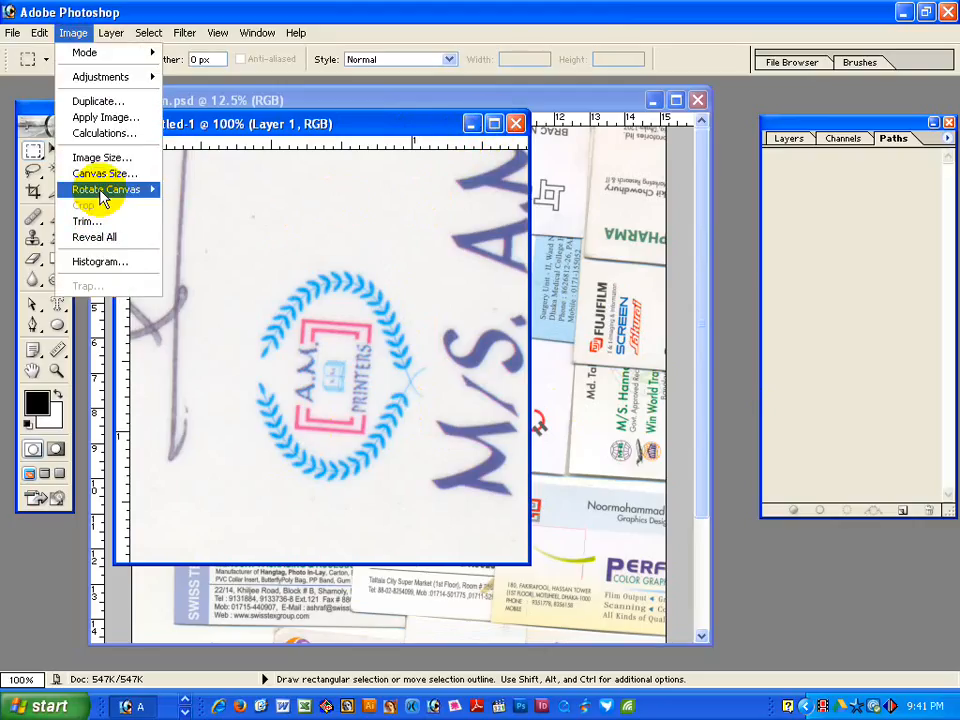
mouse_move(150, 190)
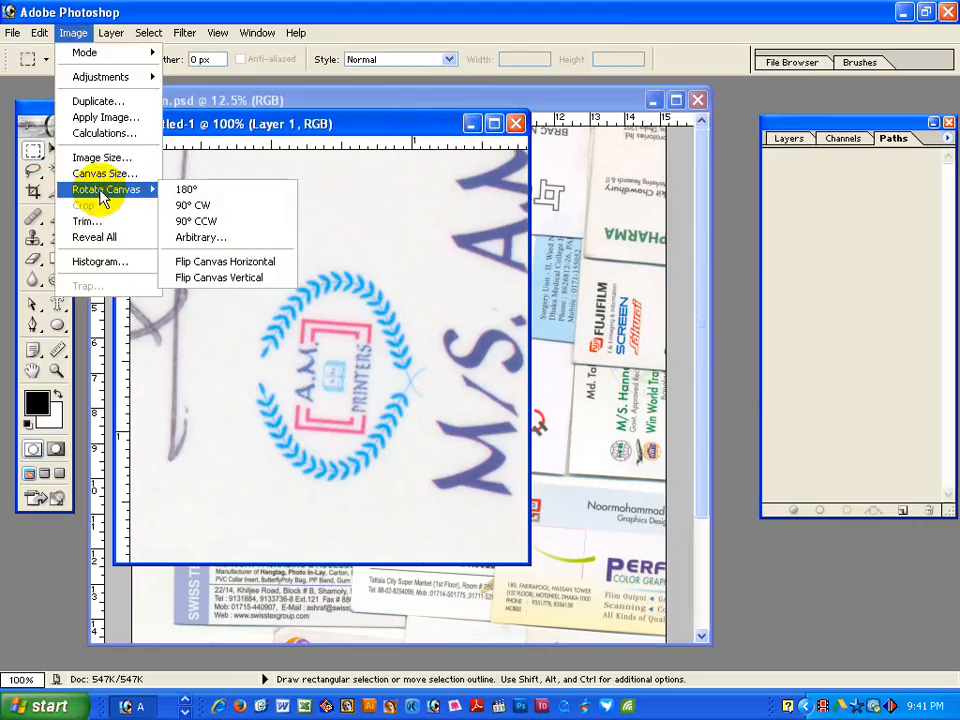
click(196, 205)
Straighten the logo by measuring along the pink frame's lower edge and applying an arbitrary canvas rotation from that measurement.
drag(381, 124, 426, 71)
key(ctrl+space)
drag(273, 239, 464, 409)
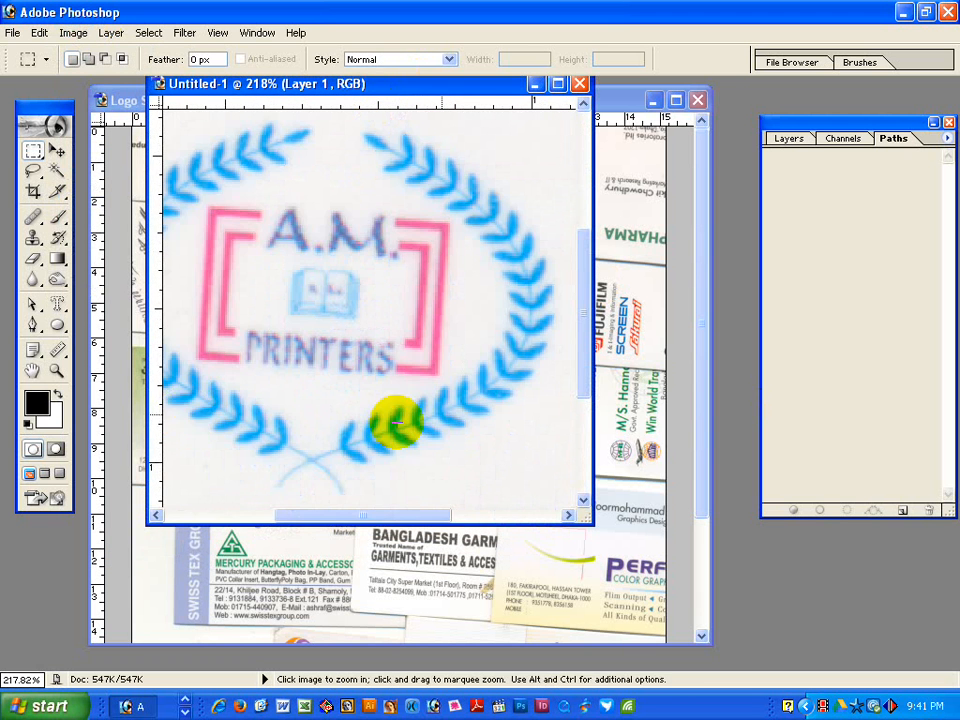
click(57, 349)
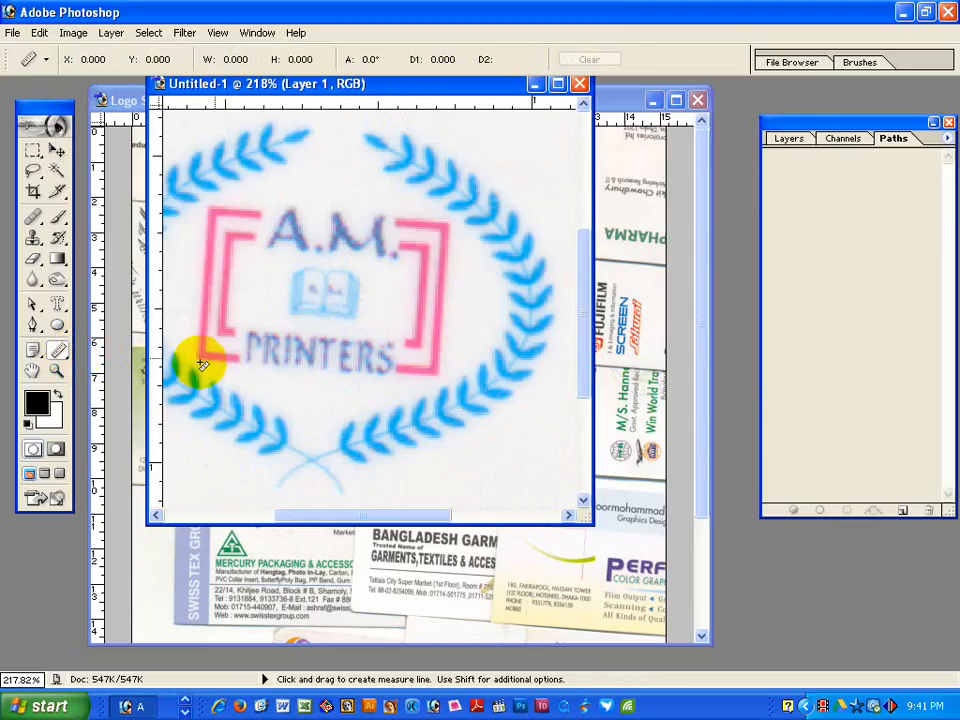
drag(200, 361, 440, 376)
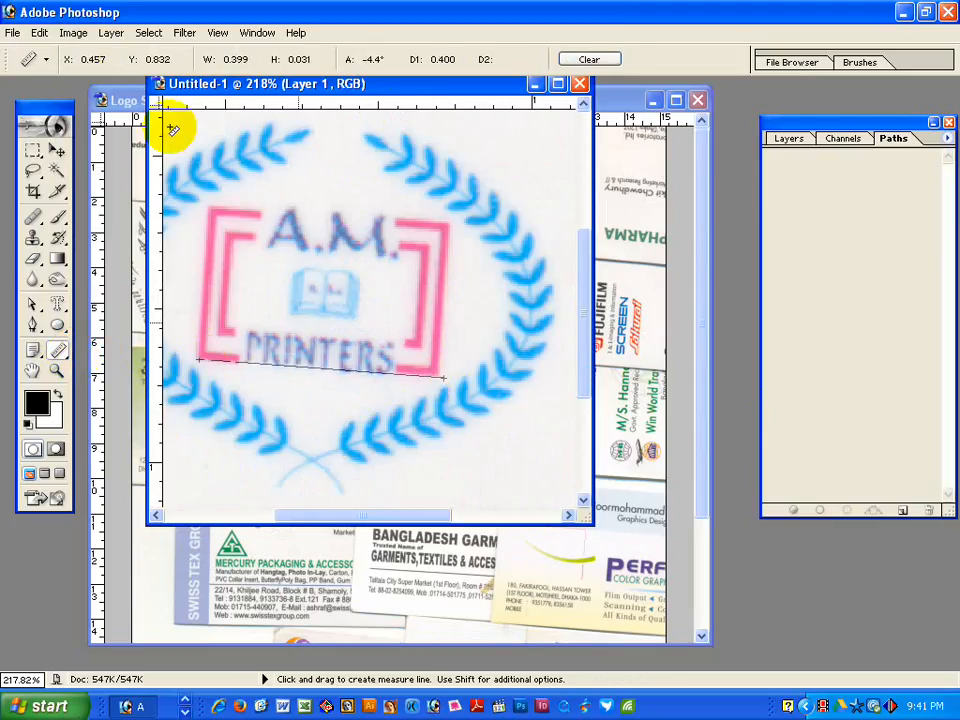
click(73, 32)
mouse_move(113, 193)
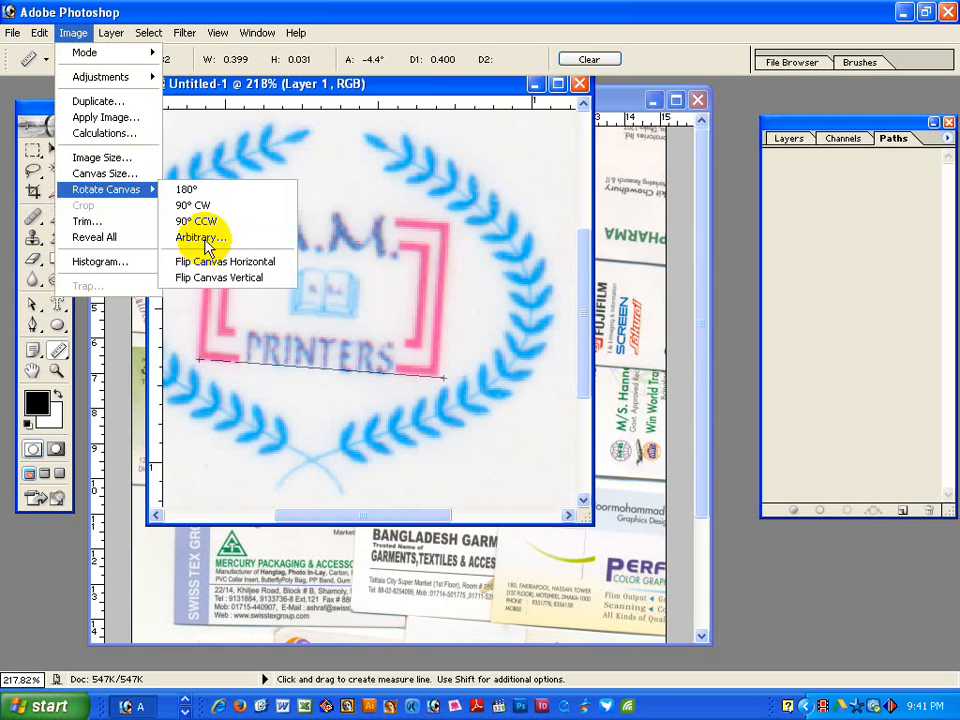
click(200, 237)
click(563, 347)
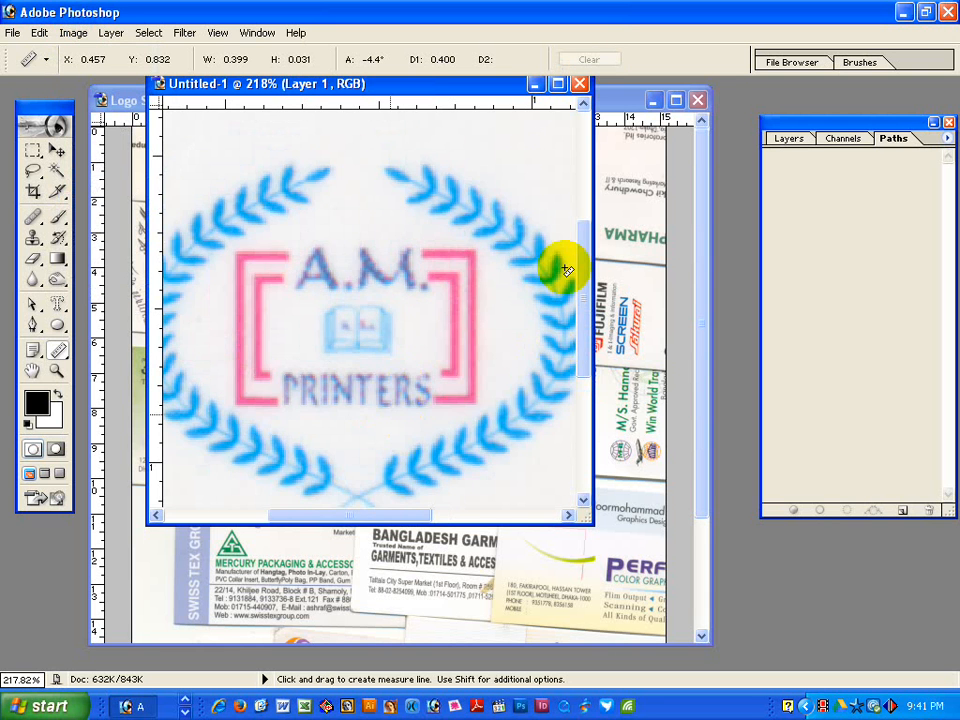
Maximize the straightened logo document and save it to the Desktop in Photoshop format as 4.
click(557, 85)
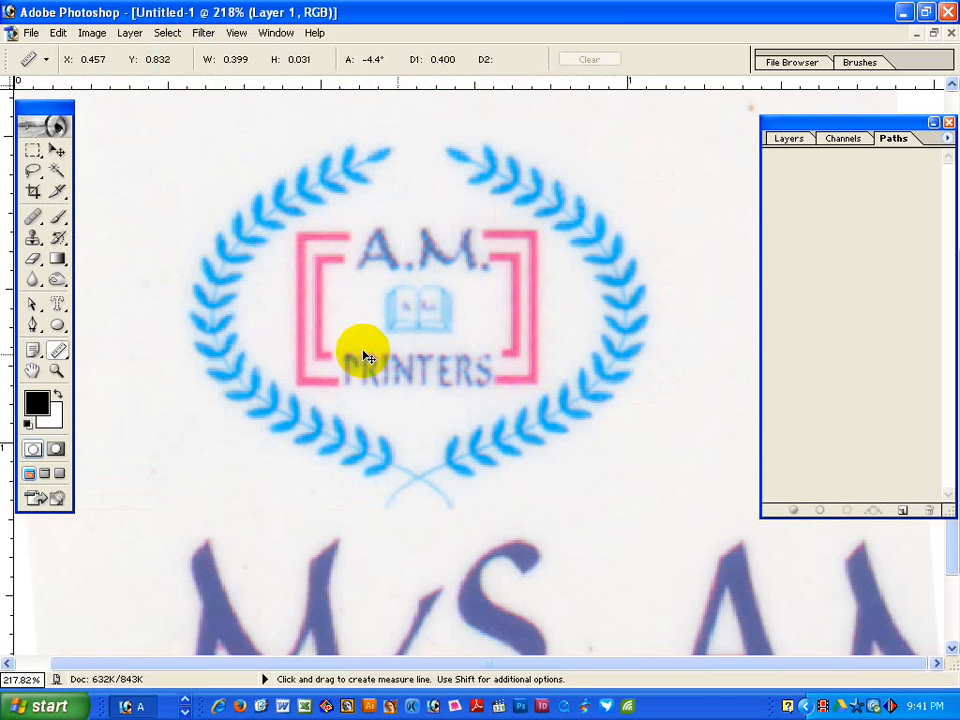
key(ctrl+s)
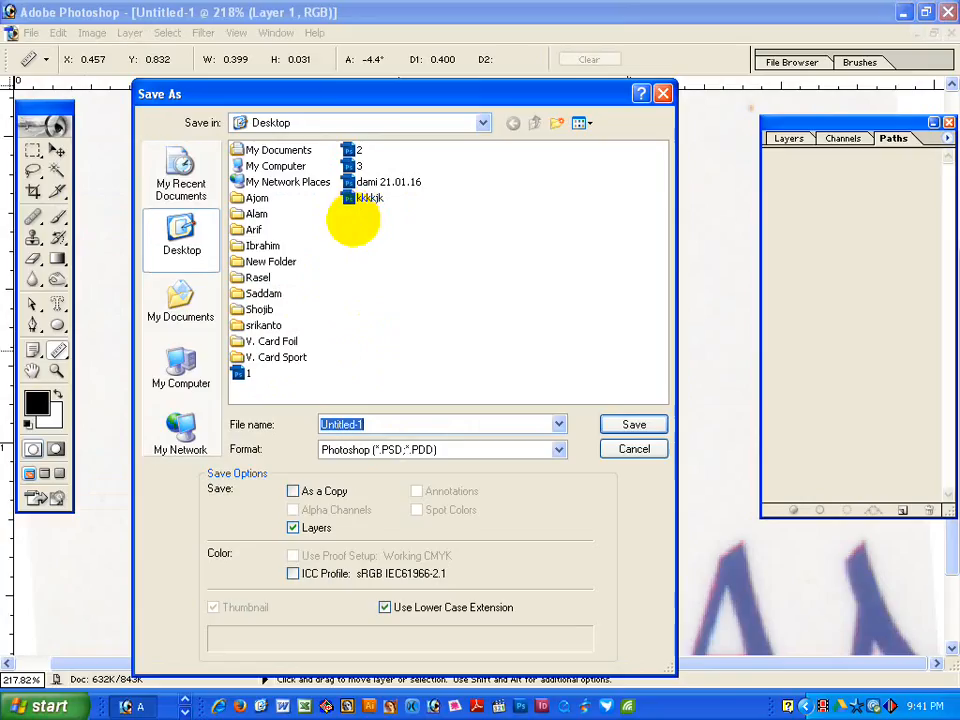
text(4)
click(636, 422)
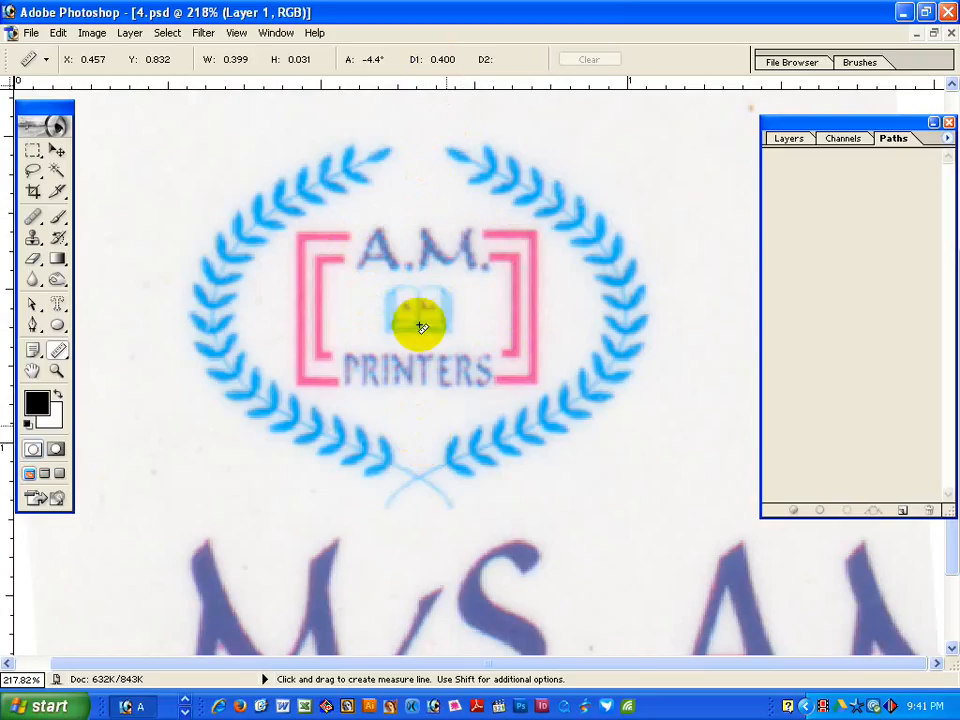
Switch to Illustrator, place 4.psd as a linked image below the existing logos in Logo Path.ai, and lock it.
click(57, 150)
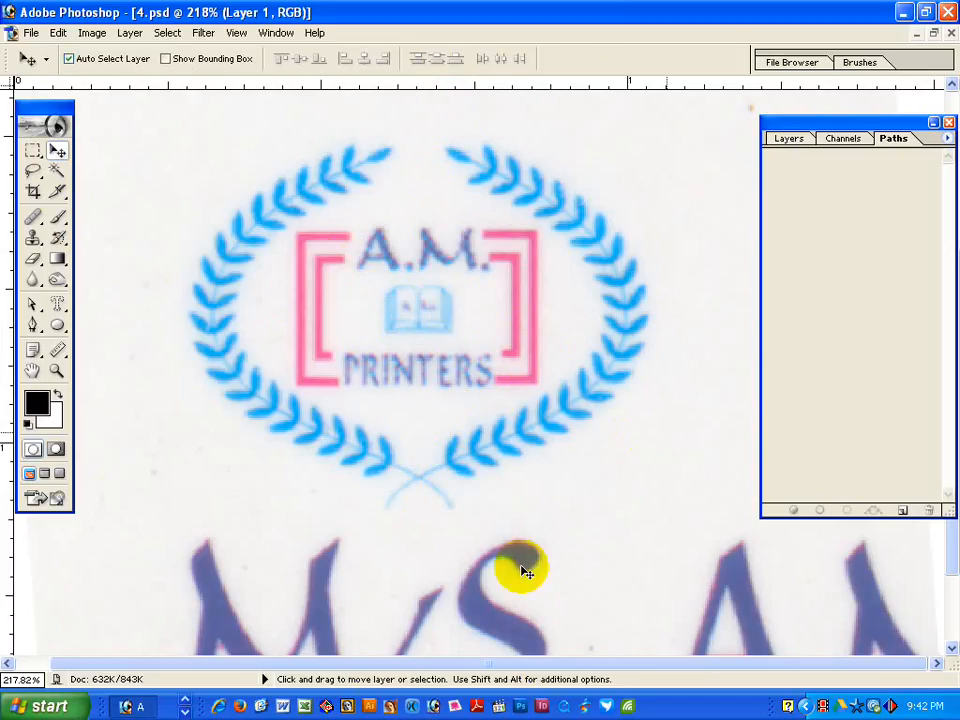
click(903, 12)
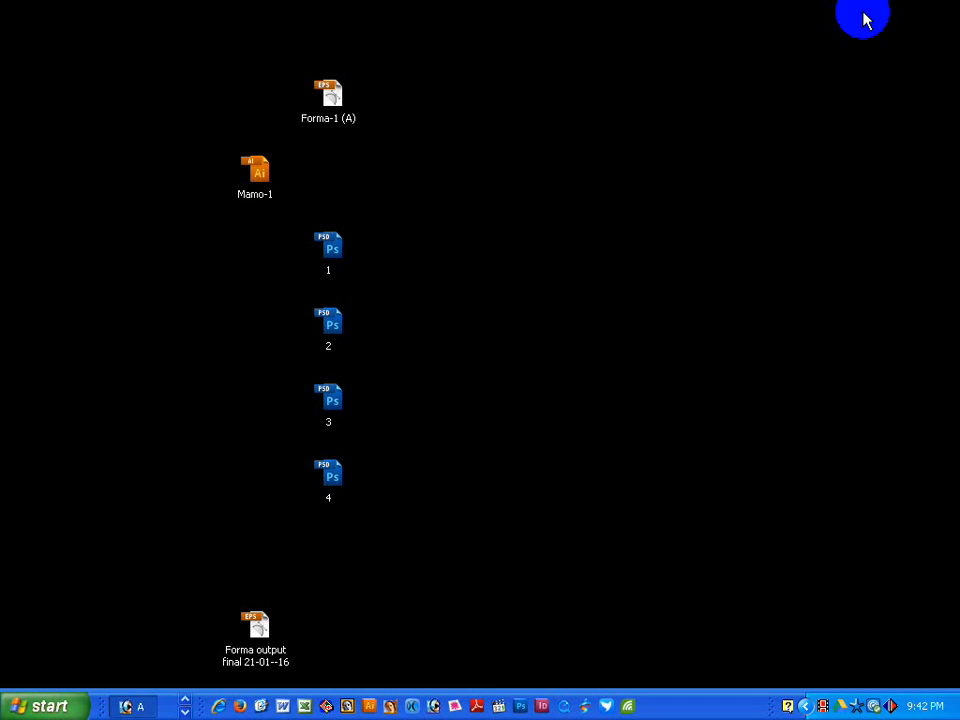
click(347, 706)
key(space)
drag(236, 369, 349, 345)
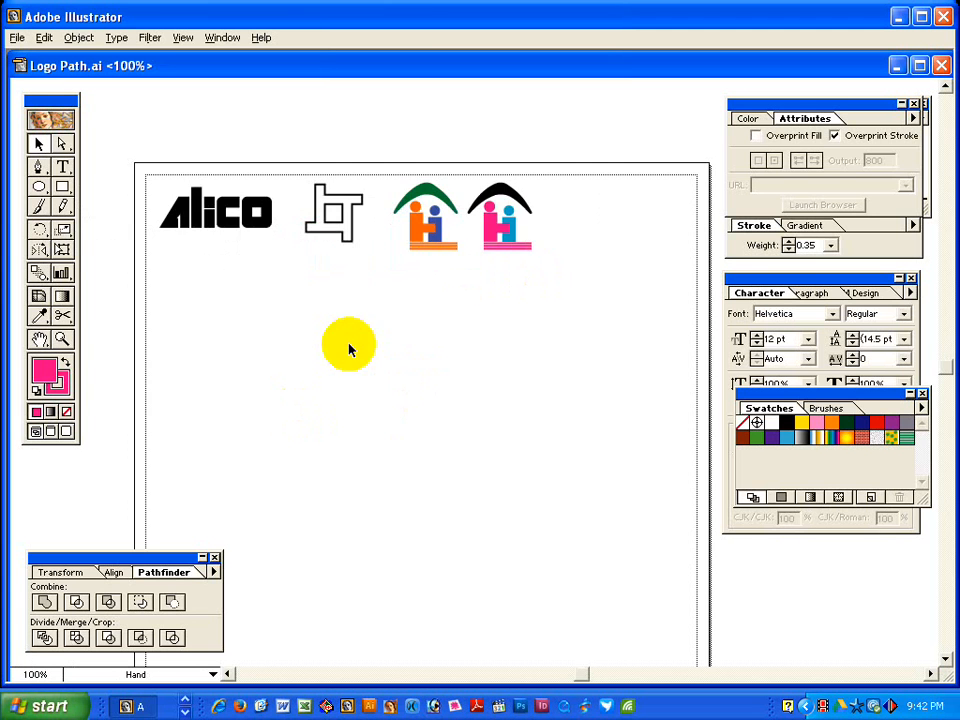
click(20, 37)
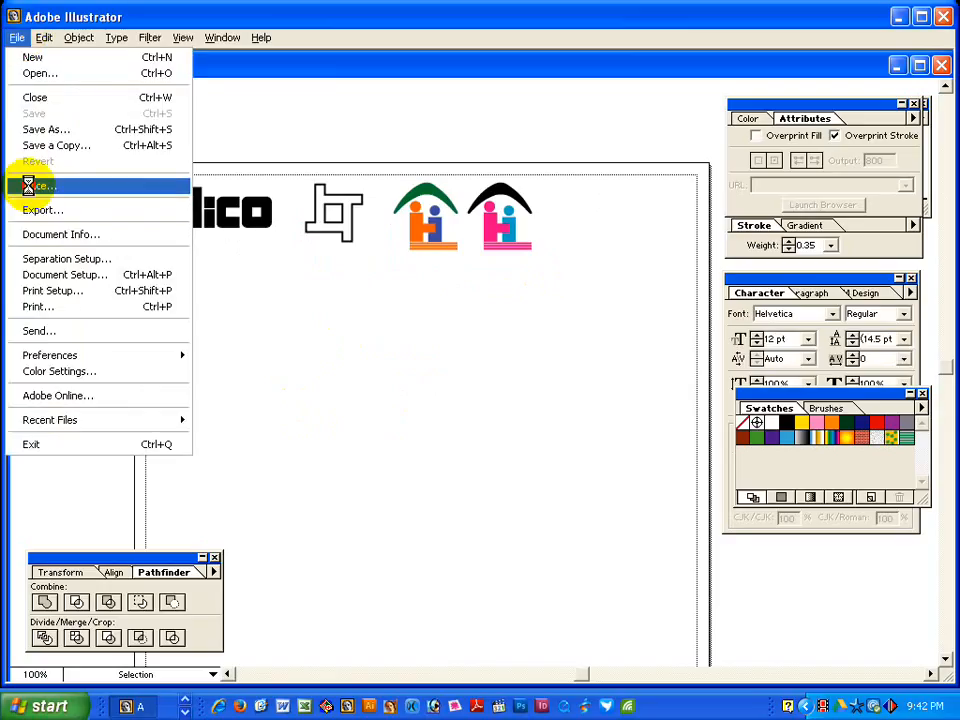
click(26, 186)
click(340, 200)
click(352, 253)
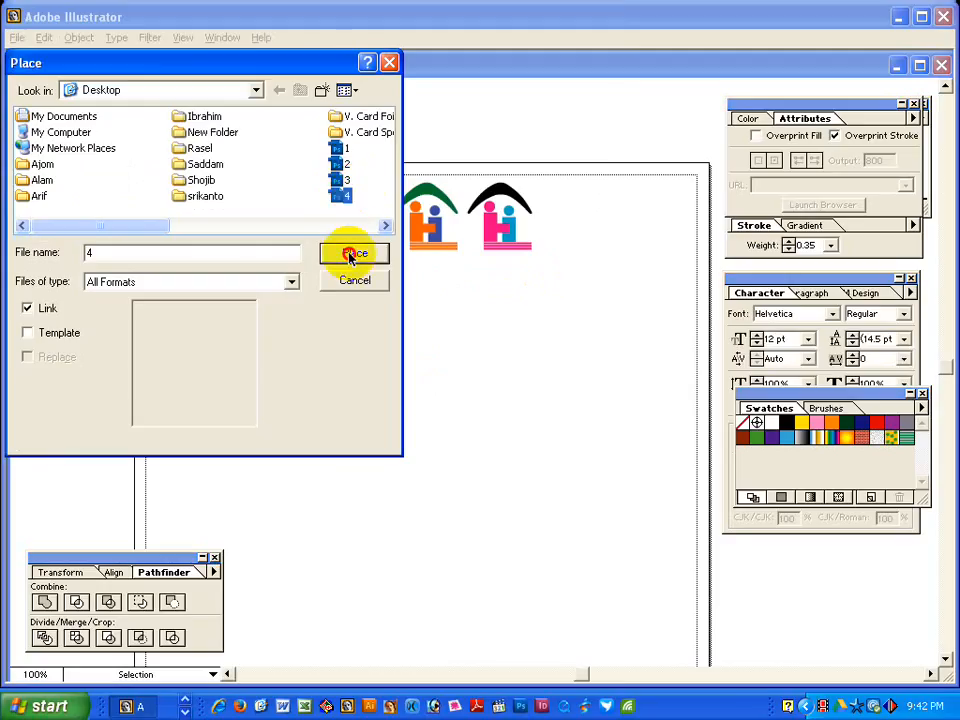
drag(450, 357, 318, 386)
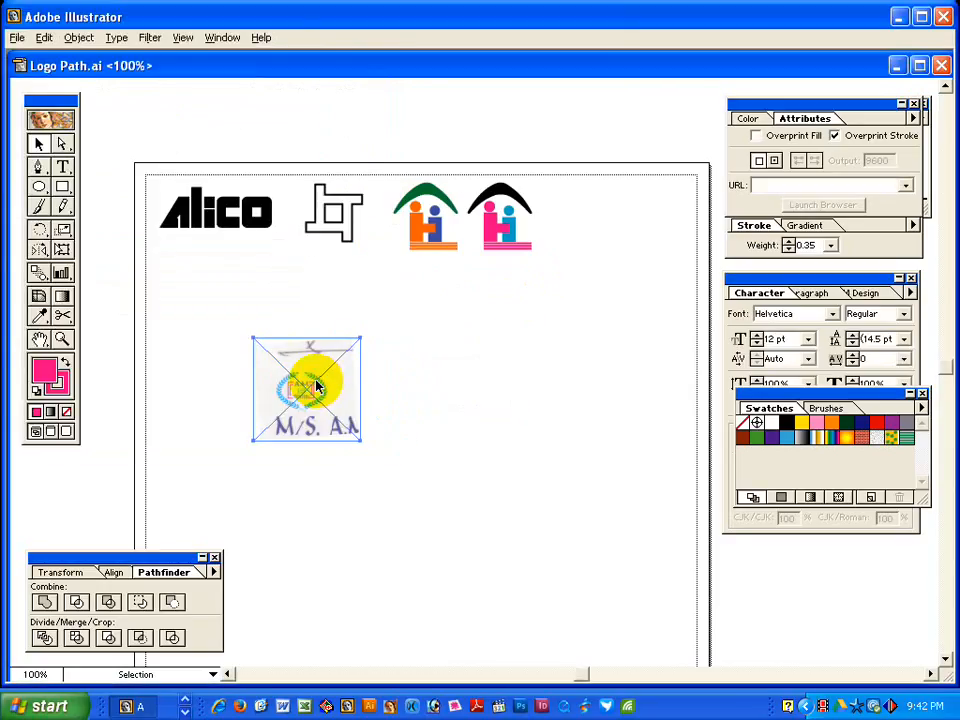
key(ctrl+2)
Draw a pen path segment along the wreath's left branch, from its upper tip down to its outermost point.
key(ctrl+space)
drag(268, 330, 384, 493)
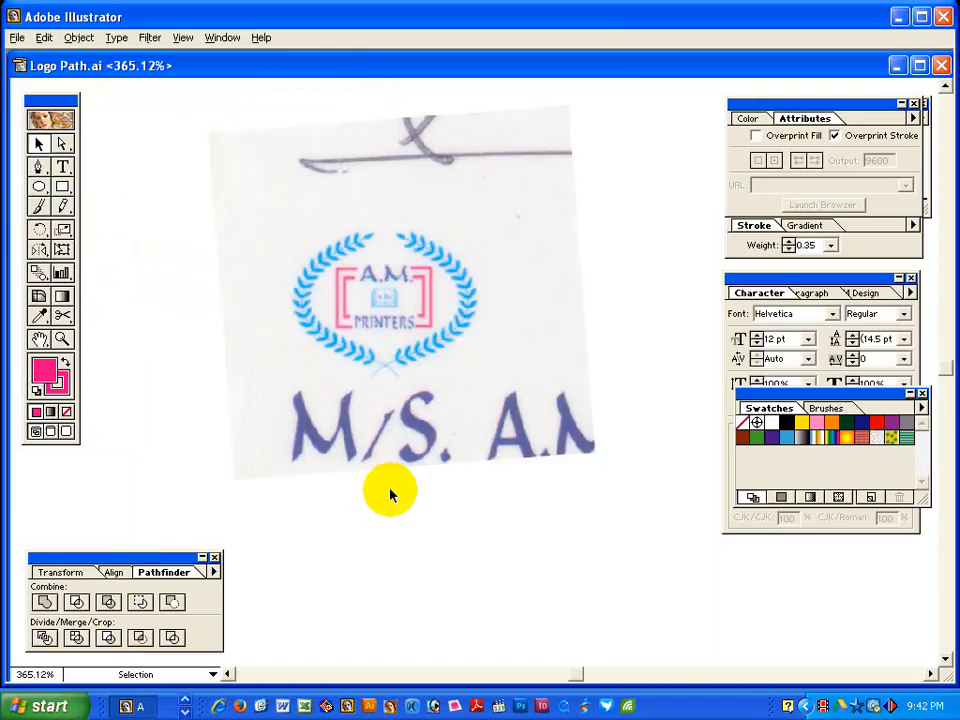
key(ctrl+space)
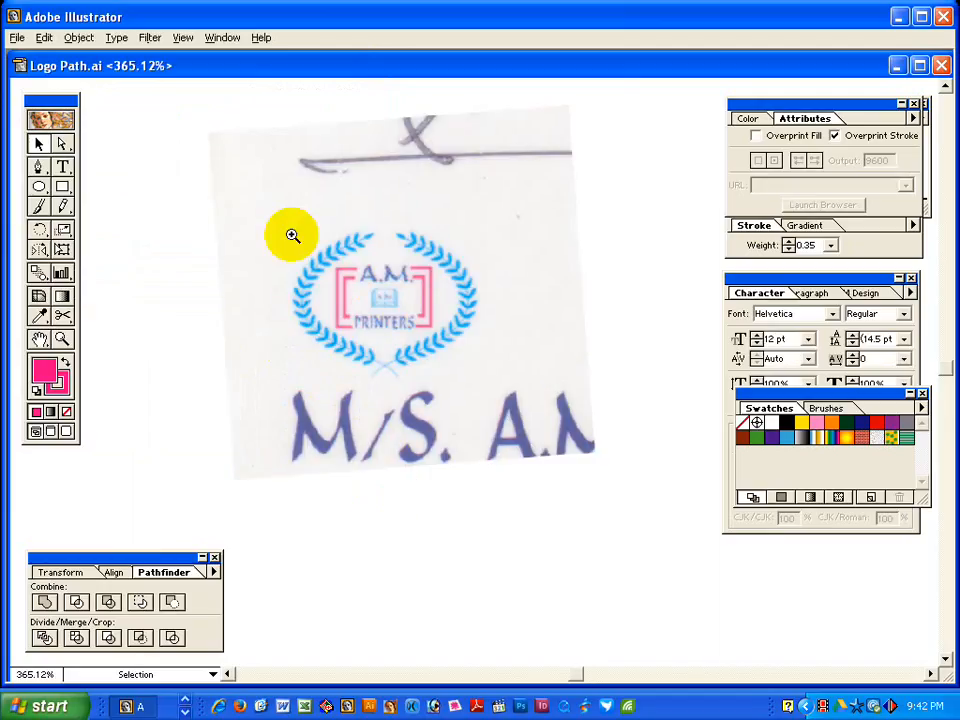
drag(291, 236, 527, 429)
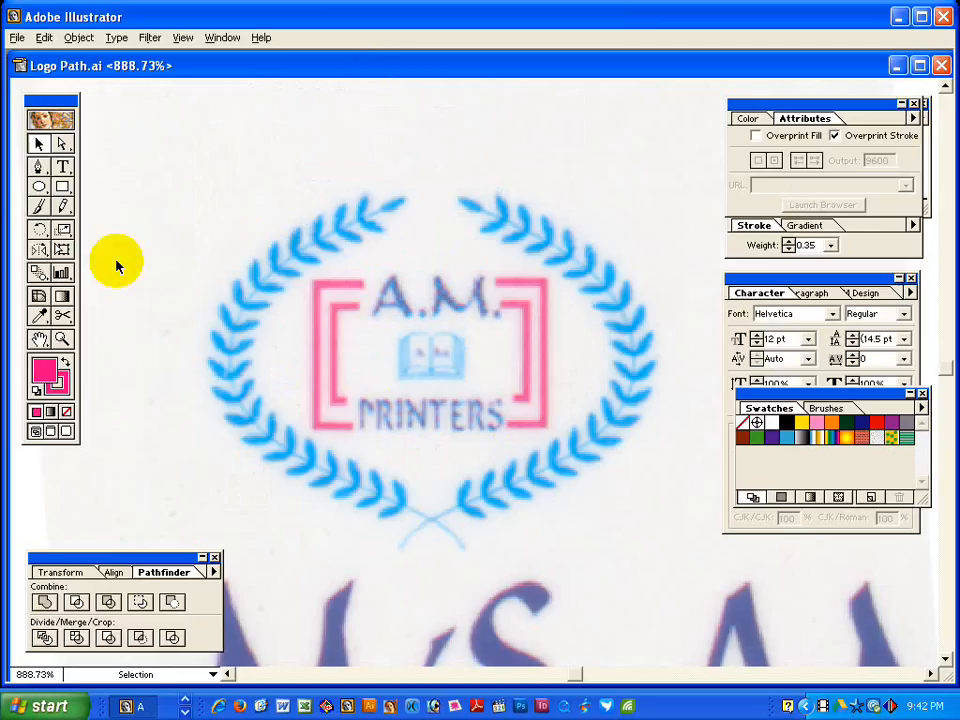
click(38, 166)
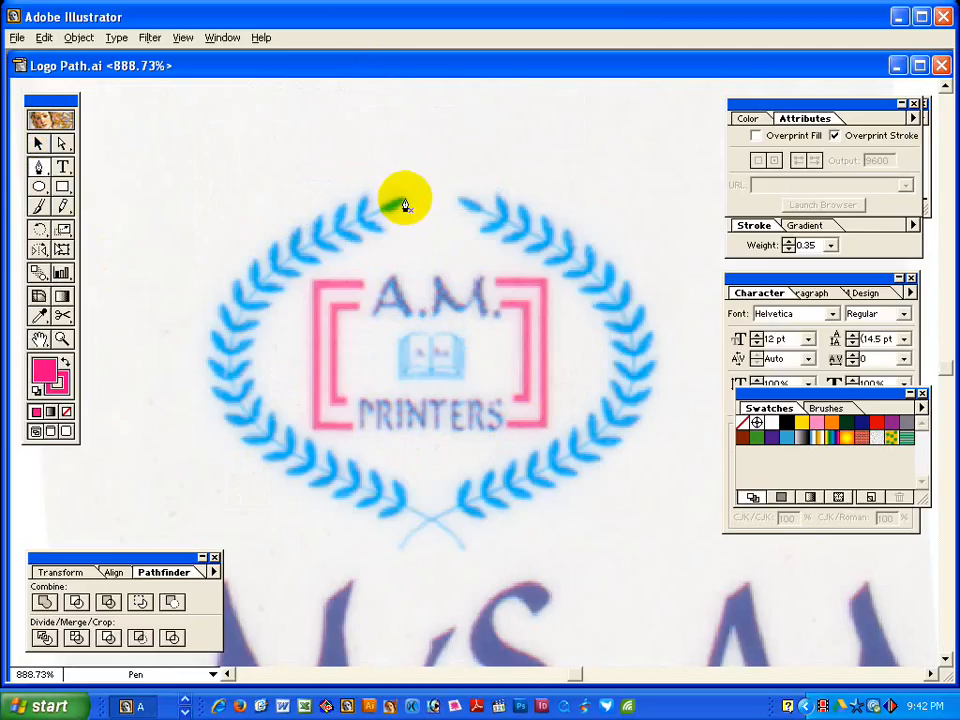
drag(422, 195, 407, 197)
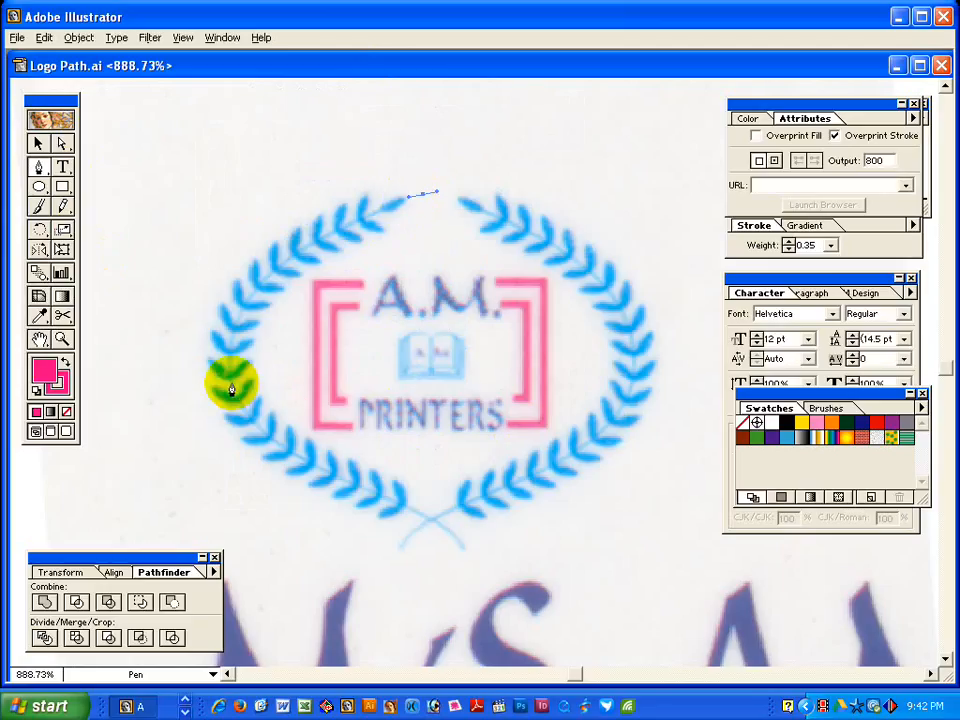
drag(236, 391, 238, 422)
Remove the path's fill and extend its lower direction handle so the curve follows the upper part of the left branch.
click(55, 390)
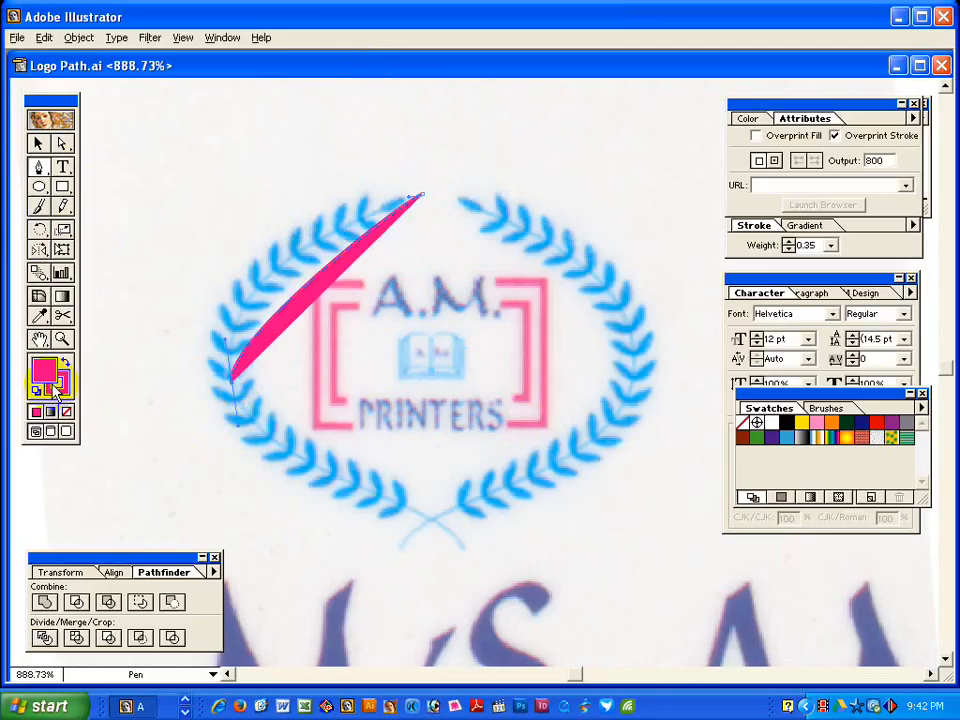
click(66, 412)
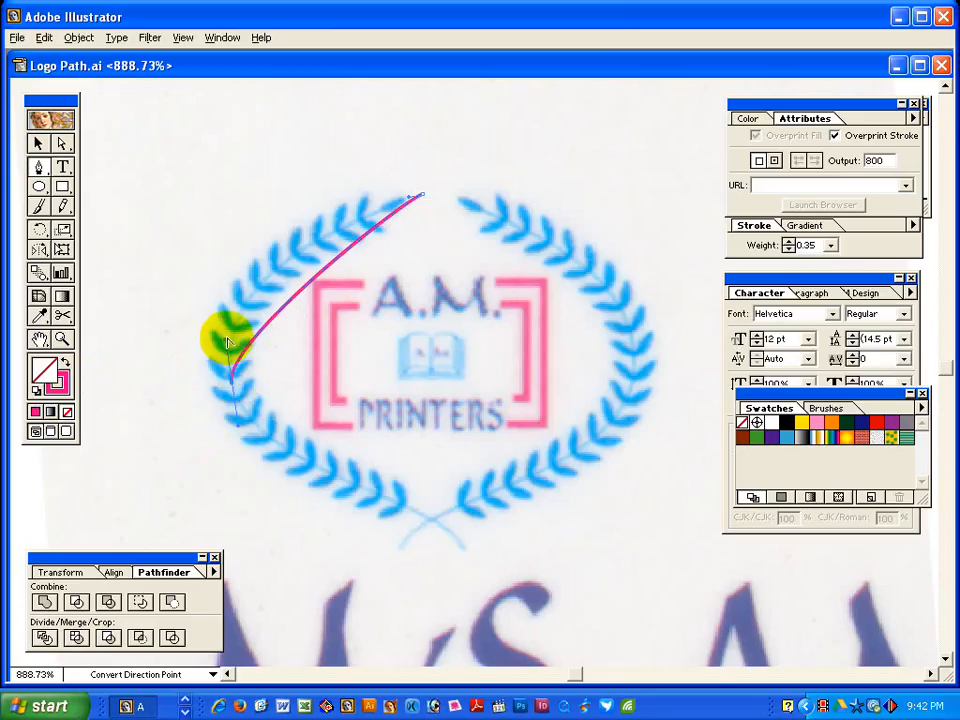
drag(226, 345, 193, 271)
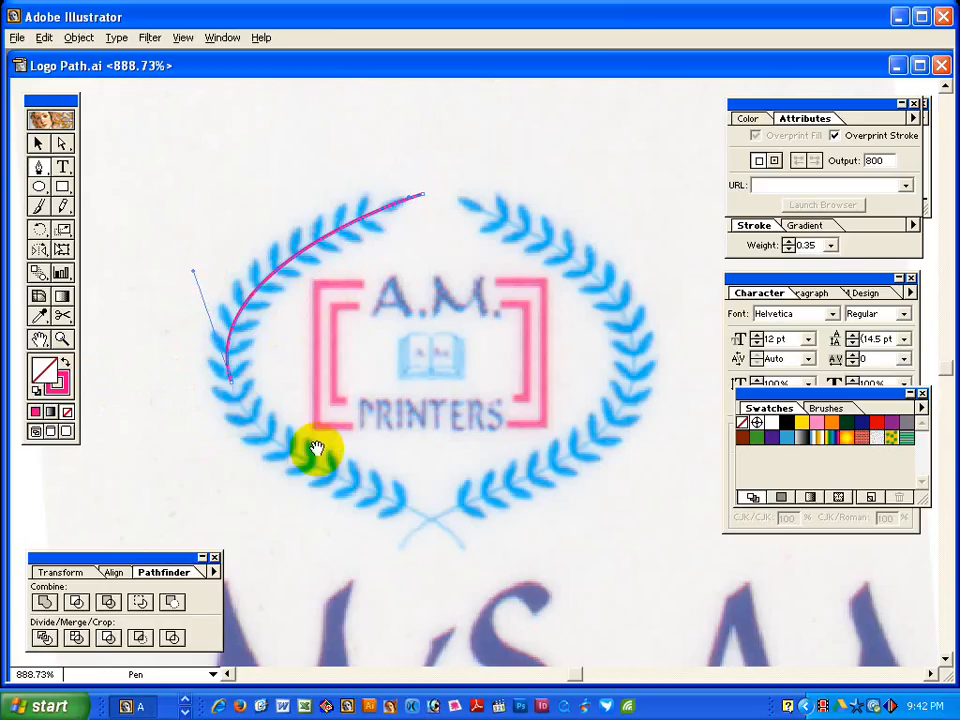
drag(300, 448, 254, 335)
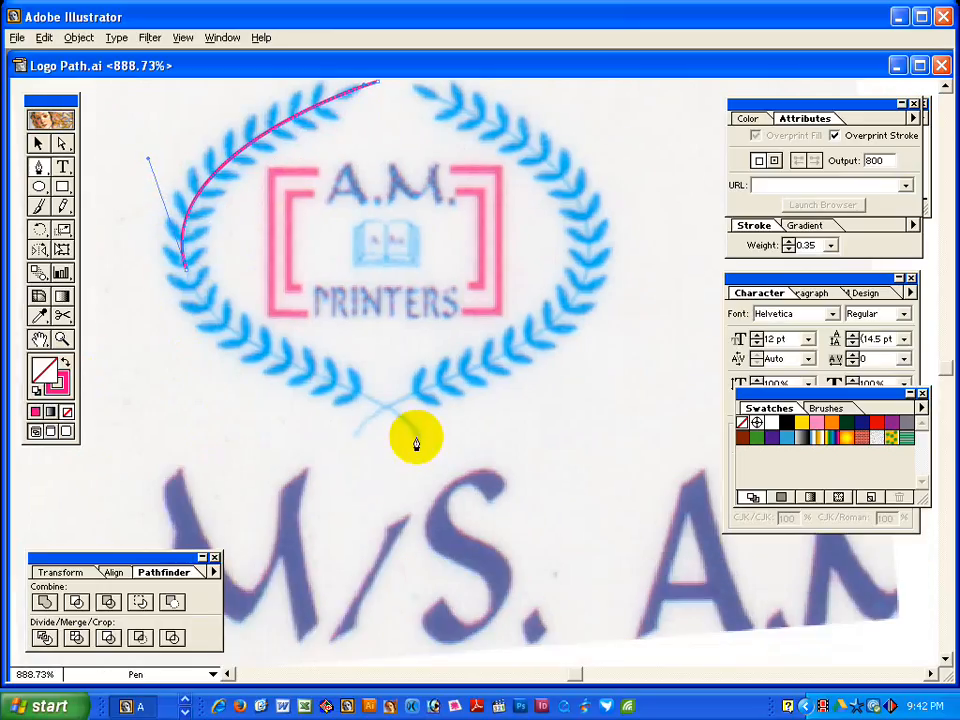
Continue the branch path down to the end of its crossed stem and extend the middle point's lower handle to follow the leaves.
drag(416, 436, 419, 468)
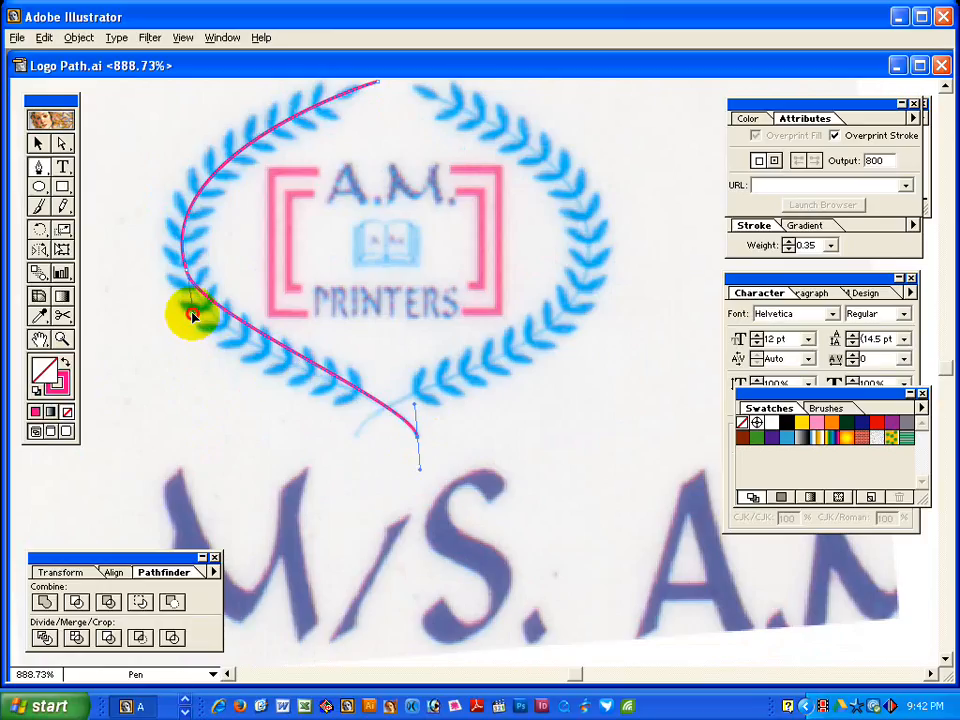
drag(193, 316, 208, 360)
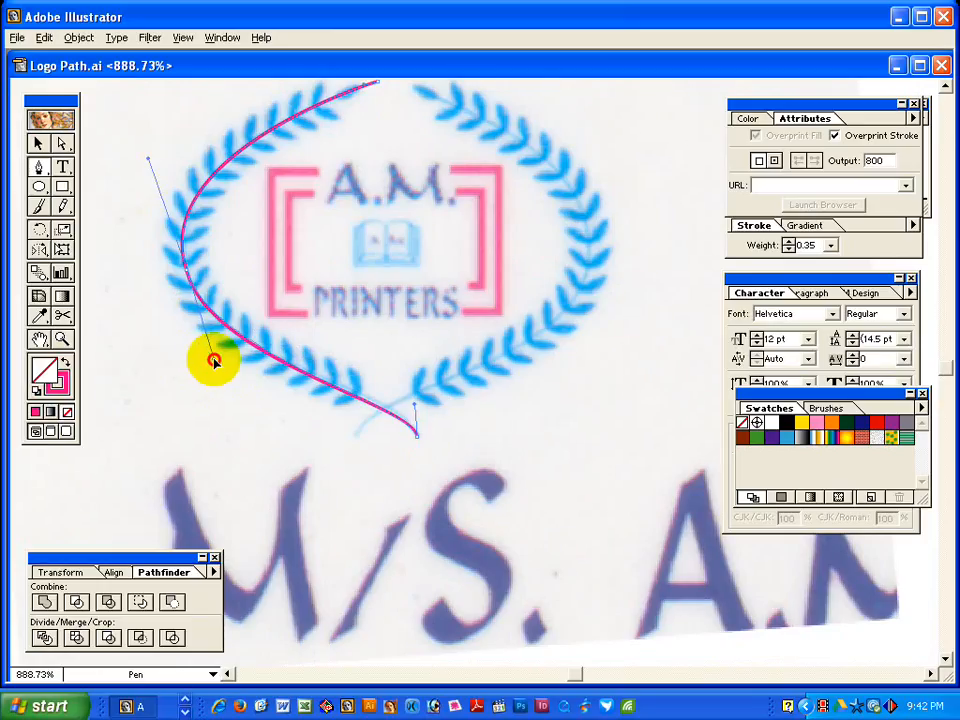
mouse_move(213, 361)
mouse_down()
mouse_move(279, 375)
mouse_move(225, 377)
mouse_up()
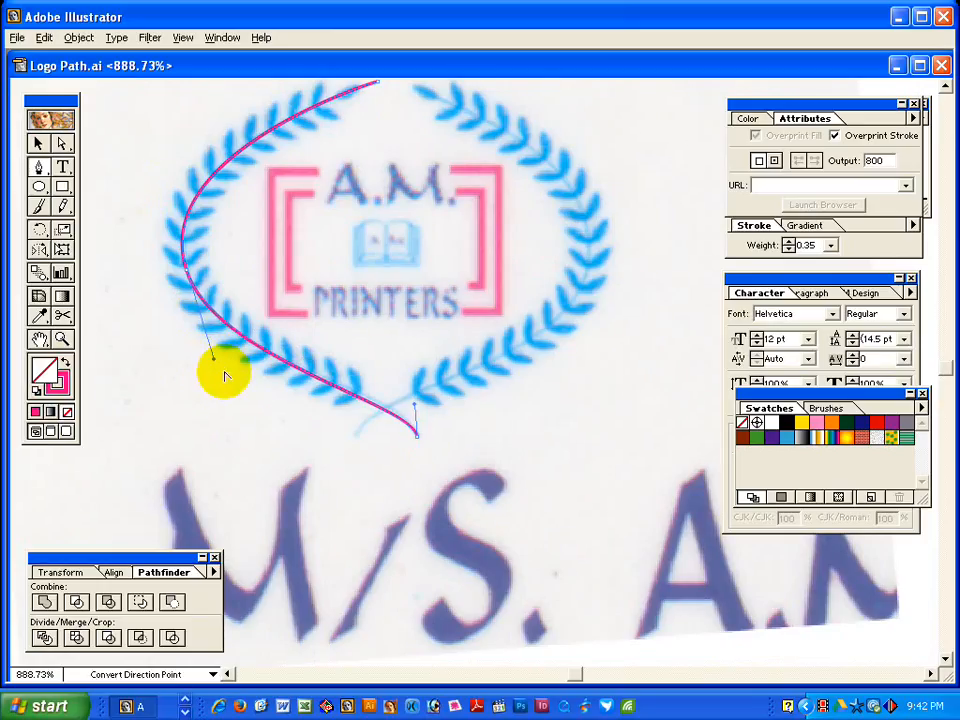
ctrl+click(403, 363)
Open the Default brush library and enlarge its palette to show the pattern brushes at the end of the list.
key(space)
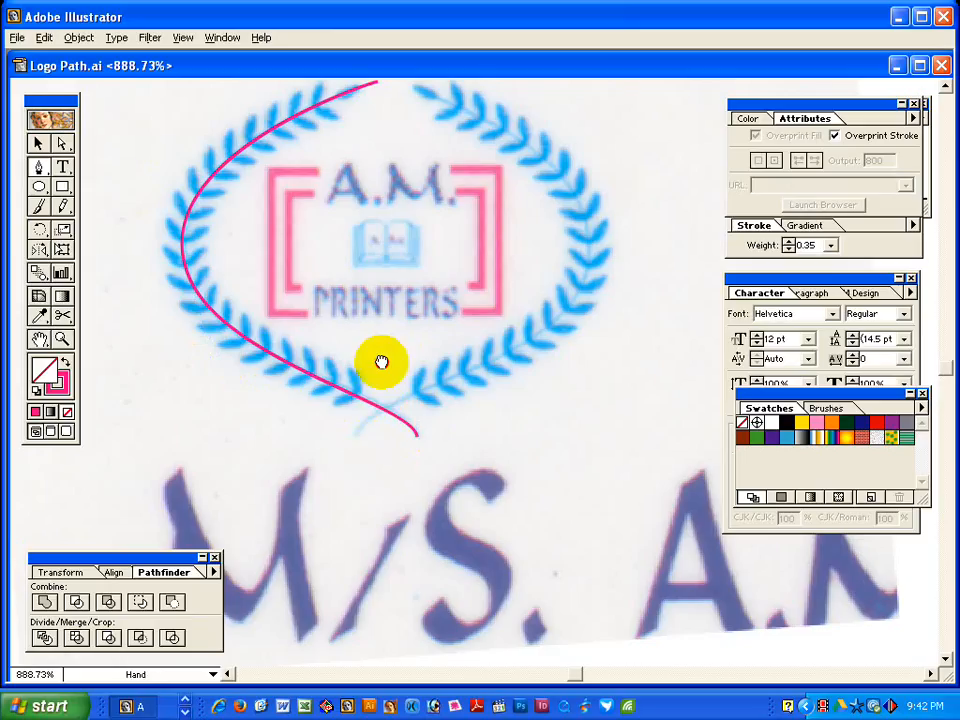
drag(381, 362, 380, 428)
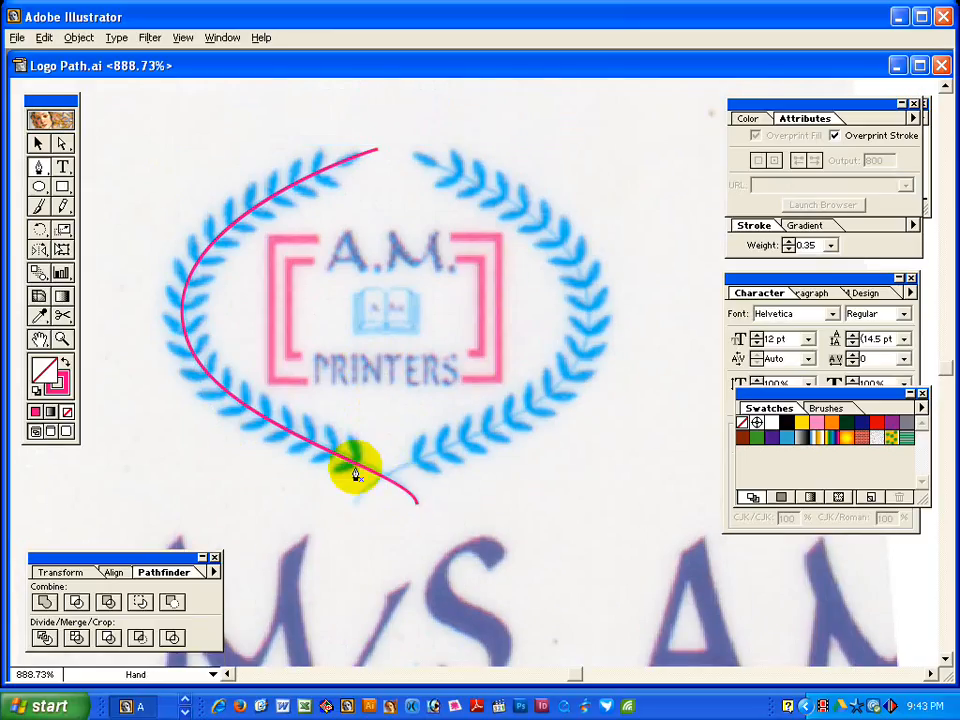
click(221, 40)
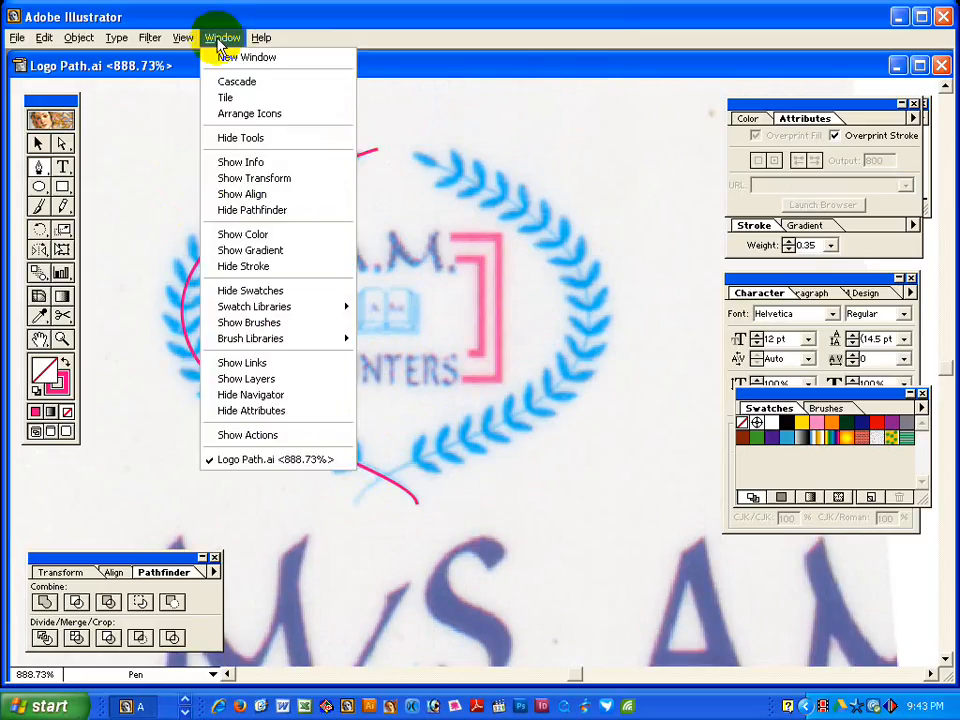
mouse_move(266, 341)
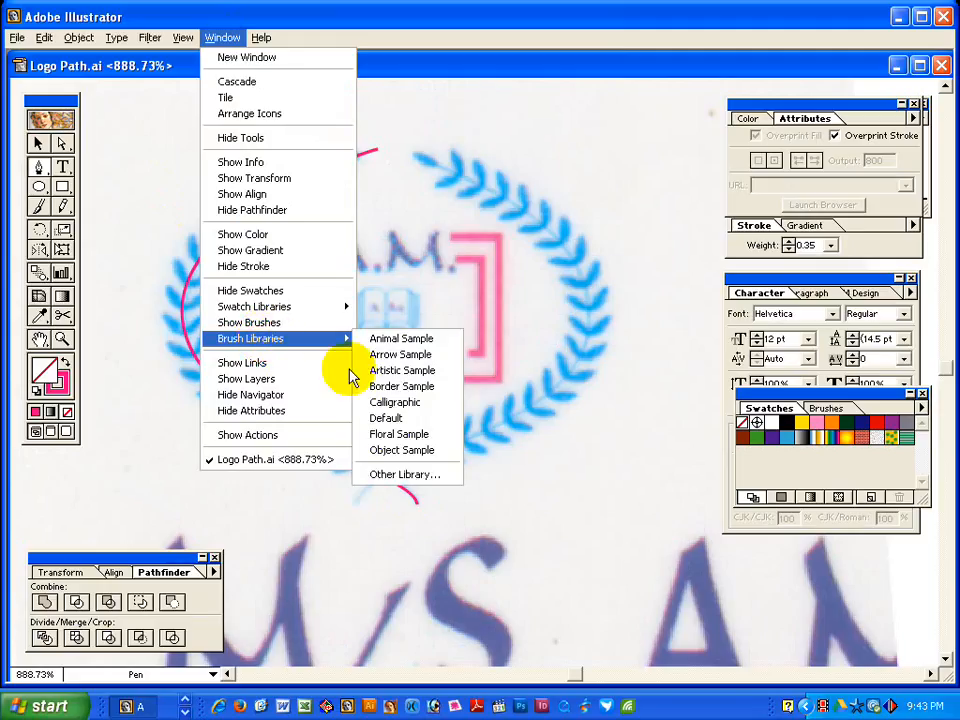
click(387, 423)
mouse_move(615, 392)
mouse_down()
mouse_move(690, 371)
mouse_move(710, 343)
mouse_up()
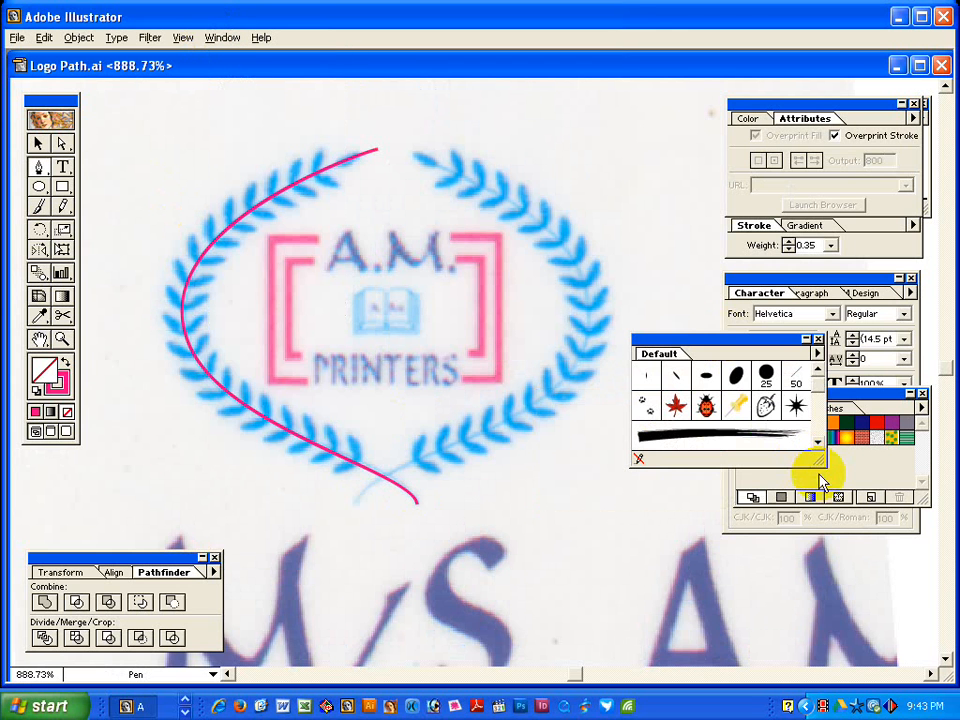
drag(816, 455, 828, 520)
click(817, 502)
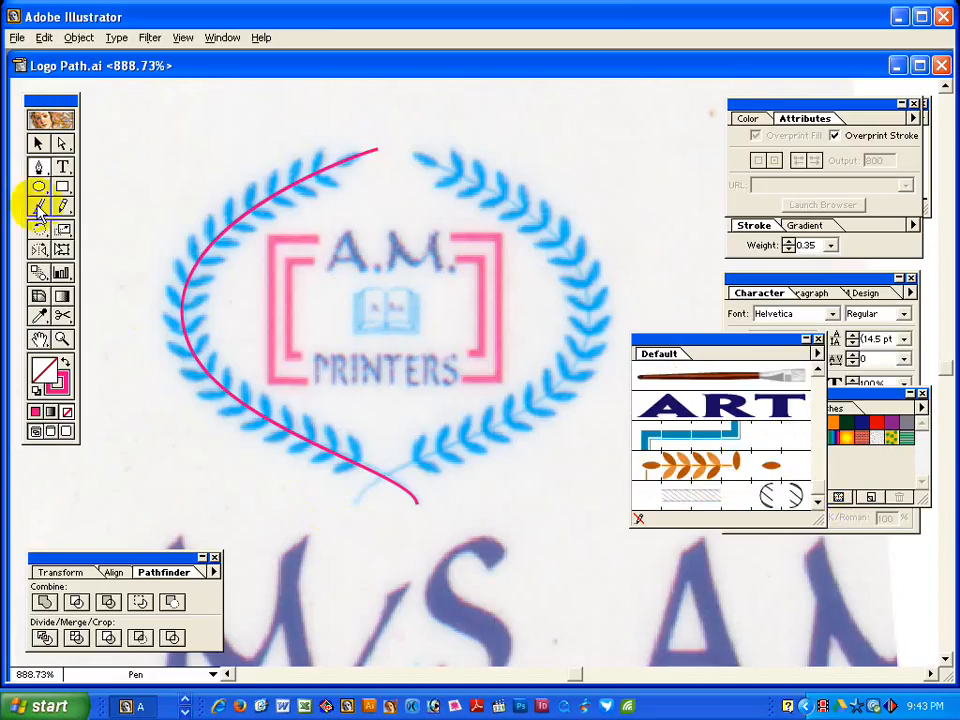
Try the orange leaf pattern brush on the whole left branch path and undo it.
click(36, 142)
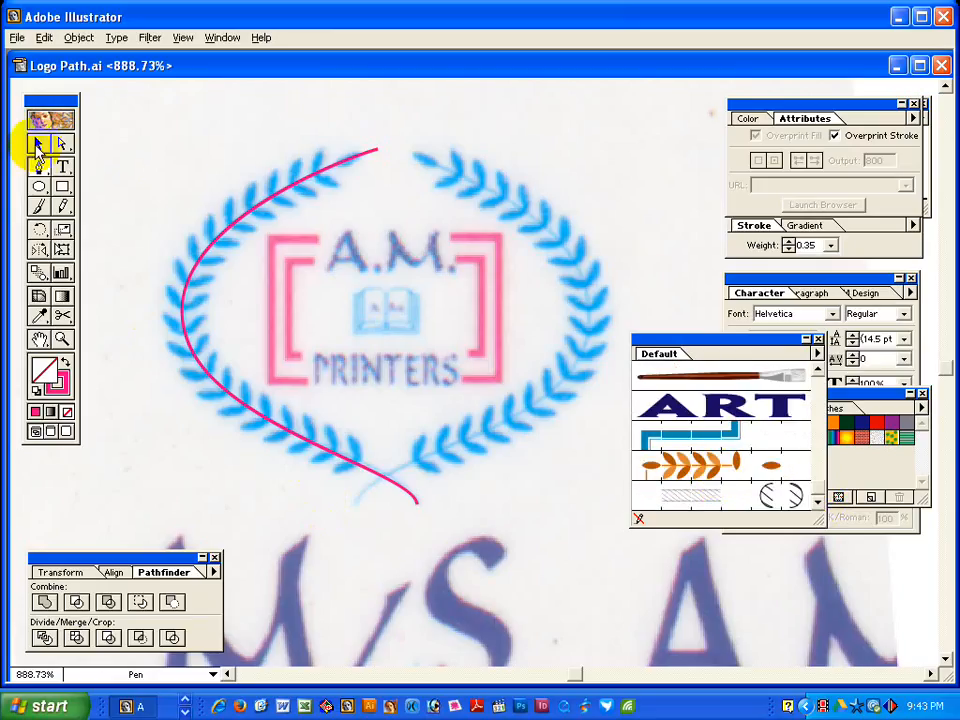
click(368, 473)
click(680, 466)
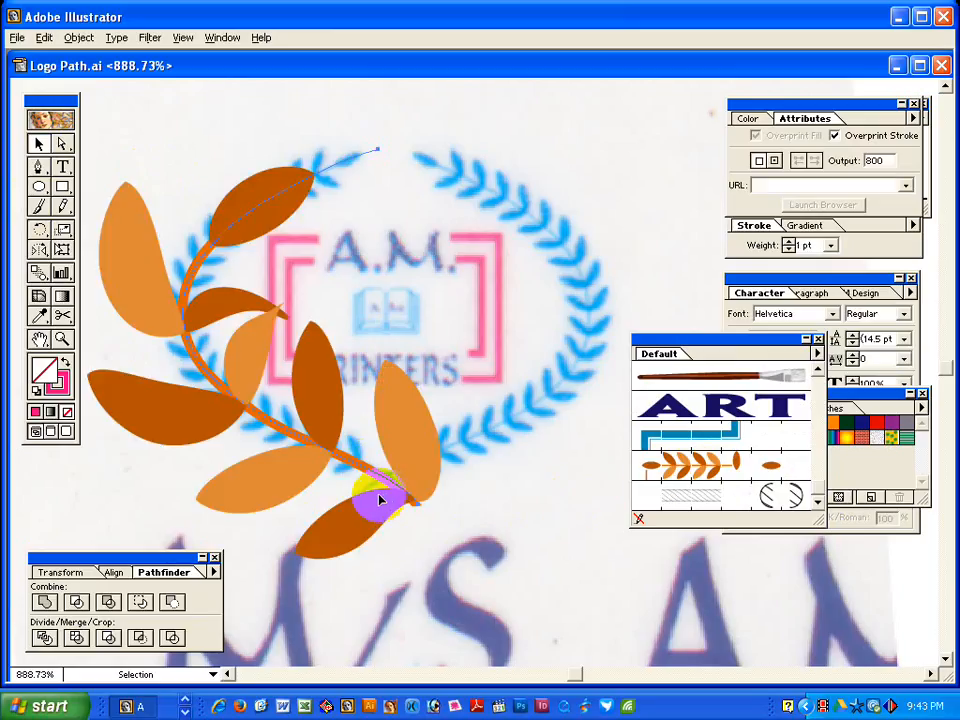
key(ctrl+z)
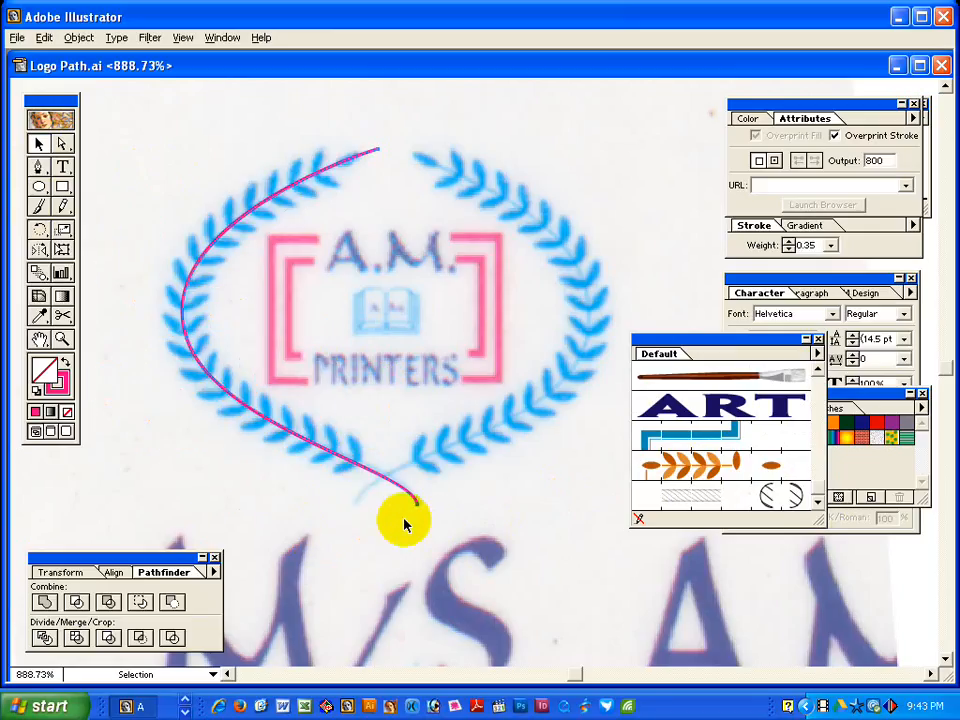
Cut the left branch path with the Scissors where the leaves end and the bare stem begins, and deselect it.
click(64, 318)
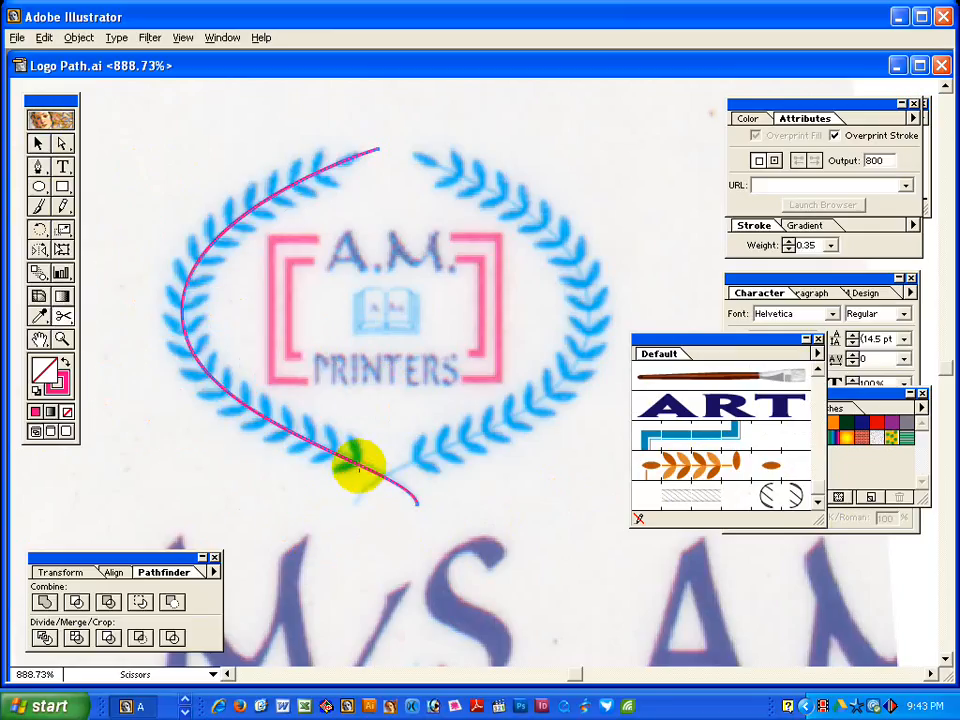
click(392, 480)
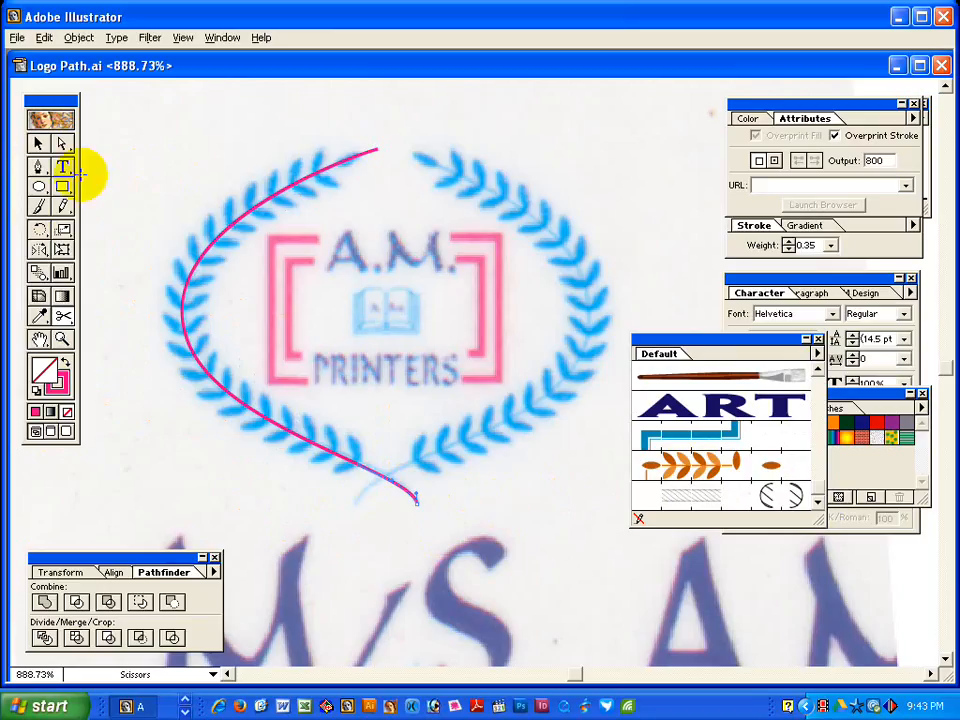
click(38, 143)
click(318, 505)
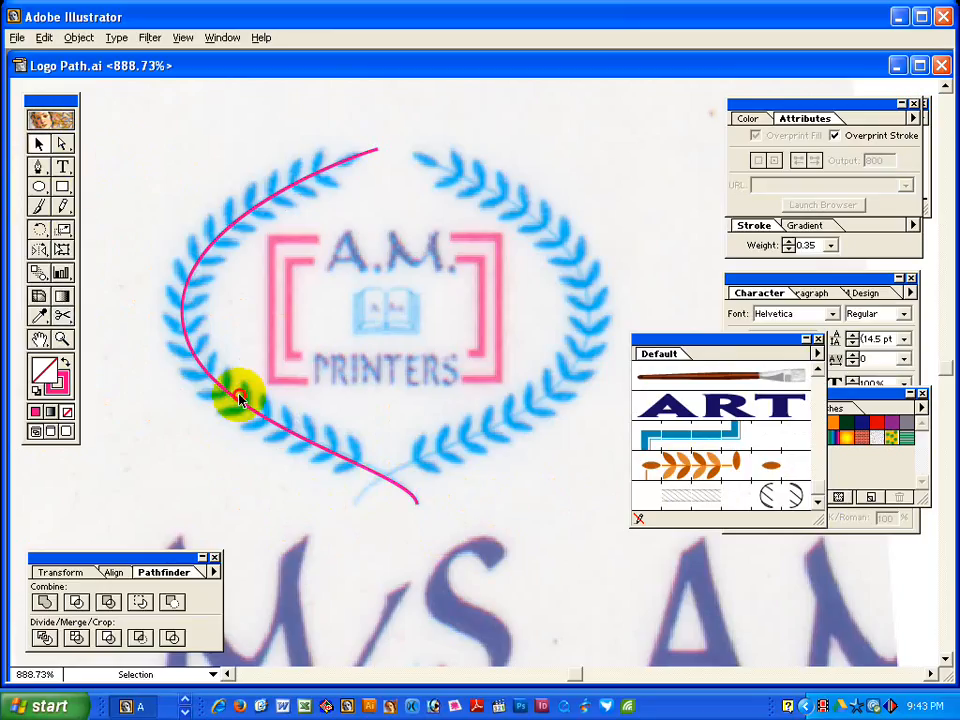
Apply the orange leaf pattern brush to the leafy part of the left branch with a 0.2 pt stroke weight.
click(285, 397)
click(662, 462)
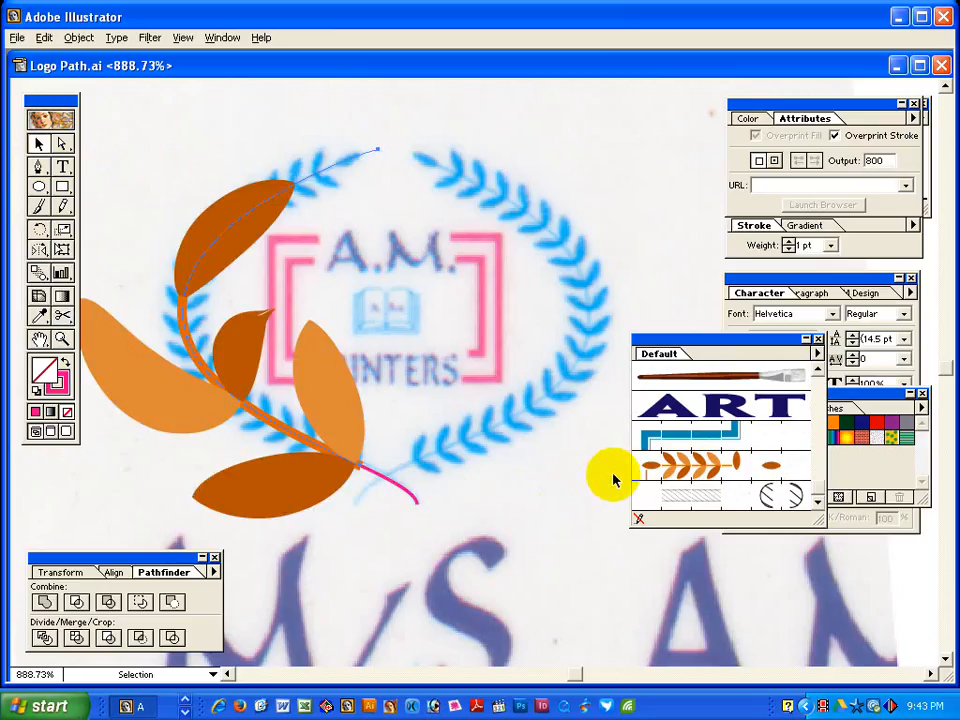
click(299, 445)
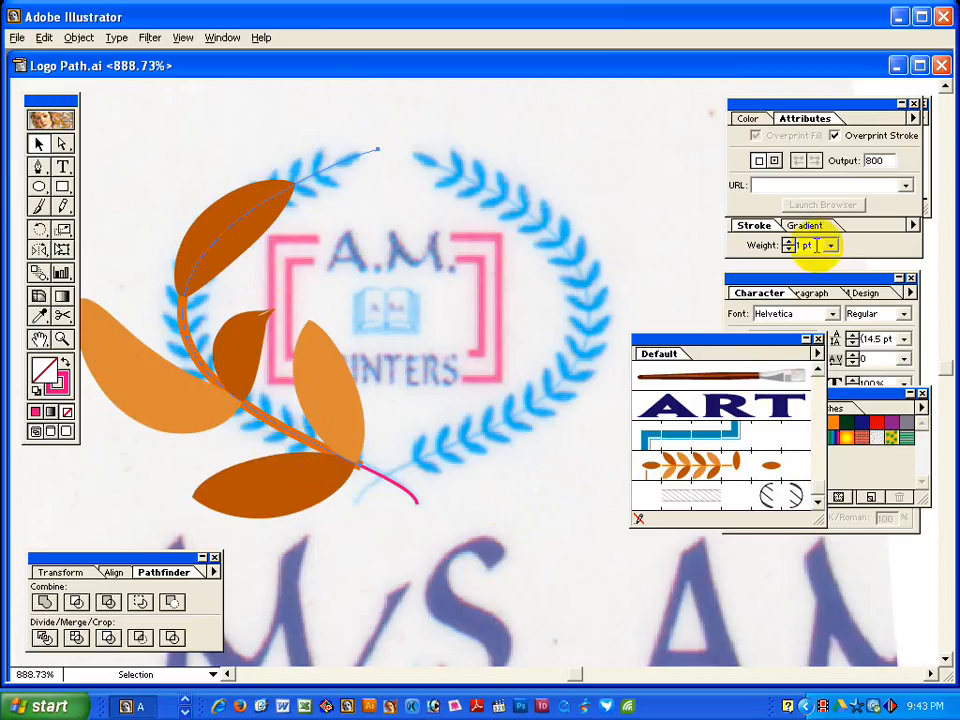
click(786, 249)
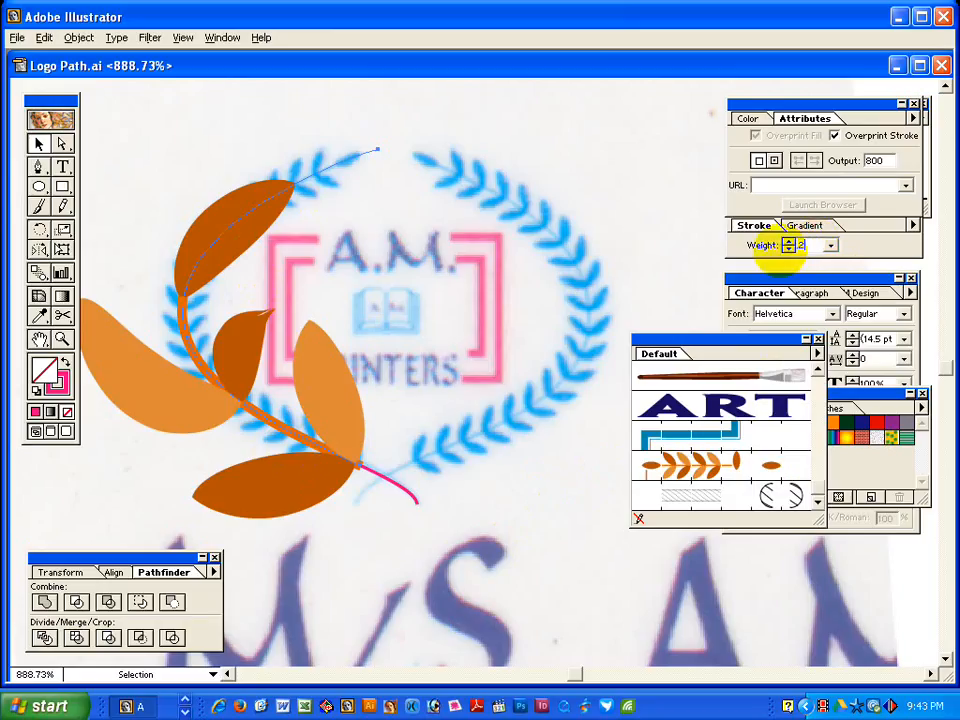
key(Return)
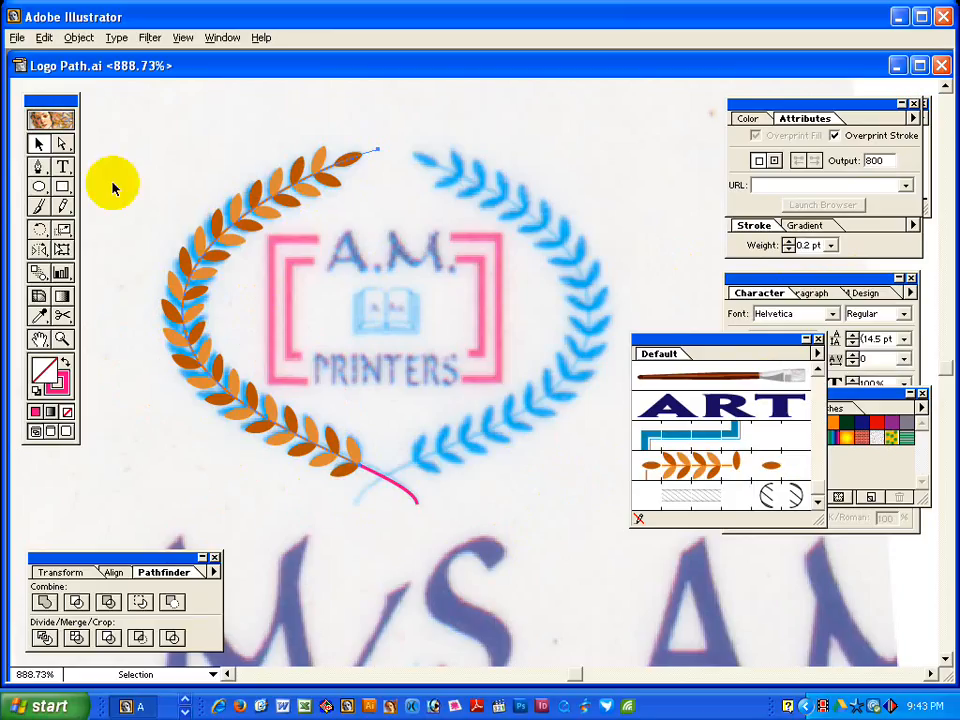
click(159, 237)
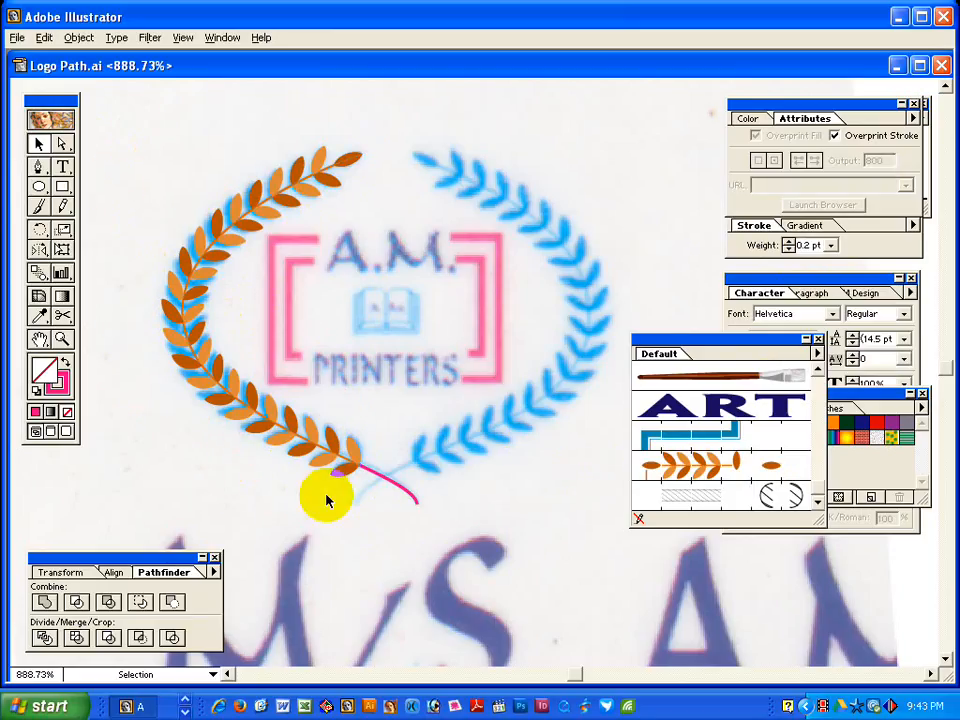
Set the stroke weight of the bare stem segment below the leaves to 0.25.
click(62, 143)
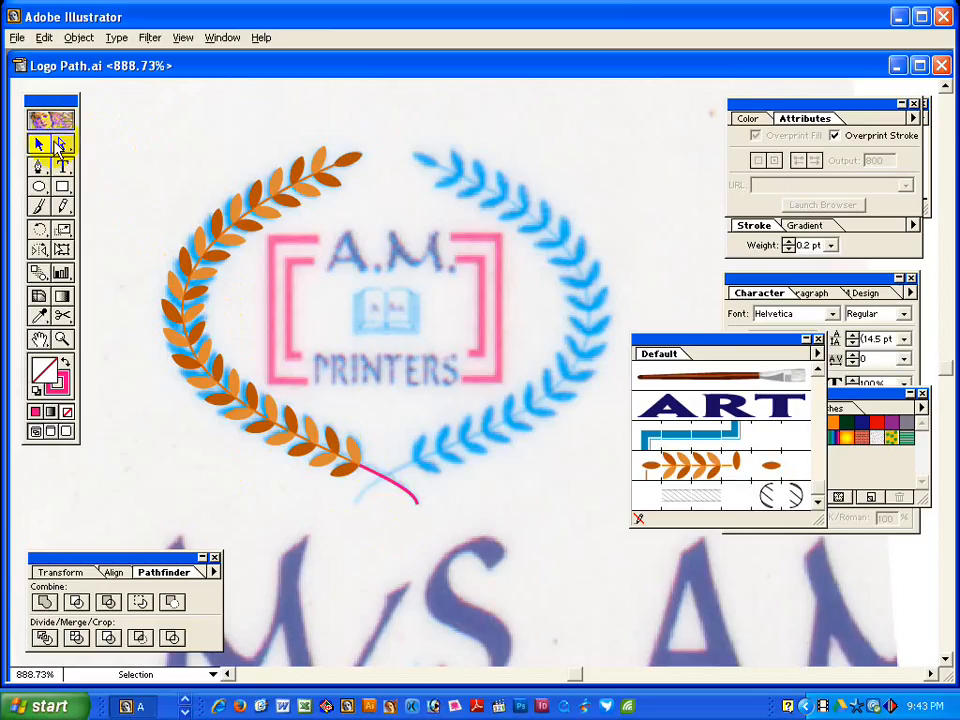
click(378, 480)
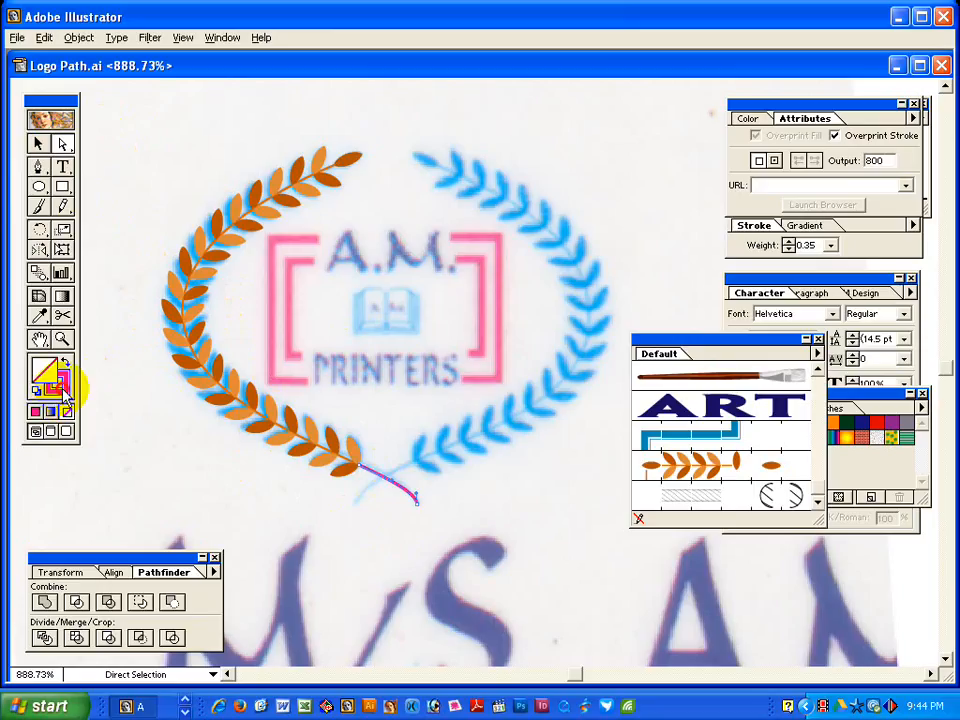
click(62, 384)
click(810, 248)
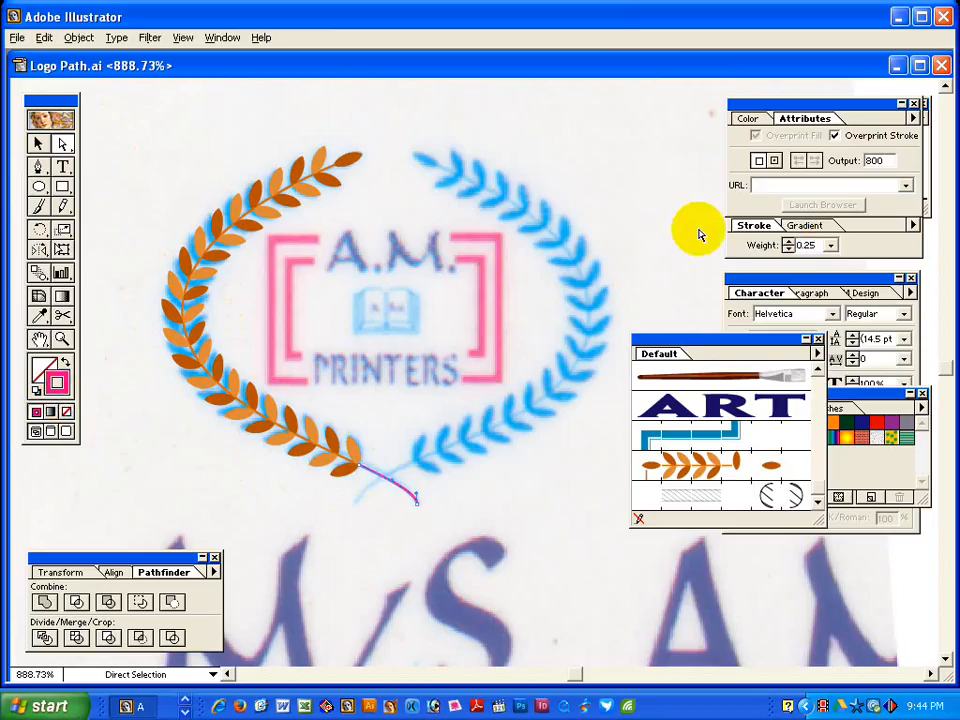
click(465, 476)
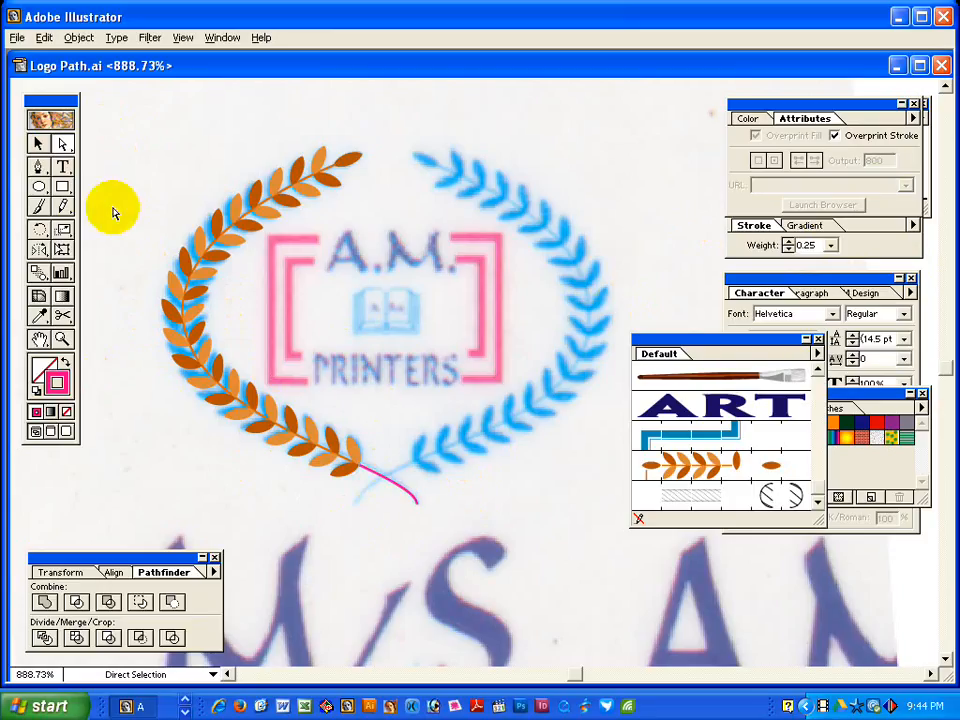
Select the leafy branch and its stem and reflect a copy across the vertical axis about the point where the stems cross.
click(35, 145)
click(388, 474)
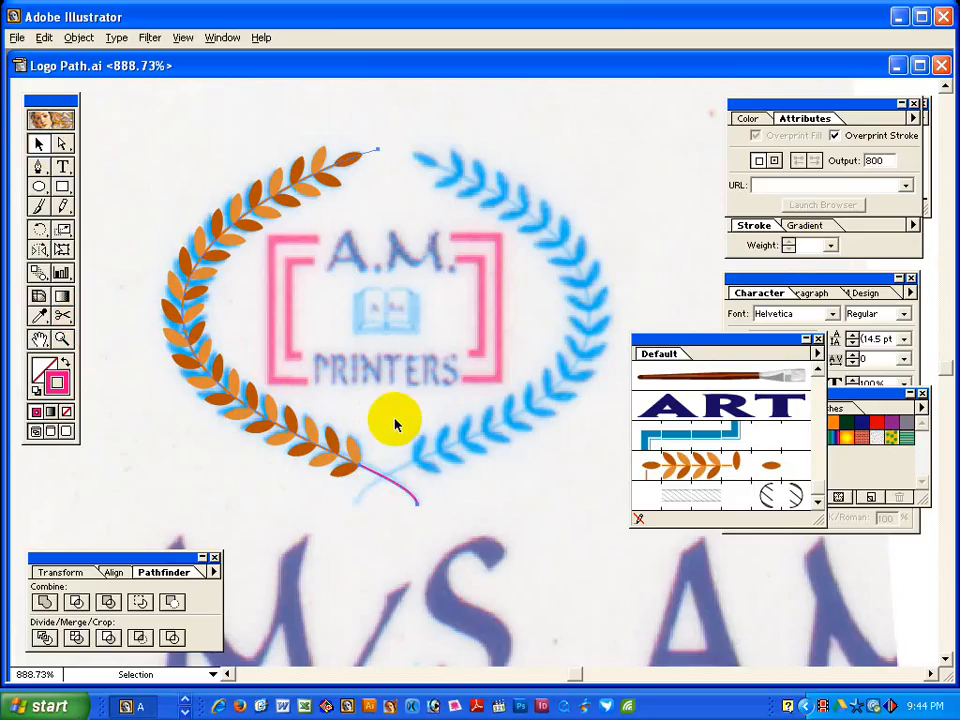
click(37, 253)
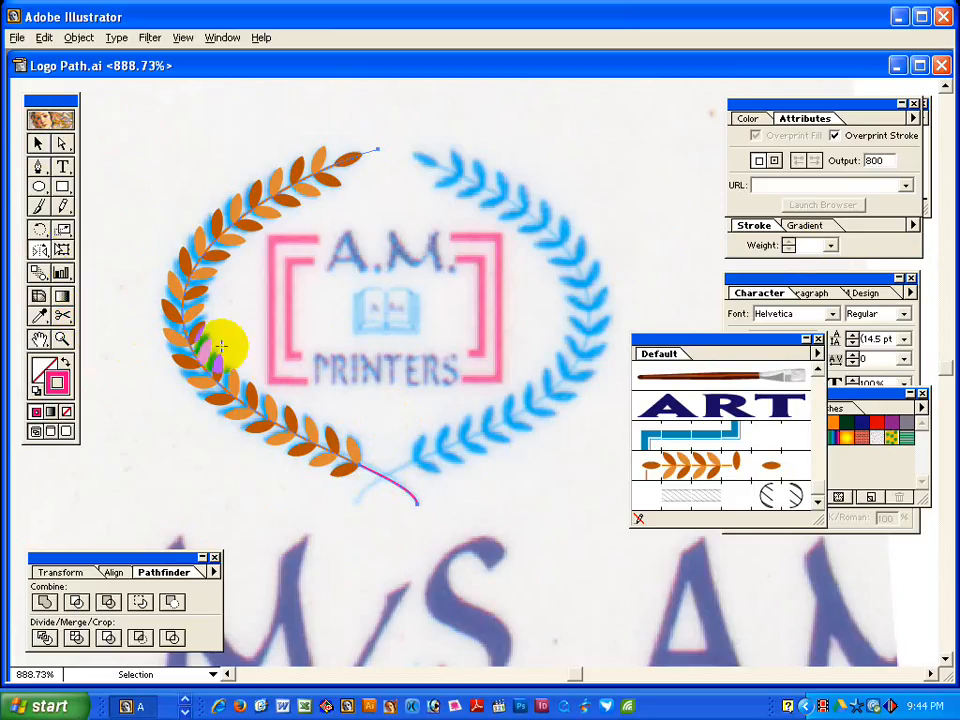
click(300, 326)
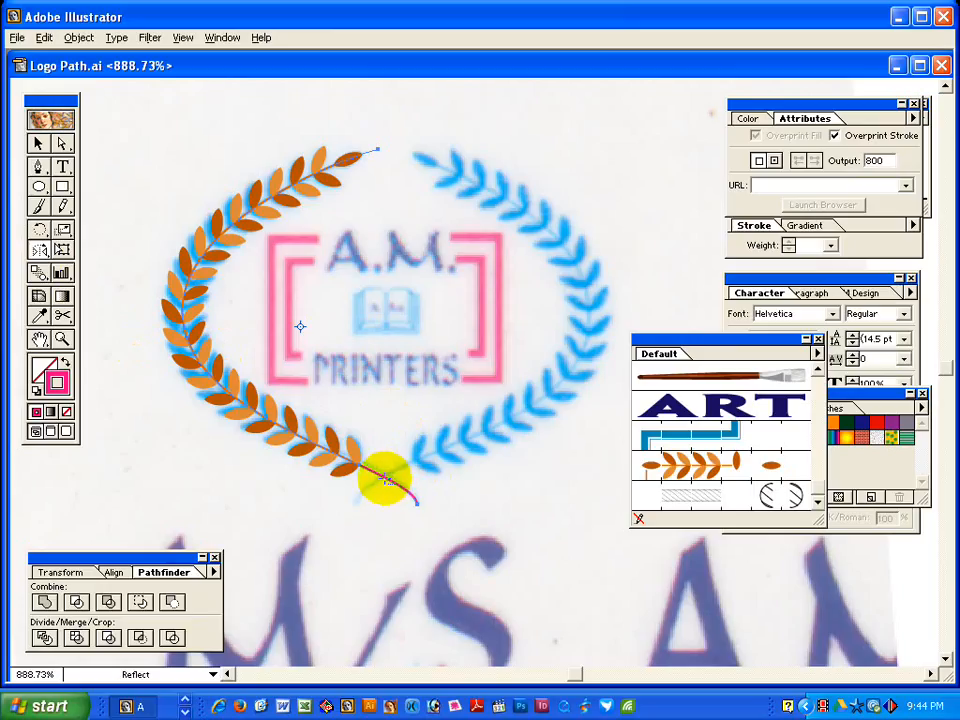
alt+click(387, 484)
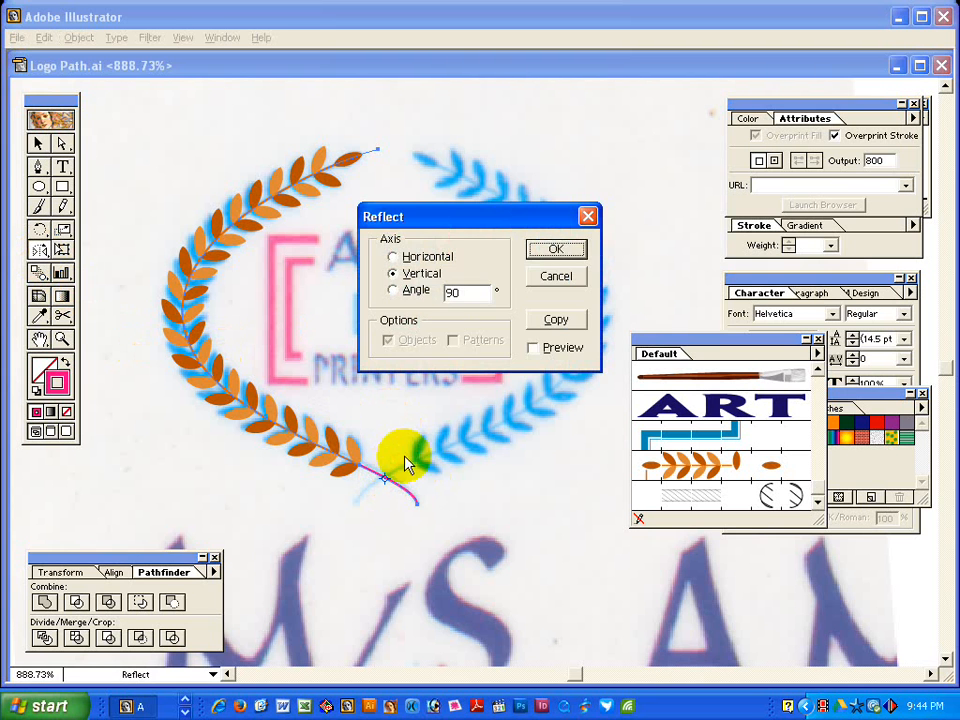
click(556, 323)
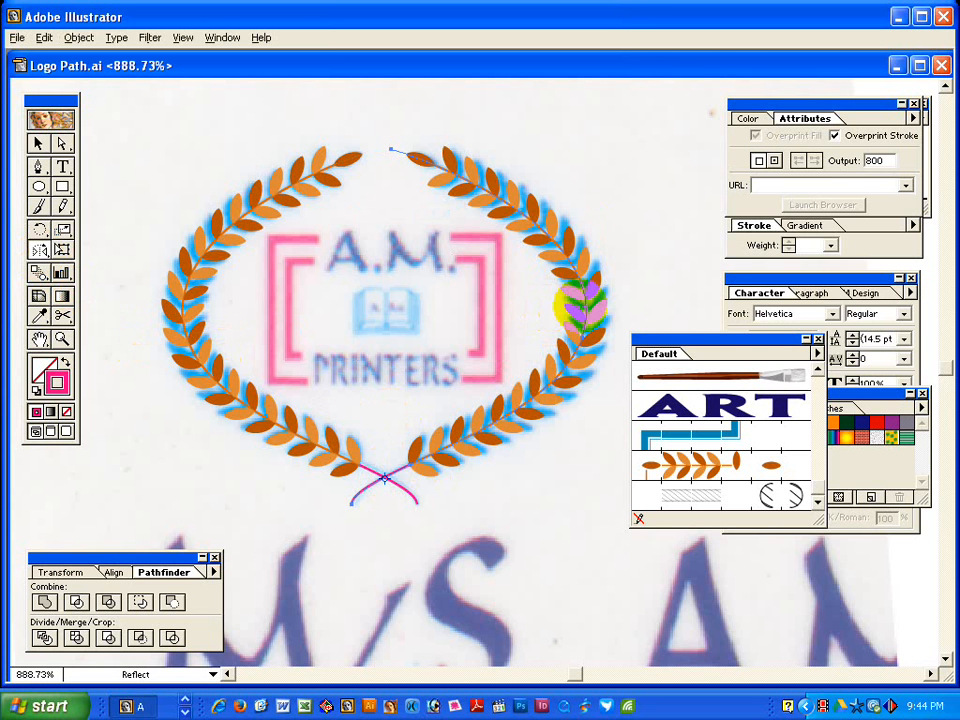
Shift the mirrored right branch with its stem slightly to the right to match the scanned wreath.
click(40, 147)
click(260, 138)
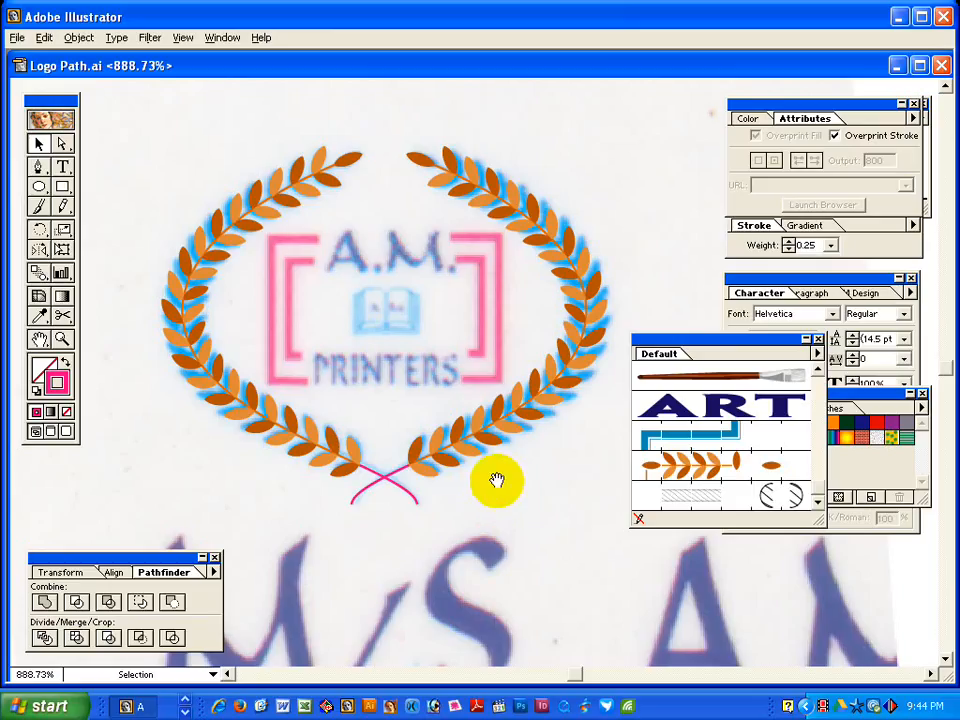
drag(497, 480, 450, 418)
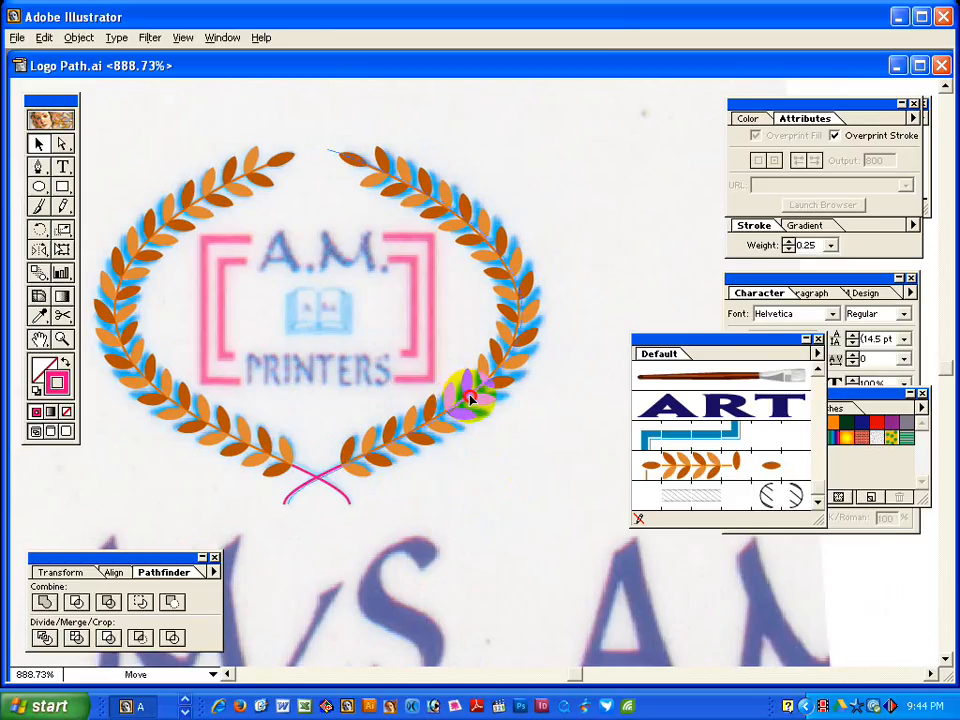
drag(468, 400, 463, 399)
click(484, 497)
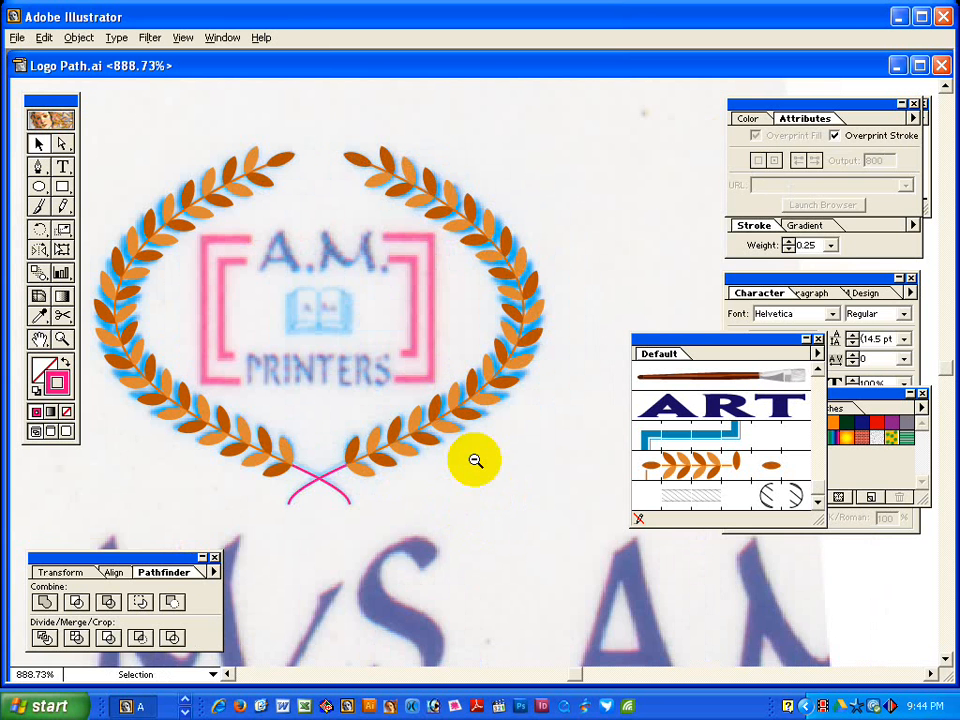
Draw a rectangle over the outer pink bracket frame around the A.M. PRINTERS lettering.
alt+click(182, 147)
drag(544, 448, 190, 105)
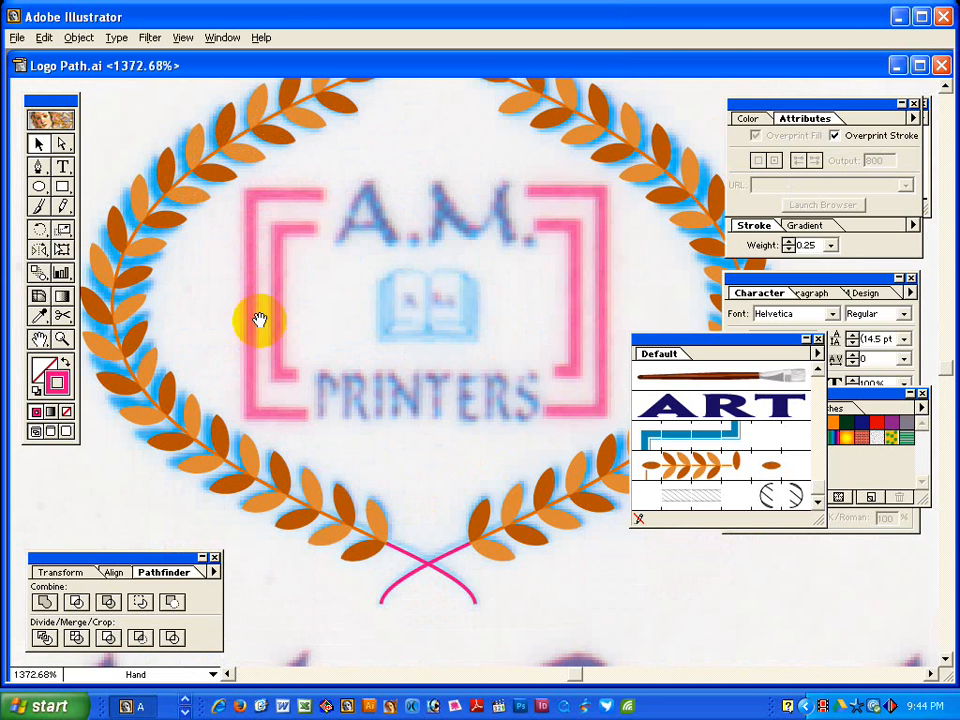
click(63, 187)
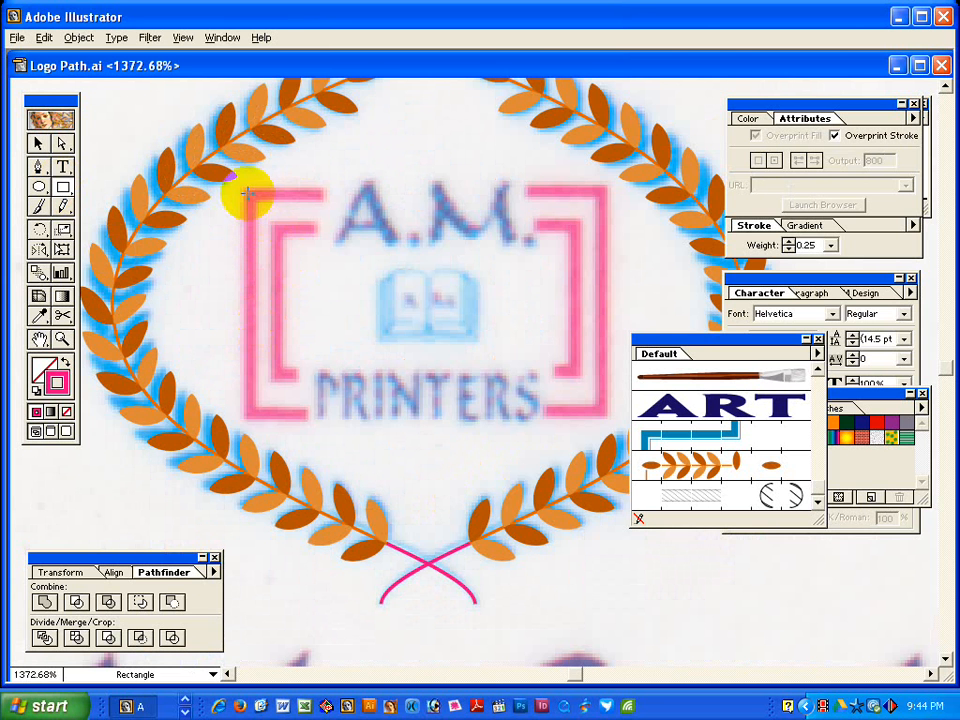
drag(251, 193, 602, 416)
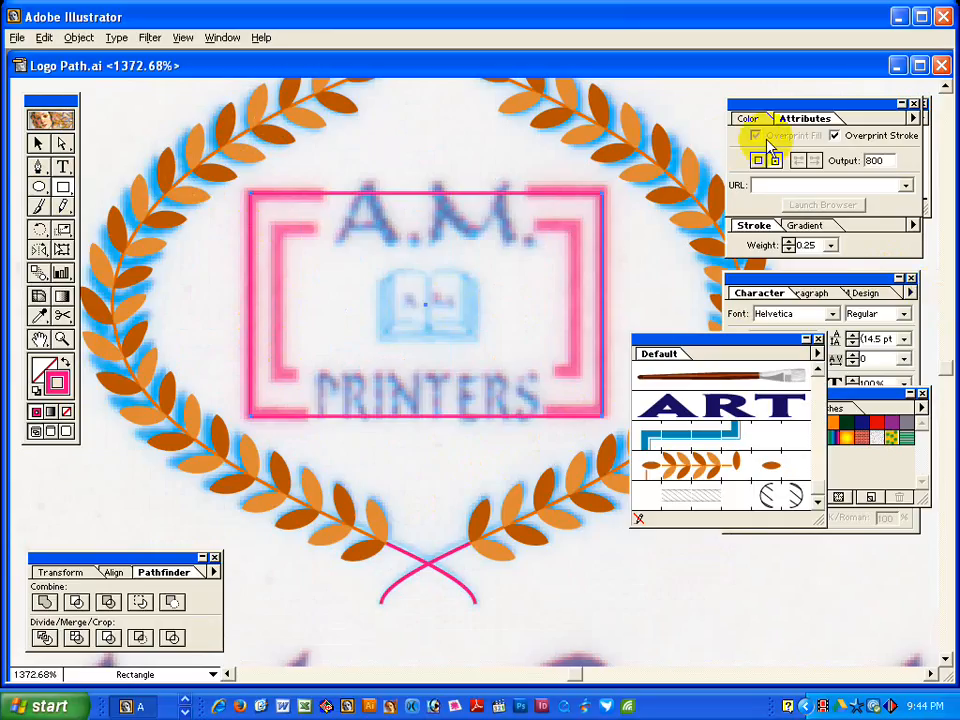
Give the outer frame rectangle a dark green stroke (C 93.33, M 11.37, Y 91.37, K 1.96) with a 0.5 pt weight.
click(825, 138)
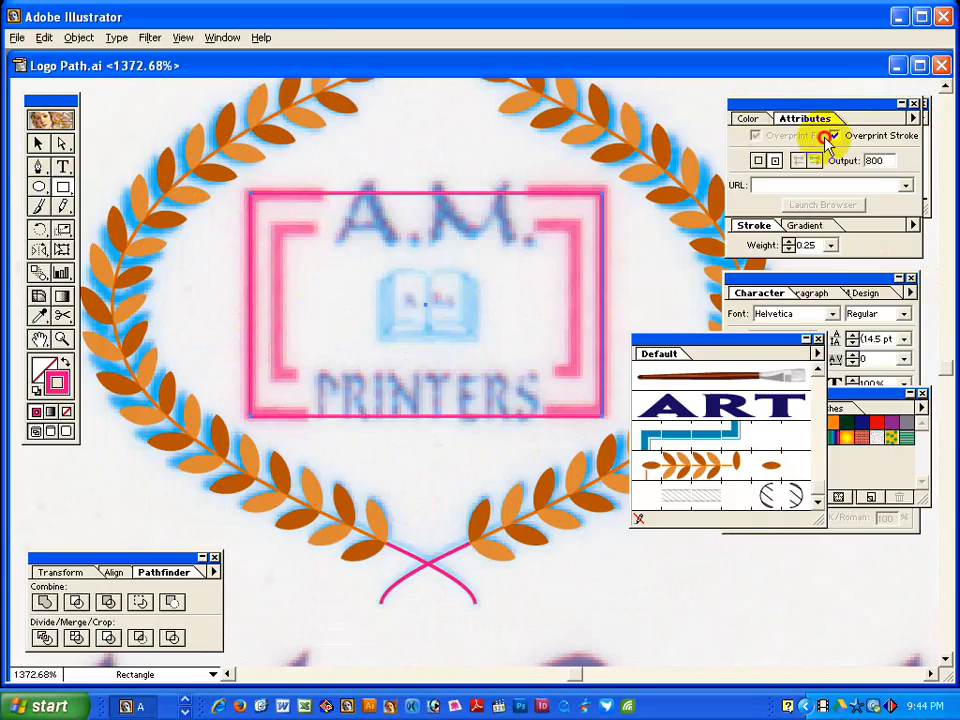
click(746, 118)
click(805, 201)
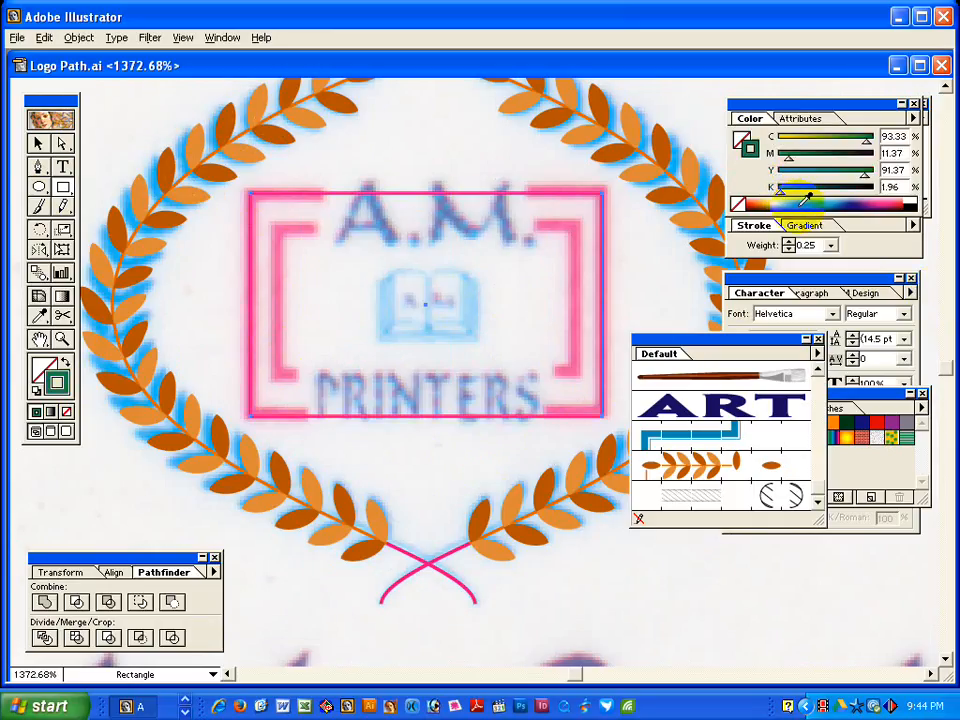
drag(814, 245, 776, 198)
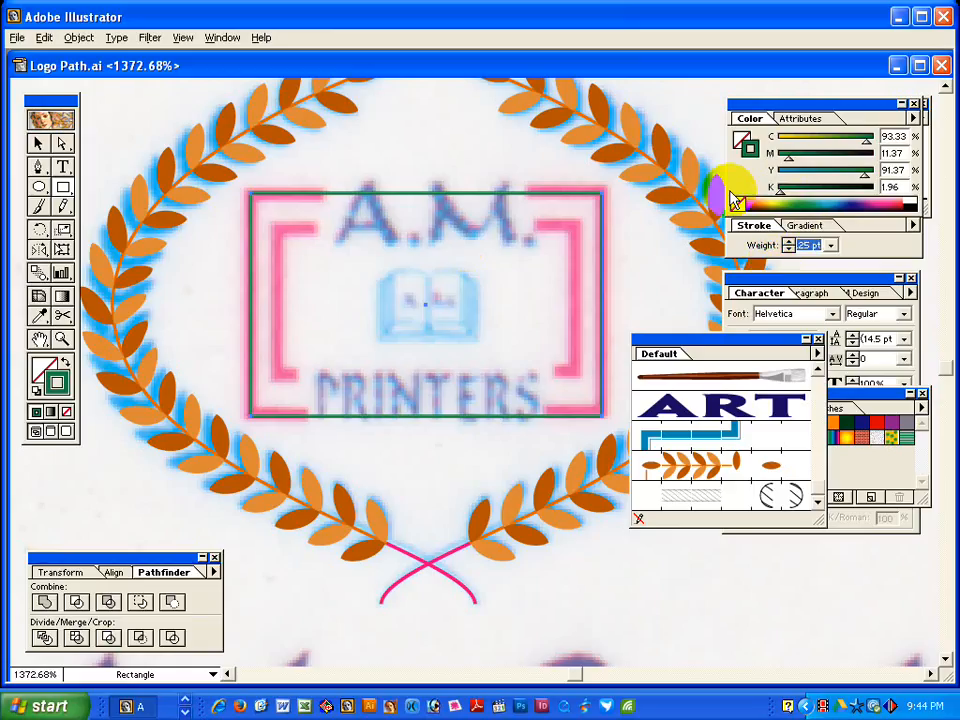
text(1)
key(Return)
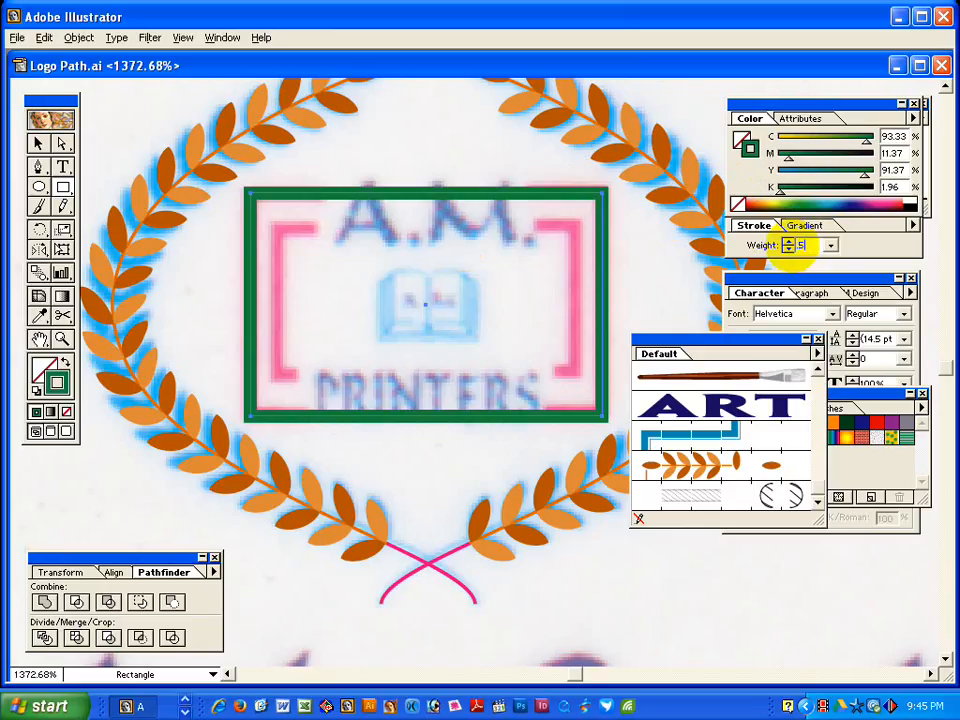
text(0.5)
key(Return)
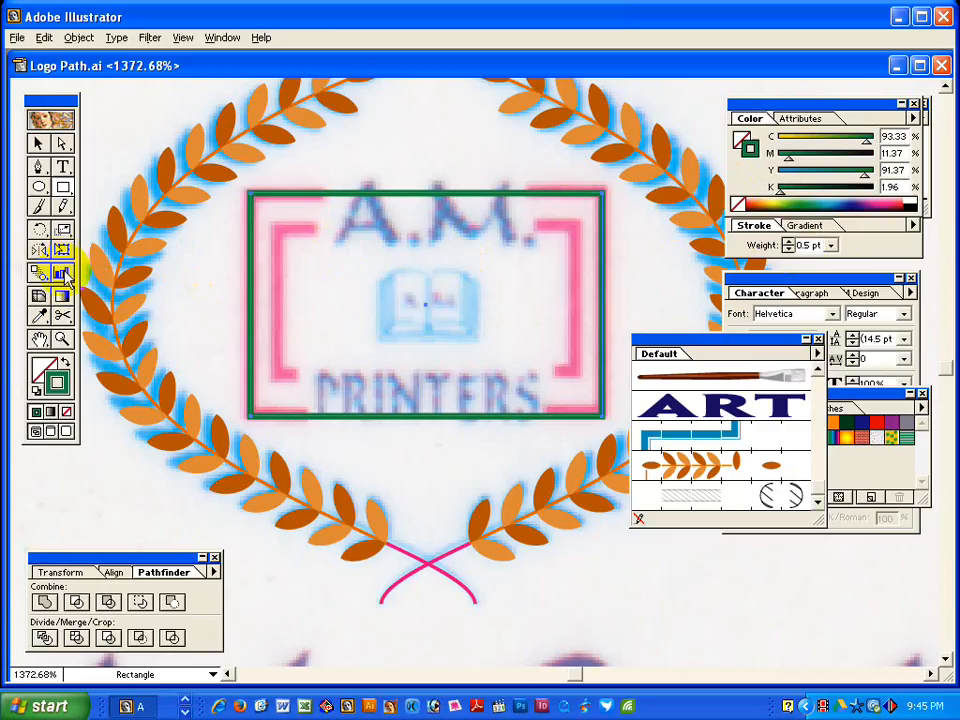
Cut the outer rectangle at the four scanned bracket ends and delete its middle pieces above and below the lettering.
key(c)
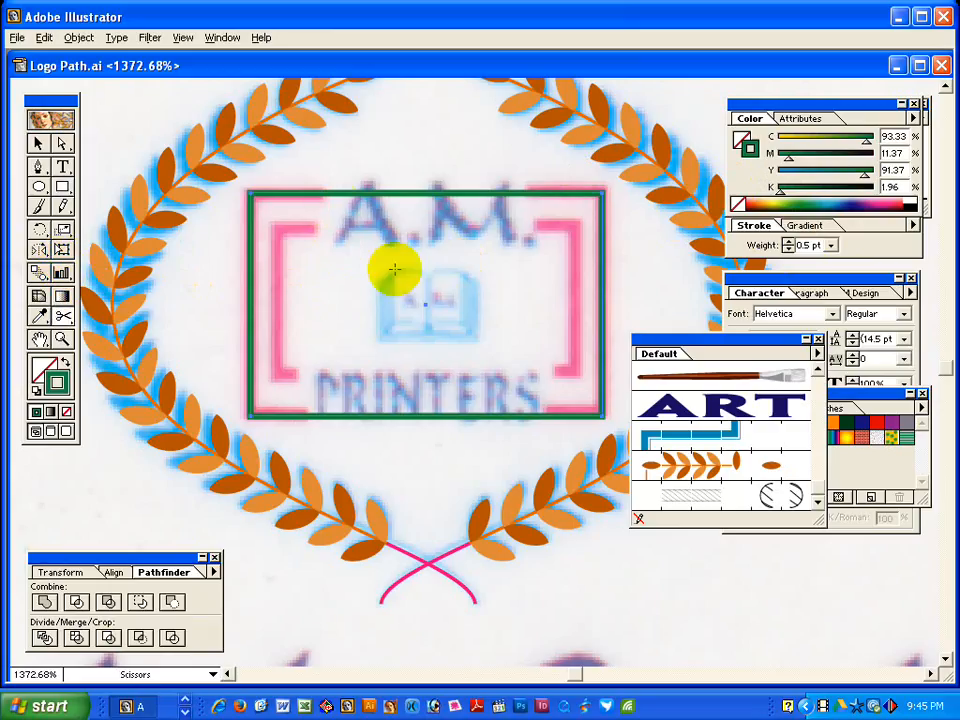
click(326, 194)
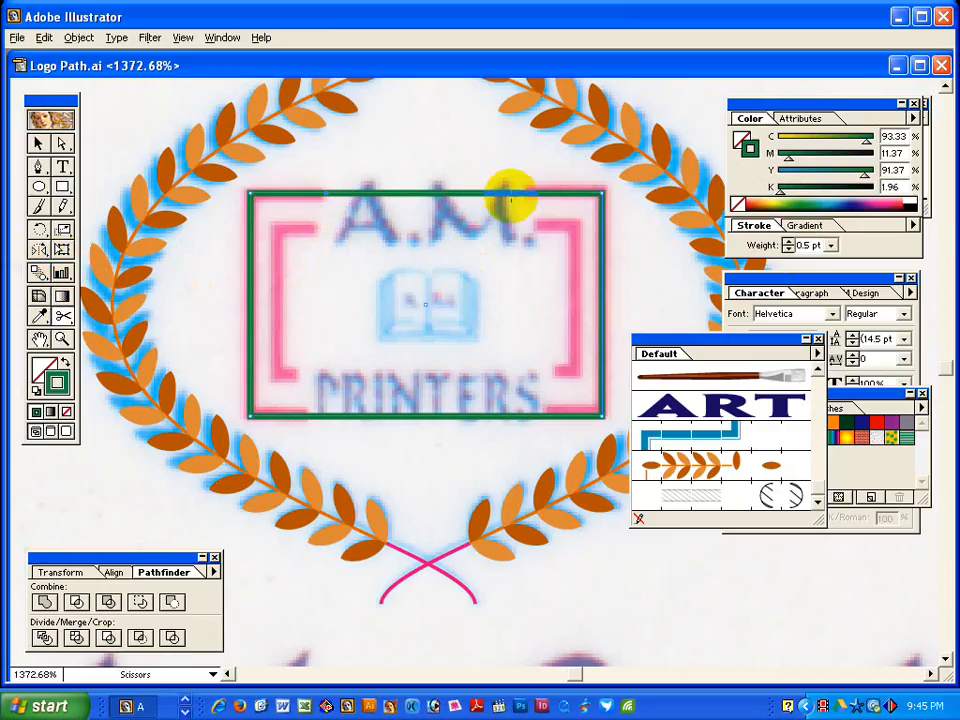
click(527, 191)
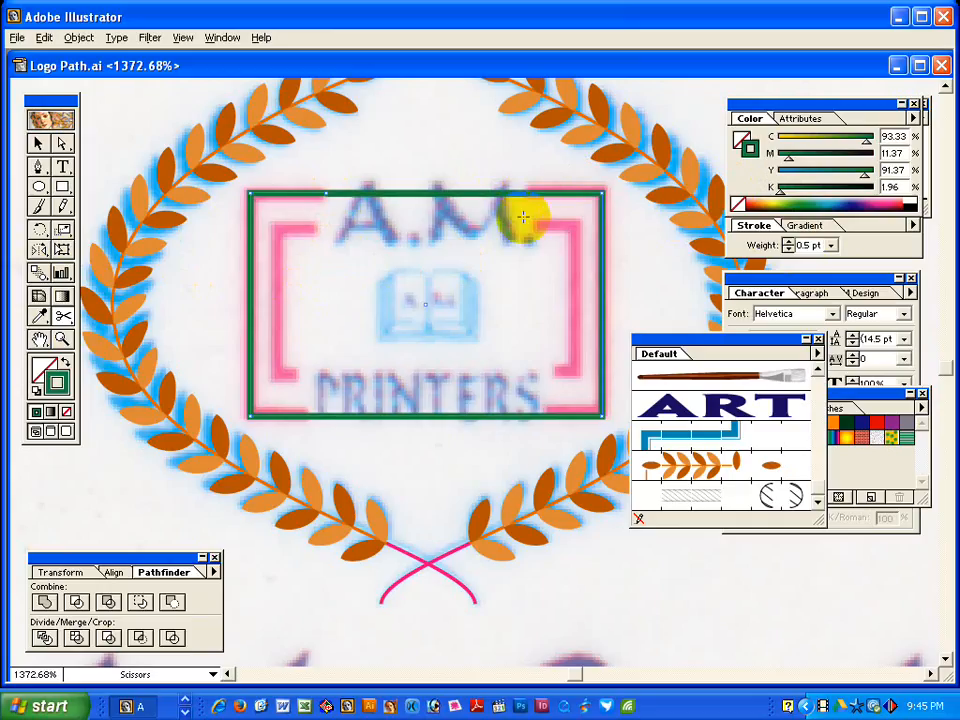
click(545, 415)
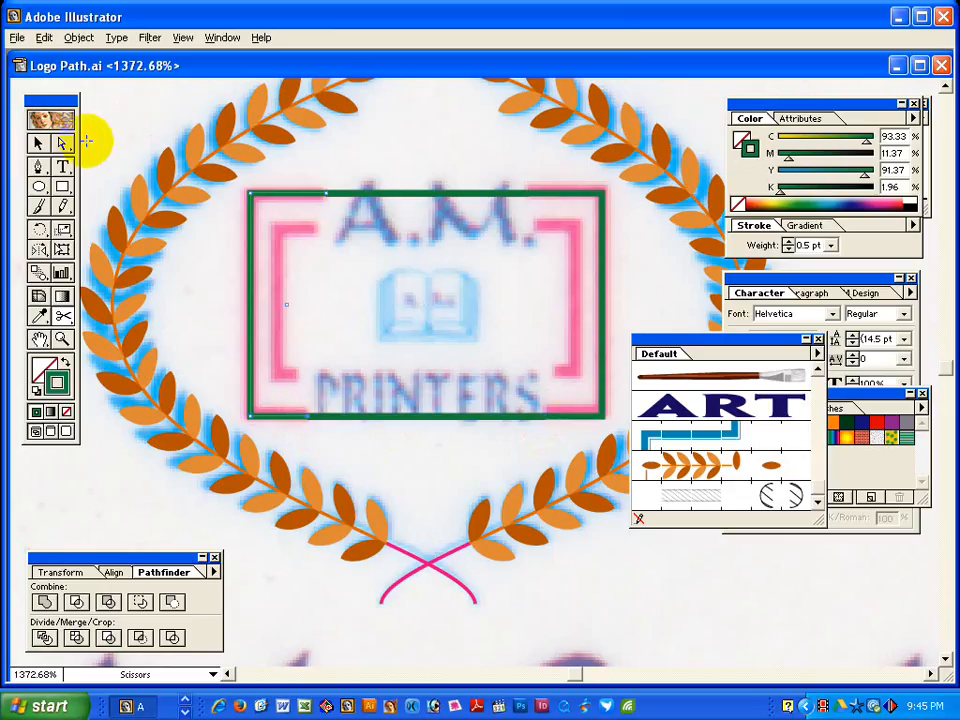
click(62, 143)
drag(387, 174, 420, 445)
key(Delete)
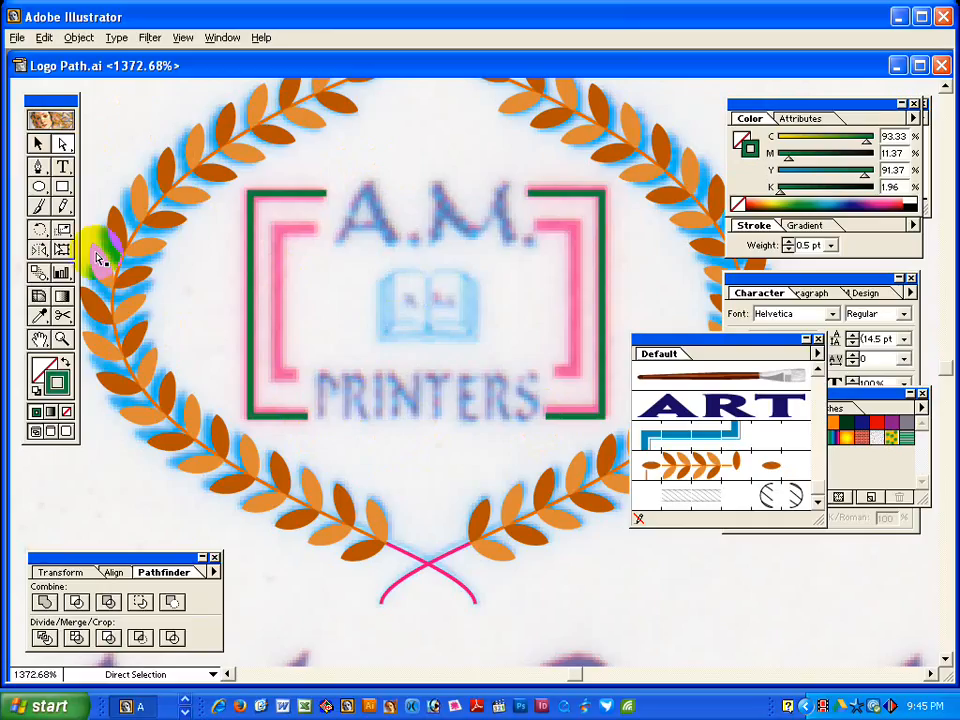
Draw a rectangle over the inner pink bracket frame and lower its upper edge slightly to match the scan.
click(62, 187)
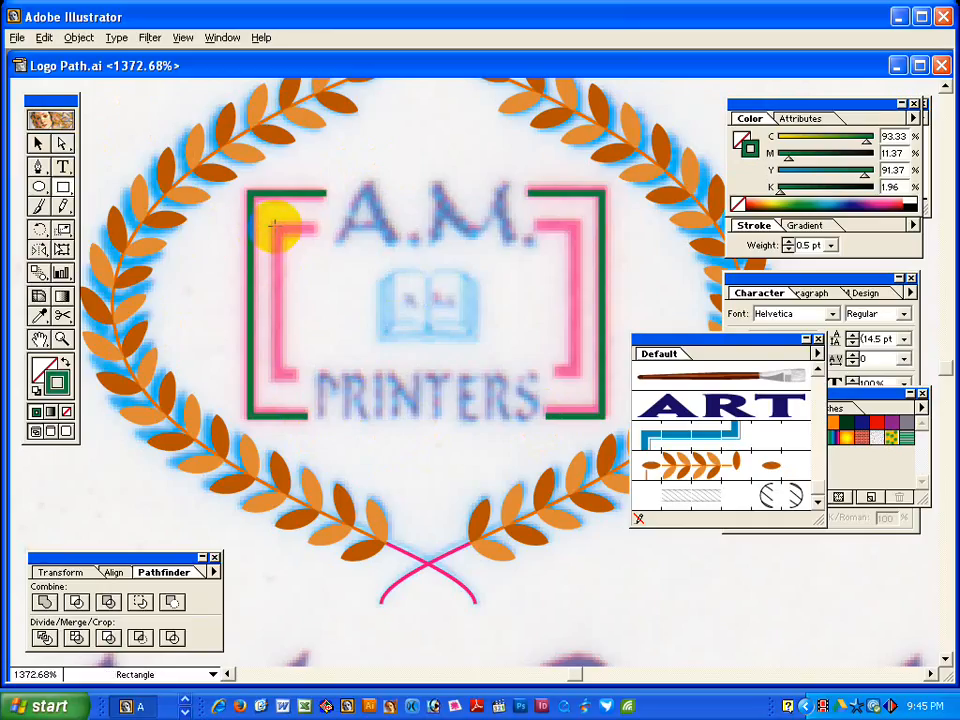
mouse_move(276, 224)
mouse_down()
mouse_move(369, 377)
mouse_move(577, 374)
mouse_up()
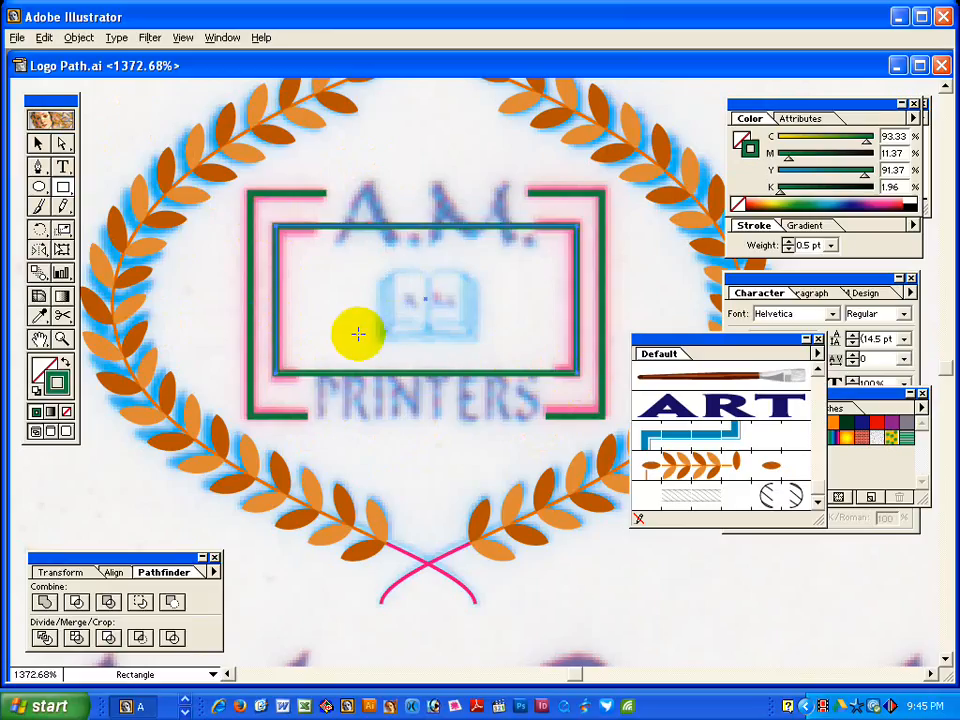
click(62, 249)
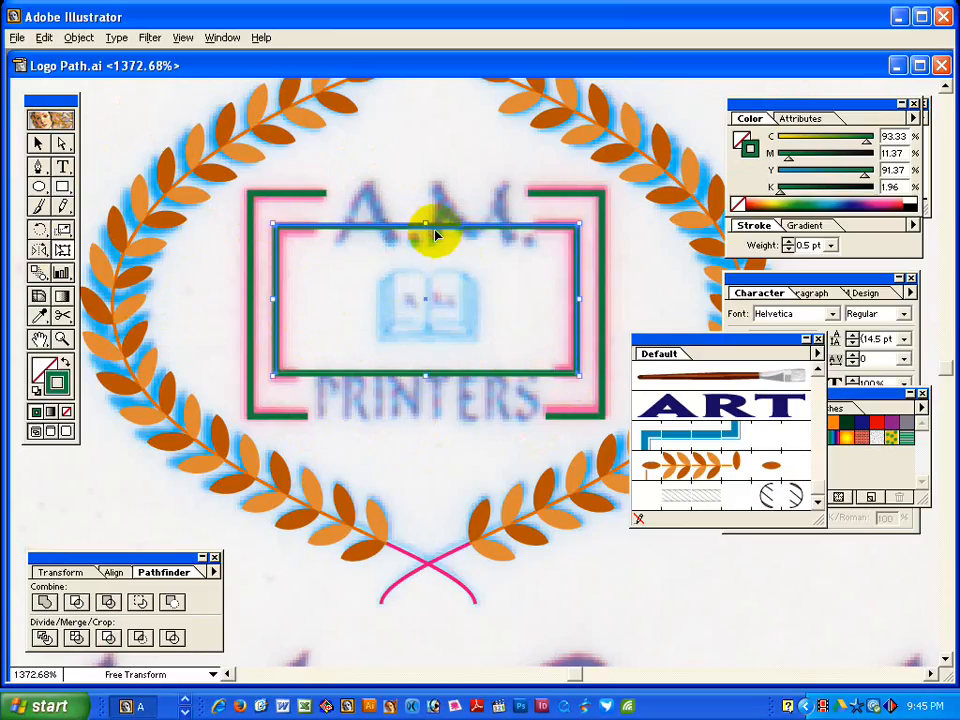
drag(425, 224, 428, 229)
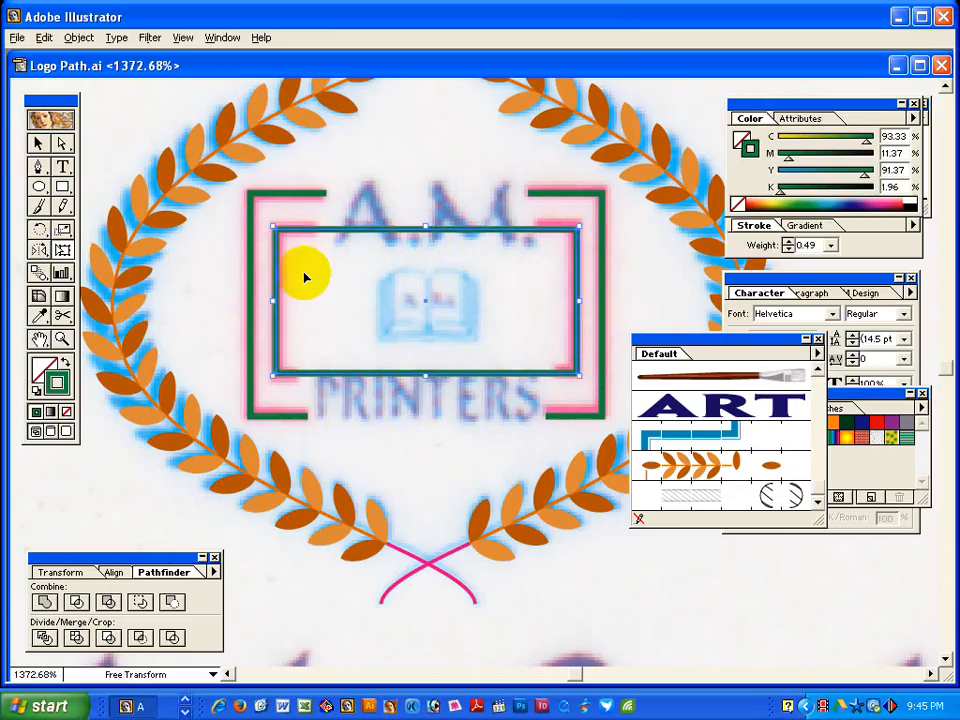
Cut the inner rectangle at the four scanned bracket ends and delete the horizontal pieces between the brackets.
click(62, 316)
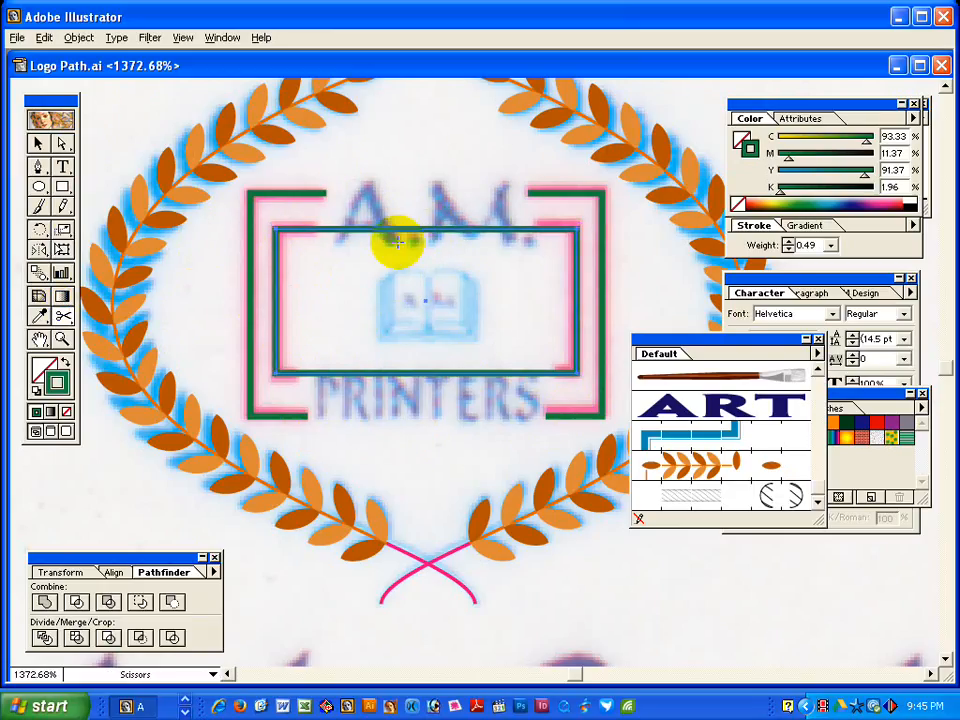
click(320, 229)
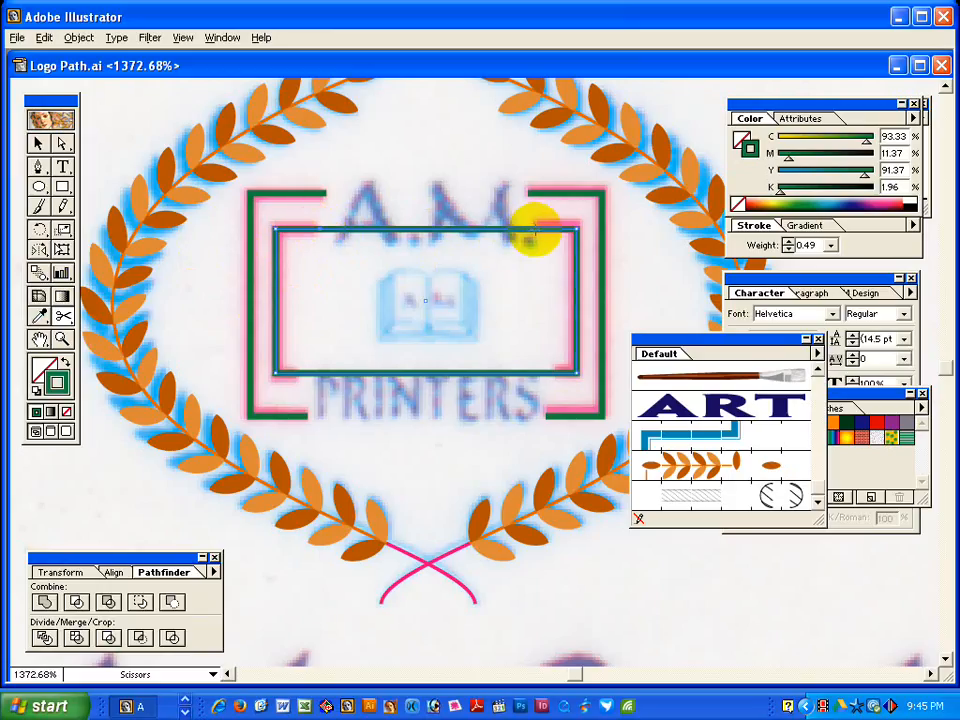
click(535, 230)
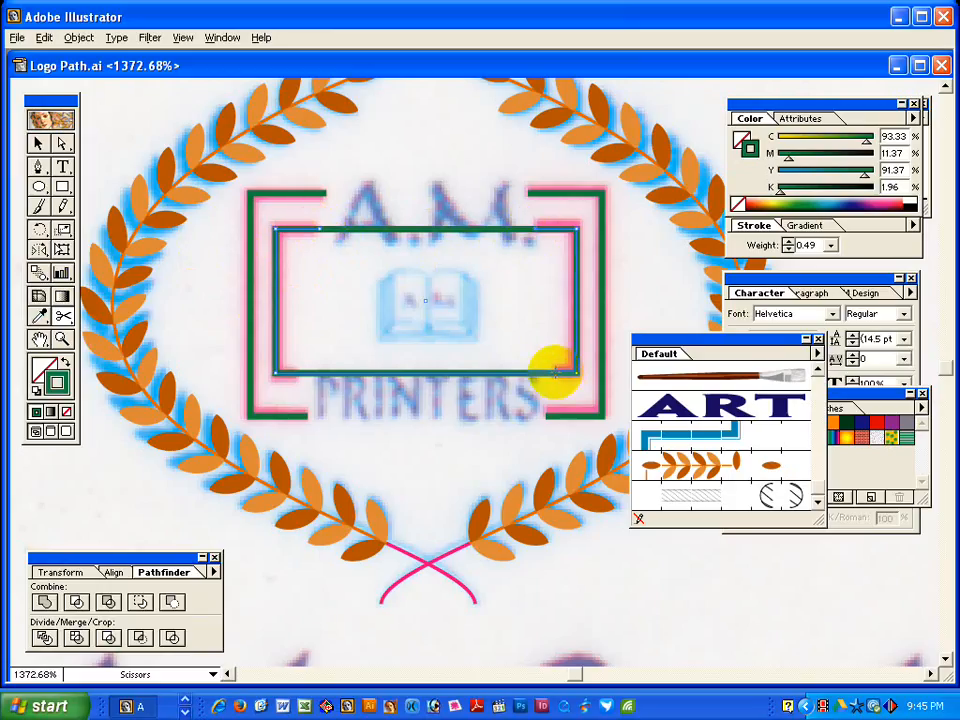
click(556, 373)
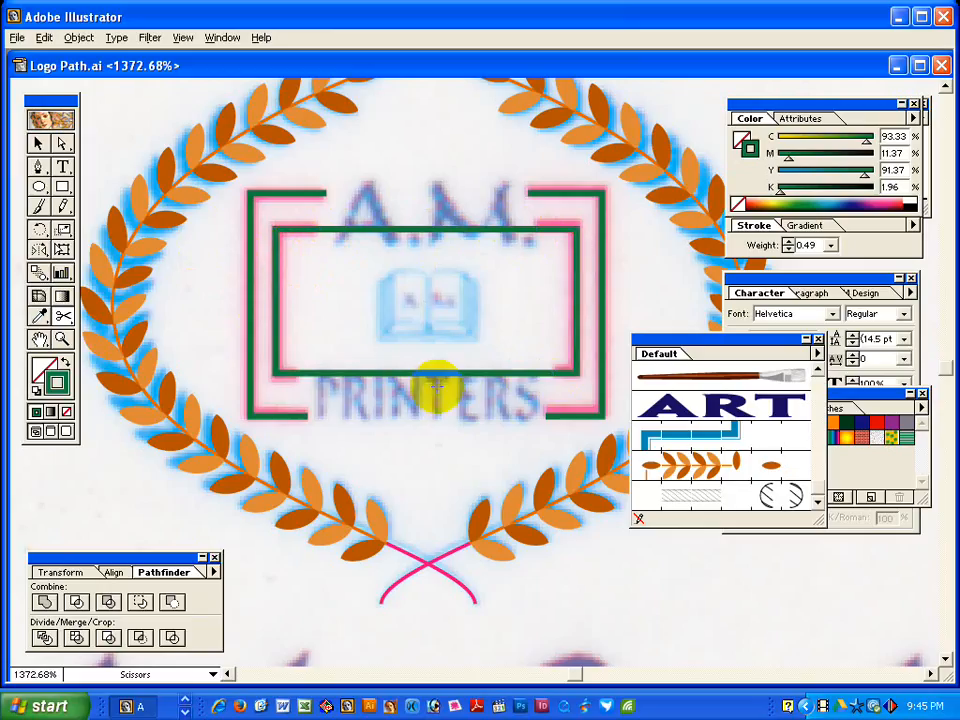
click(299, 373)
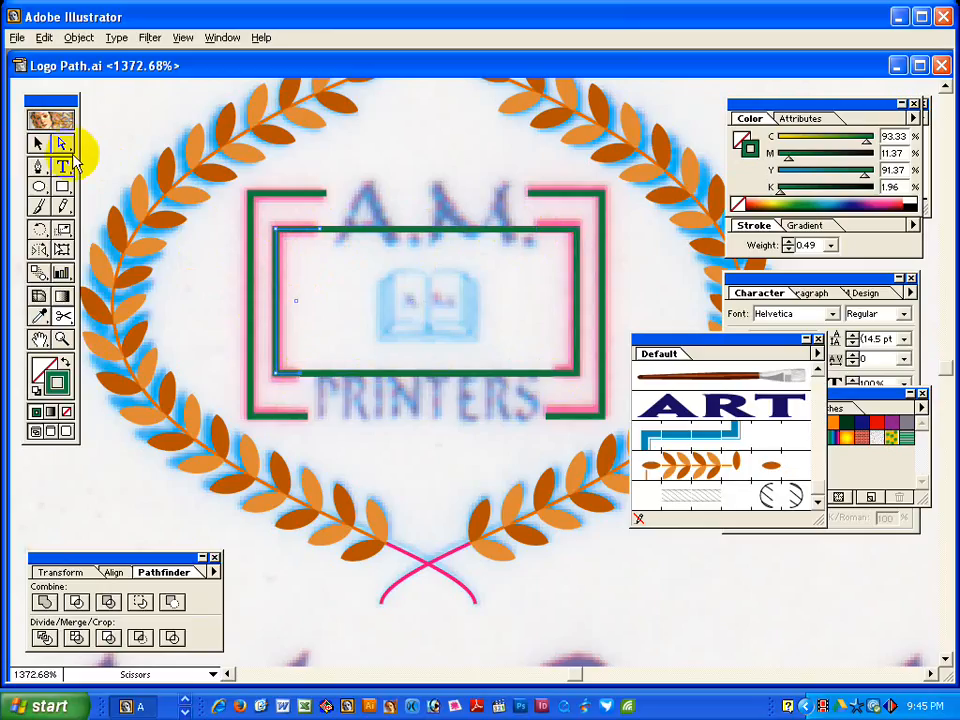
click(63, 144)
click(391, 198)
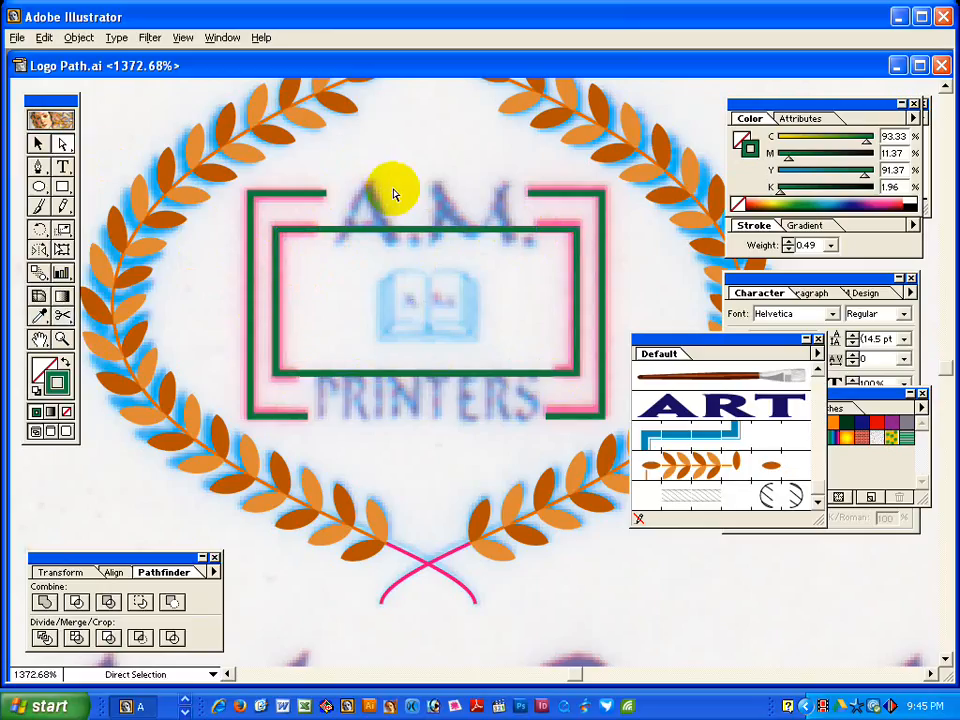
drag(392, 187, 441, 390)
key(Delete)
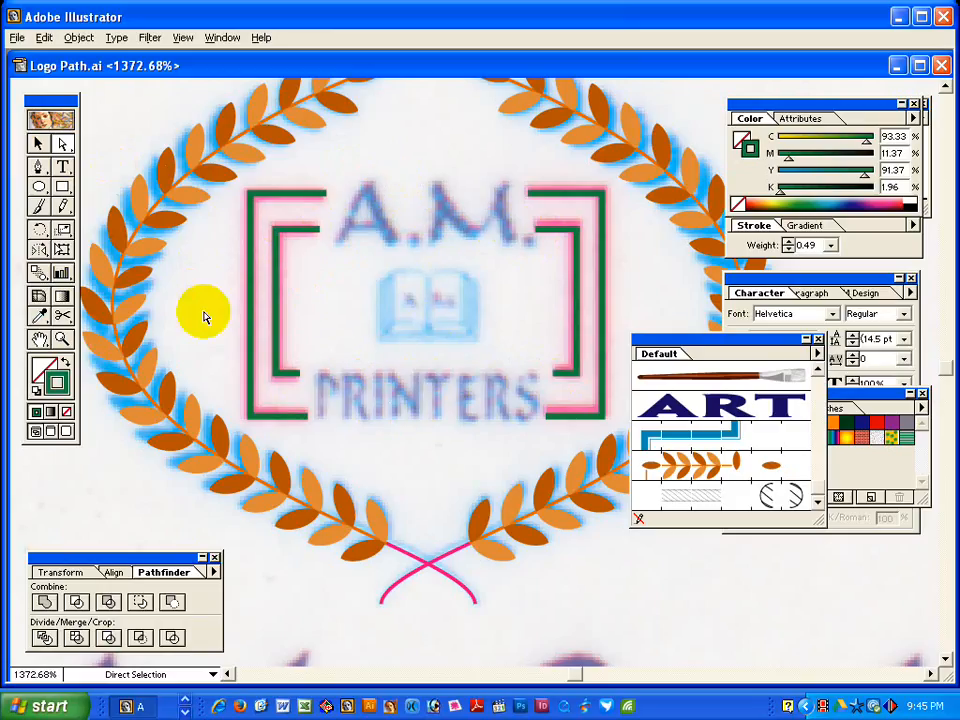
Select all four green brackets and set their stroke weight to 0.85 pt.
click(38, 143)
drag(208, 262, 624, 302)
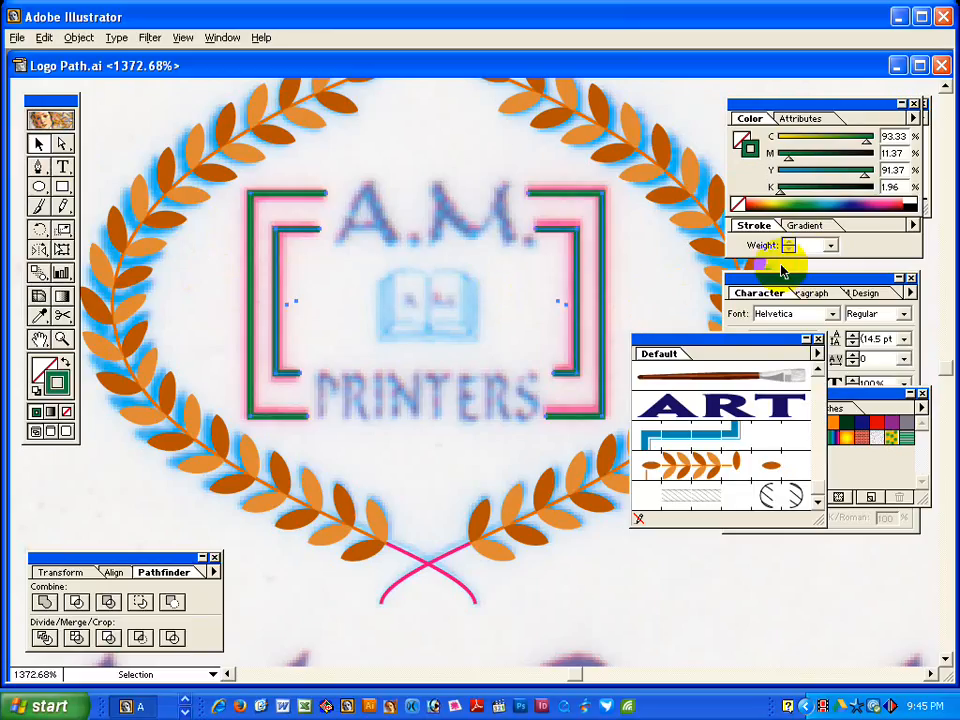
click(628, 256)
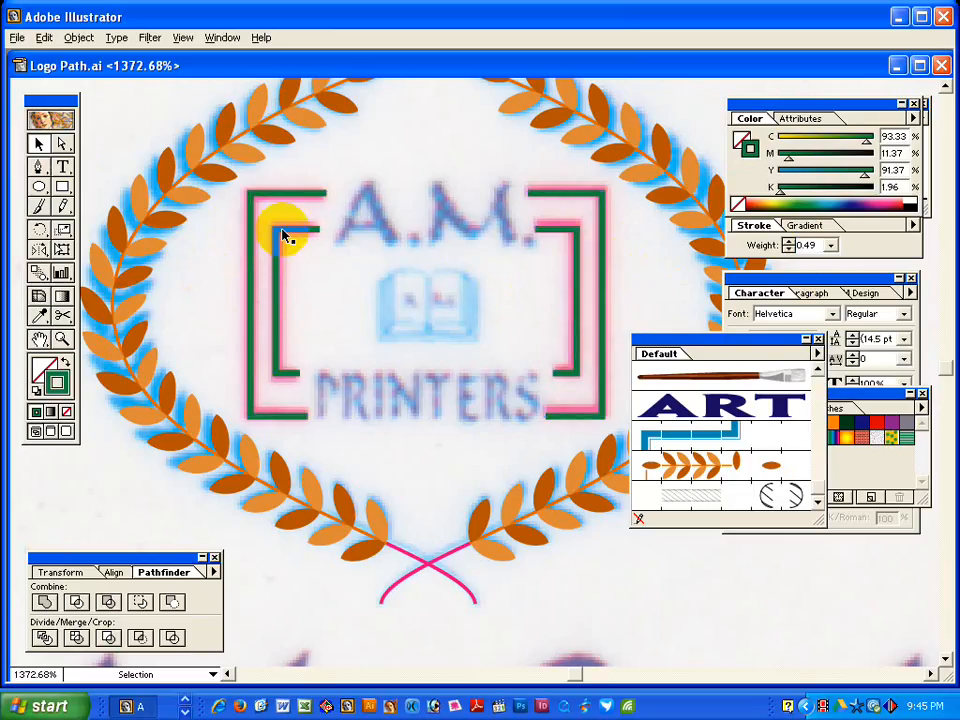
drag(232, 234, 616, 262)
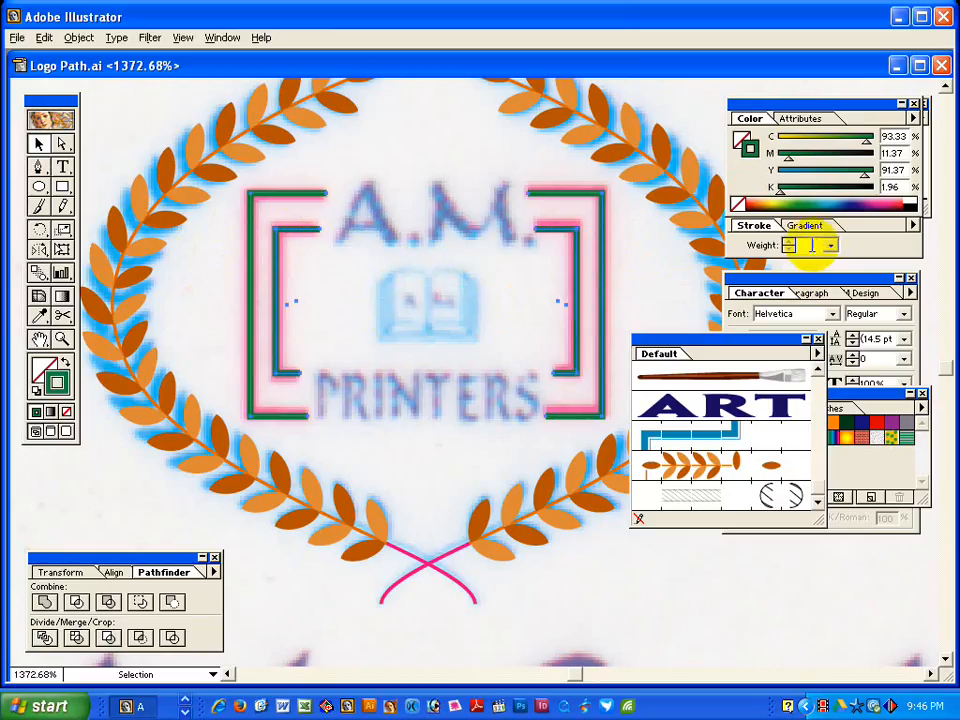
click(628, 213)
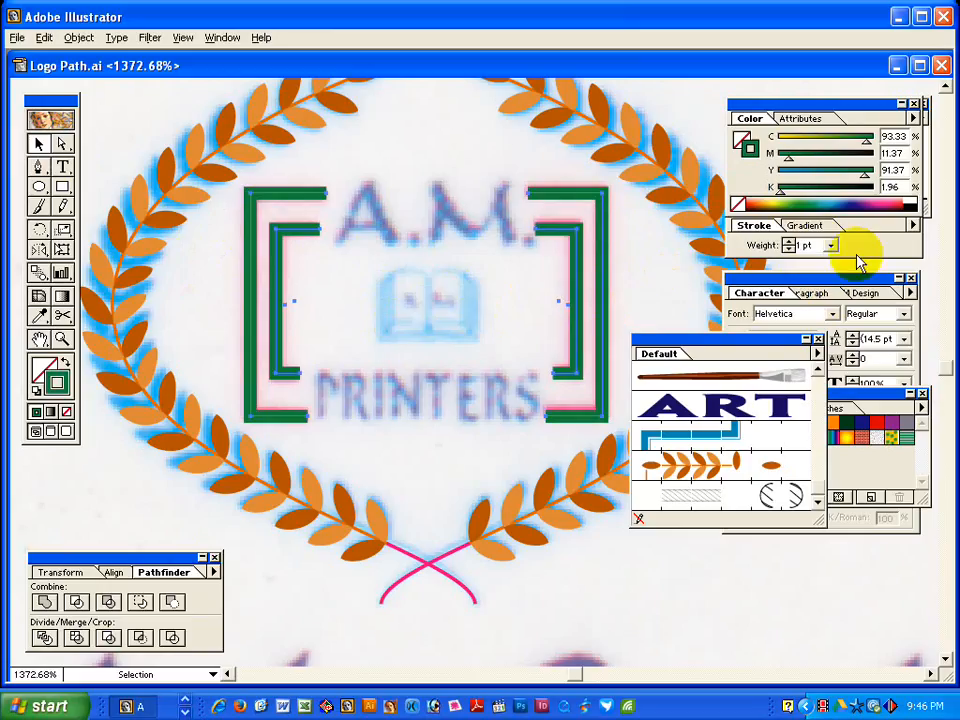
drag(818, 245, 790, 255)
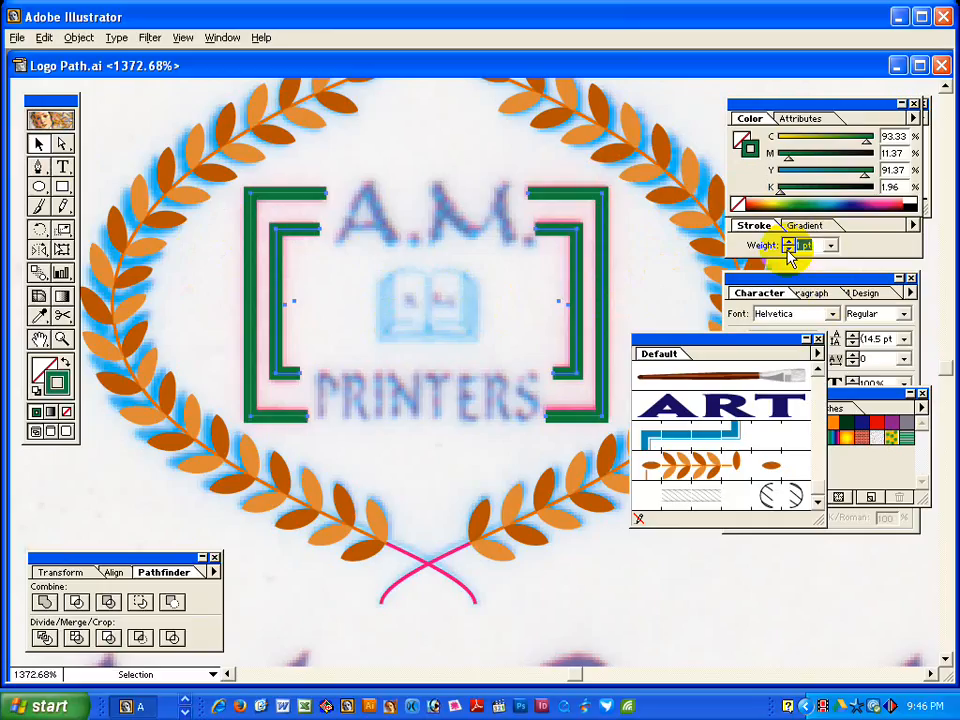
key(Return)
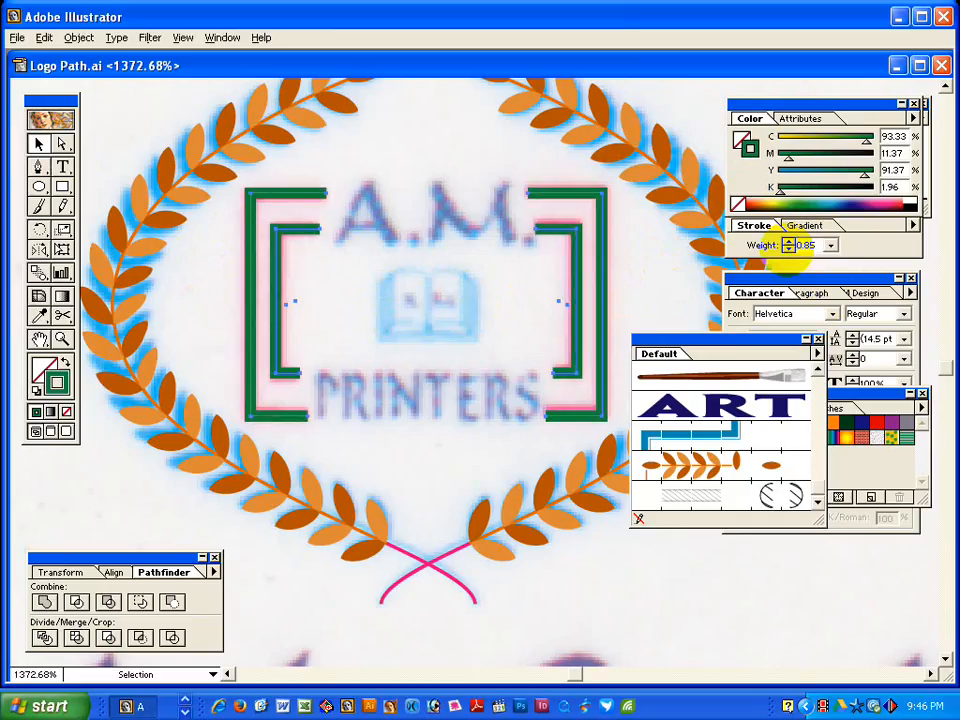
click(658, 267)
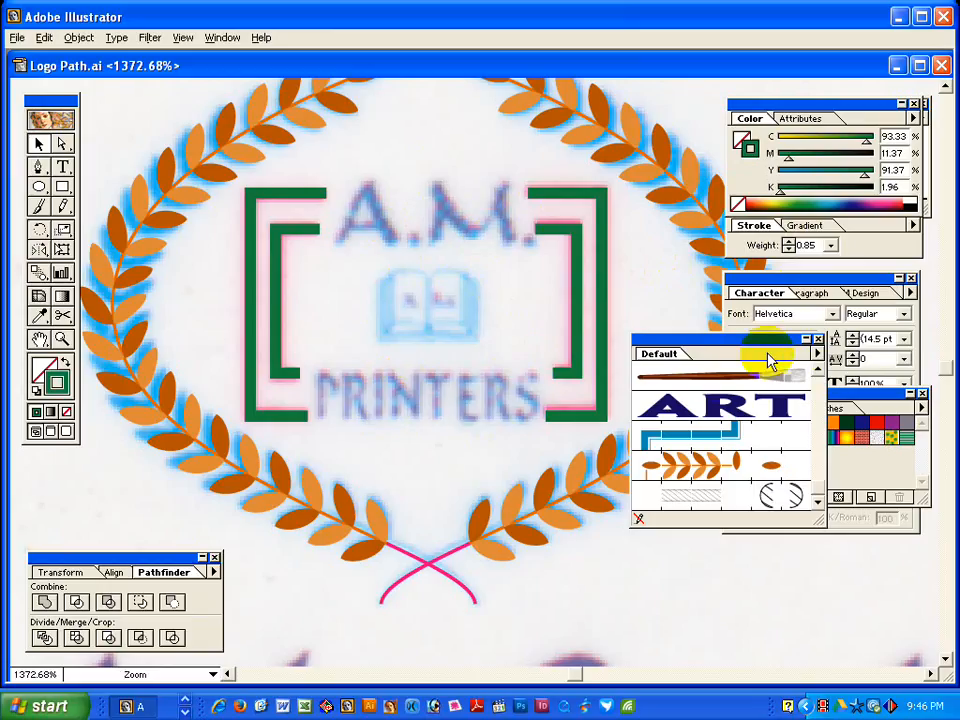
Close the brush library and move the traced wreath and brackets off the scan into the blank area above it.
click(819, 338)
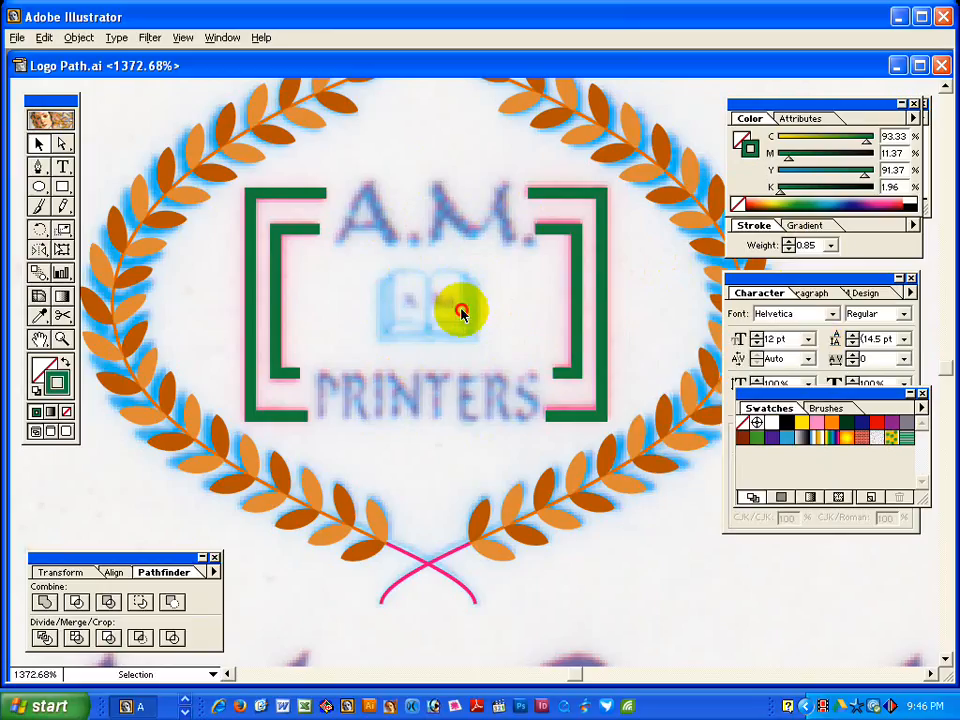
ctrl+alt+click(489, 355)
ctrl+alt+click(489, 355)
ctrl+alt+click(489, 355)
ctrl+alt+click(489, 355)
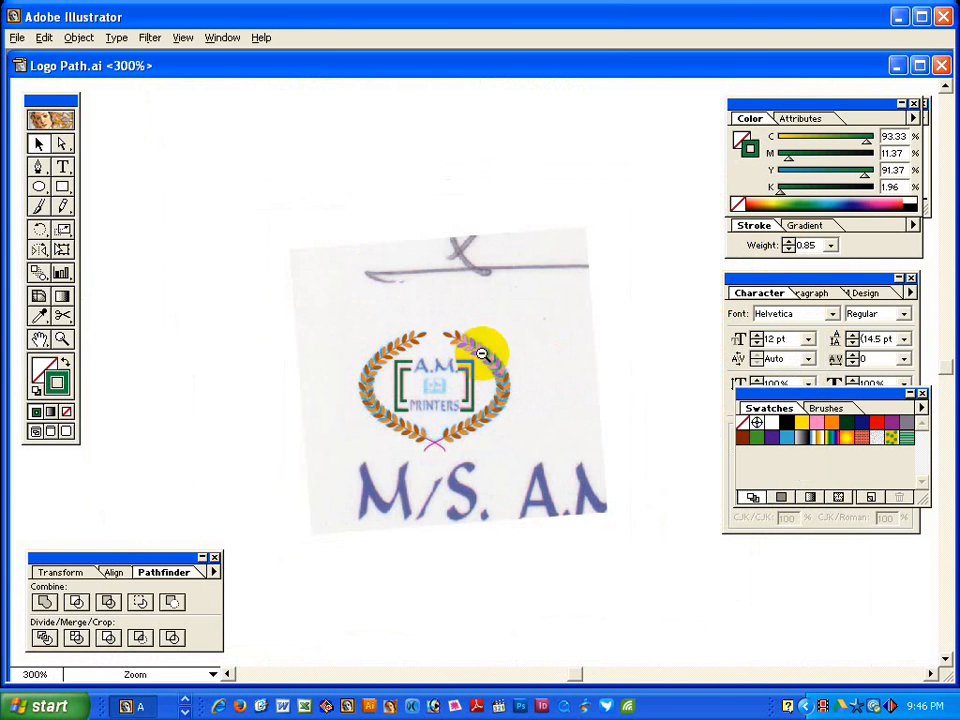
drag(332, 321, 510, 484)
drag(470, 445, 425, 490)
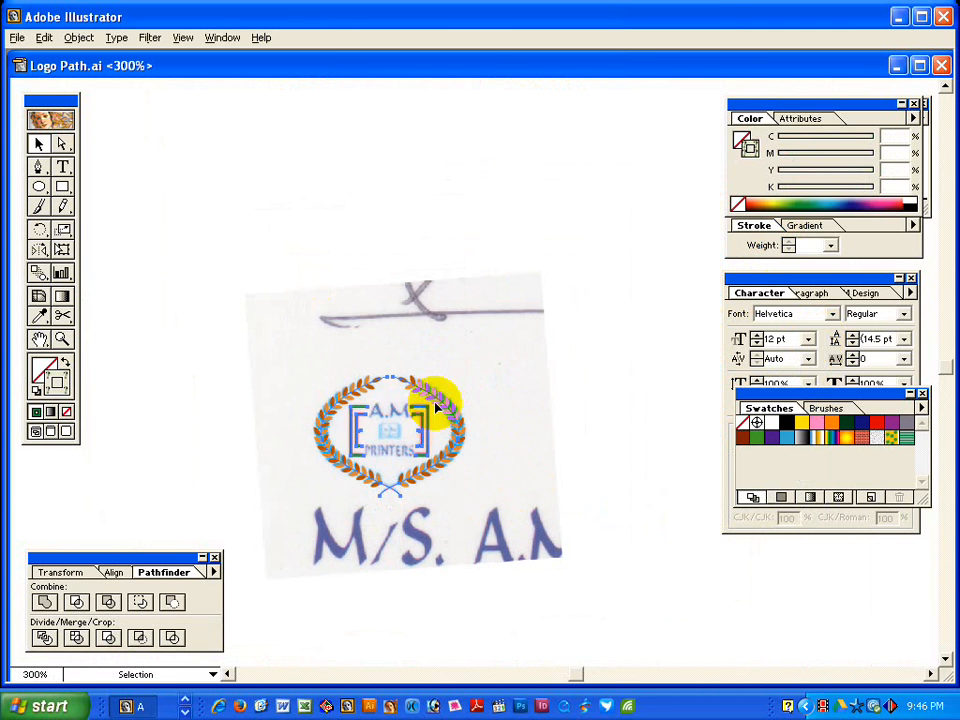
drag(433, 371, 435, 125)
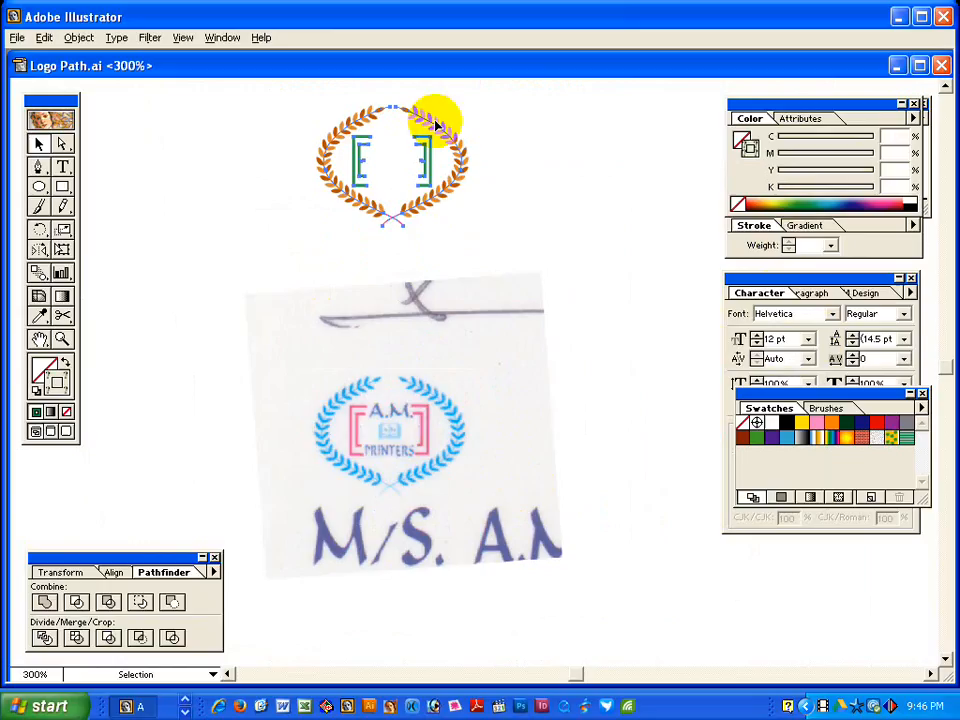
click(576, 232)
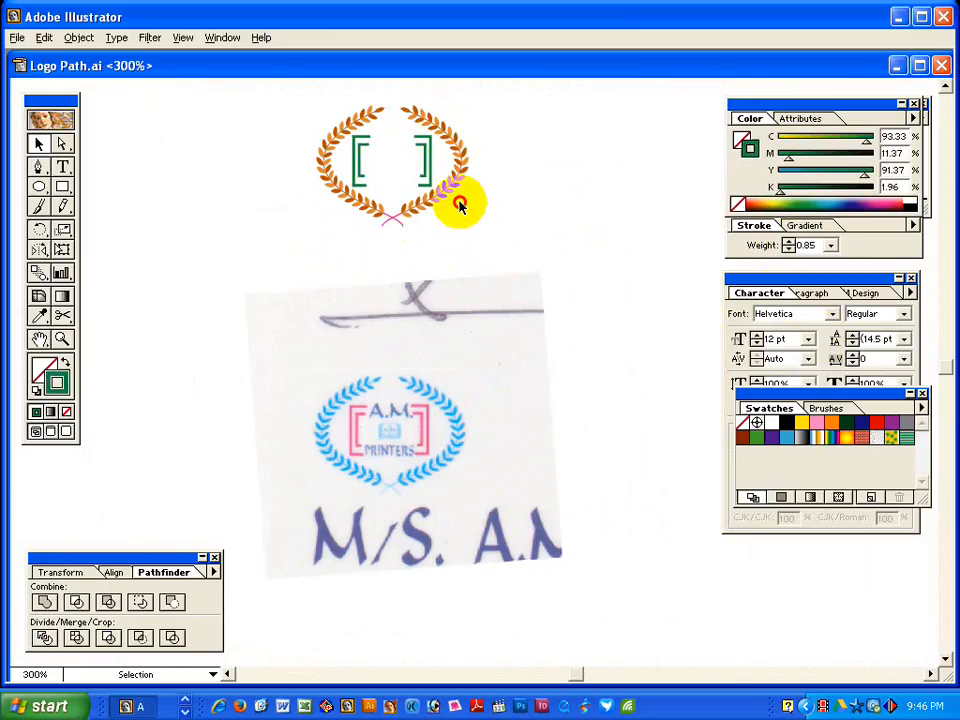
Select both wreath branches and expand their object, fill and stroke into editable shapes.
click(458, 152)
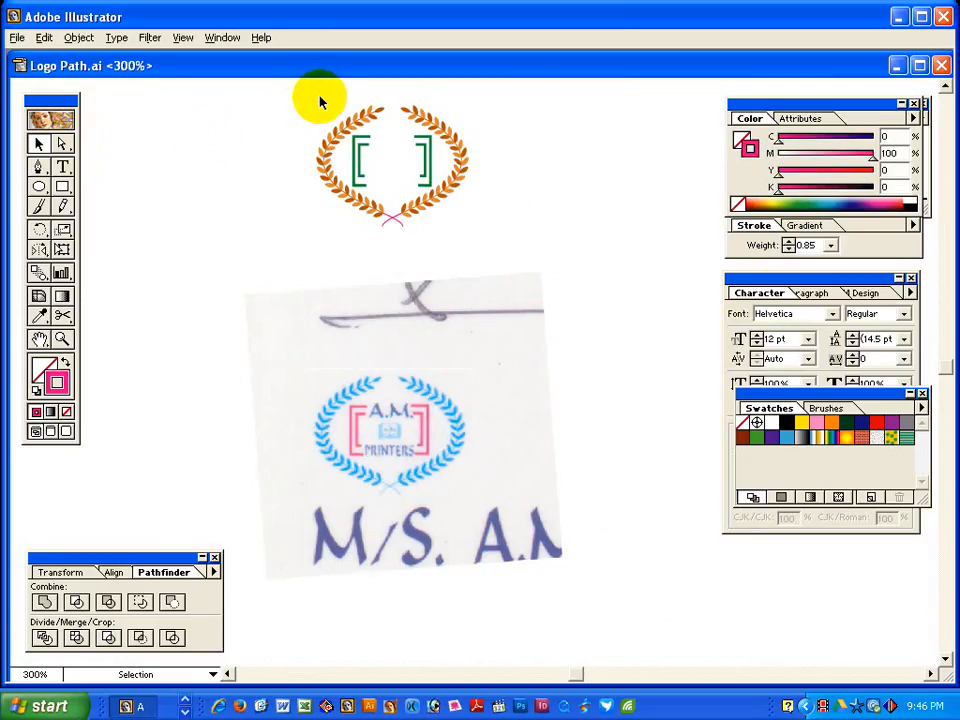
click(418, 115)
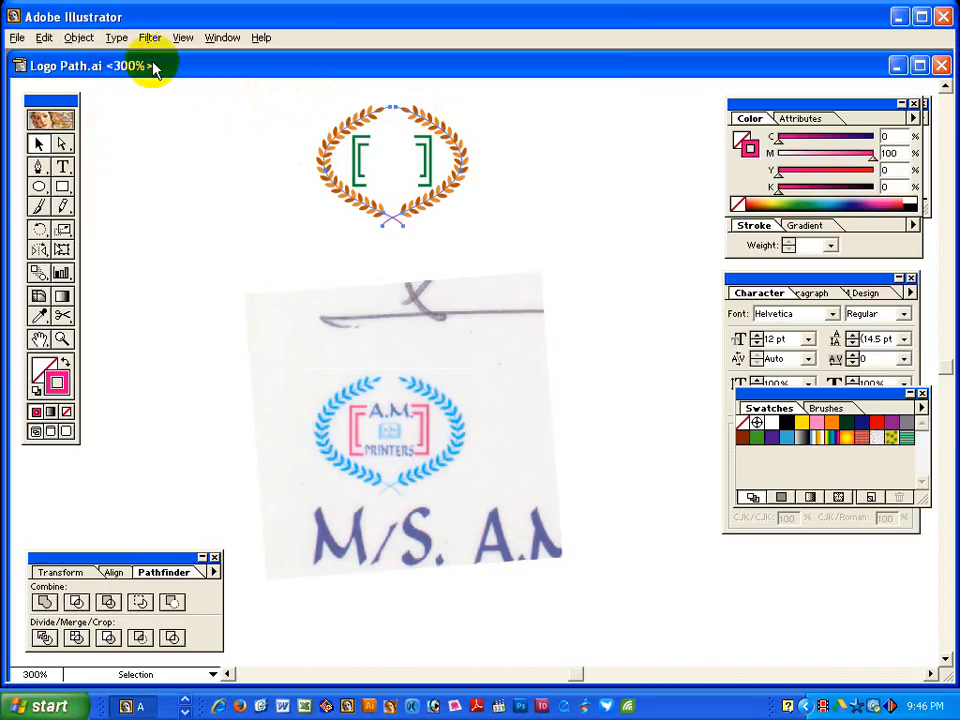
click(79, 37)
click(111, 203)
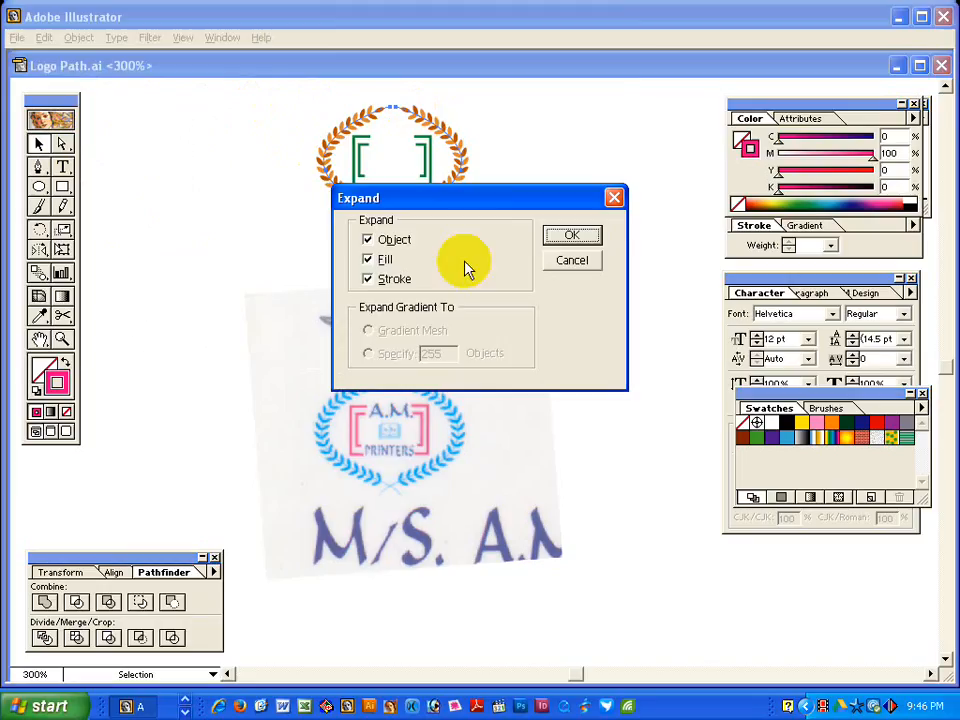
click(565, 238)
click(597, 273)
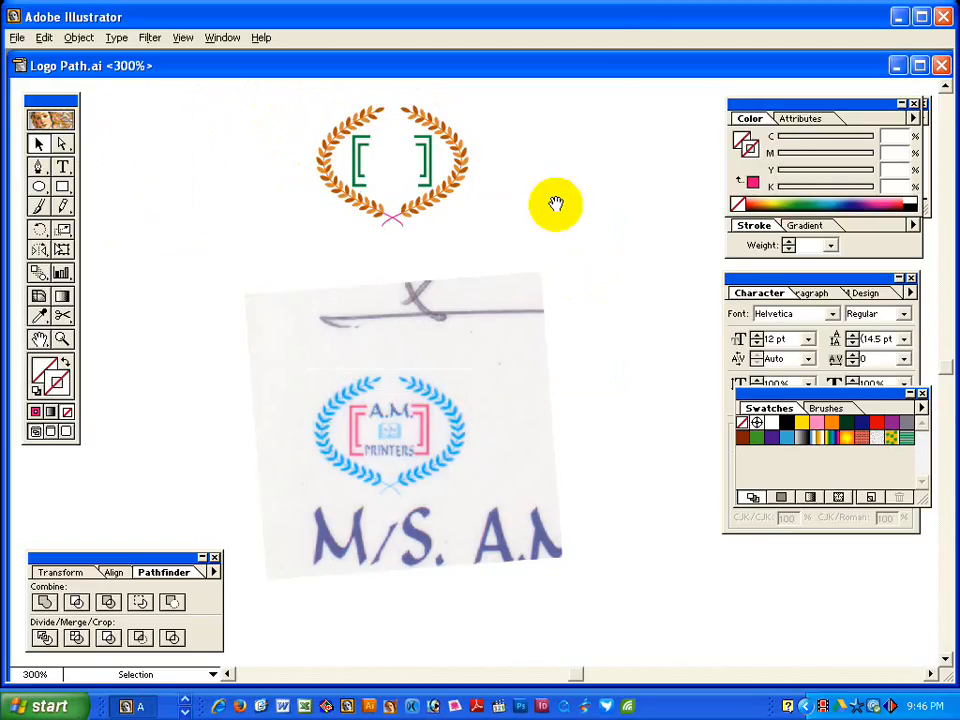
Select all dark orange wreath leaves by their shared fill and recolour them to 100% cyan with no magenta, yellow or black.
drag(555, 205, 553, 273)
click(63, 143)
drag(366, 165, 385, 185)
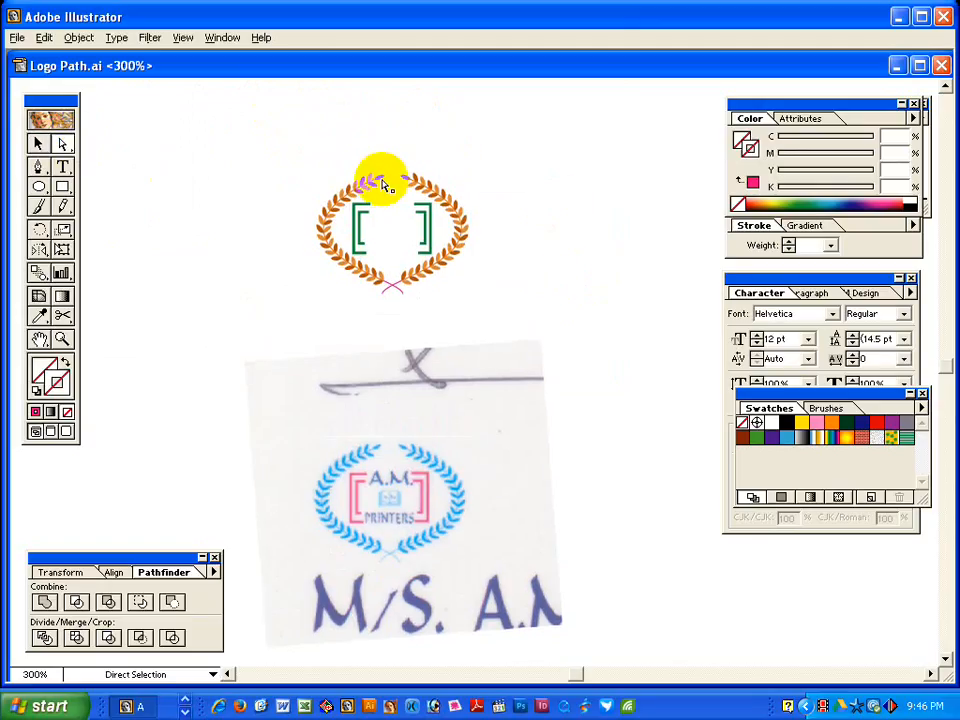
click(382, 178)
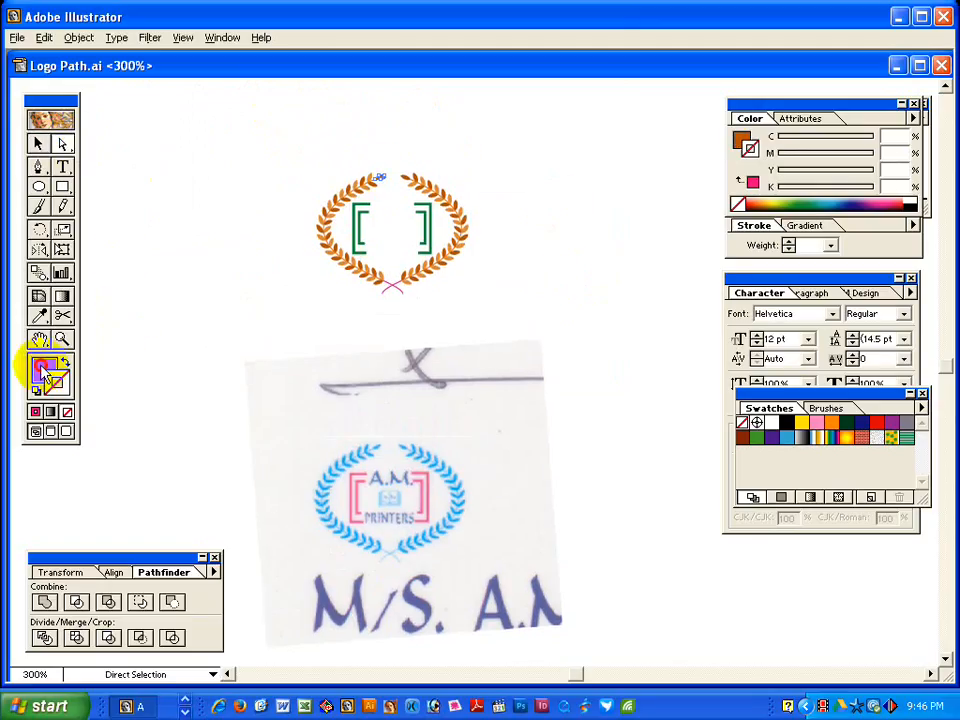
click(41, 369)
click(44, 37)
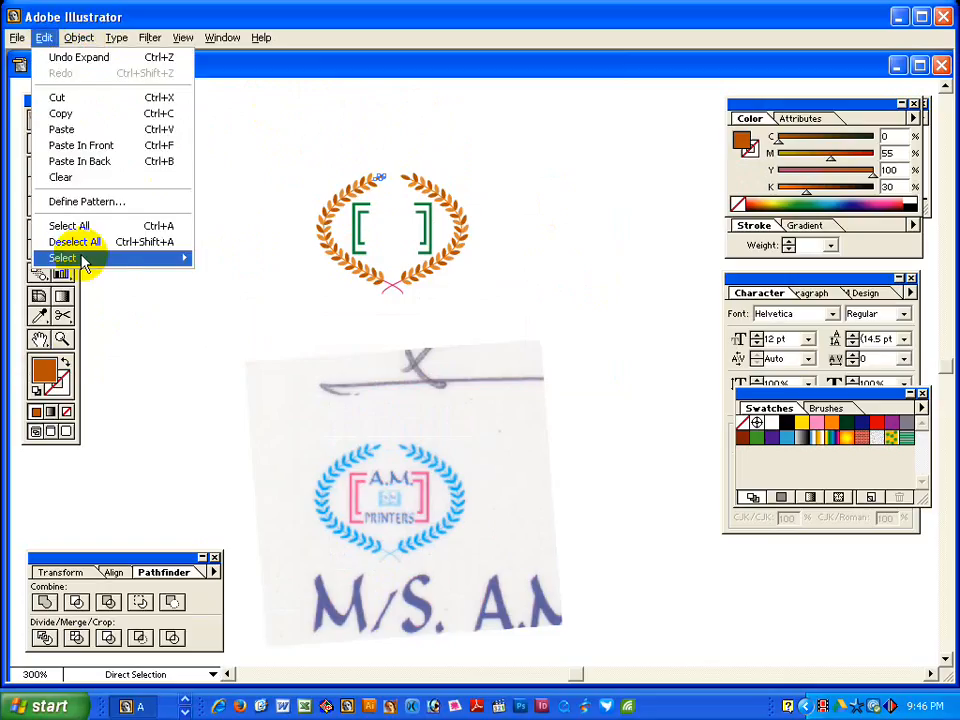
mouse_move(86, 258)
click(242, 298)
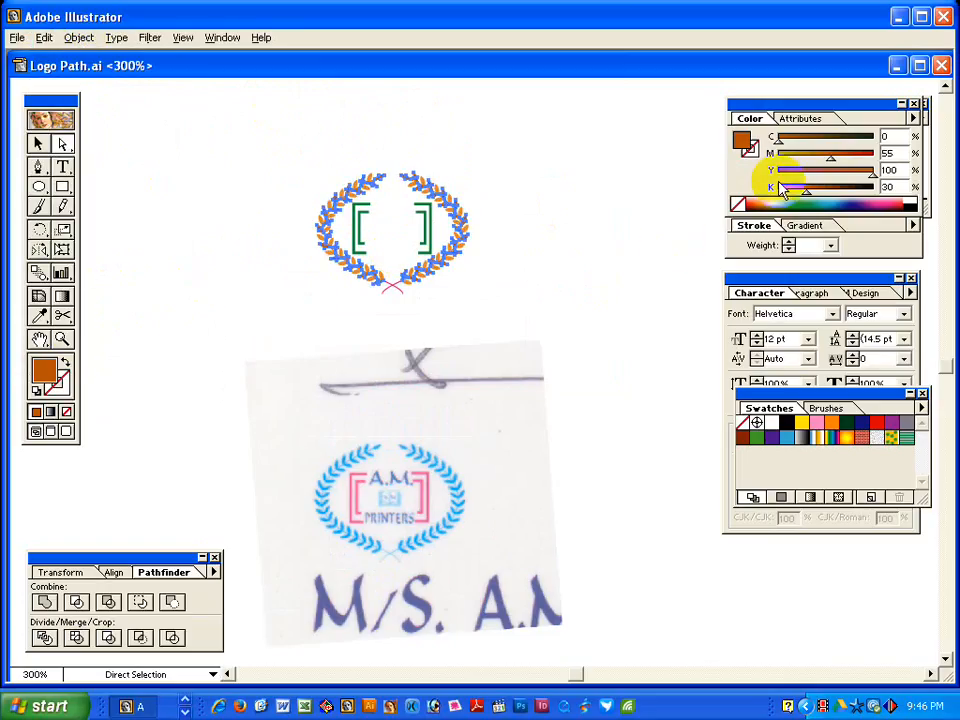
drag(791, 143, 750, 188)
drag(860, 177, 779, 170)
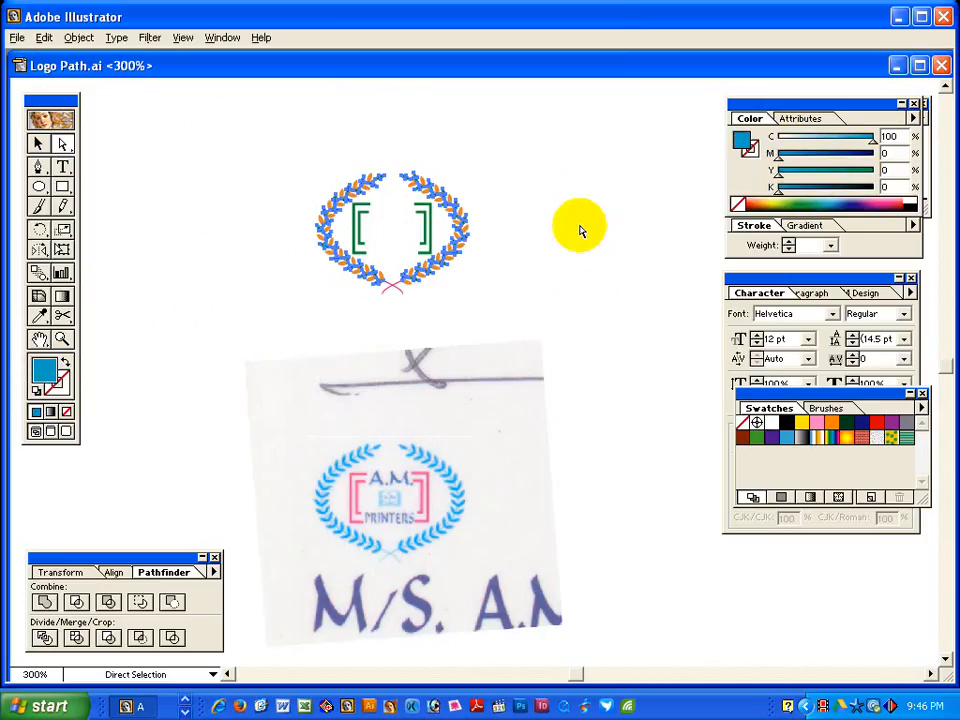
Select all light orange wreath leaves by their shared fill and match them to the cyan leaves with the Eyedropper.
key(z)
drag(563, 316, 330, 141)
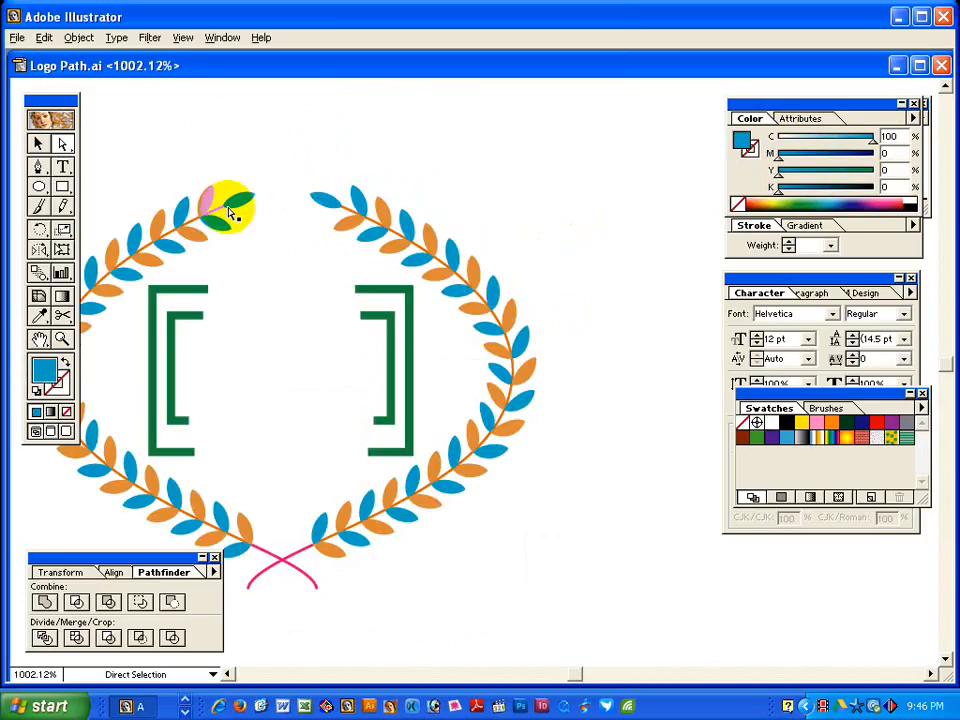
click(208, 199)
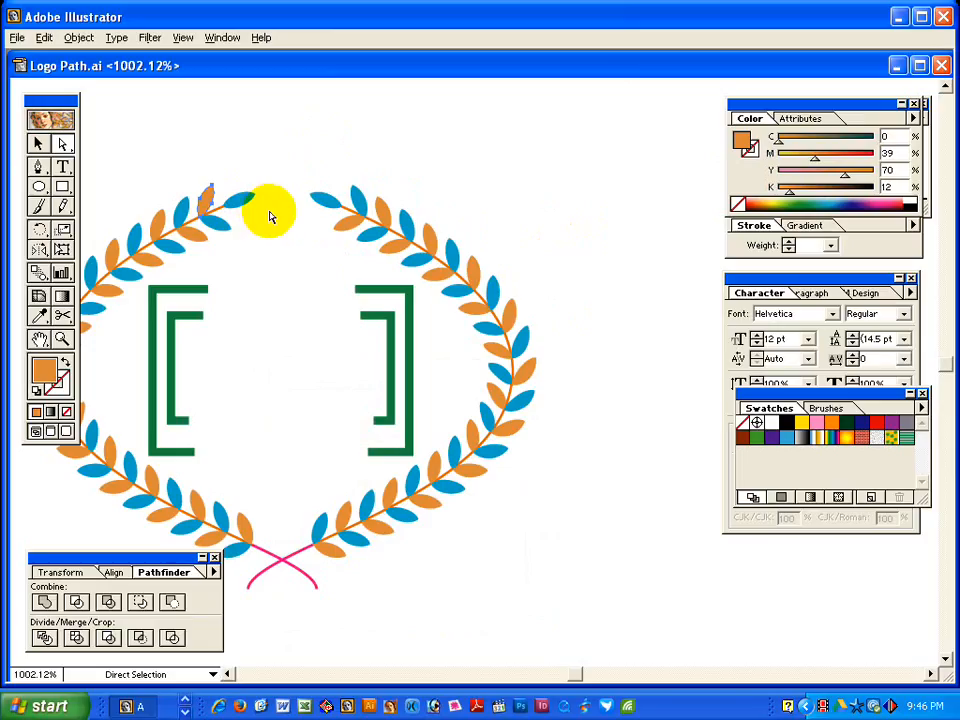
key(ctrl+6)
click(40, 318)
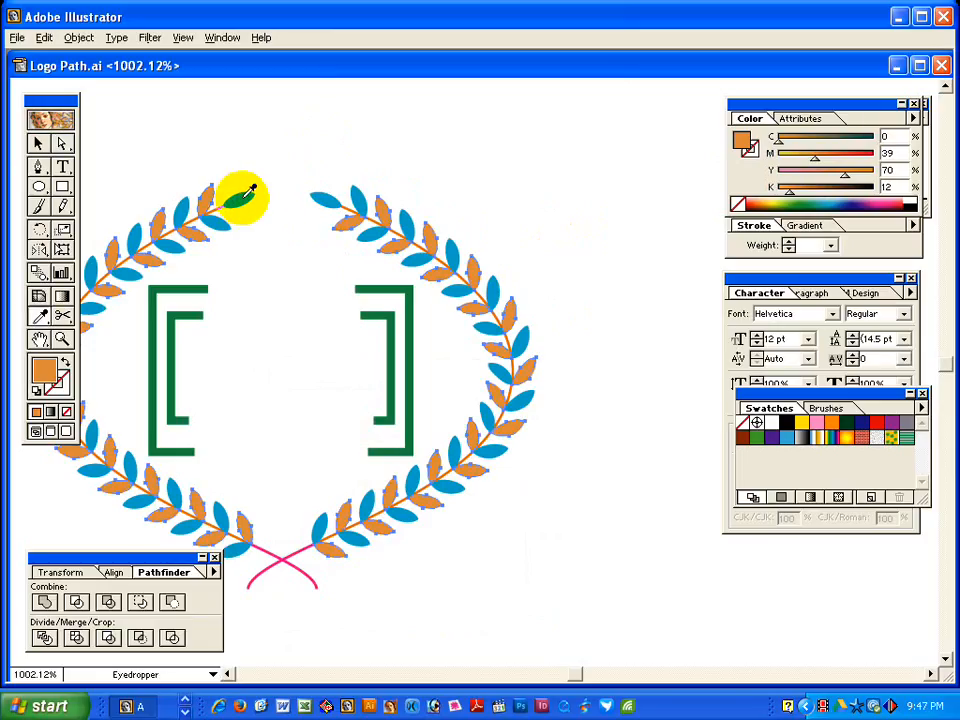
click(240, 200)
ctrl+click(178, 140)
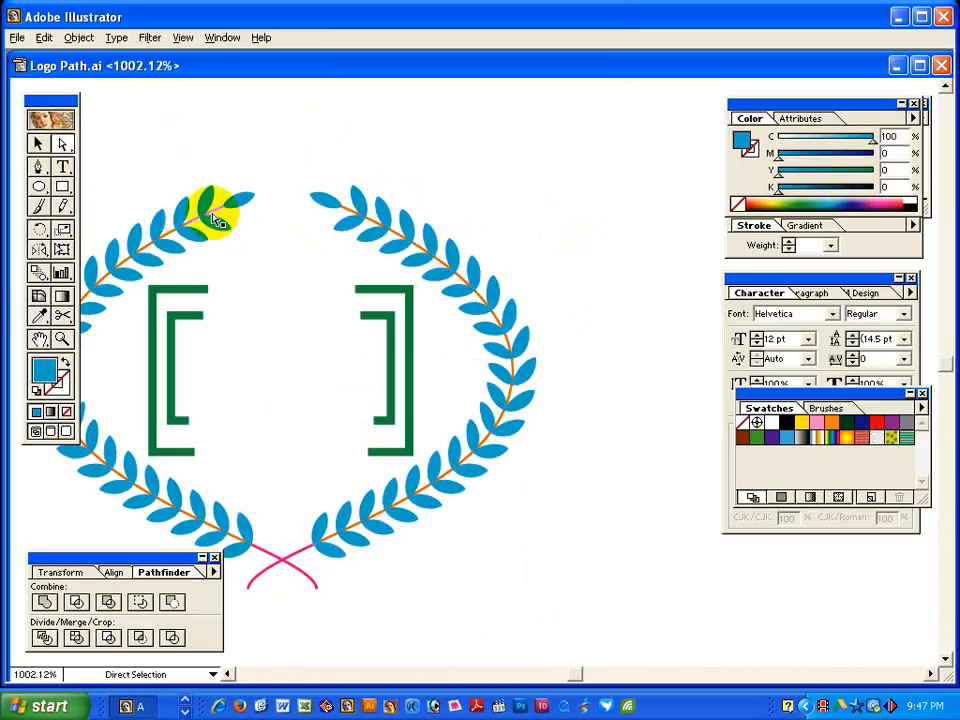
Select the orange stem segments of the wreath and sample the cyan leaf colour onto them.
click(215, 215)
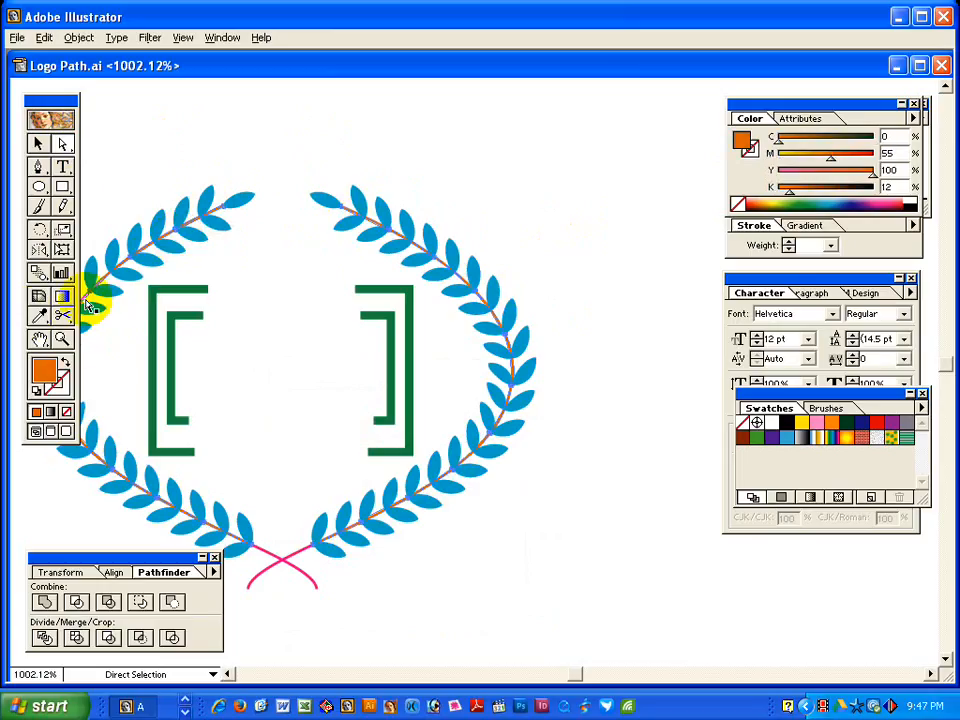
click(40, 316)
click(210, 200)
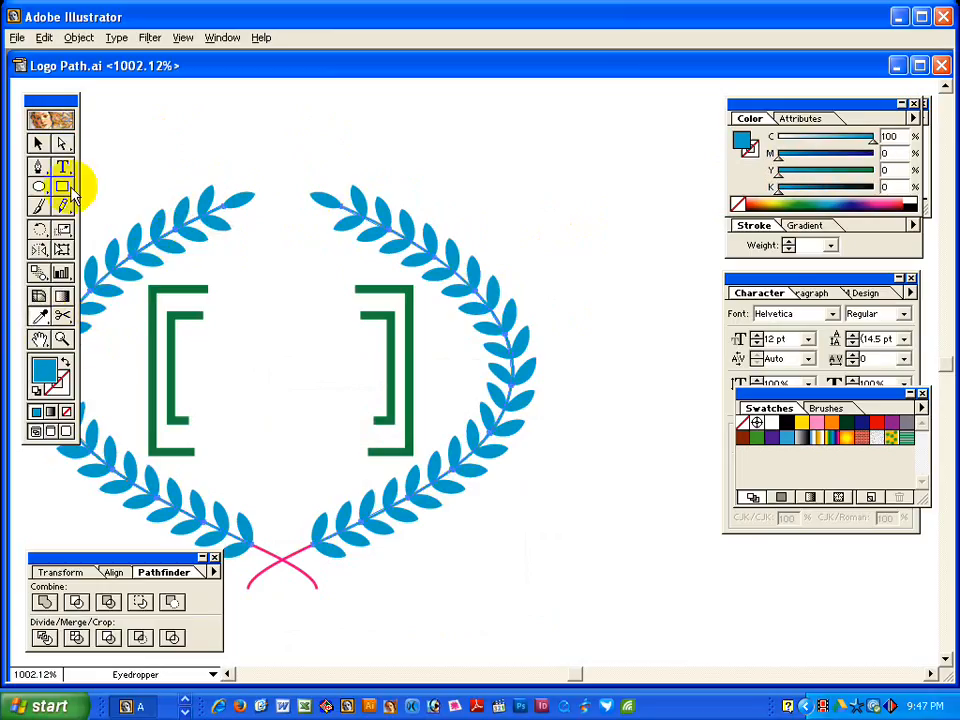
Select the two pink crossed stem ends below the wreath and set their fill to 100% cyan and 0% magenta.
click(62, 143)
scroll(300, 414, down, 3)
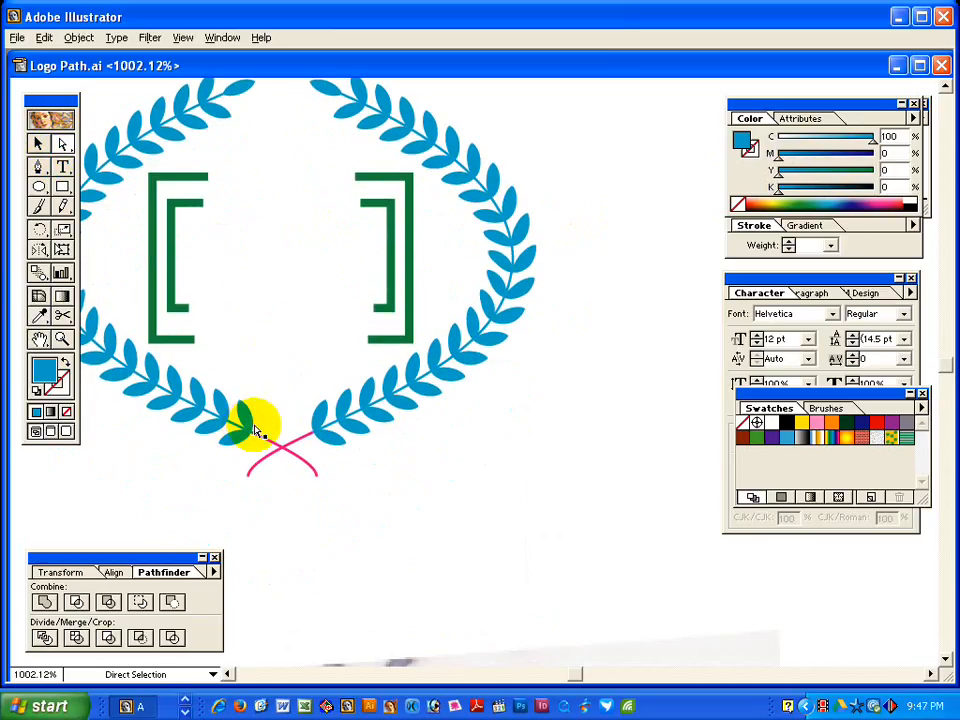
drag(282, 466, 282, 466)
click(280, 502)
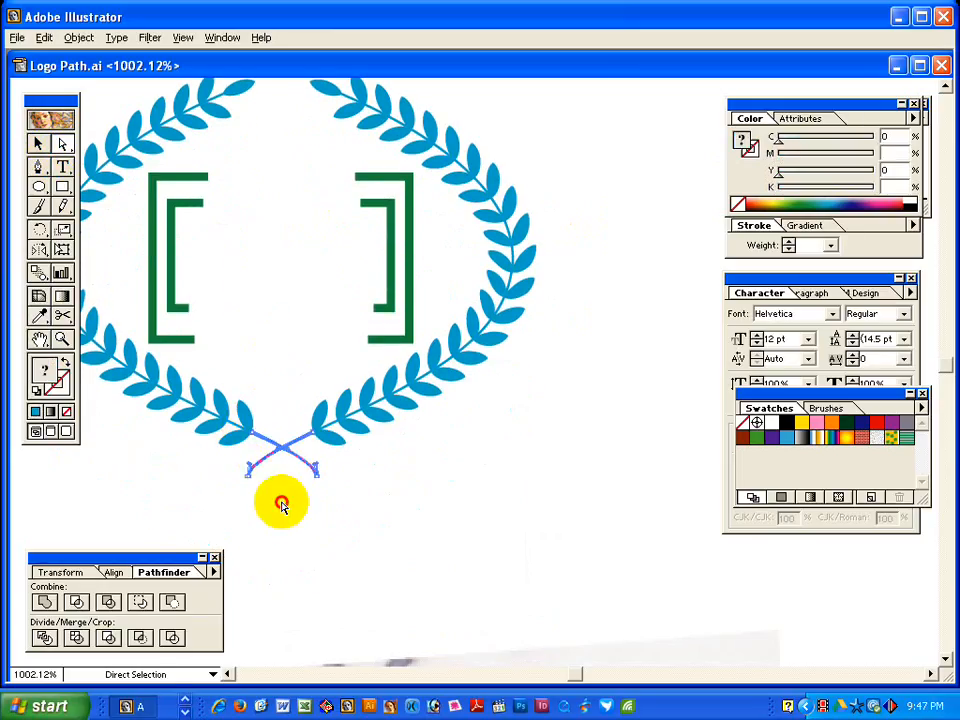
click(296, 459)
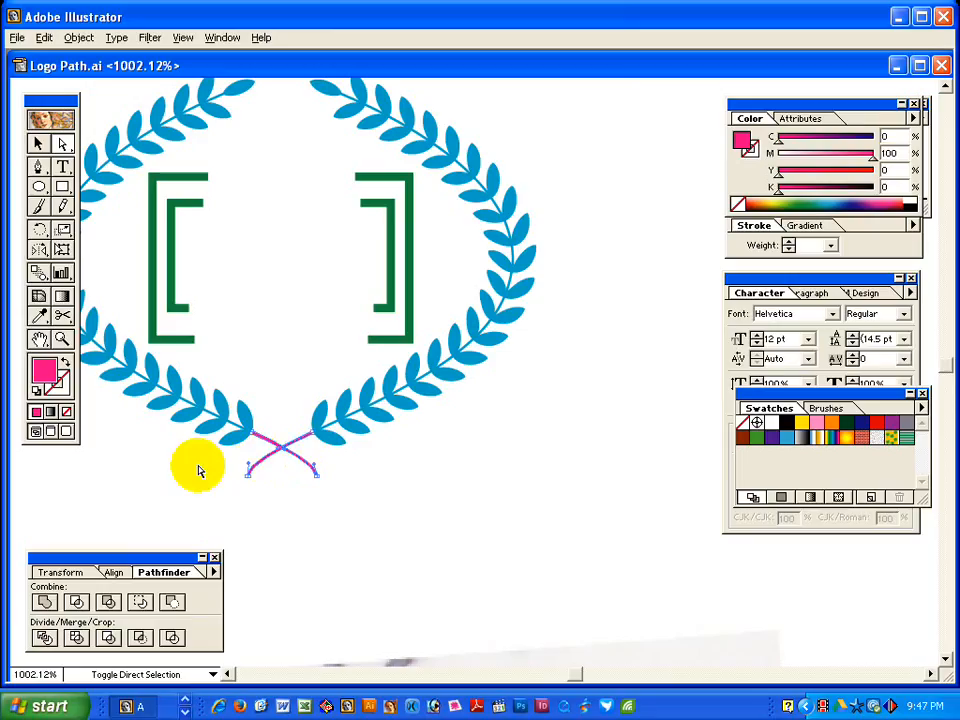
mouse_move(779, 141)
mouse_down()
mouse_move(893, 140)
mouse_move(776, 157)
mouse_up()
click(583, 399)
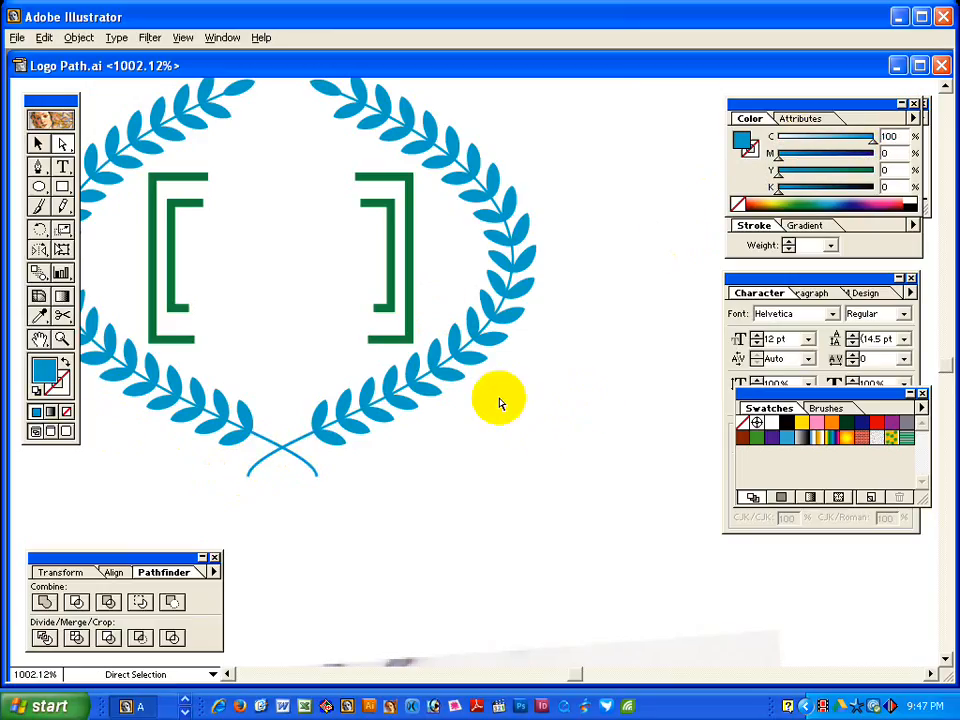
Recolour the strokes of all four green brackets to 0% cyan, 100% magenta and 0% yellow.
drag(138, 232, 394, 258)
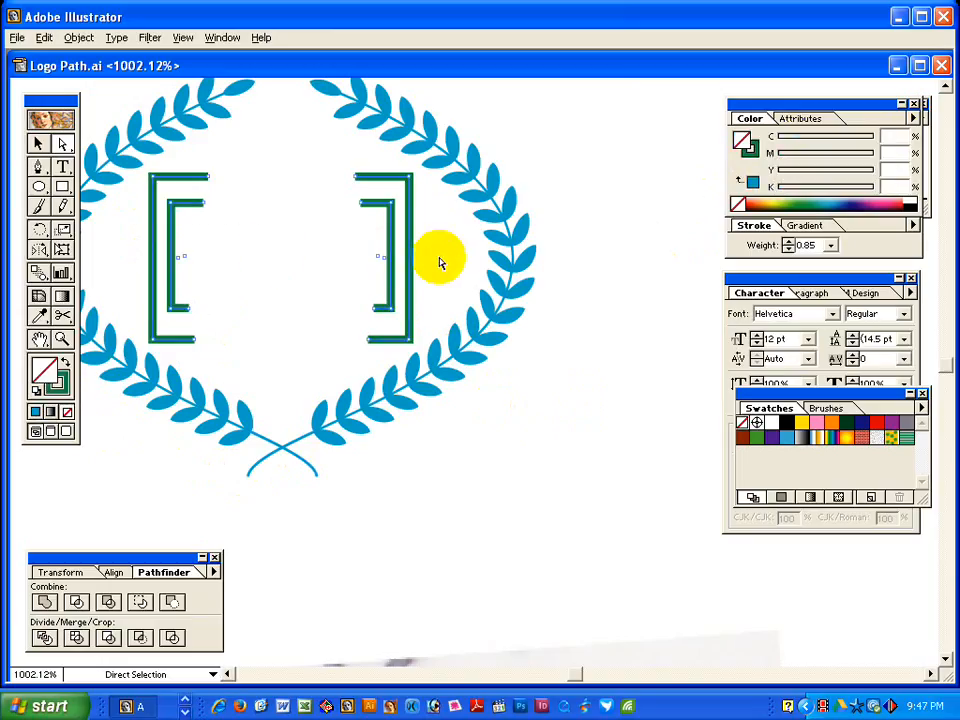
click(757, 152)
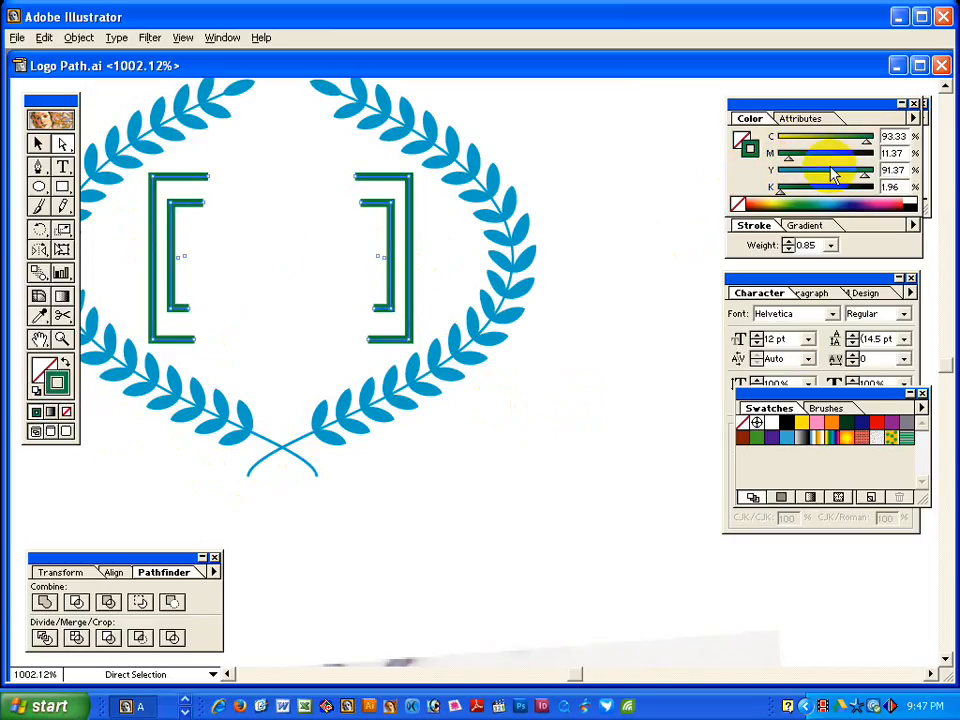
drag(868, 142, 748, 142)
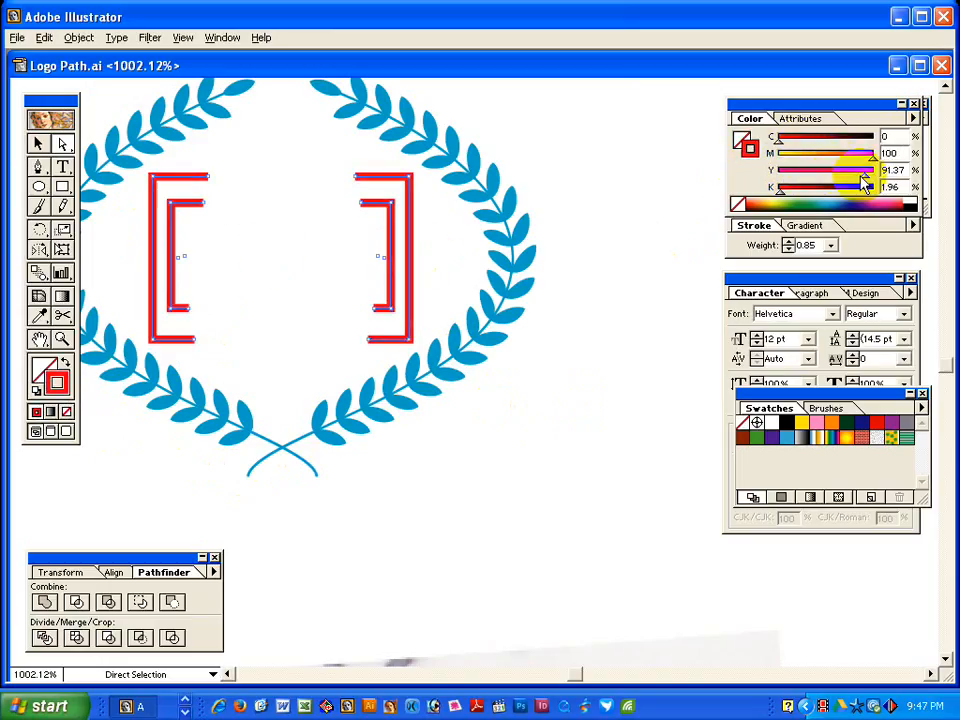
drag(865, 174, 762, 171)
click(605, 205)
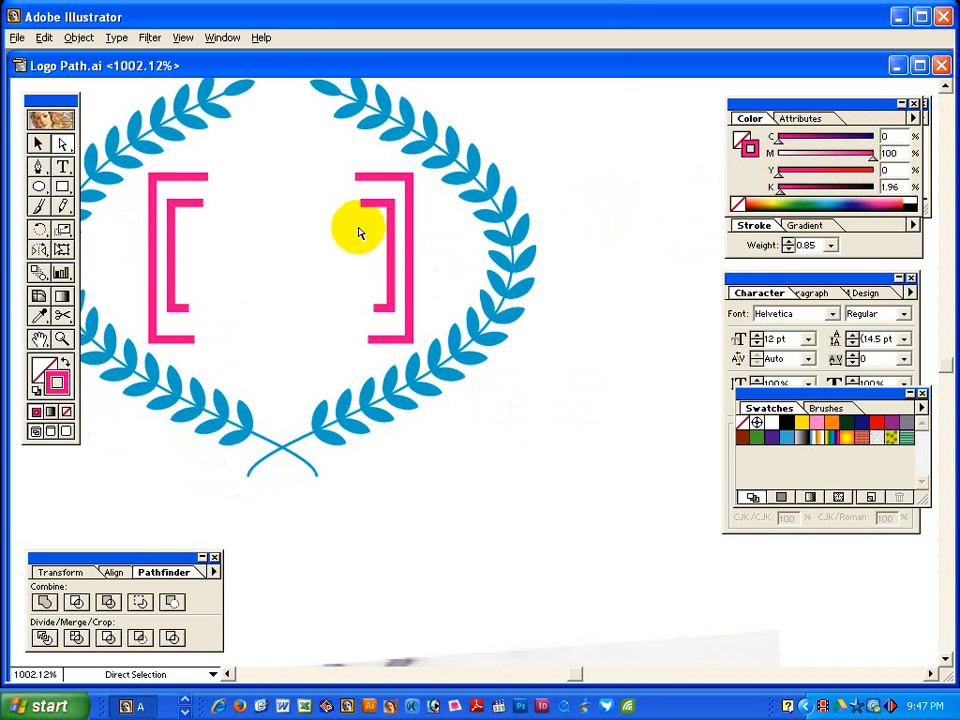
Group the wreath with its brackets and move the artwork directly below the Alico logo.
click(38, 143)
key(z)
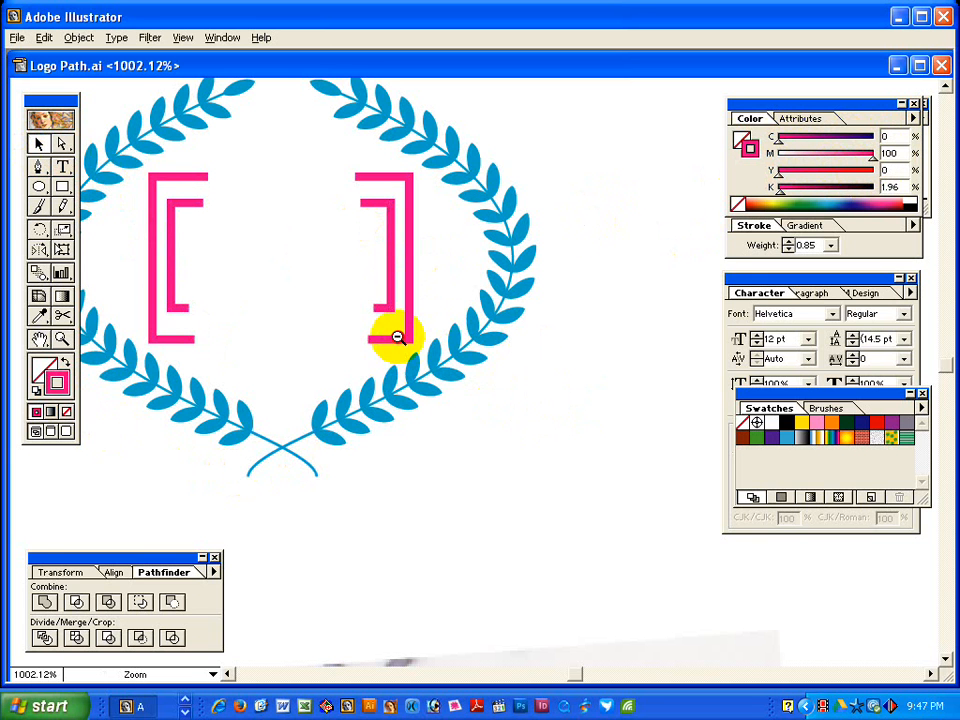
alt+click(396, 332)
alt+click(403, 332)
alt+click(424, 360)
scroll(487, 595, down, 3)
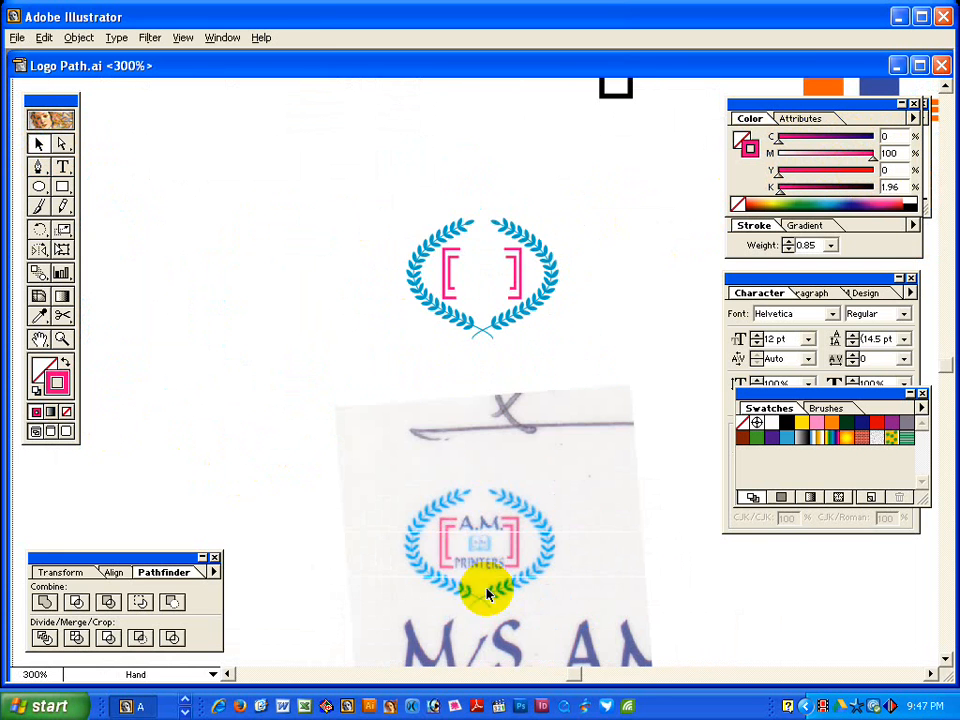
drag(377, 193, 601, 369)
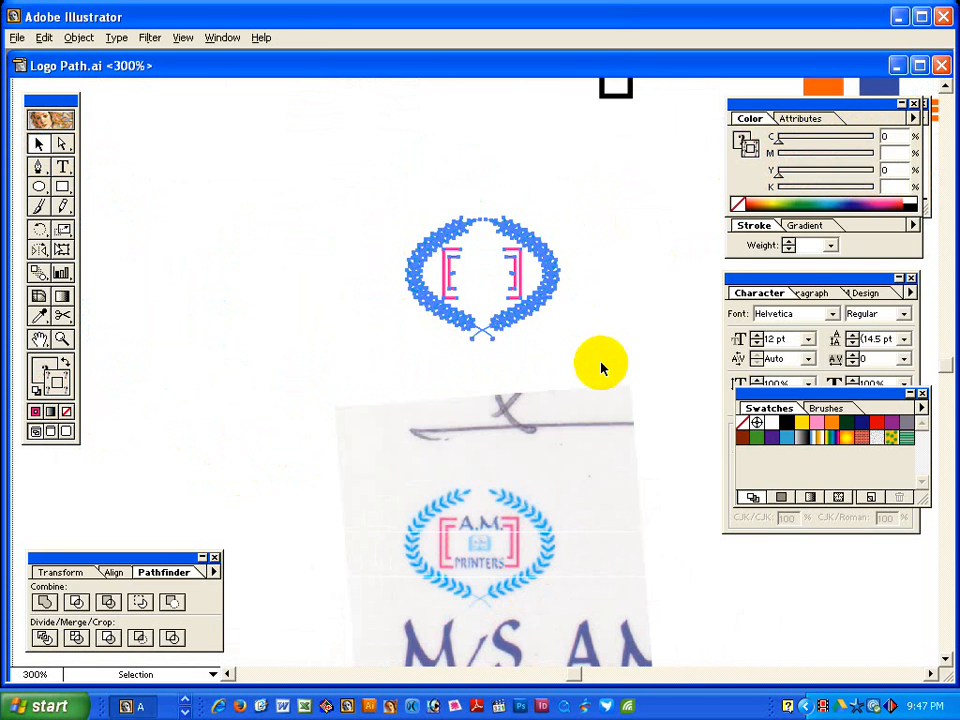
click(570, 334)
ctrl+alt+click(542, 253)
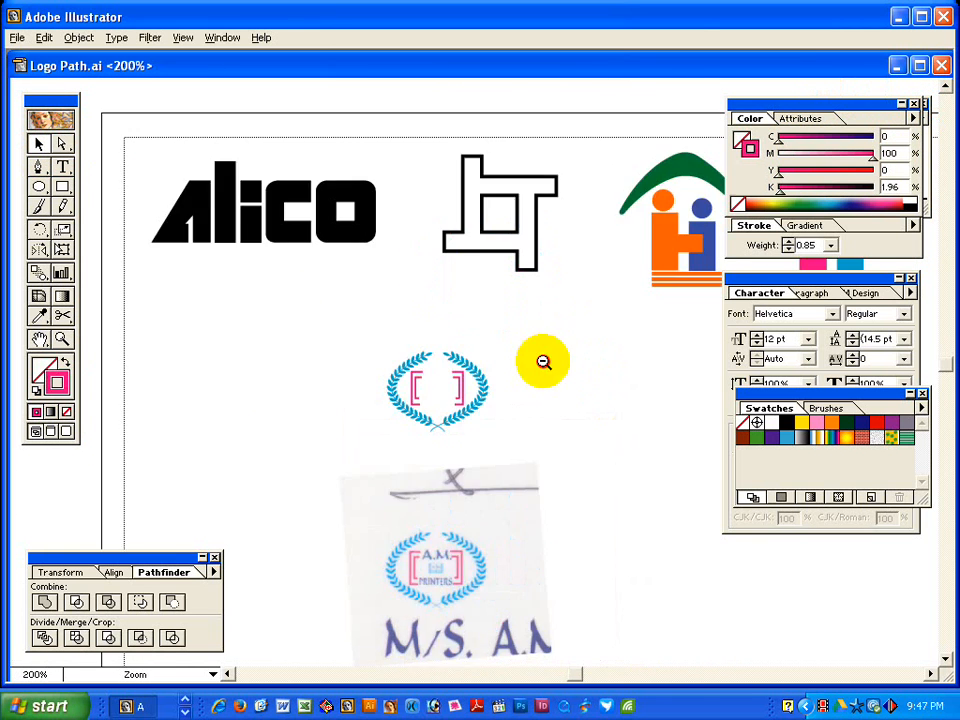
ctrl+alt+click(544, 359)
drag(517, 409, 517, 297)
drag(423, 300, 240, 250)
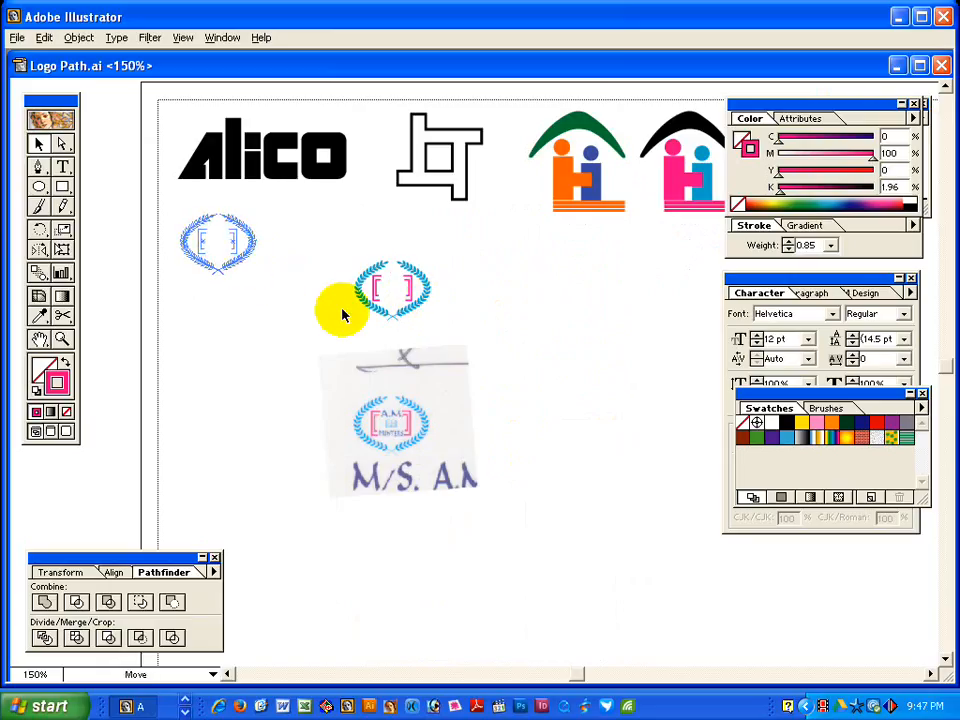
Delete the scanned A.M. Printers card image from the page.
click(395, 440)
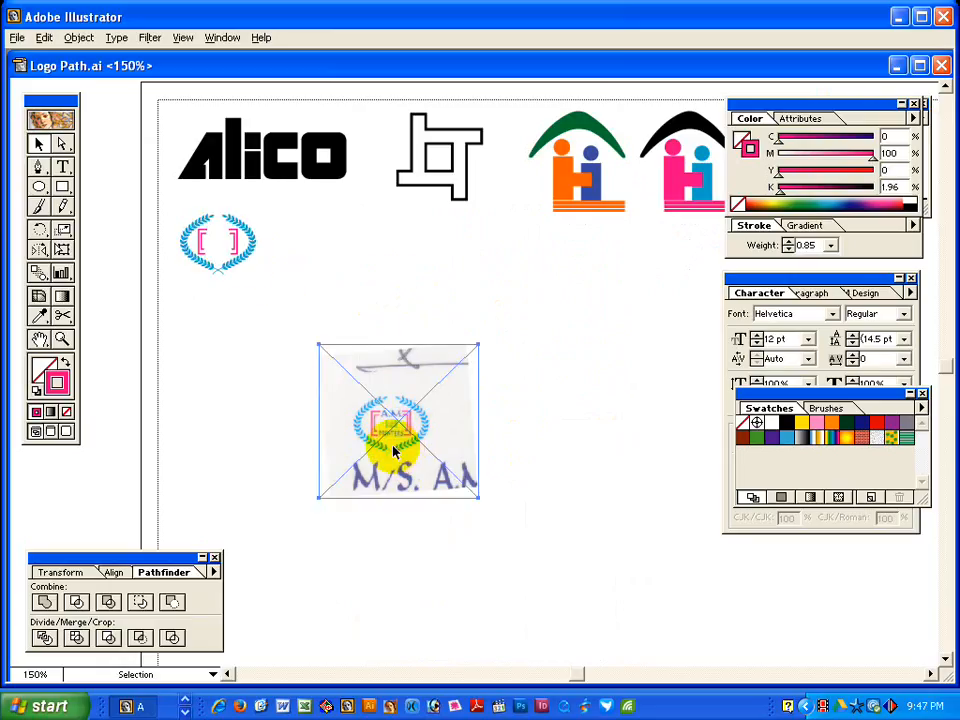
key(Delete)
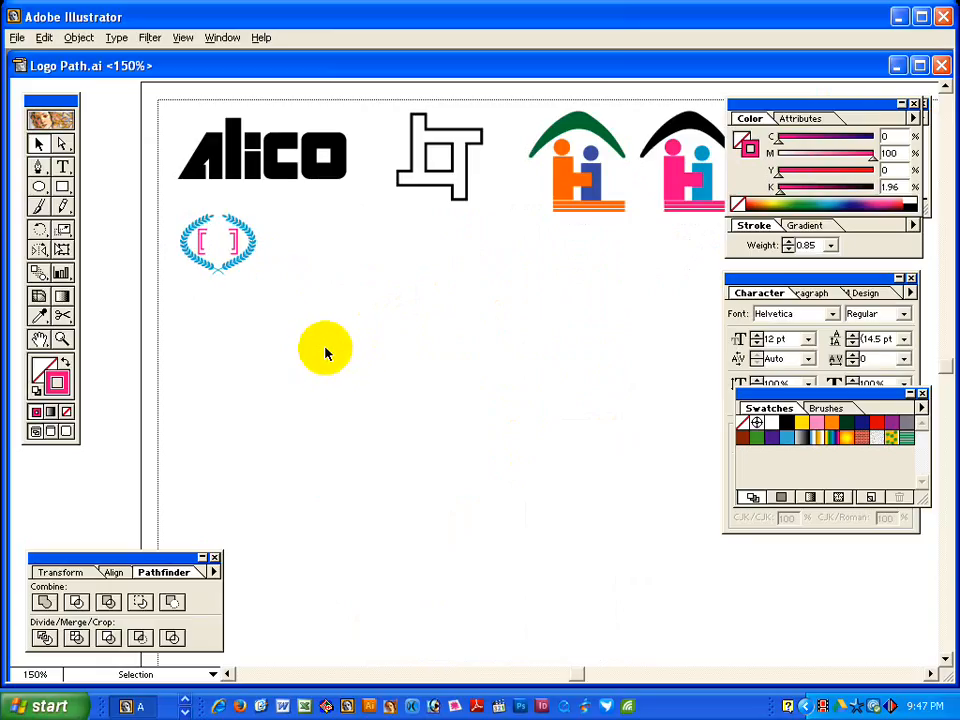
click(316, 347)
Examine the recoloured wreath leaves, stems and brackets up close.
key(ctrl+space)
drag(194, 199, 275, 301)
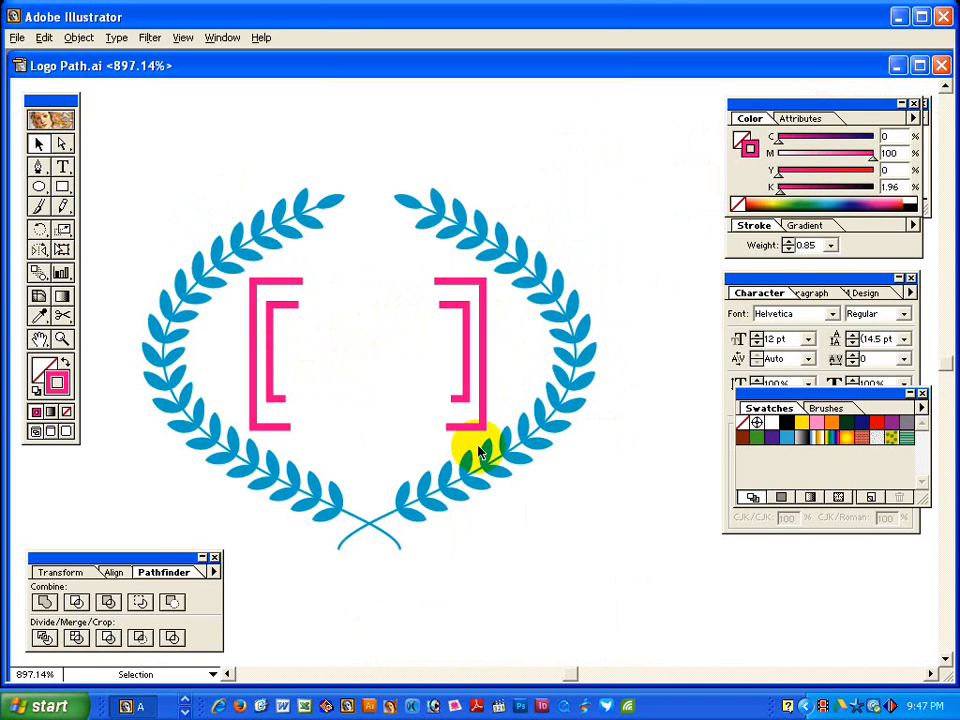
key(ctrl+space)
drag(365, 135, 661, 446)
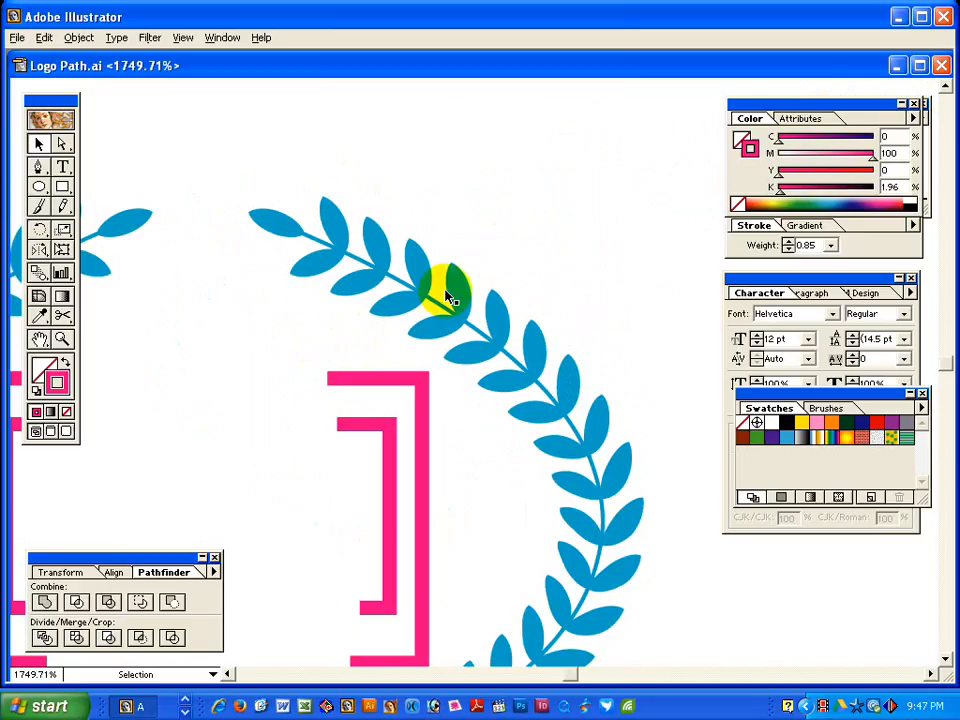
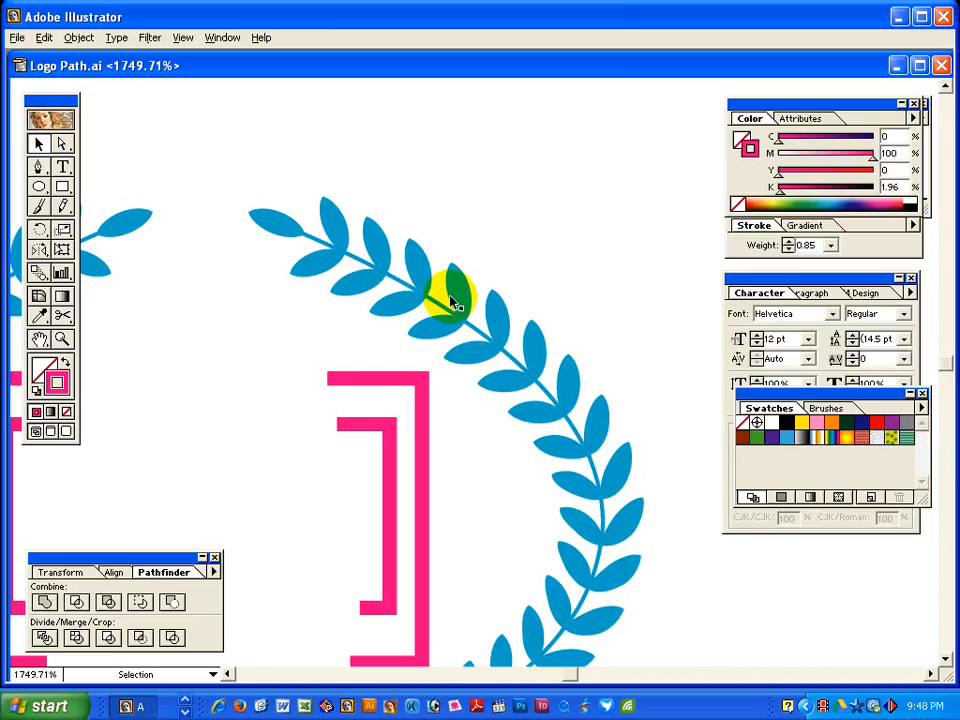
ctrl+alt+click(618, 318)
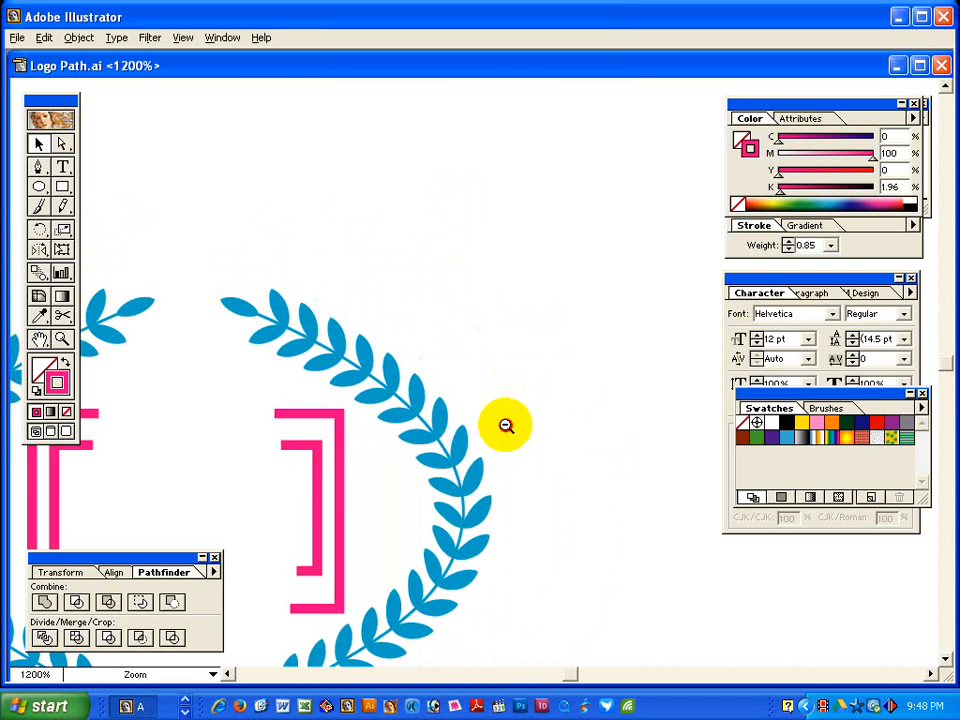
ctrl+alt+click(506, 425)
ctrl+alt+click(440, 428)
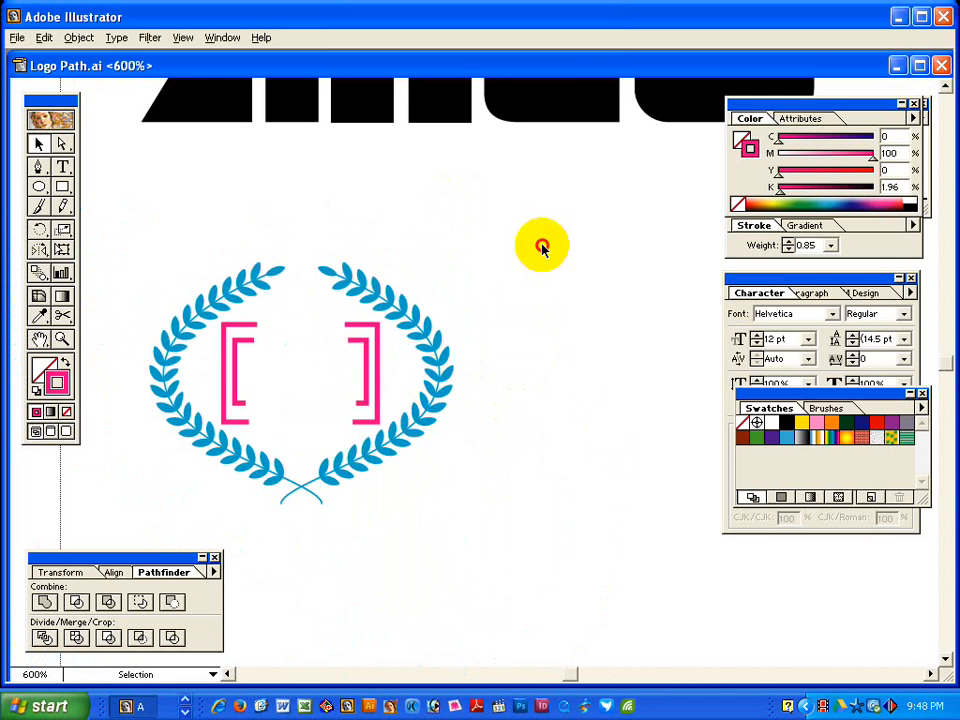
Switch to Photoshop and bring up the Logo Scan.psd sheet of scanned business cards.
ctrl+alt+click(481, 374)
ctrl+alt+click(482, 369)
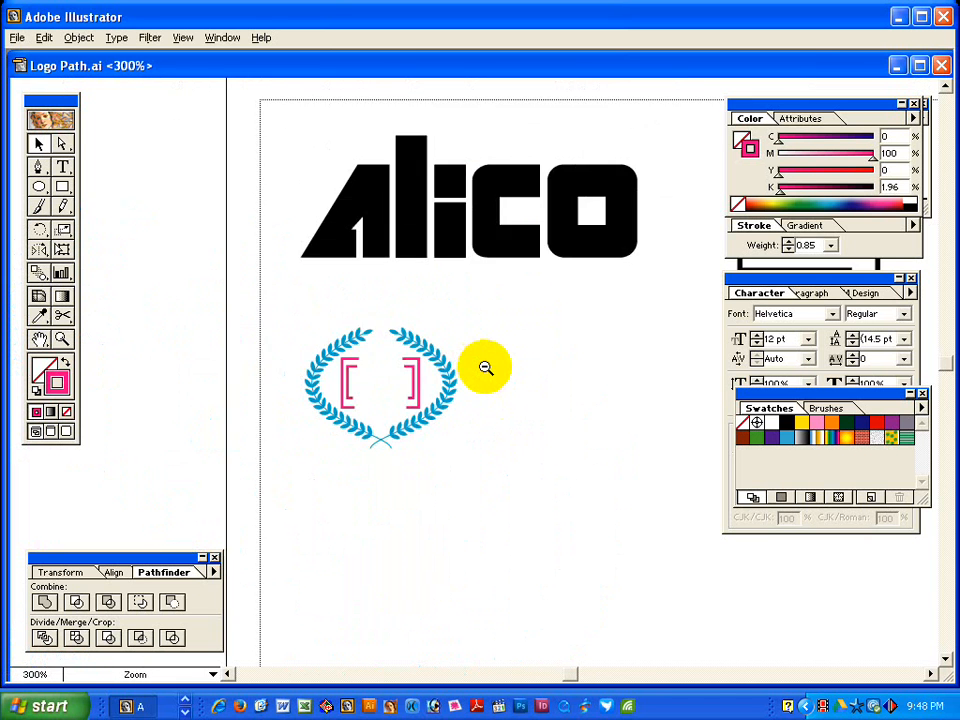
ctrl+alt+click(489, 361)
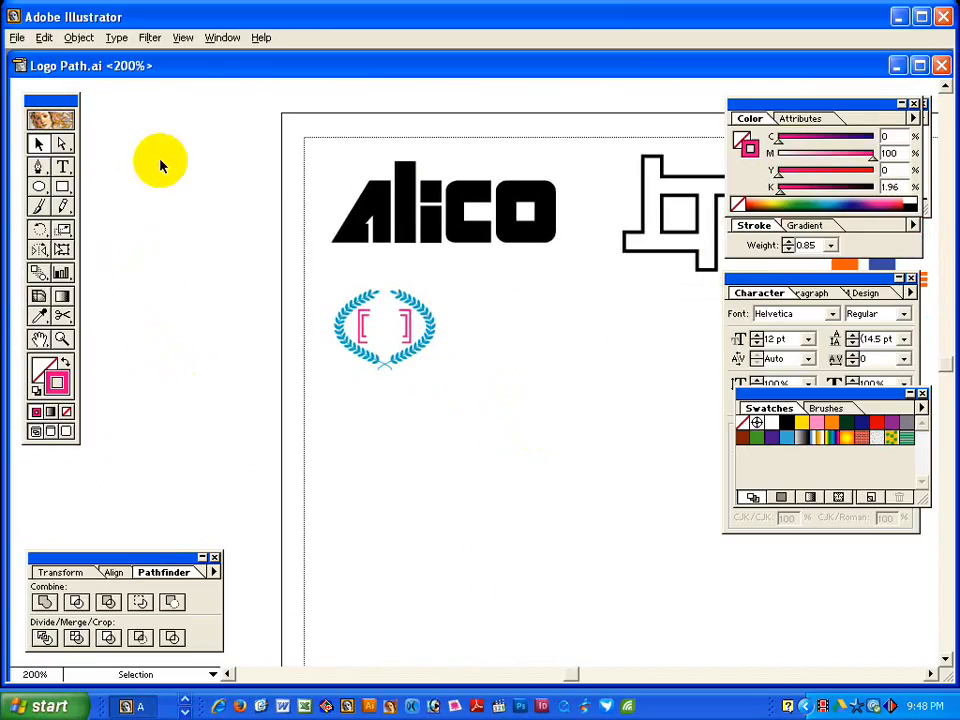
click(898, 16)
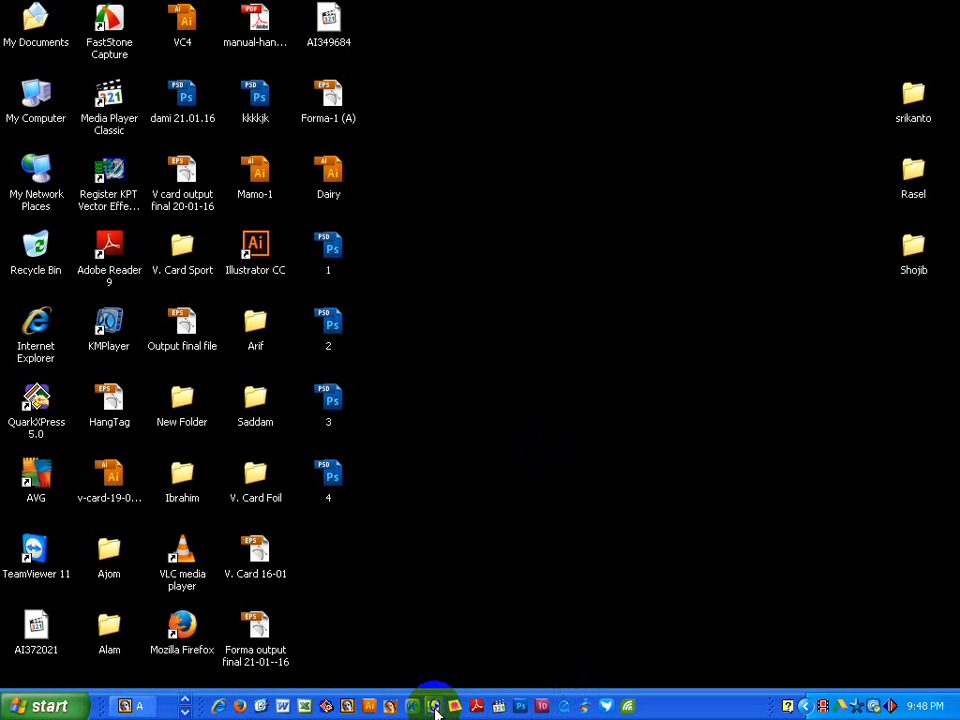
click(434, 707)
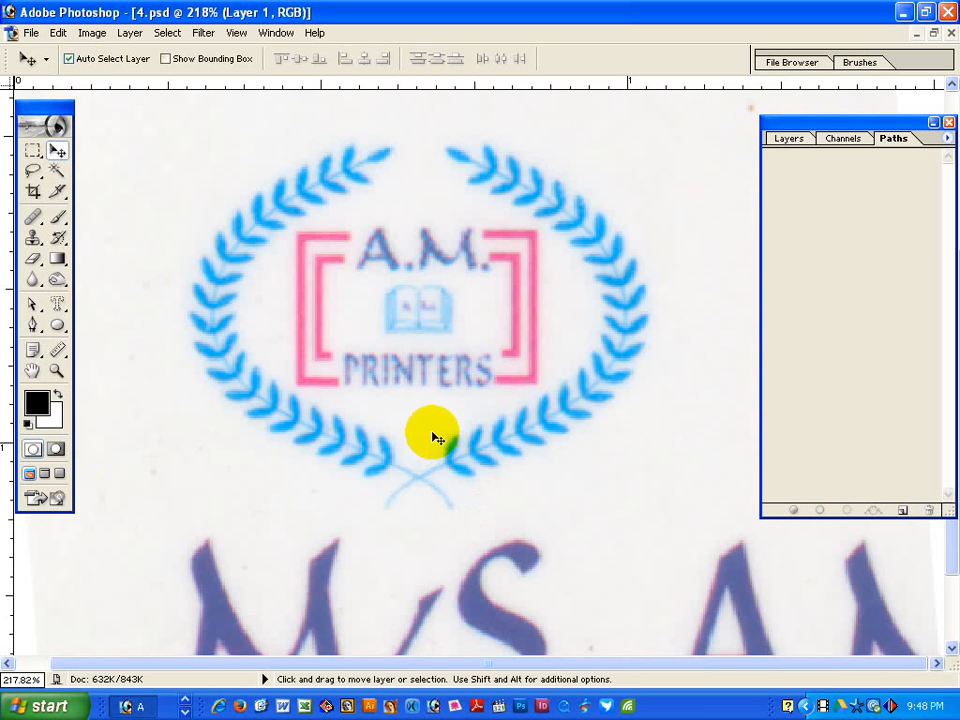
key(alt+space)
alt+click(432, 430)
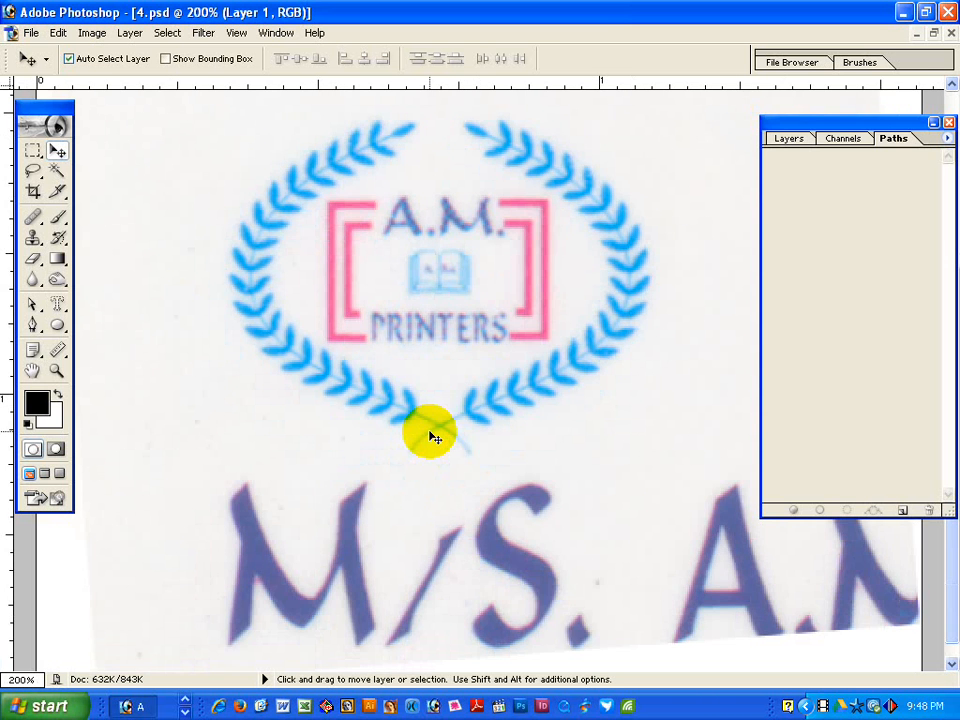
key(ctrl+Tab)
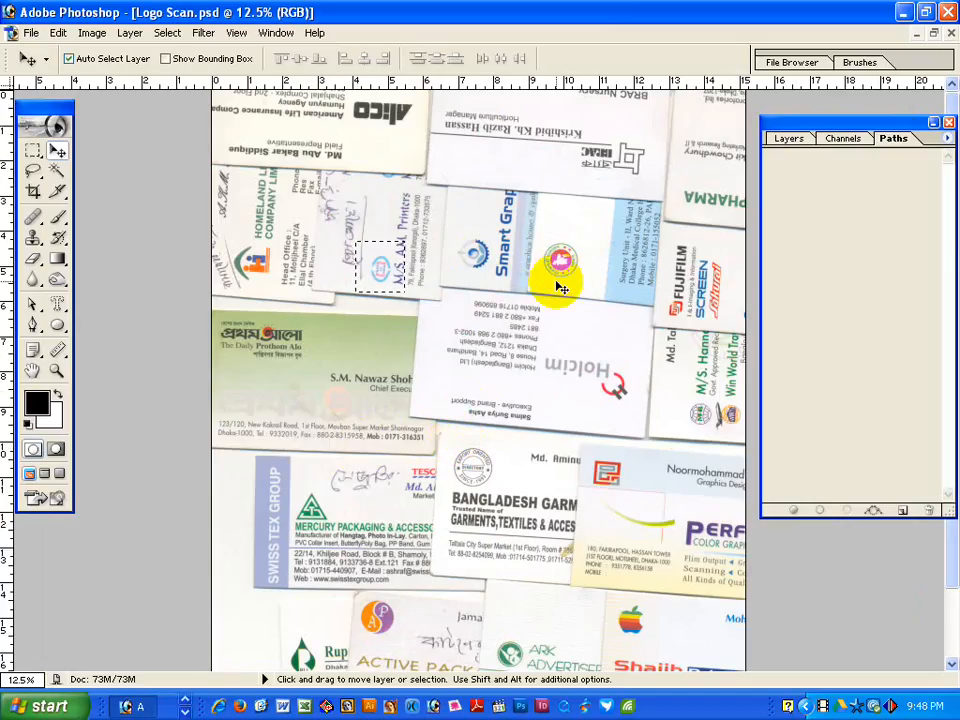
Copy the Holcim logo area from the scan into a new white 848 × 545 pixel RGB document at 300 pixels/inch.
key(space)
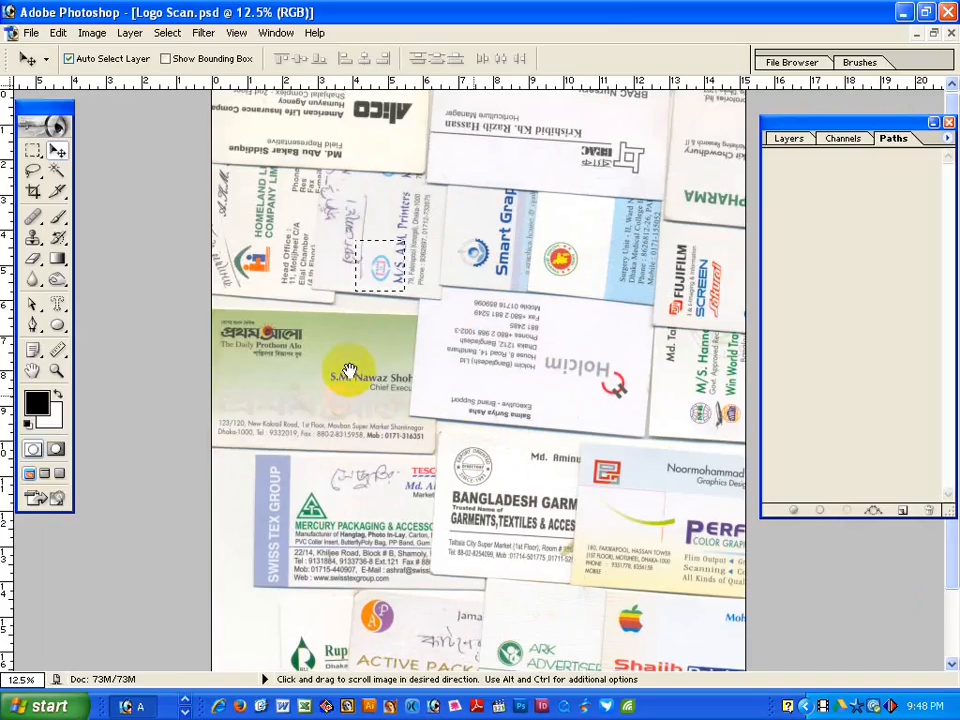
drag(348, 372, 346, 367)
click(33, 150)
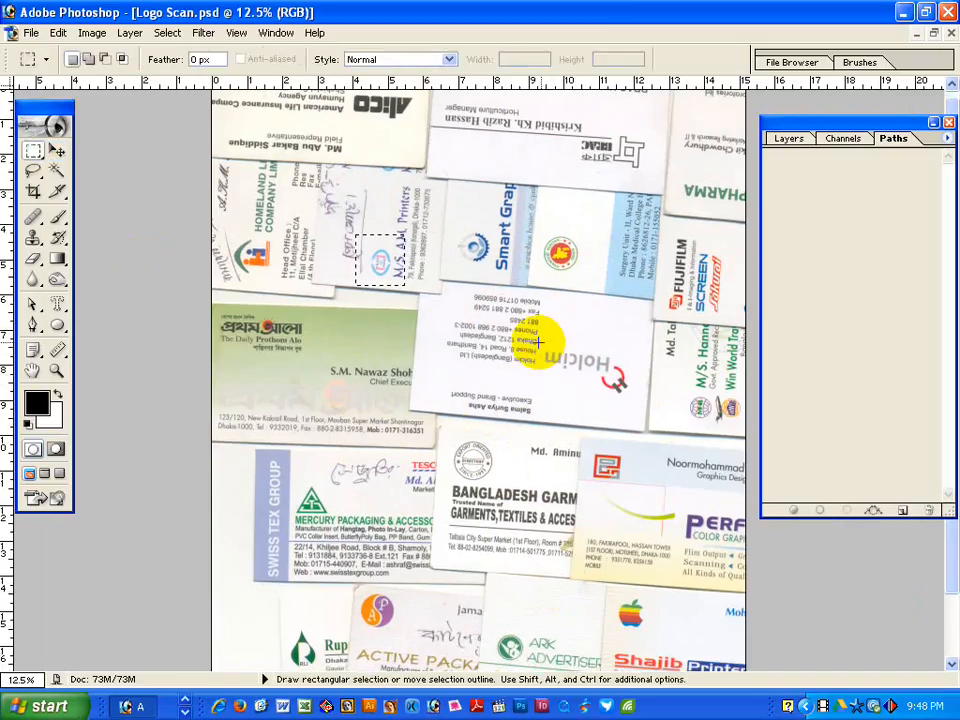
drag(538, 342, 636, 406)
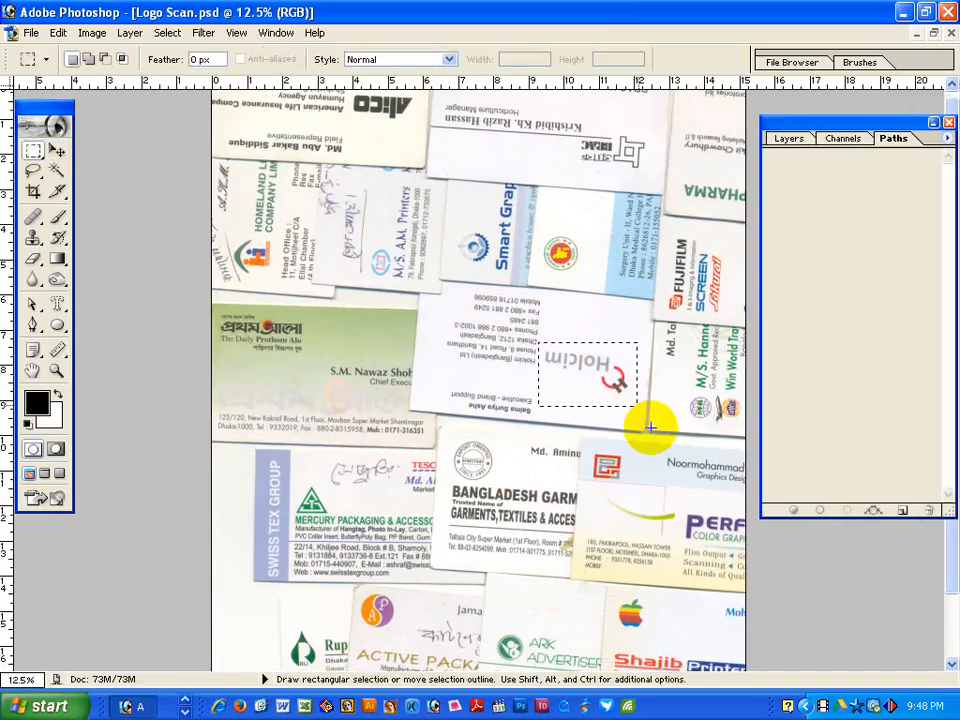
key(ctrl+c)
key(ctrl+n)
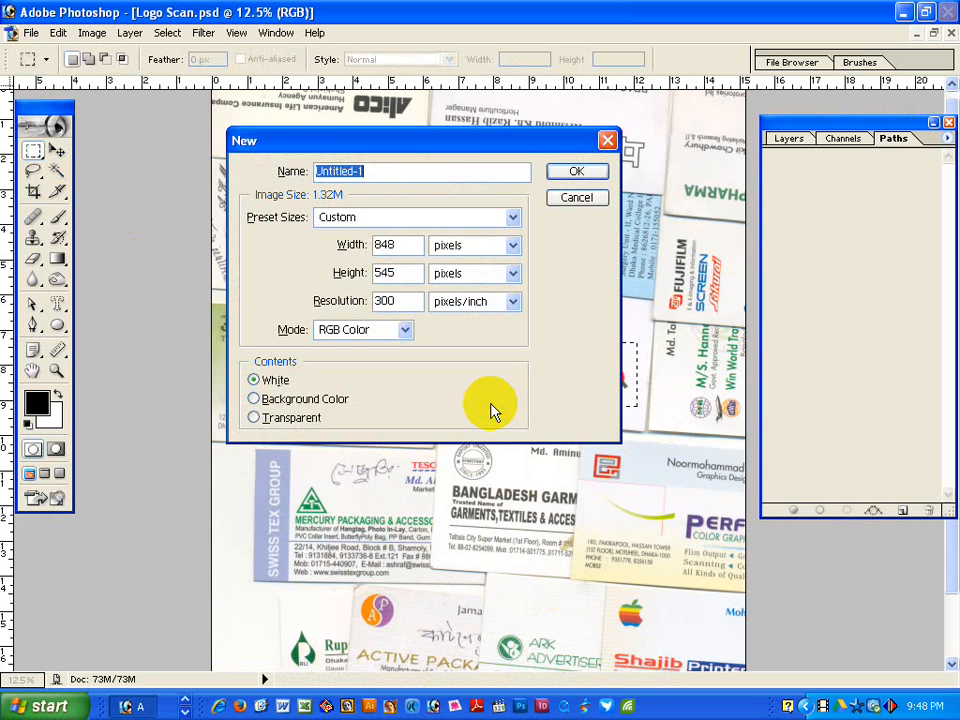
key(Return)
key(ctrl+v)
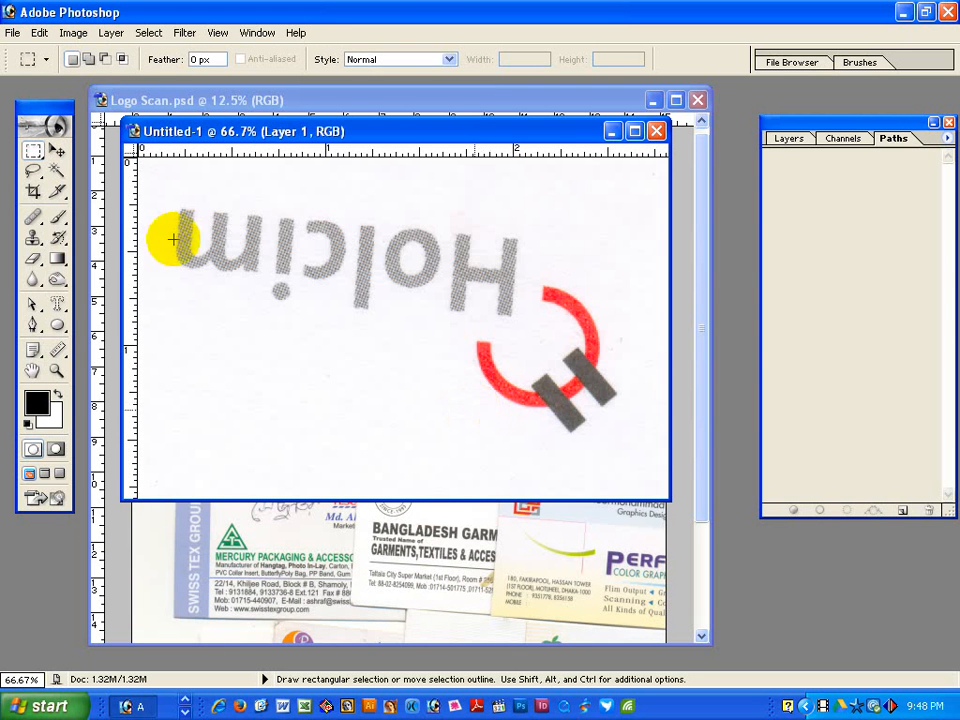
Rotate the canvas of the pasted Holcim image by 180° so the logo reads upright.
click(73, 32)
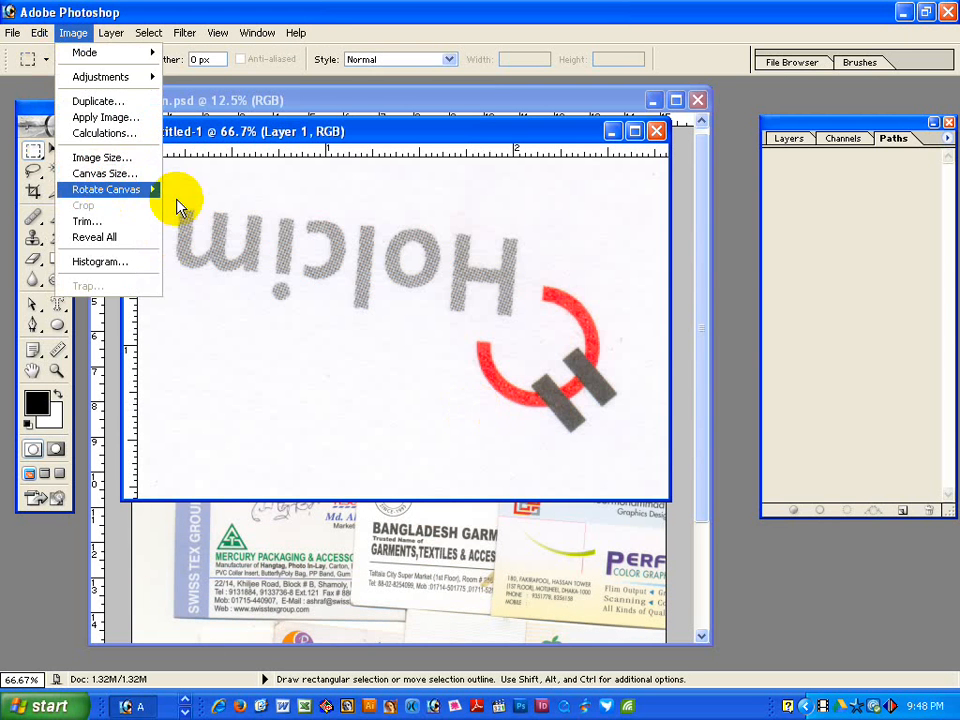
mouse_move(150, 190)
click(187, 191)
Measure along the baseline of the Holcim lettering and straighten the canvas by rotating it 4.75° counter-clockwise.
click(57, 350)
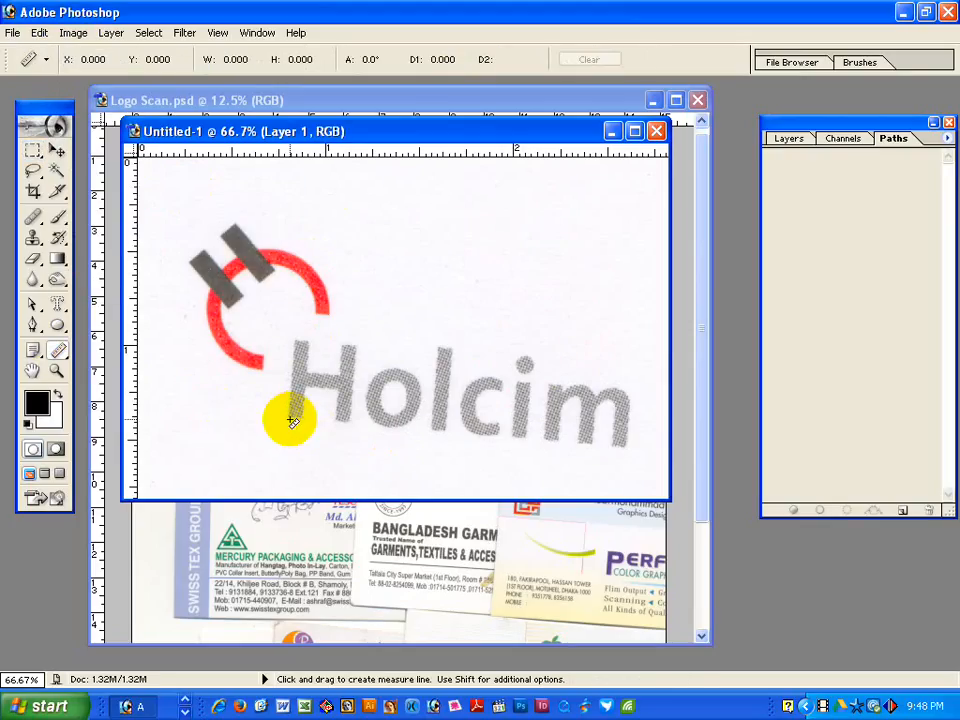
drag(290, 420, 629, 447)
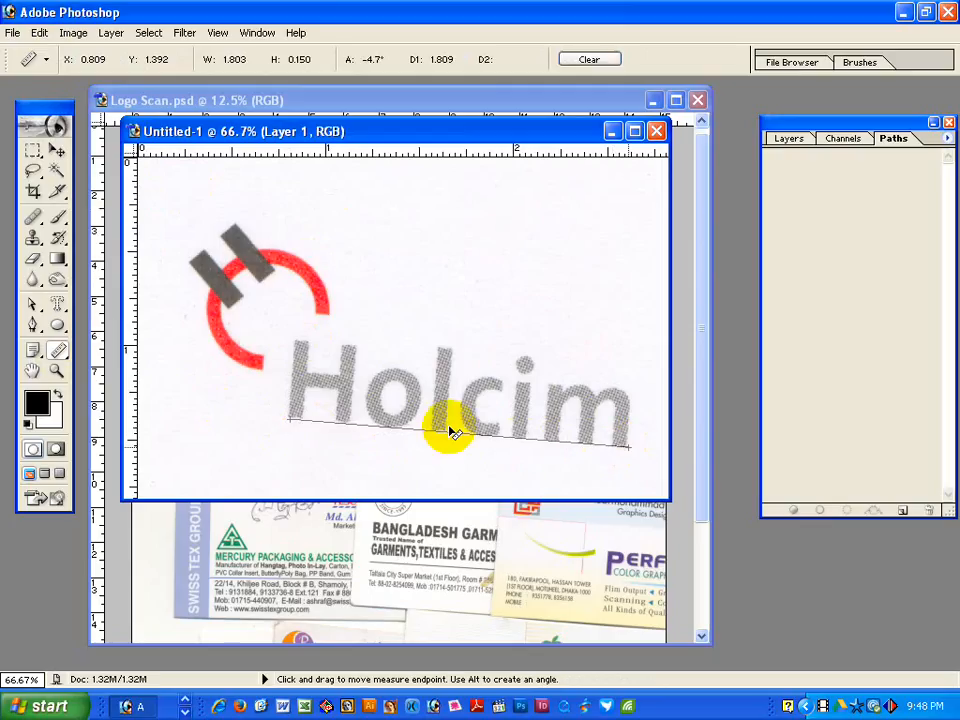
click(73, 32)
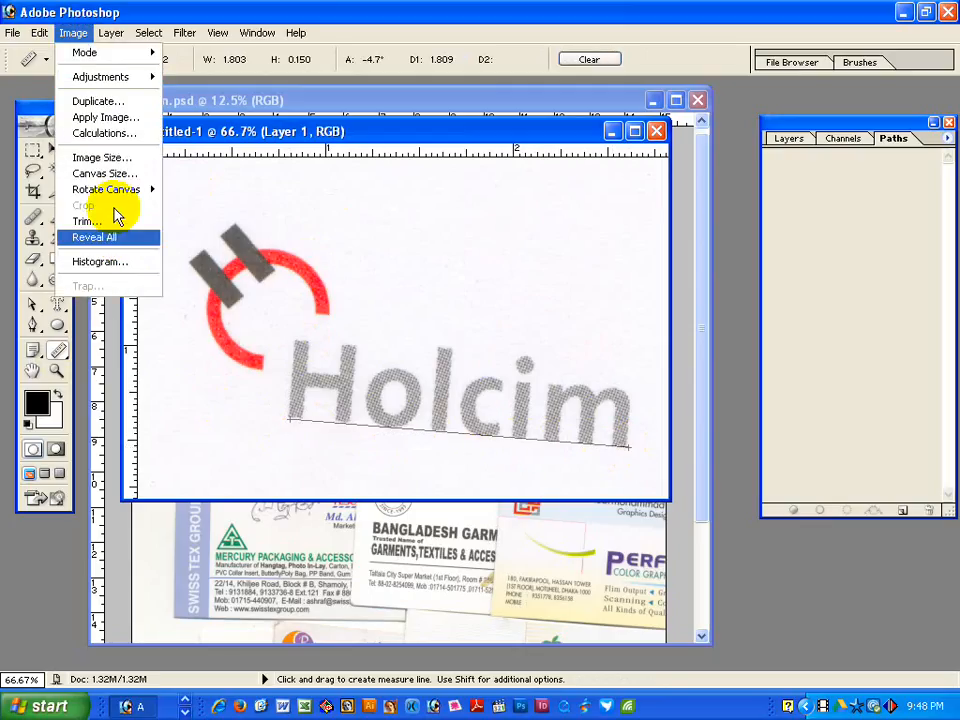
mouse_move(115, 191)
click(218, 240)
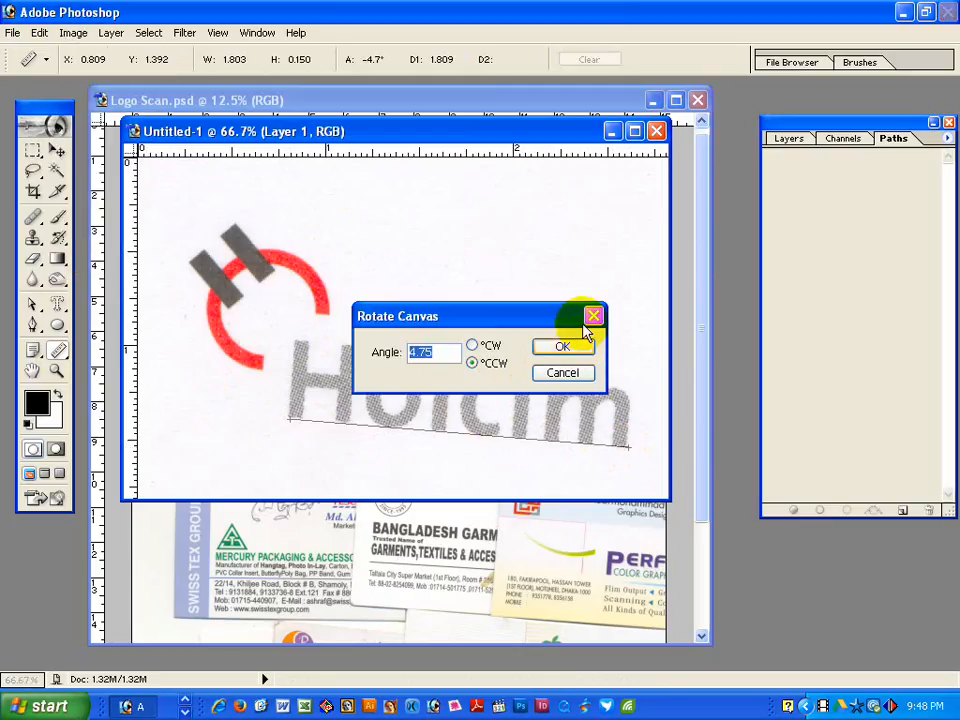
click(565, 347)
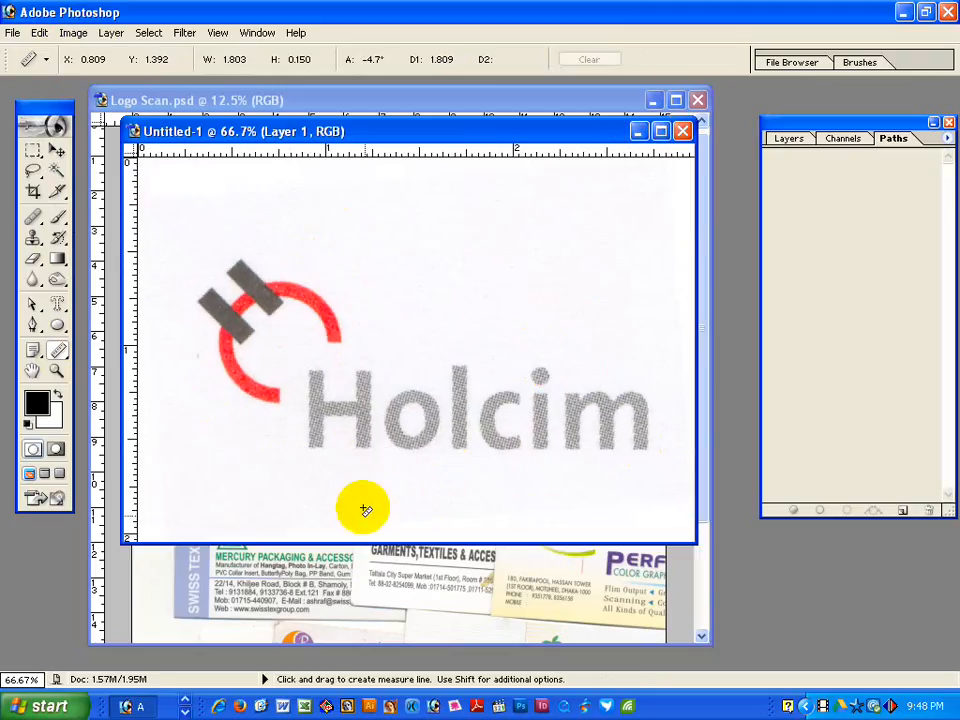
Save the straightened Holcim image to the Desktop as 5 in Photoshop format.
key(ctrl+s)
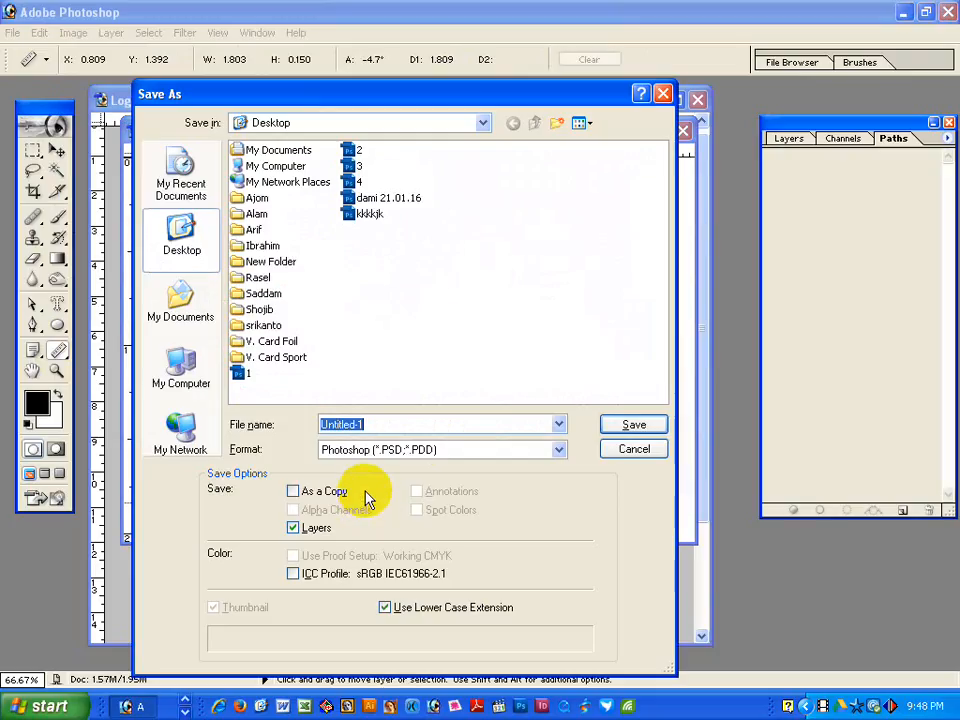
text(5)
click(635, 426)
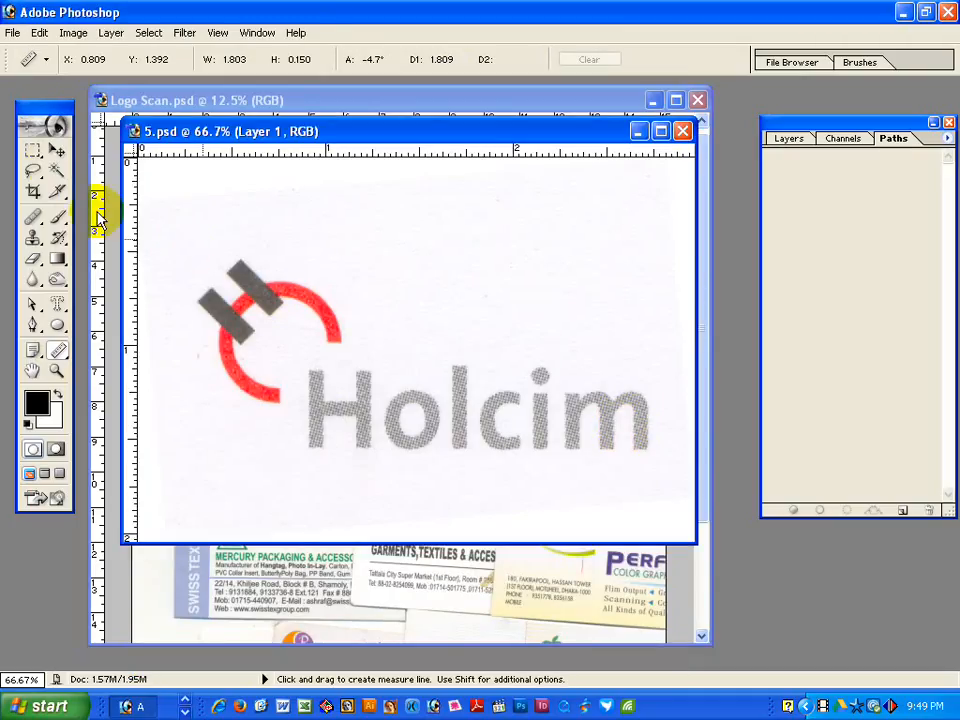
click(57, 150)
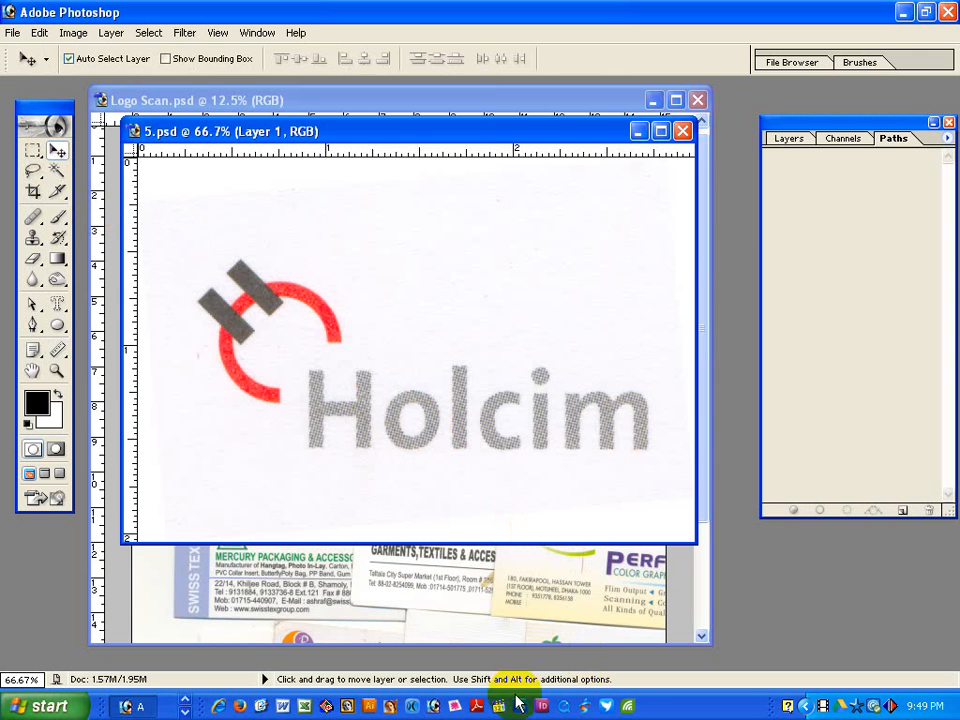
Switch to Illustrator, place the Desktop image 5 as a link beside the wreath logo and lock it.
click(902, 13)
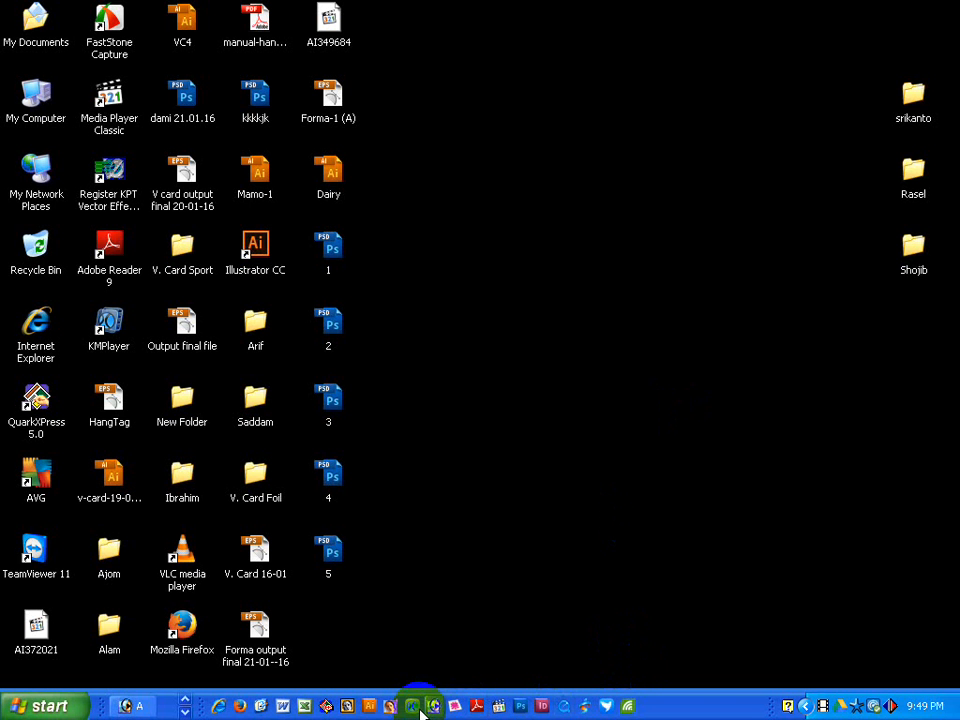
click(348, 708)
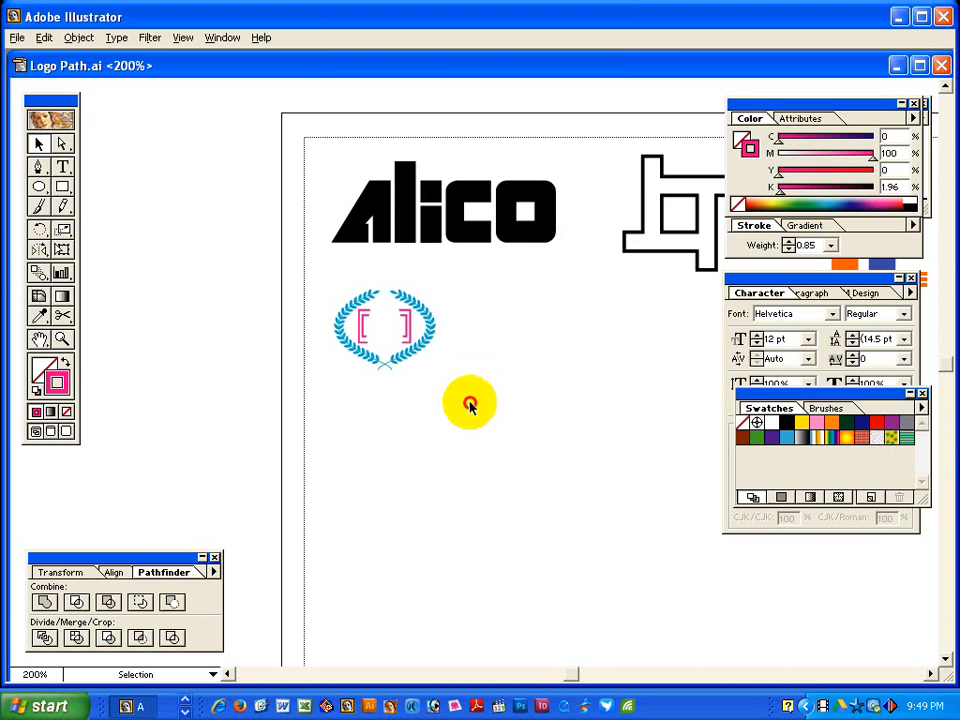
click(17, 37)
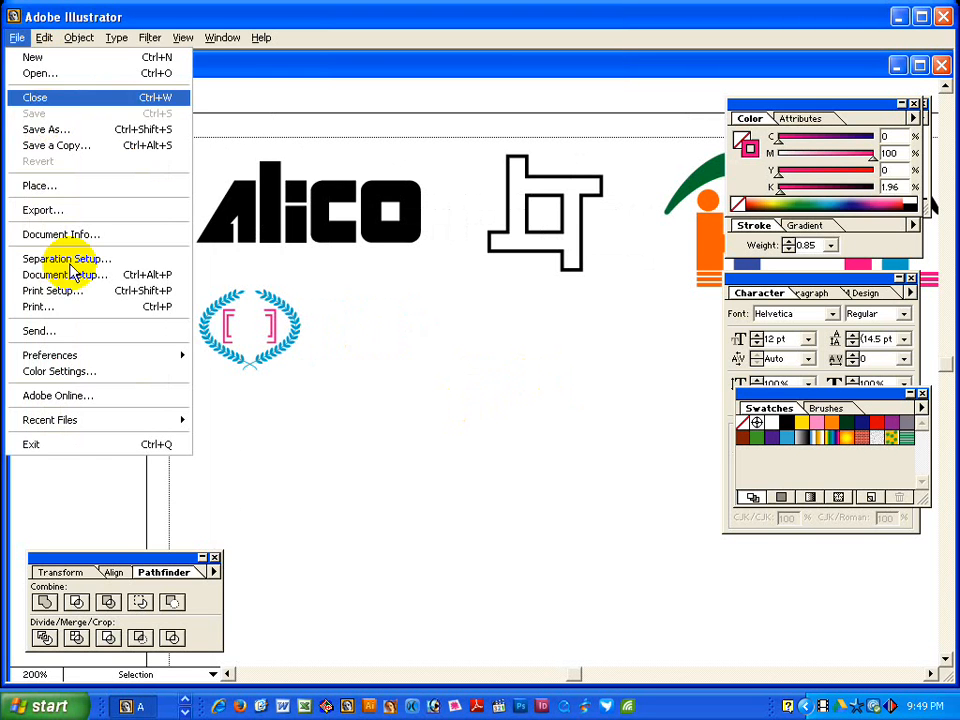
click(60, 187)
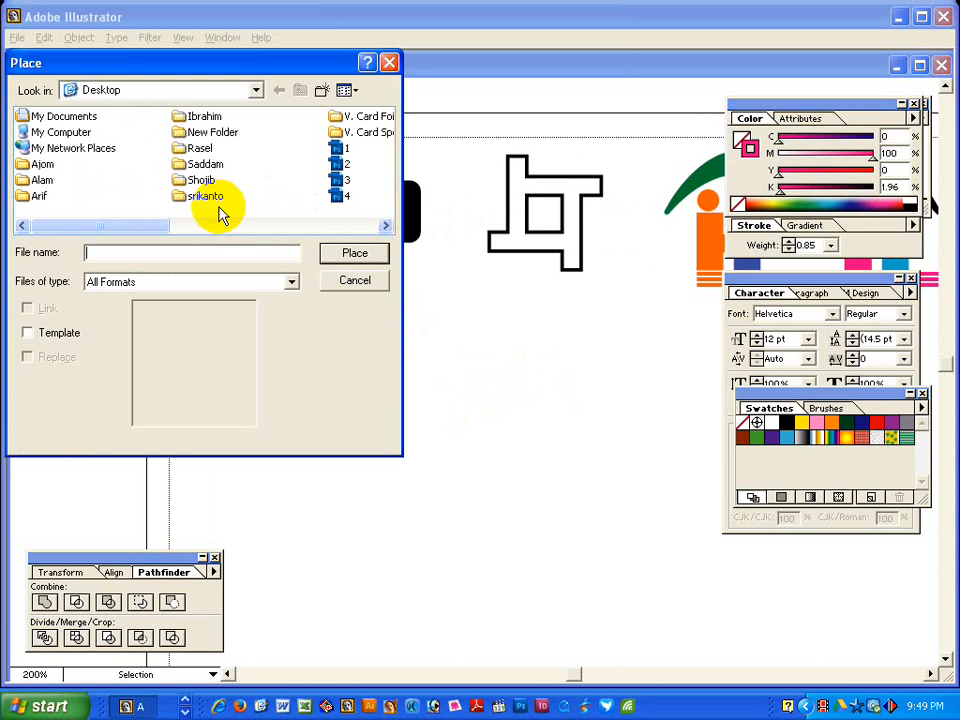
click(383, 230)
click(345, 116)
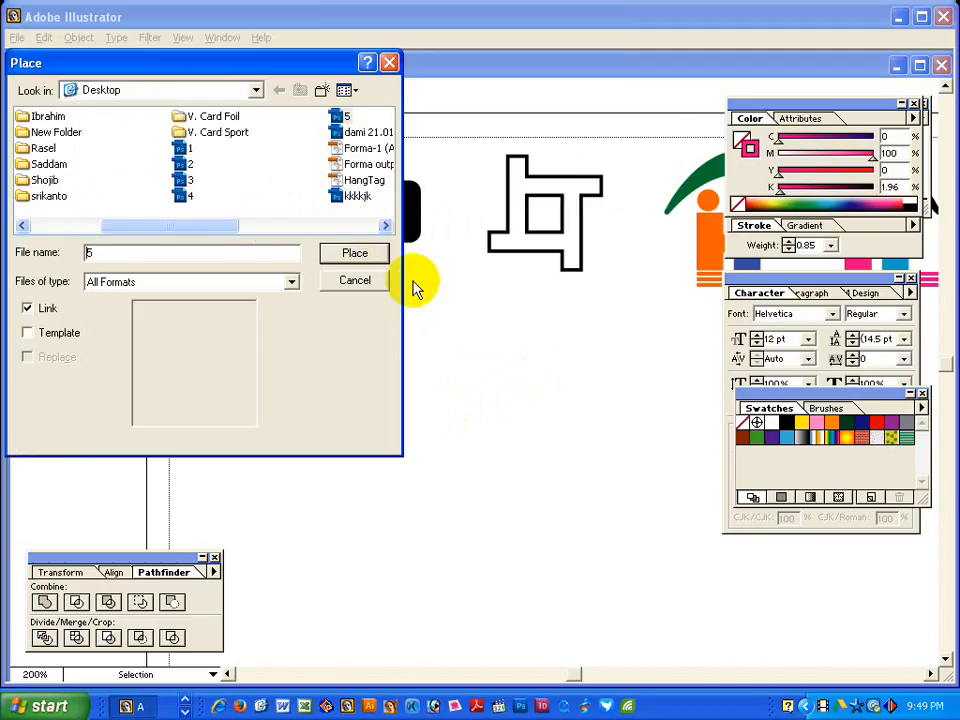
click(365, 254)
drag(441, 390, 508, 468)
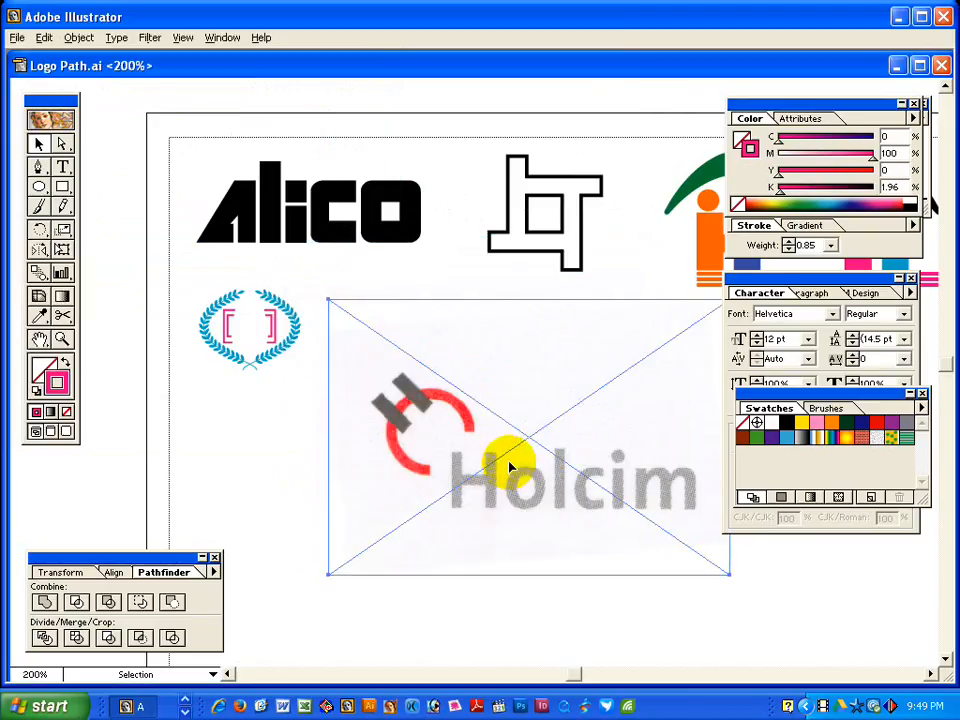
key(ctrl+2)
Draw a circle from the centre of the Holcim red ring out to its inner edge, with a 0.3 pt stroke.
key(ctrl+space)
drag(356, 351, 569, 547)
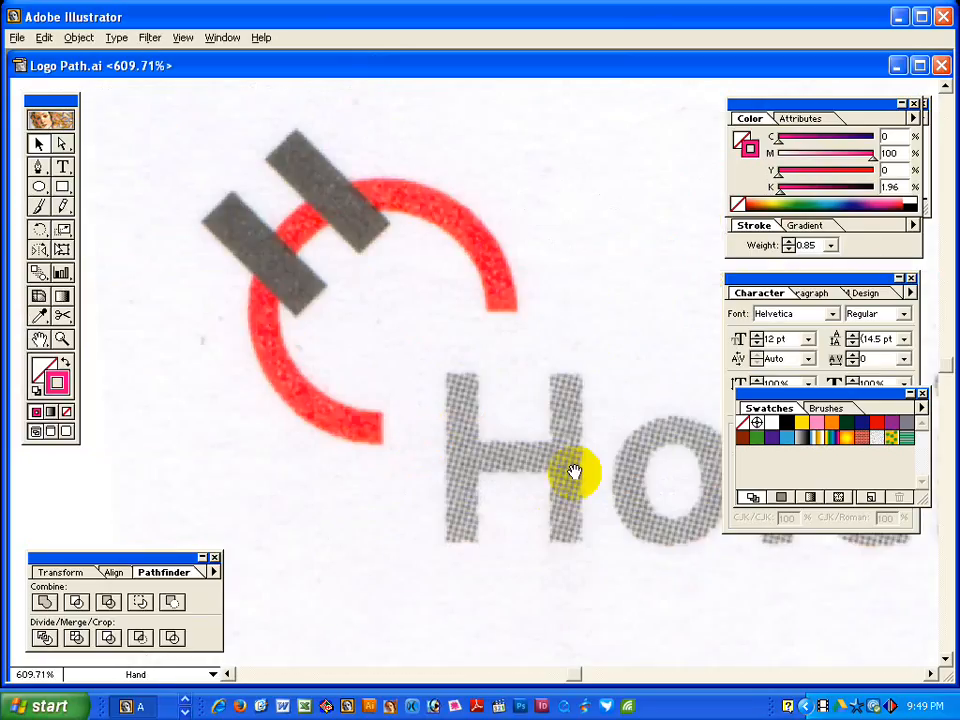
drag(350, 360, 270, 296)
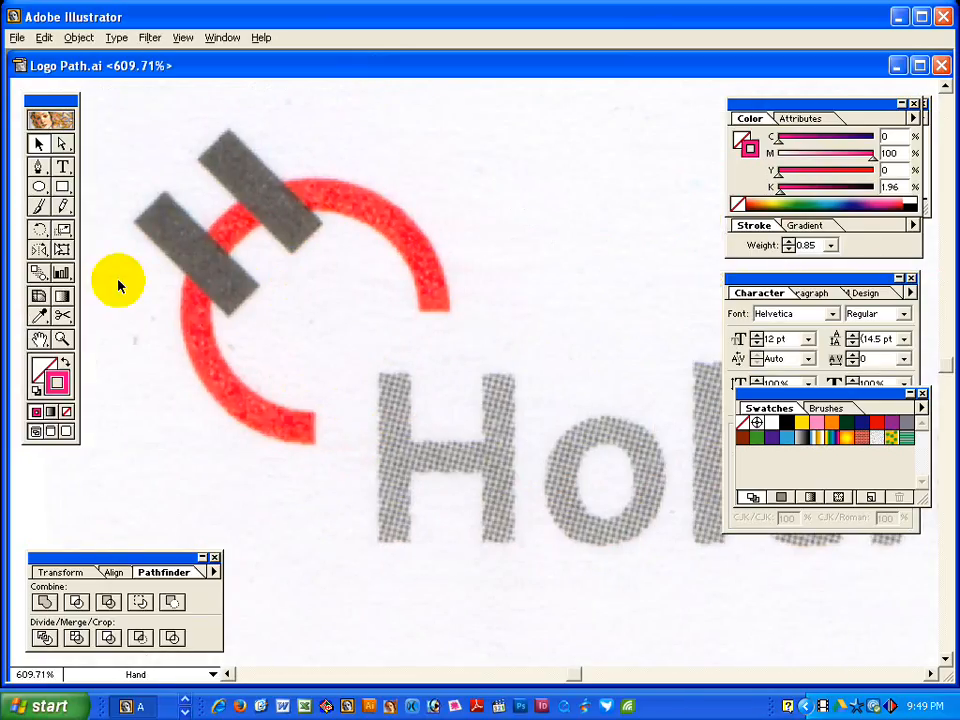
click(42, 188)
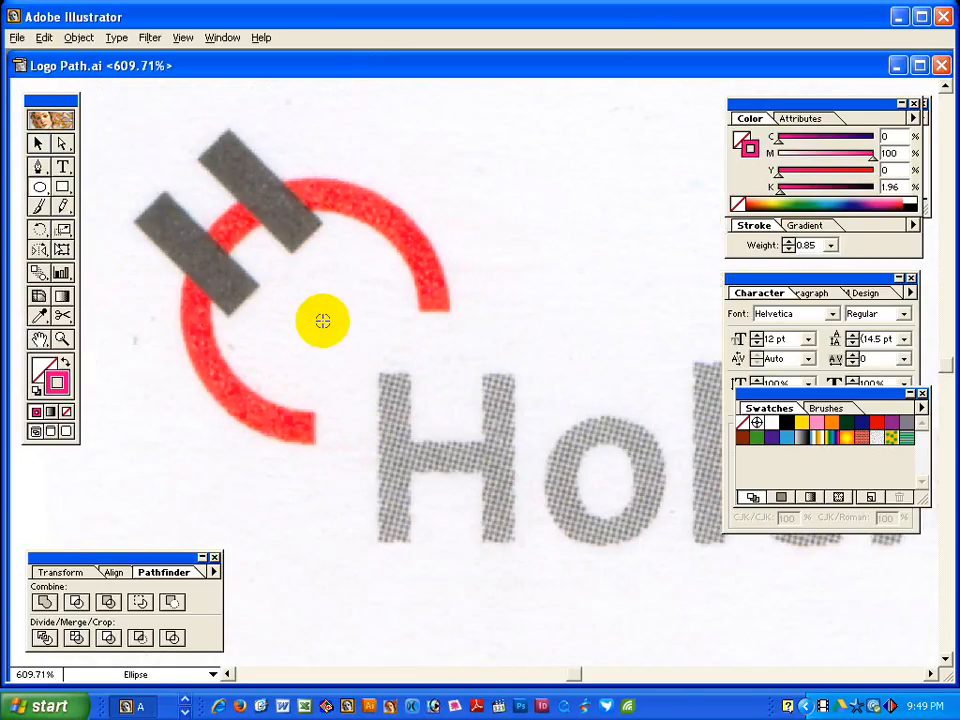
mouse_move(322, 320)
mouse_down()
mouse_move(349, 418)
mouse_move(331, 418)
mouse_up()
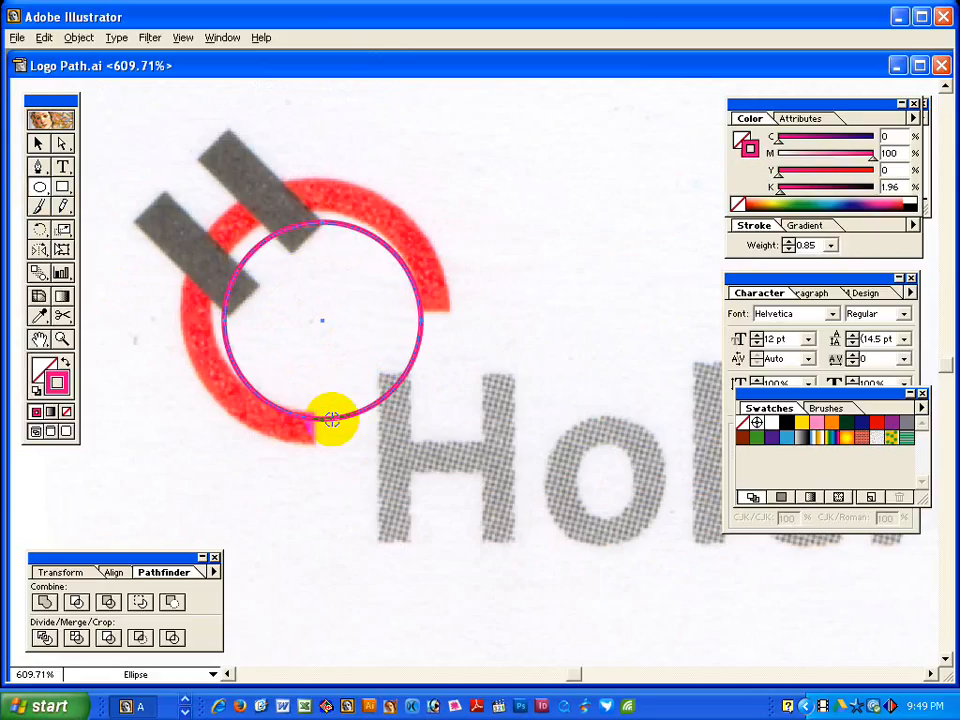
double_click(806, 245)
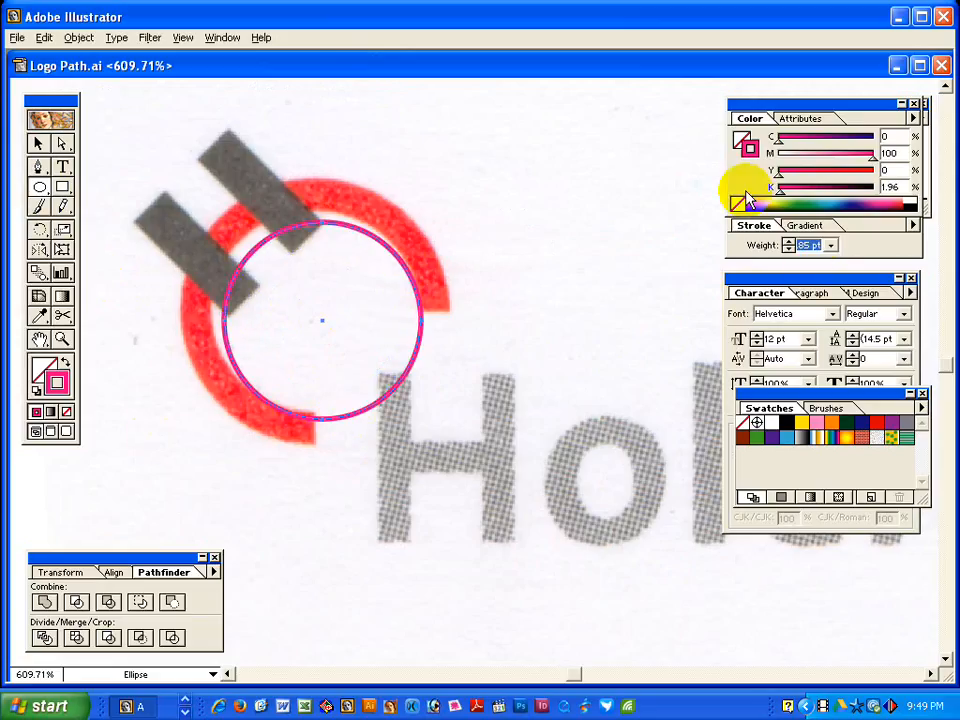
text(0.3)
key(Return)
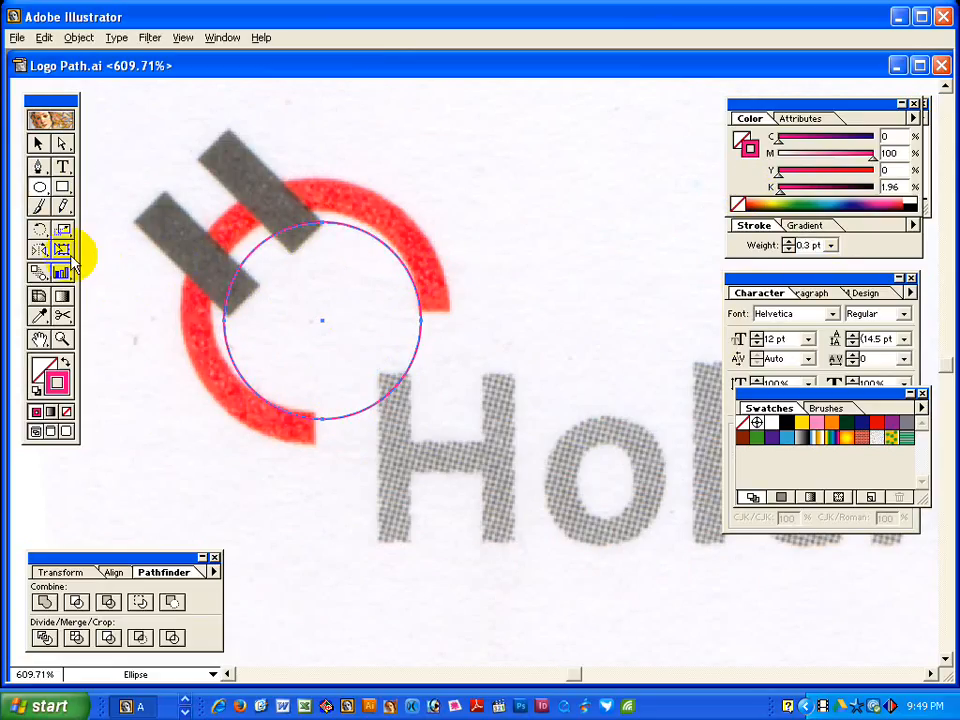
Stretch the circle with Free Transform so its left and upper sides meet the inner edge of the red ring.
key(e)
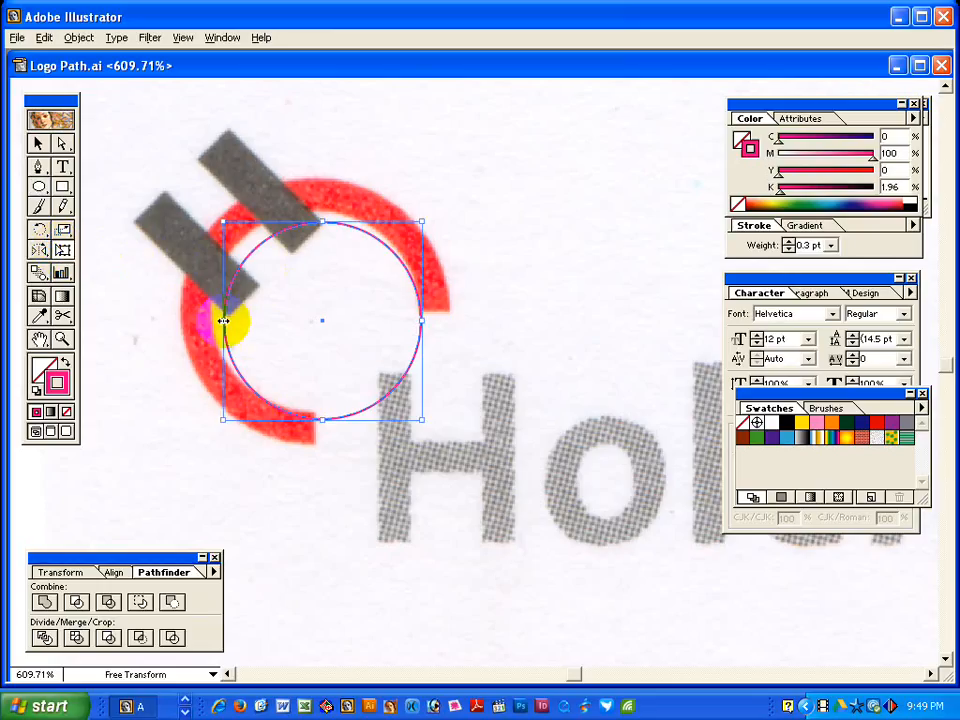
drag(223, 320, 208, 320)
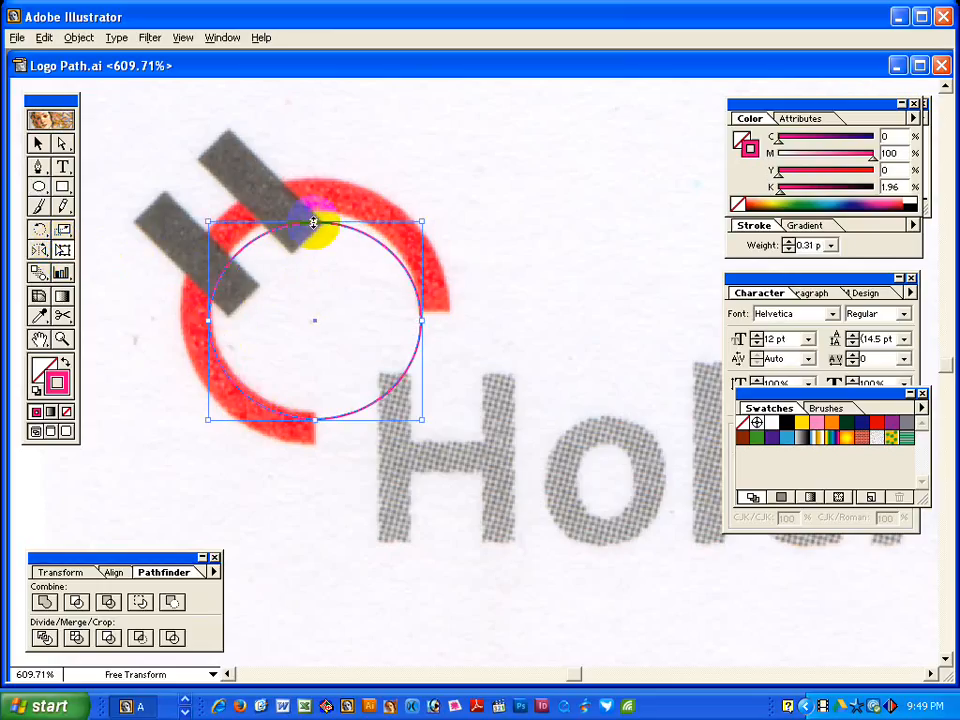
drag(311, 211, 311, 211)
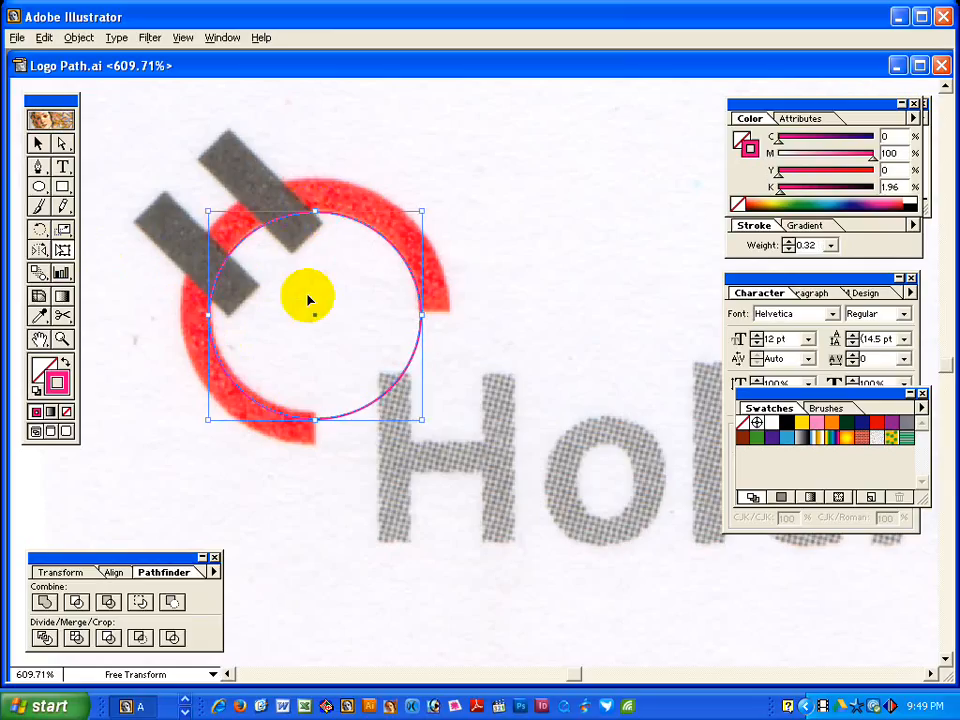
Pull the circle's lower side up to the red ring's inner edge and change its stroke colour to green.
drag(315, 419, 315, 413)
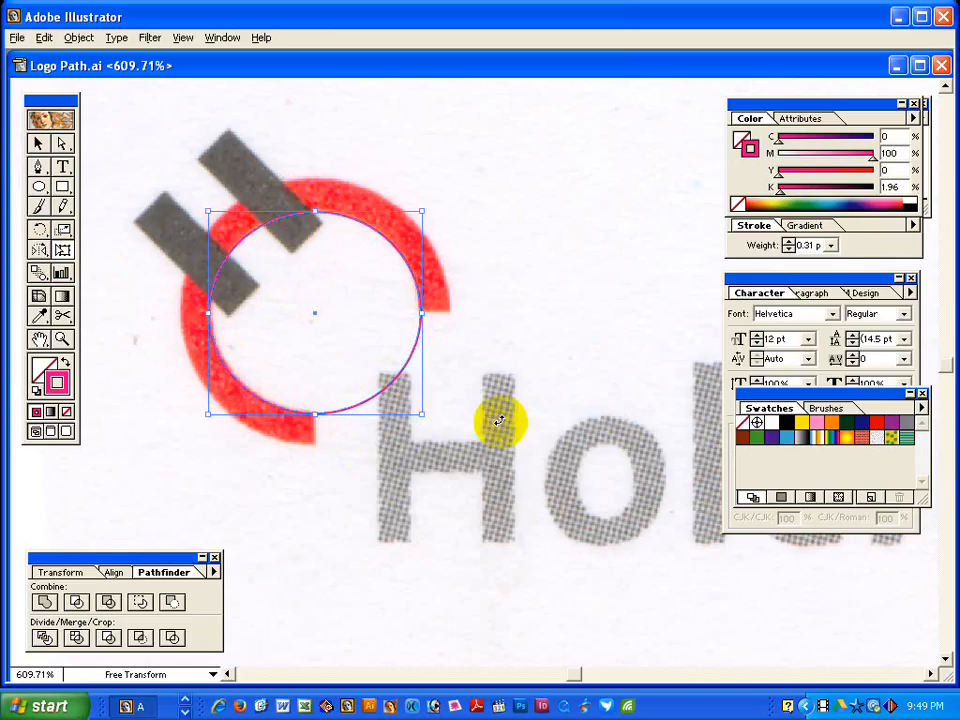
click(38, 143)
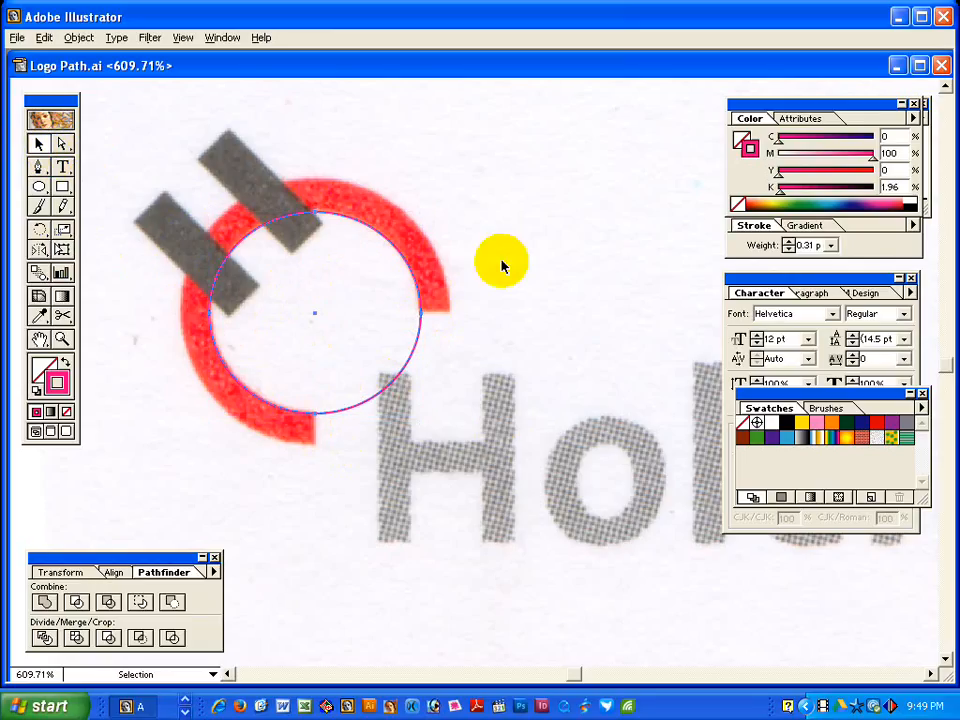
click(795, 200)
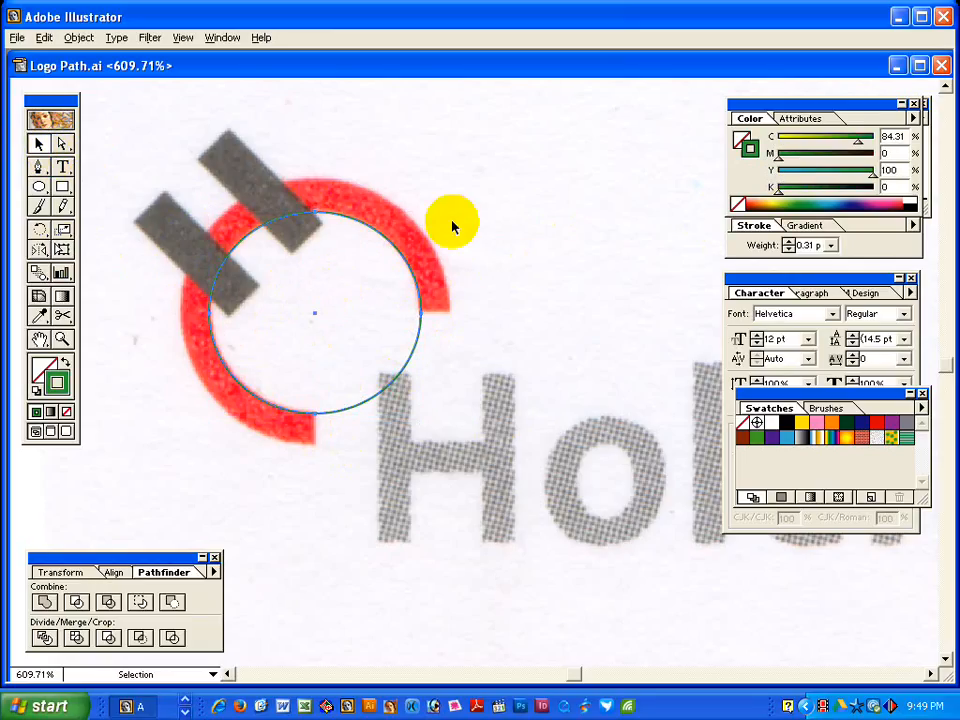
Make a copy of the inner circle and enlarge it from its centre with Free Transform to the red ring's outer edge.
click(358, 224)
click(62, 232)
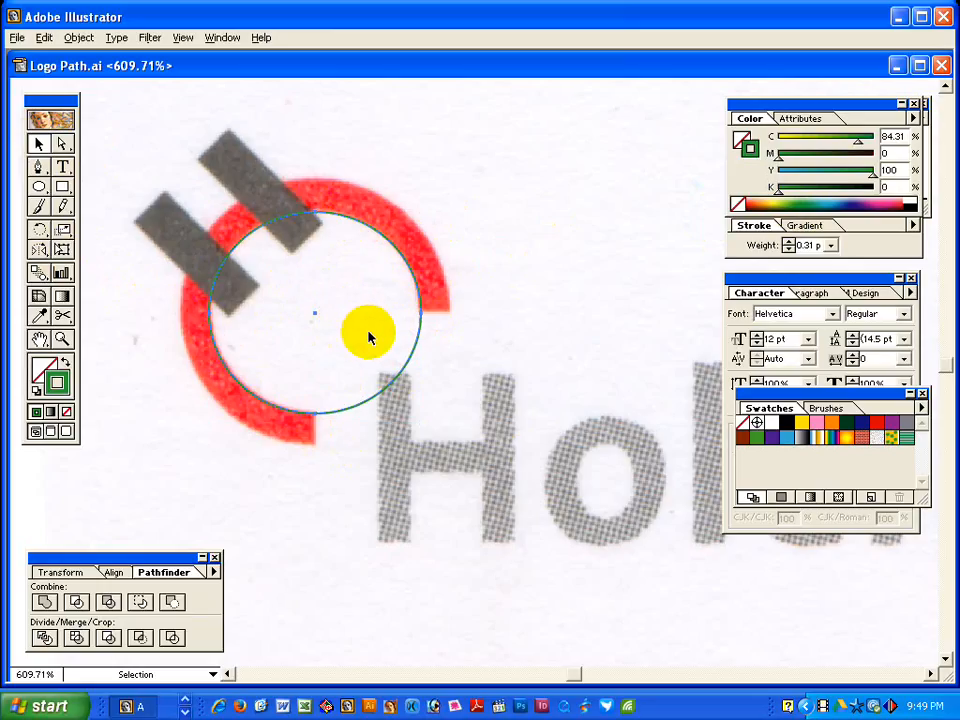
click(62, 248)
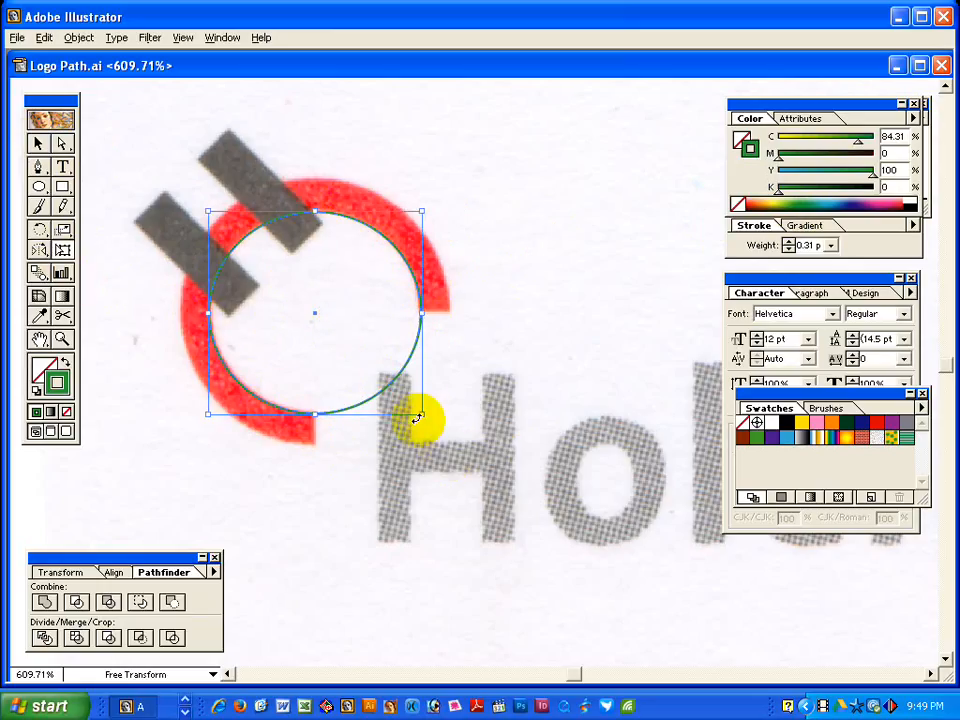
mouse_move(420, 413)
mouse_down()
mouse_move(449, 459)
mouse_move(453, 444)
mouse_up()
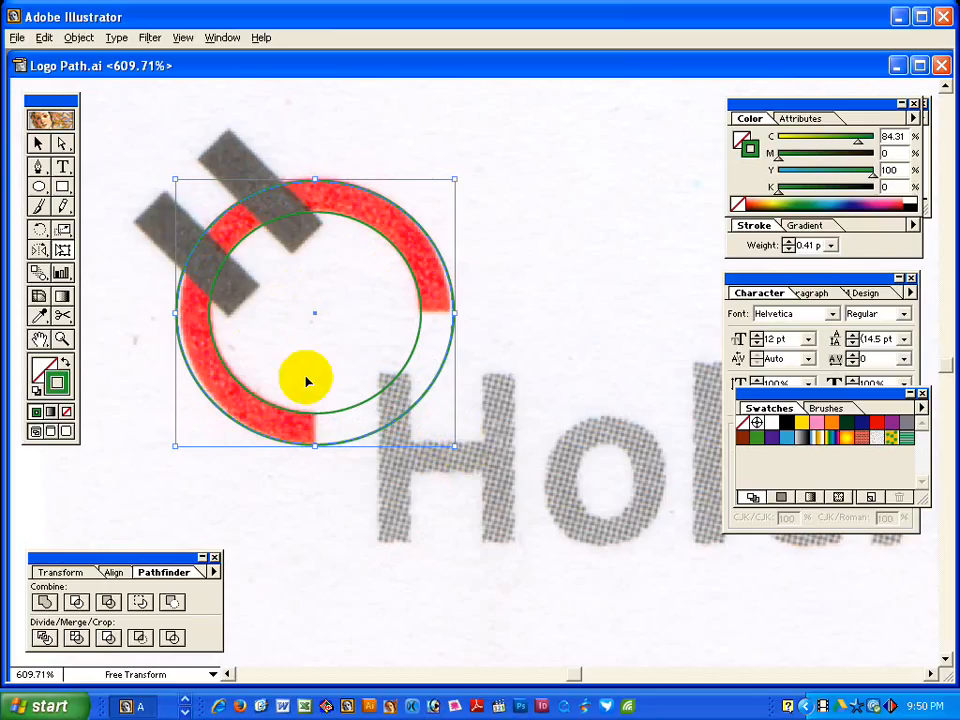
Align the inner and outer circles to each other on both their horizontal and vertical centres.
click(37, 144)
click(340, 208)
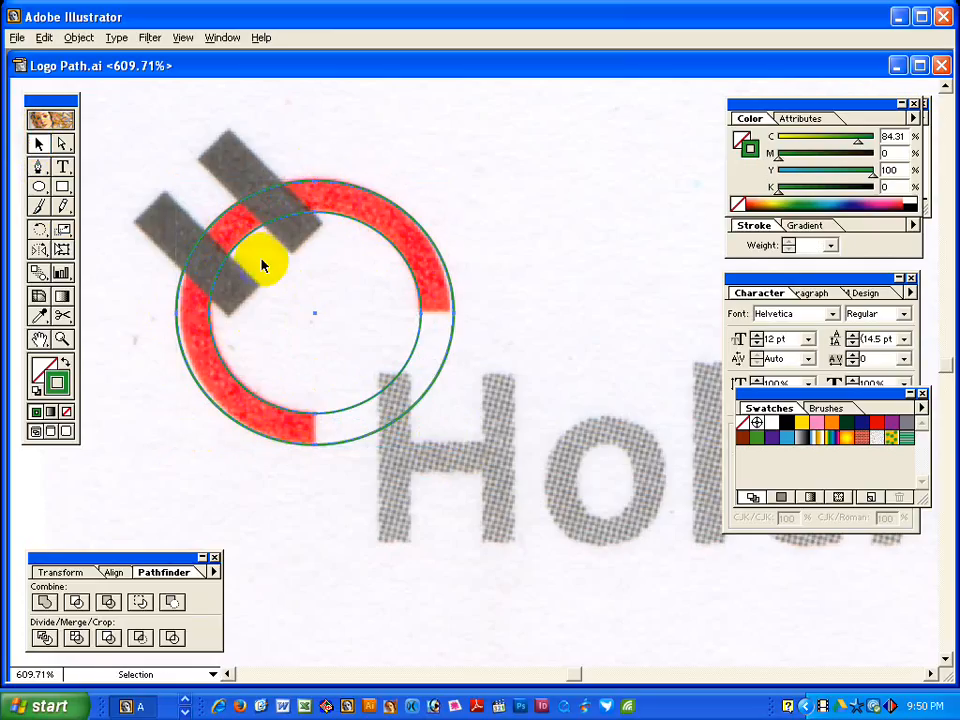
click(114, 572)
click(78, 603)
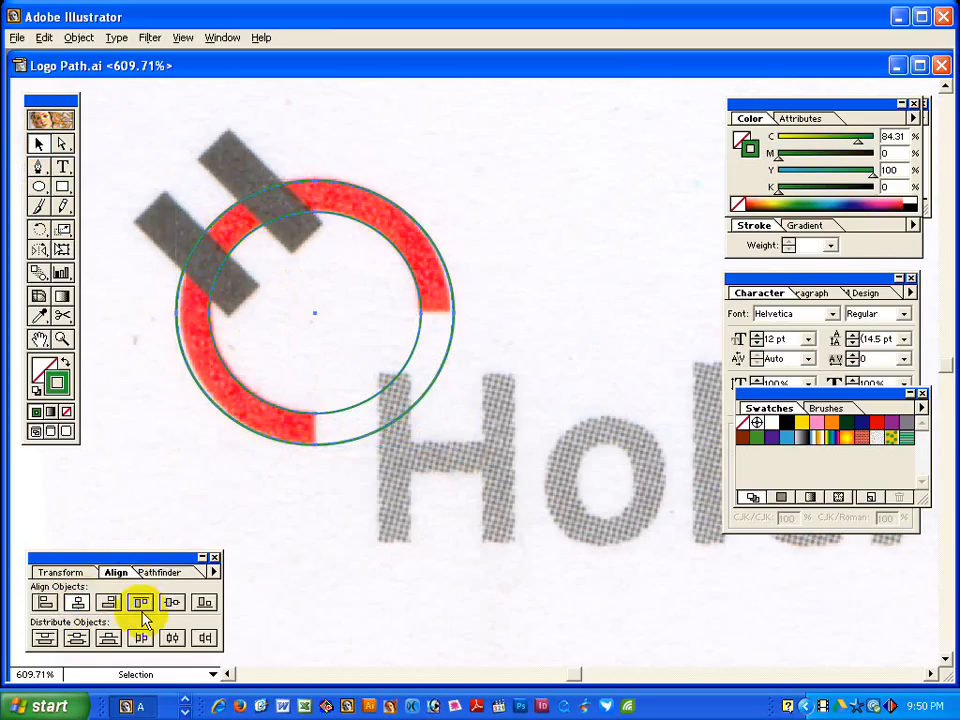
click(169, 609)
click(416, 540)
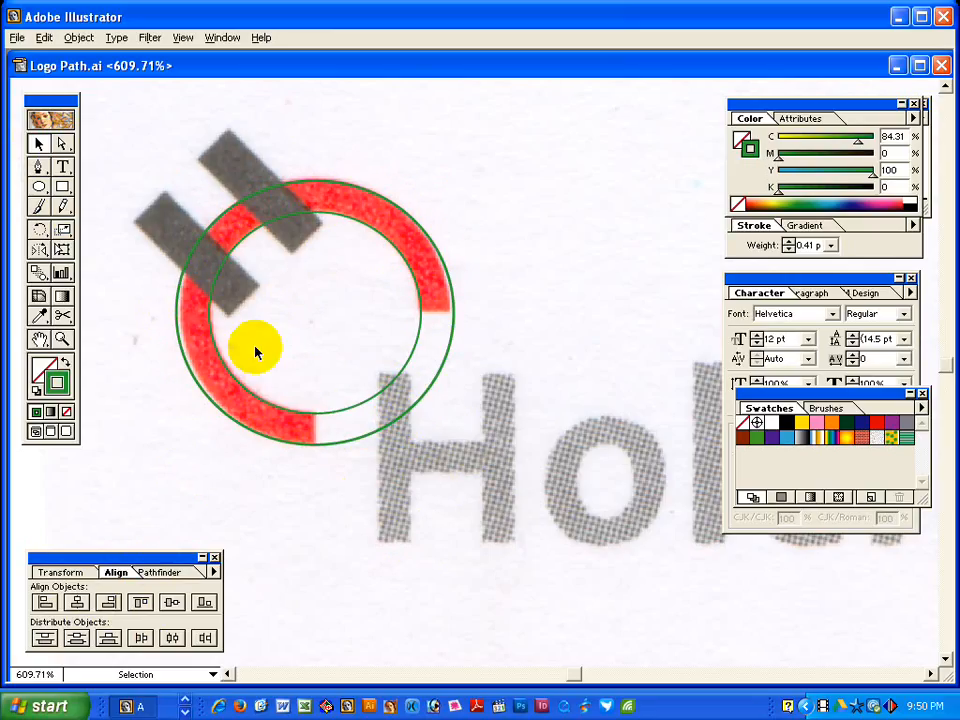
Draw a horizontal and a vertical straight line with the Pen tool across the two cut ends of the red ring.
click(38, 166)
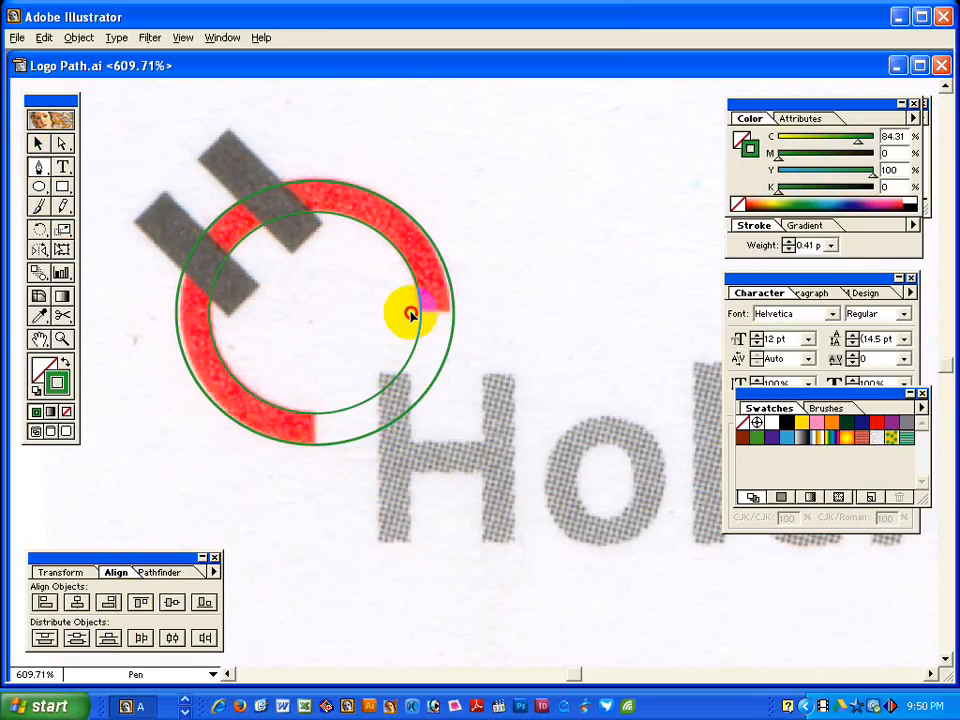
click(410, 313)
shift+click(486, 313)
click(38, 143)
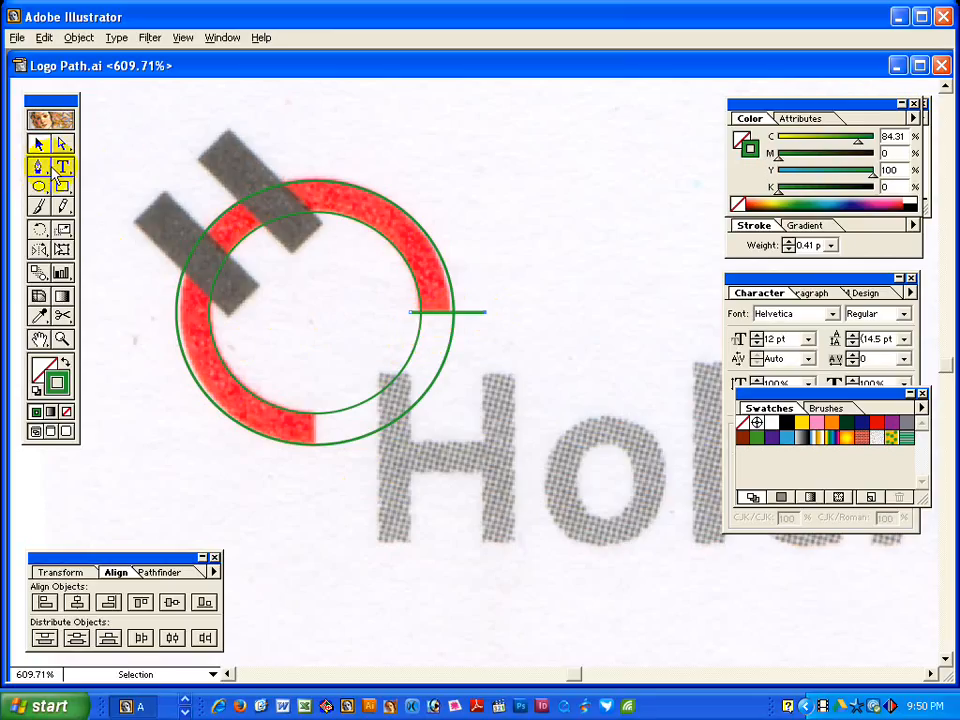
click(38, 166)
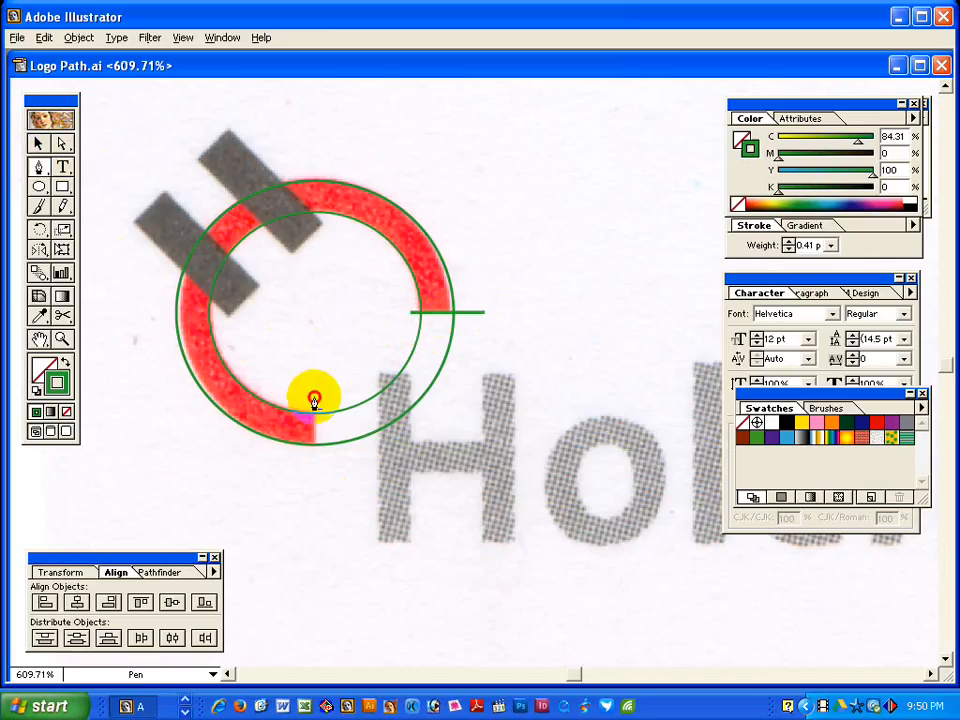
drag(314, 400, 314, 477)
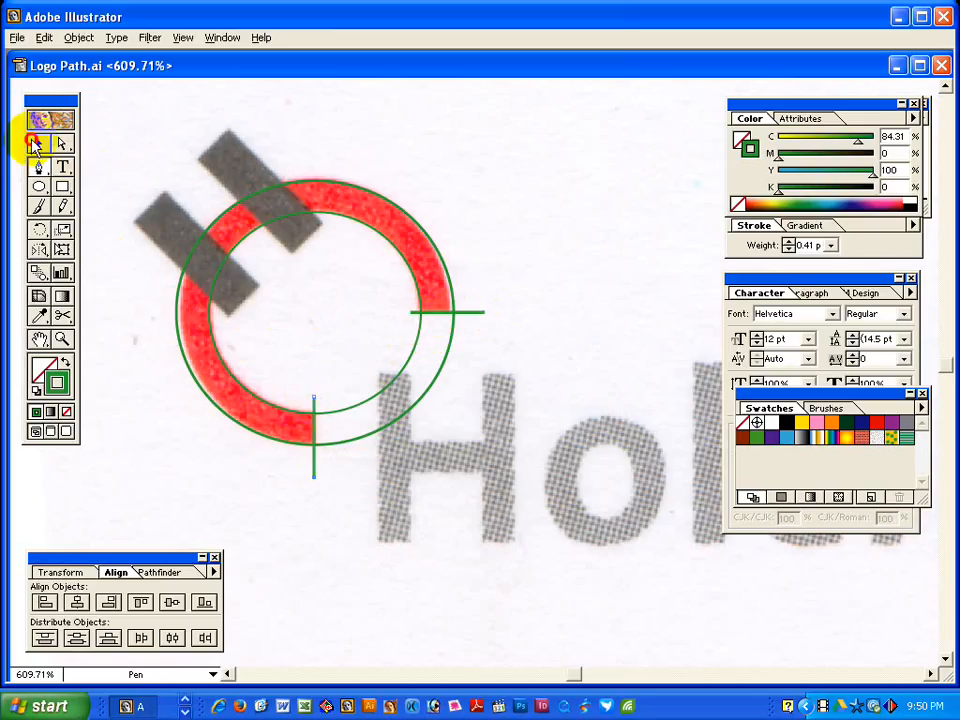
click(35, 143)
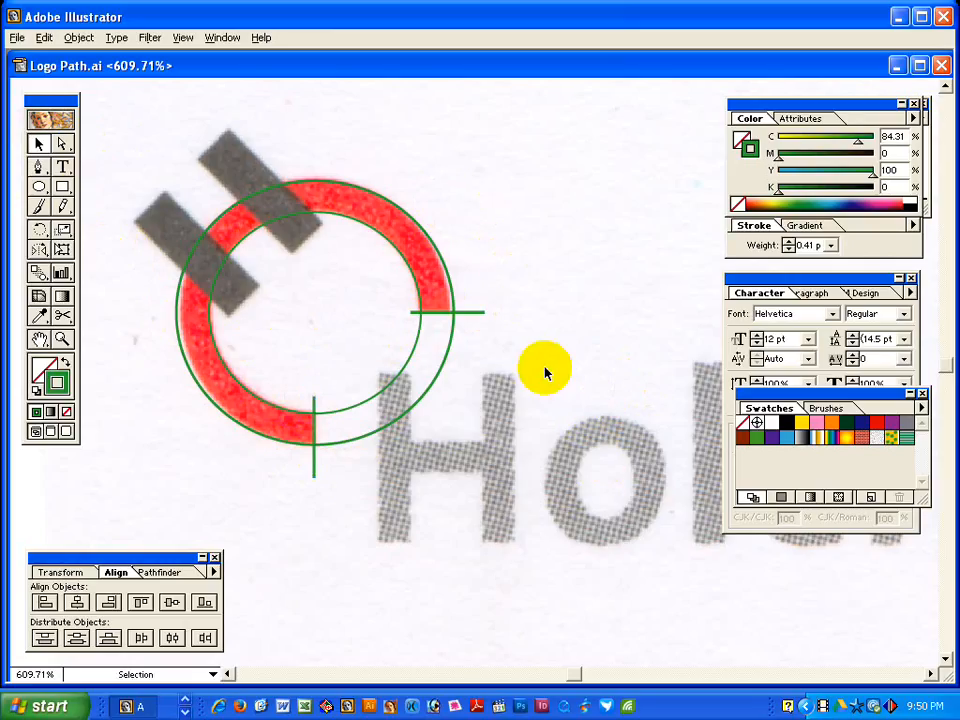
Divide the circles along the two lines with Pathfinder and delete the inner disc and the lower-right quarter of the ring.
drag(512, 268, 280, 439)
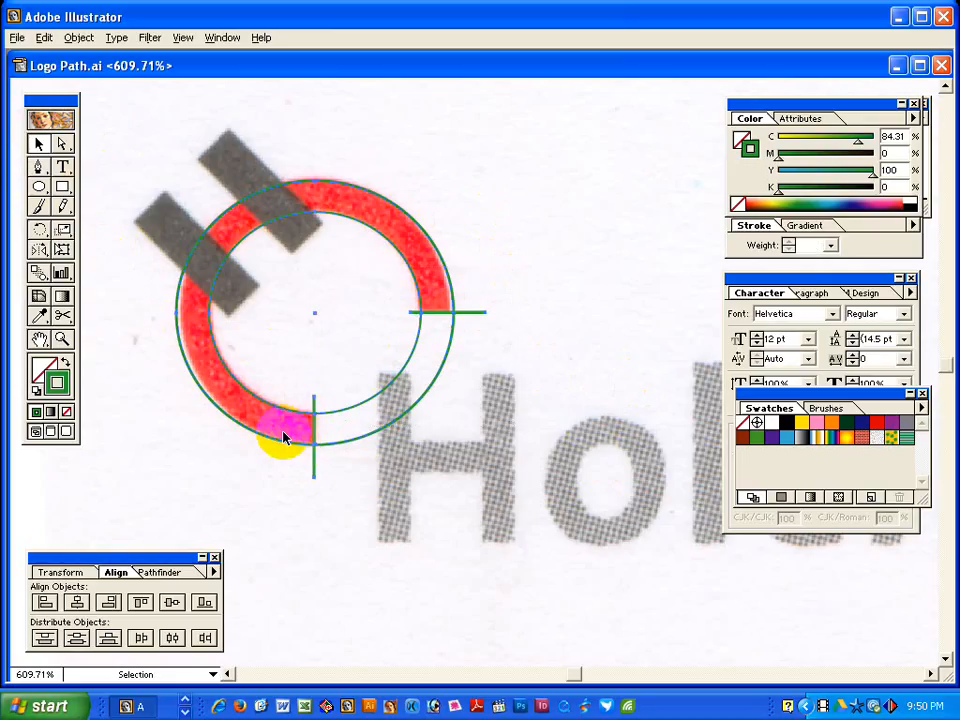
click(140, 574)
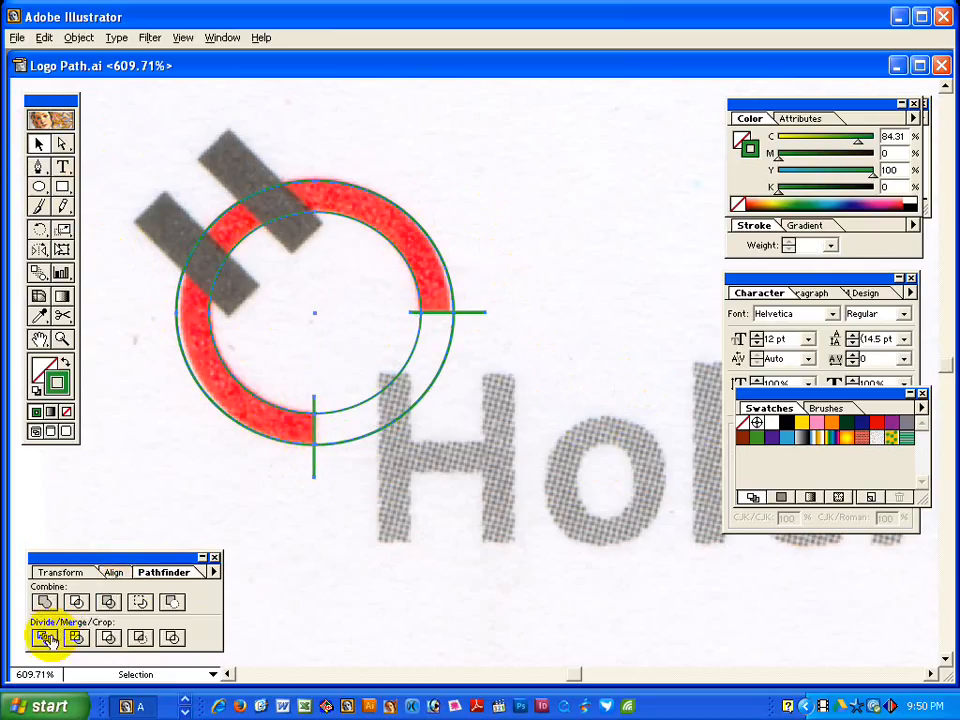
click(42, 638)
click(62, 143)
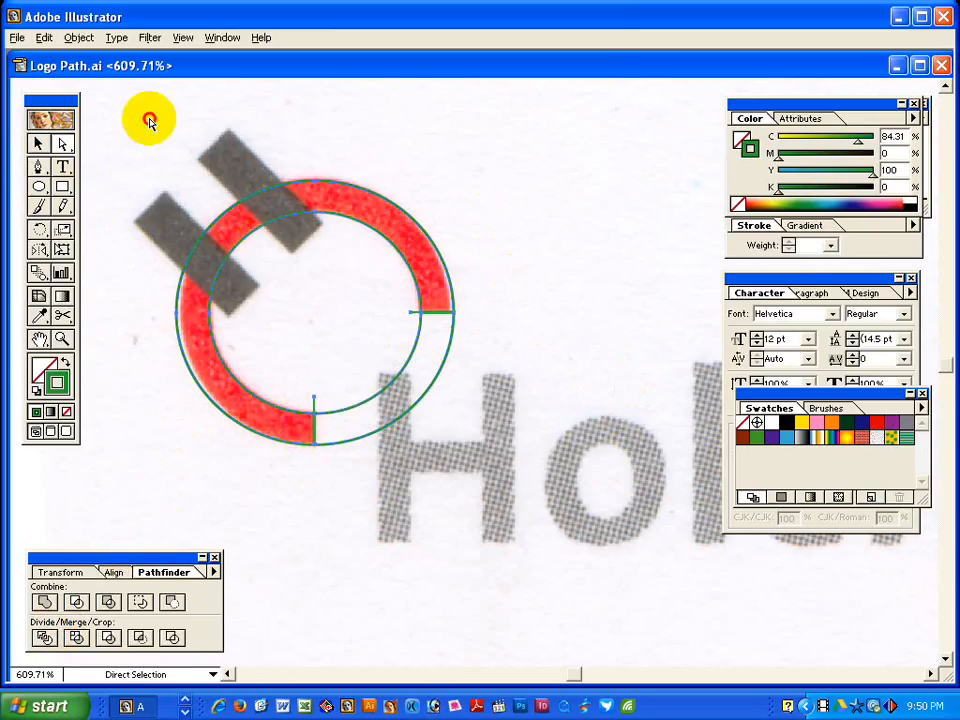
drag(439, 407, 381, 368)
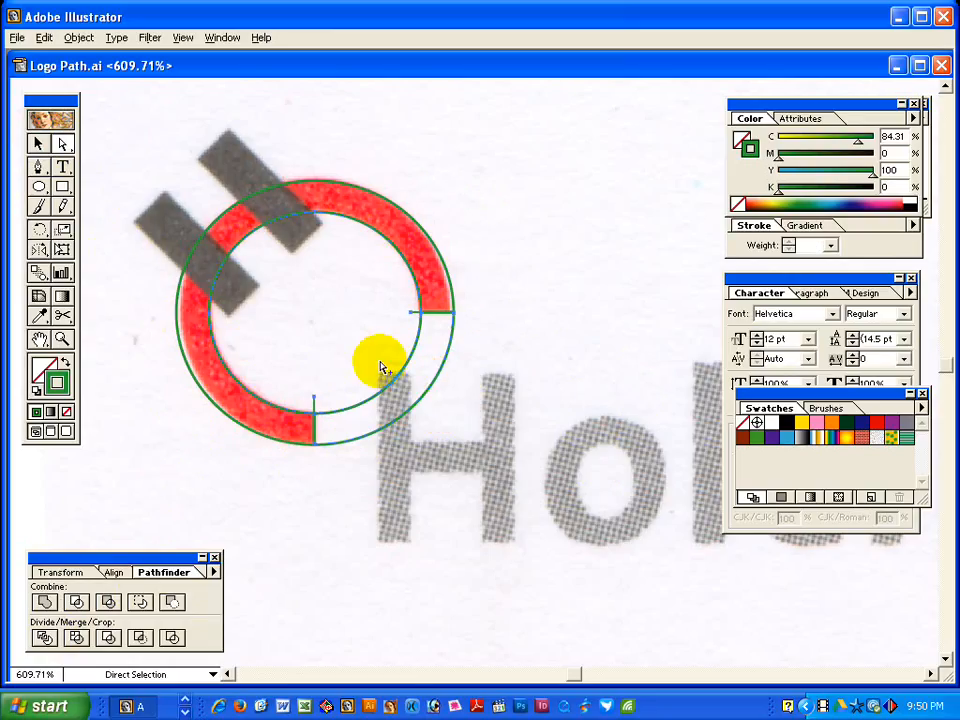
key(Delete)
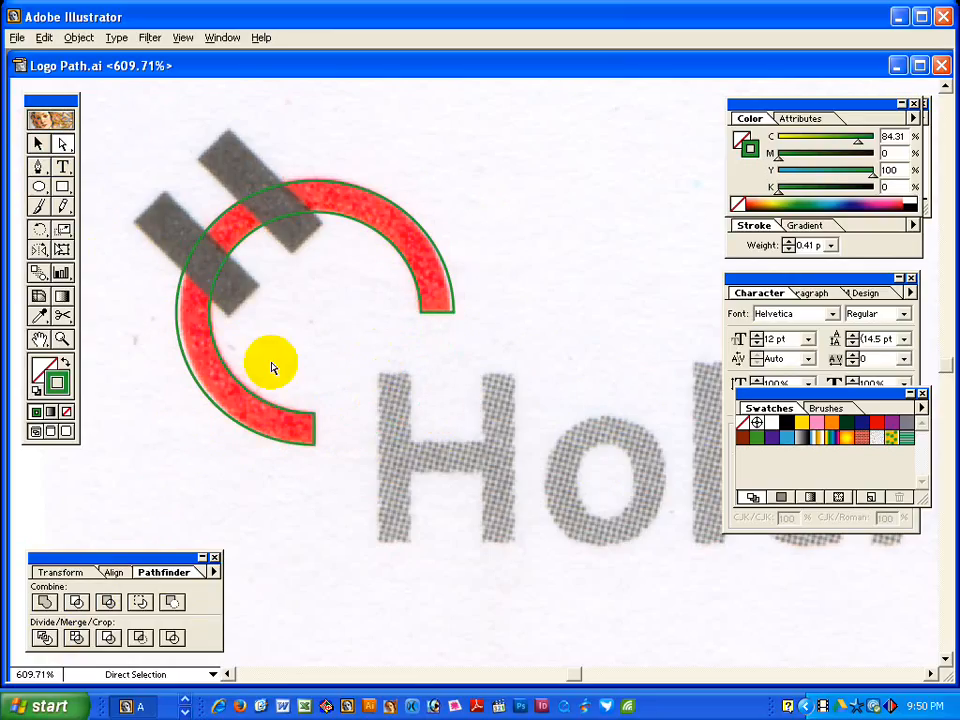
Draw a diagonal line along the upper grey bar with a 7 pt stroke and place a copy over the lower grey bar.
click(40, 166)
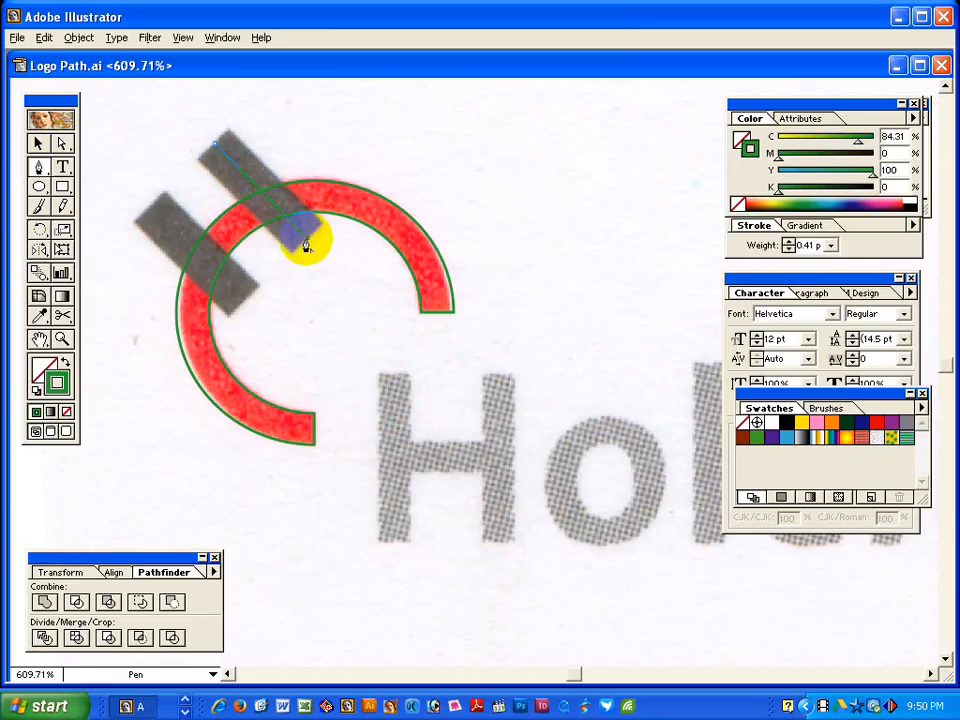
click(36, 142)
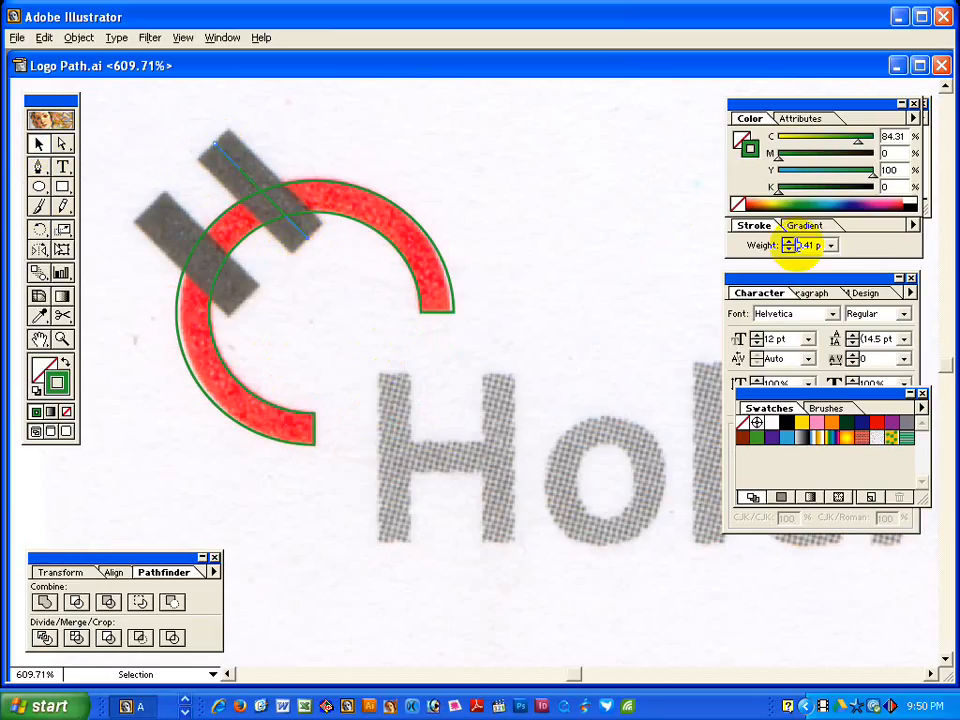
drag(814, 245, 743, 233)
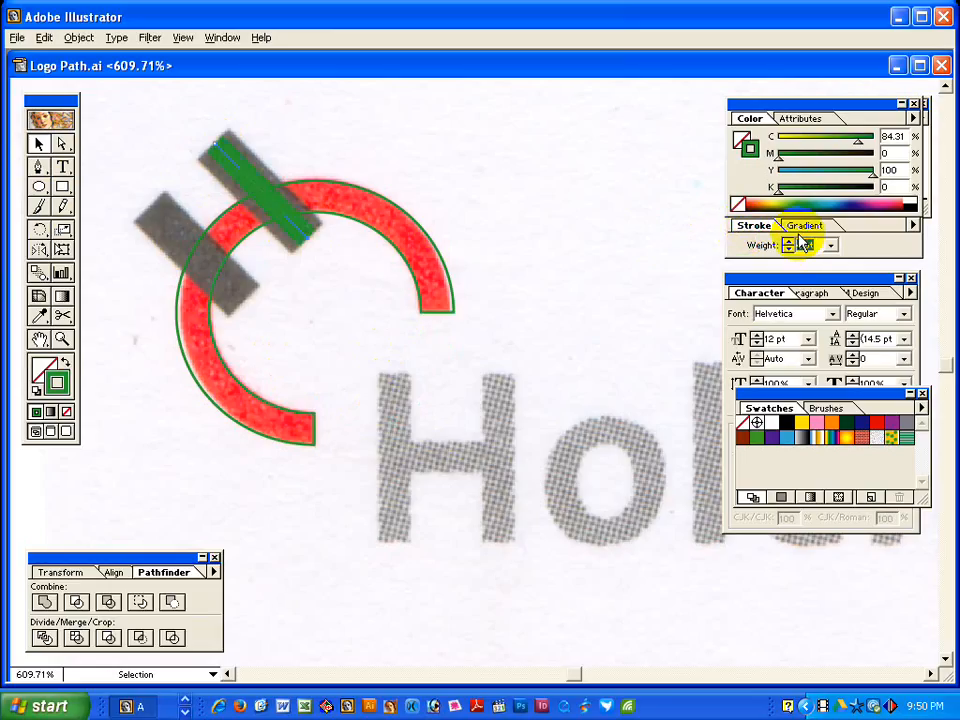
drag(800, 243, 850, 251)
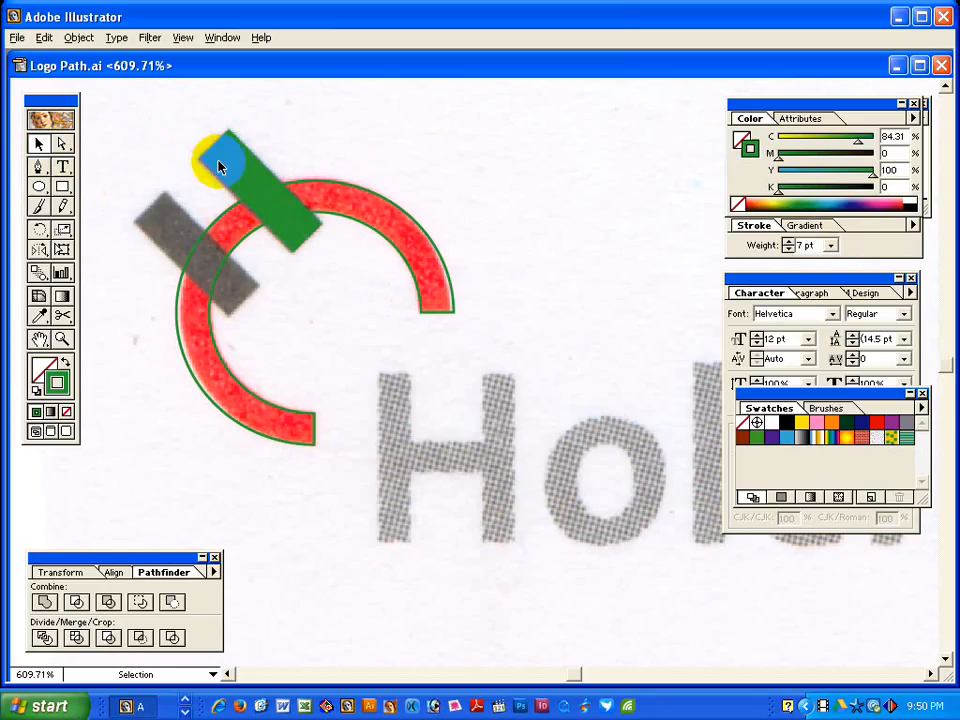
drag(230, 163, 160, 219)
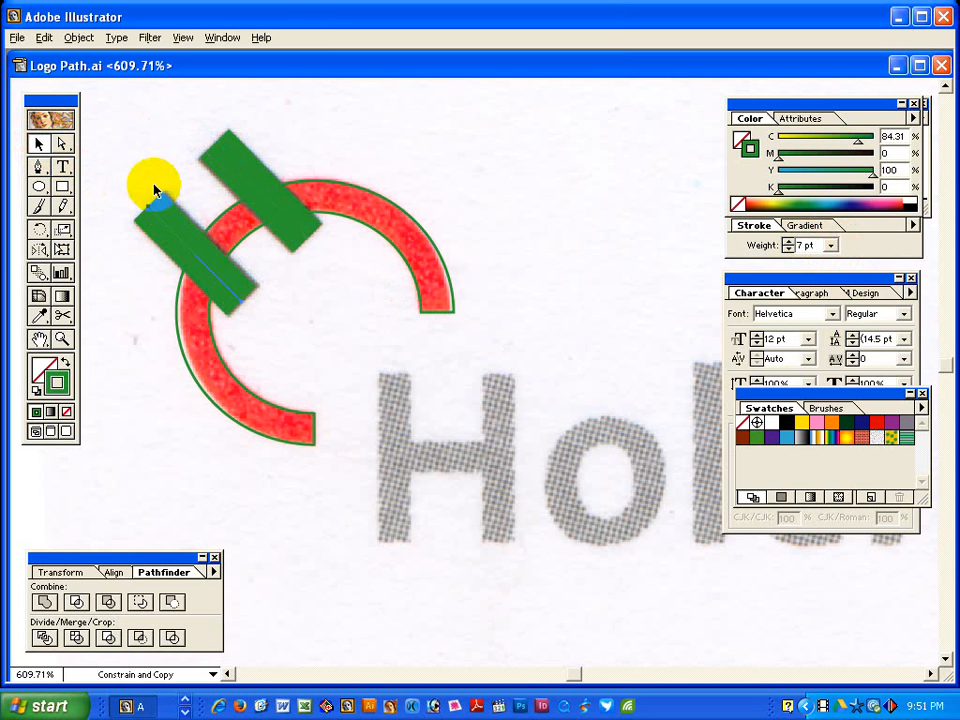
Add the text Holcim just below the scanned wordmark.
ctrl+alt+click(389, 345)
ctrl+alt+click(393, 348)
drag(512, 323, 195, 235)
ctrl+alt+click(422, 346)
drag(498, 372, 430, 302)
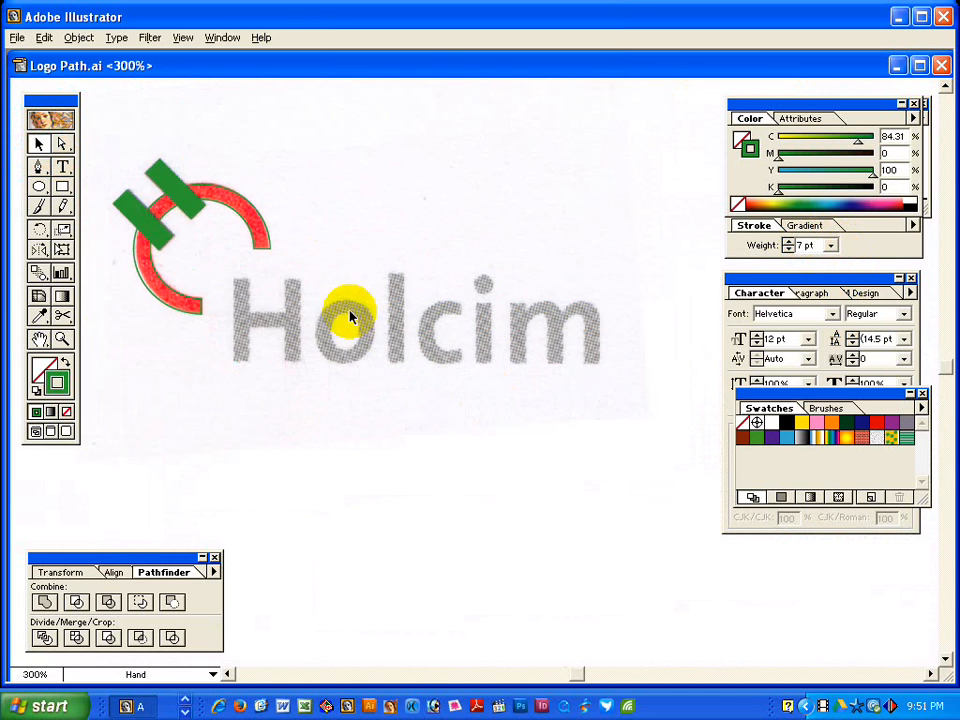
click(62, 166)
click(268, 422)
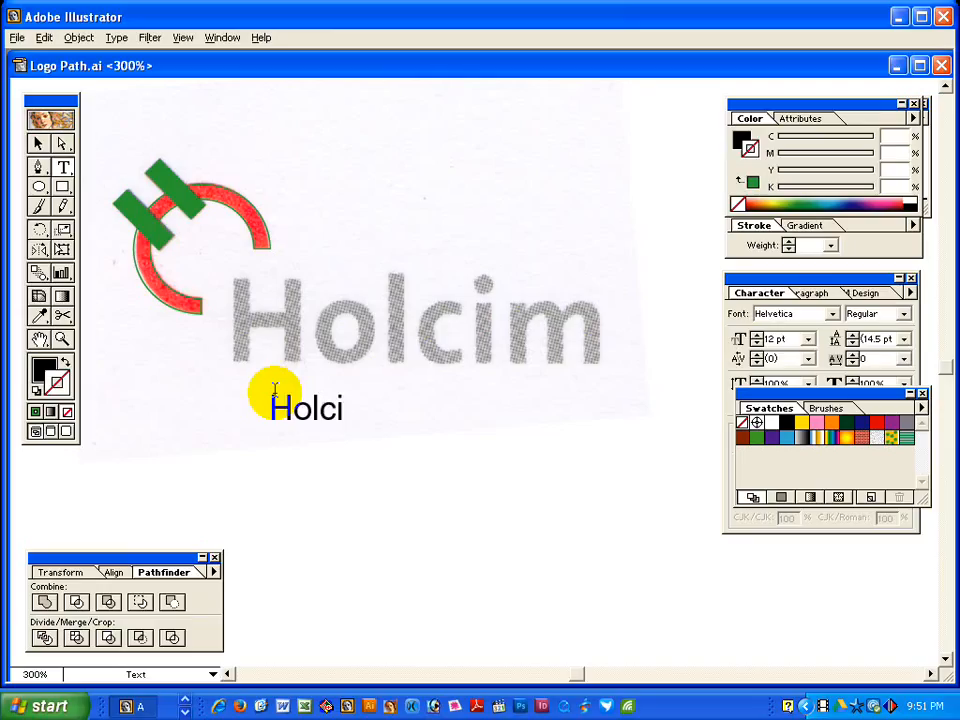
Enlarge the Holcim text to 36 pt and set its Helvetica style to Bold.
double_click(276, 400)
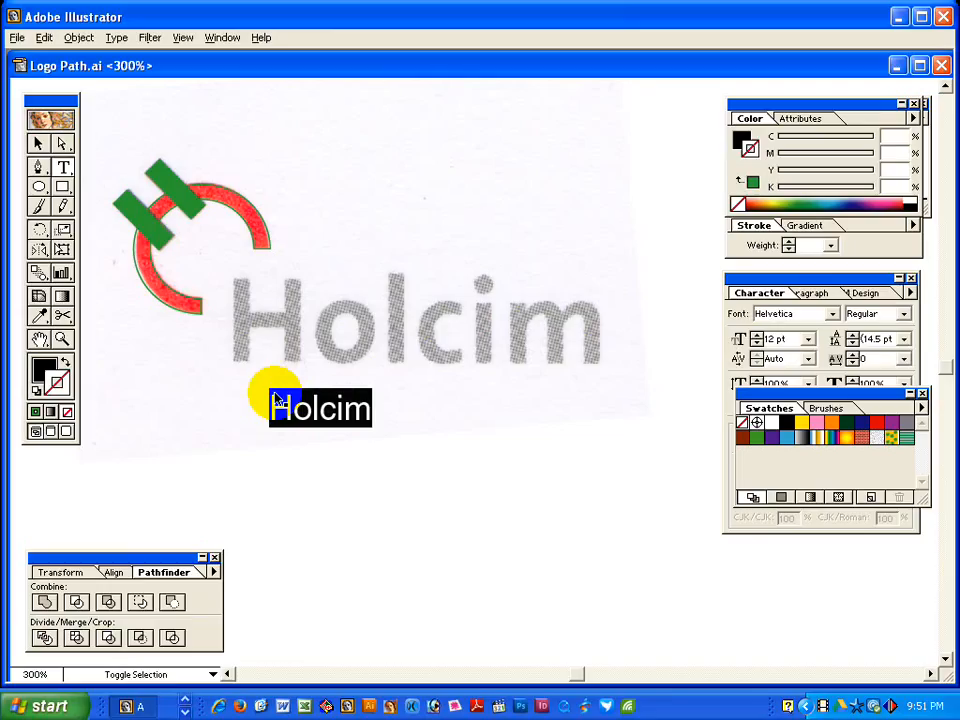
key(ctrl+shift+period)
key(ctrl+shift+period)
key(ctrl+shift+period)
key(ctrl+shift+period)
key(ctrl+shift+period)
key(ctrl+shift+period)
key(ctrl+shift+period)
key(ctrl+shift+period)
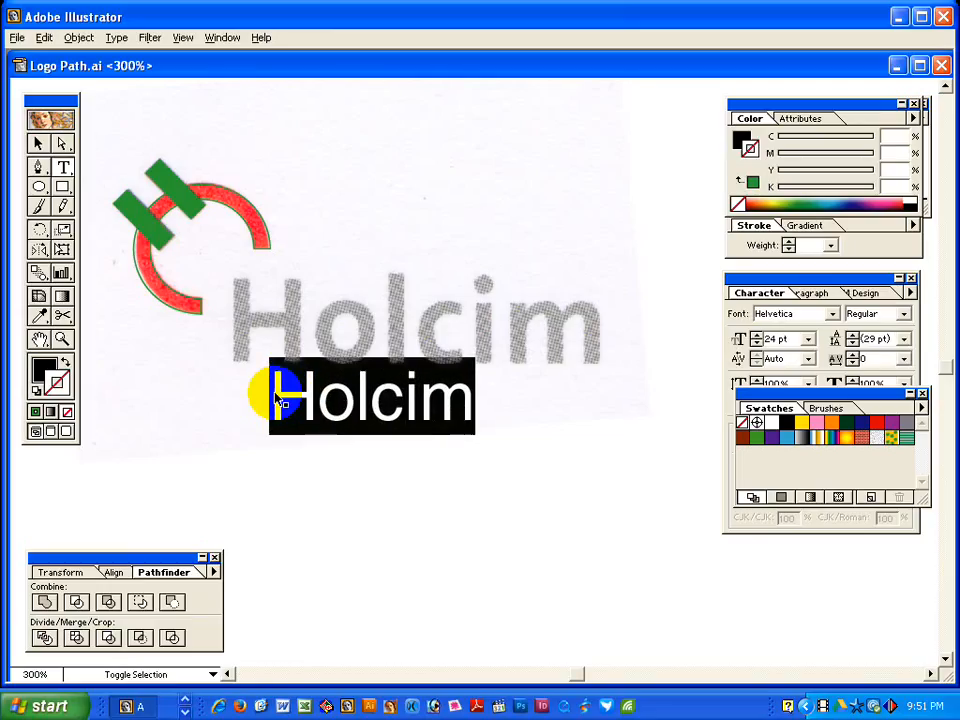
key(ctrl+shift+period)
key(ctrl+shift+period)
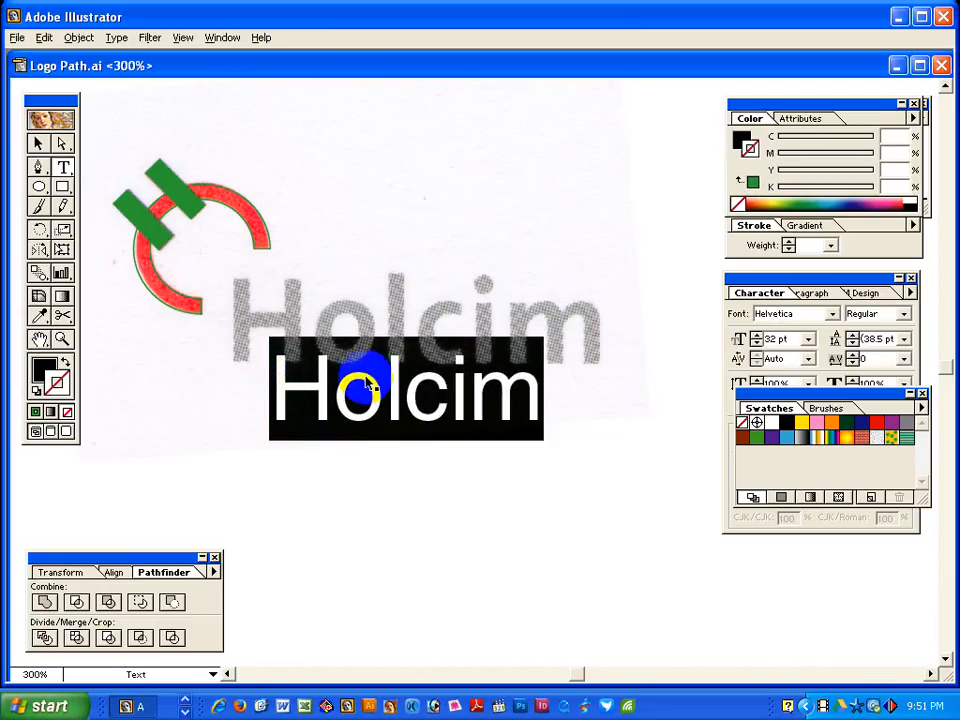
key(ctrl+shift+period)
key(ctrl+shift+period)
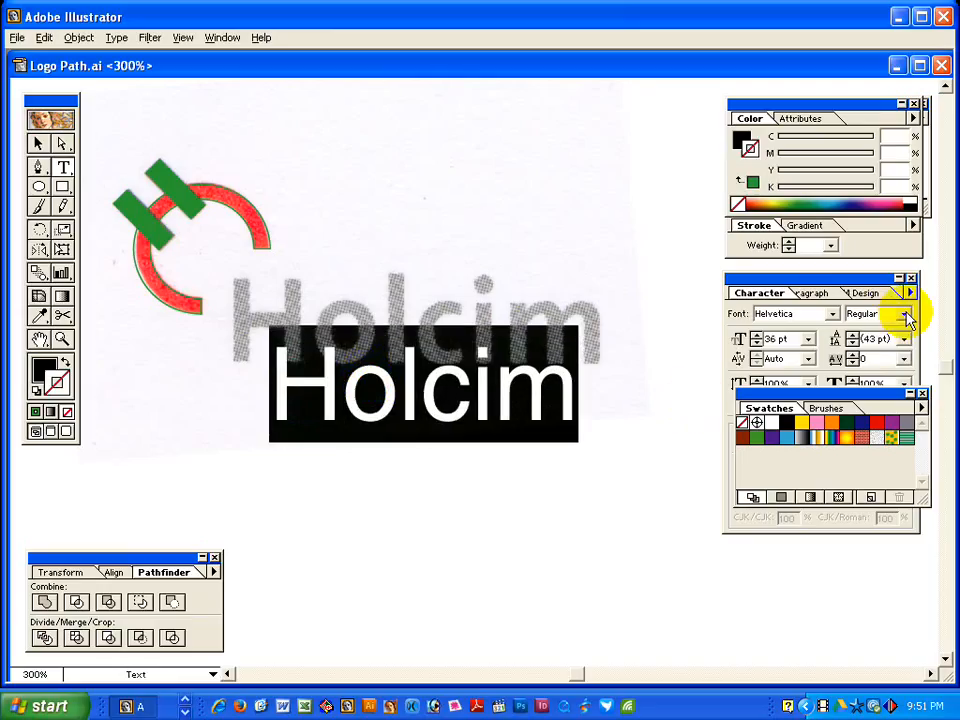
click(897, 313)
click(856, 357)
Move the Holcim text over the scanned wordmark and stretch it with Free Transform to match the scan's width and height.
click(38, 143)
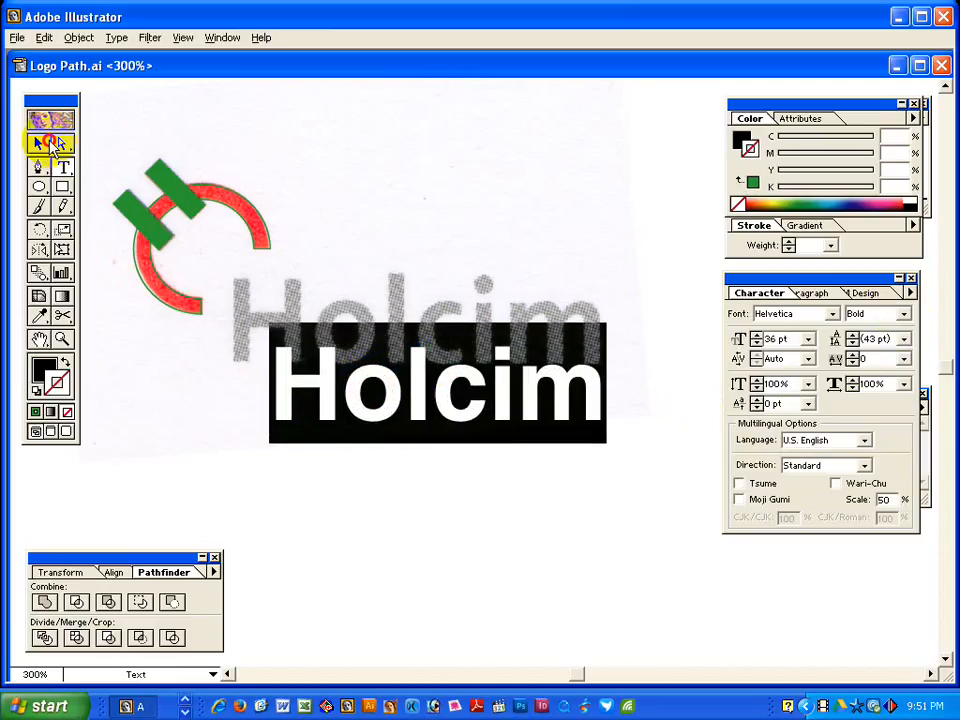
click(325, 403)
drag(325, 403, 282, 336)
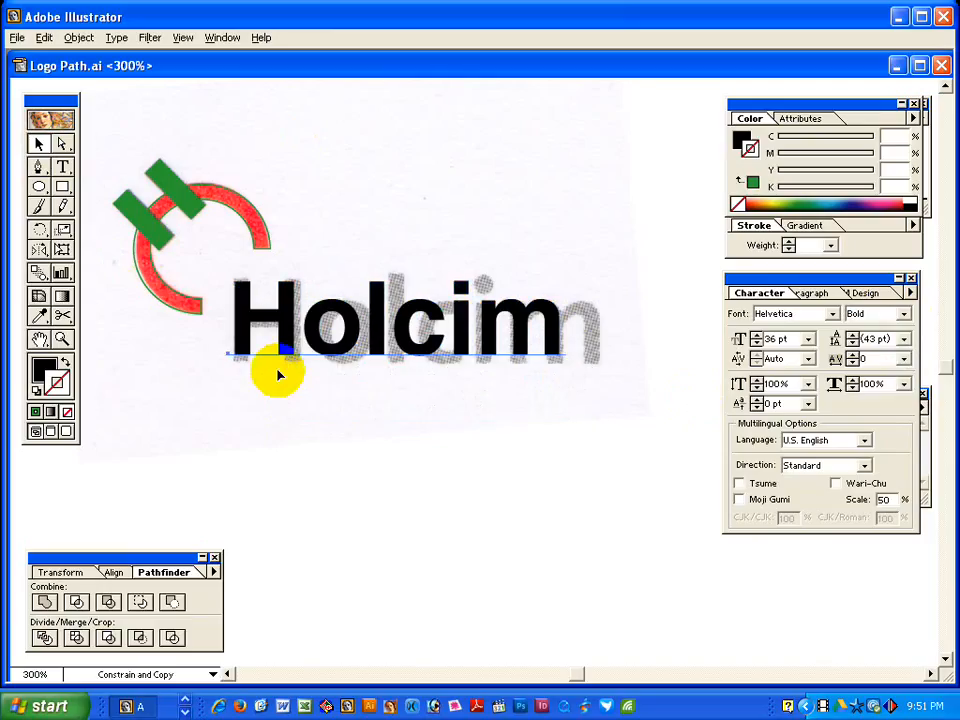
key(e)
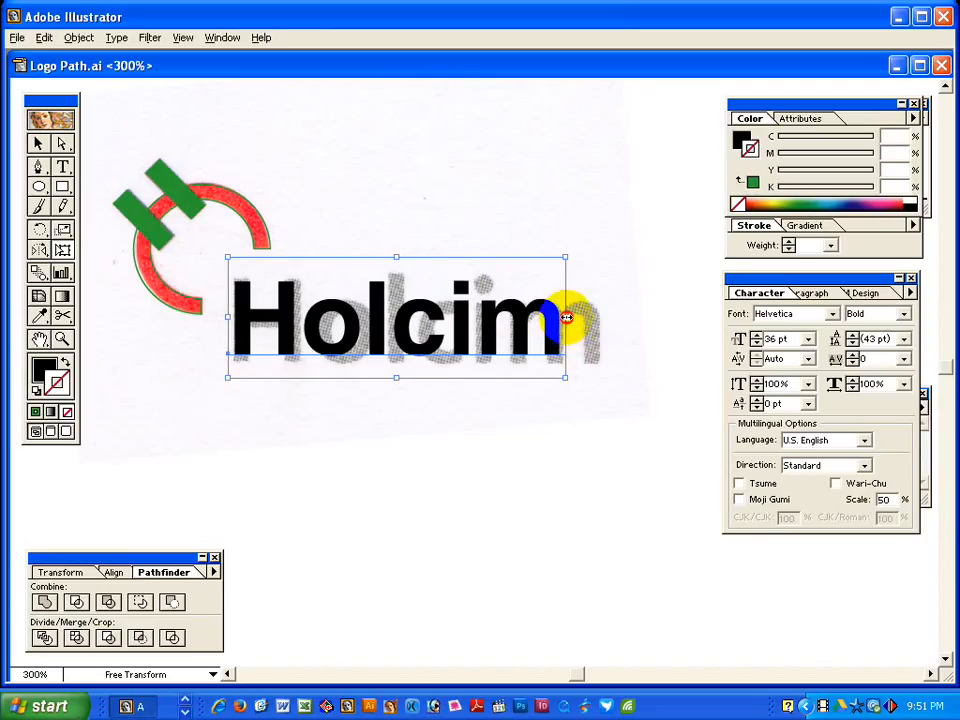
drag(566, 317, 606, 318)
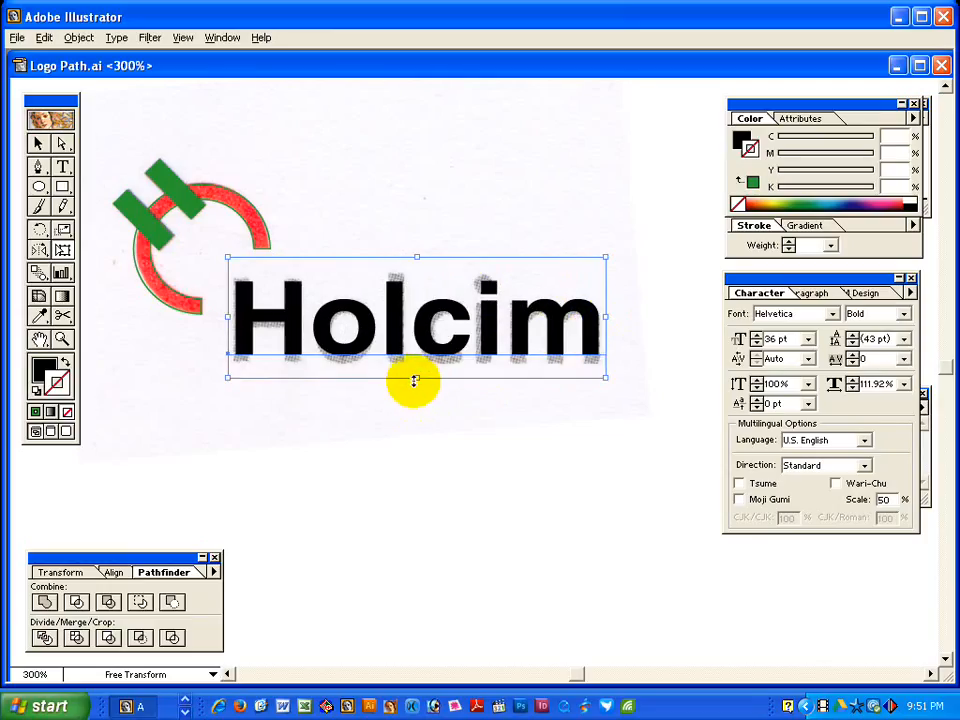
drag(419, 377, 418, 388)
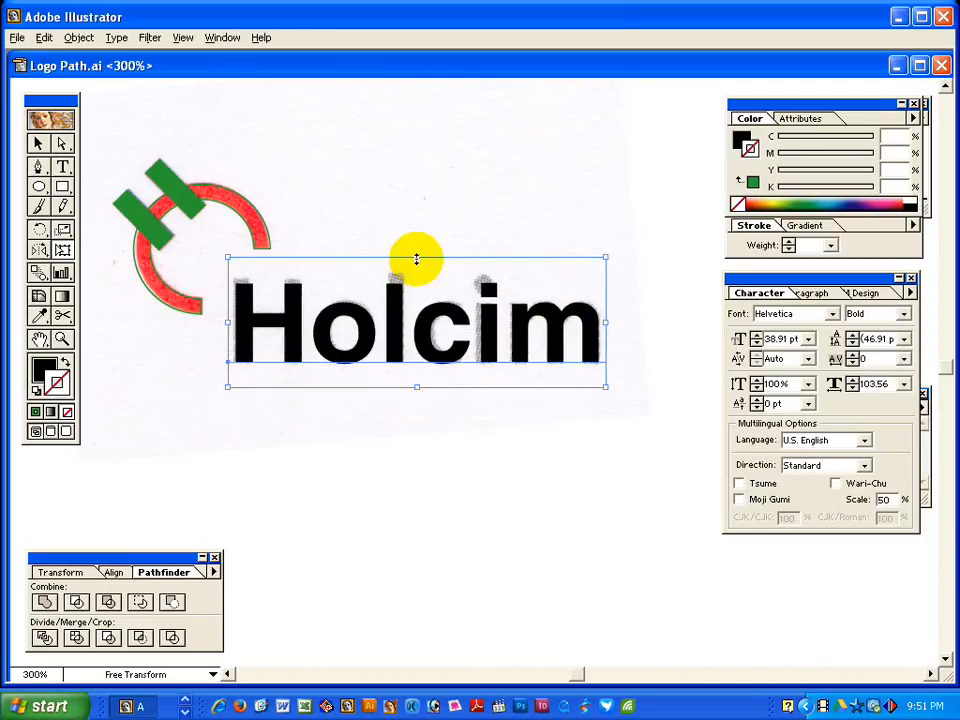
drag(418, 250, 418, 250)
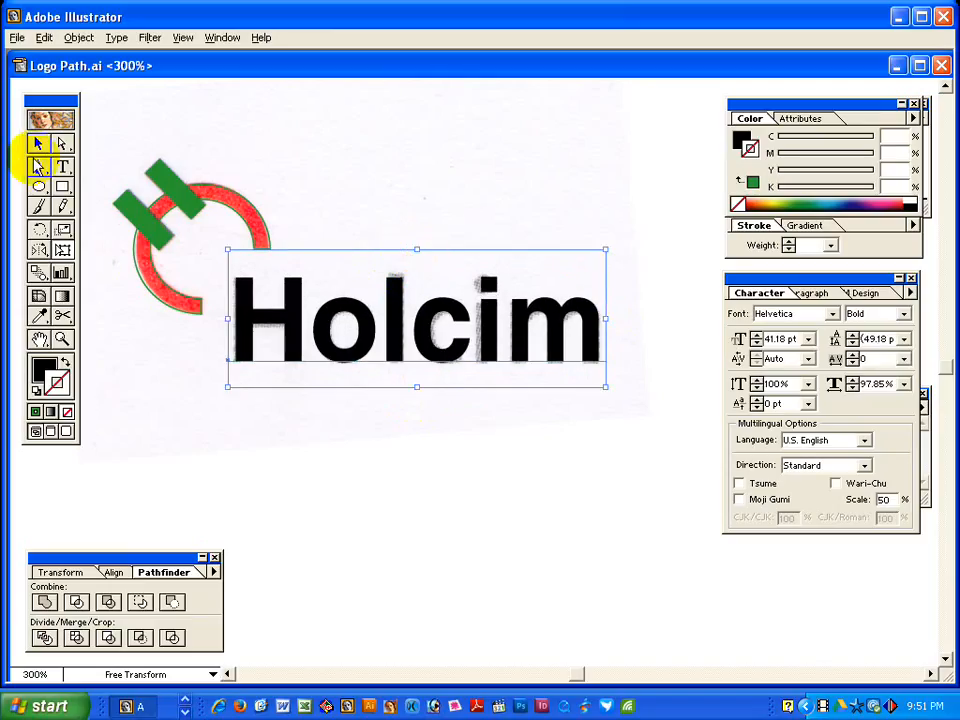
ctrl+click(186, 142)
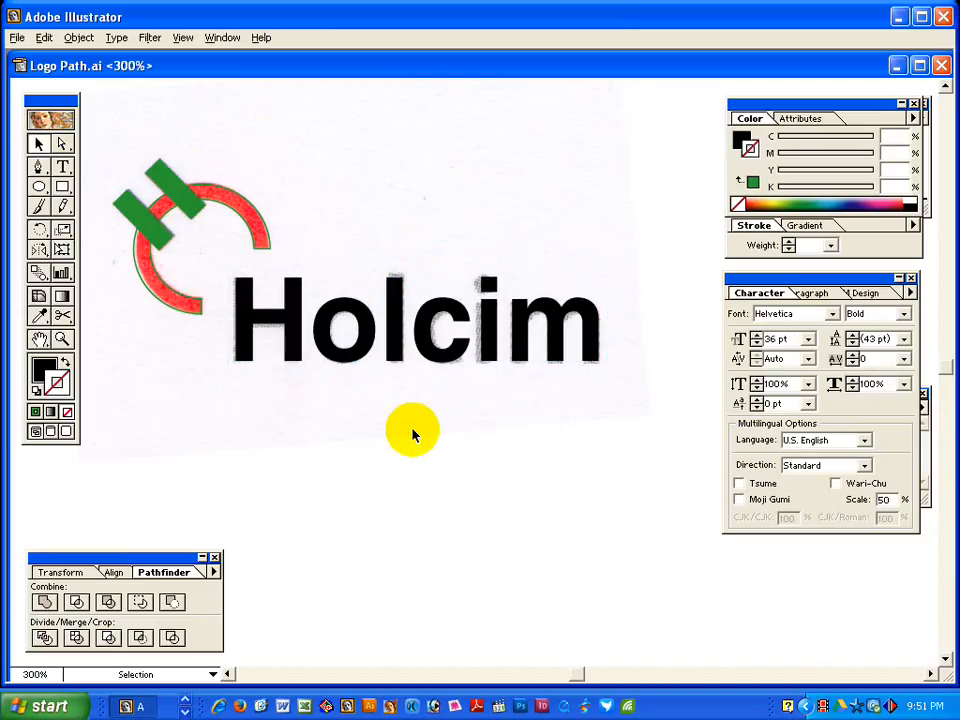
Convert the fitted Holcim text to outlines.
ctrl+alt+click(492, 420)
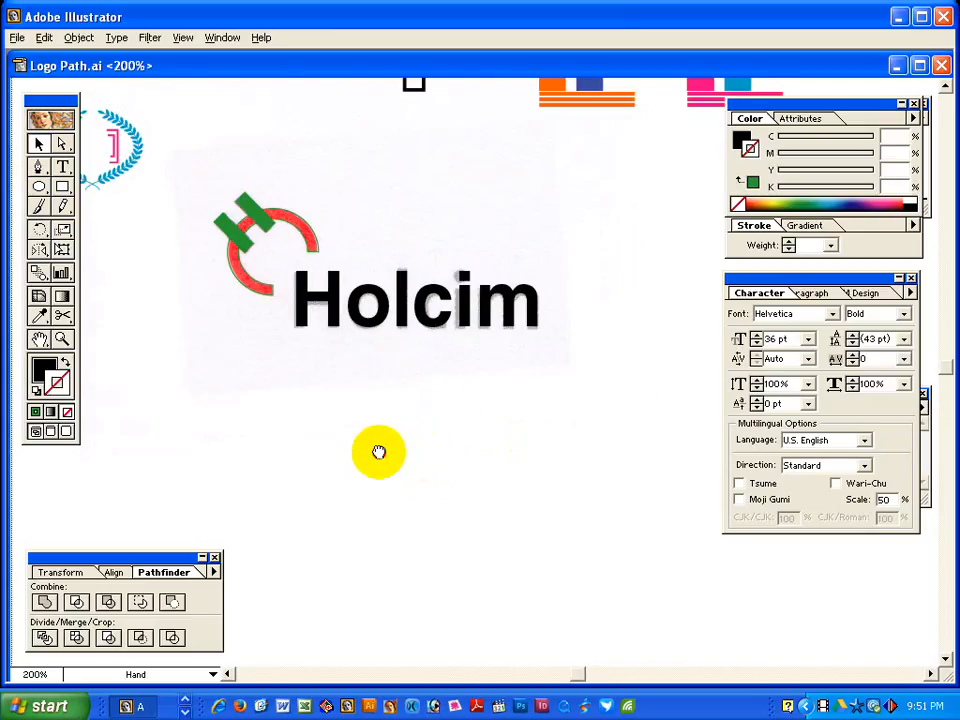
drag(379, 452, 334, 471)
click(410, 332)
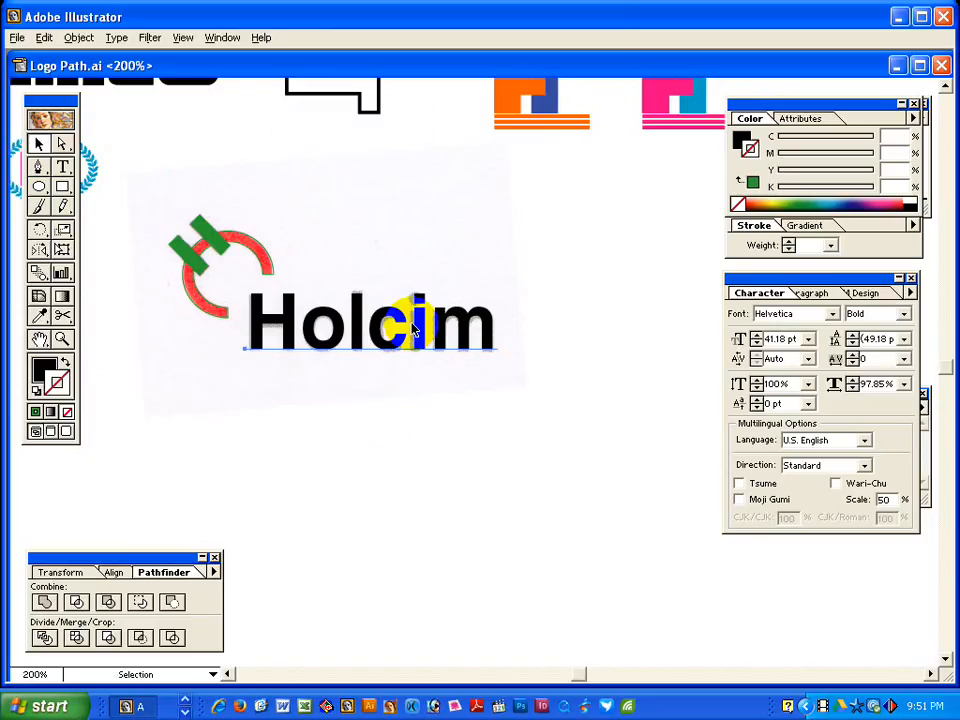
shift+click(413, 330)
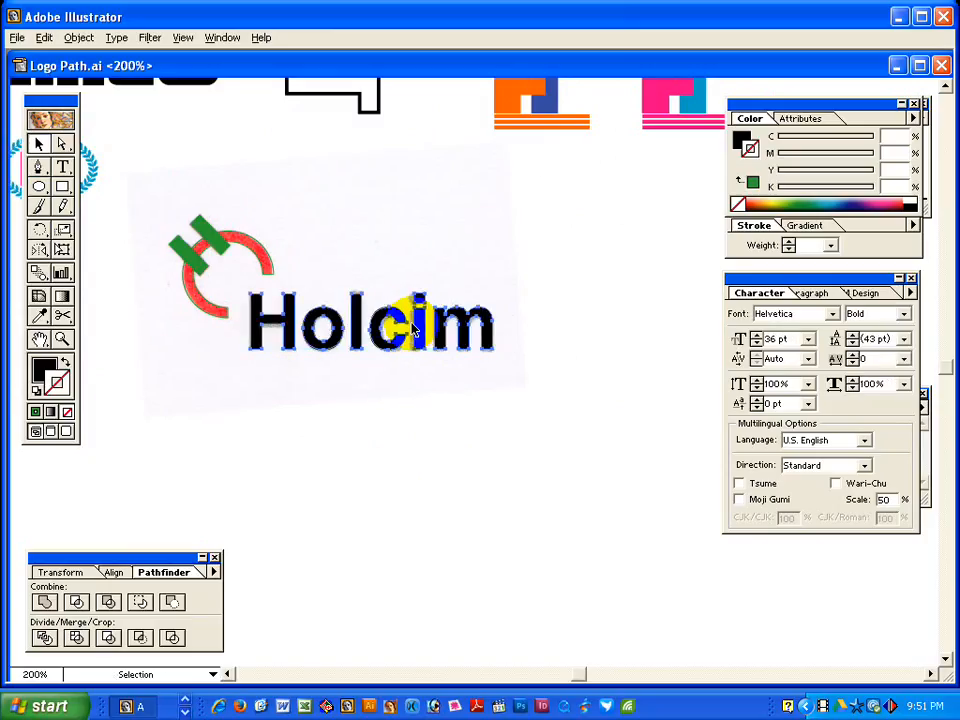
Delete the square dot of the letter i and draw a black circle over the scanned round dot in its place.
click(498, 400)
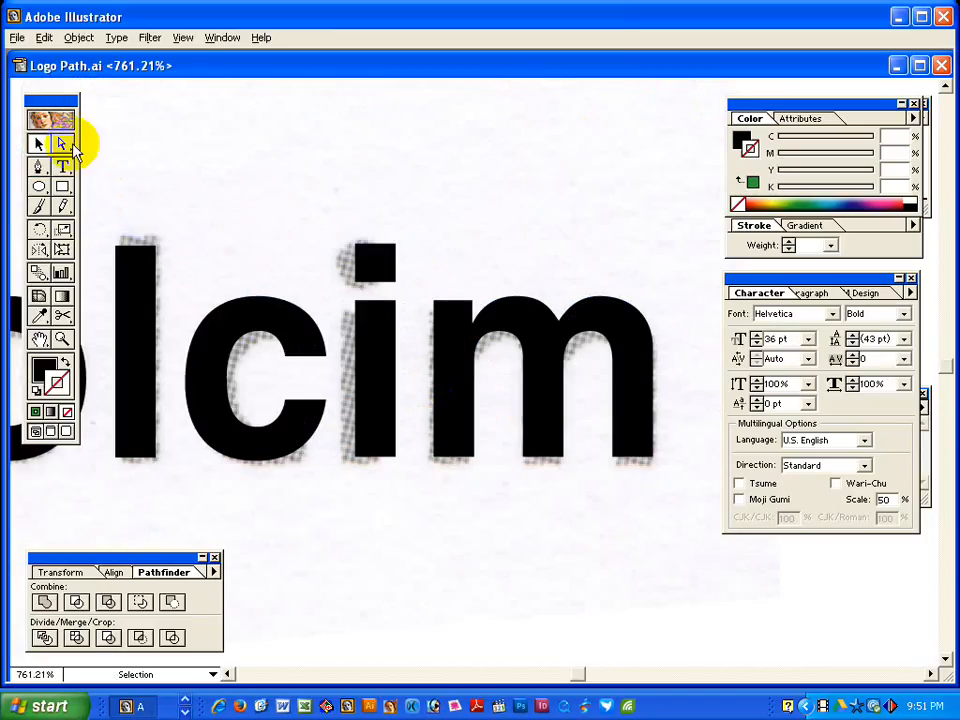
click(62, 143)
drag(341, 210, 399, 268)
key(Delete)
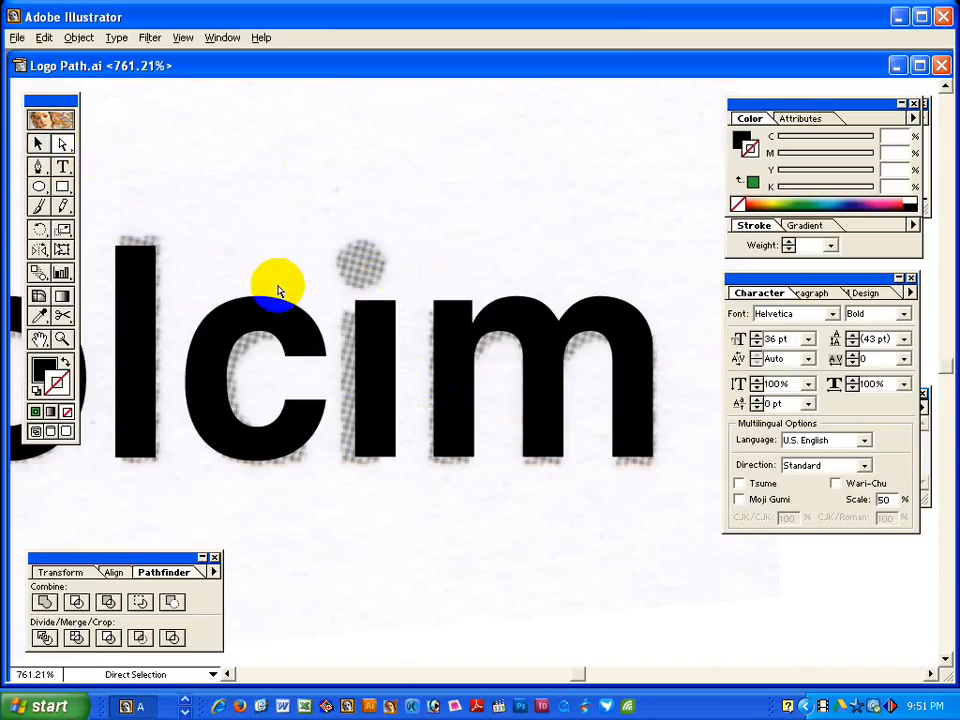
click(40, 188)
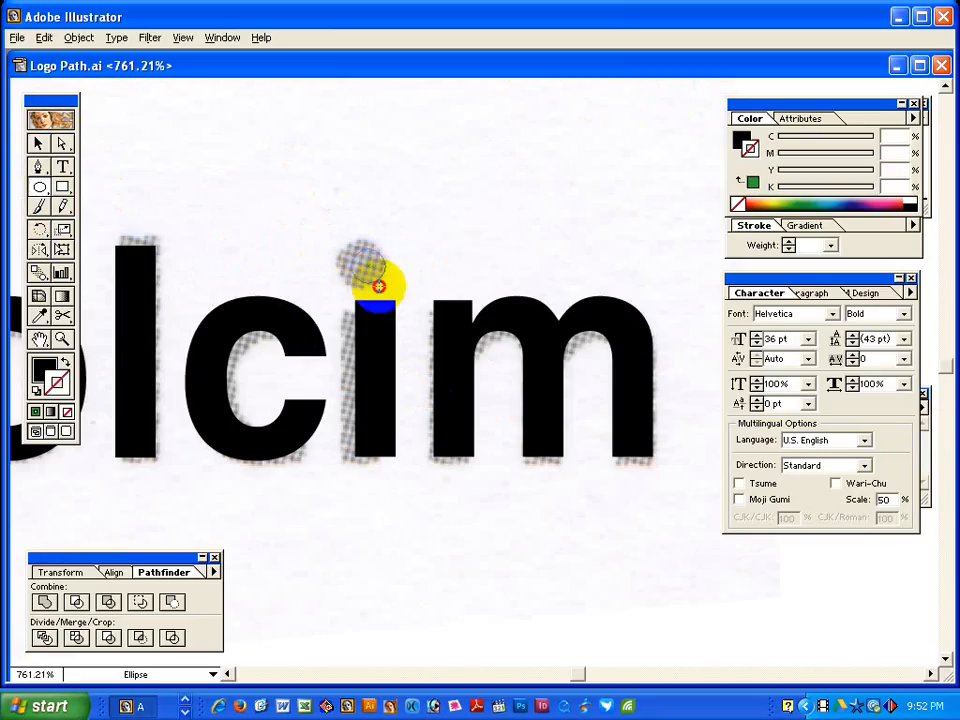
drag(378, 288, 380, 288)
click(39, 143)
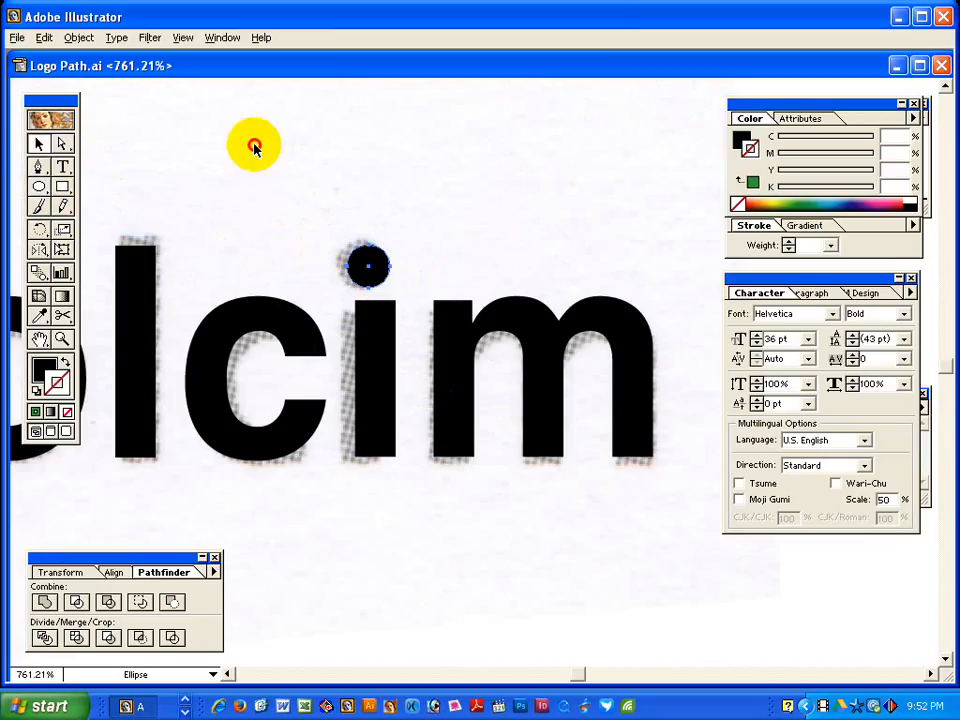
Select the outlined Holcim letters with the round dot and set their fill to 50% K.
ctrl+alt+click(453, 396)
ctrl+alt+click(453, 396)
ctrl+alt+click(453, 397)
ctrl+alt+click(453, 397)
drag(580, 287, 352, 358)
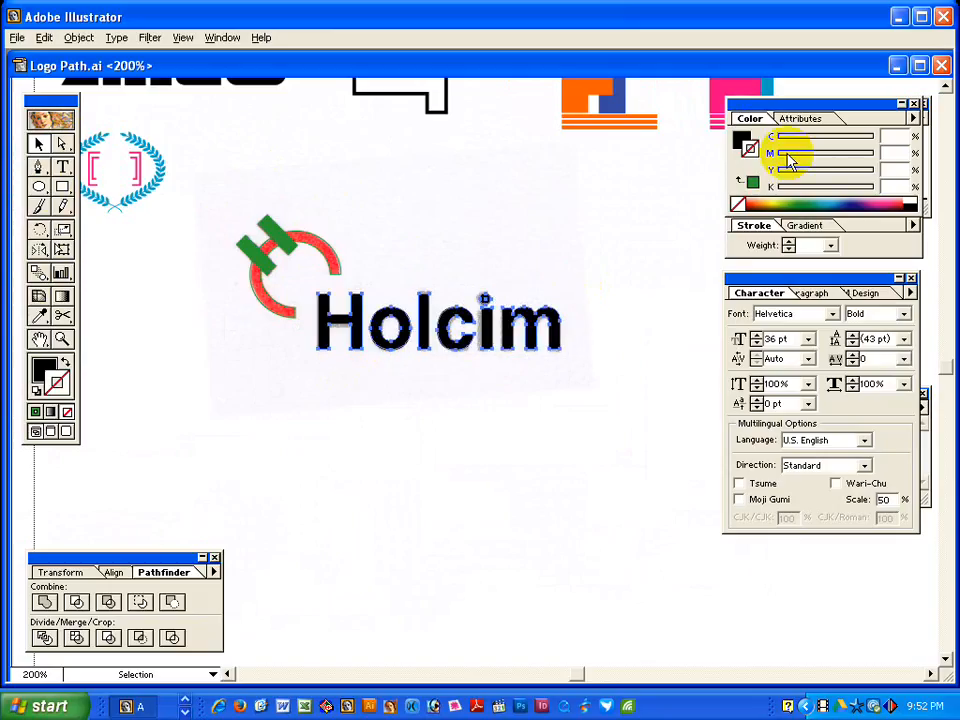
double_click(889, 187)
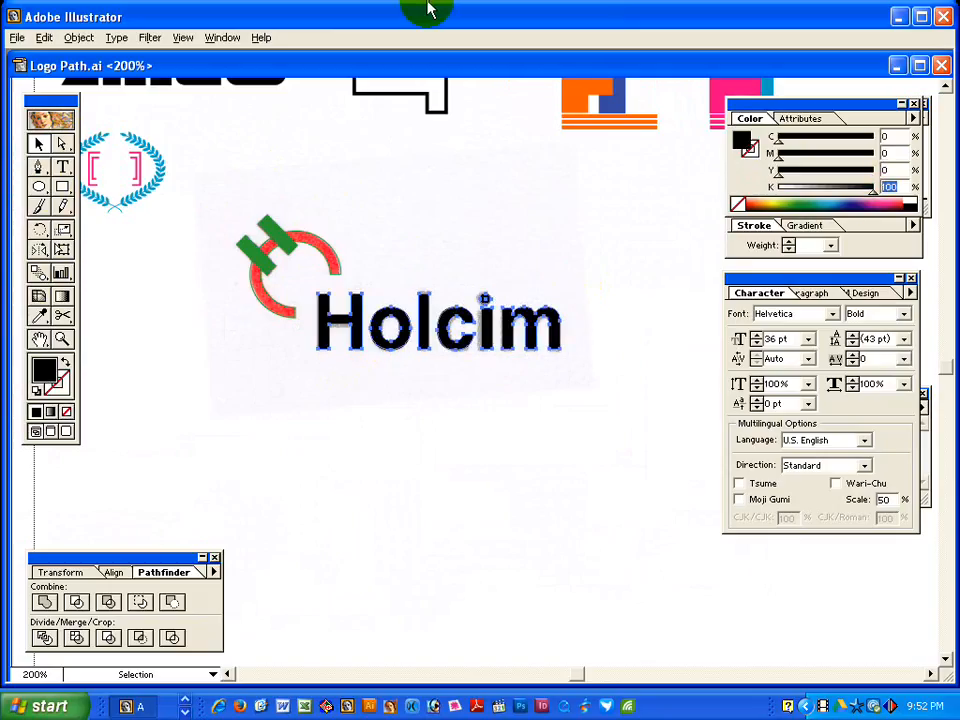
text(50)
key(Return)
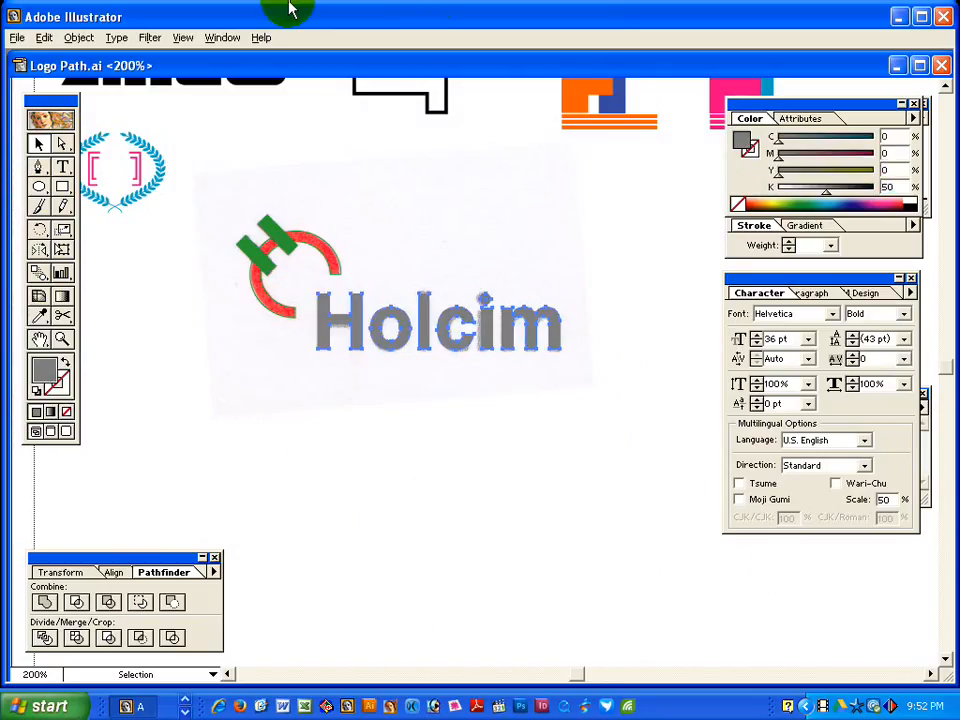
click(281, 152)
Select the traced ring, bars and wordmark together and move them off the scan to the empty area beside it.
key(ctrl+alt+space)
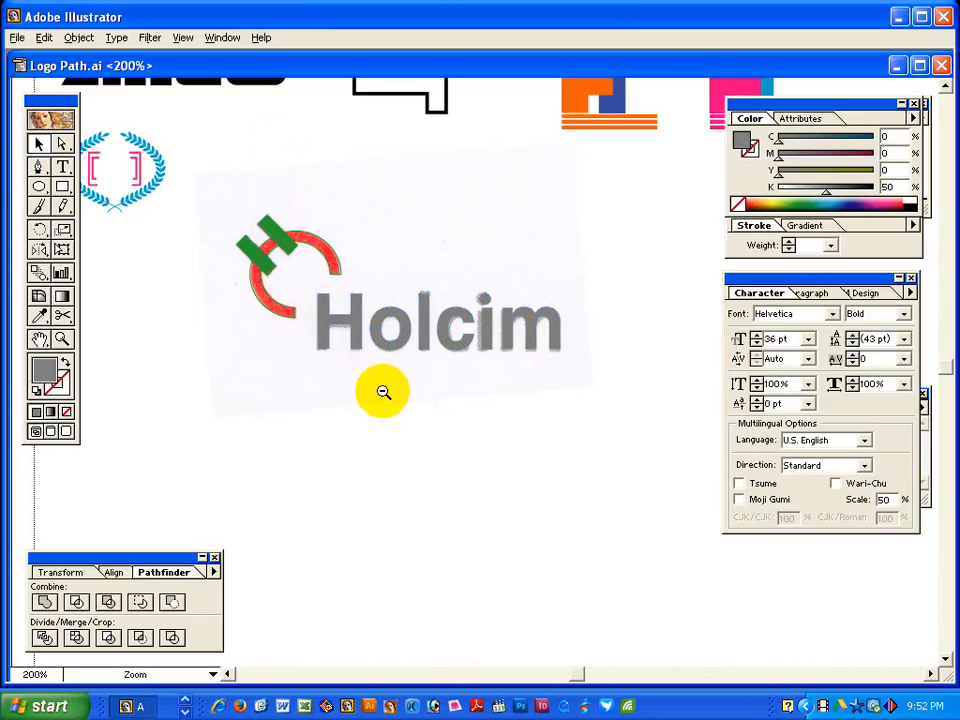
ctrl+alt+click(383, 392)
key(space)
drag(266, 362, 152, 362)
drag(205, 228, 456, 390)
key(space)
drag(372, 392, 260, 392)
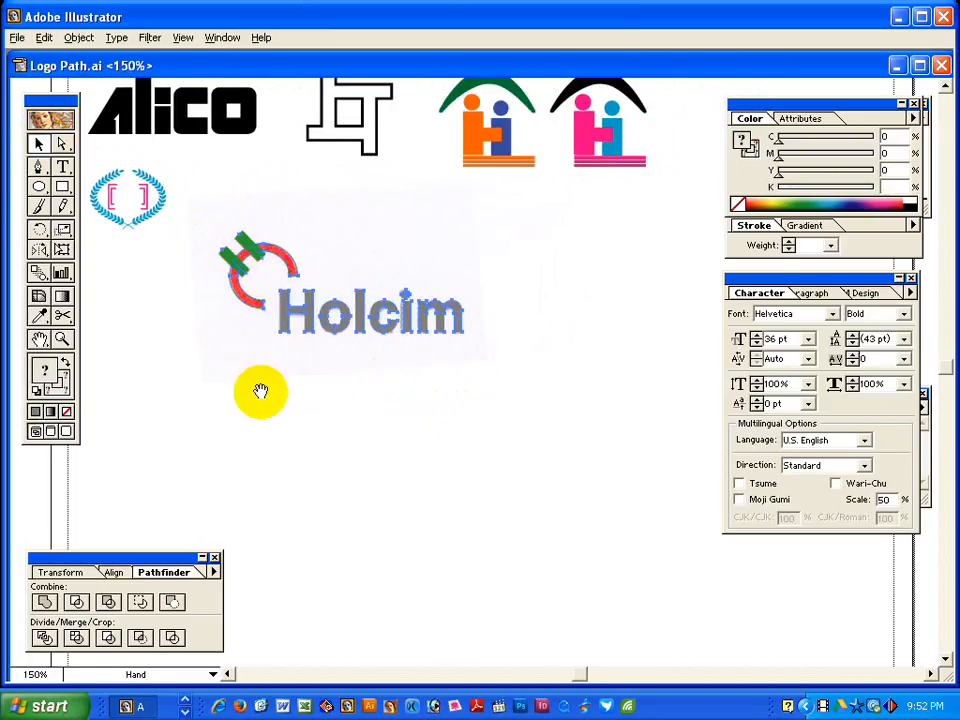
drag(225, 332, 515, 310)
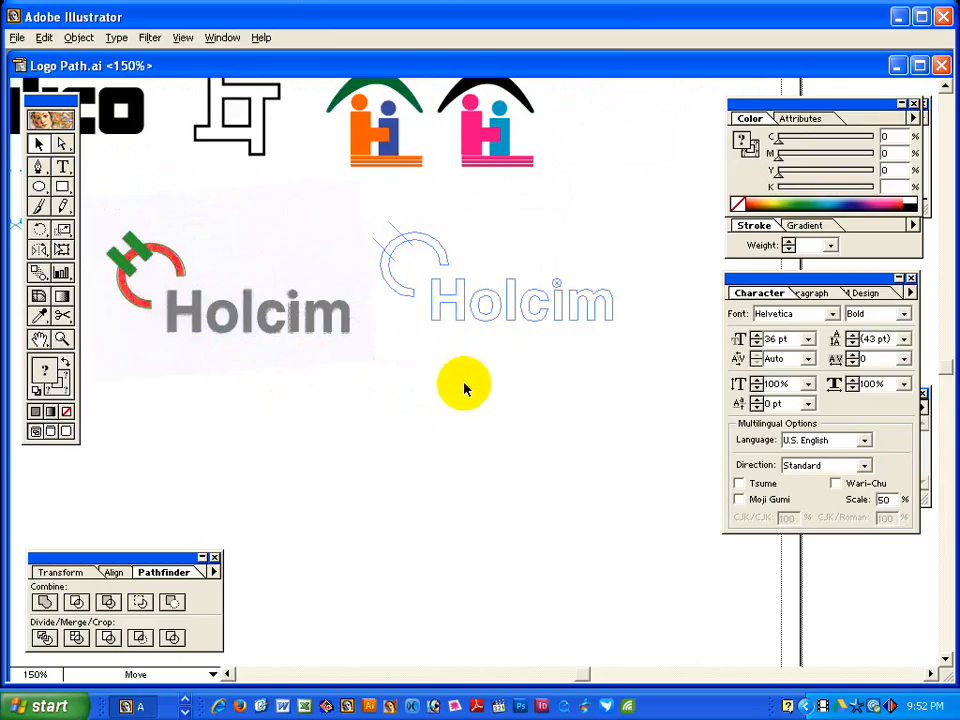
click(456, 403)
Swap the ring's stroke and fill and colour the fill red with 100% M and 100% Y.
click(62, 144)
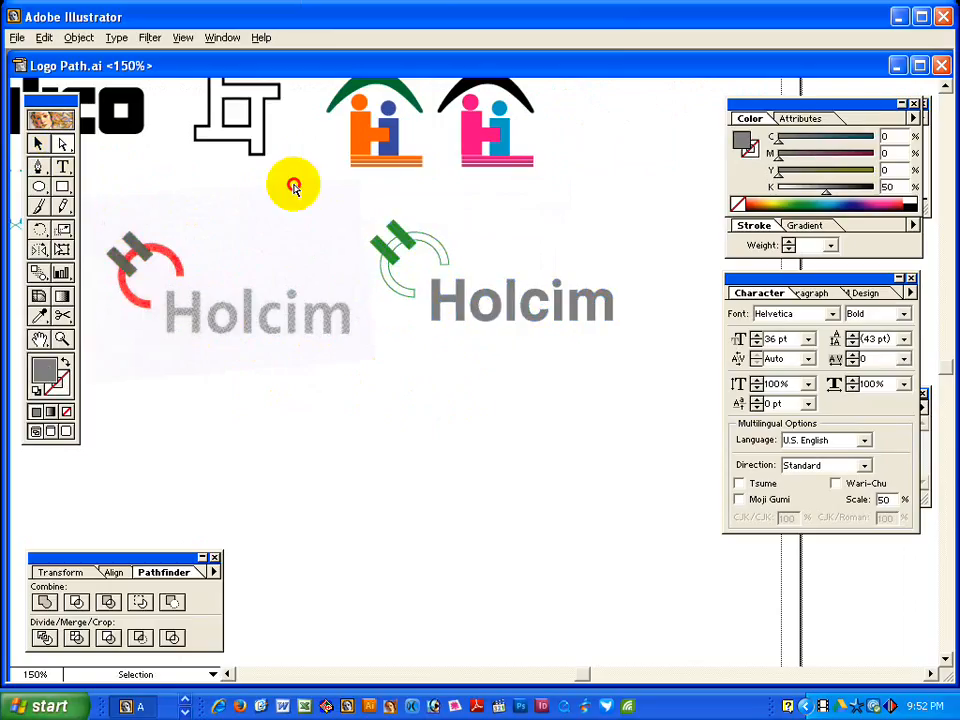
click(229, 398)
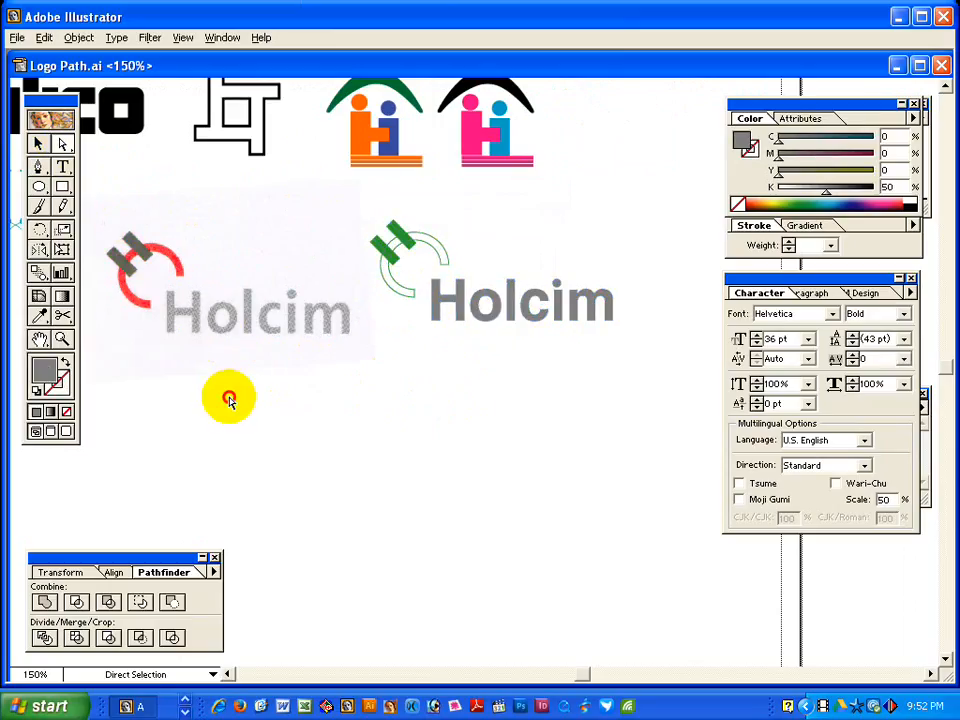
click(441, 249)
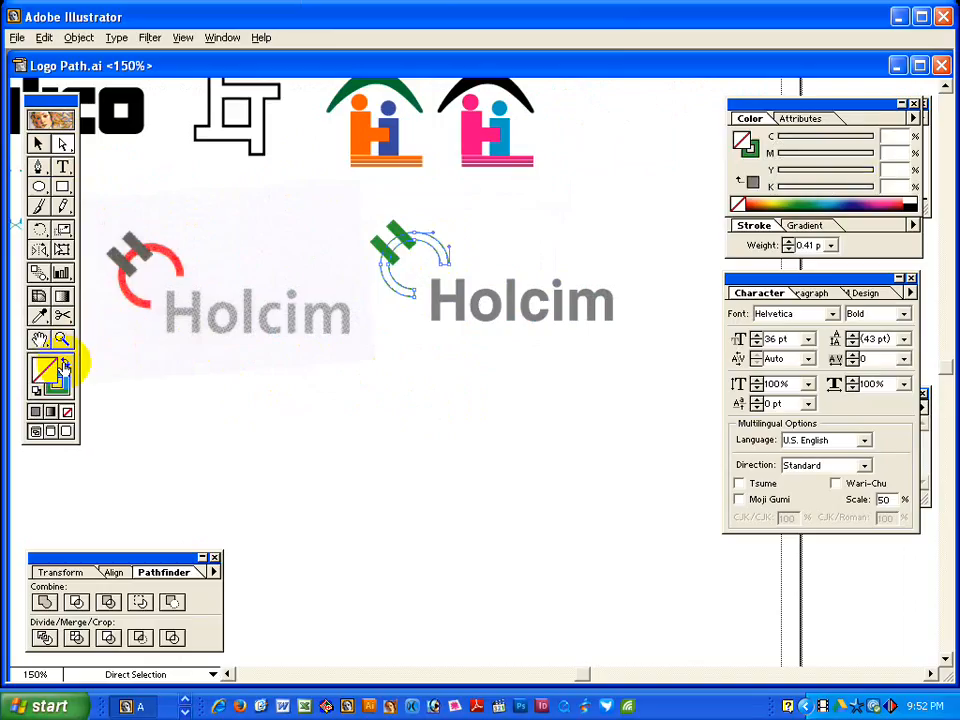
click(64, 362)
mouse_move(862, 160)
mouse_down()
mouse_move(871, 155)
mouse_move(741, 146)
mouse_up()
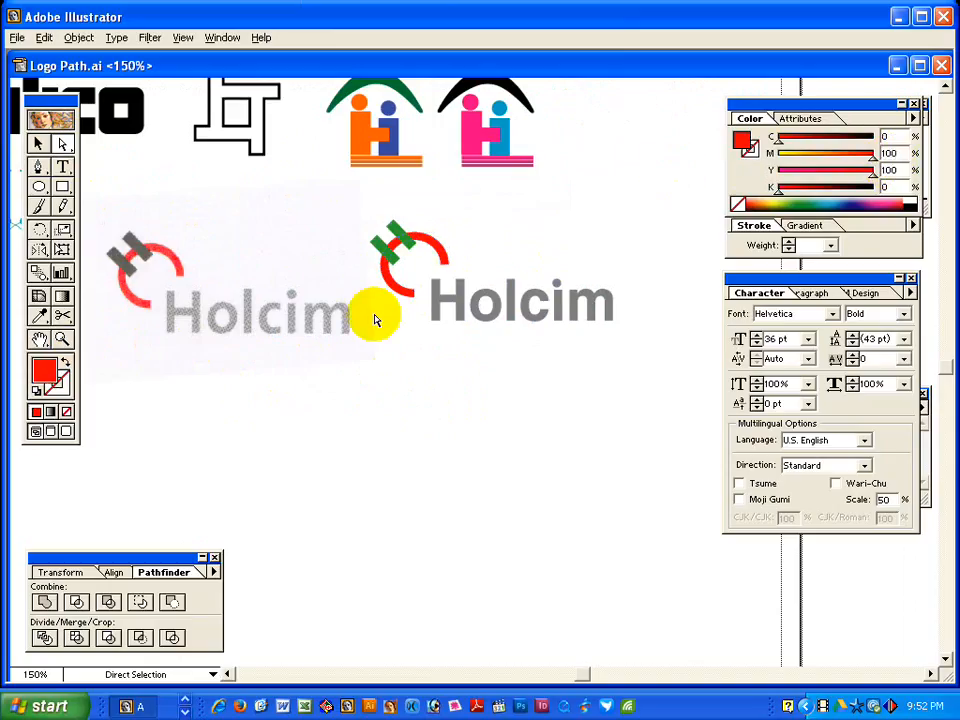
Set the stroke colour of the two diagonal bars to 65% K.
click(380, 243)
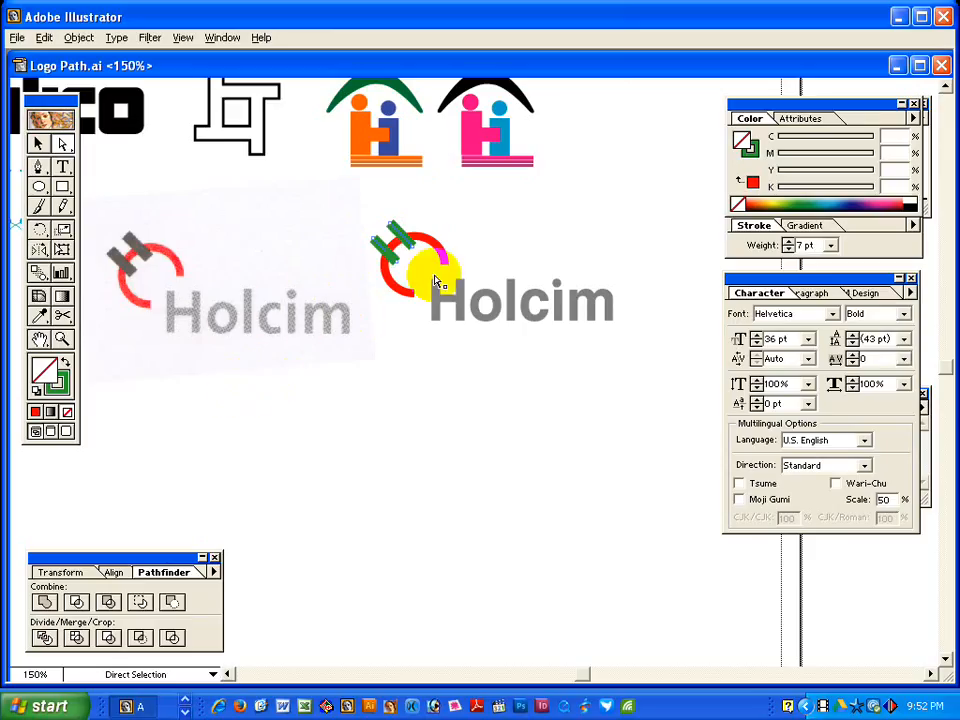
click(749, 149)
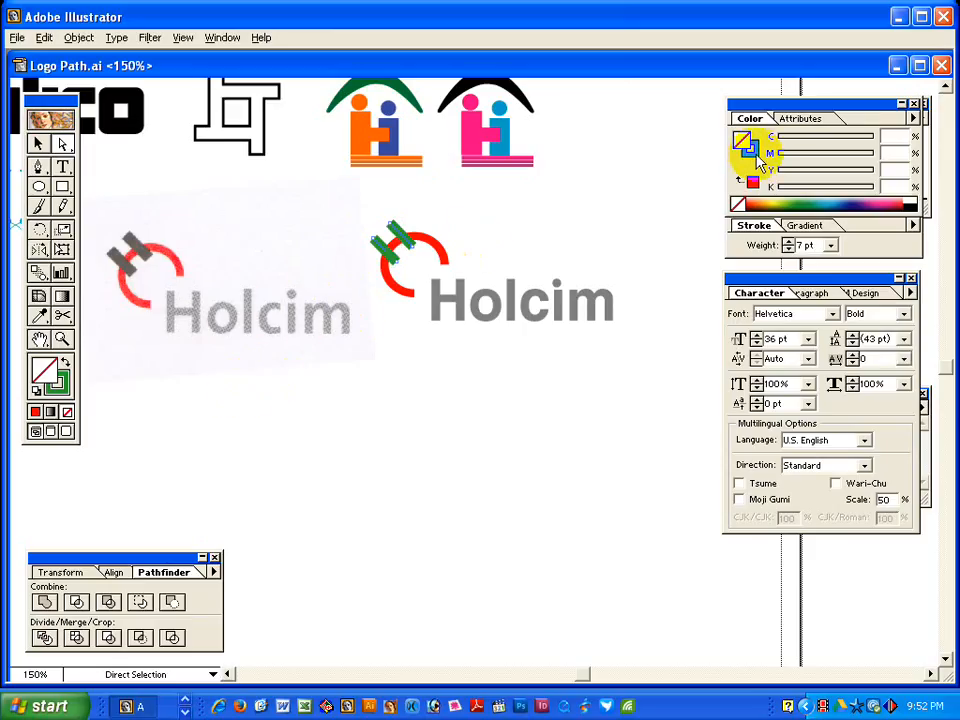
click(914, 203)
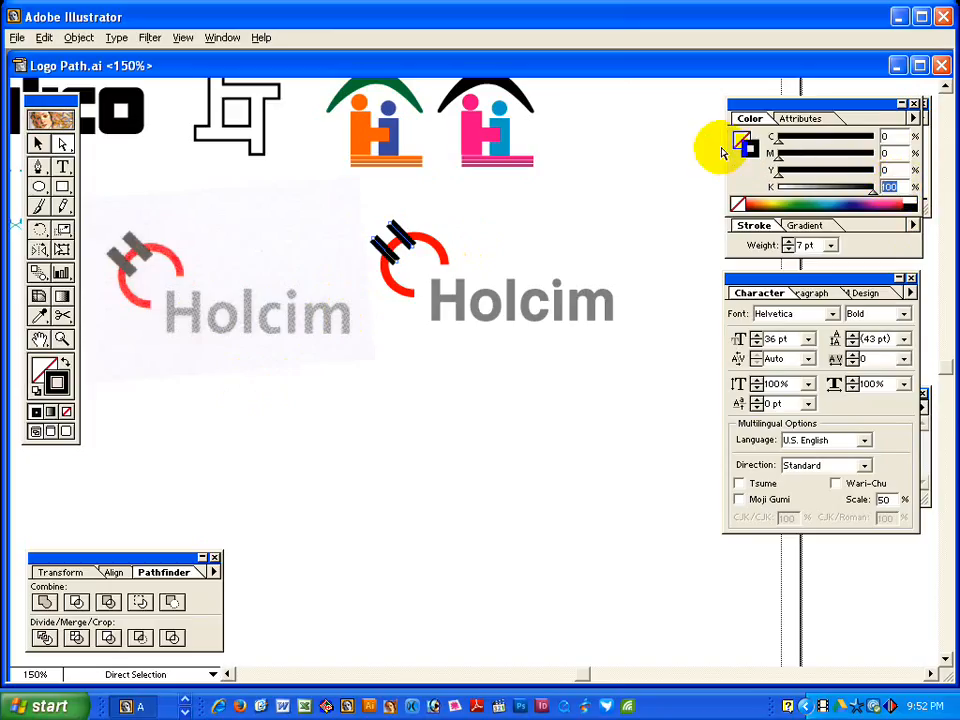
key(Return)
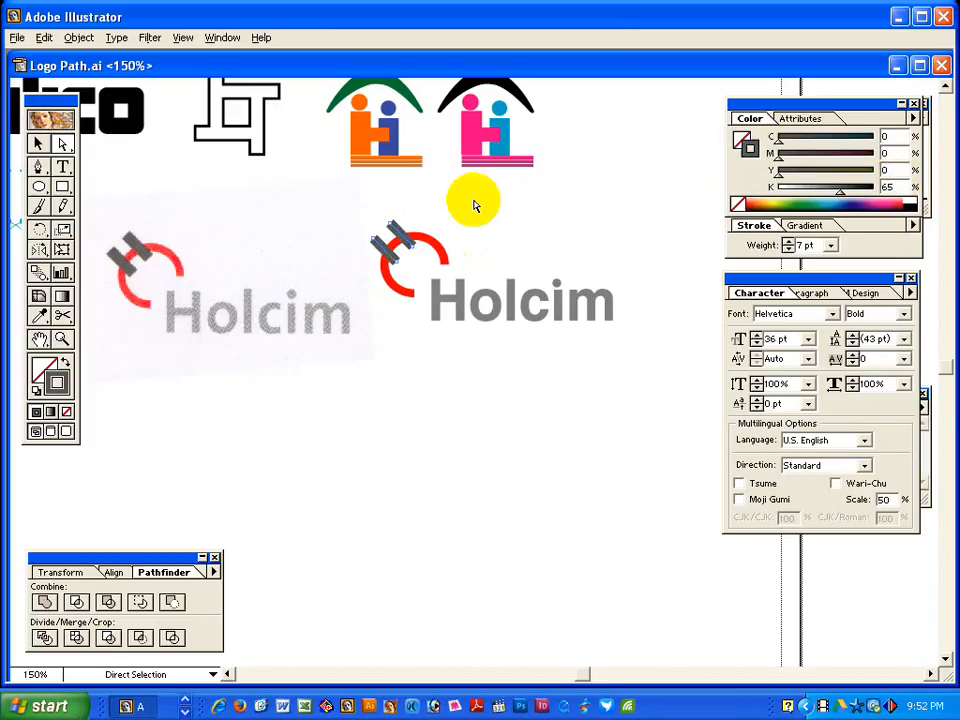
click(58, 144)
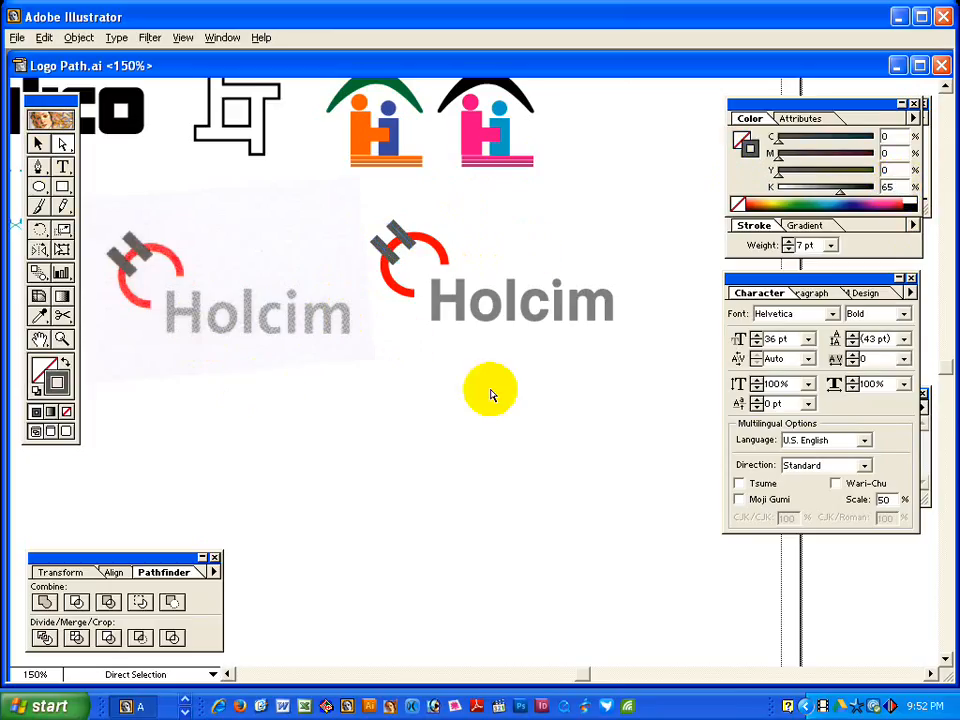
Select all the outlined Holcim letters and set their fill to 40% K.
drag(436, 346, 620, 276)
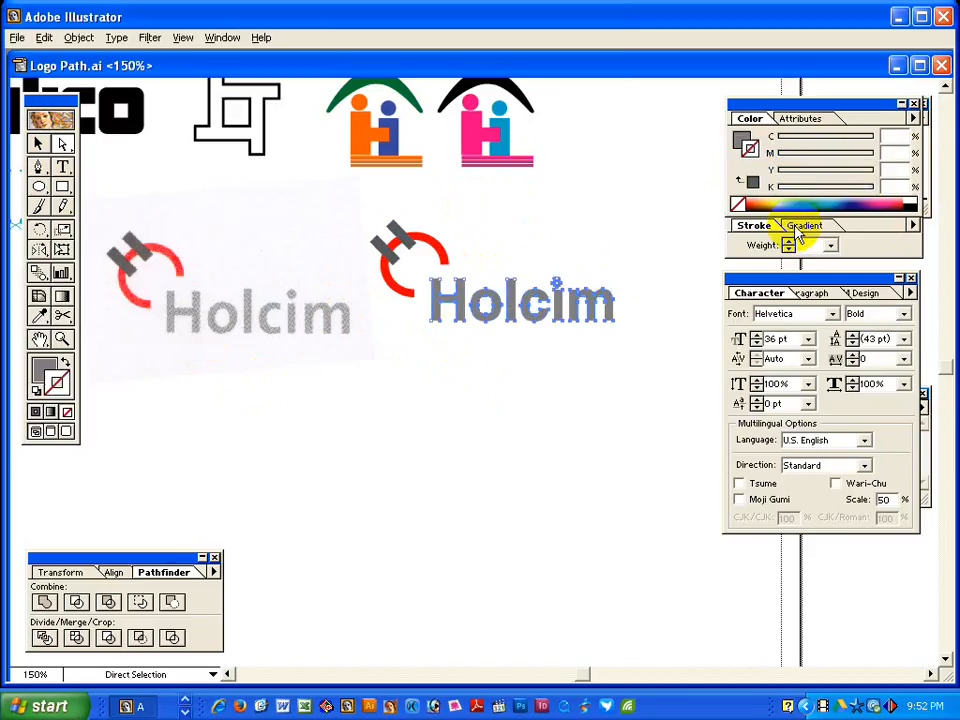
click(744, 143)
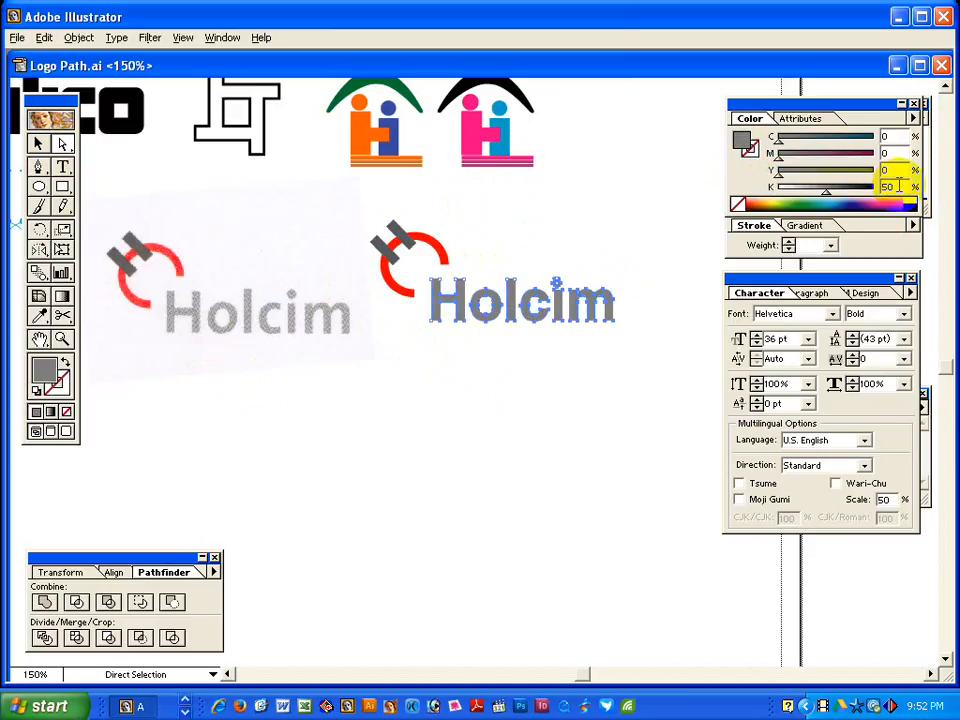
key(Return)
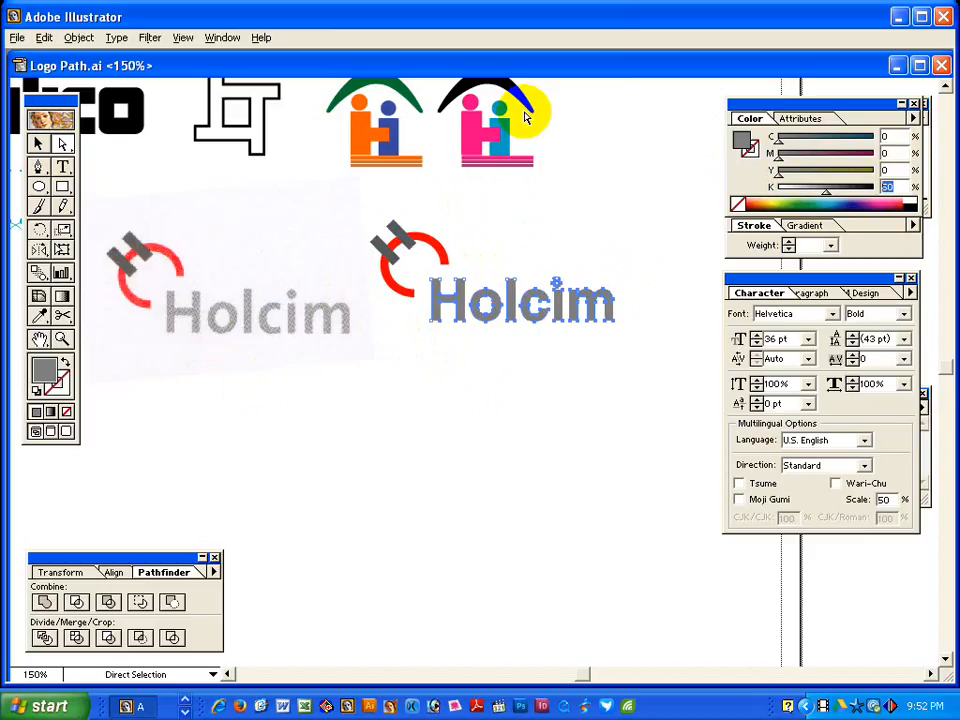
key(Return)
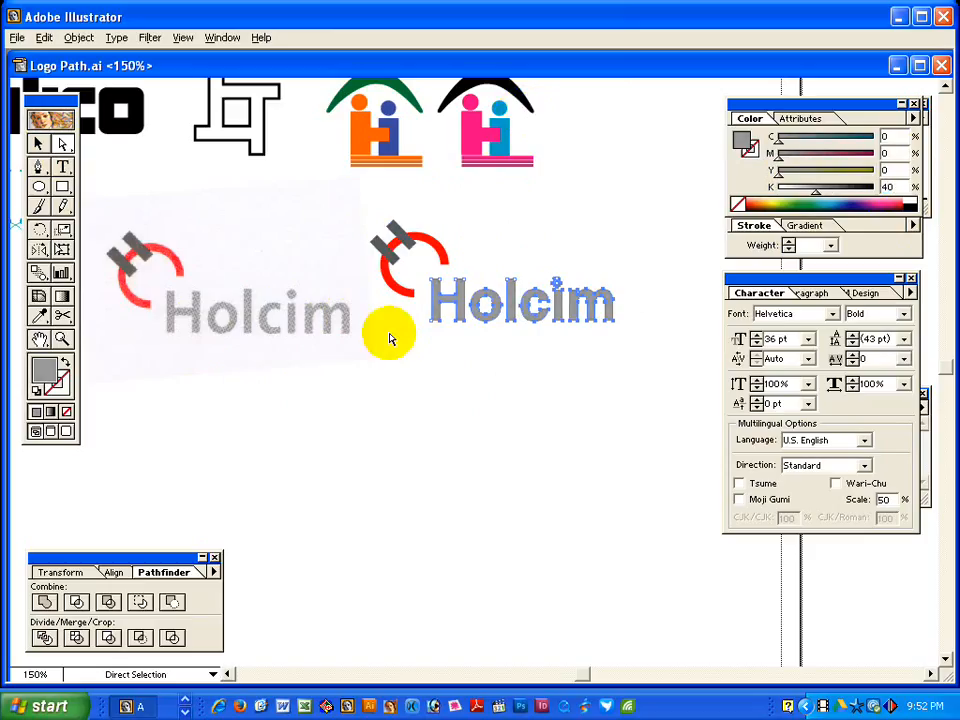
click(483, 430)
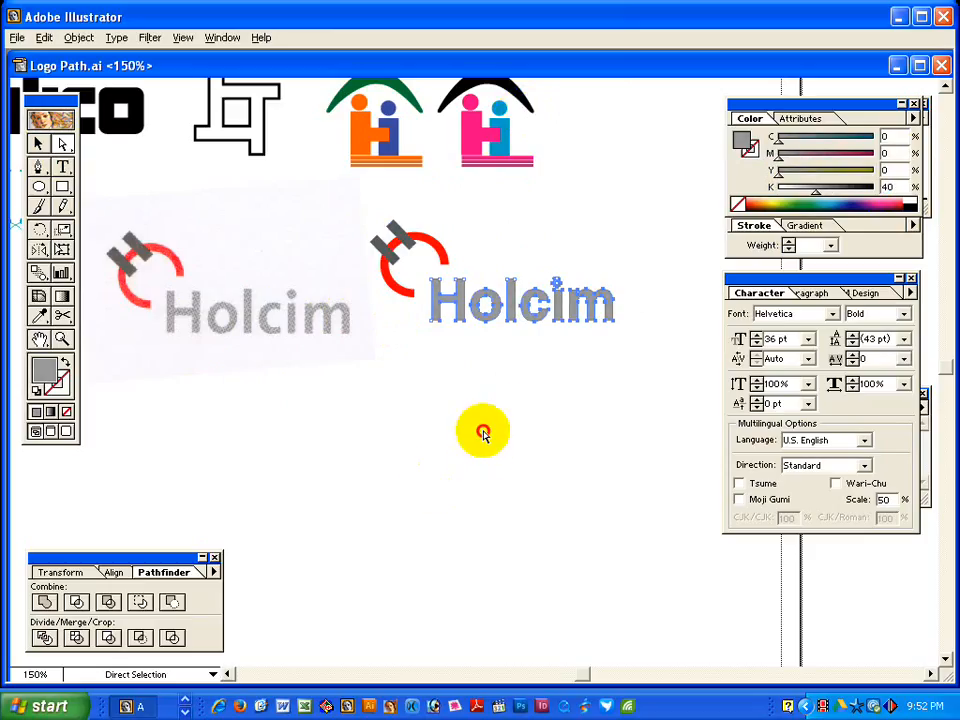
Delete the placed Holcim scan and group all parts of the redrawn Holcim logo.
alt+click(252, 334)
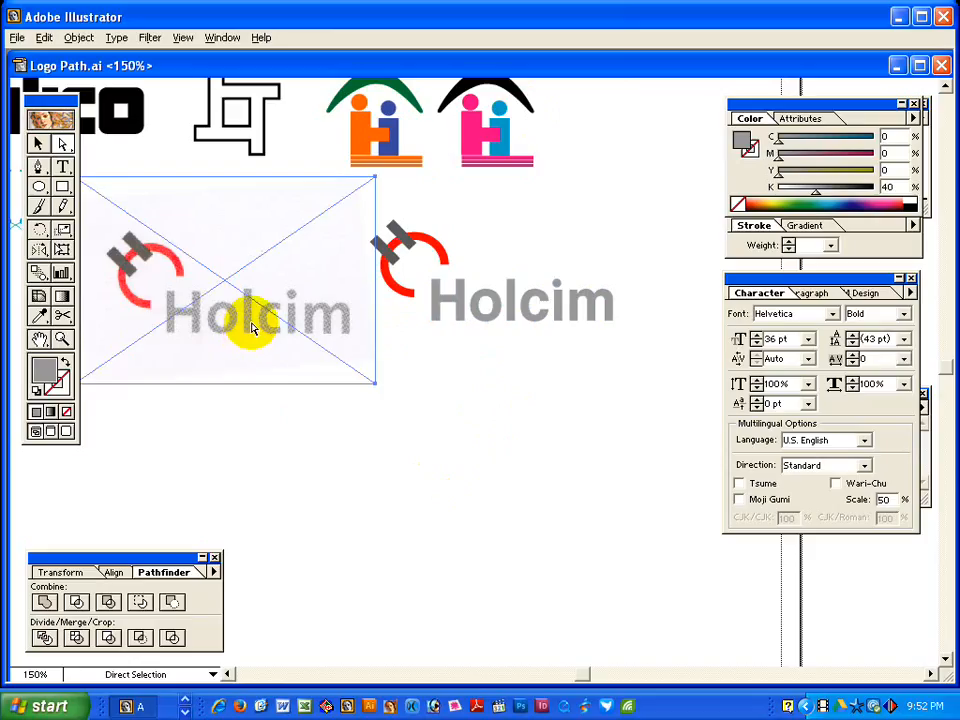
key(Delete)
click(38, 143)
drag(330, 224, 640, 336)
click(446, 375)
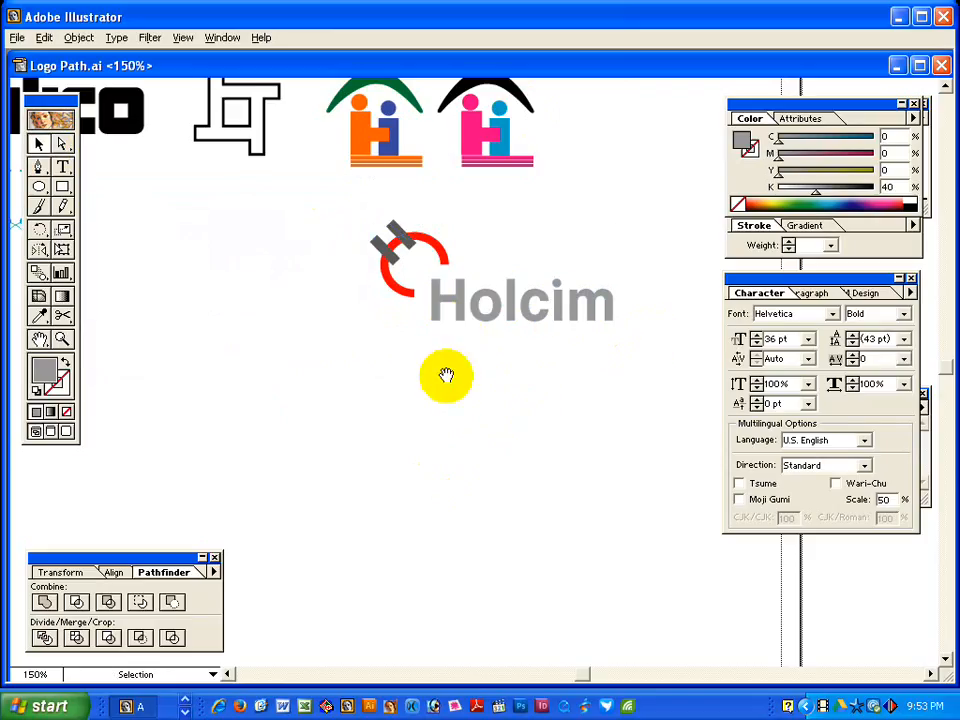
Move the Holcim logo up into the top row of finished logos, beside the pink and blue house logo.
key(ctrl+minus)
drag(409, 410, 365, 411)
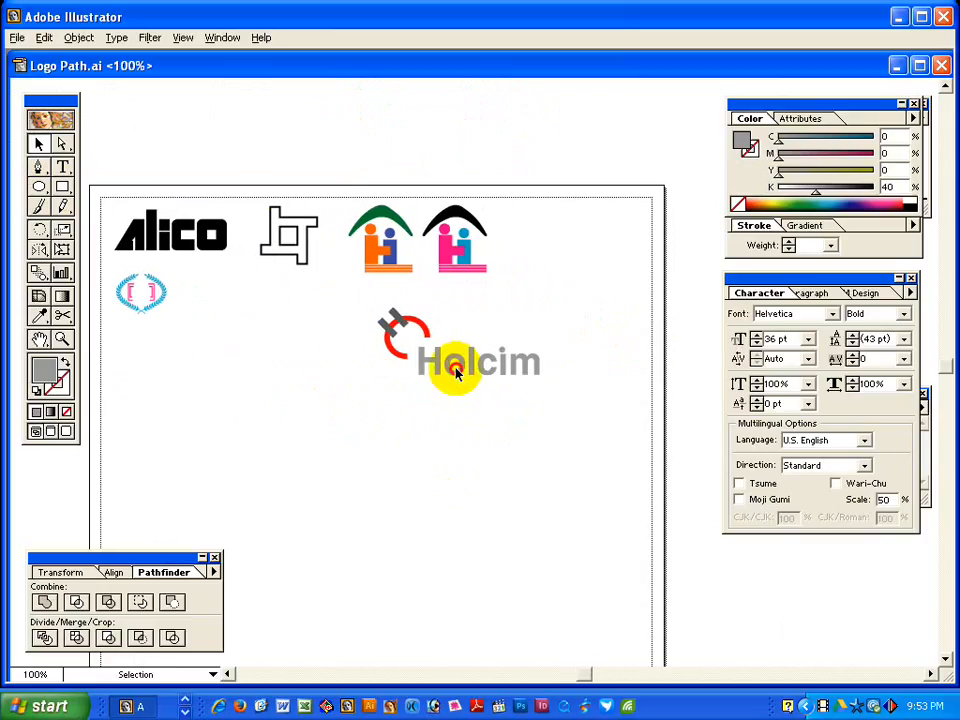
drag(455, 372, 577, 261)
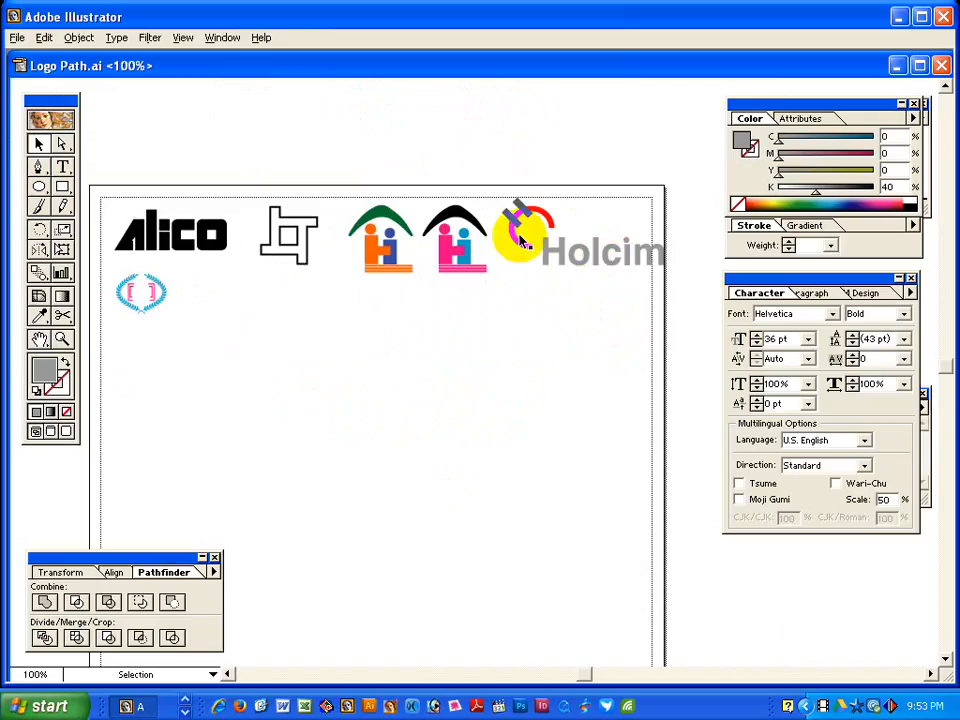
click(550, 291)
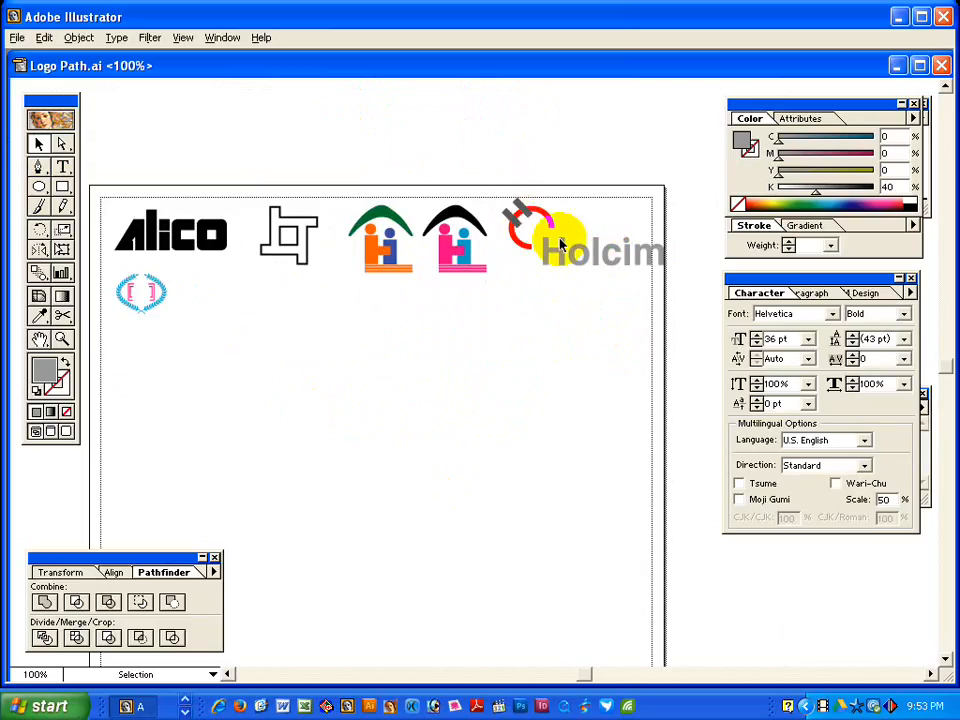
click(424, 364)
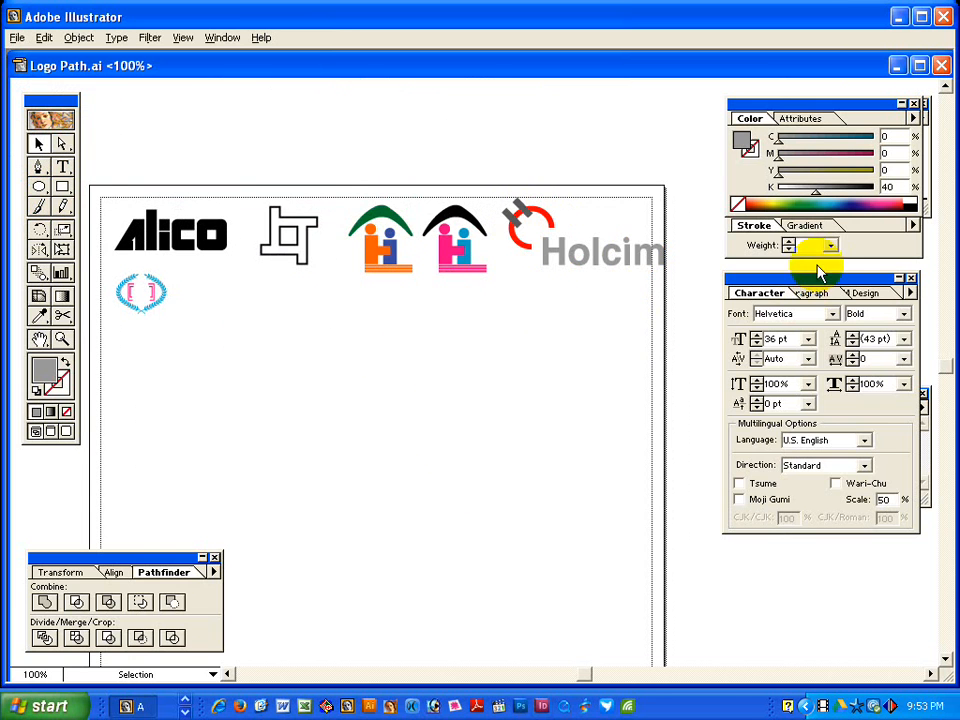
Switch to Photoshop, close 5.psd and shift the Logo Scan.psd window aside to reach the remaining card logos.
click(898, 16)
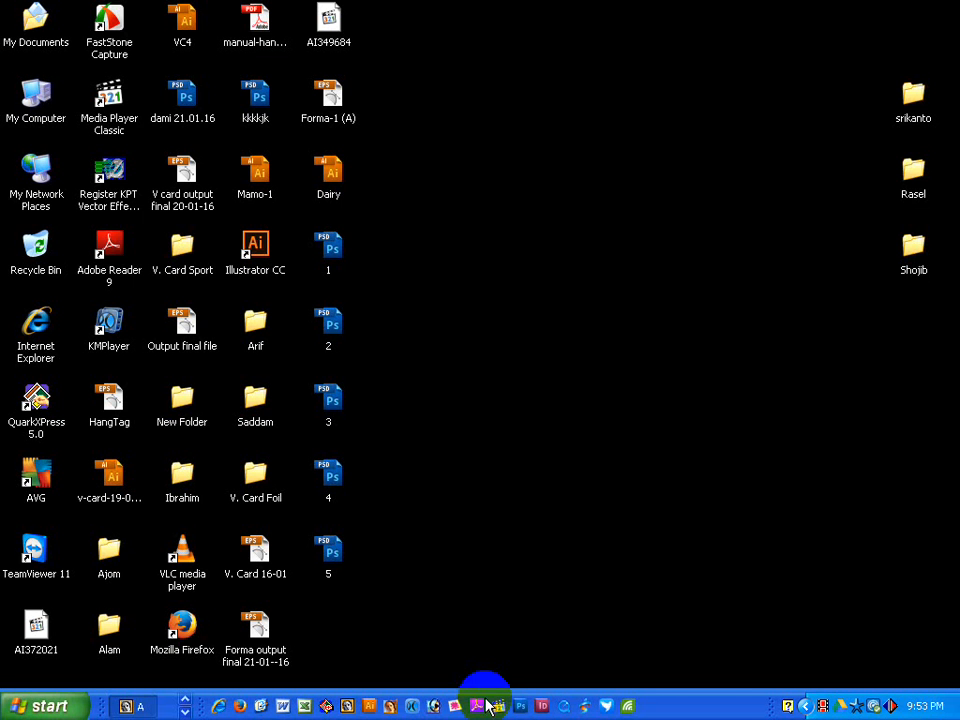
click(433, 706)
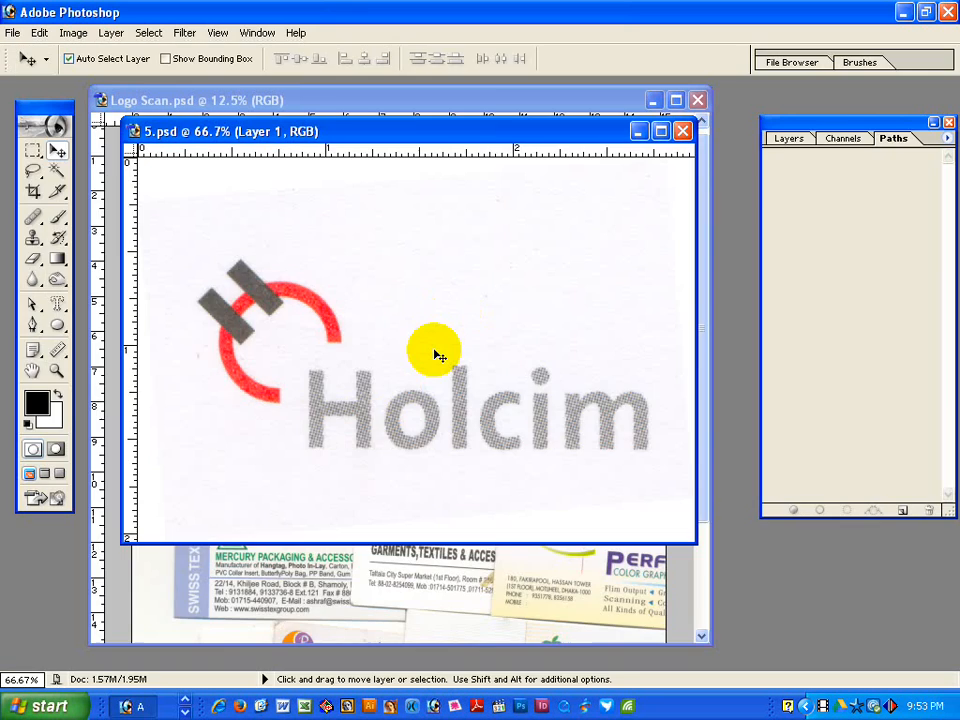
drag(445, 360, 440, 355)
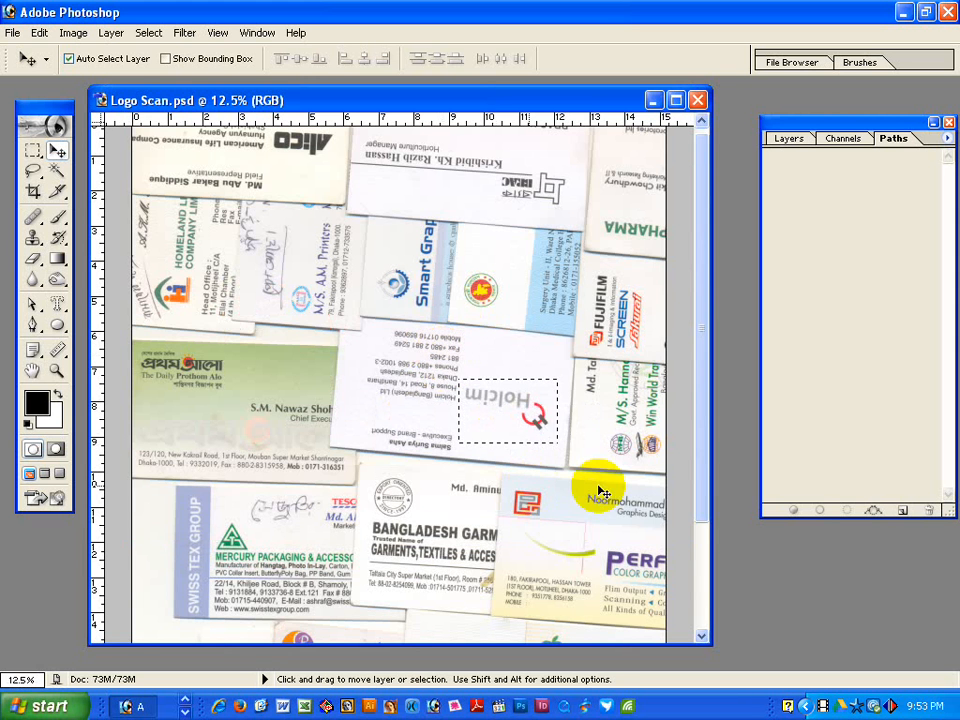
drag(555, 379, 459, 349)
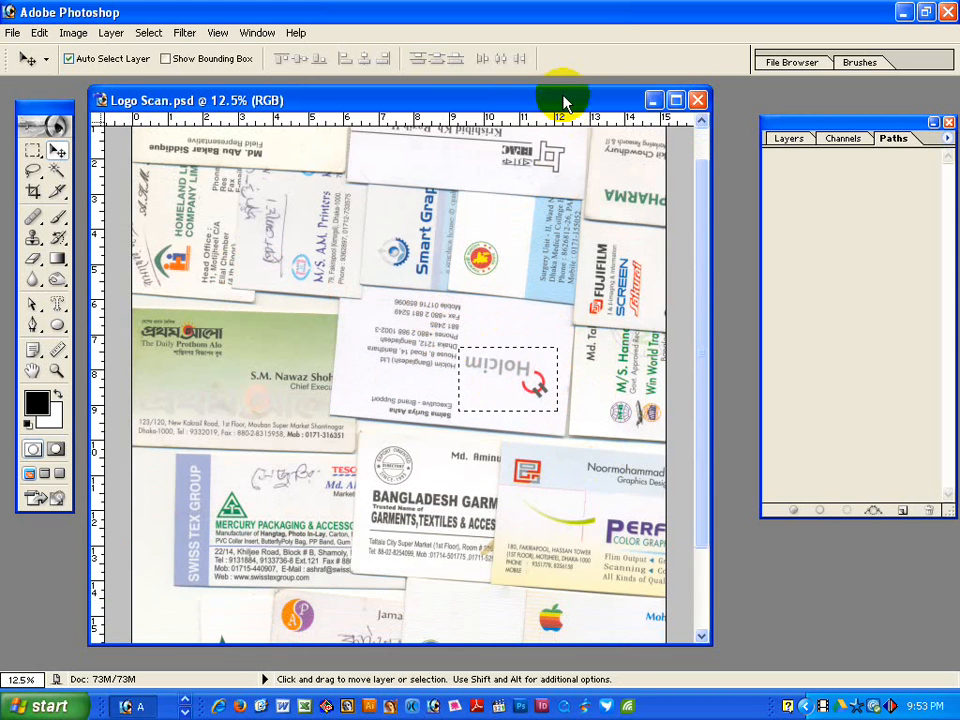
drag(566, 101, 457, 94)
Clear the old selection and marquee the M-H-B globe, airplane and WWTI globe logos on the sideways card.
key(space)
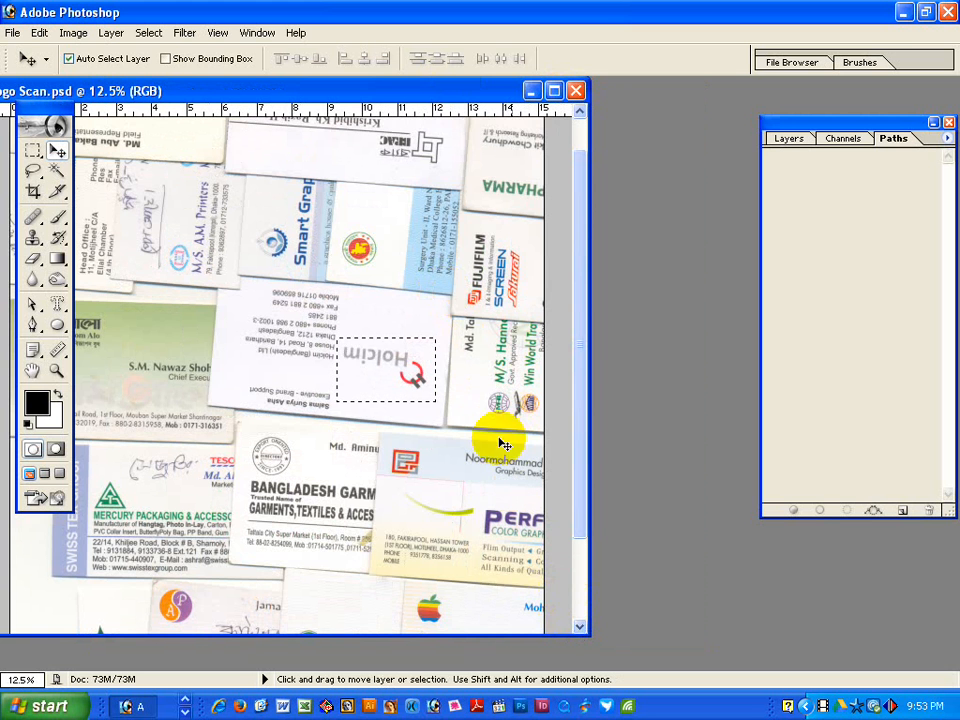
key(ctrl+d)
drag(478, 399, 424, 378)
click(505, 403)
click(497, 386)
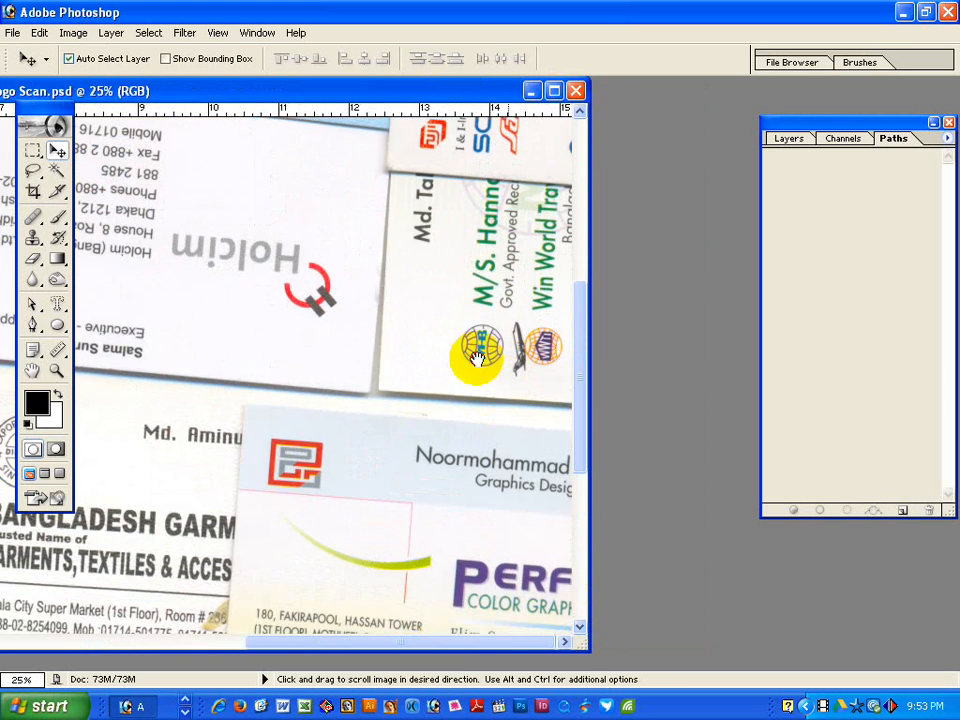
click(38, 152)
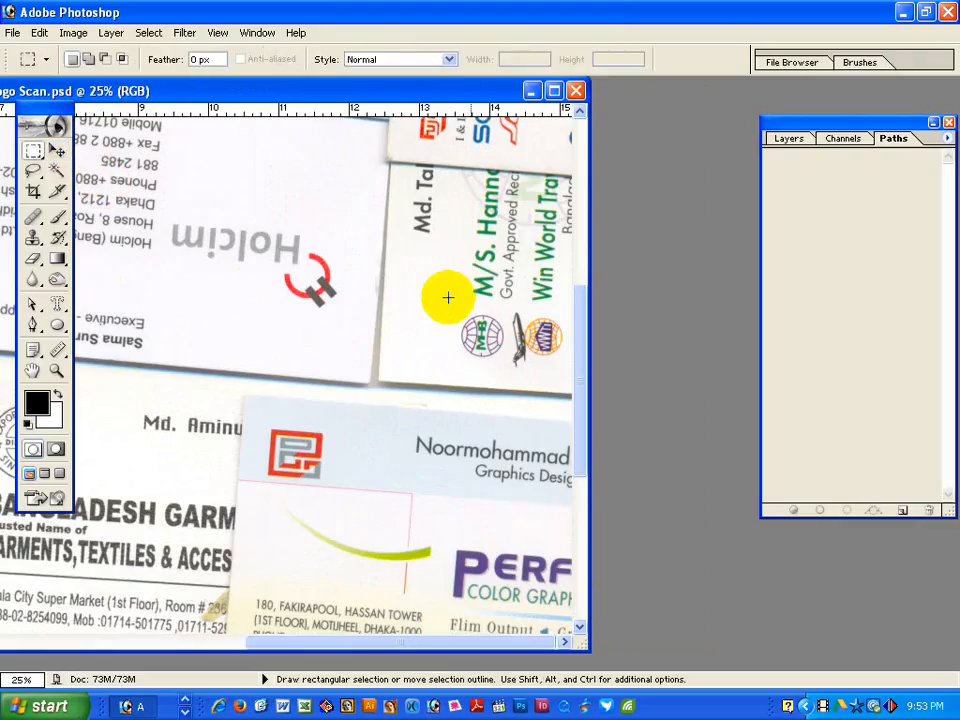
drag(445, 303, 574, 378)
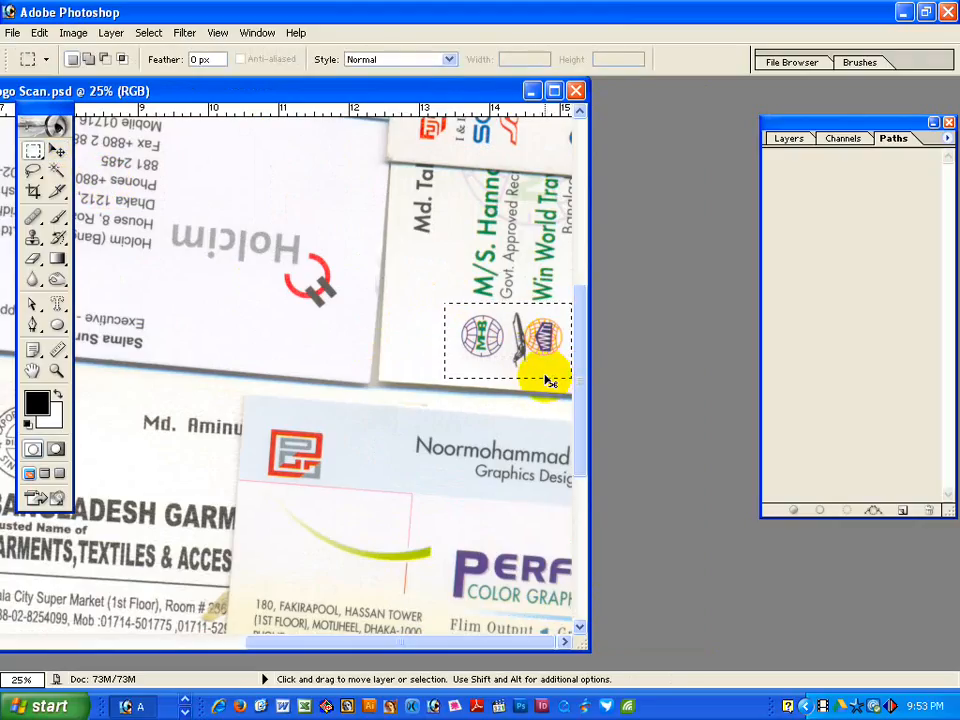
Copy the selected logos into a new document and rotate its canvas 90° clockwise.
key(ctrl+n)
key(Return)
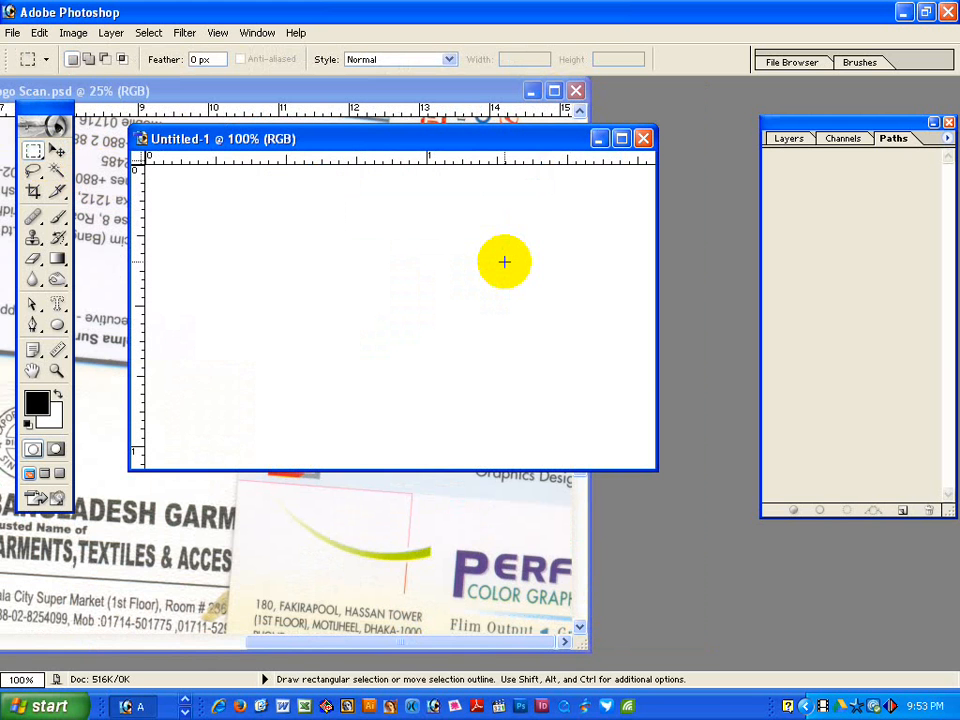
key(ctrl+v)
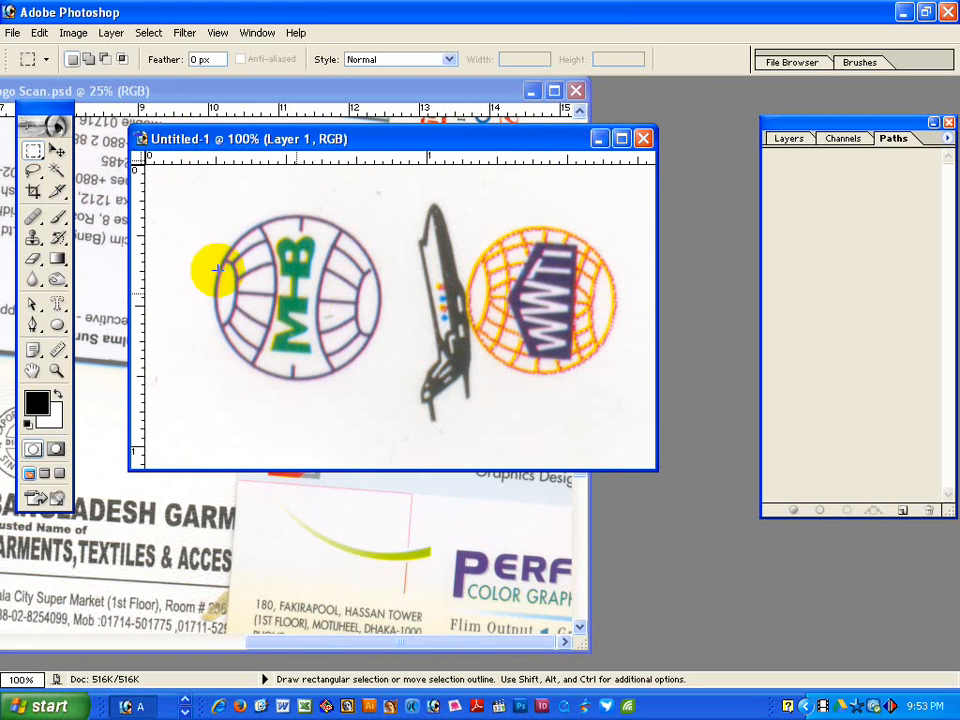
click(75, 60)
mouse_move(110, 190)
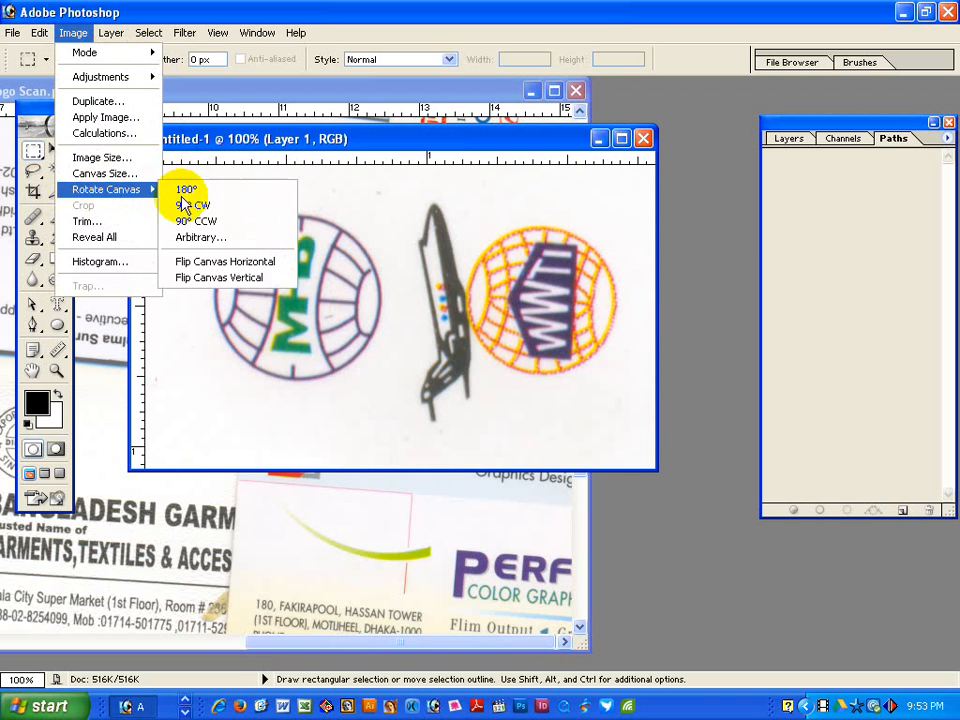
click(190, 206)
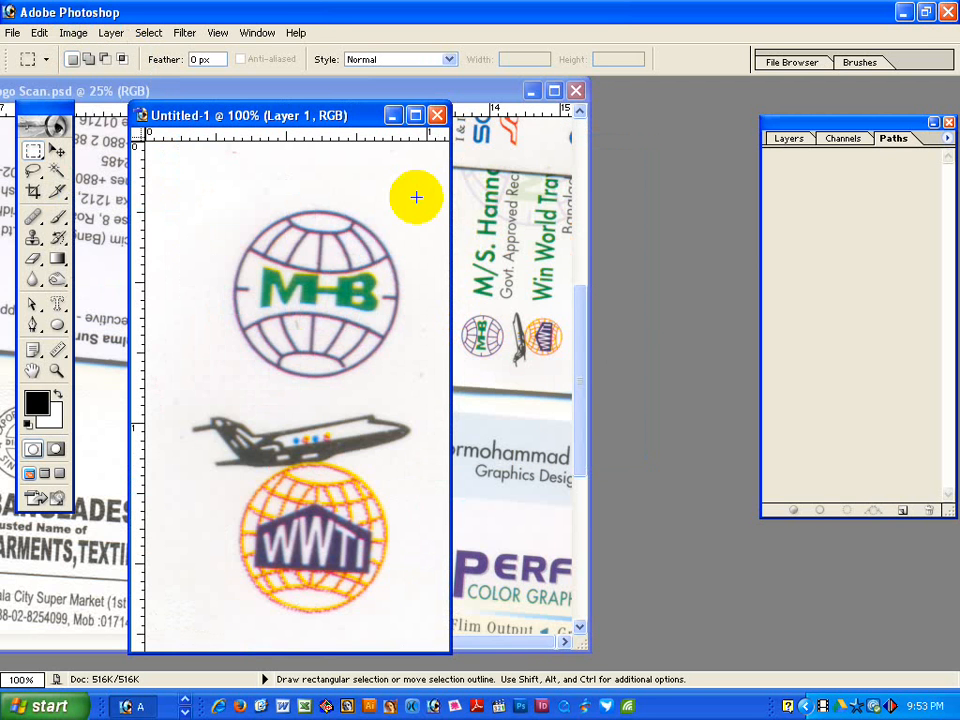
Measure across the M-H-B globe's two side ticks and straighten the canvas by rotating it 2.72° counterclockwise.
click(415, 115)
drag(444, 198, 634, 495)
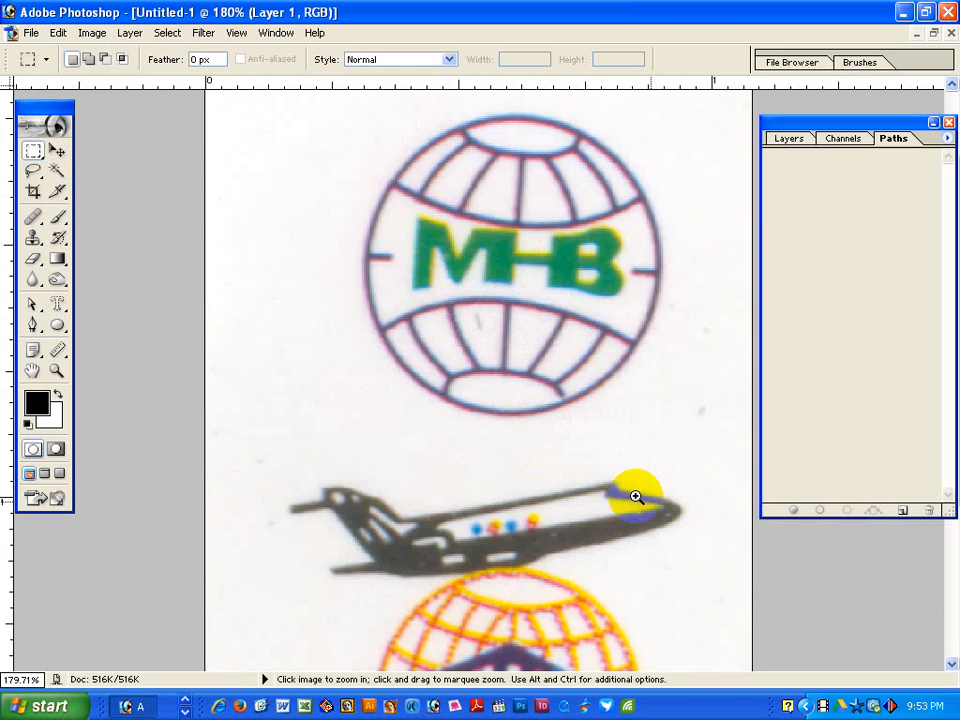
click(57, 349)
drag(369, 260, 662, 271)
click(92, 33)
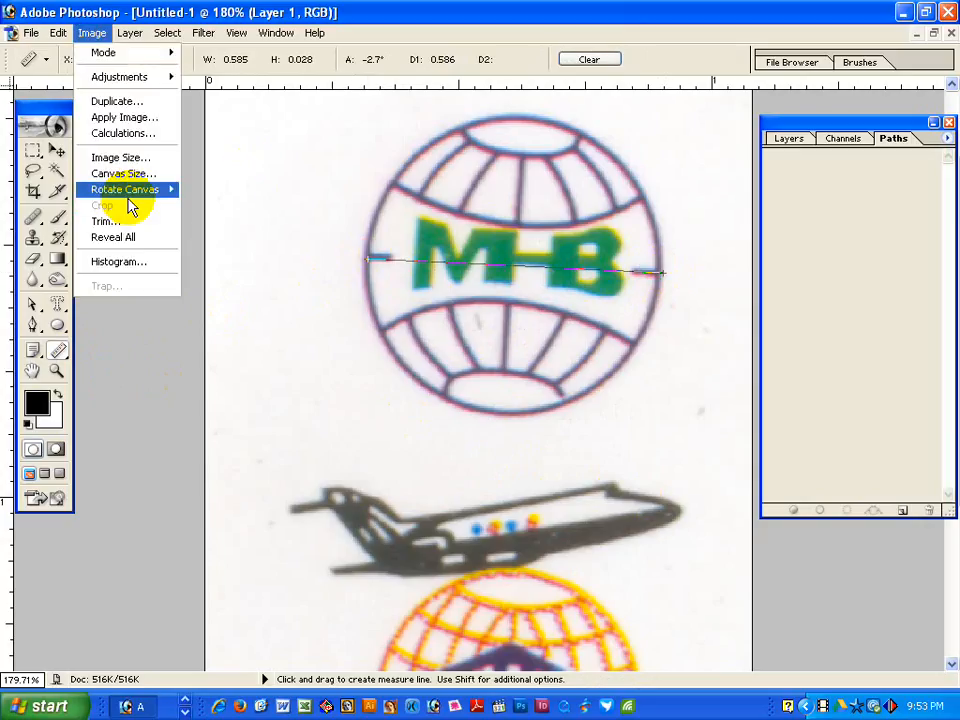
mouse_move(130, 190)
click(285, 240)
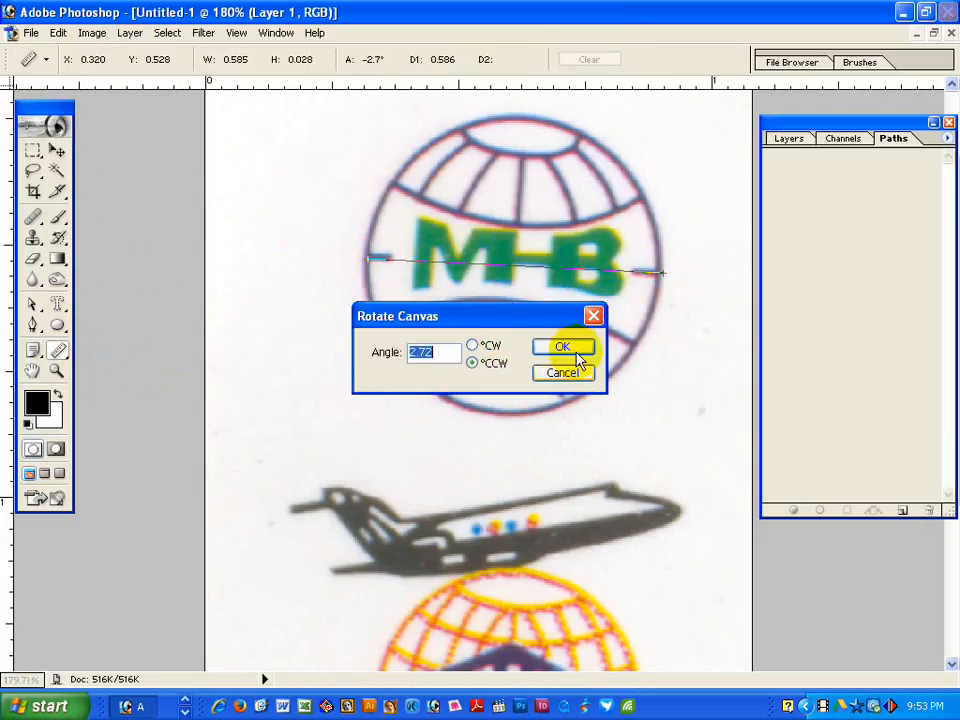
click(570, 350)
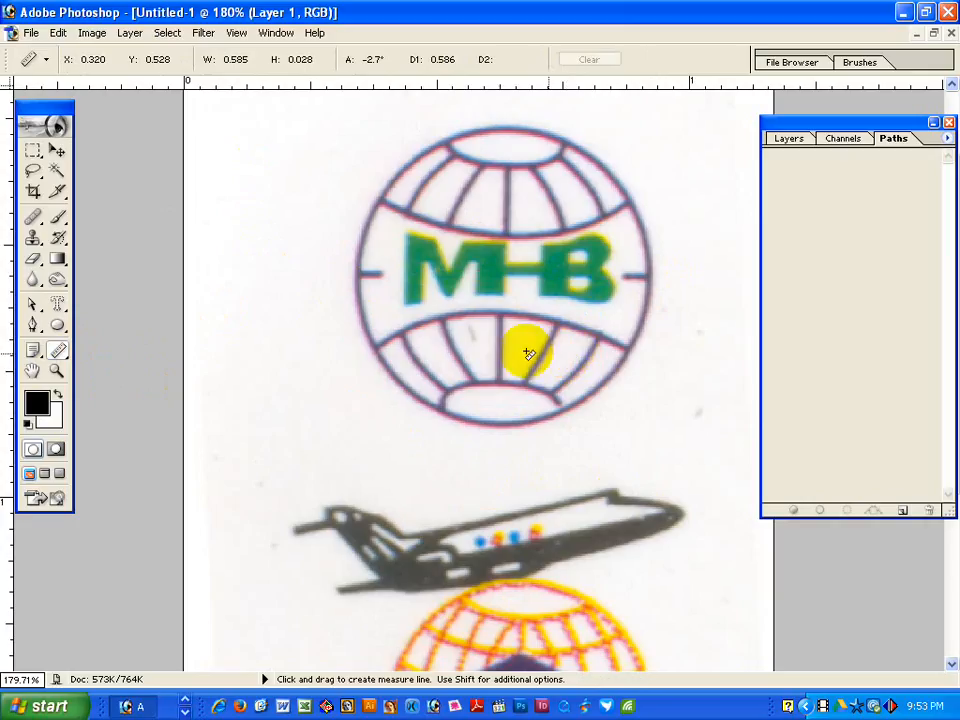
Examine the airplane and the WWTI globe in the straightened scan for details to trace.
click(57, 151)
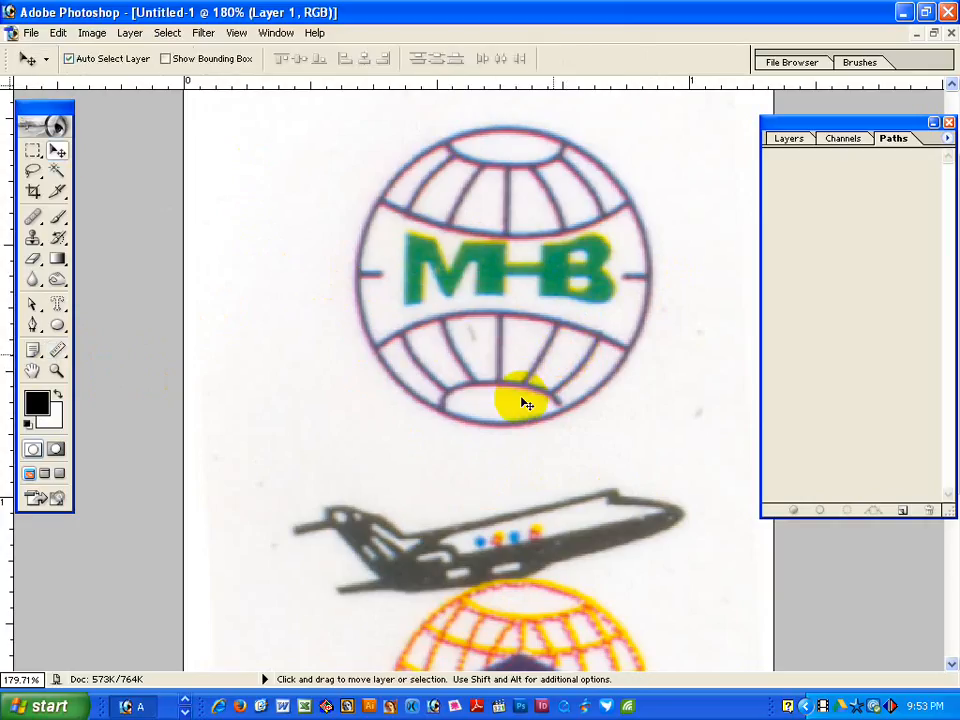
key(space)
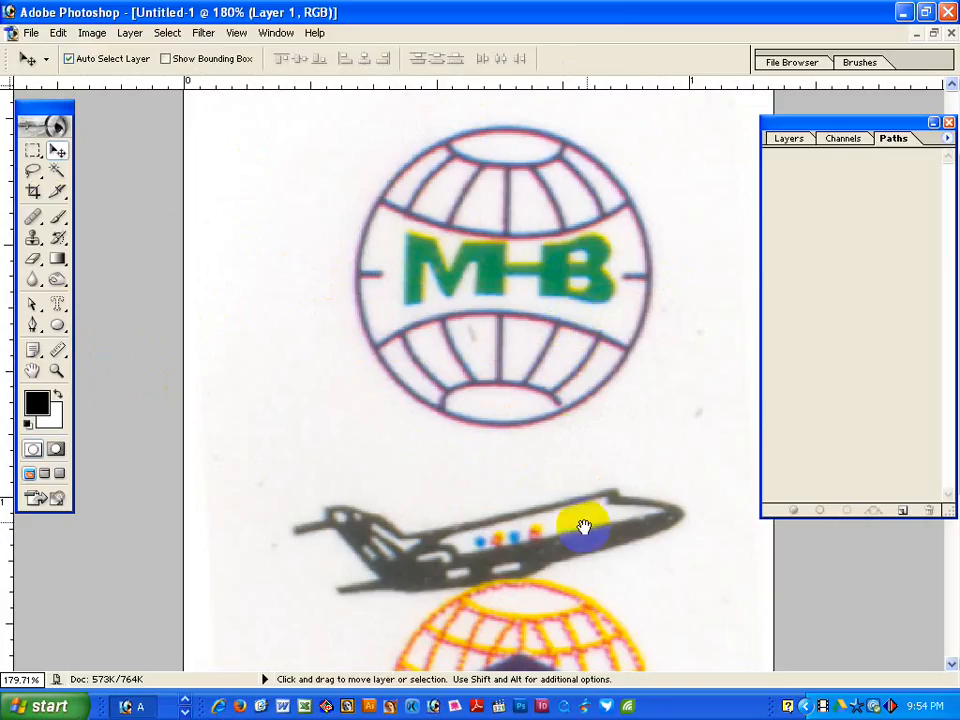
drag(555, 300, 543, 94)
drag(537, 391, 533, 337)
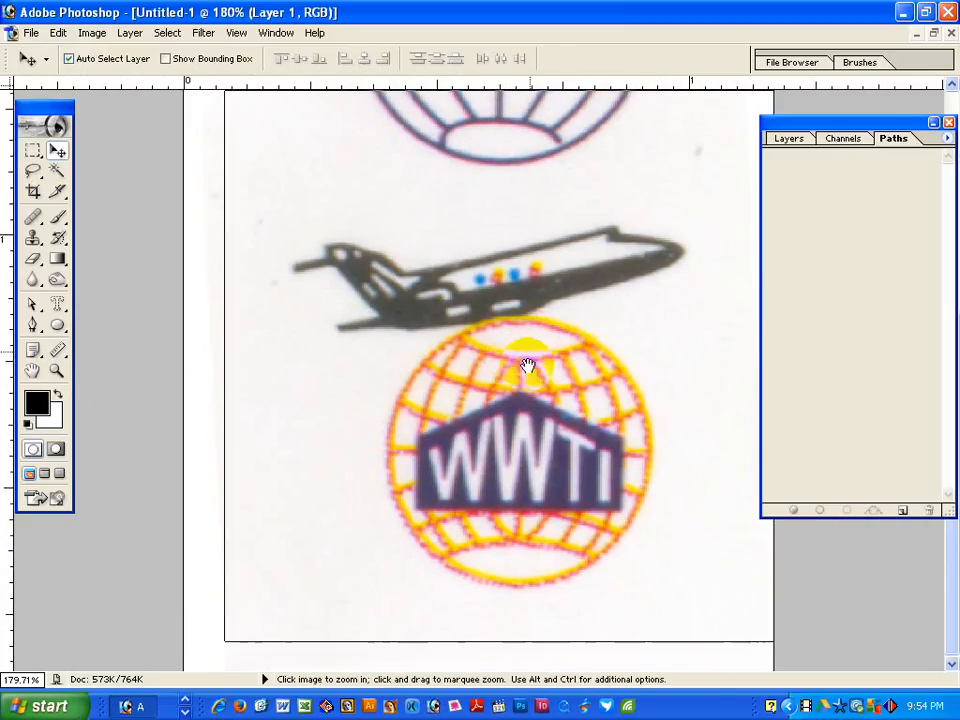
ctrl+click(522, 362)
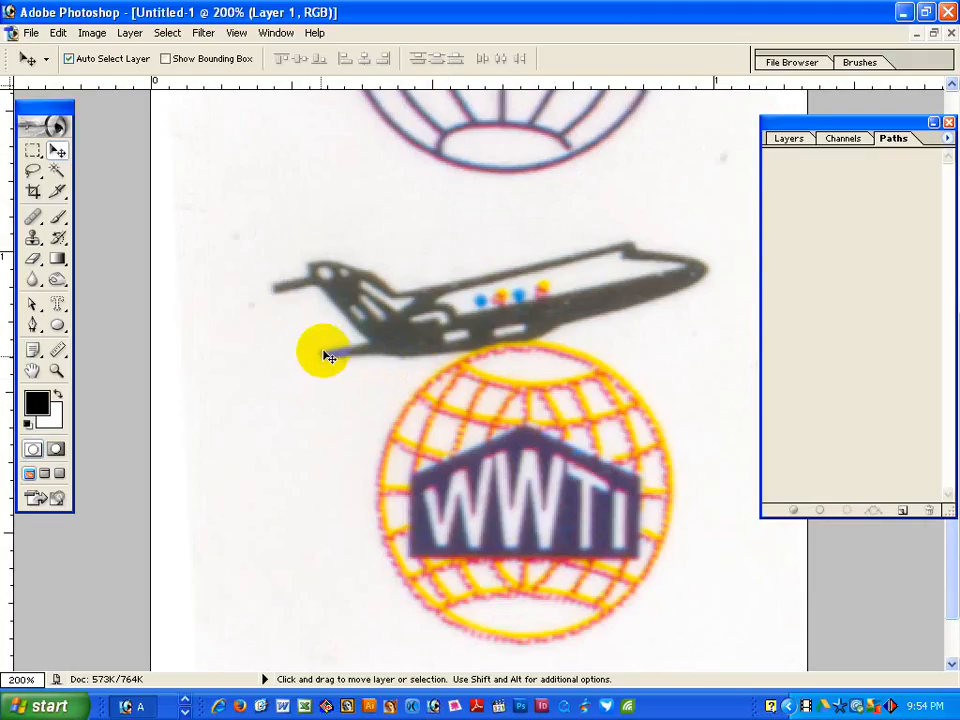
click(469, 413)
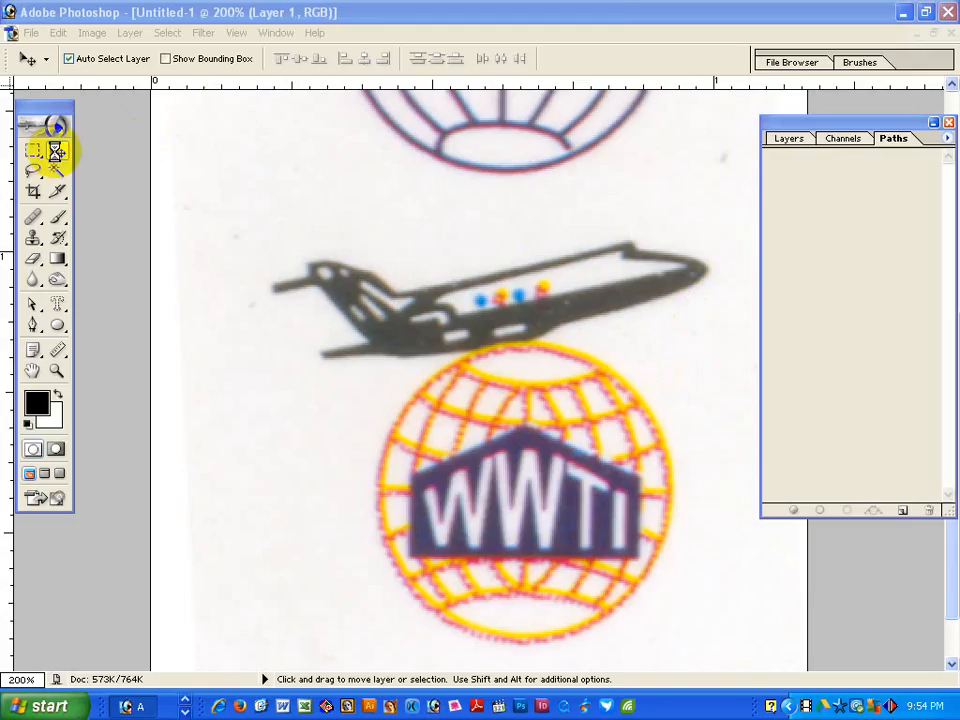
click(200, 14)
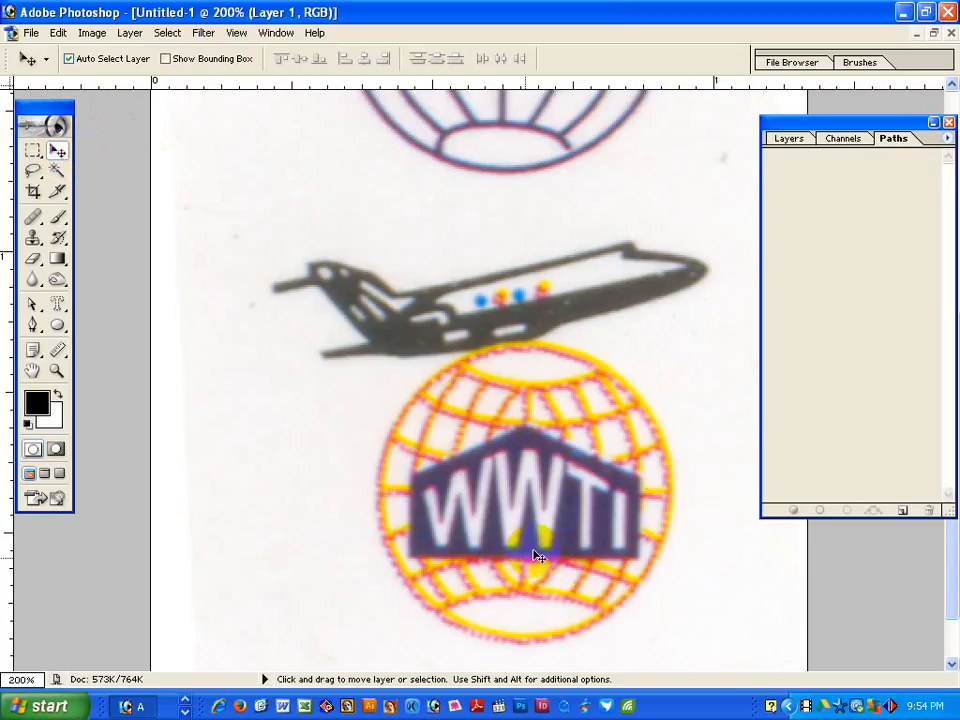
drag(537, 556, 478, 432)
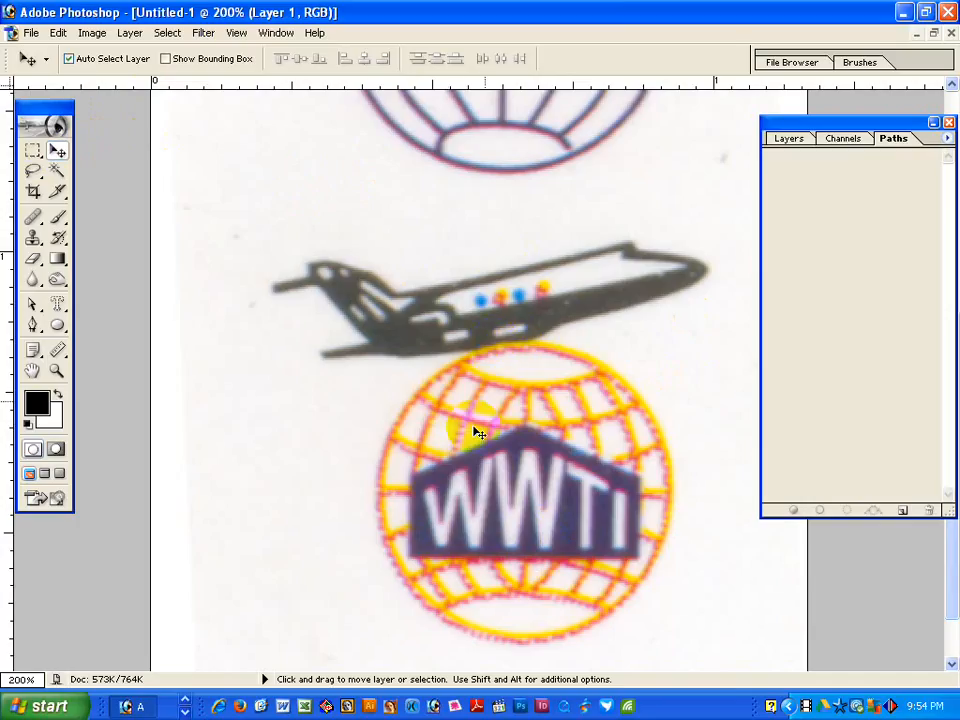
key(space)
drag(390, 336, 379, 385)
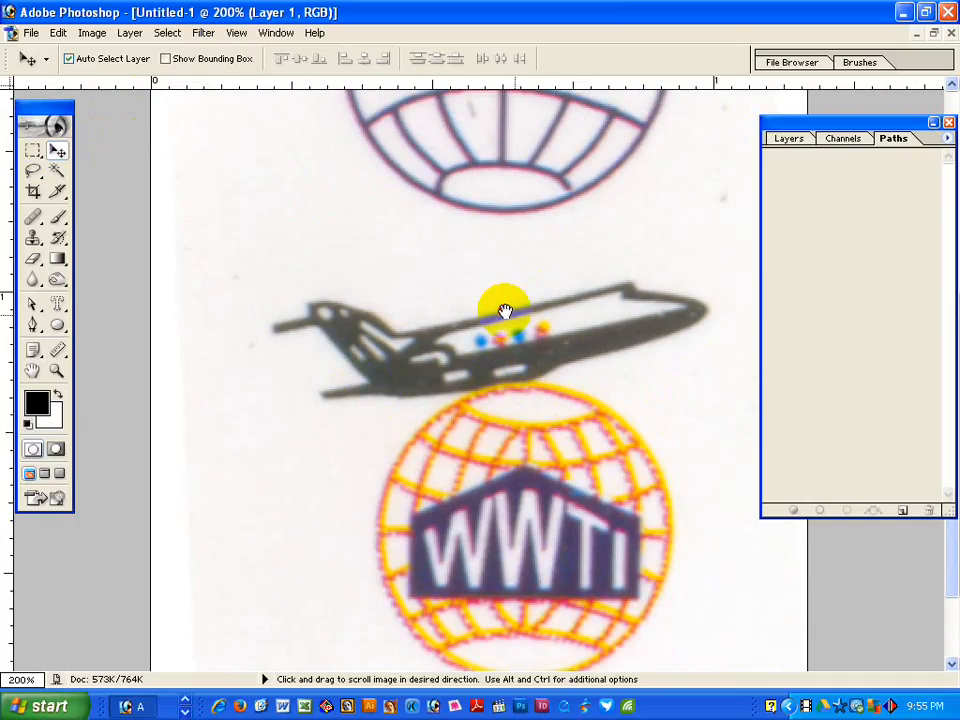
drag(505, 311, 501, 342)
Start a Pen path on the airplane's rear underside and trace around the lower rear wing to where it meets the tail.
key(ctrl+space)
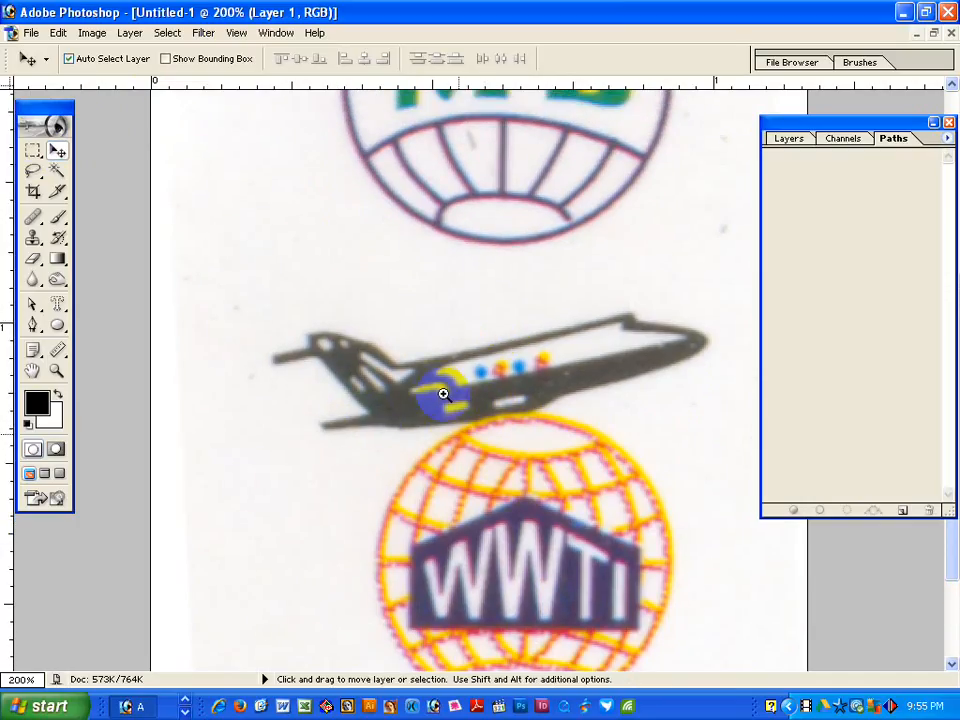
click(440, 390)
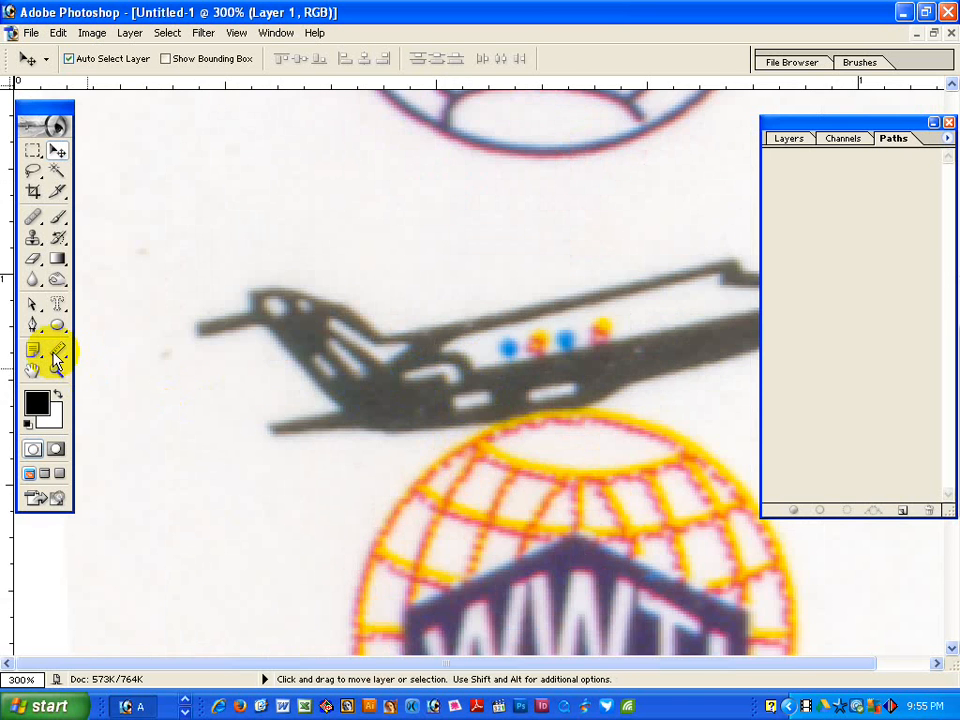
click(34, 324)
key(ctrl+space)
click(420, 396)
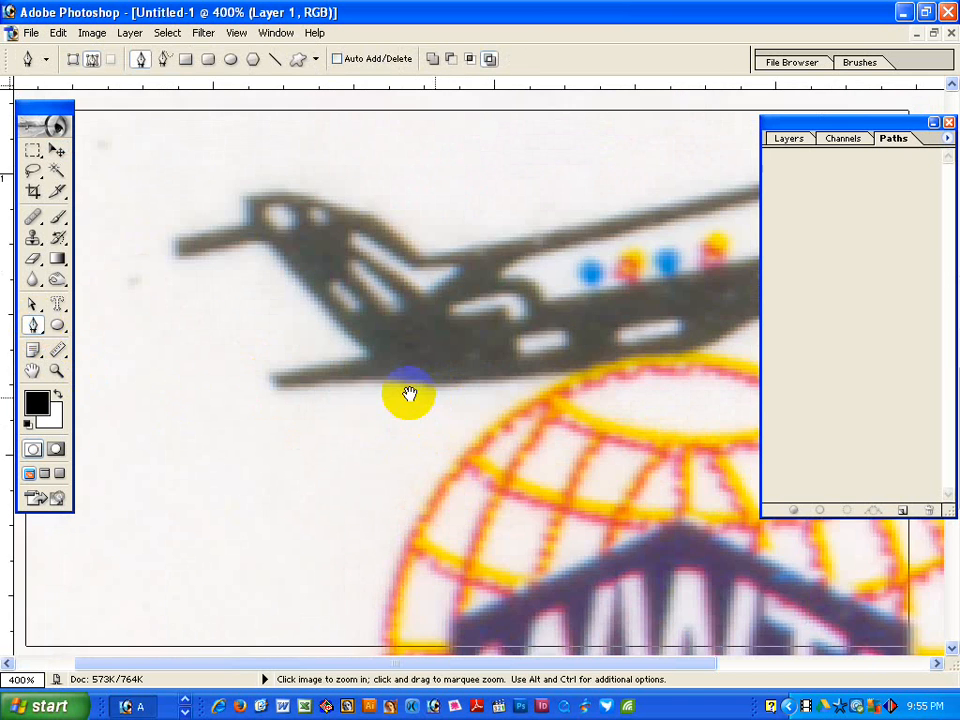
click(409, 394)
drag(416, 382, 401, 379)
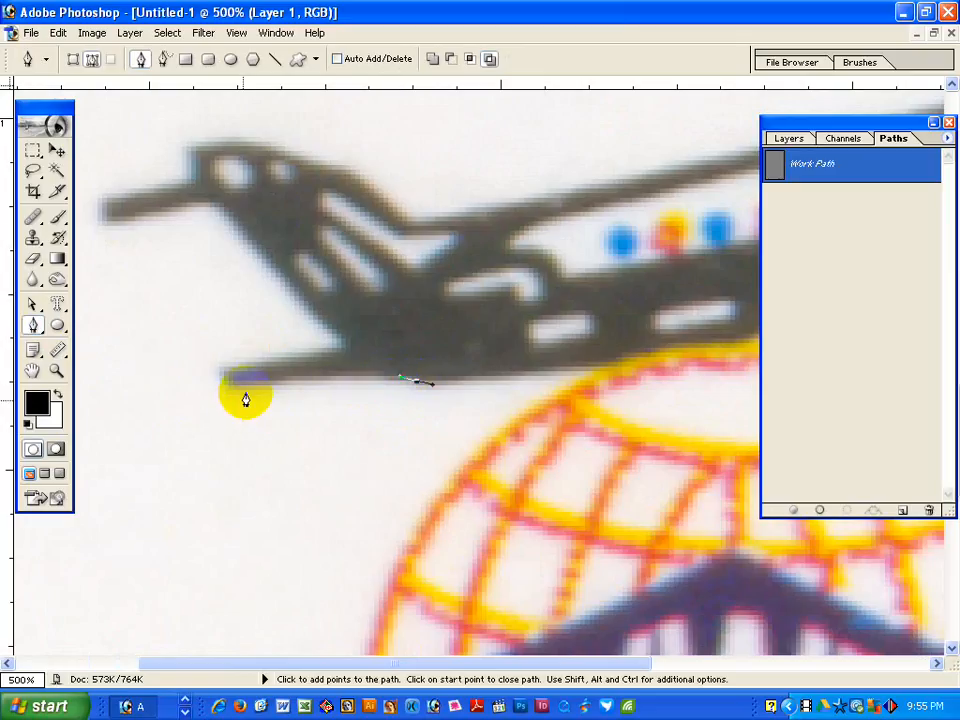
drag(231, 389, 210, 390)
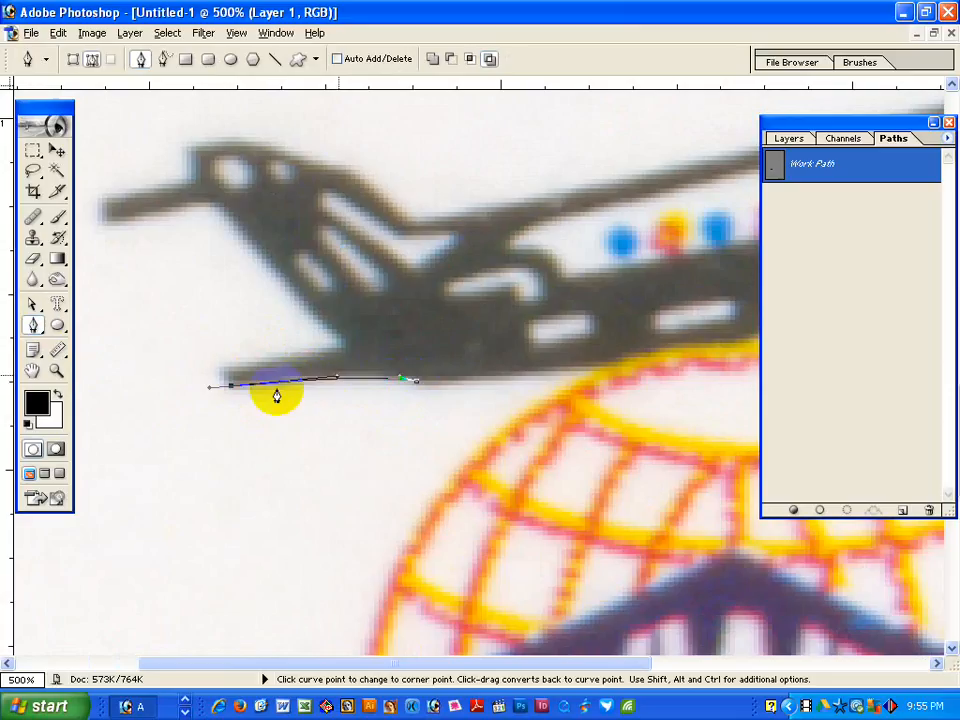
alt+click(224, 385)
click(217, 370)
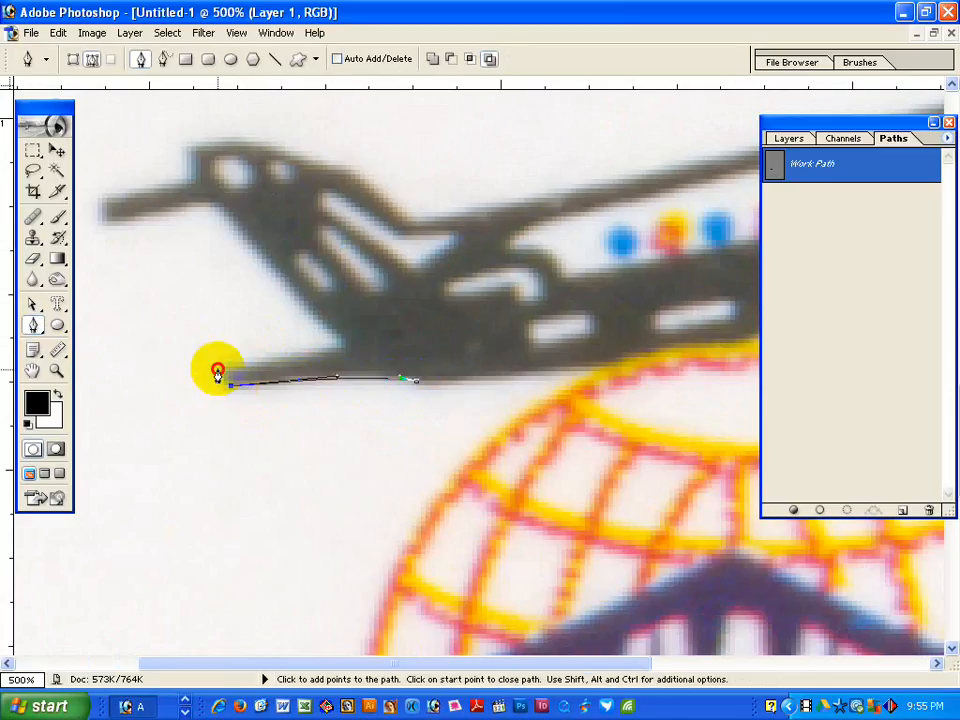
click(347, 346)
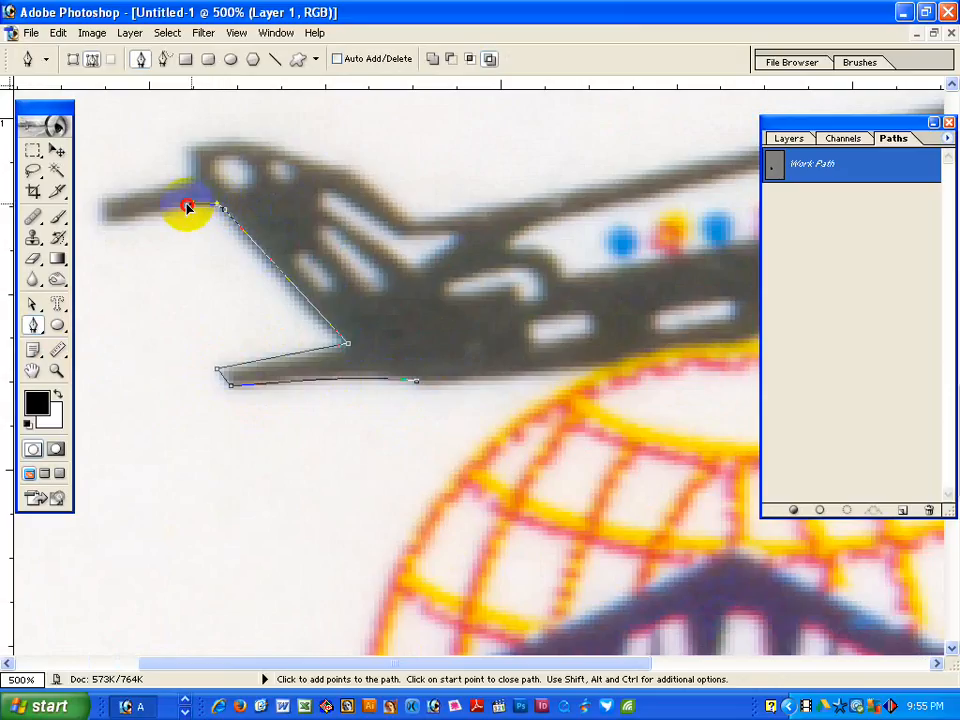
Continue the path up the tail's rear edge and around the small upper tail wing.
click(178, 205)
click(106, 219)
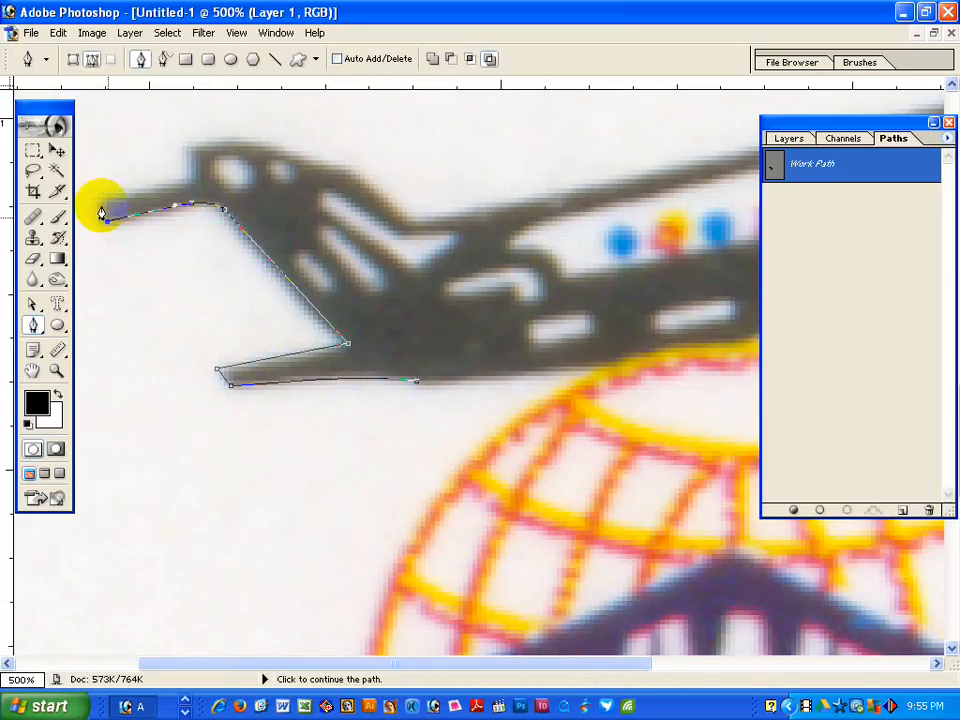
click(100, 204)
click(197, 185)
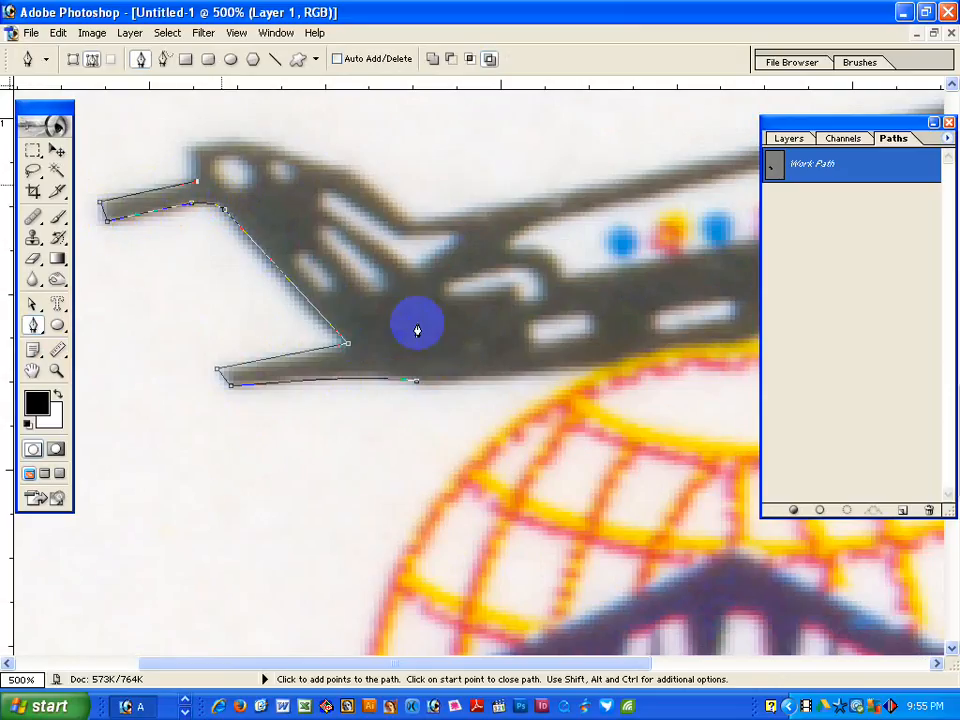
Trace the curved top of the tail fin down to where it meets the fuselage roof.
ctrl+alt+click(437, 325)
ctrl+alt+click(437, 325)
click(250, 301)
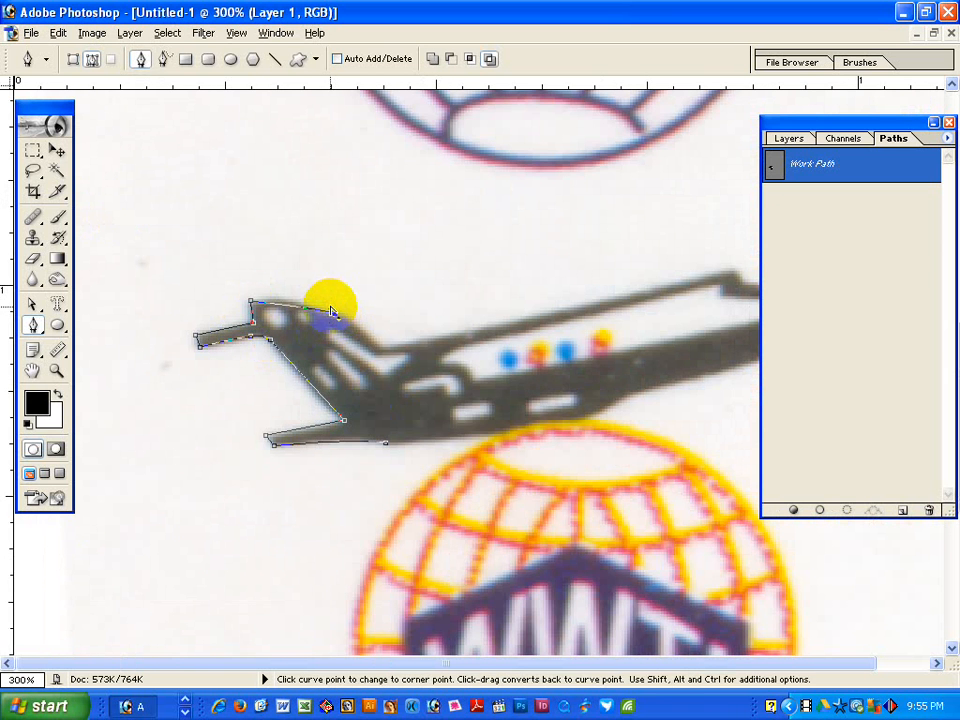
drag(331, 311, 290, 295)
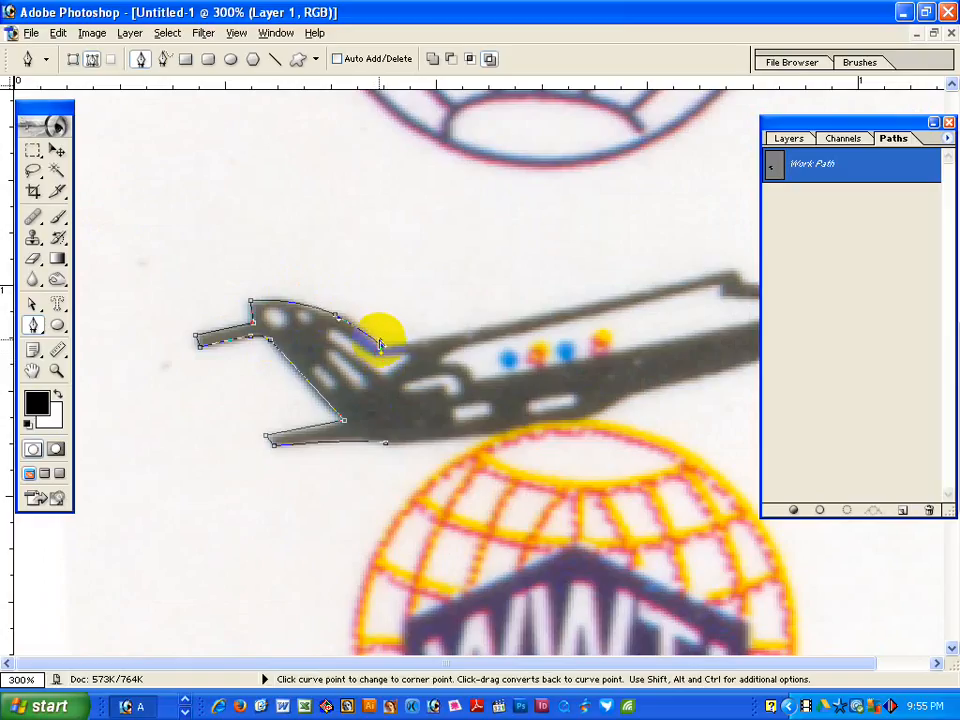
mouse_move(381, 345)
mouse_down()
mouse_move(358, 327)
mouse_move(381, 352)
mouse_up()
Trace the fuselage roof line forward to the cockpit peak and down its short notch.
drag(529, 356, 475, 350)
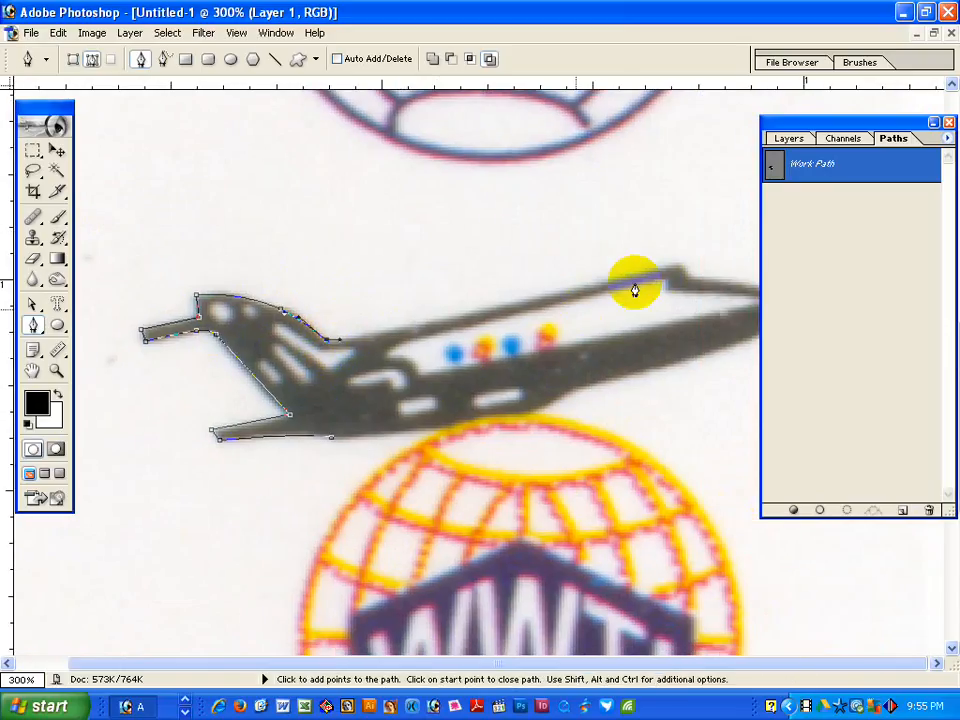
click(676, 265)
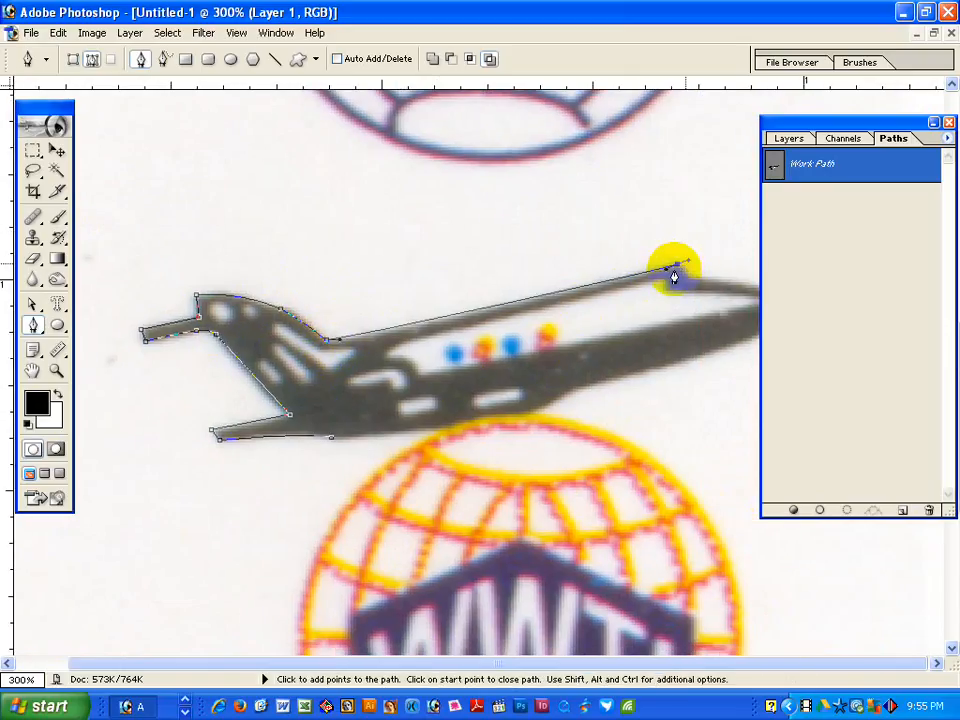
drag(666, 268, 551, 300)
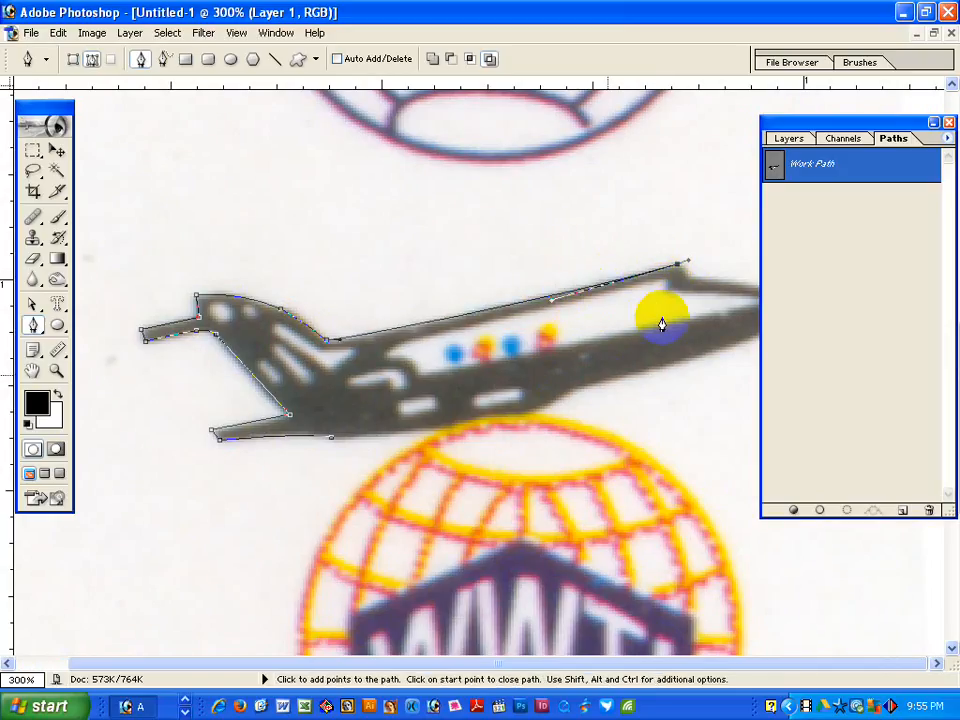
click(688, 275)
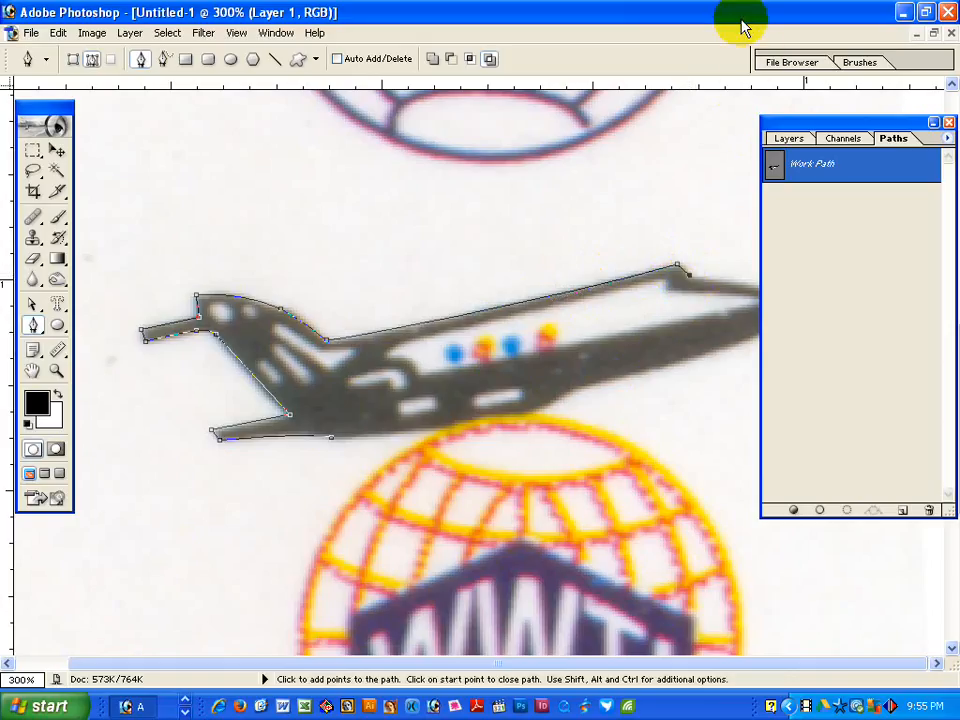
Move the Paths palette clear of the airplane, trace the nose and belly, and close the outer outline.
drag(789, 121, 869, 123)
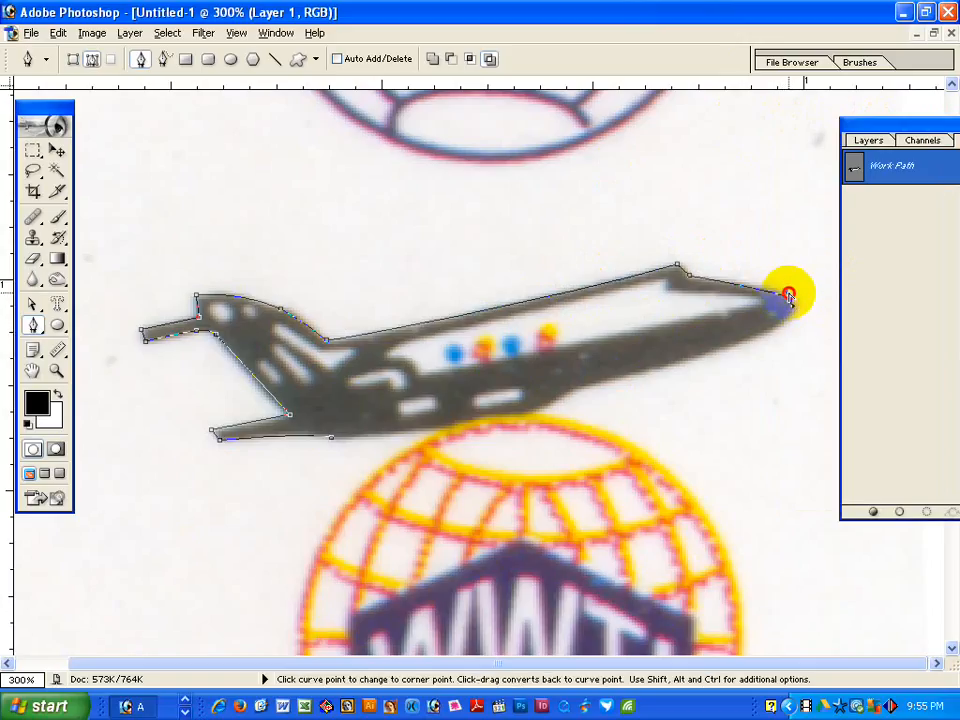
drag(789, 296, 705, 283)
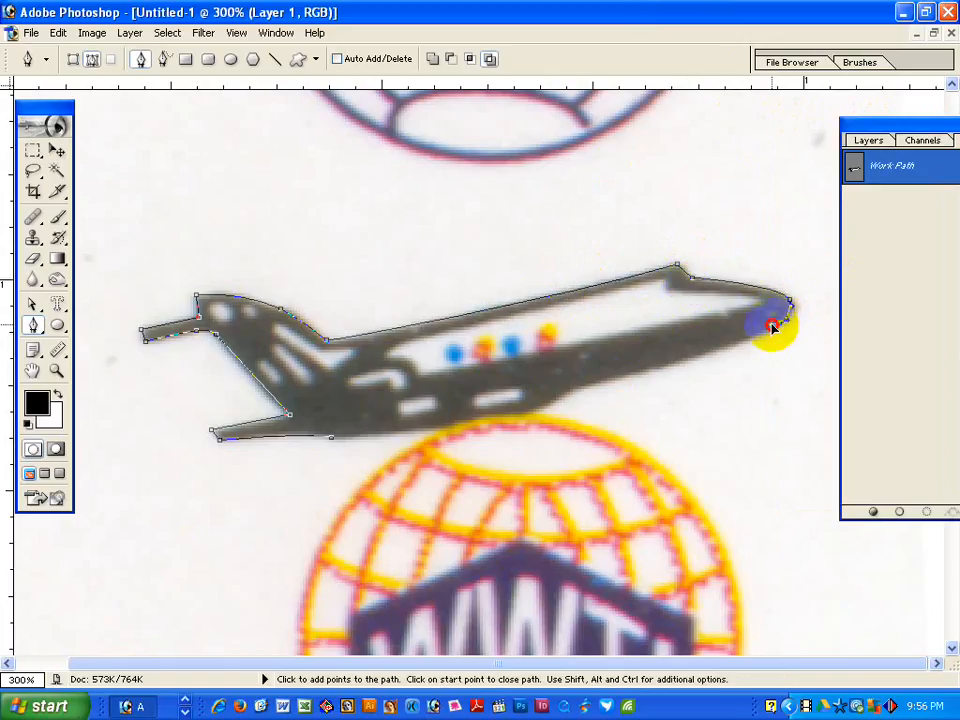
drag(788, 322, 799, 310)
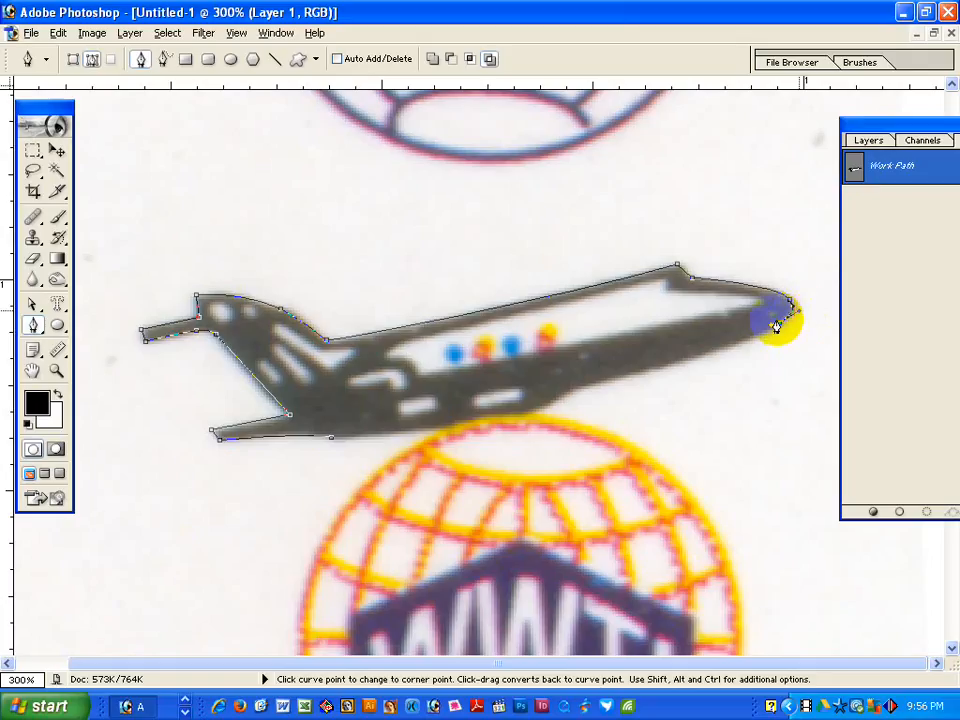
alt+click(774, 324)
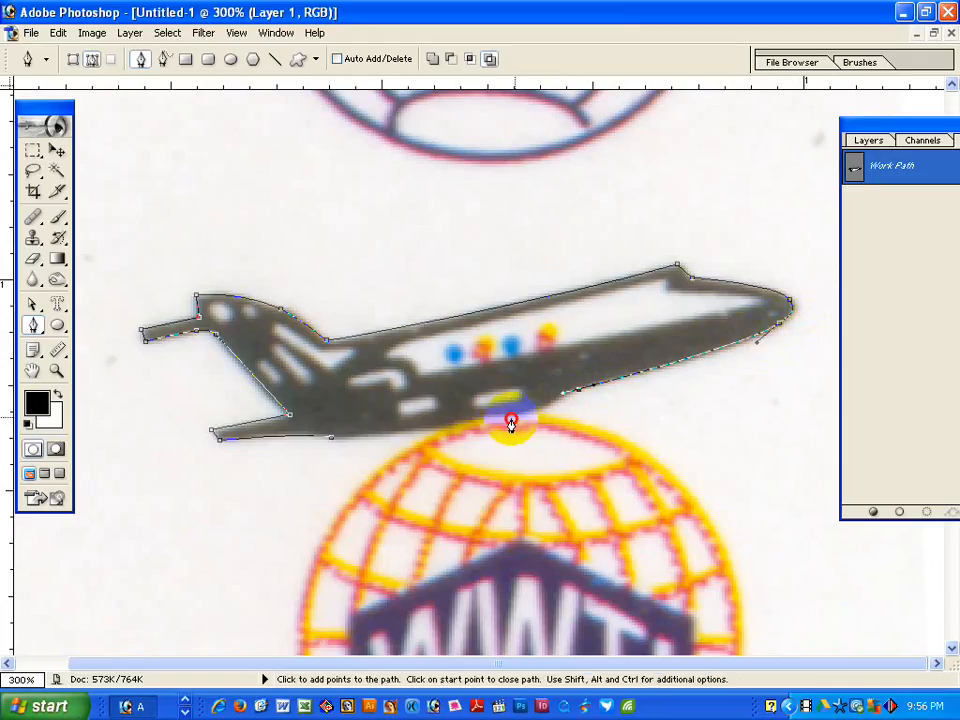
drag(515, 418, 538, 414)
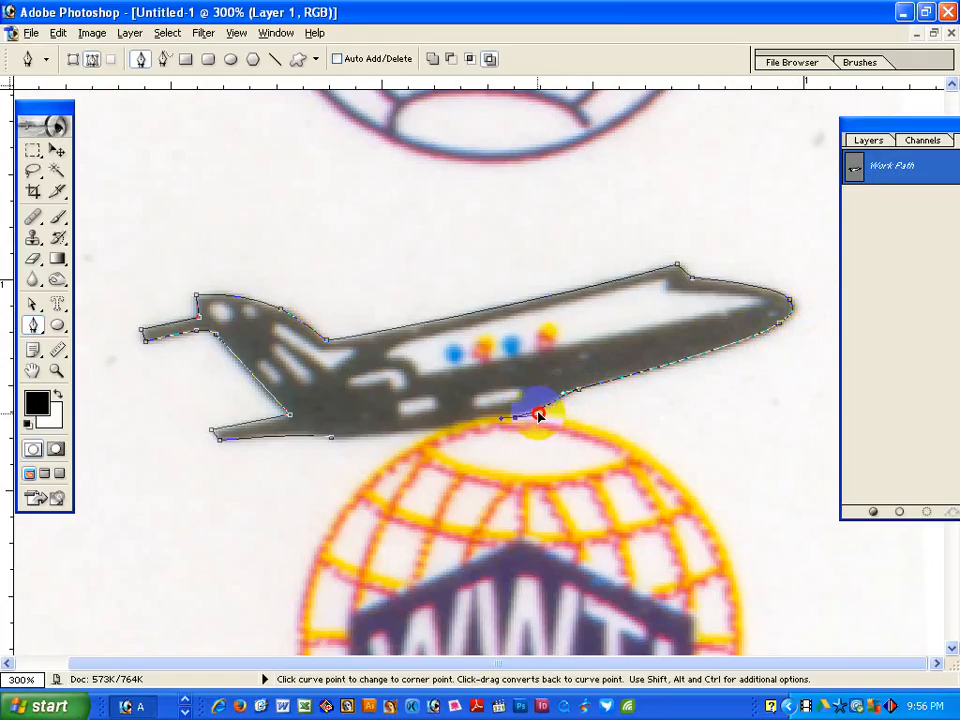
click(333, 442)
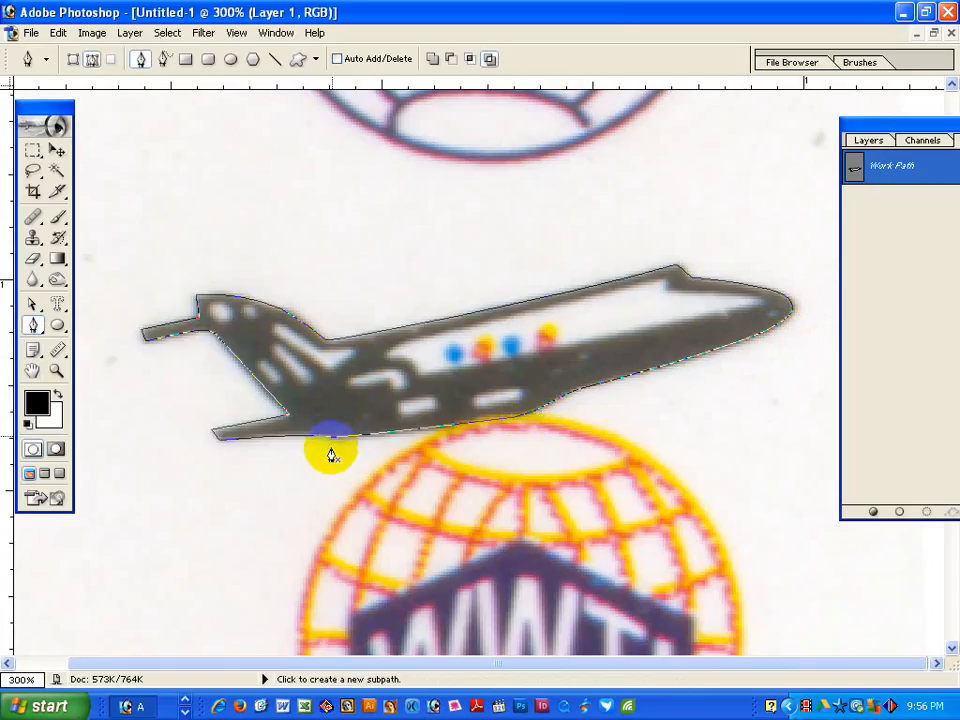
Trace the white fuselage band around the colored dots, including its cockpit notch, as a closed subpath.
click(490, 388)
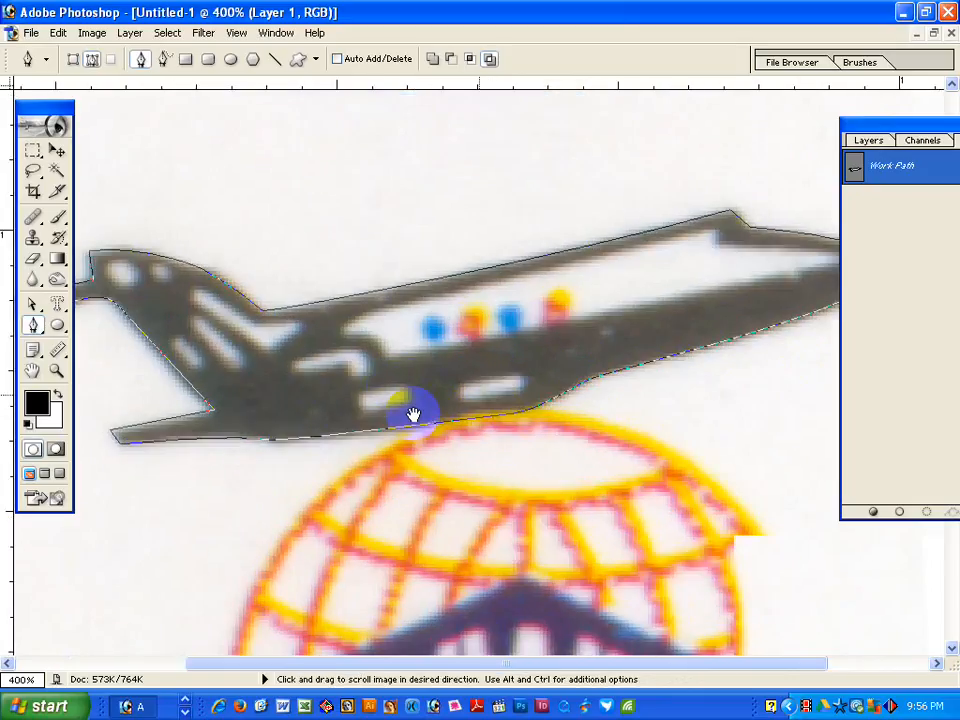
click(386, 360)
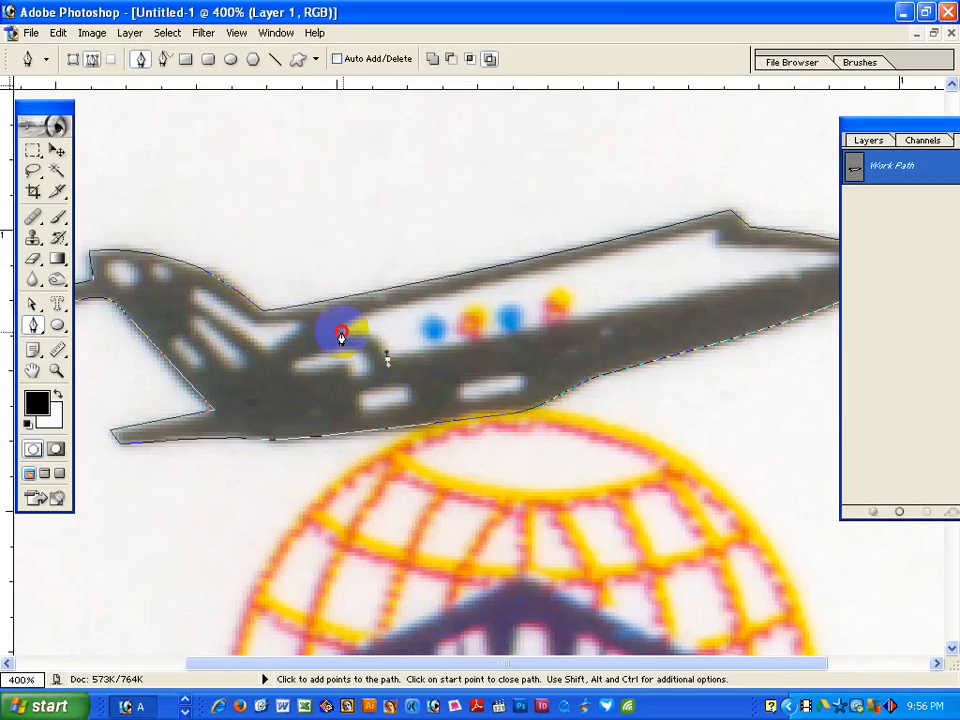
alt+click(372, 333)
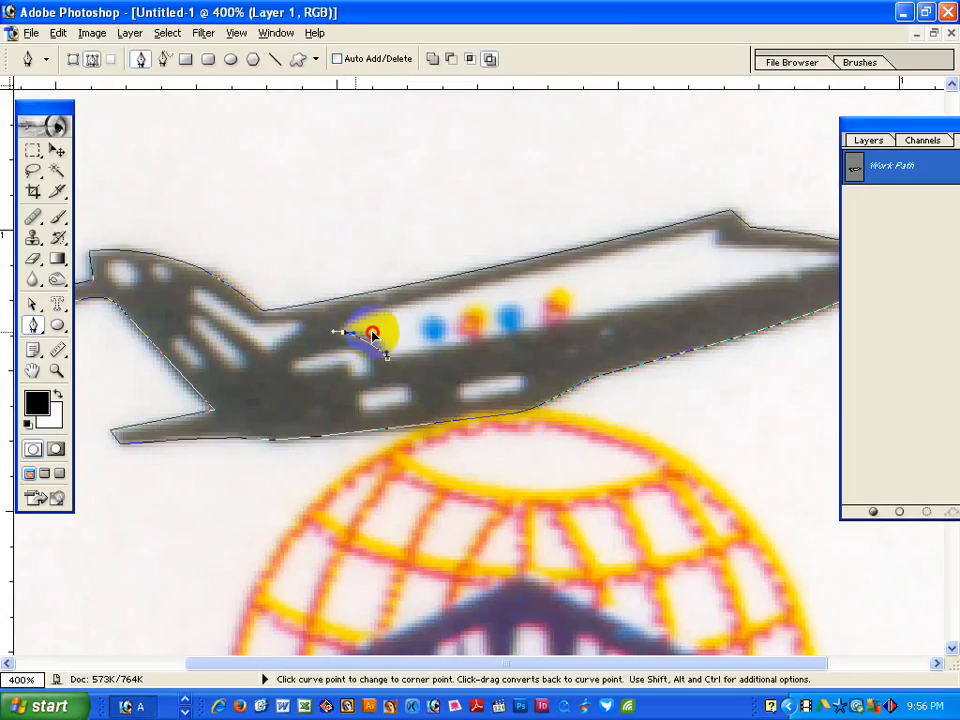
drag(378, 334, 392, 310)
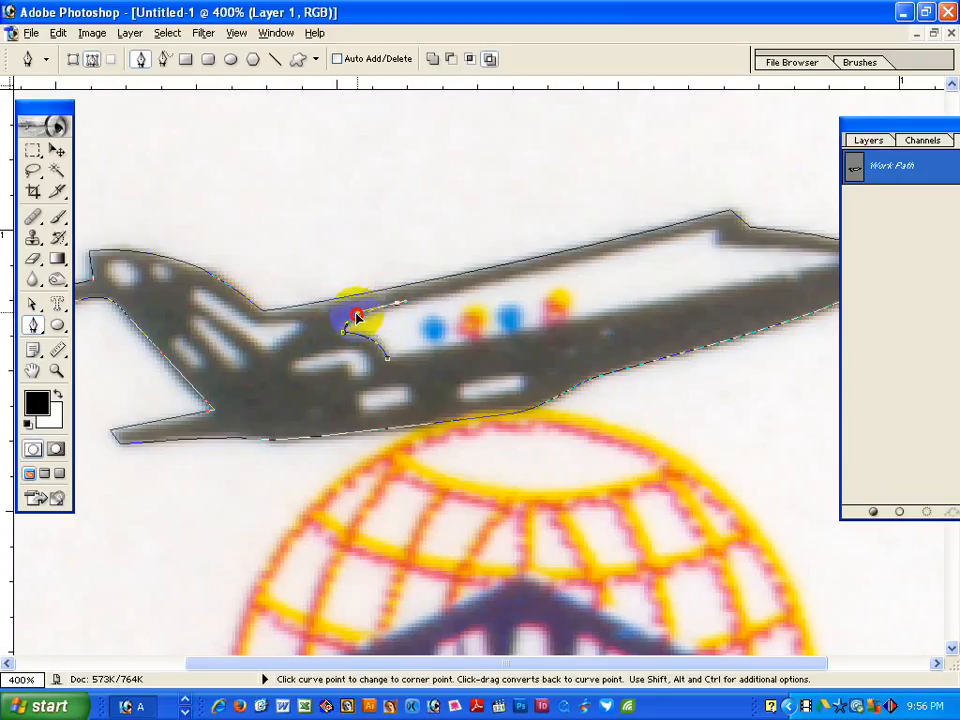
drag(705, 231, 725, 228)
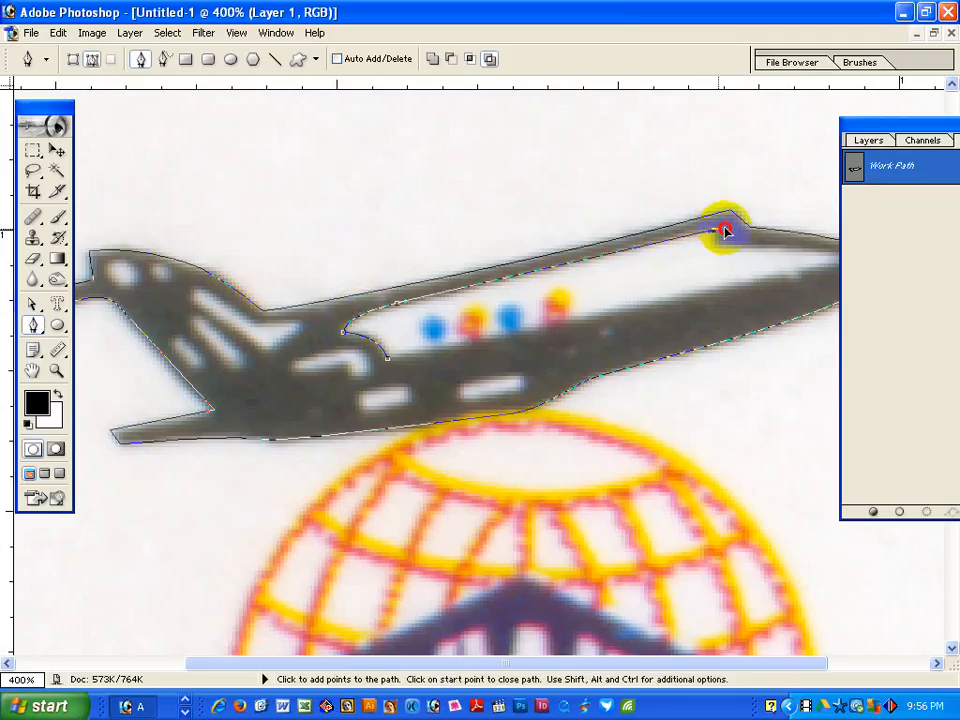
alt+click(705, 232)
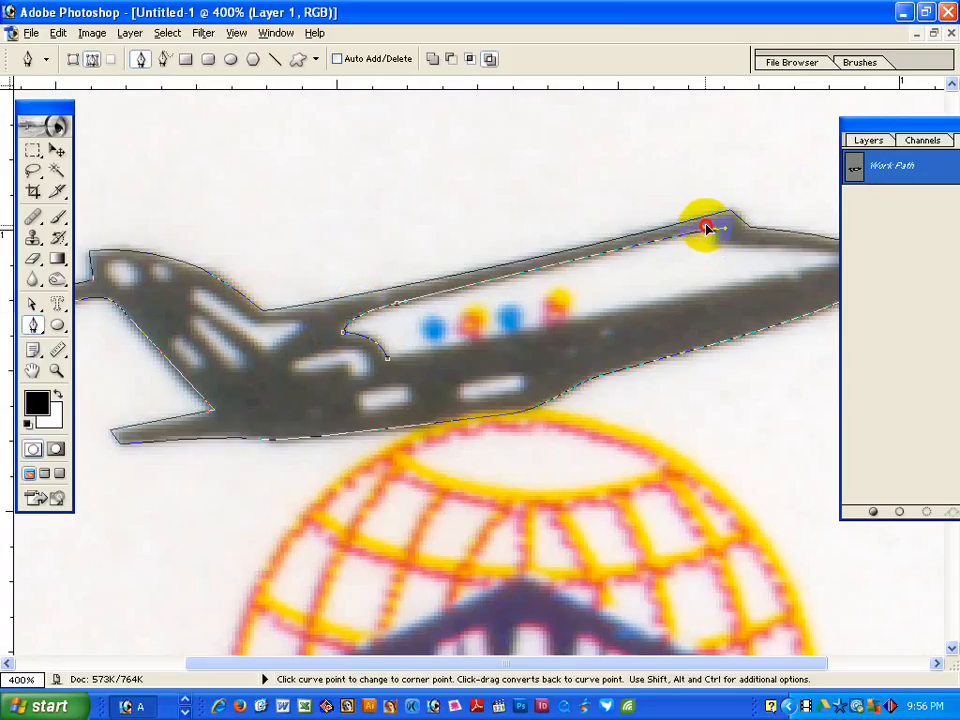
drag(408, 304, 433, 298)
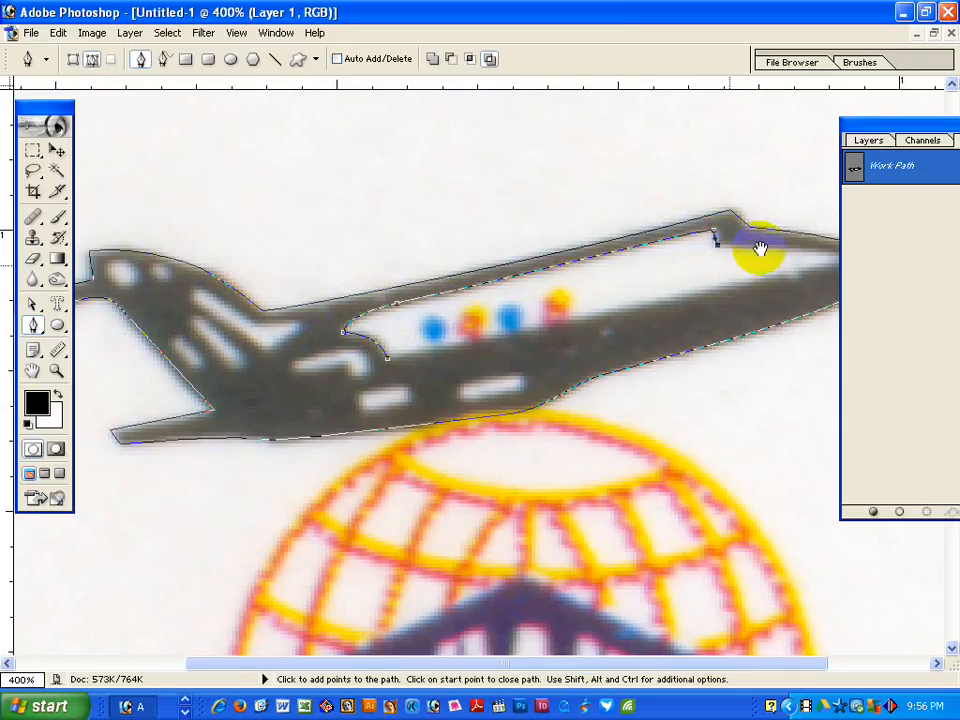
drag(756, 253, 580, 241)
click(575, 238)
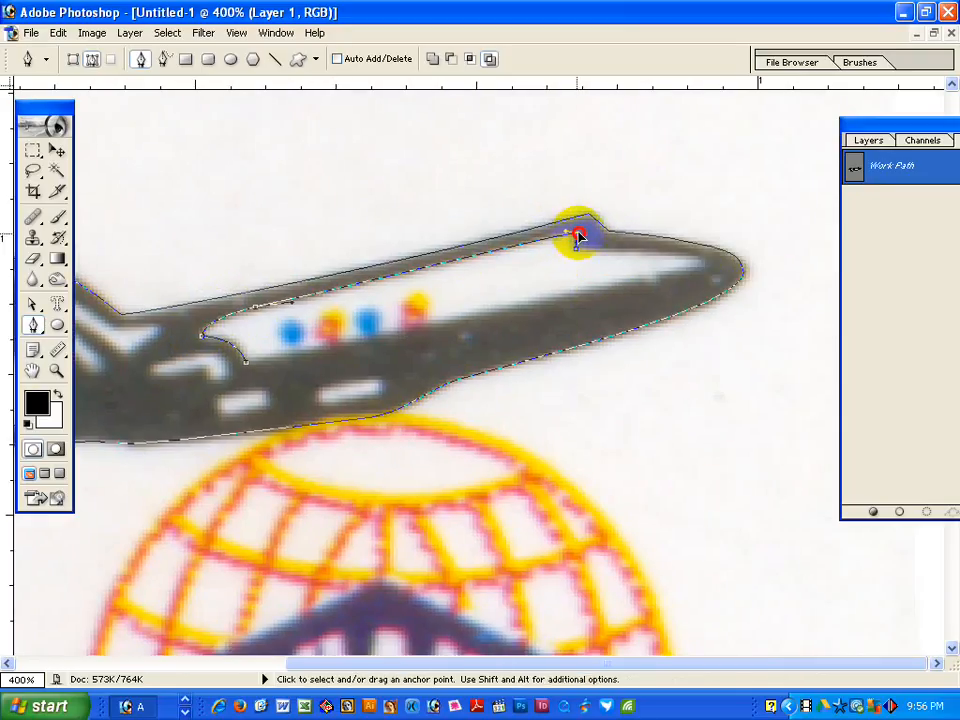
click(698, 258)
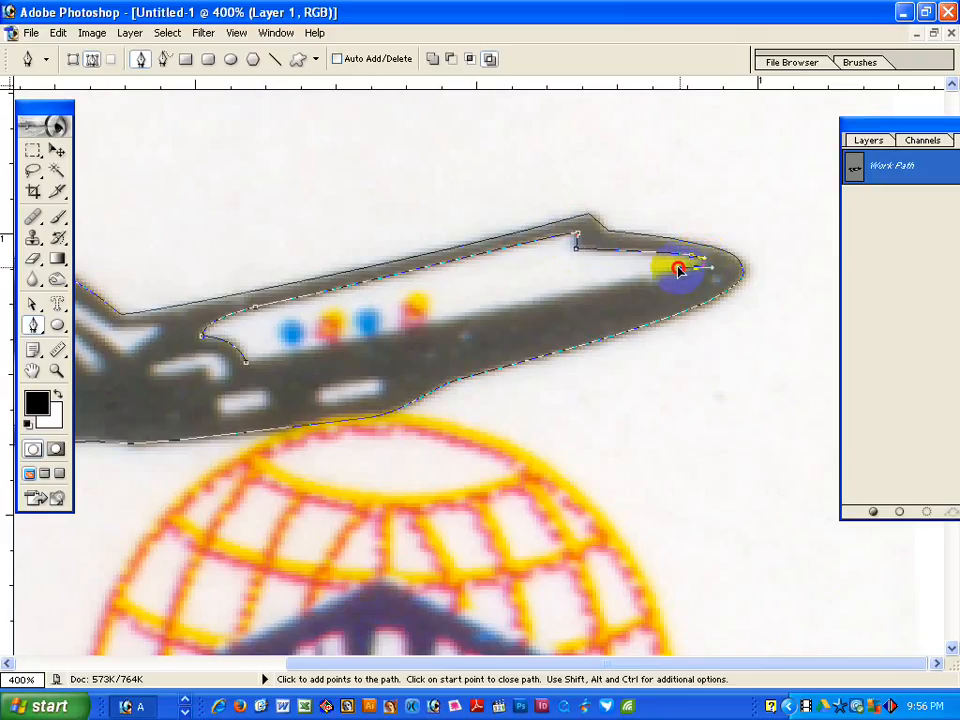
click(678, 268)
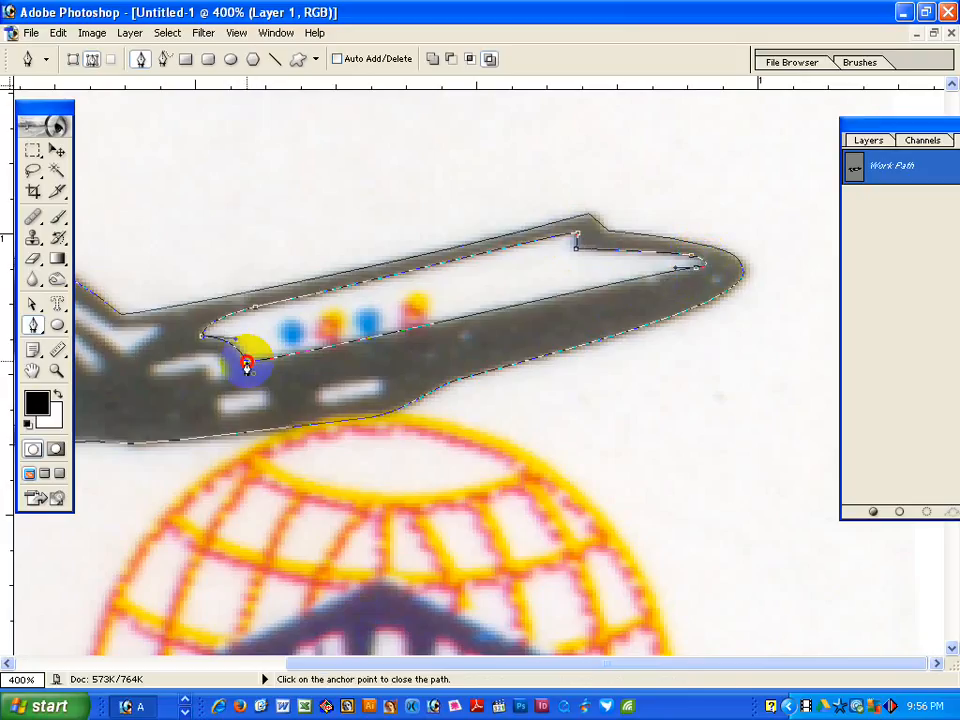
click(246, 366)
Trace the two white slots on the lower fuselage above the globe as closed subpaths.
drag(253, 358, 512, 334)
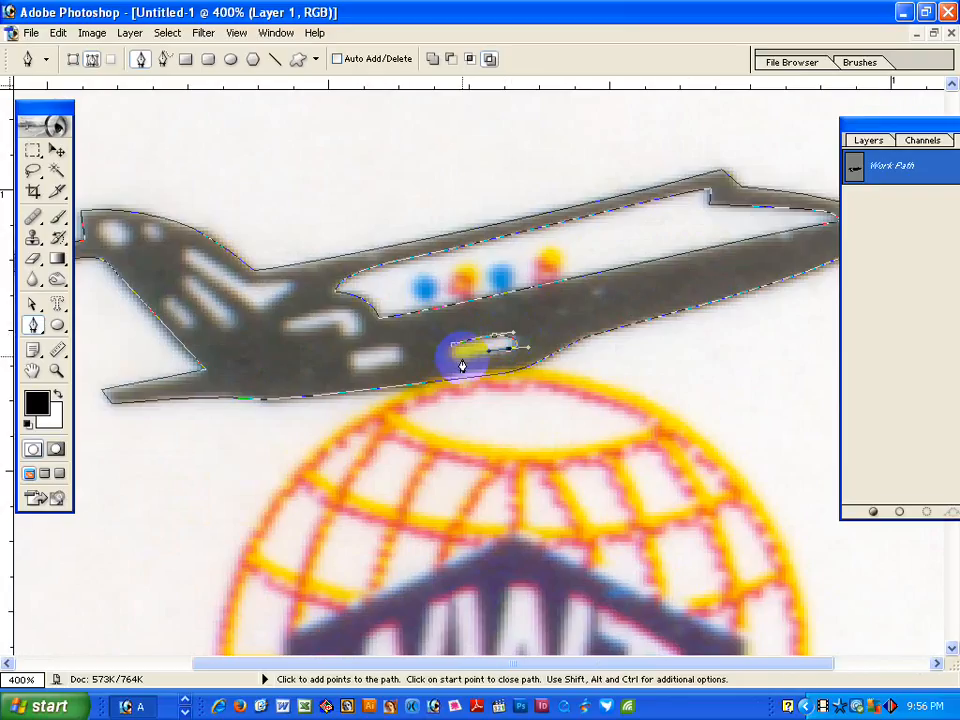
drag(462, 359, 451, 358)
click(451, 348)
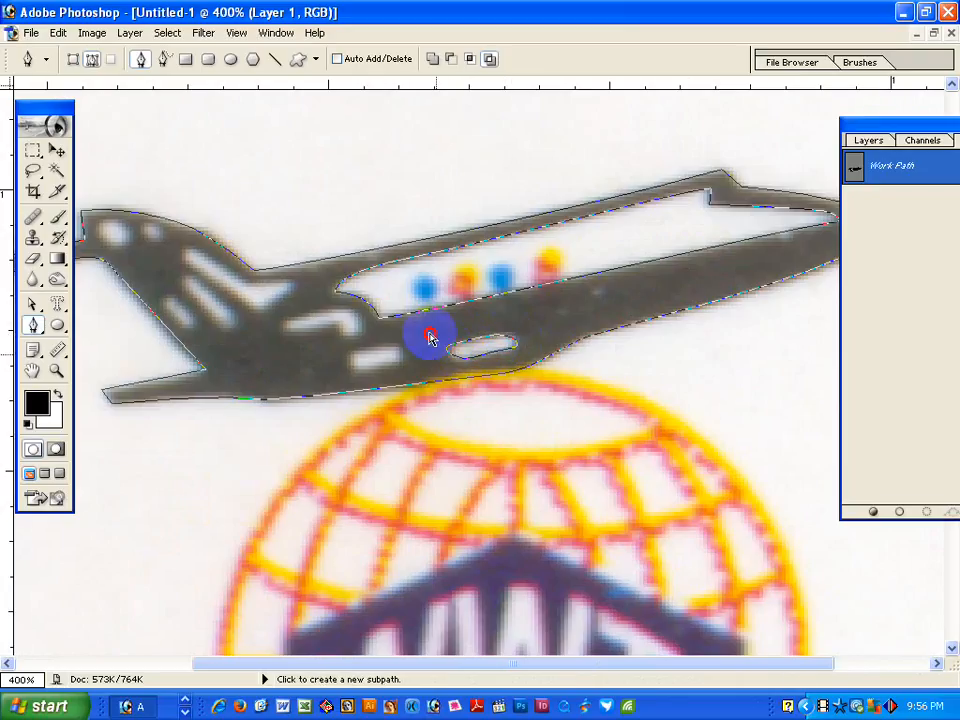
drag(352, 358, 375, 369)
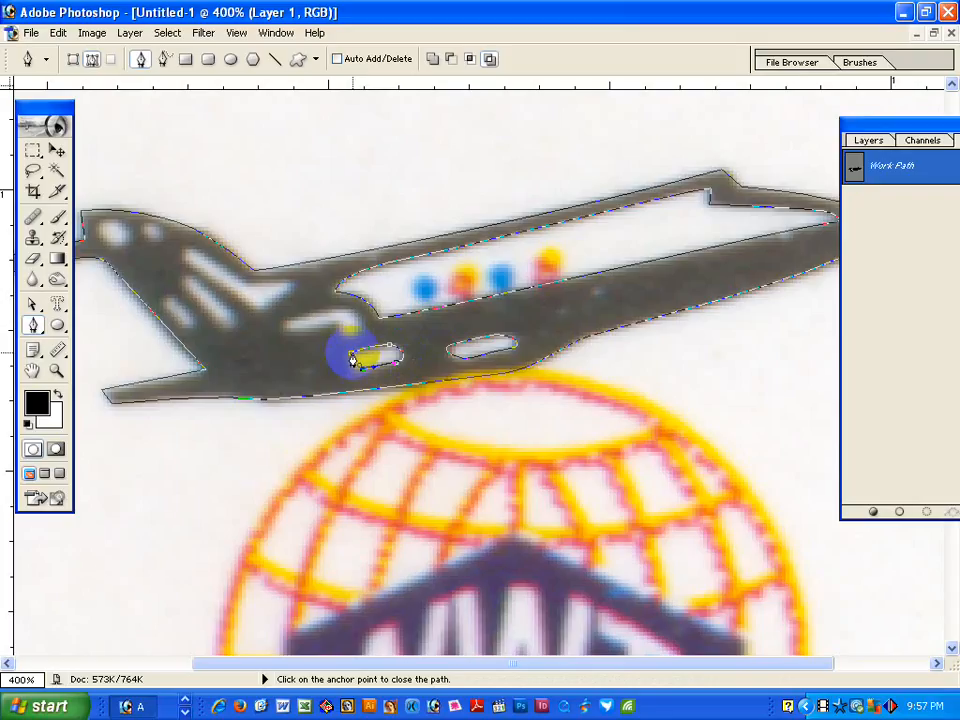
click(352, 358)
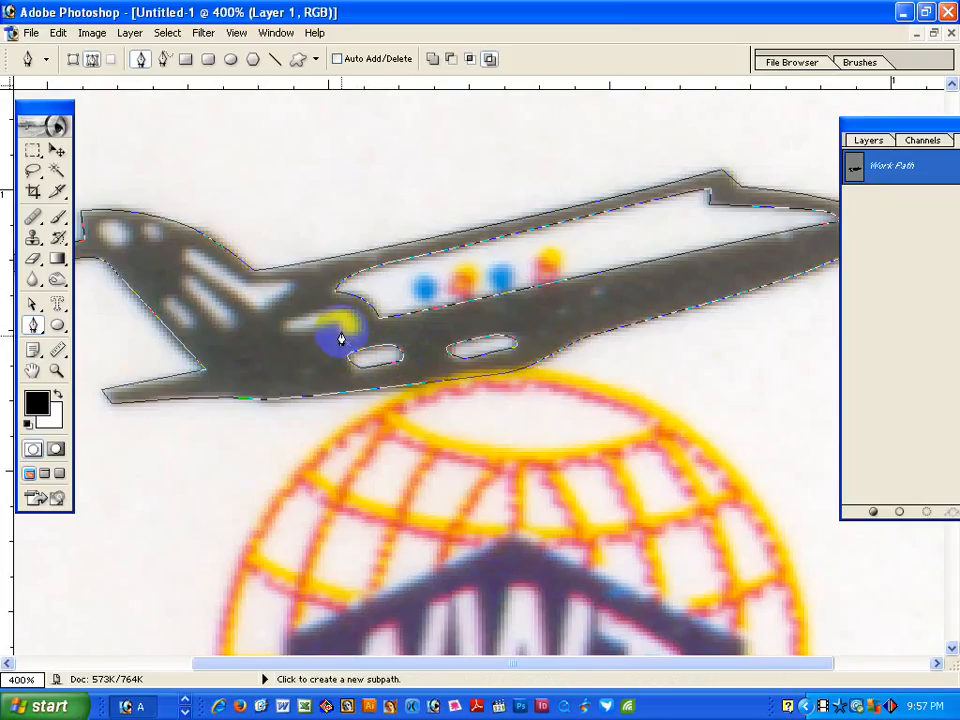
Trace the hooked white engine highlight behind the fuselage band as a closed subpath.
click(342, 333)
drag(329, 326, 298, 322)
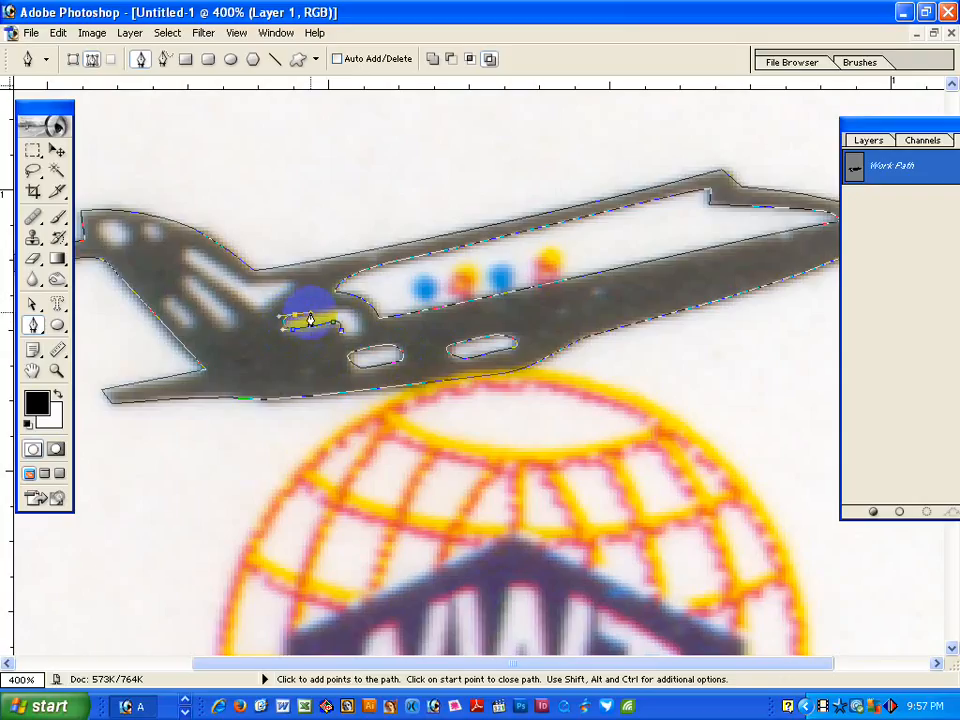
click(297, 320)
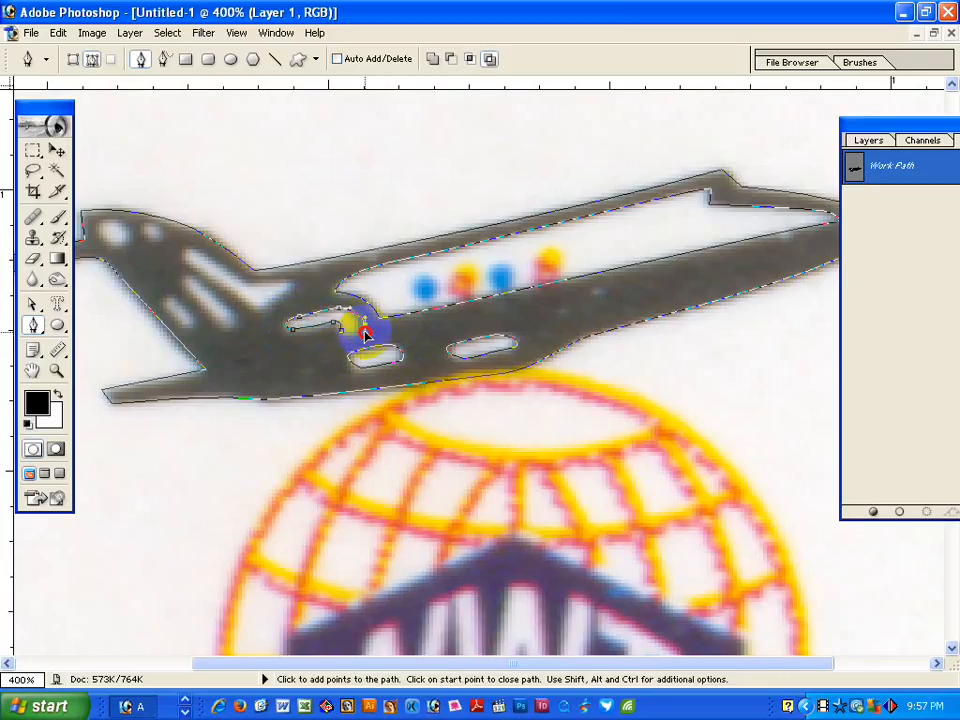
click(340, 338)
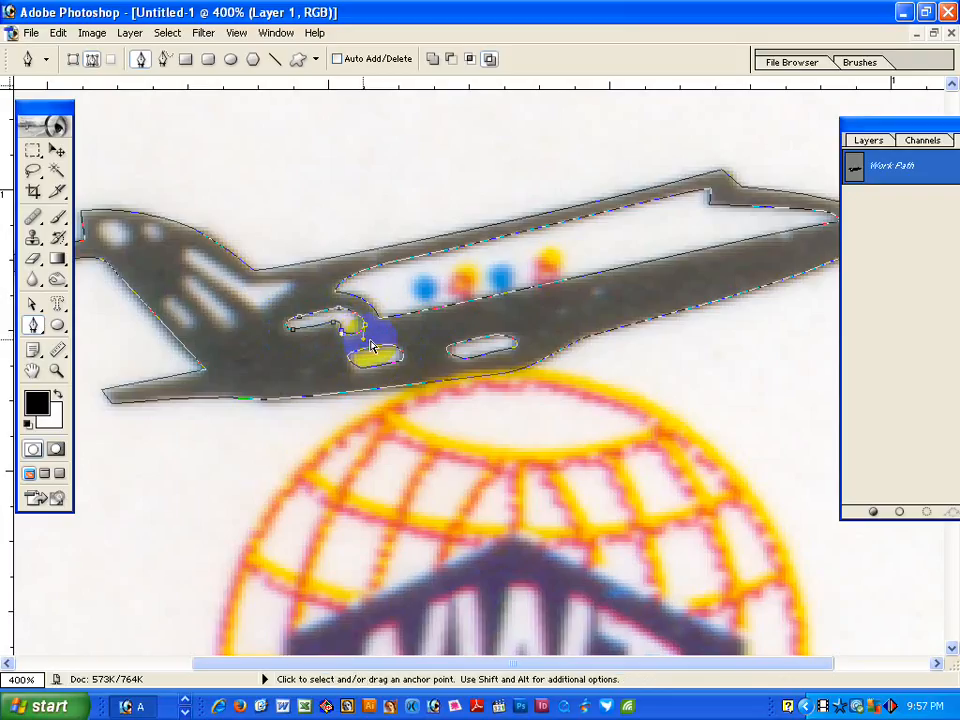
Start a new subpath along the lower edge of the uppermost white stripe on the tail fin.
key(space)
drag(285, 330, 367, 342)
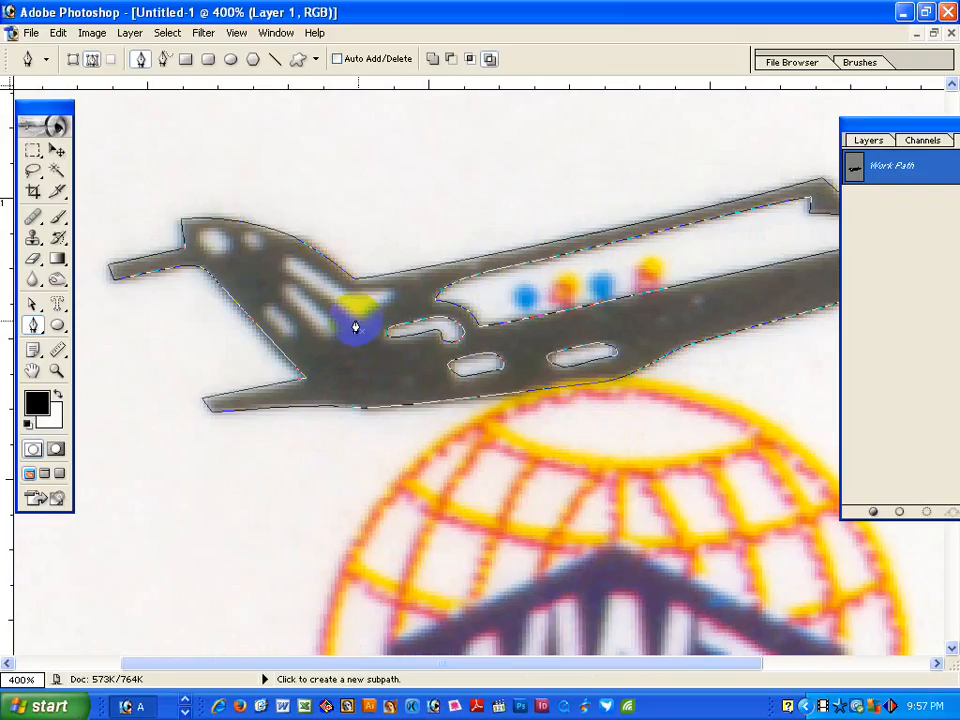
click(355, 318)
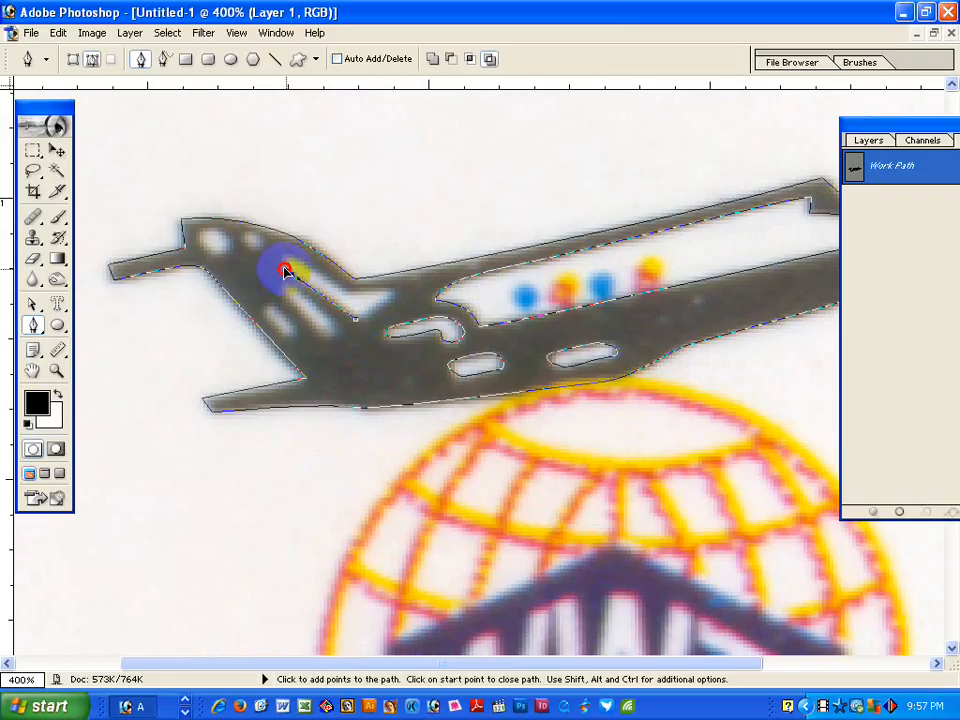
Finish the subpath around the V-shaped cutout in the airplane's tail and trace the slanted slot just below it.
drag(285, 270, 302, 266)
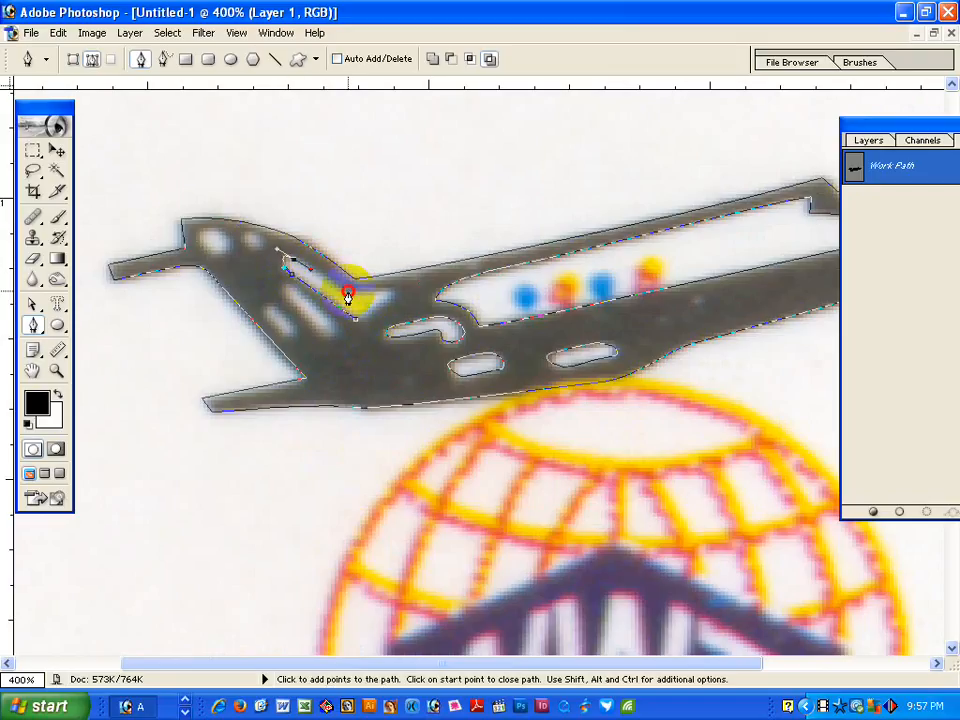
mouse_move(388, 287)
mouse_down()
mouse_move(399, 289)
mouse_move(385, 298)
mouse_up()
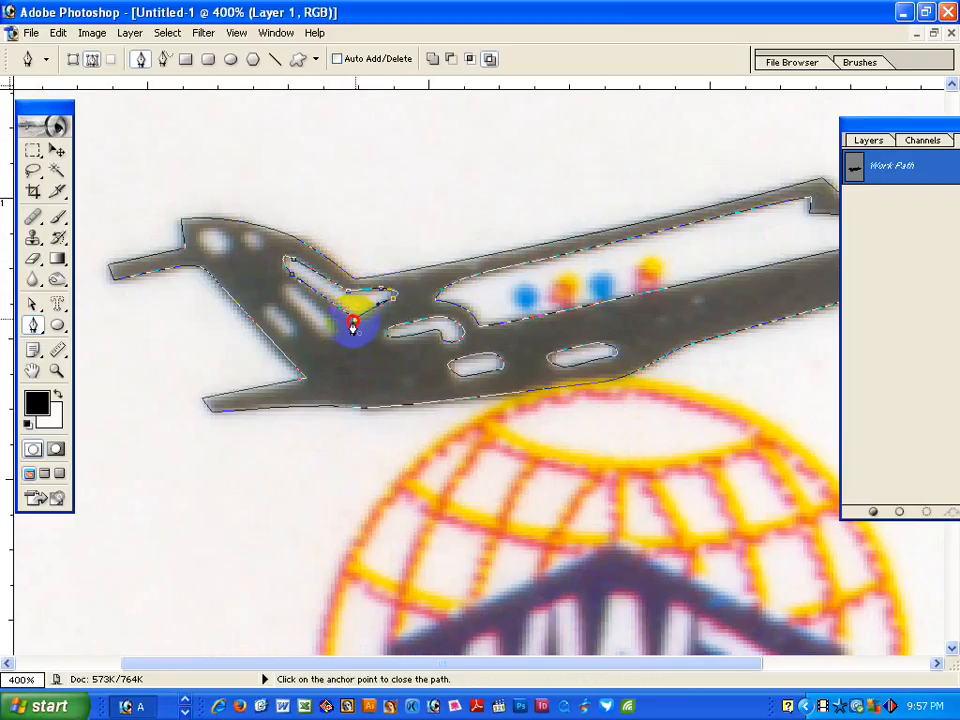
click(348, 320)
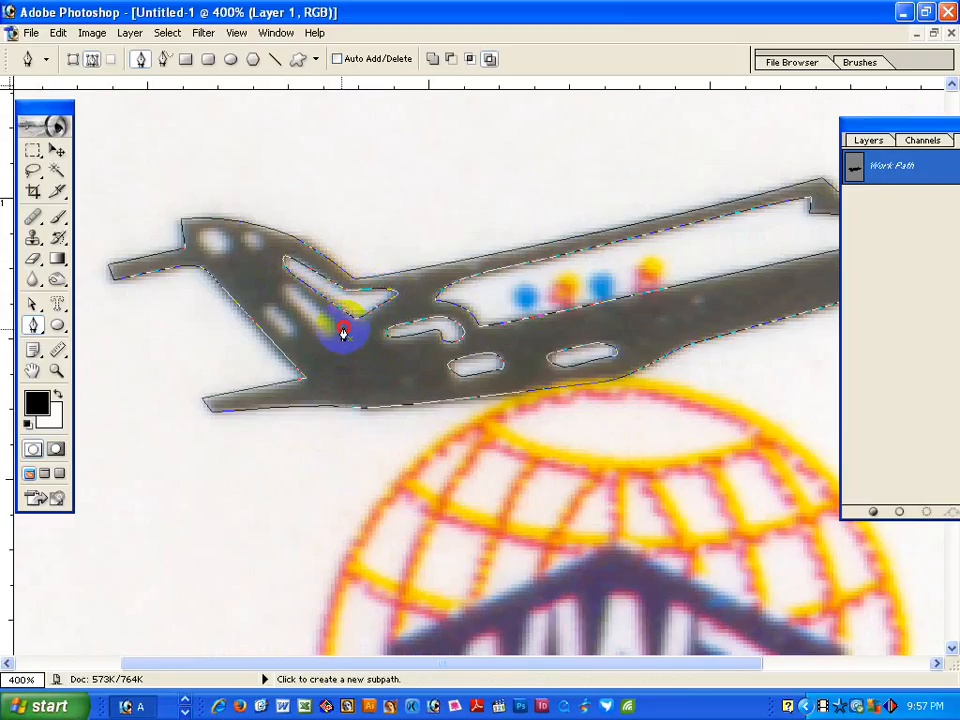
drag(331, 348, 309, 301)
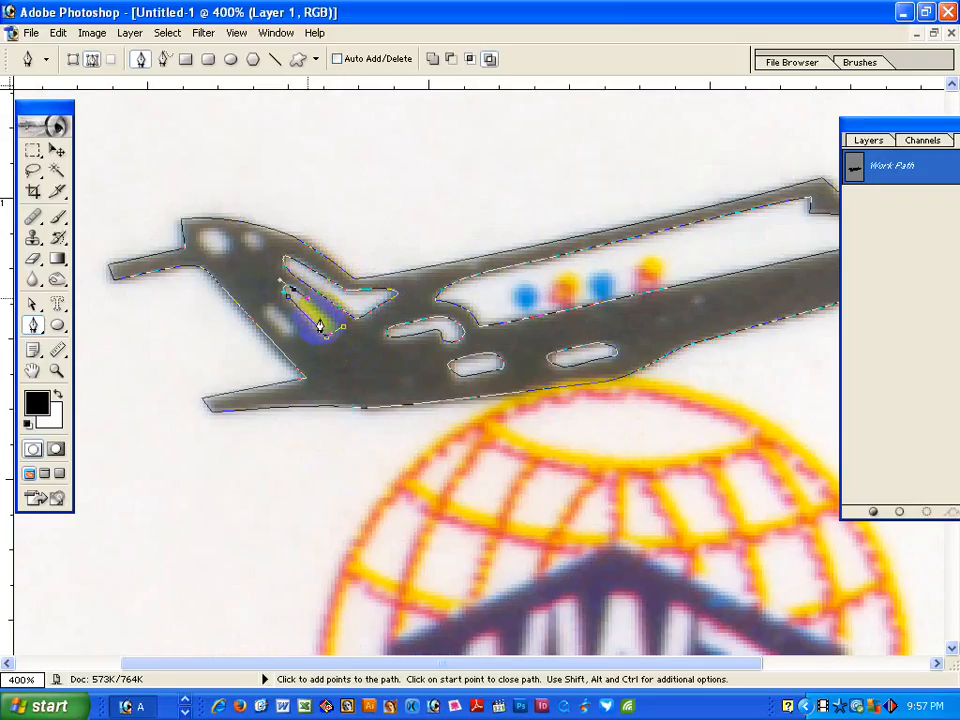
click(343, 322)
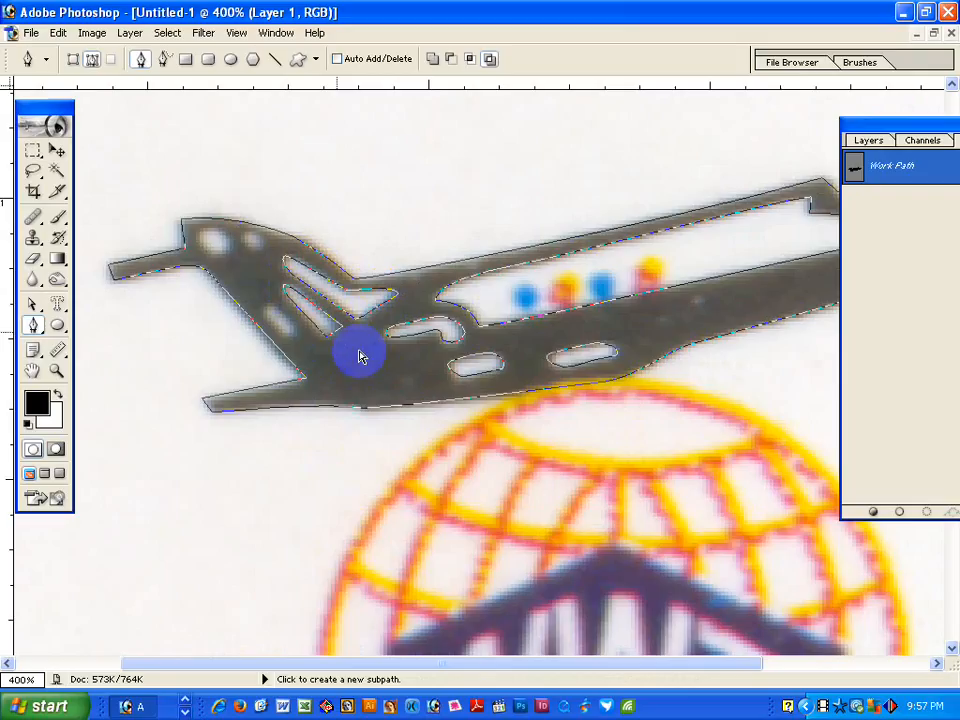
Trace the small slanted slot near the tail's rear edge as a closed subpath.
click(270, 327)
click(265, 316)
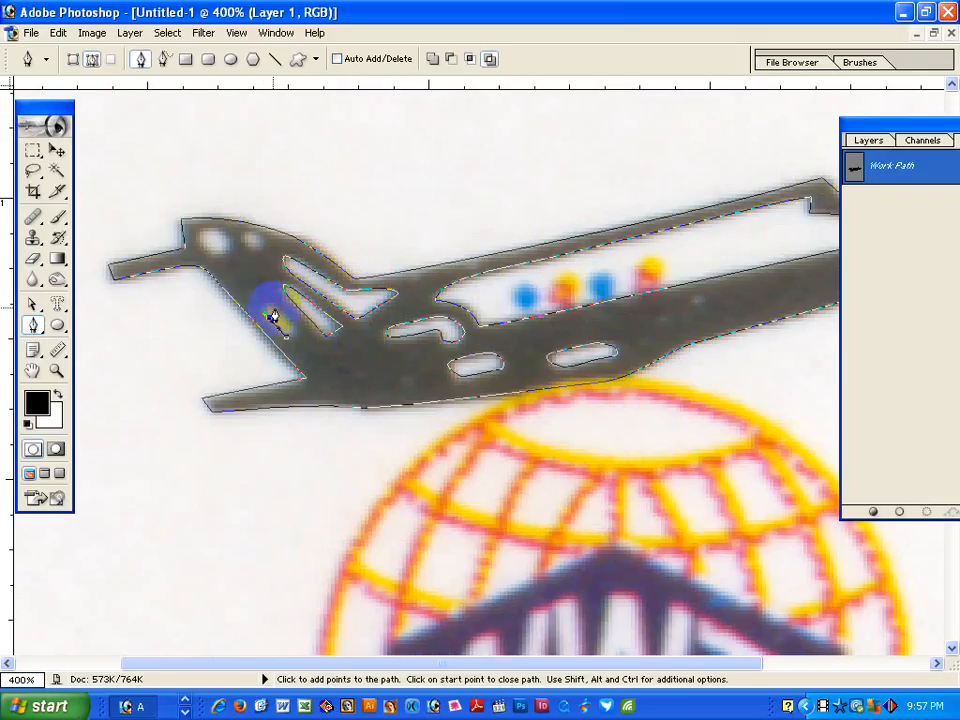
click(290, 336)
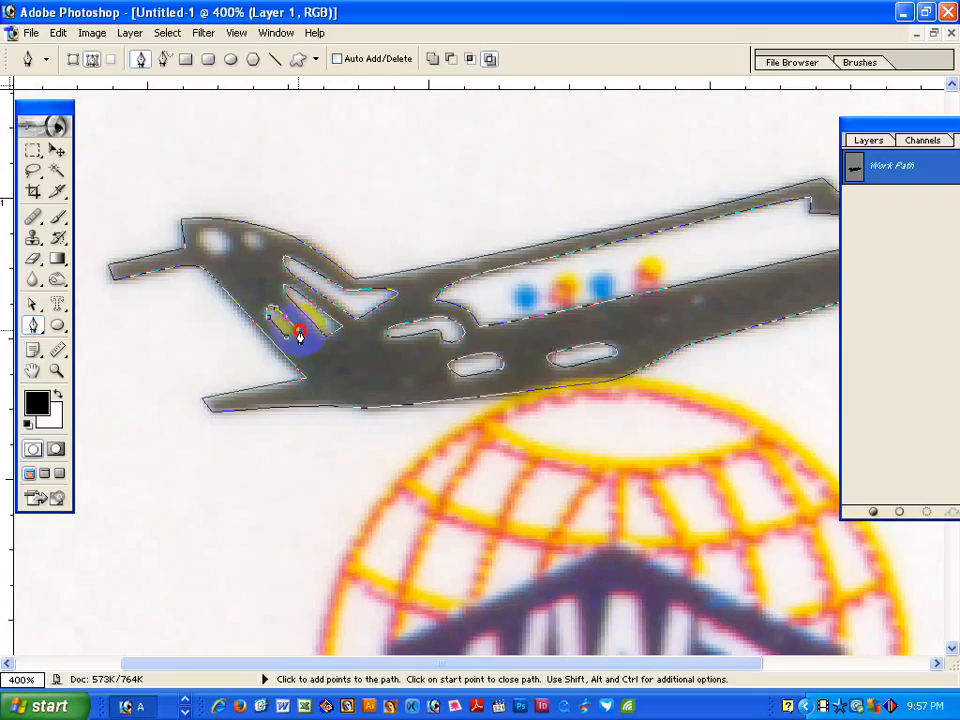
click(286, 341)
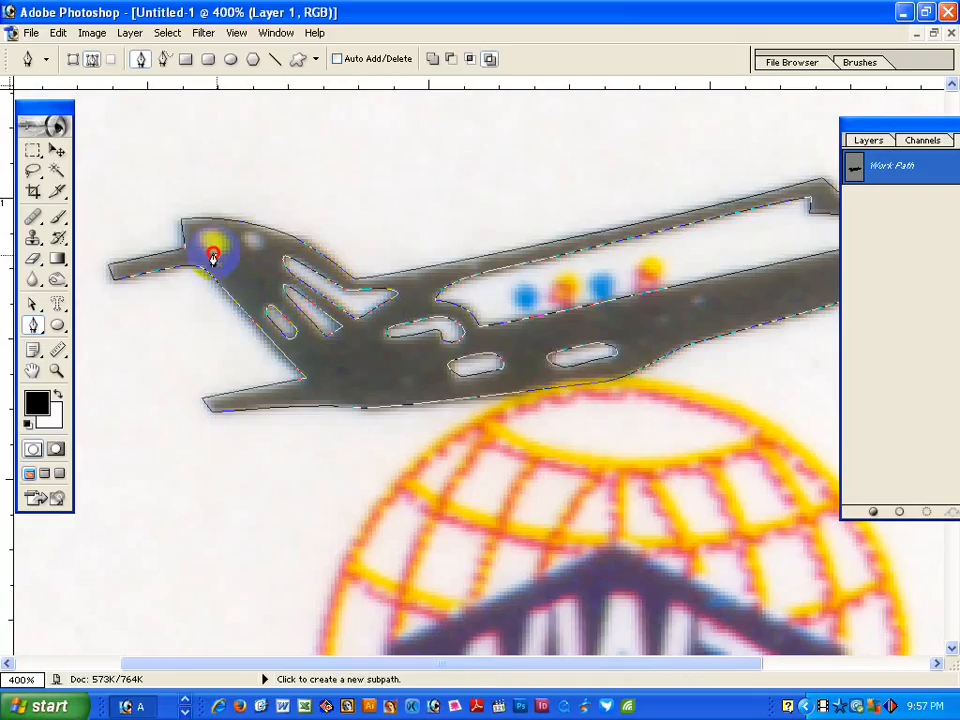
Trace the two small rounded cutouts near the tip of the airplane's tail as closed subpaths.
click(182, 240)
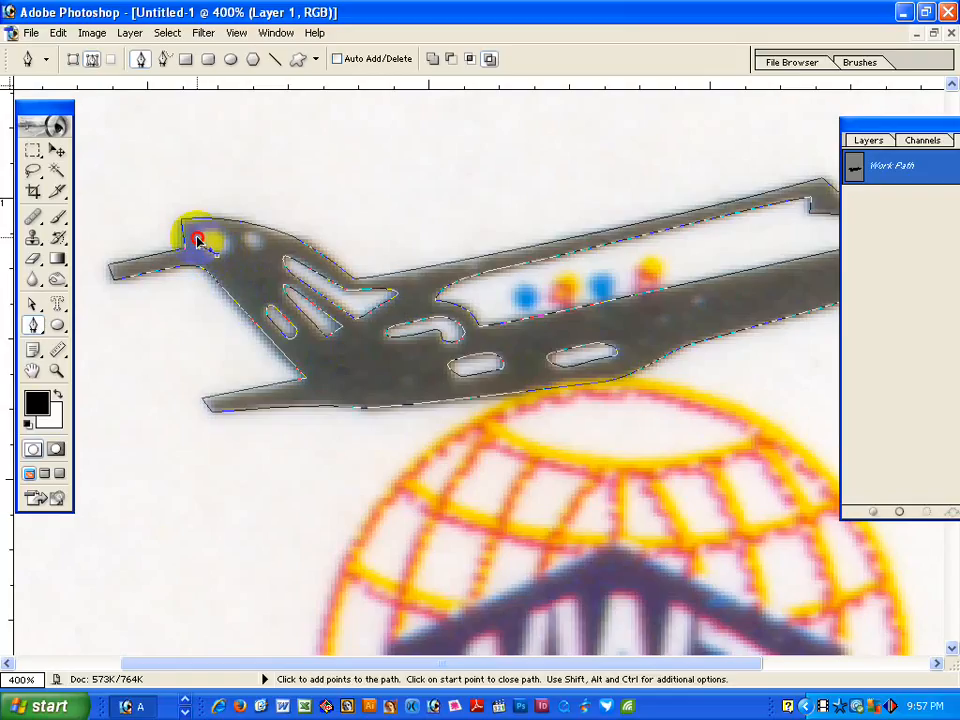
click(215, 238)
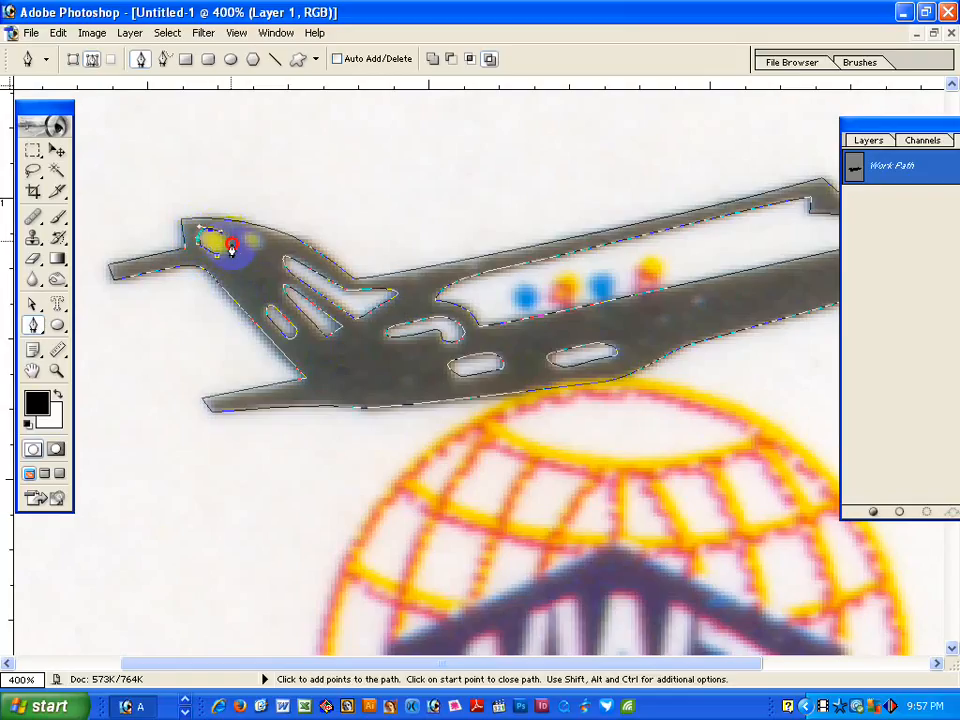
click(214, 254)
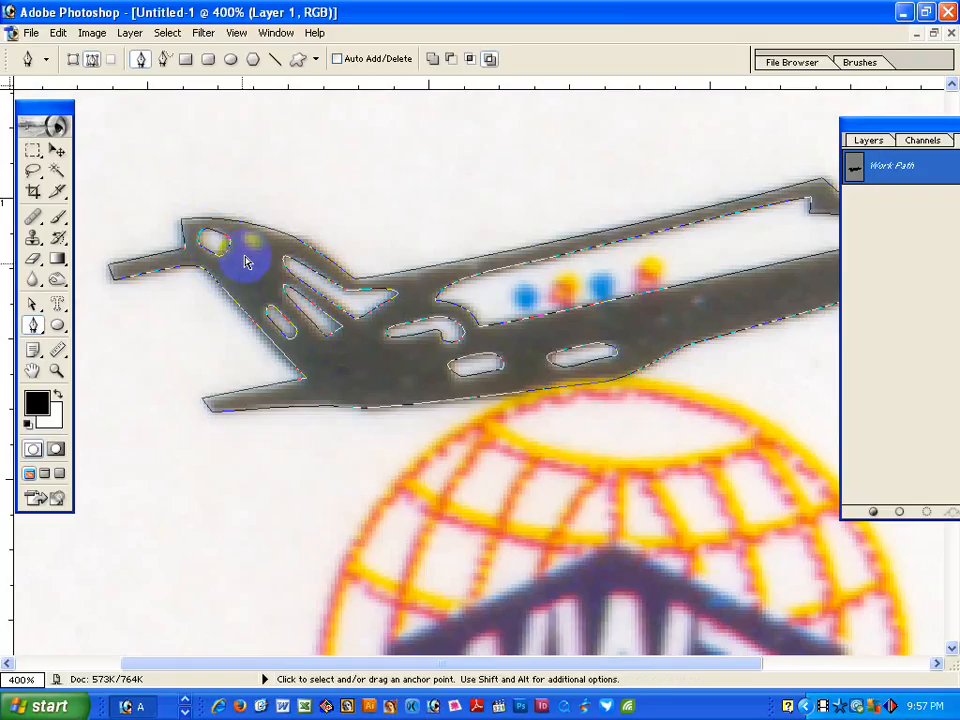
click(249, 251)
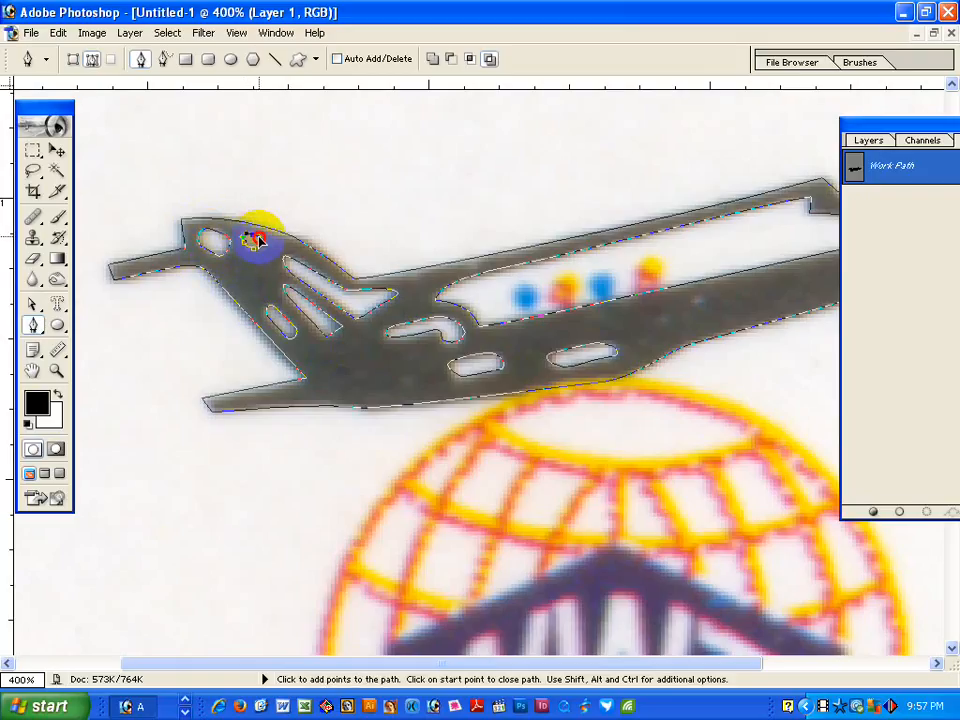
drag(252, 250, 242, 244)
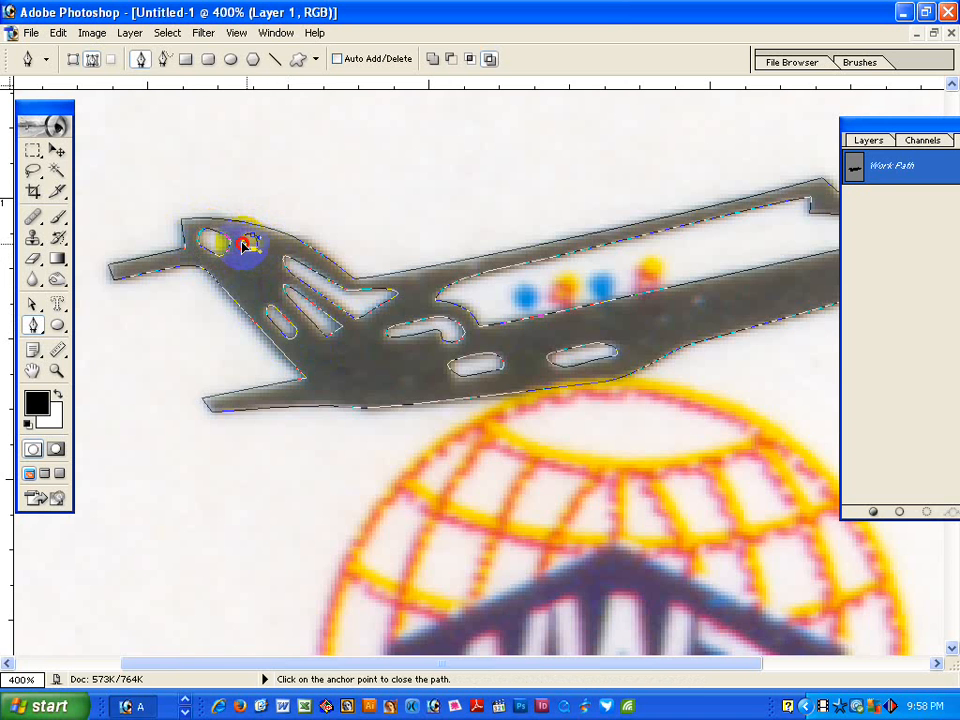
drag(445, 297, 315, 250)
Level the WWTI sign by measuring along its base edge and rotating the canvas by the measured angle.
alt+click(536, 375)
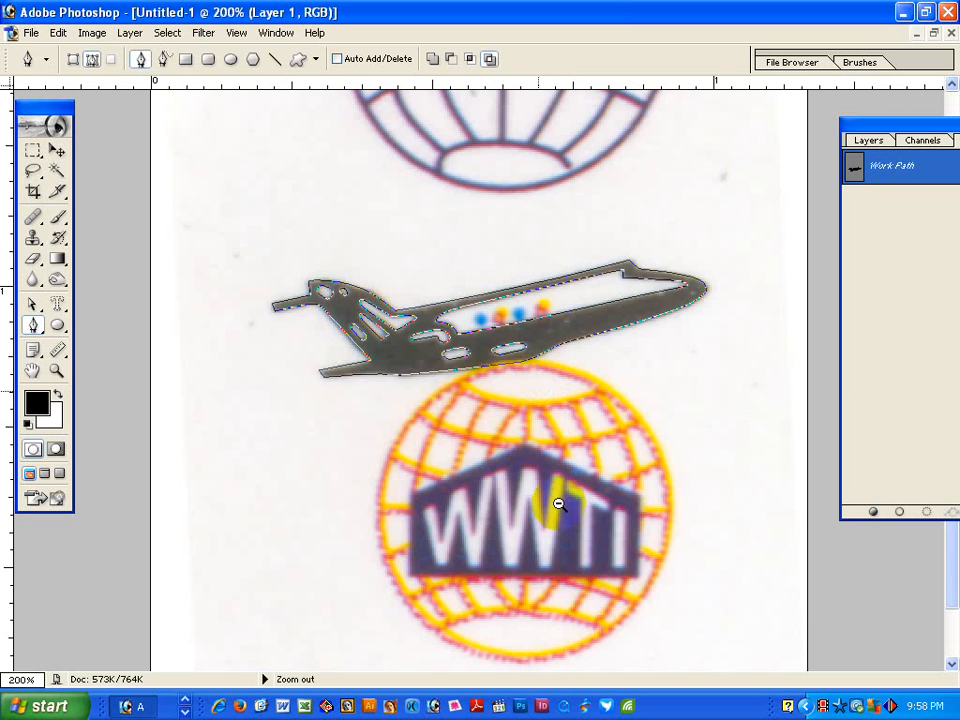
ctrl+click(525, 540)
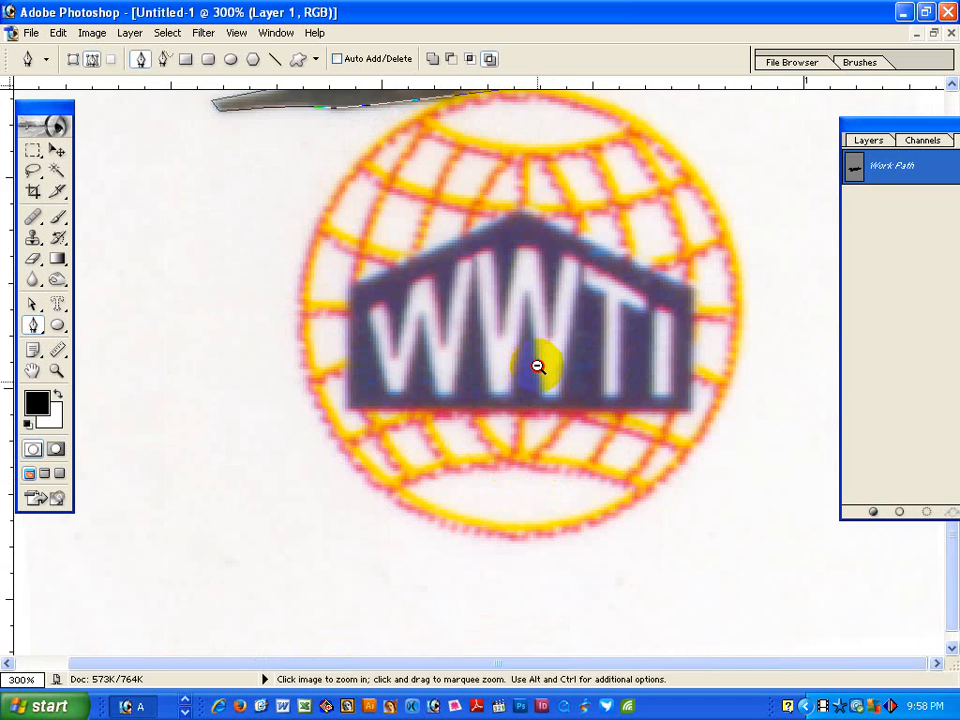
alt+click(583, 383)
alt+click(589, 410)
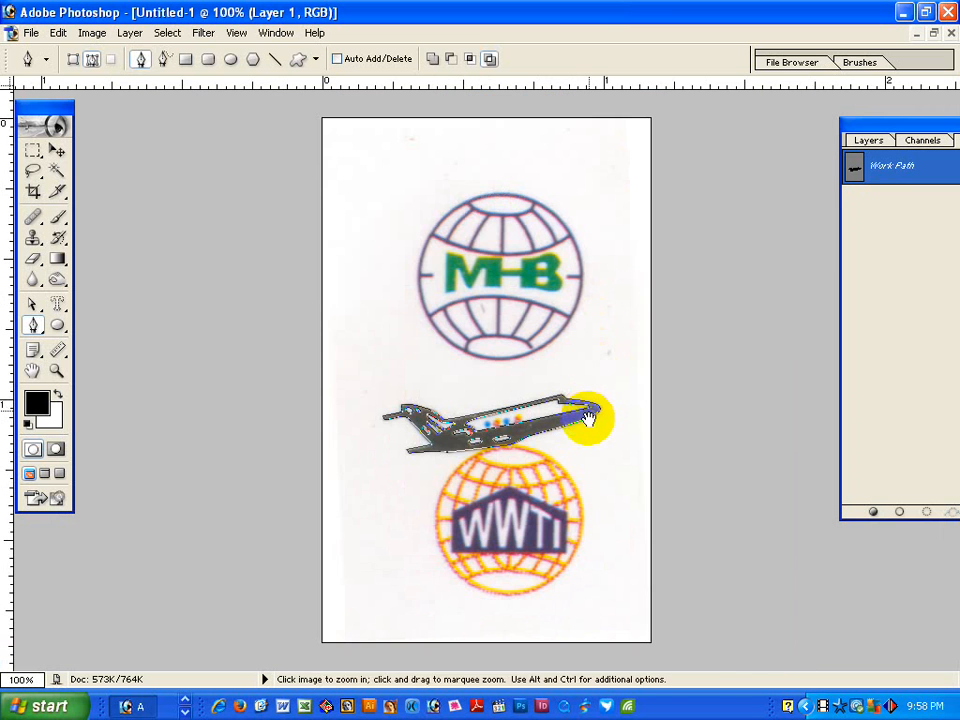
click(550, 512)
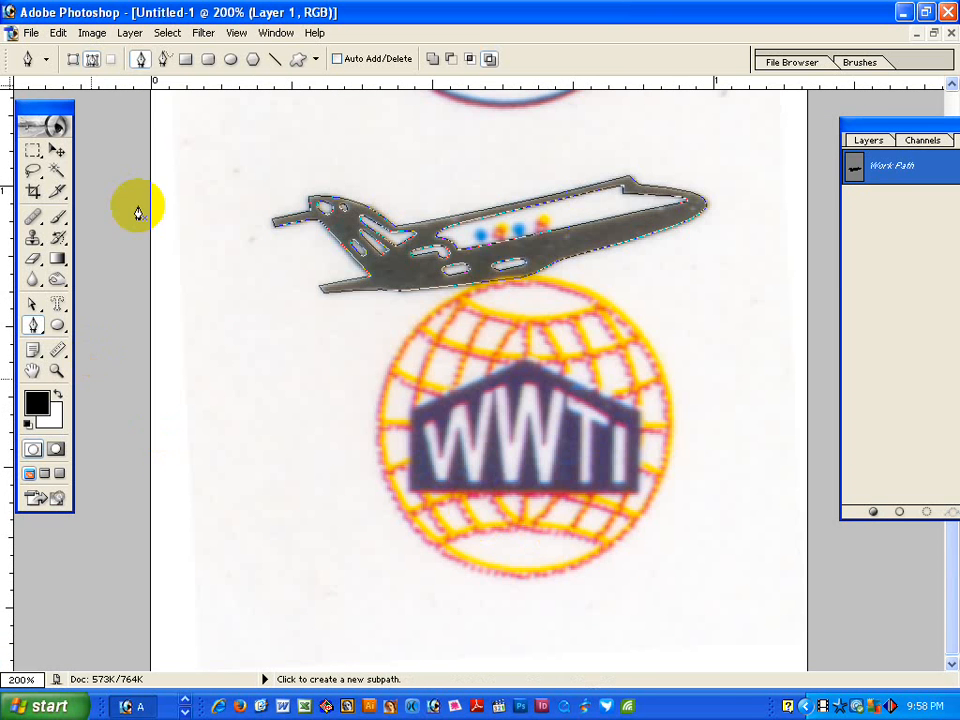
click(58, 350)
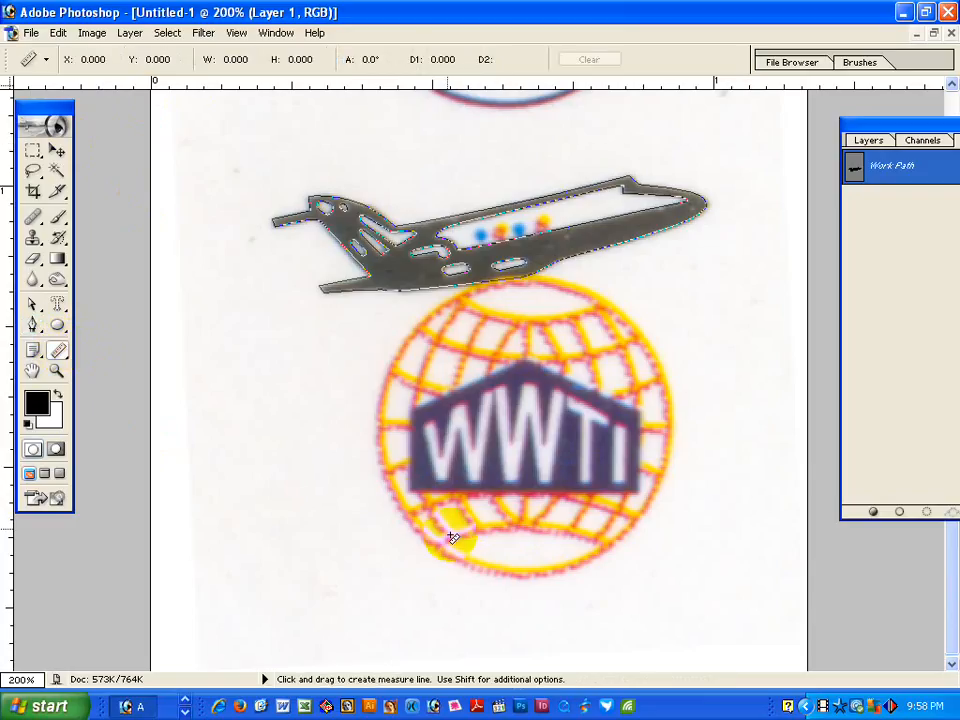
drag(411, 493, 642, 494)
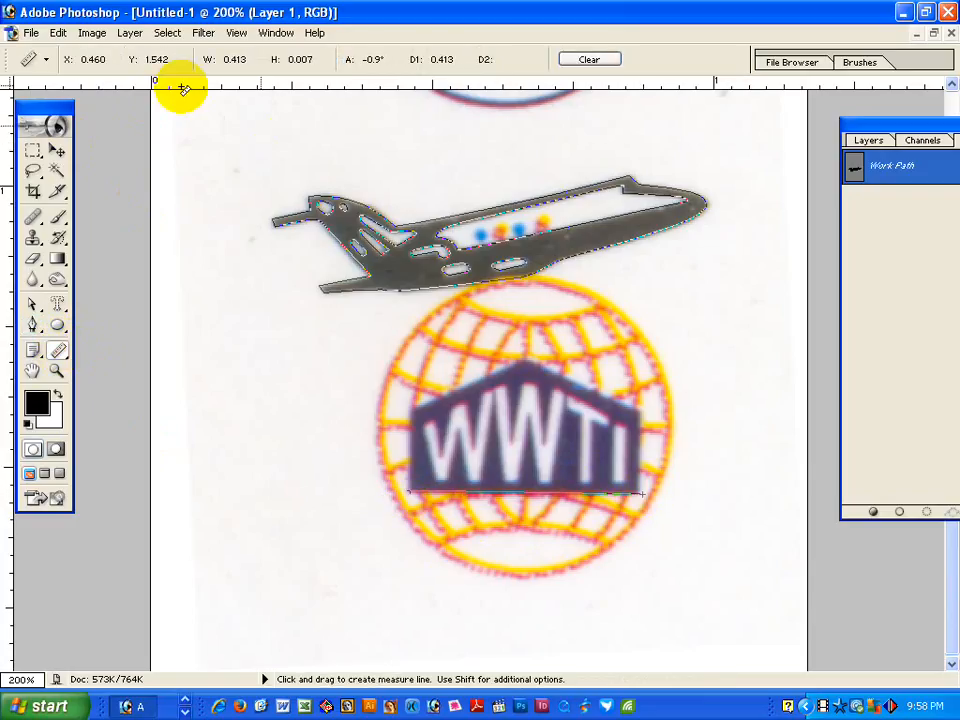
click(93, 33)
mouse_move(131, 199)
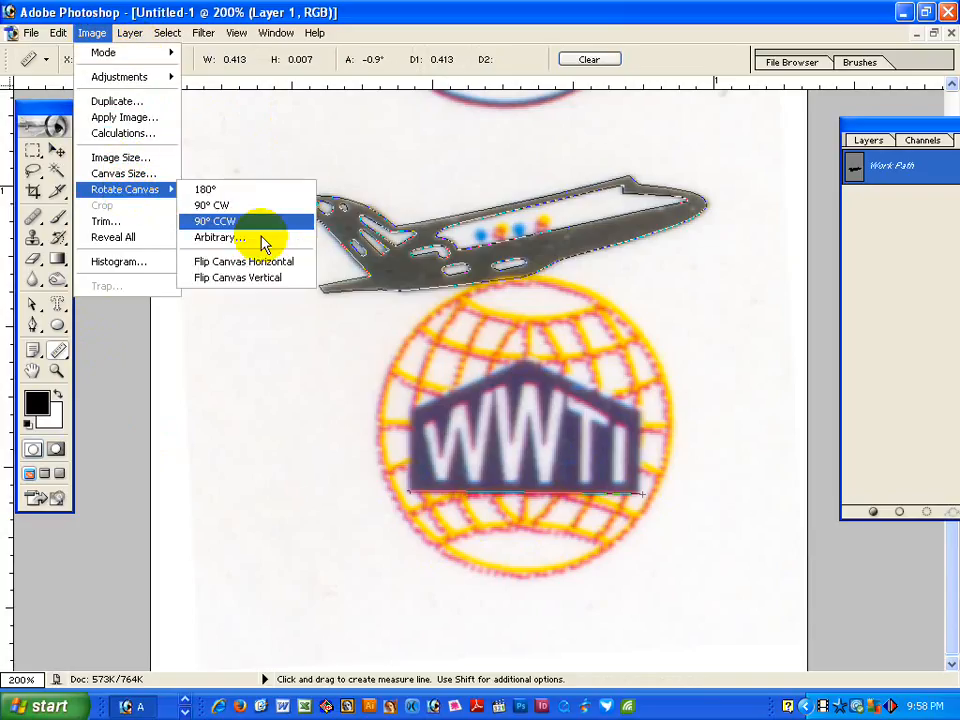
click(249, 236)
click(565, 348)
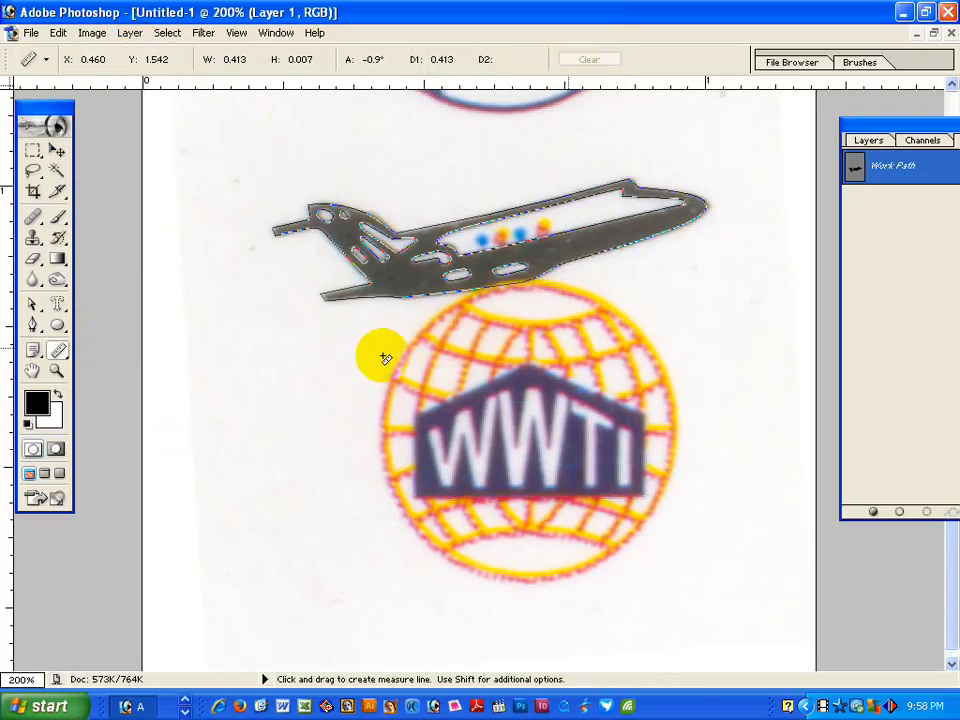
Trace the house-shaped outline of the dark WWTI sign as a closed five-corner subpath with the Pen tool.
click(57, 150)
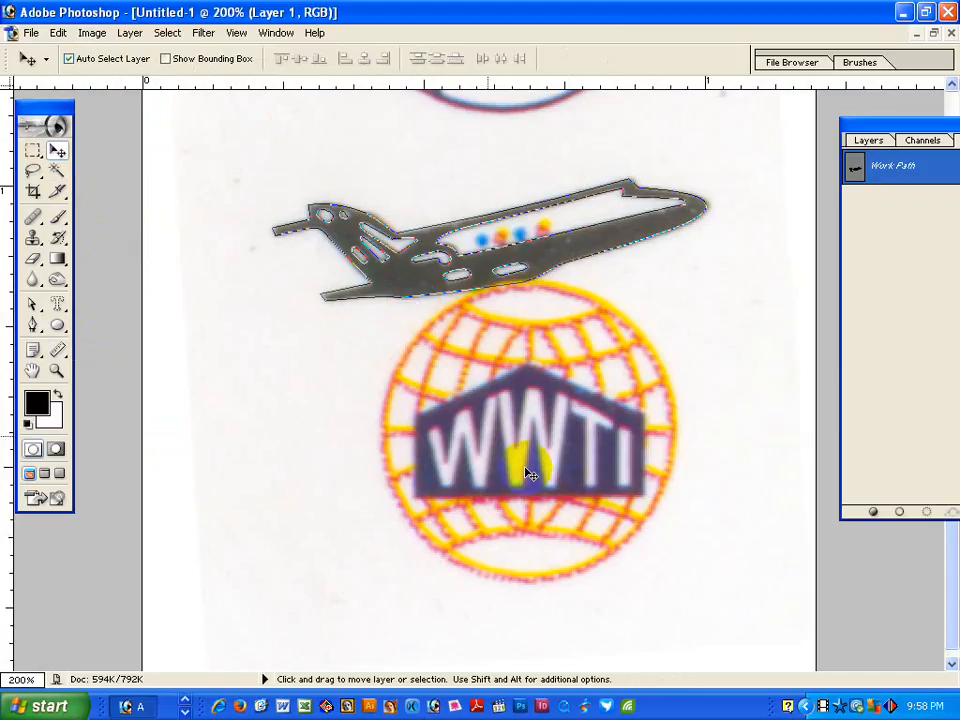
ctrl+click(553, 446)
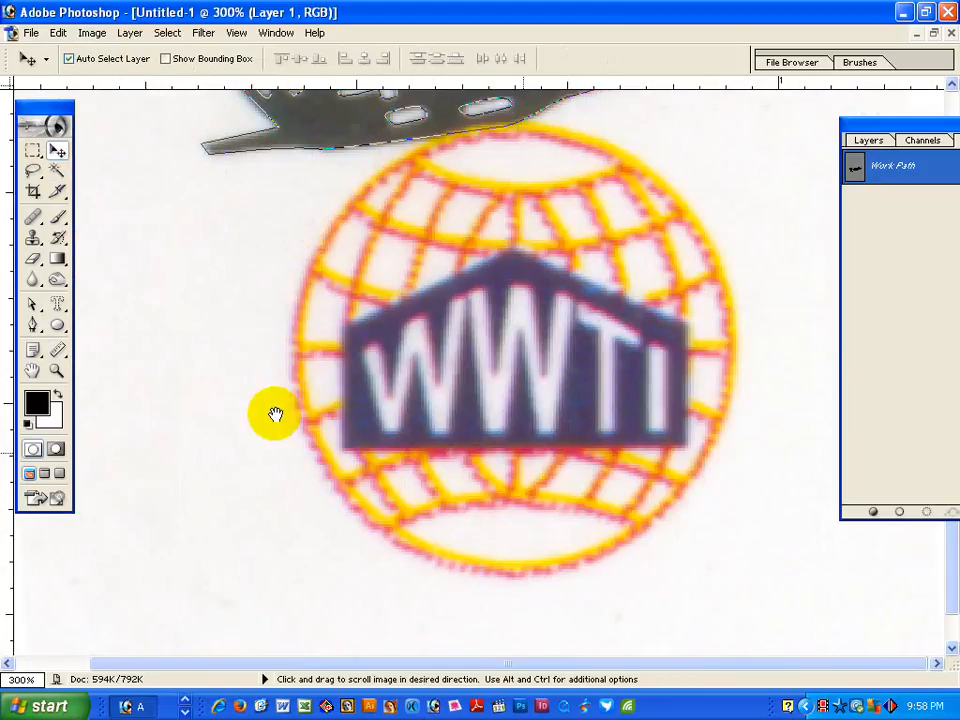
click(33, 325)
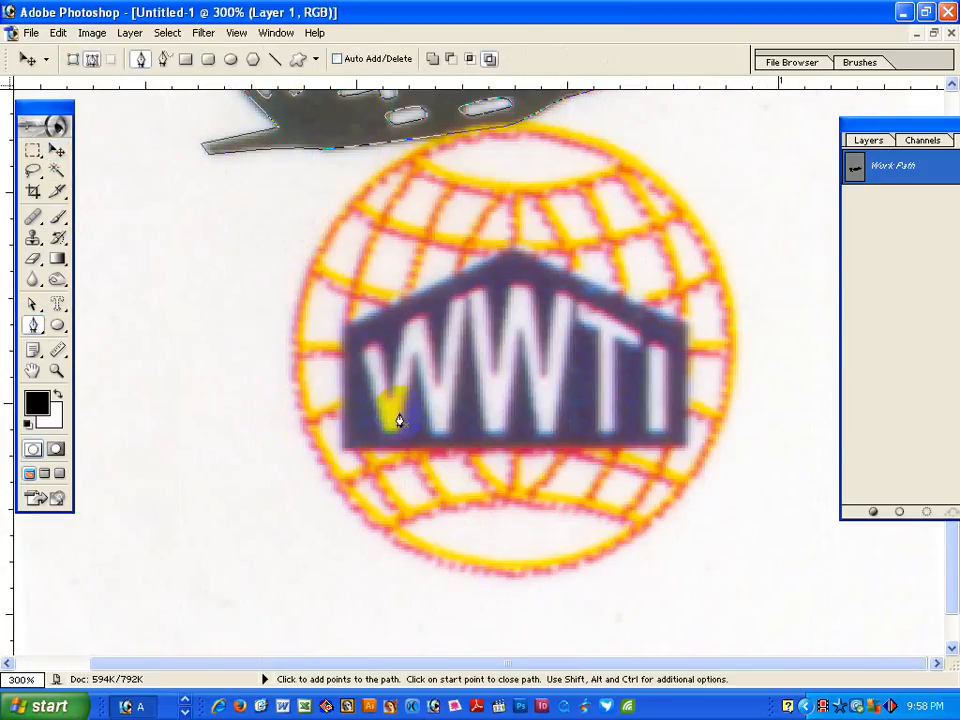
click(344, 447)
click(344, 330)
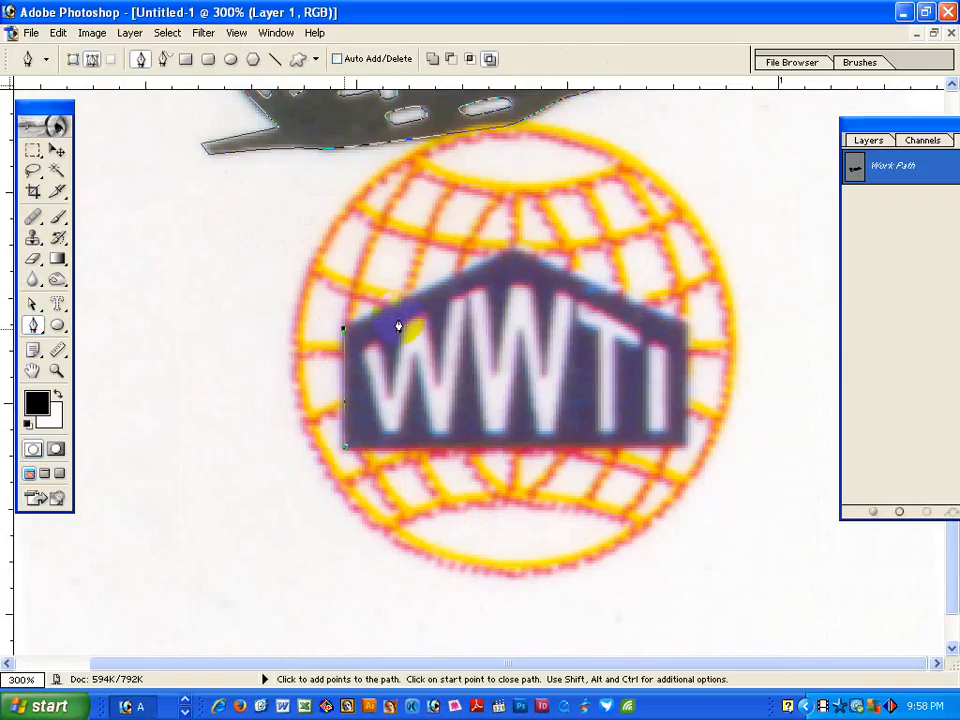
click(512, 251)
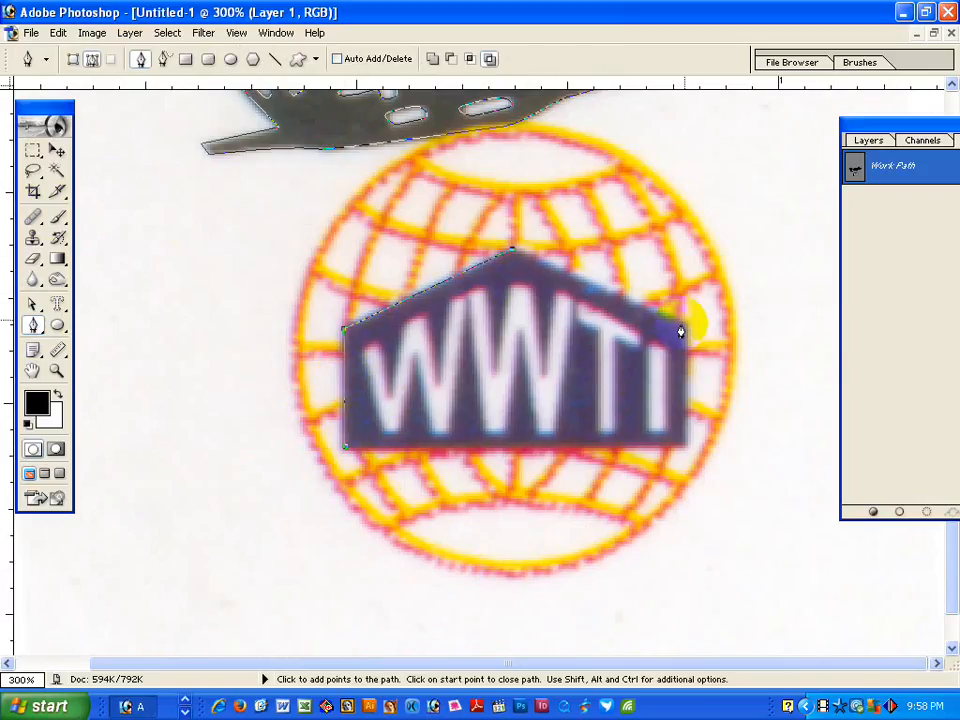
click(684, 324)
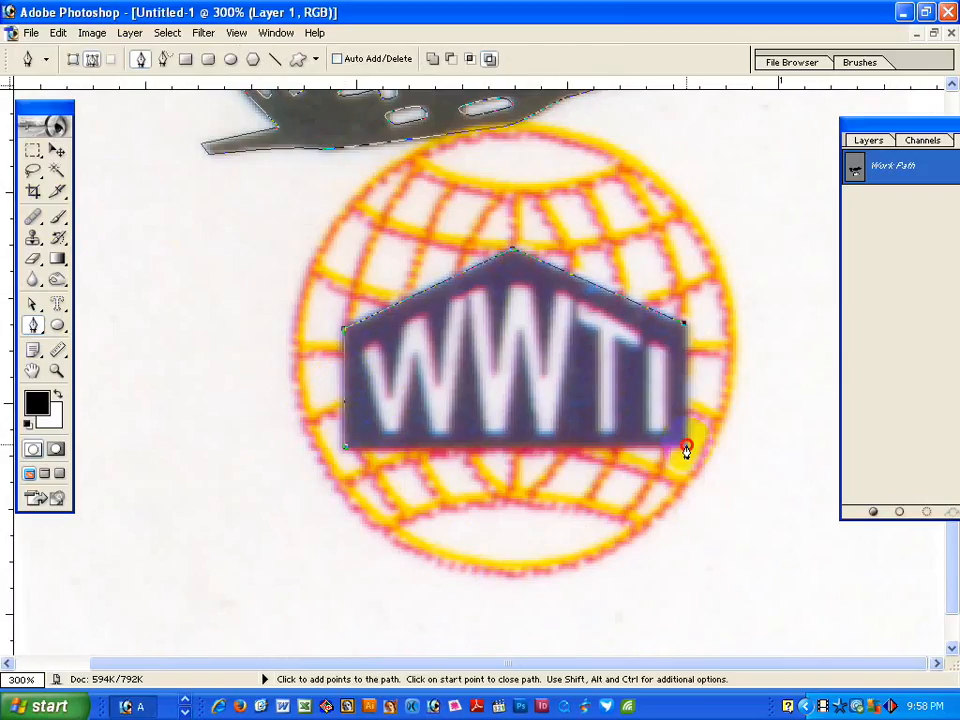
click(685, 445)
click(344, 447)
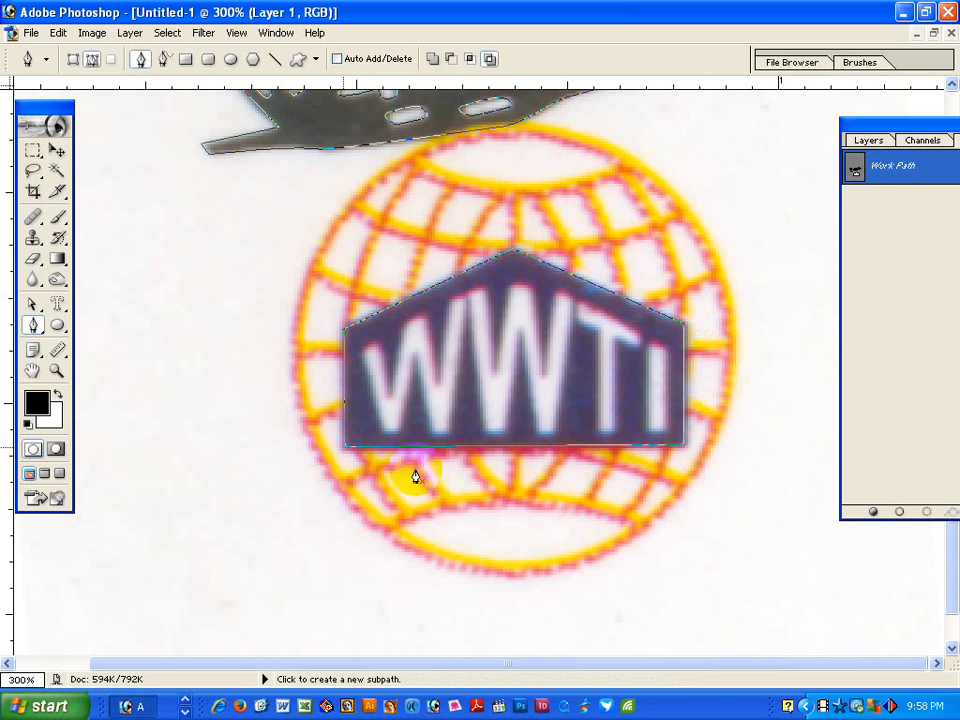
Trace the first letter W on the WWTI sign as a closed subpath, following its zigzag top edge and rounded lower tips.
ctrl+click(519, 403)
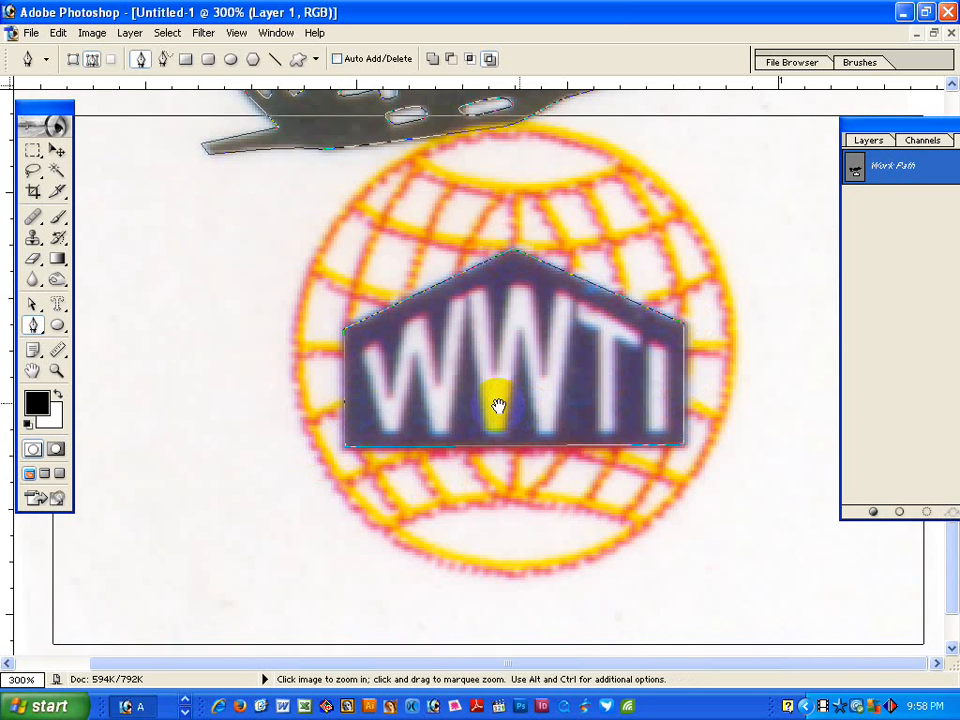
drag(439, 399, 421, 441)
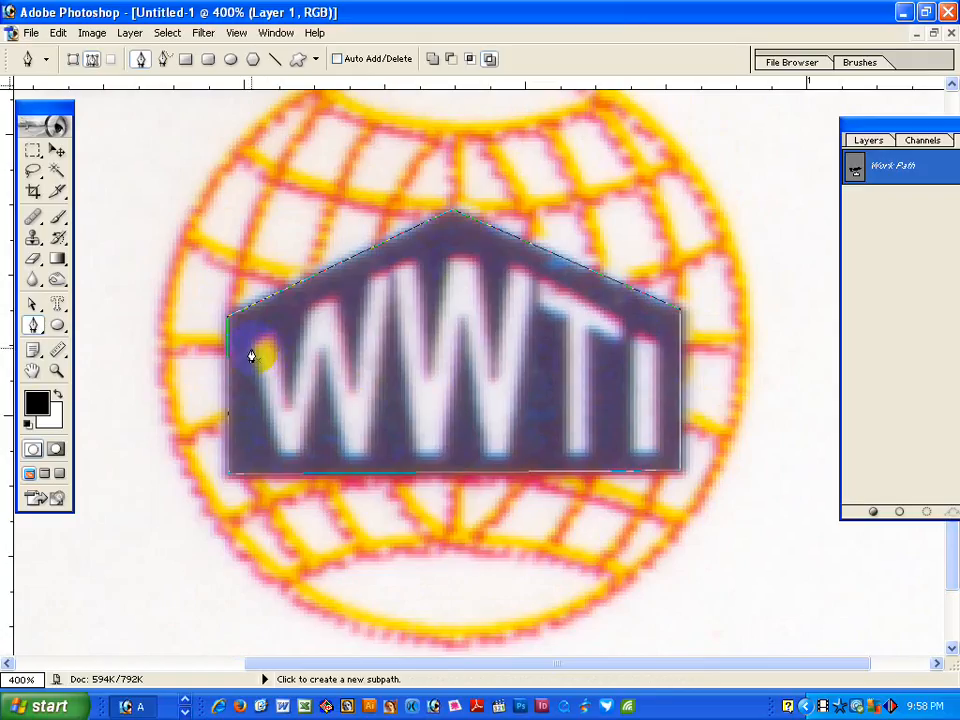
drag(251, 351, 272, 334)
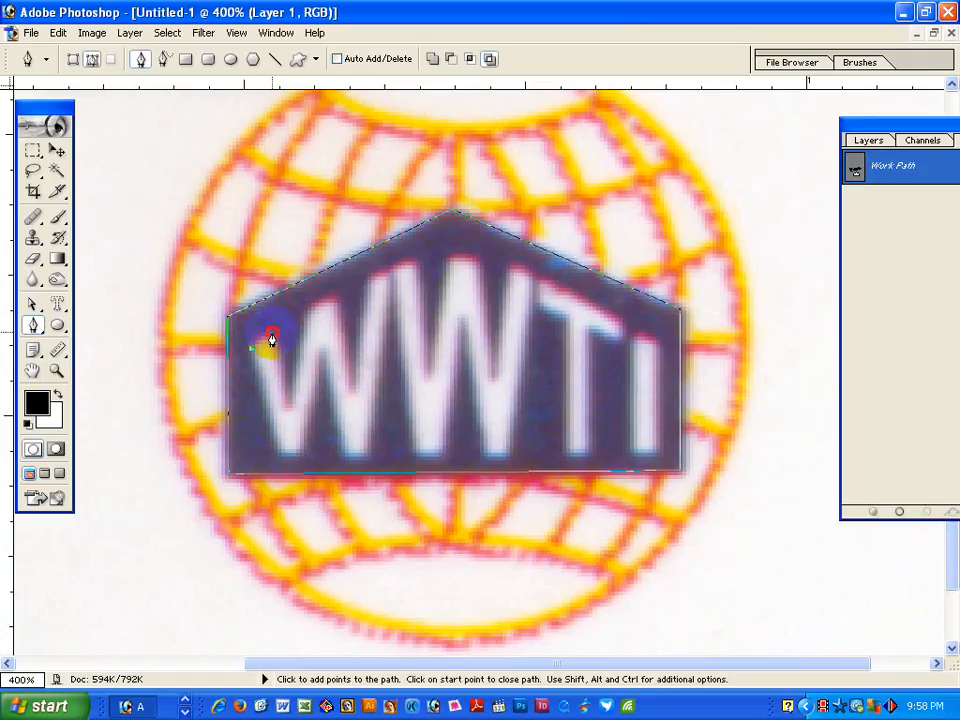
click(288, 405)
click(308, 312)
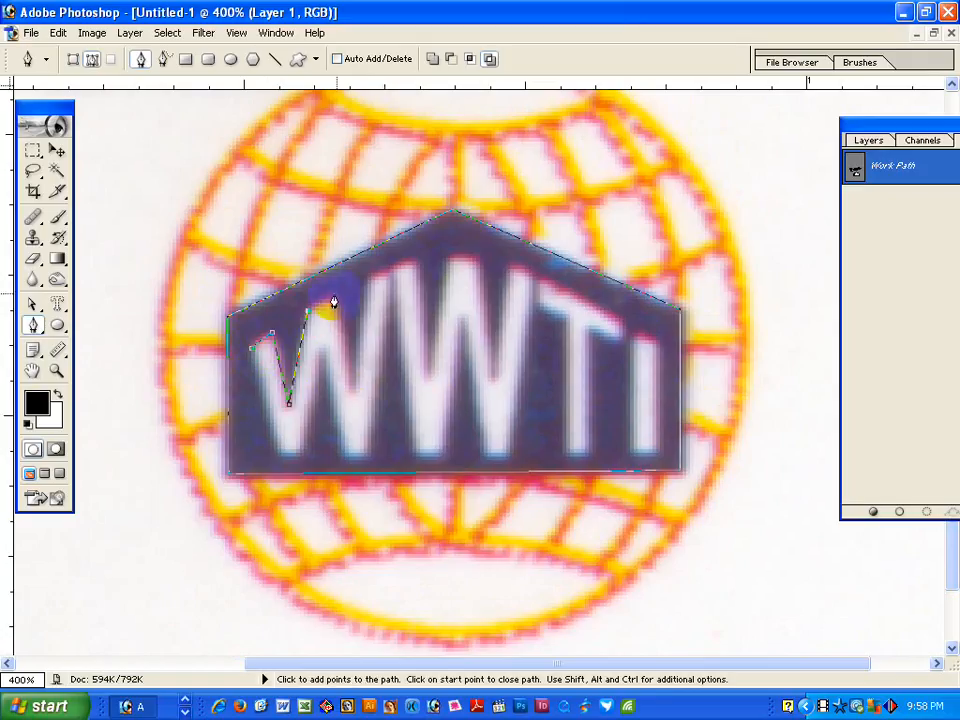
click(334, 296)
click(354, 390)
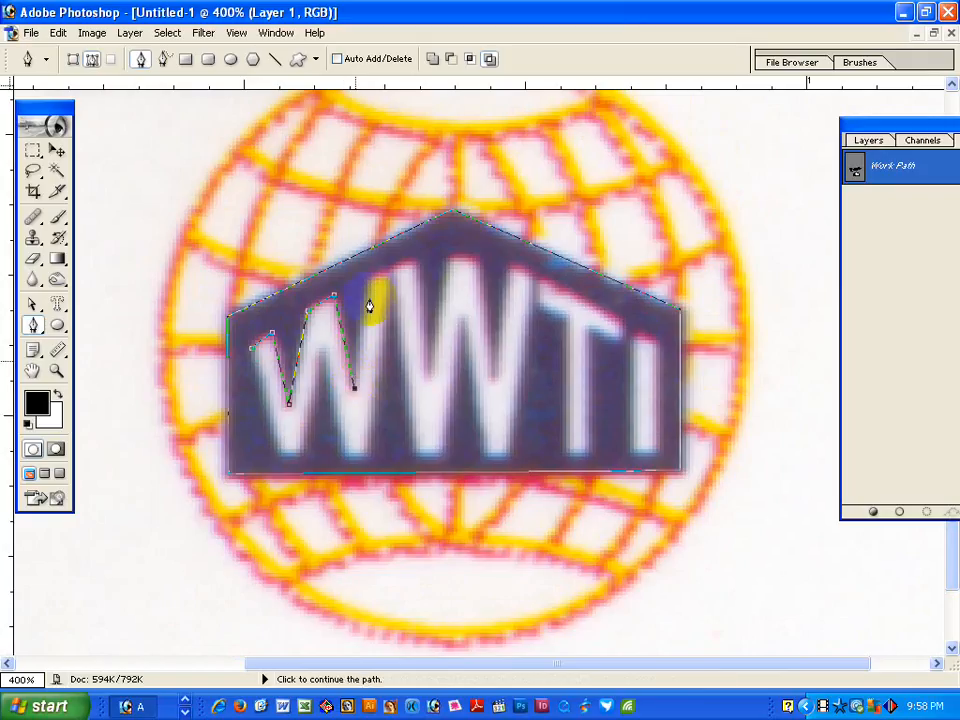
click(367, 279)
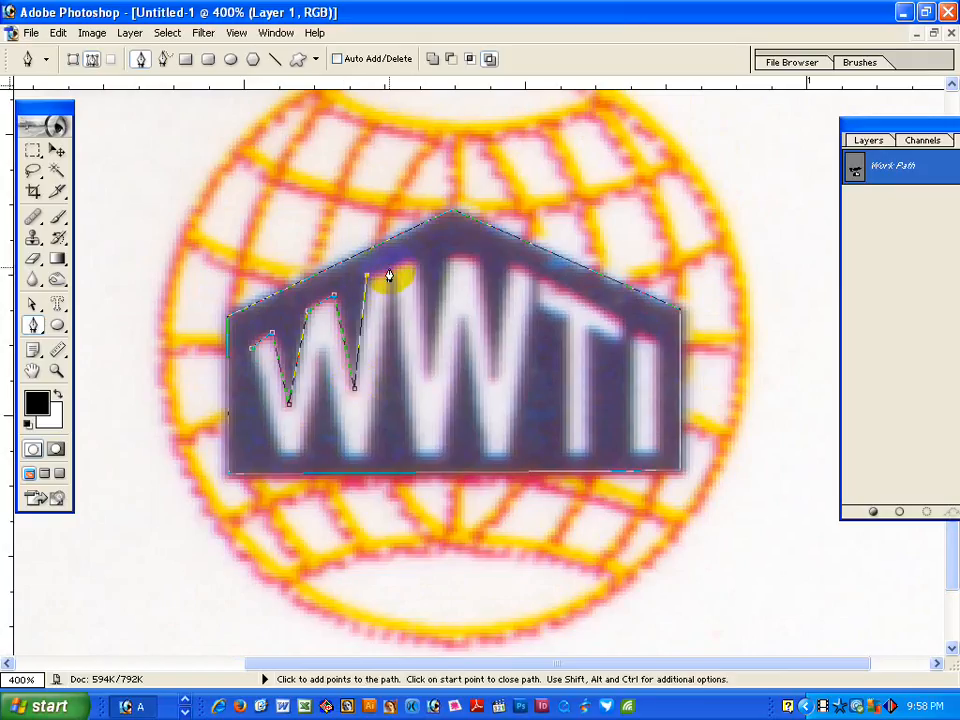
click(389, 270)
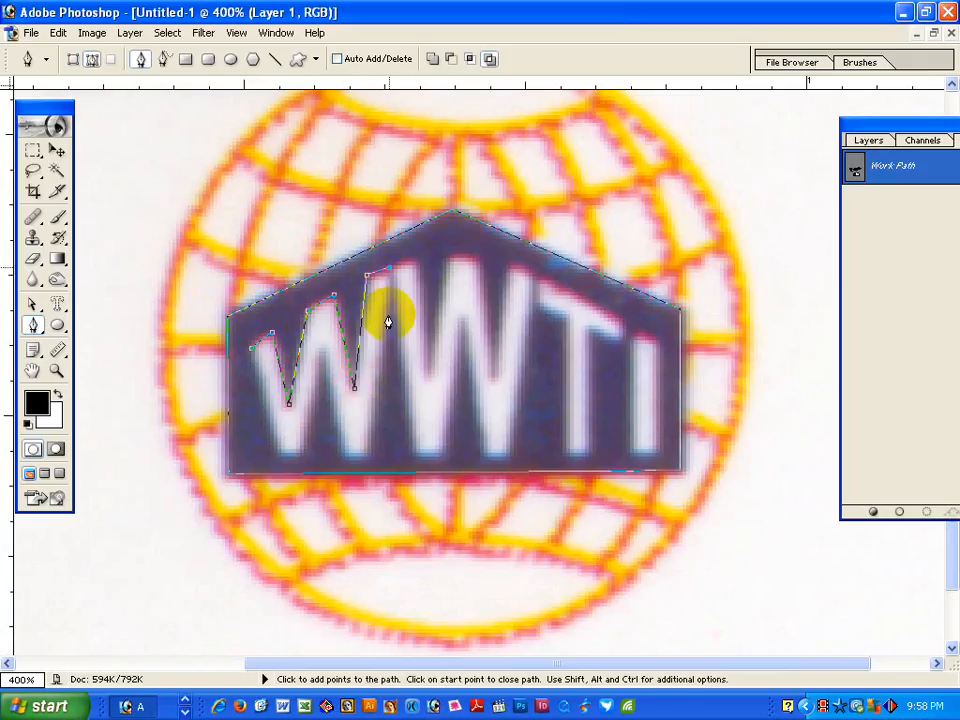
click(369, 455)
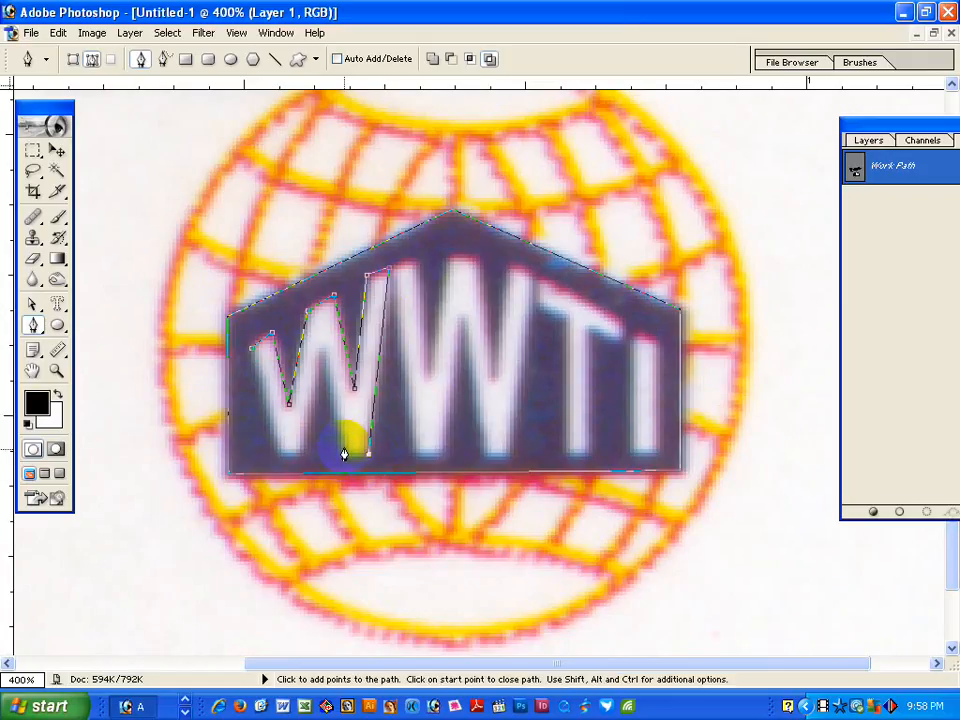
drag(344, 450, 339, 419)
click(323, 355)
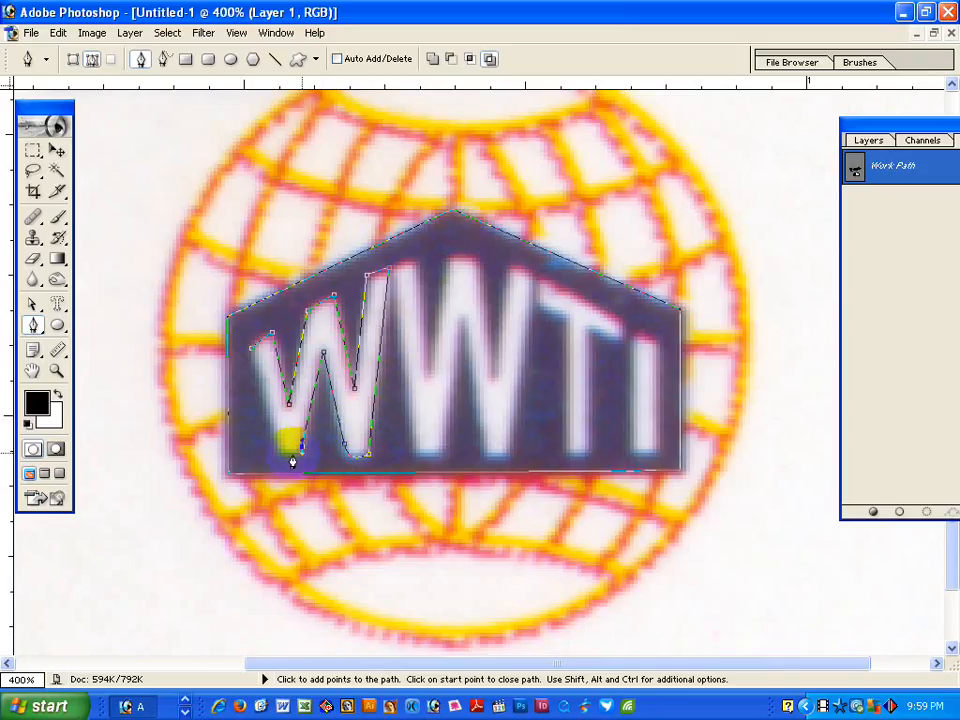
click(280, 443)
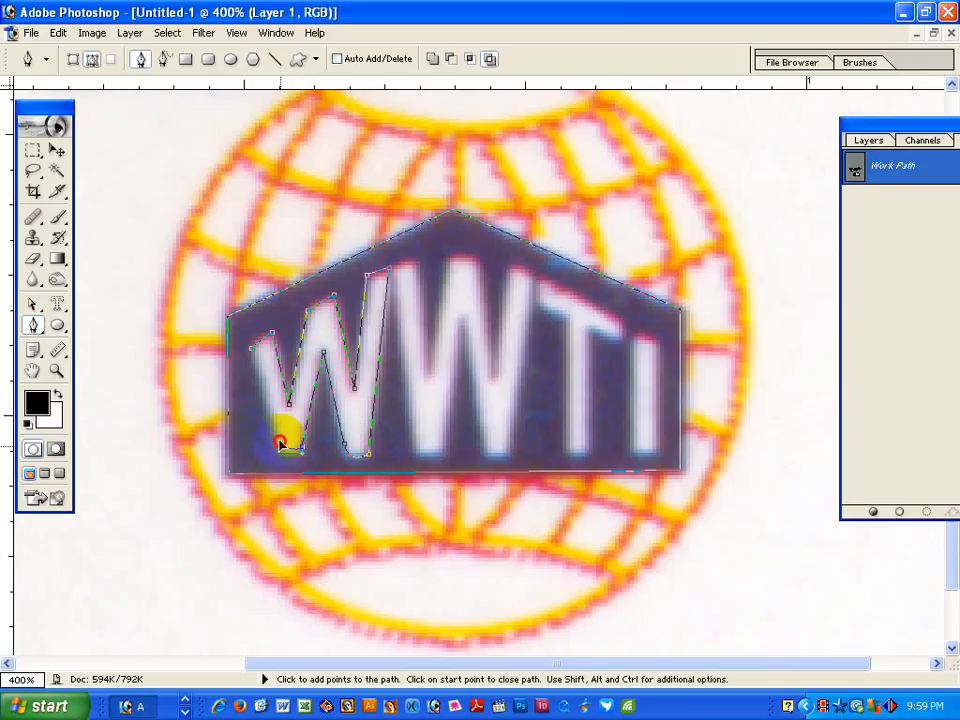
click(253, 349)
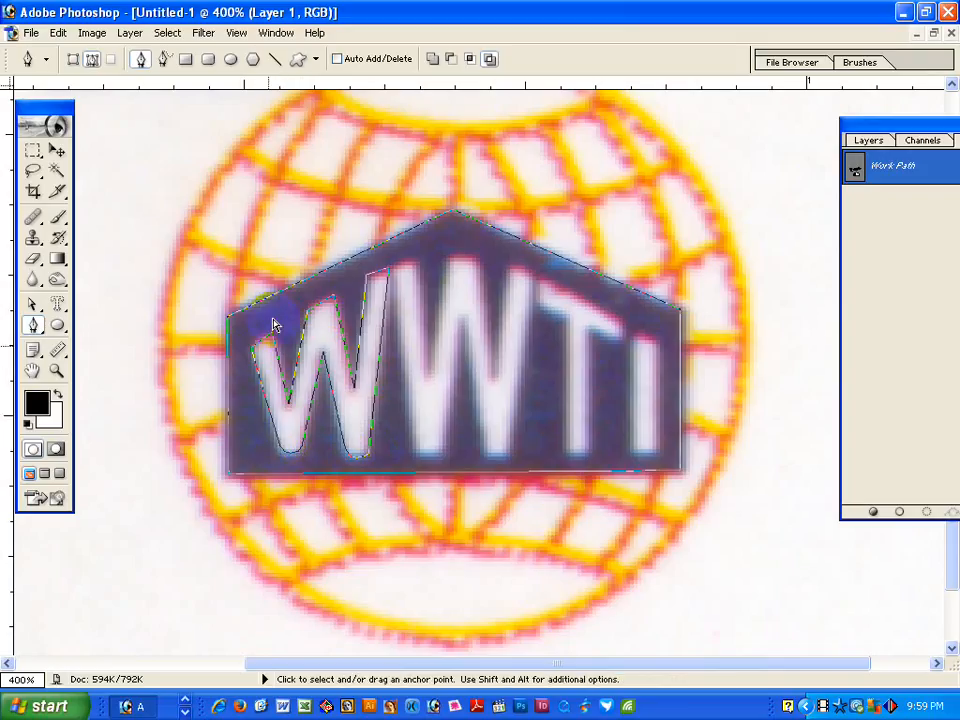
Trace the second letter W on the WWTI sign as a closed subpath with rounded lower tips.
click(414, 269)
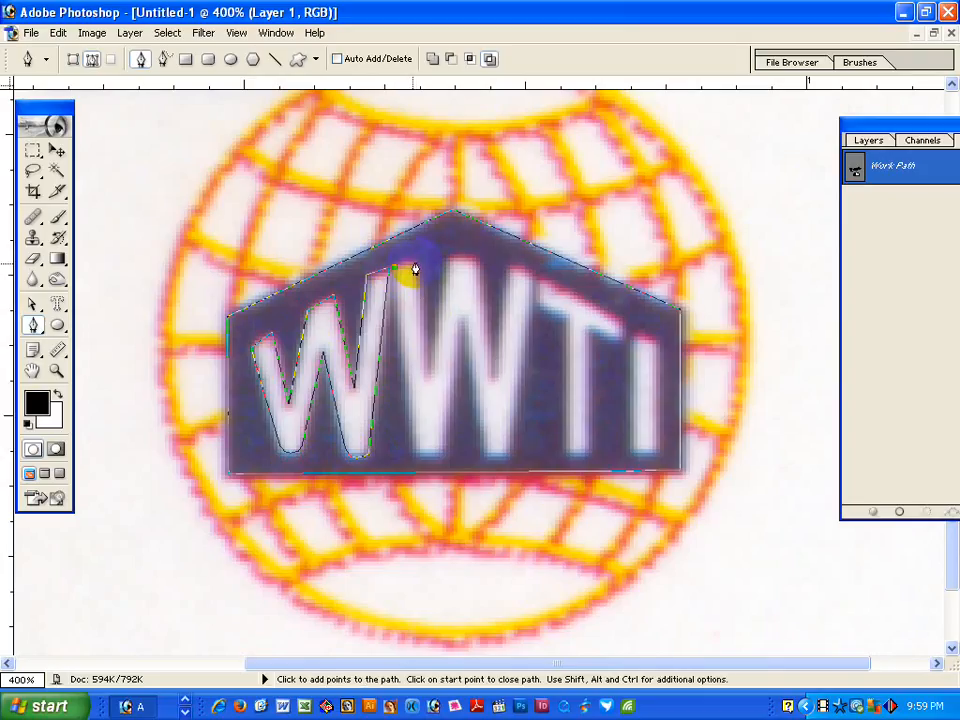
click(430, 377)
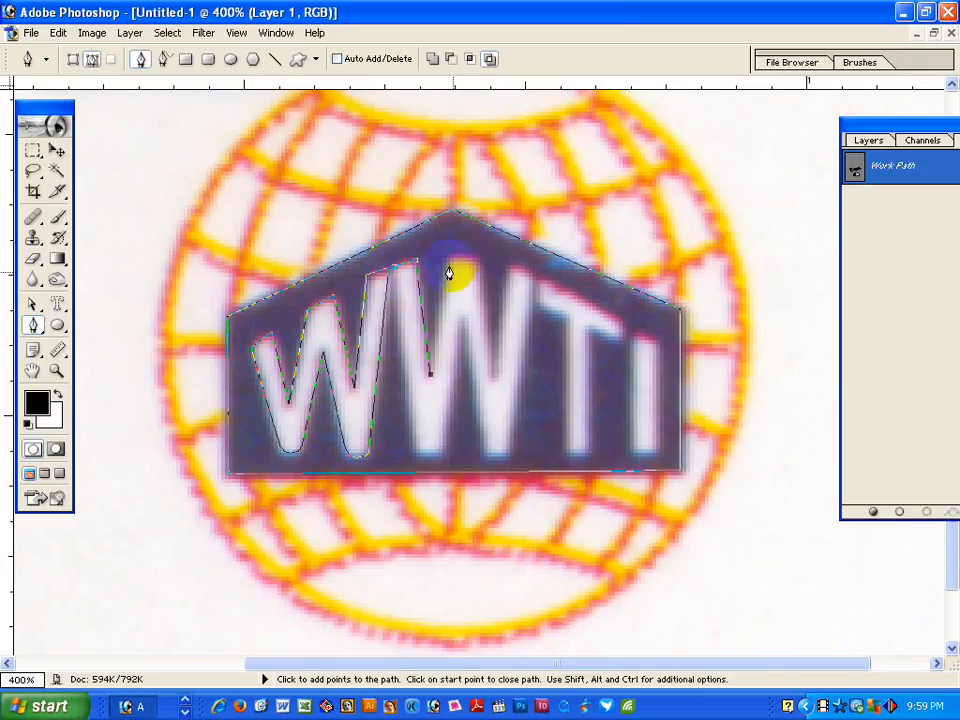
click(448, 262)
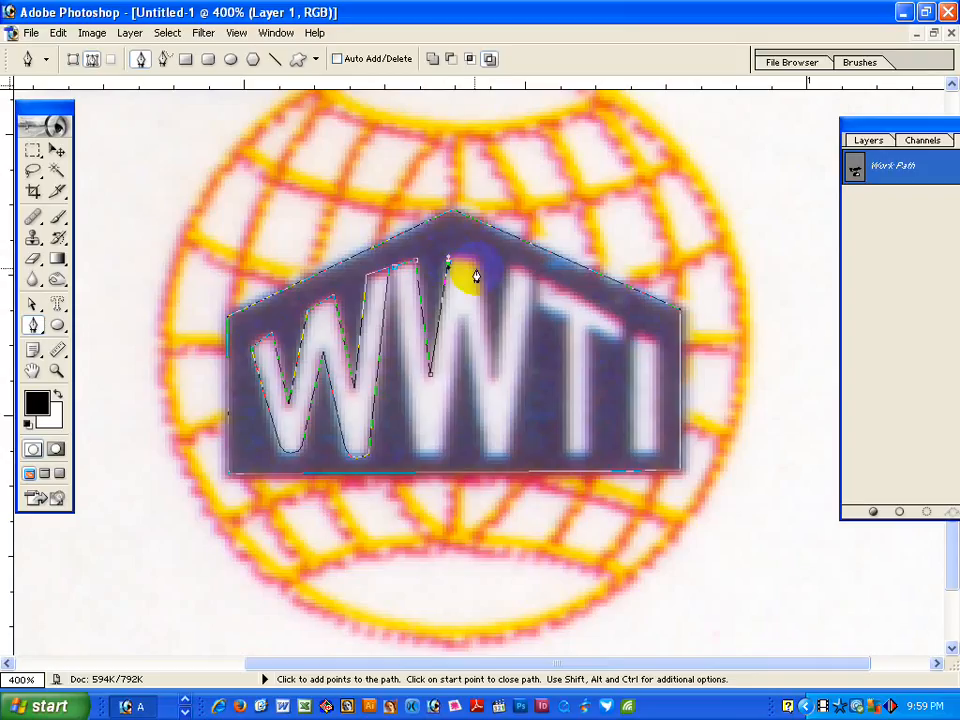
drag(478, 256, 481, 288)
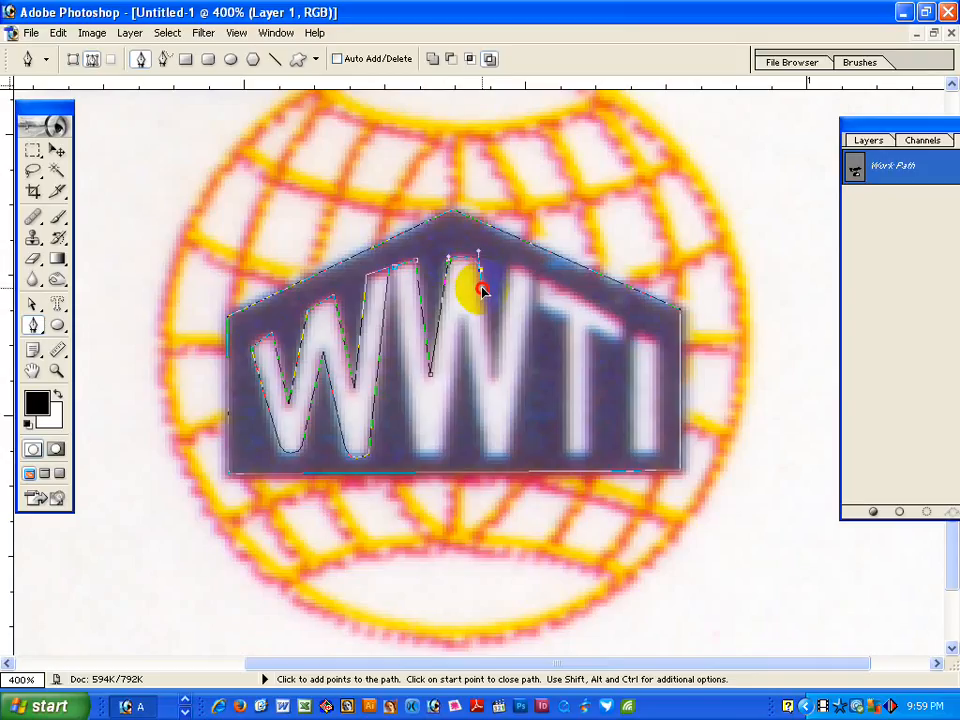
click(494, 377)
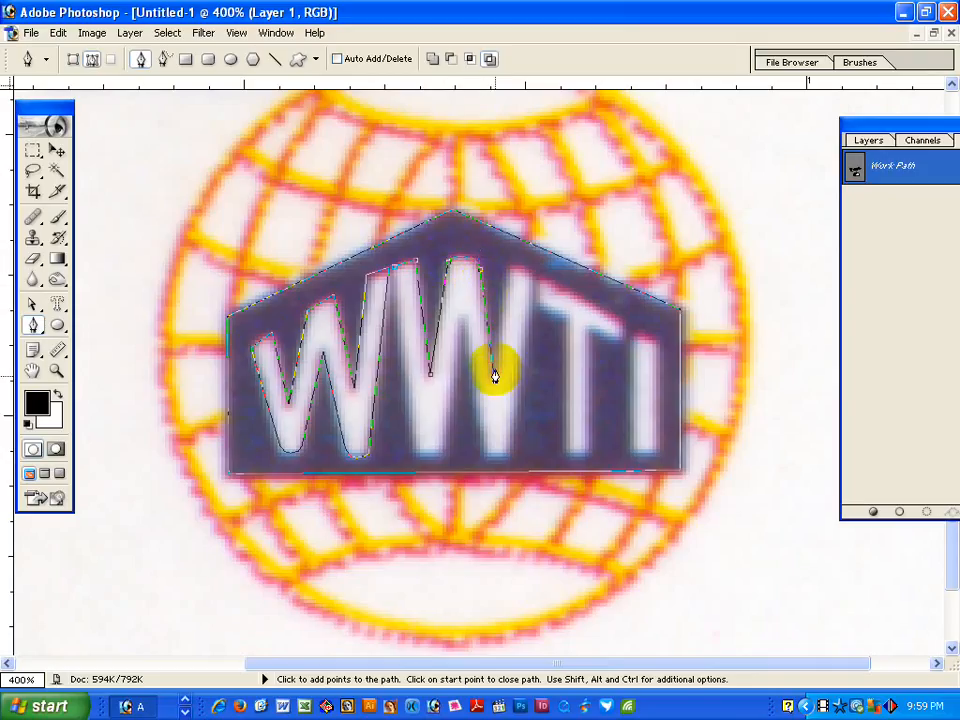
click(509, 266)
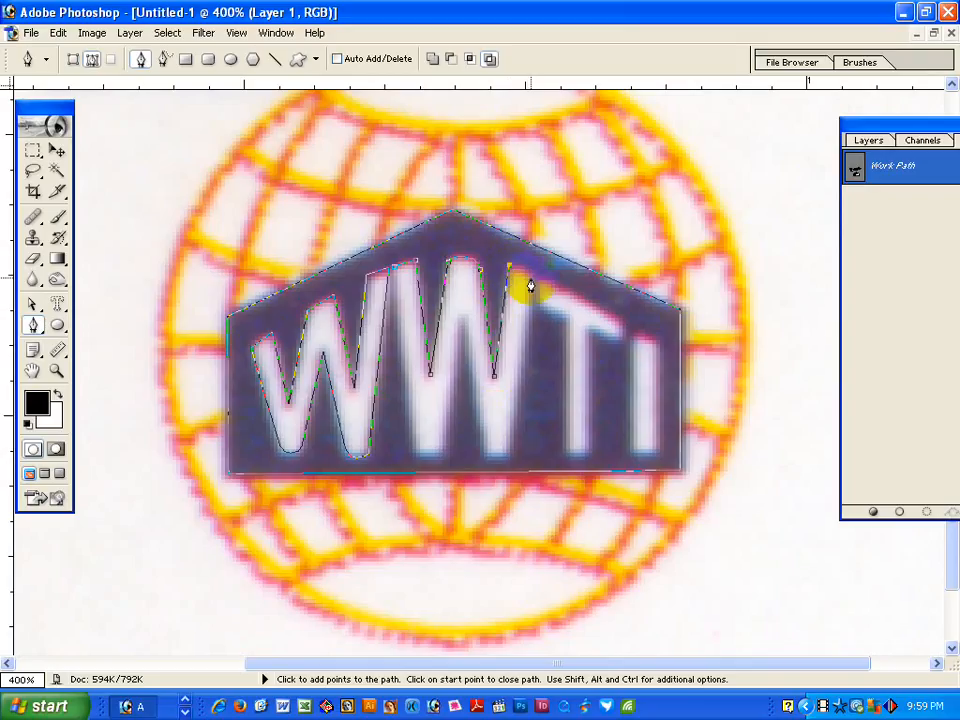
click(533, 279)
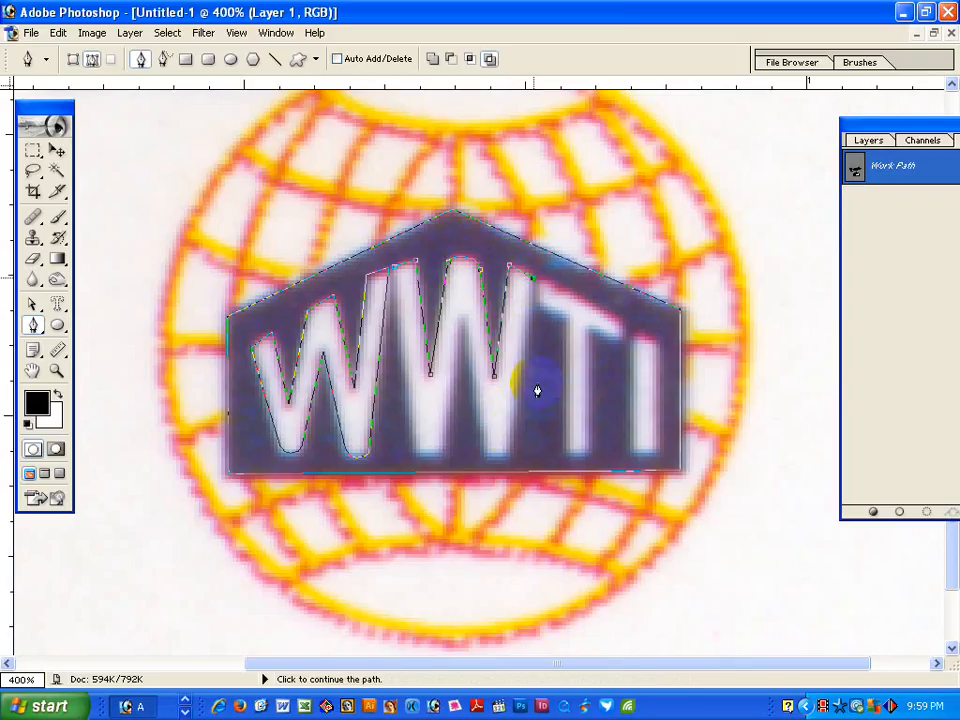
click(509, 452)
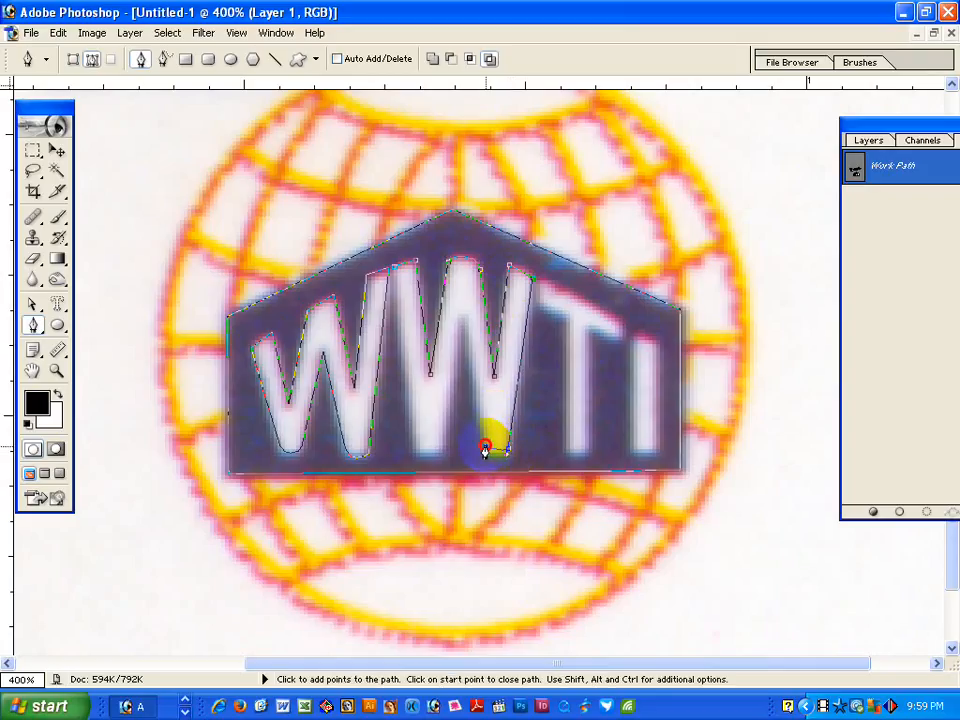
click(463, 315)
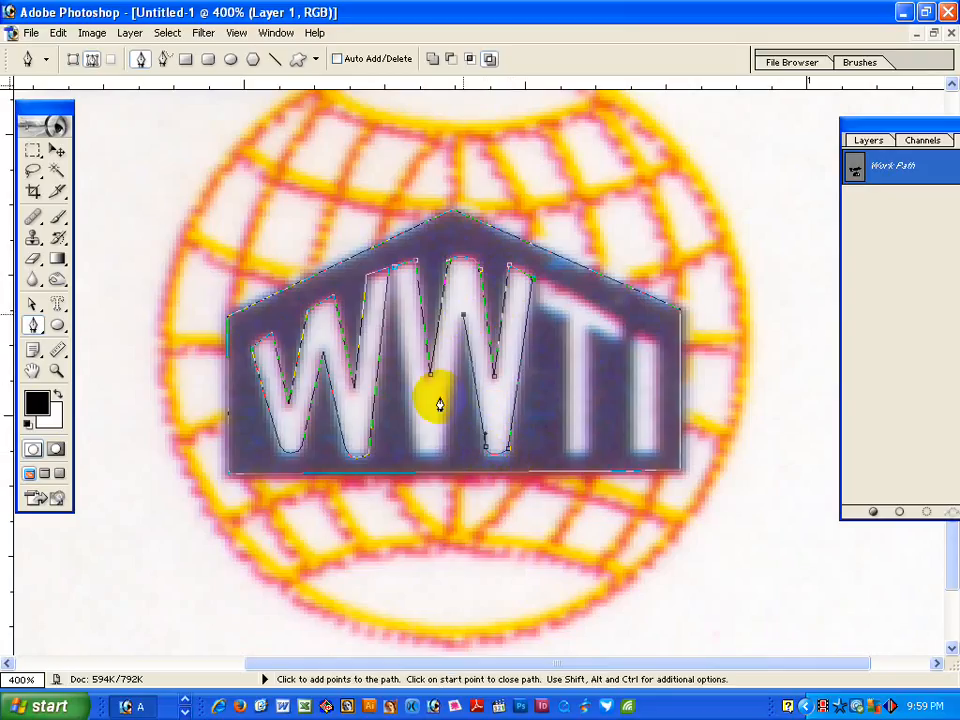
click(422, 462)
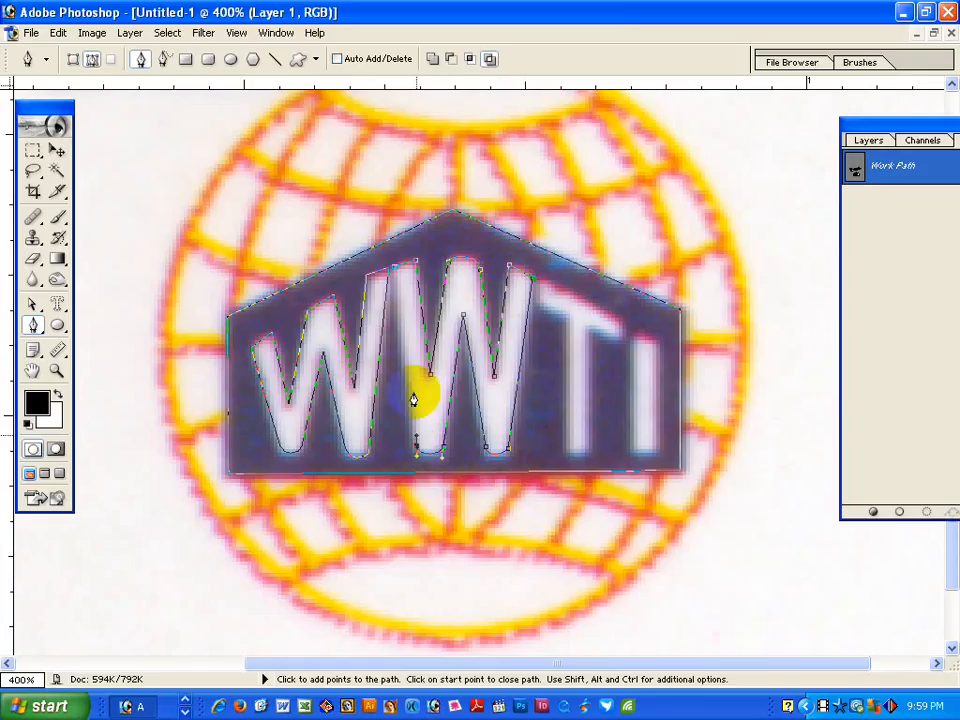
click(391, 272)
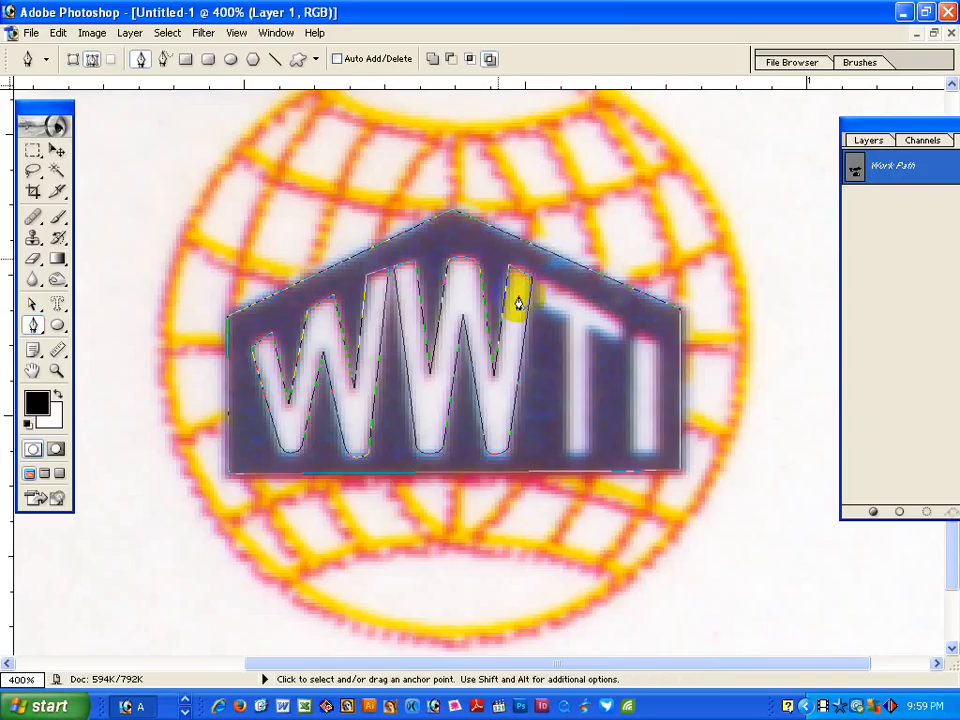
Trace the letter T with its slanted crossbar and straight vertical stem as a closed subpath.
click(541, 286)
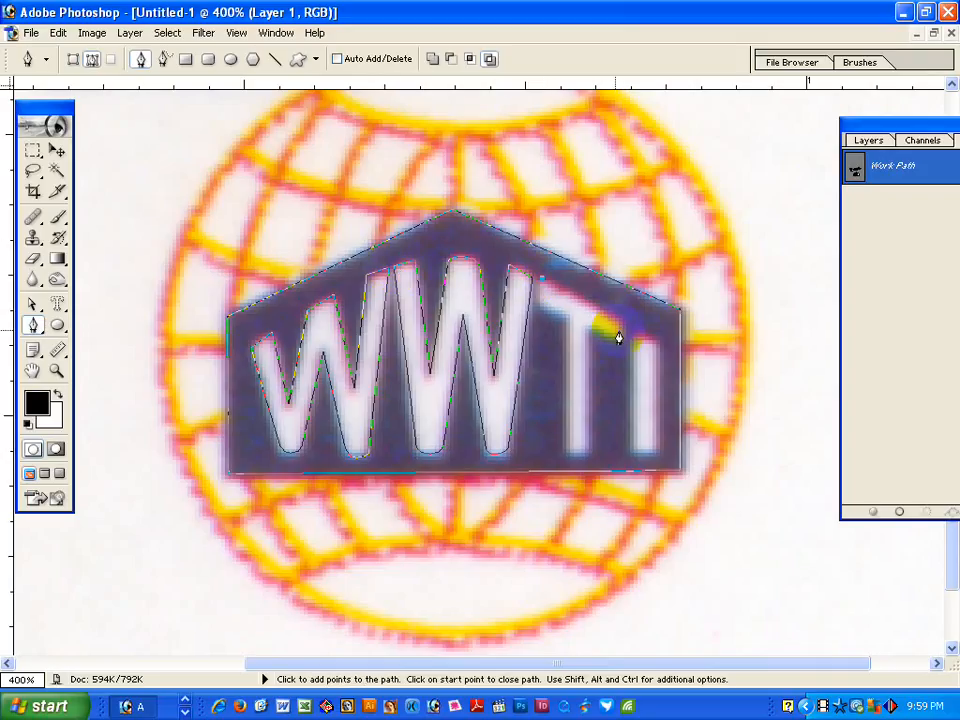
click(620, 328)
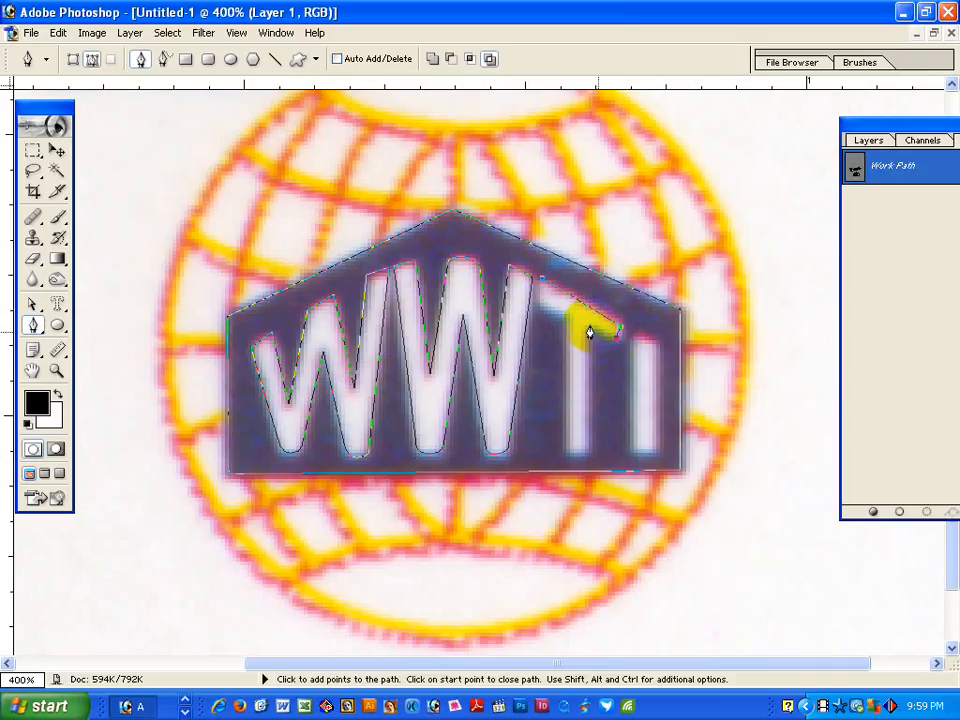
click(589, 326)
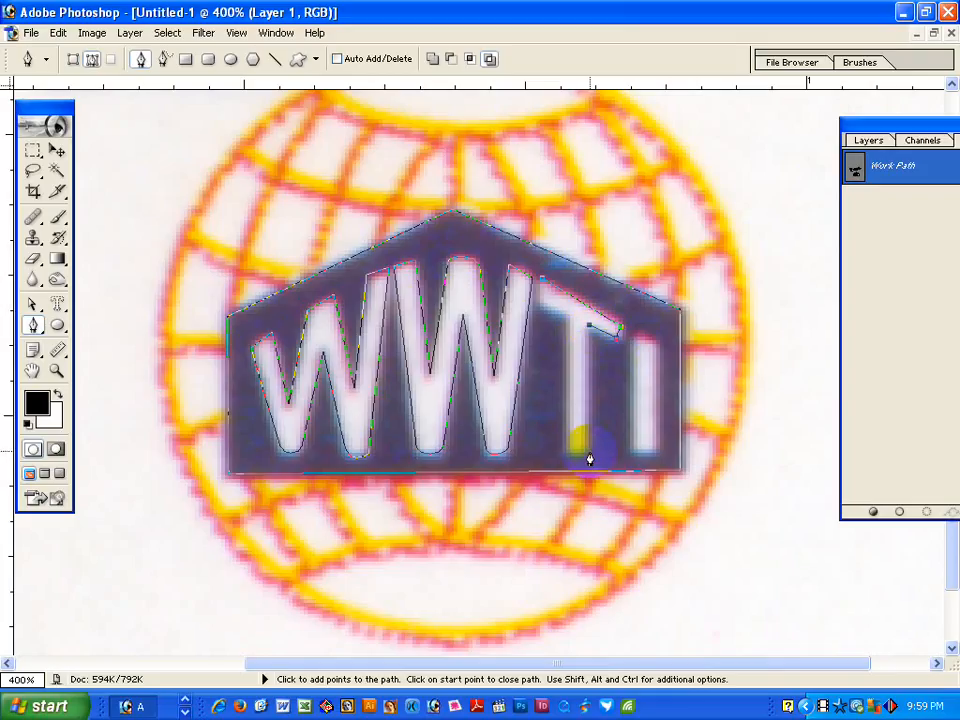
key(shift)
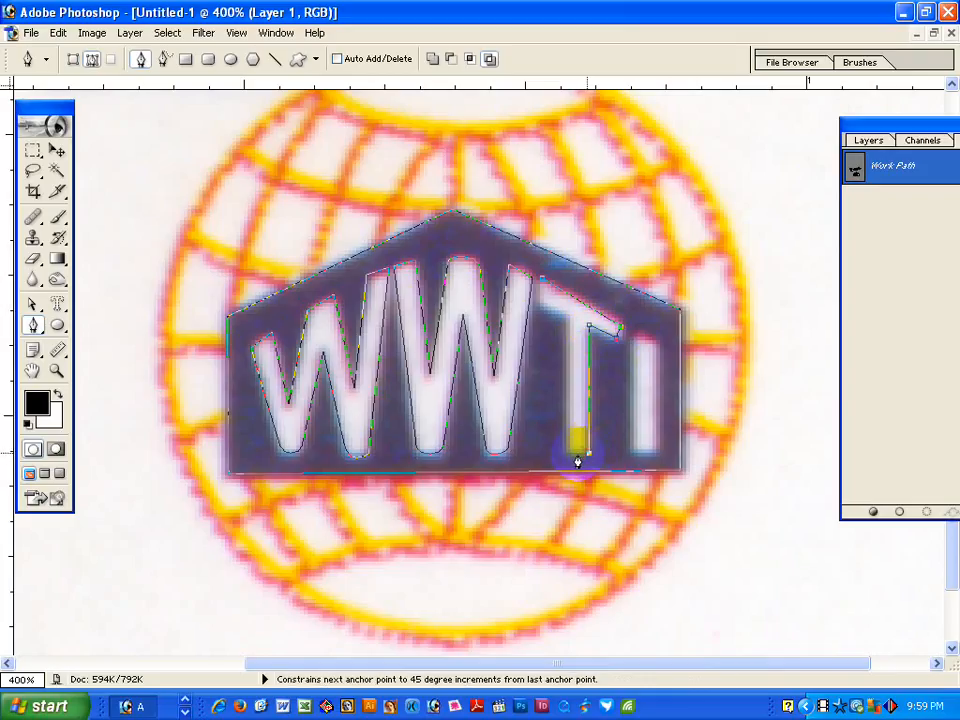
click(569, 455)
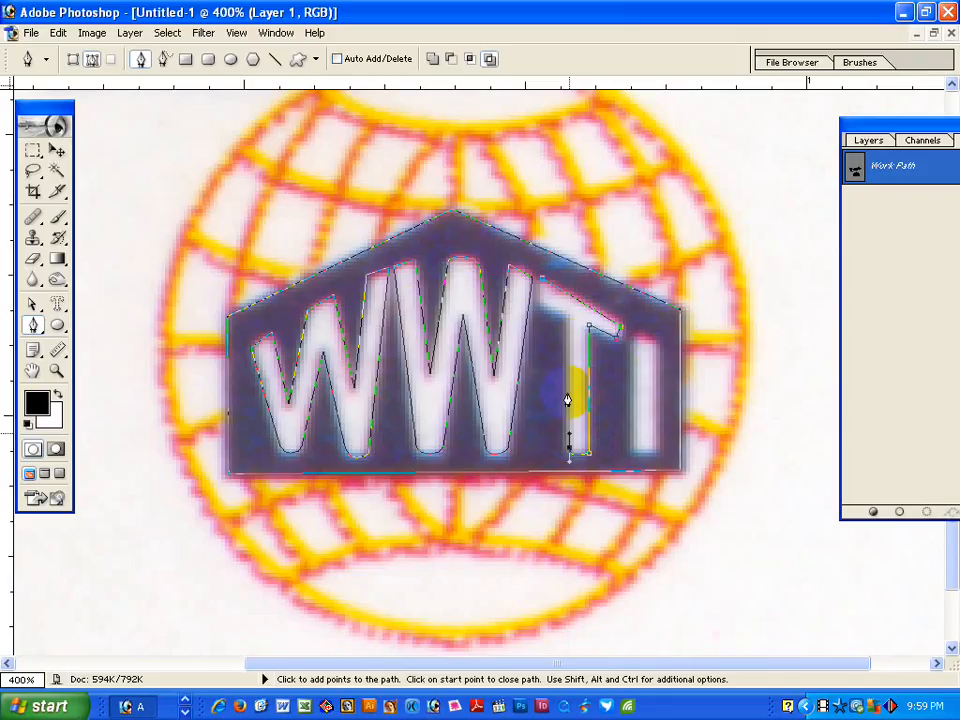
shift+click(568, 318)
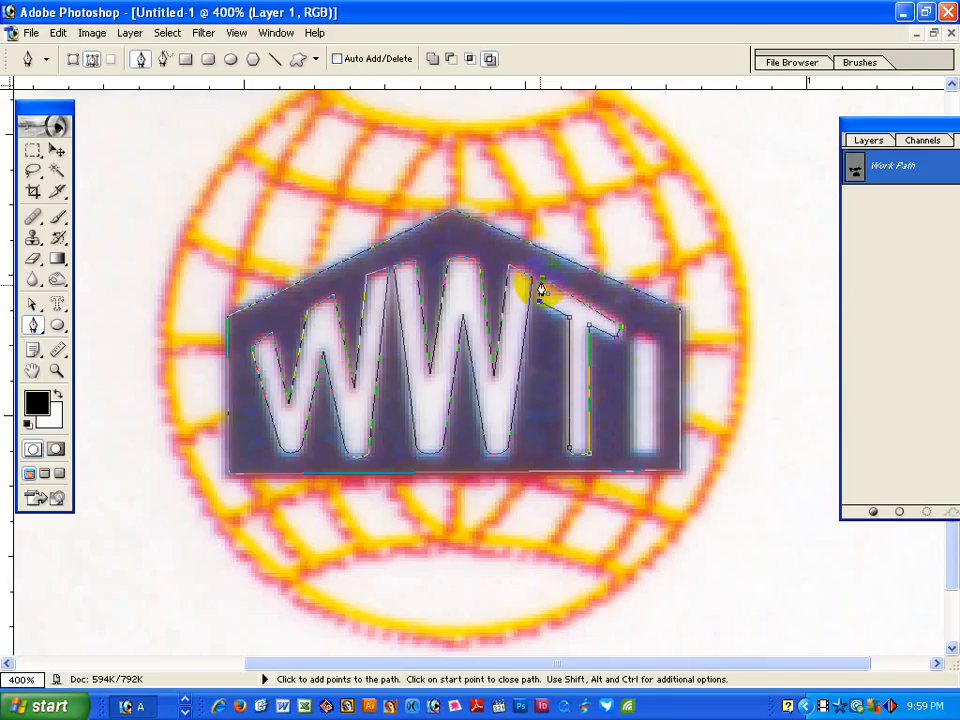
click(541, 280)
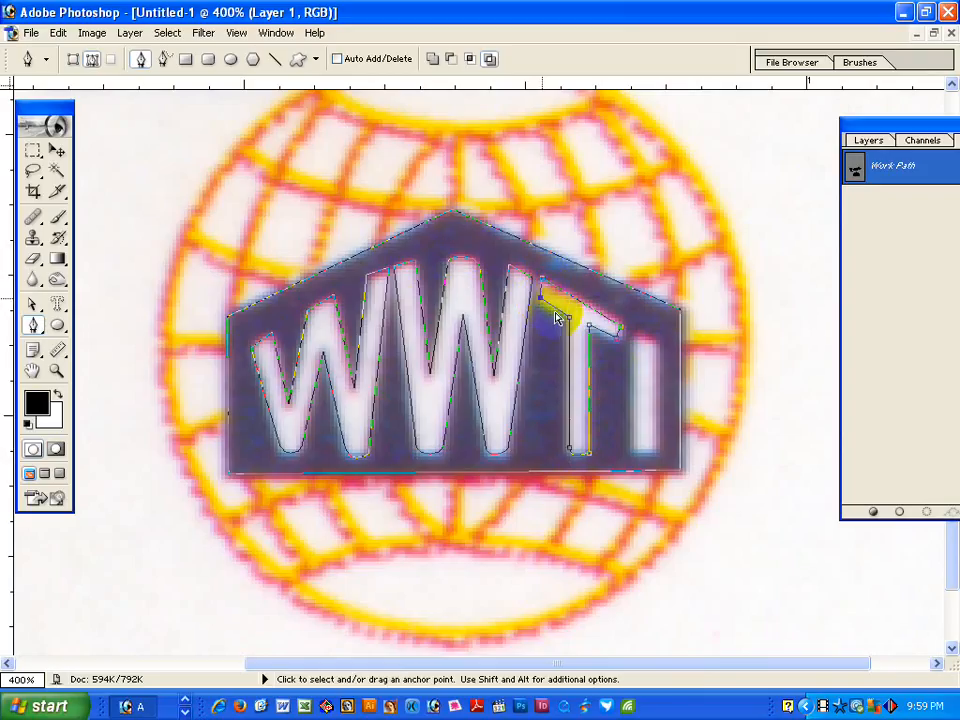
Trace the letter I at the end of the WWTI sign as a closed subpath with vertical sides and a slanted top.
click(632, 335)
click(654, 346)
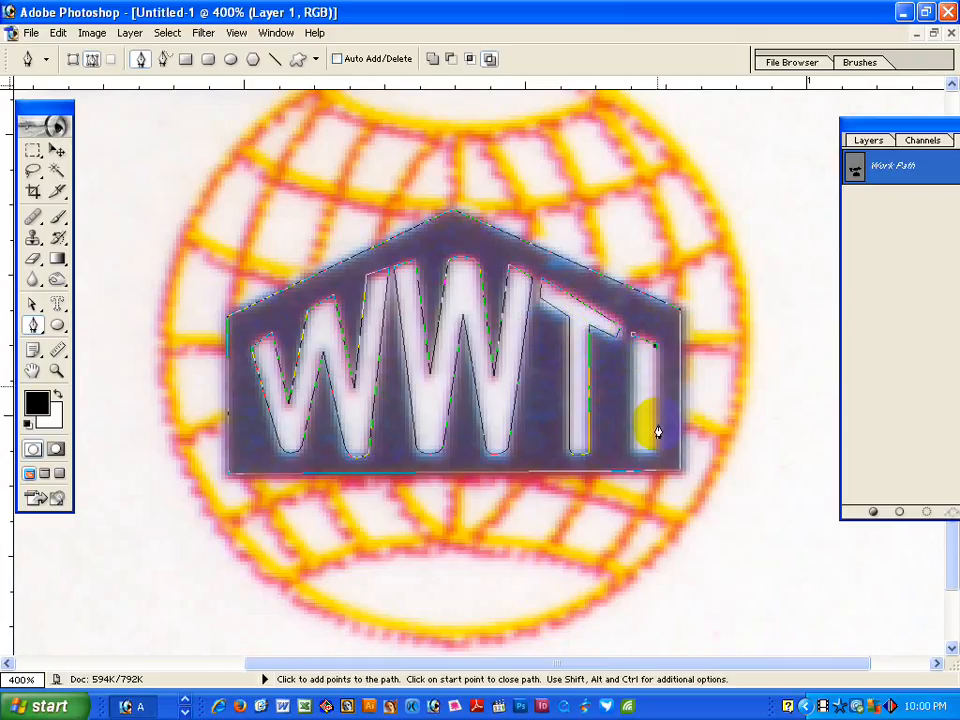
key(shift)
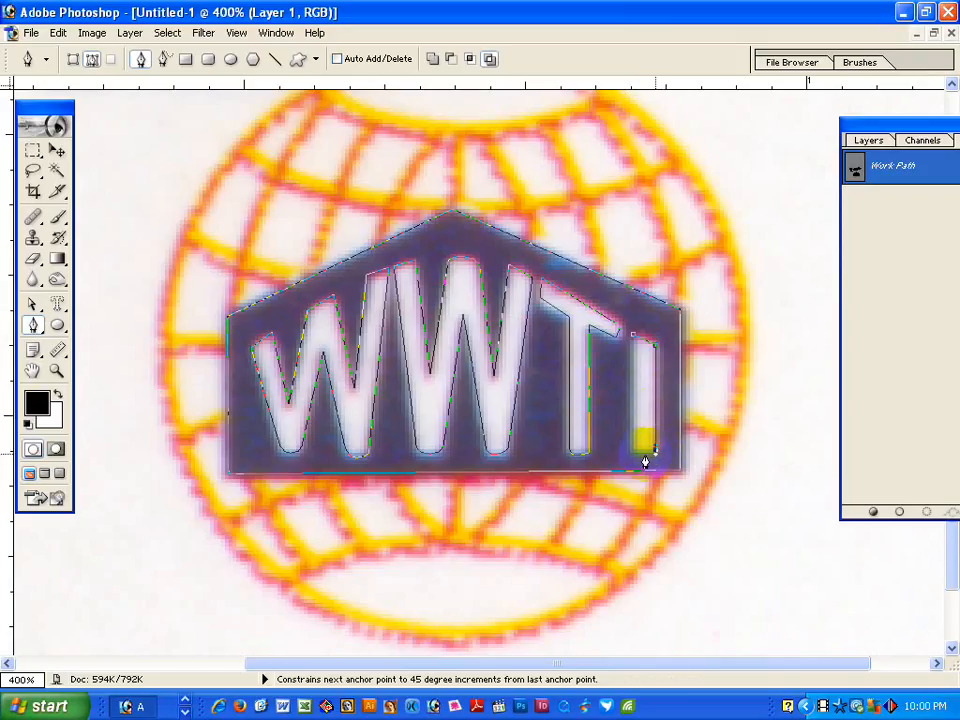
shift+click(644, 460)
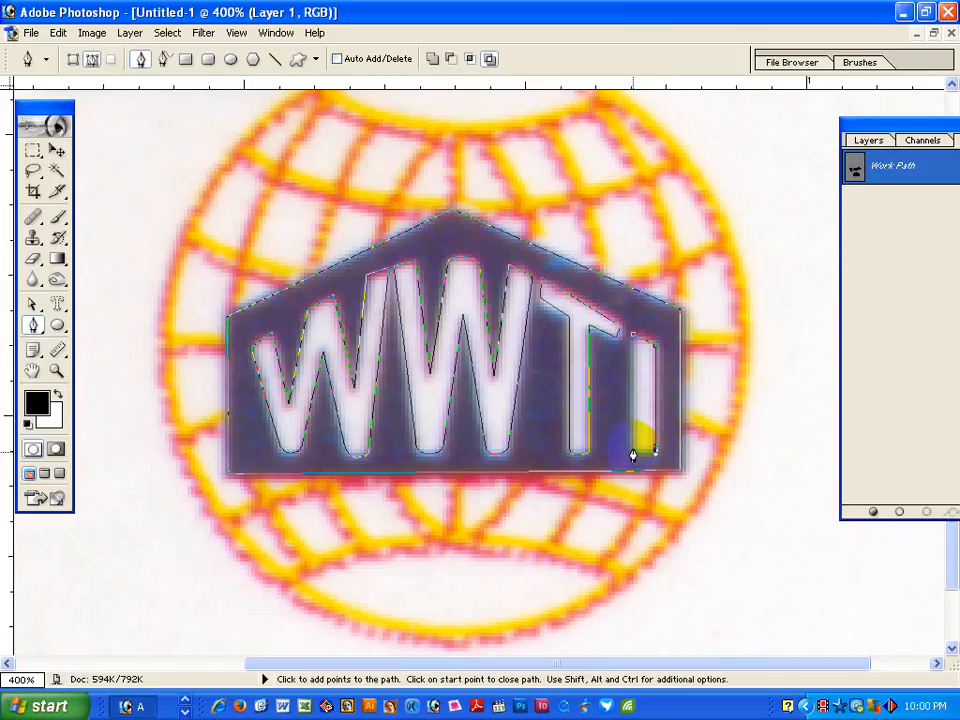
click(633, 336)
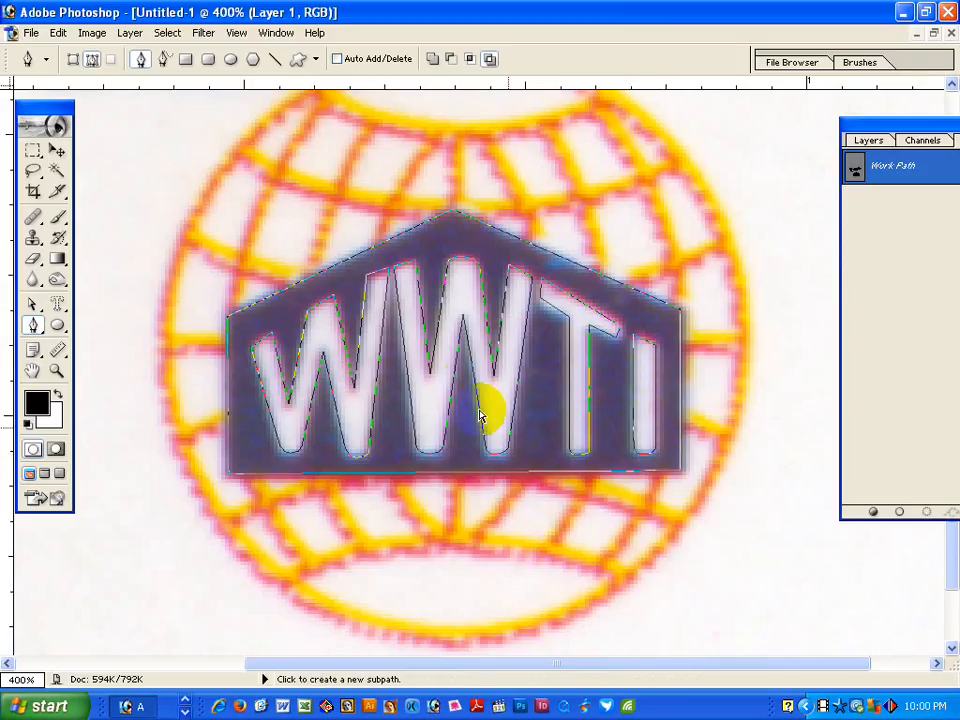
Begin a new subpath around the green MHB lettering, tracing the M's outer stem and notched top edge to its far upper corner.
key(ctrl+alt+space)
click(519, 379)
click(519, 377)
click(520, 374)
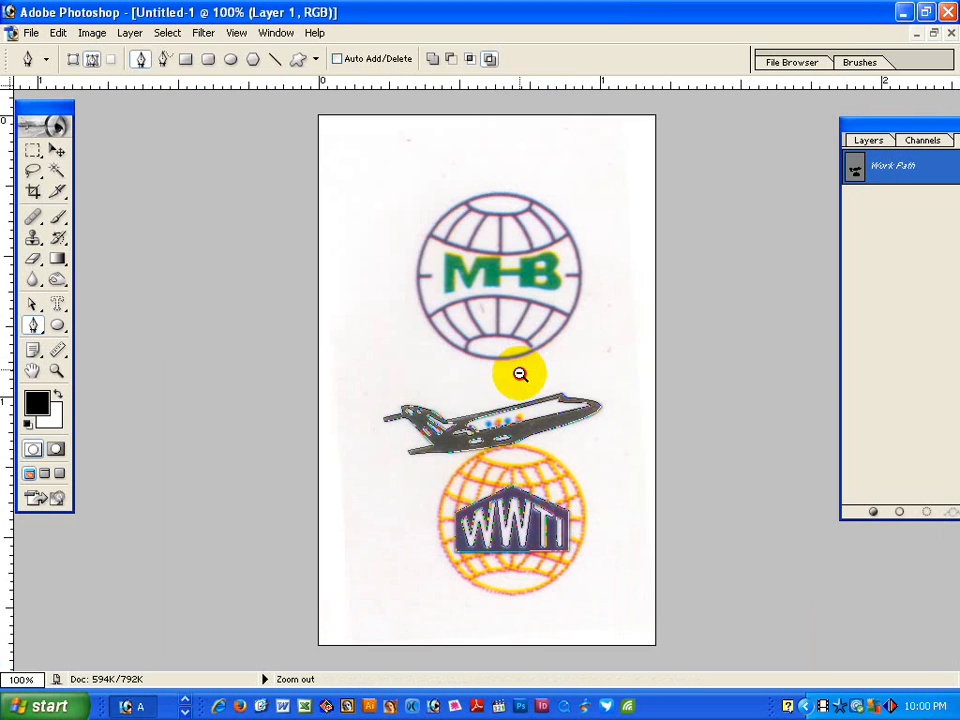
click(519, 376)
key(ctrl+space)
drag(398, 237, 576, 408)
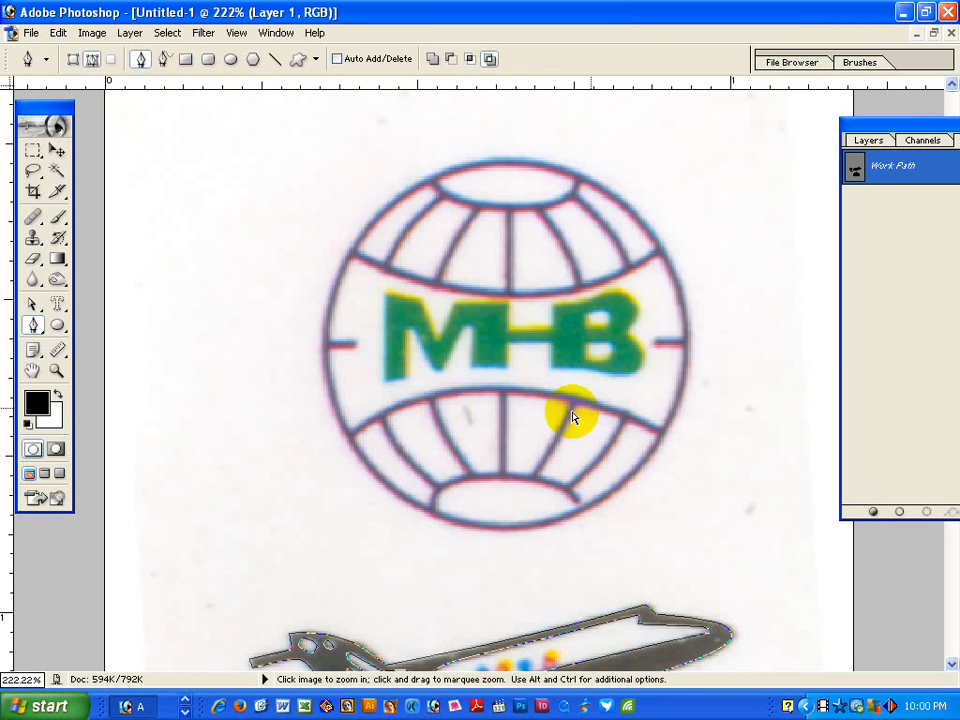
click(405, 376)
click(386, 383)
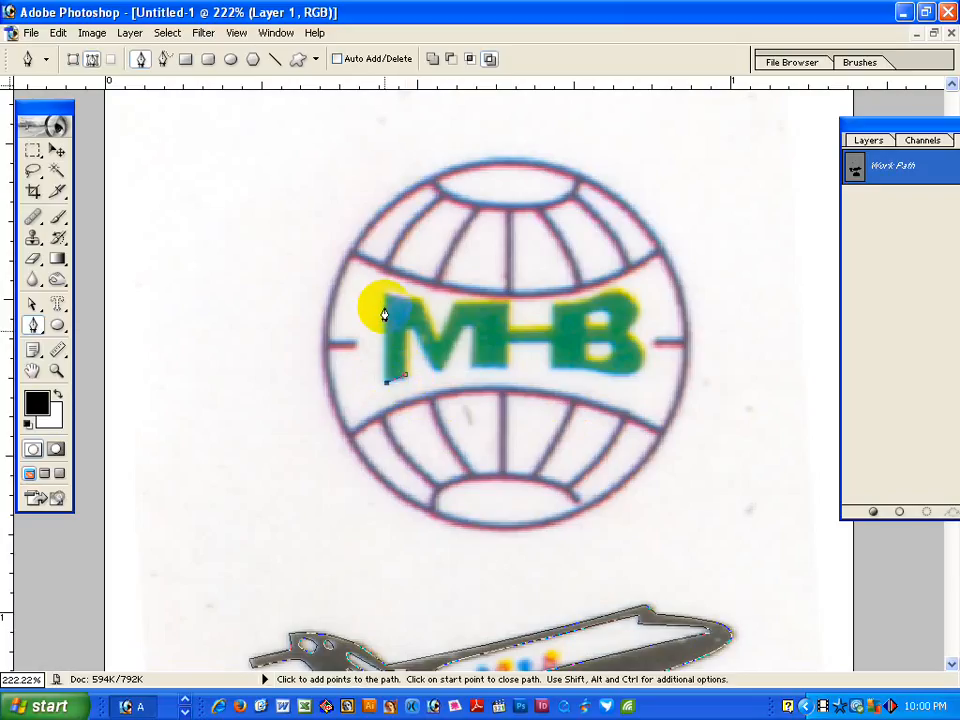
click(386, 296)
click(421, 303)
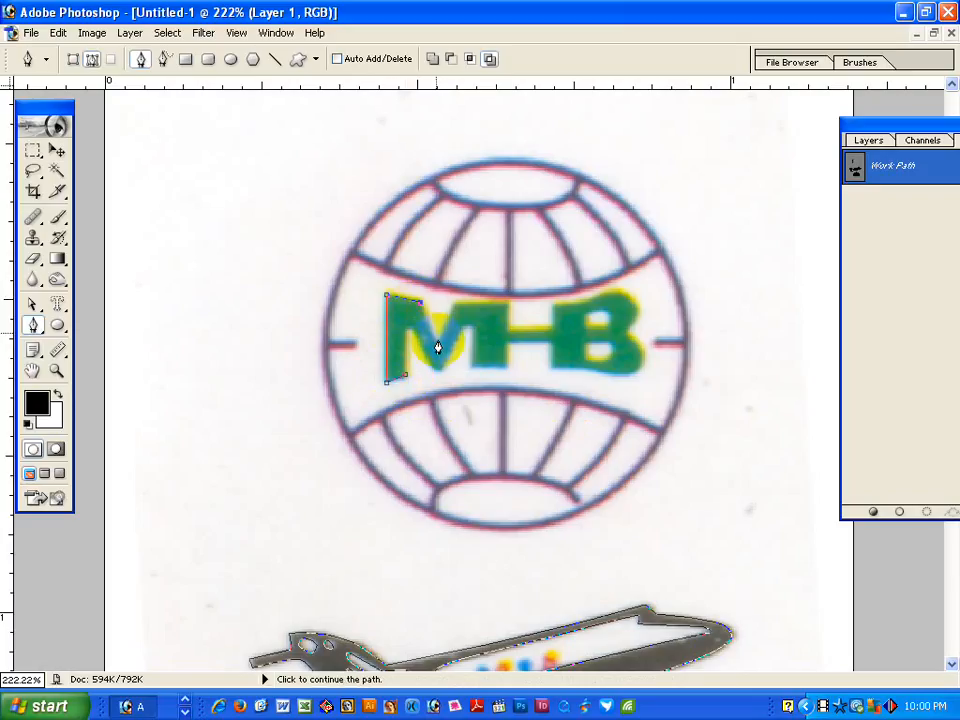
click(438, 342)
click(456, 303)
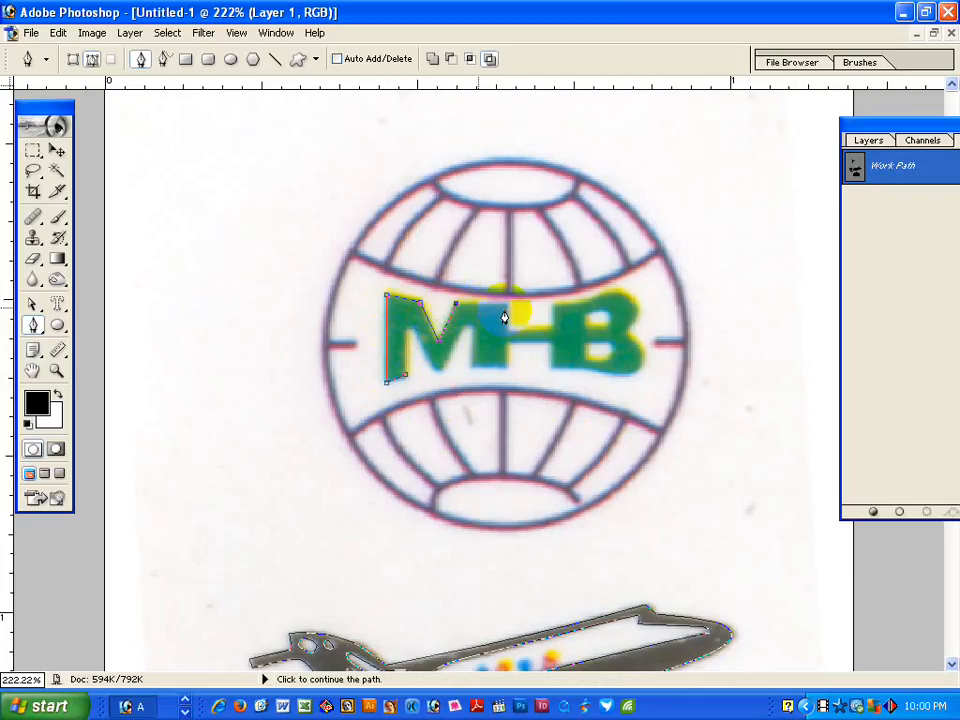
shift+click(507, 308)
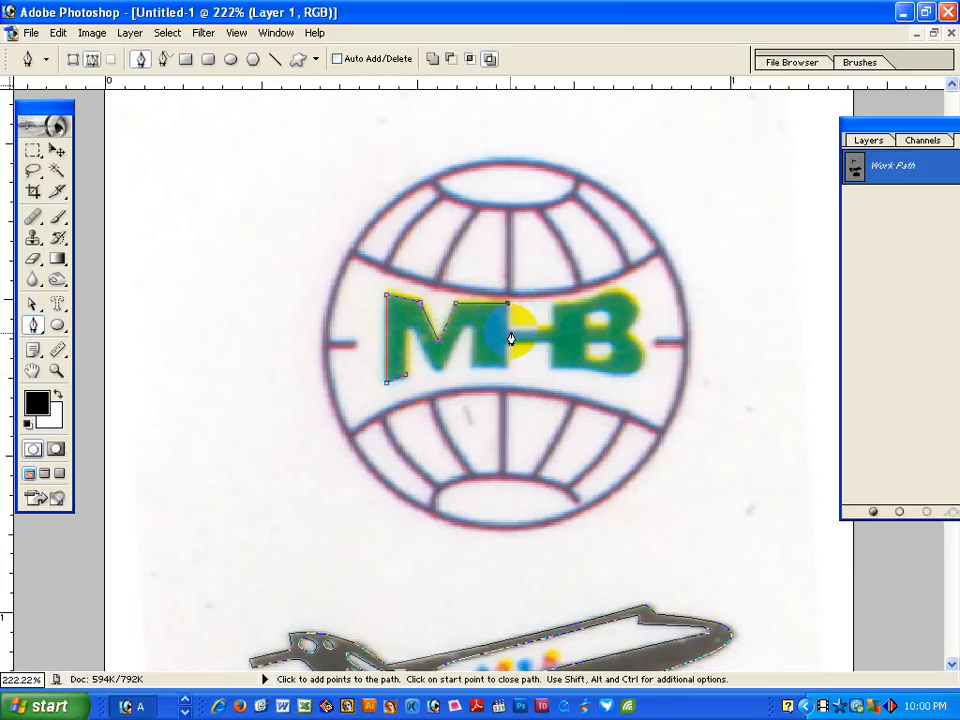
Continue the outline along the upper edge of the connecting bar and around the two curved outer lobes of the B.
key(shift)
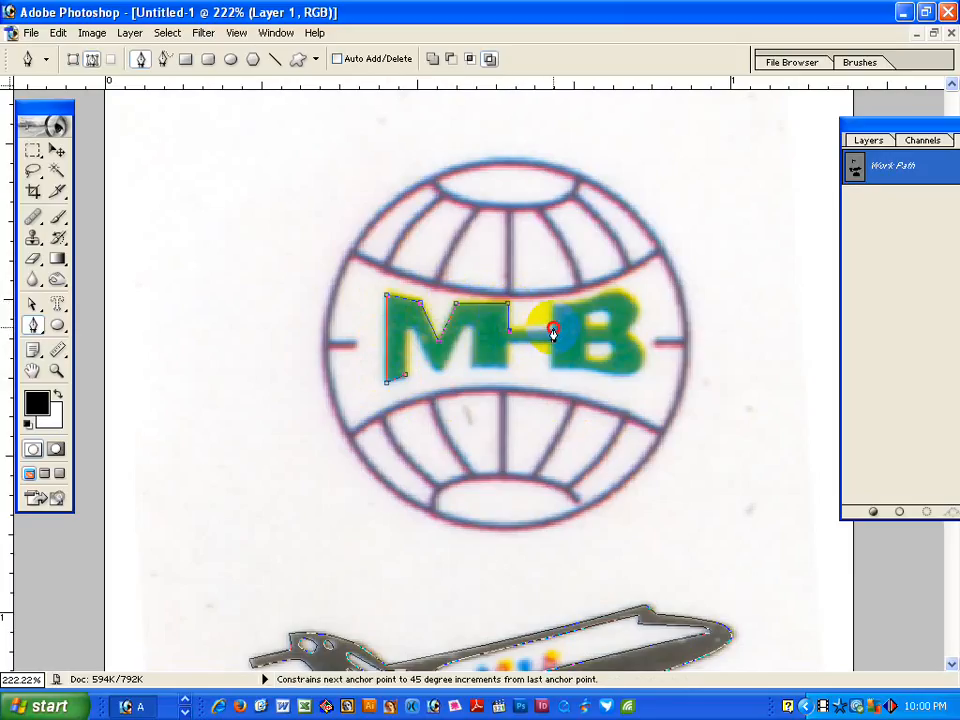
shift+click(552, 330)
shift+click(554, 305)
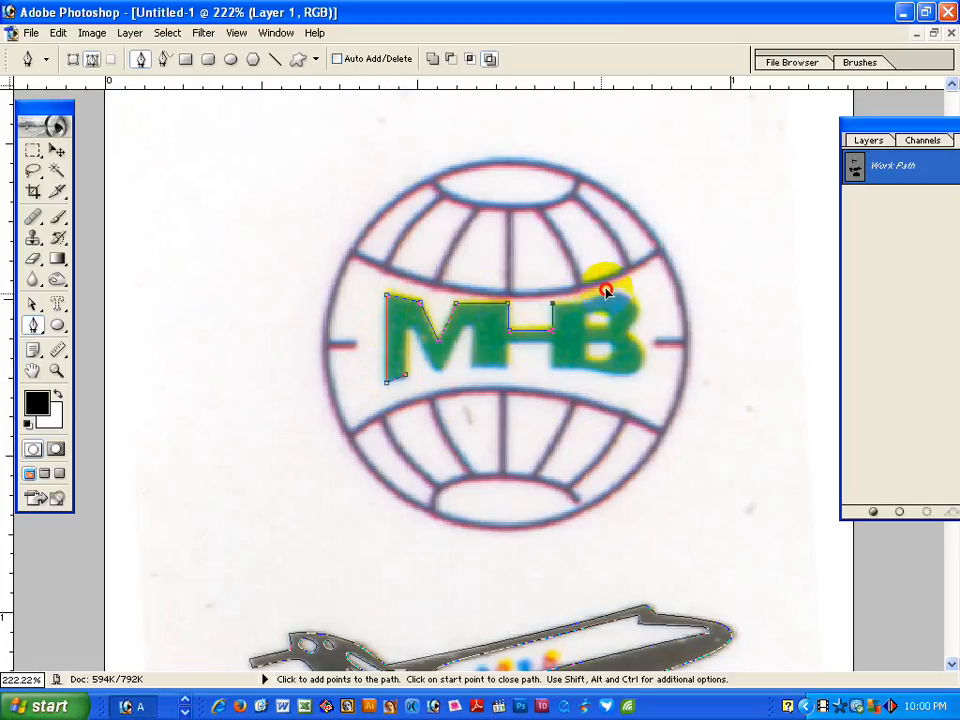
key(alt)
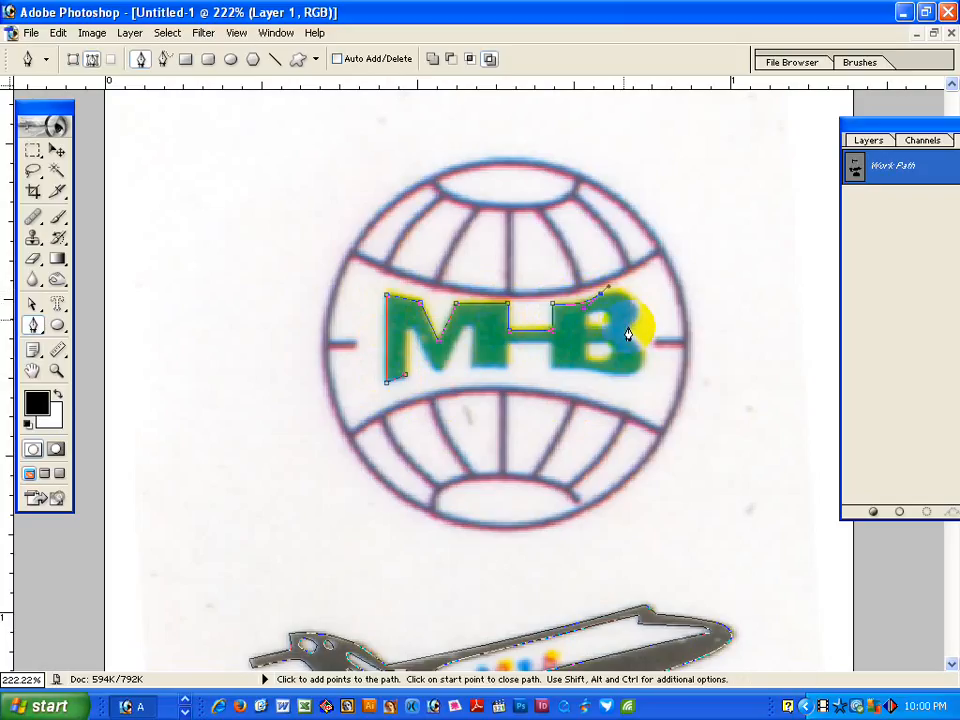
drag(624, 331, 652, 307)
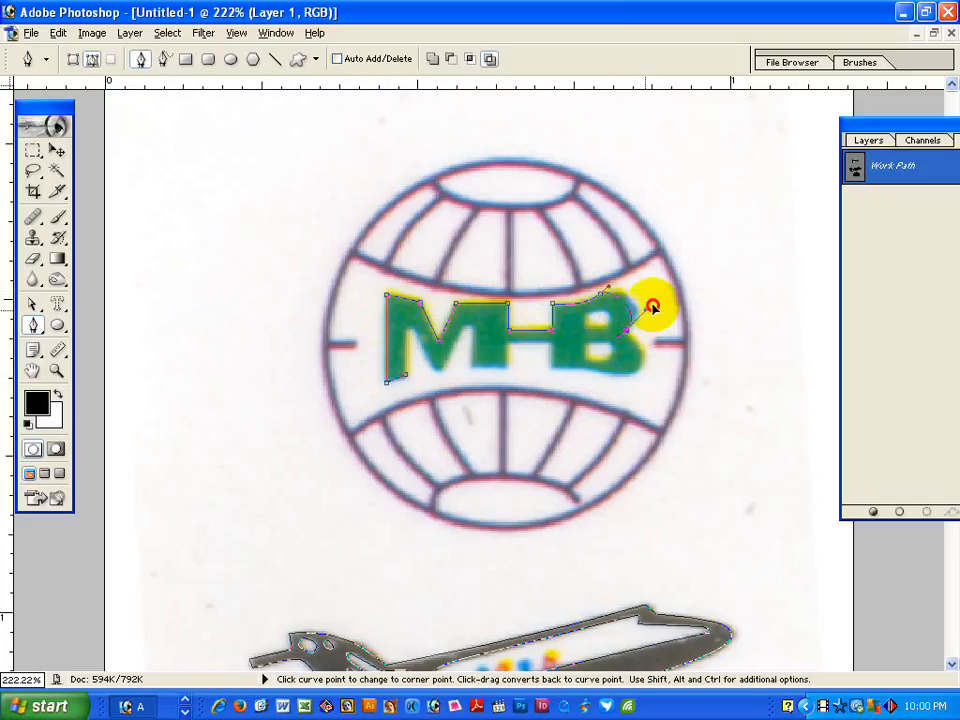
alt+click(611, 288)
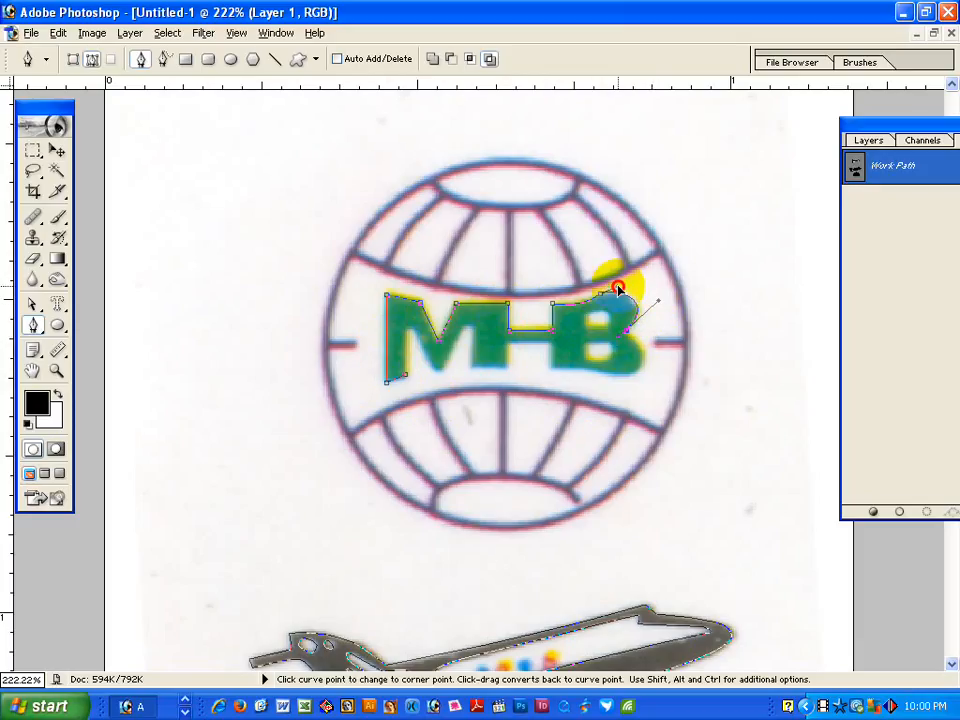
alt+click(657, 300)
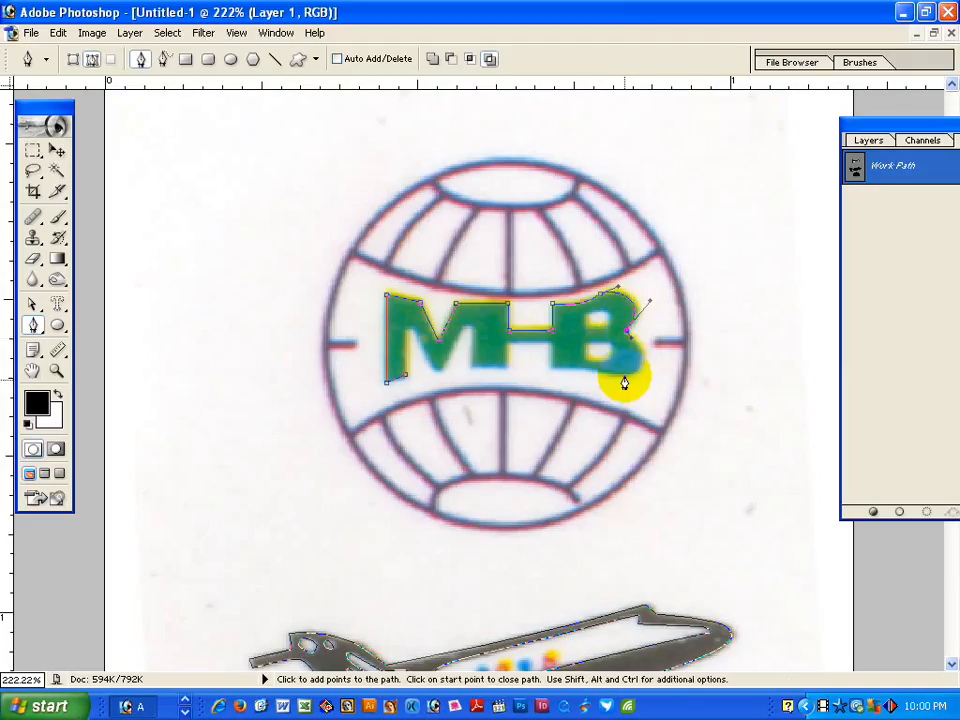
drag(619, 379, 655, 365)
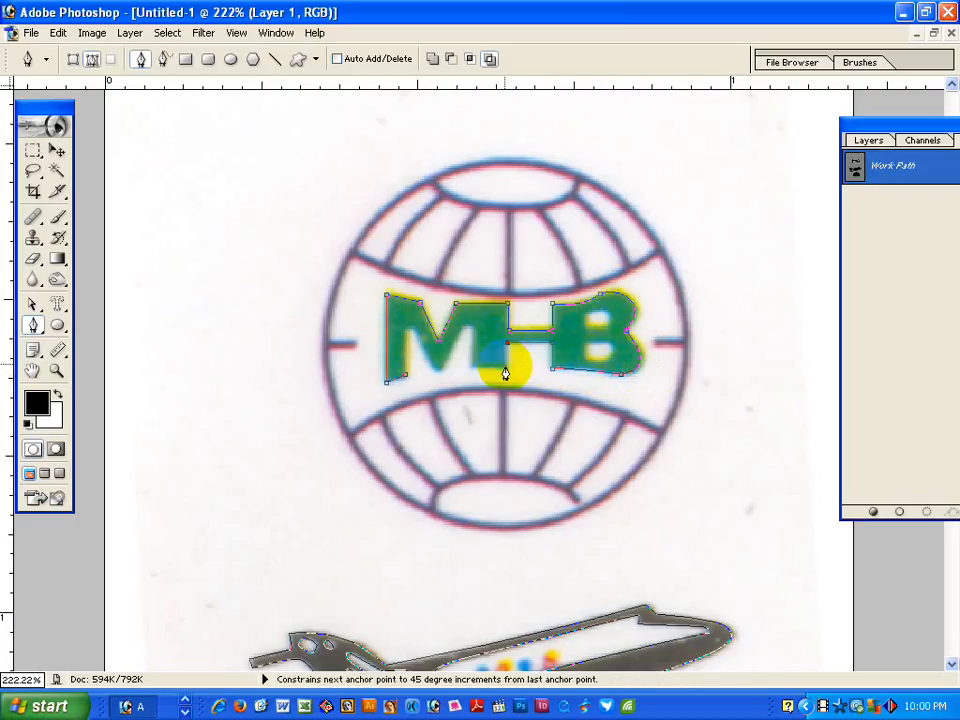
Trace the lower edge of the M with its inner leg curves and central point, and close the MHB outline.
click(471, 367)
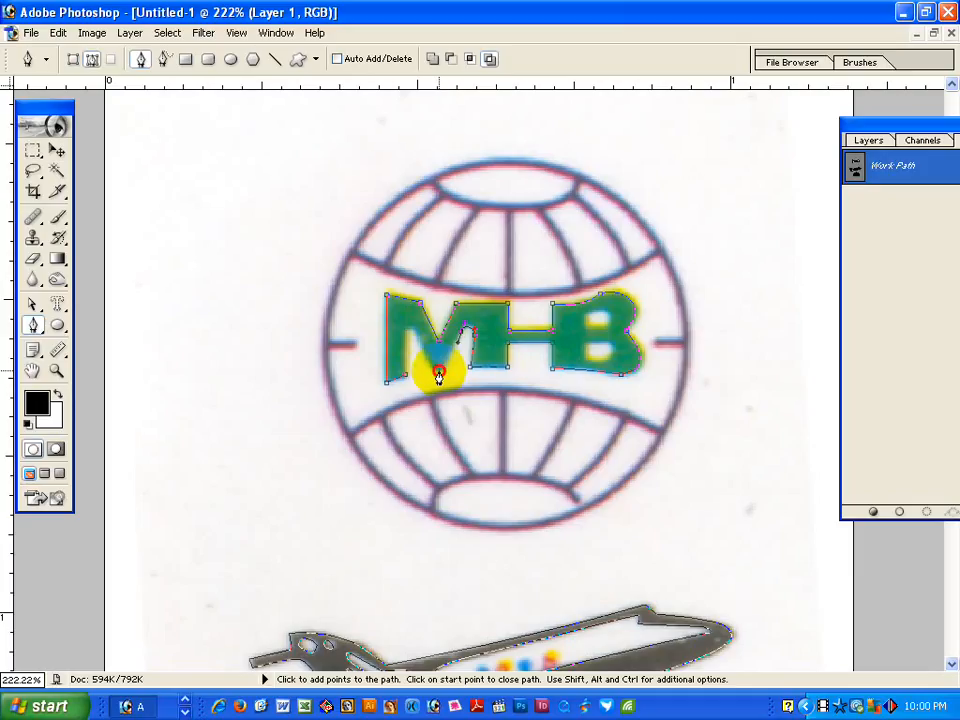
click(439, 371)
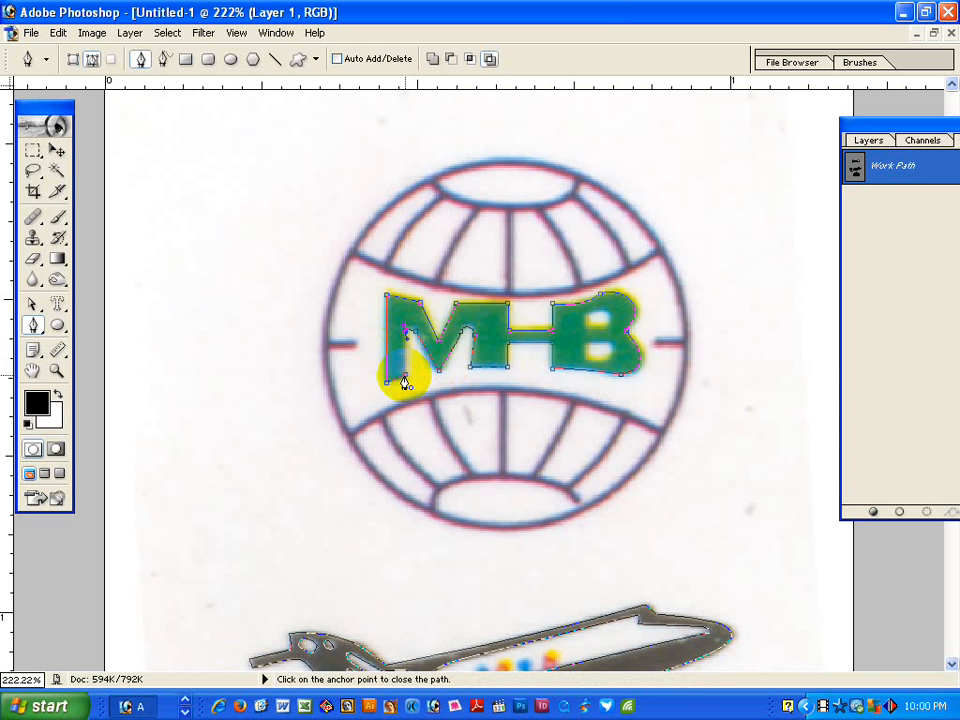
click(409, 386)
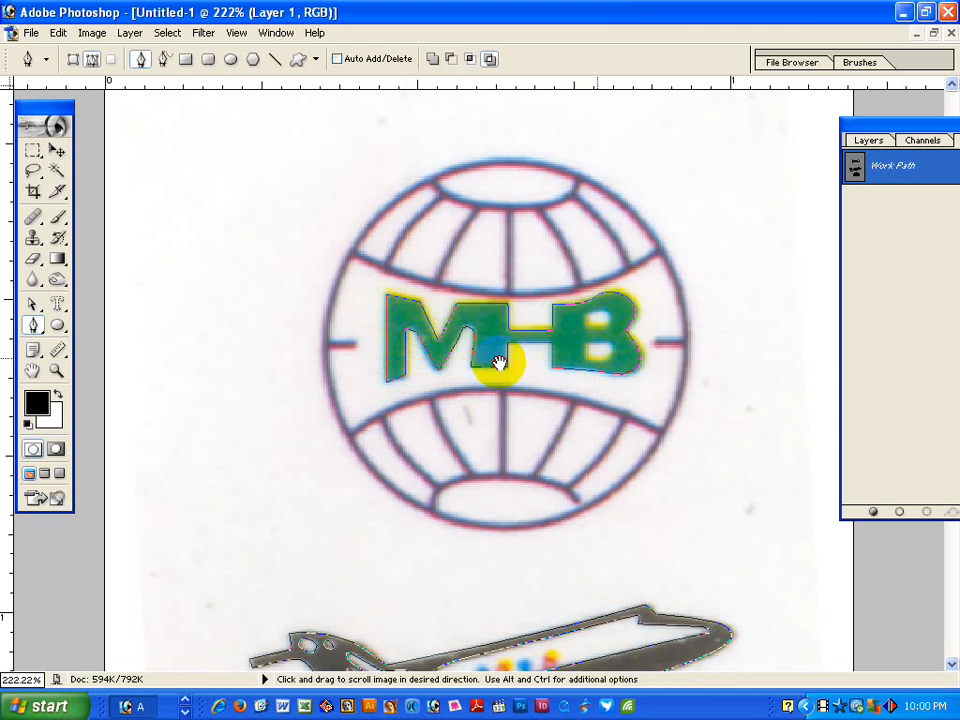
Trace the upper hole of the letter B as a closed subpath with straight inner side and rounded outer side.
key(ctrl+space)
drag(514, 261, 604, 403)
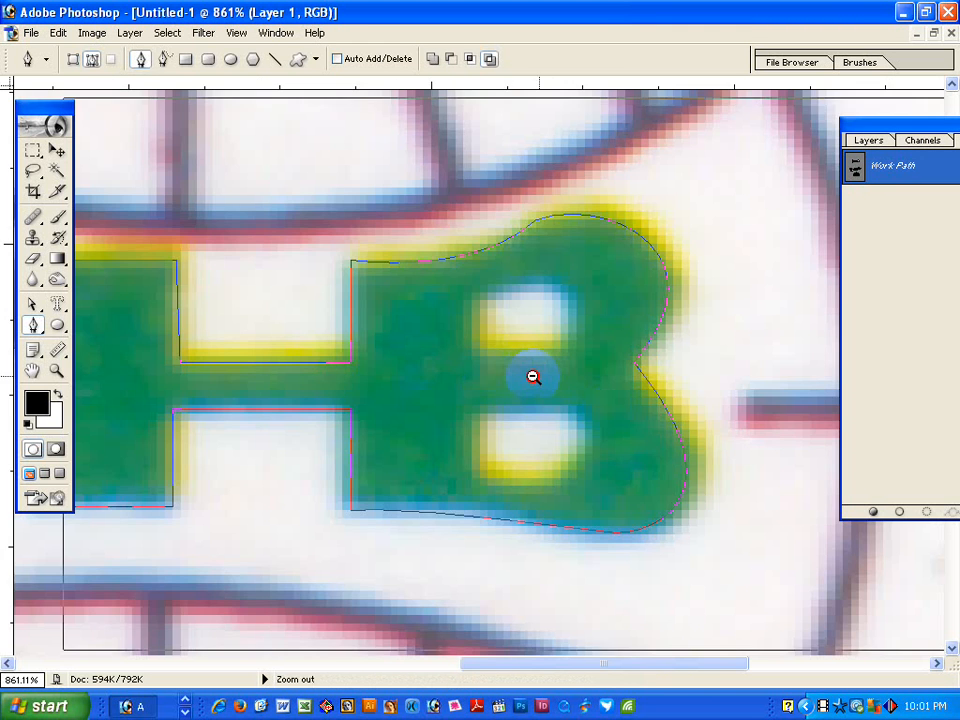
ctrl+alt+click(531, 377)
ctrl+alt+click(459, 377)
click(384, 355)
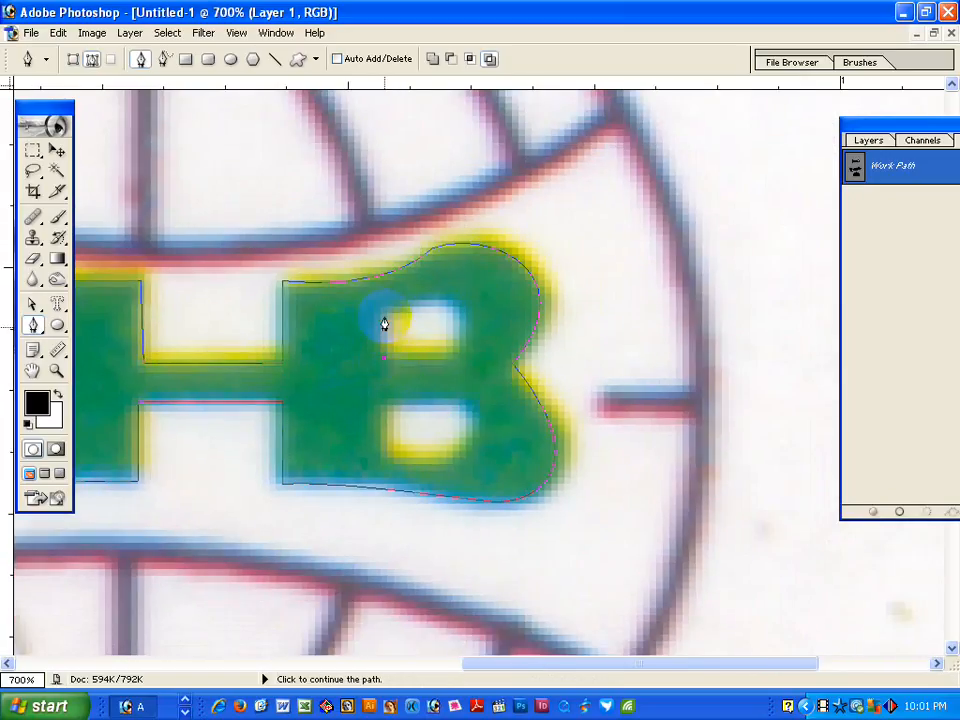
shift+click(384, 315)
drag(455, 298, 461, 347)
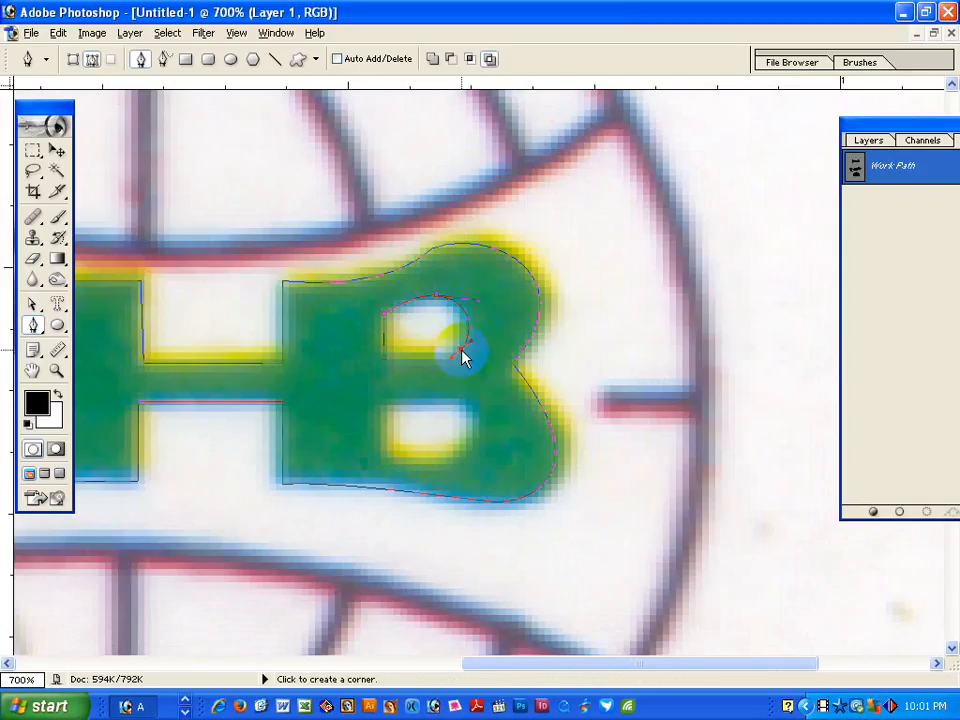
click(463, 357)
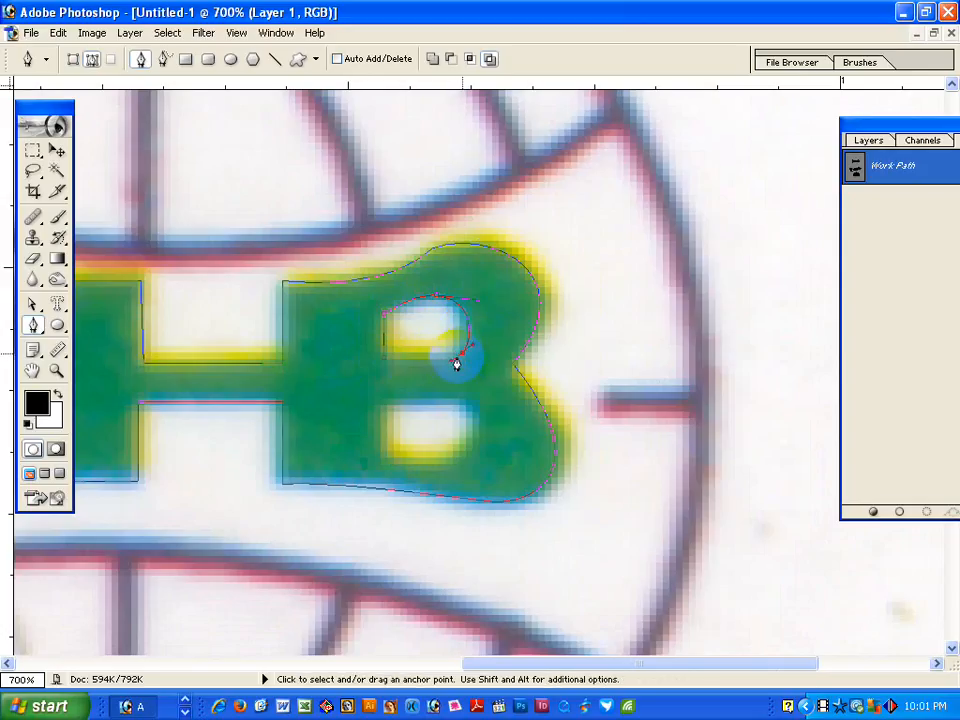
alt+click(462, 354)
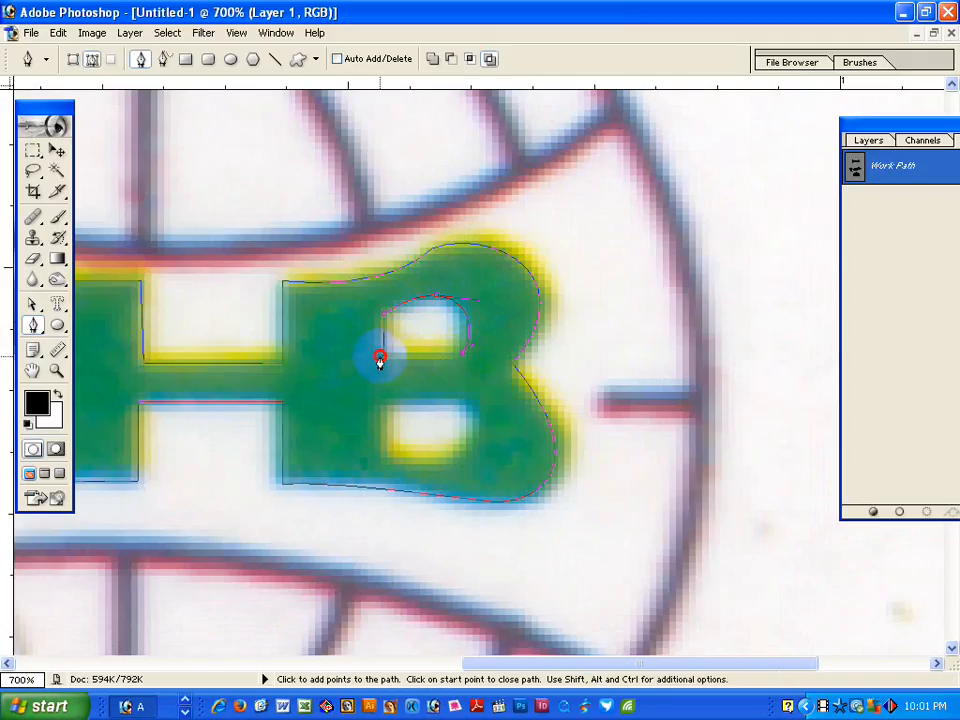
click(384, 359)
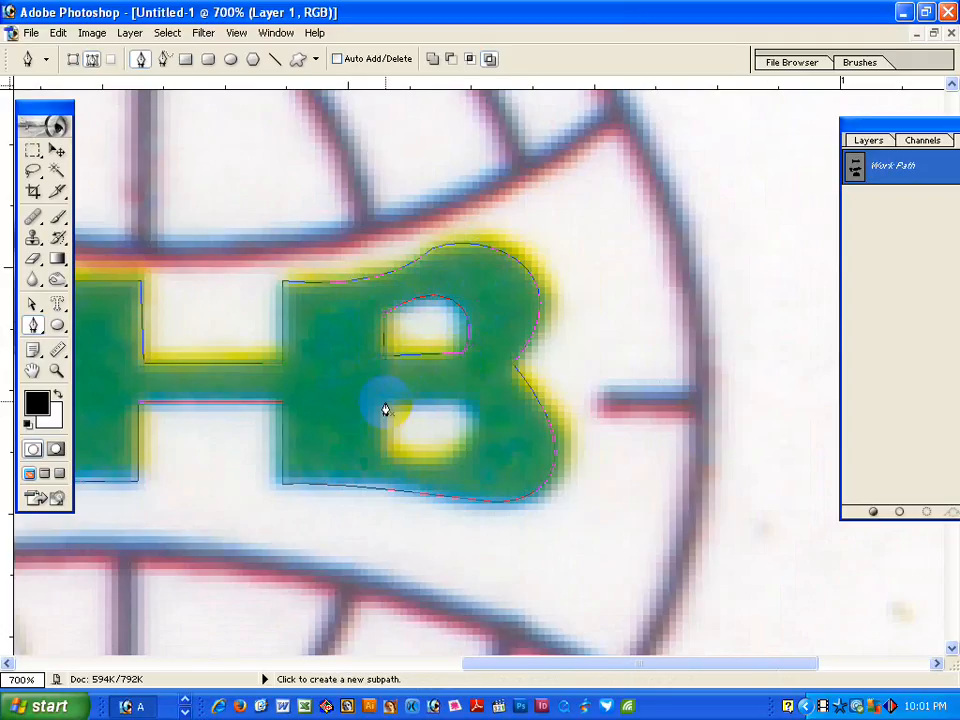
Trace the lower hole of the letter B as a closed subpath, adjusting the curve handles to fit its rounded side.
click(464, 402)
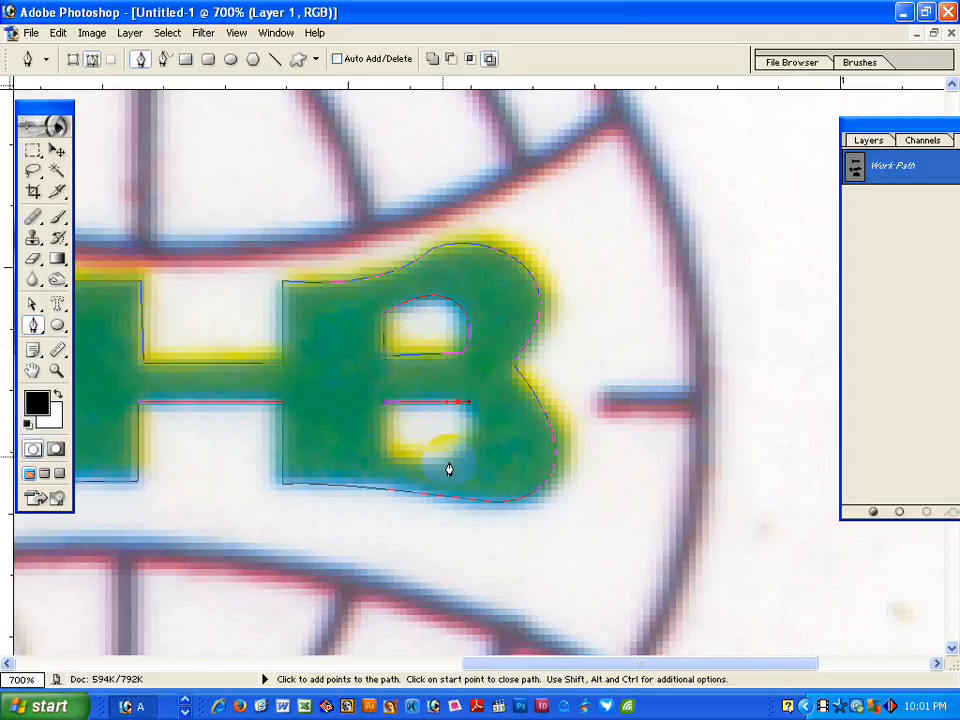
drag(453, 465, 440, 460)
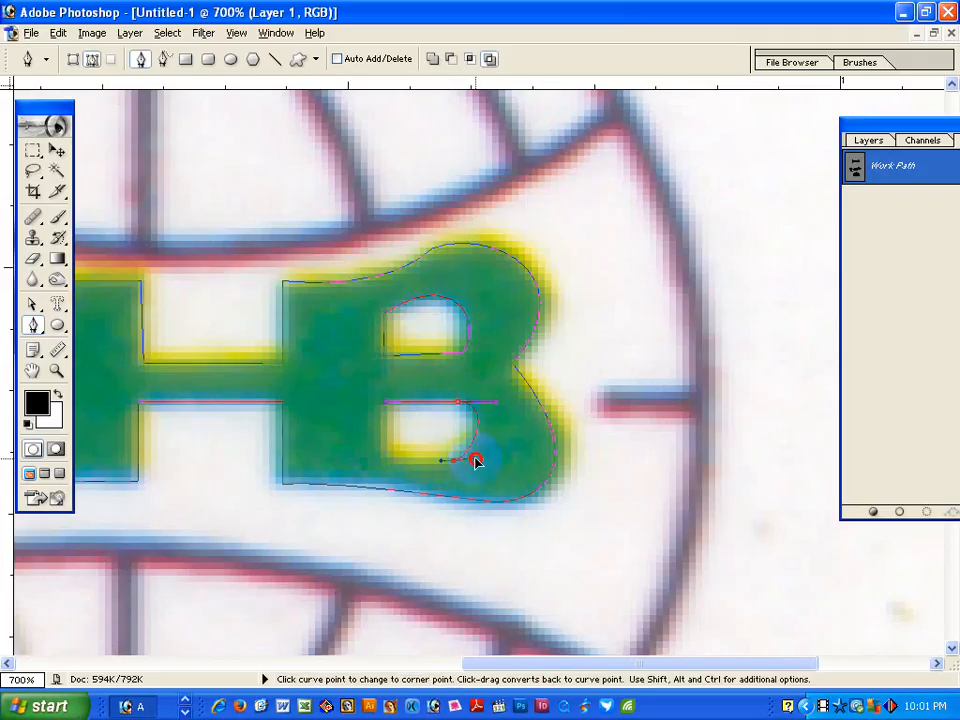
drag(485, 405, 487, 402)
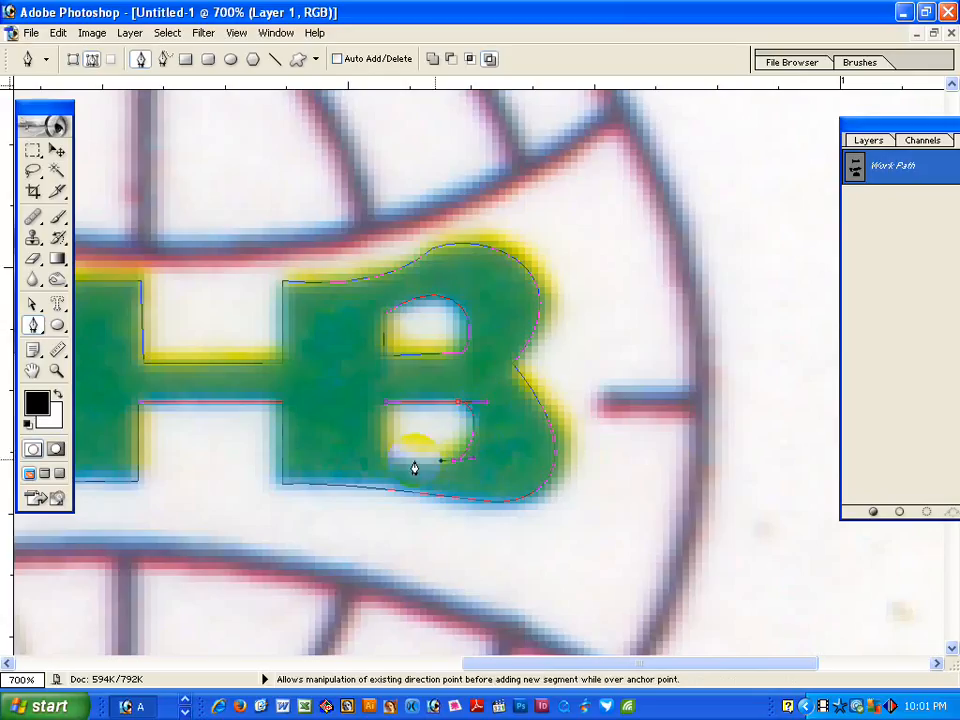
drag(382, 463, 375, 459)
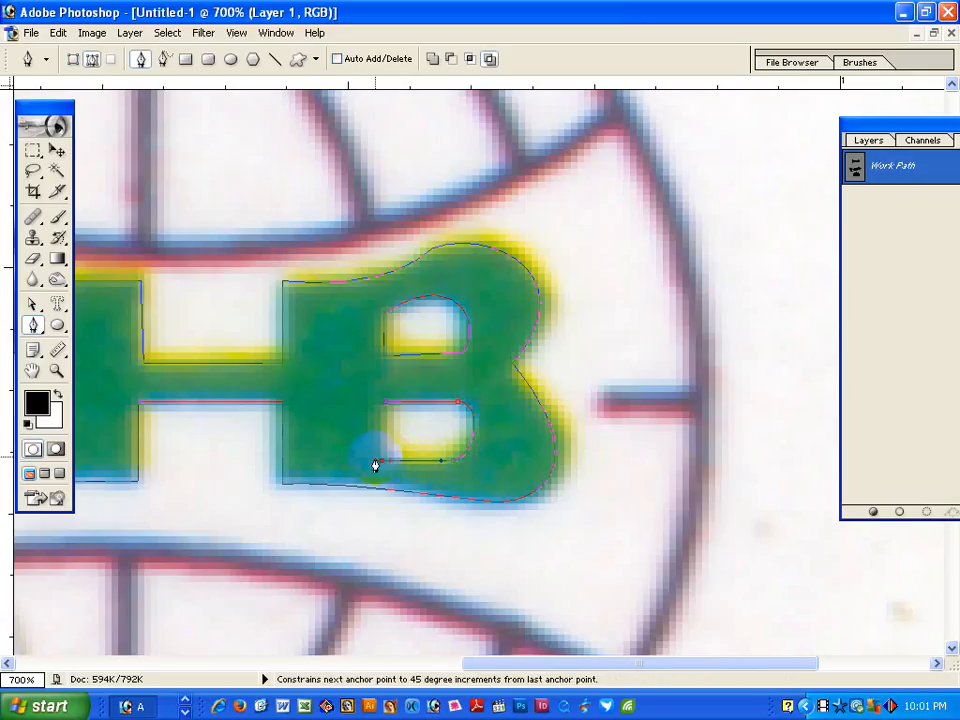
click(385, 406)
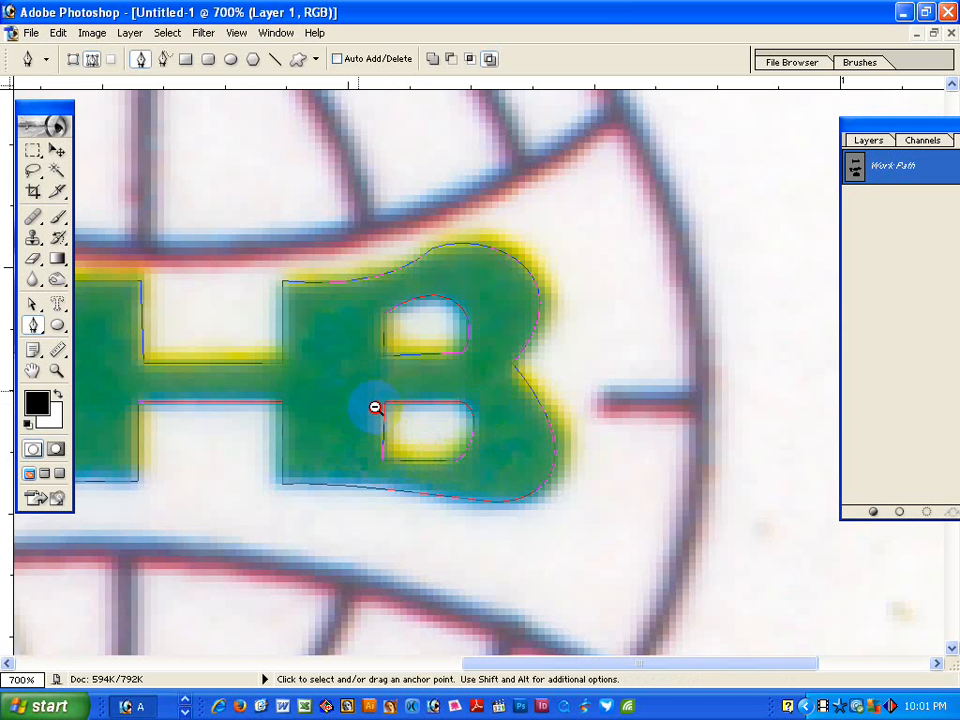
Save the document to the Desktop as 6 in Photoshop PSD format with layers kept.
ctrl+alt+click(375, 407)
ctrl+alt+click(375, 407)
ctrl+alt+click(483, 400)
ctrl+alt+click(480, 394)
ctrl+alt+click(476, 398)
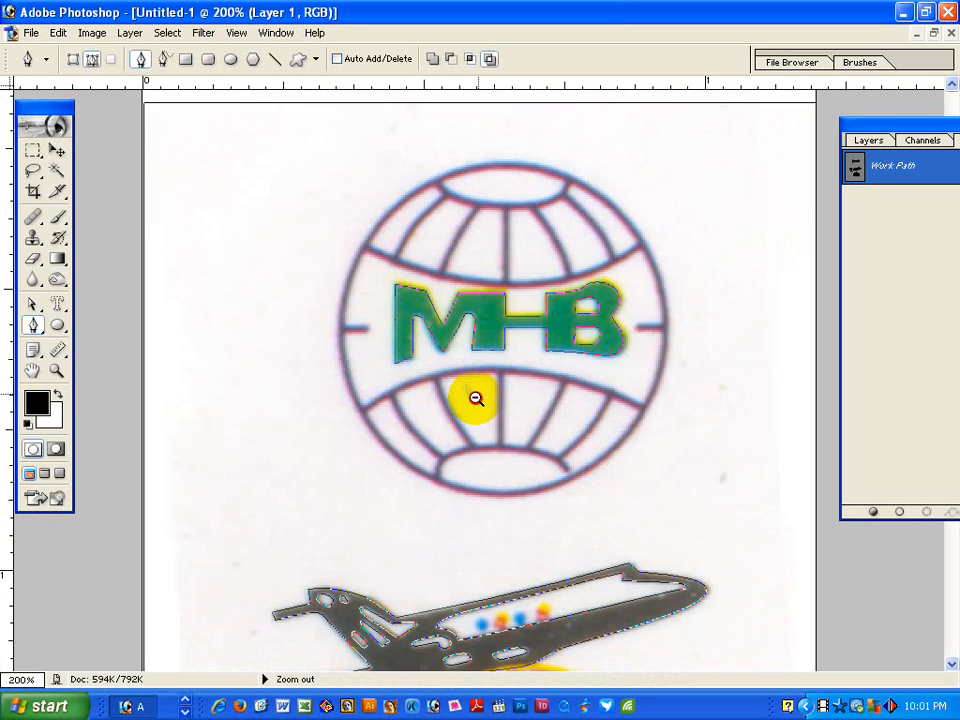
ctrl+alt+click(476, 398)
ctrl+alt+click(418, 347)
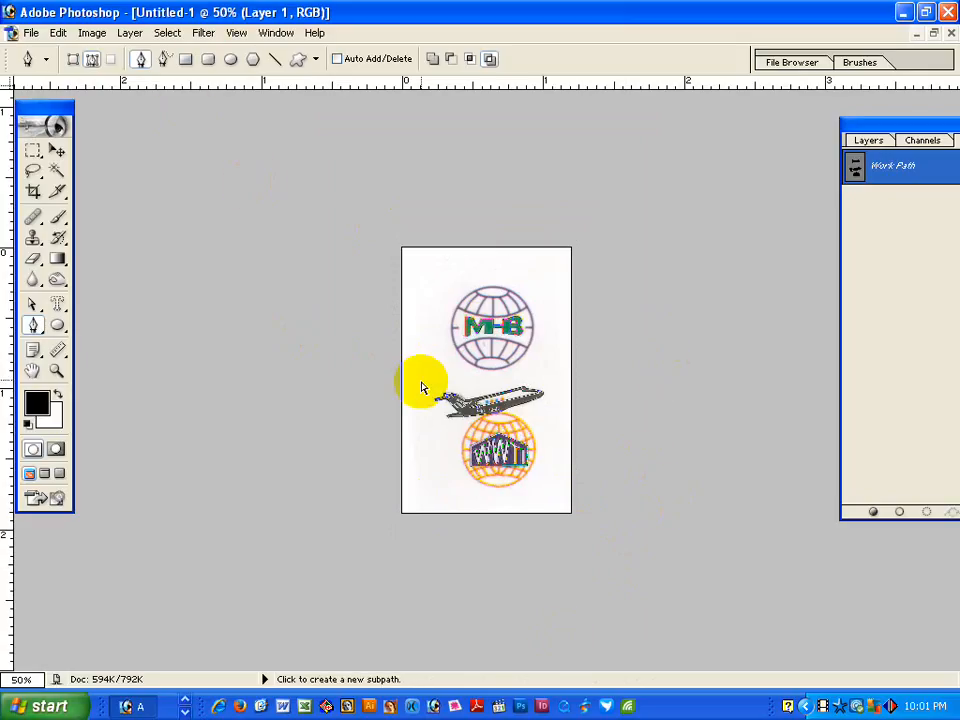
key(ctrl+s)
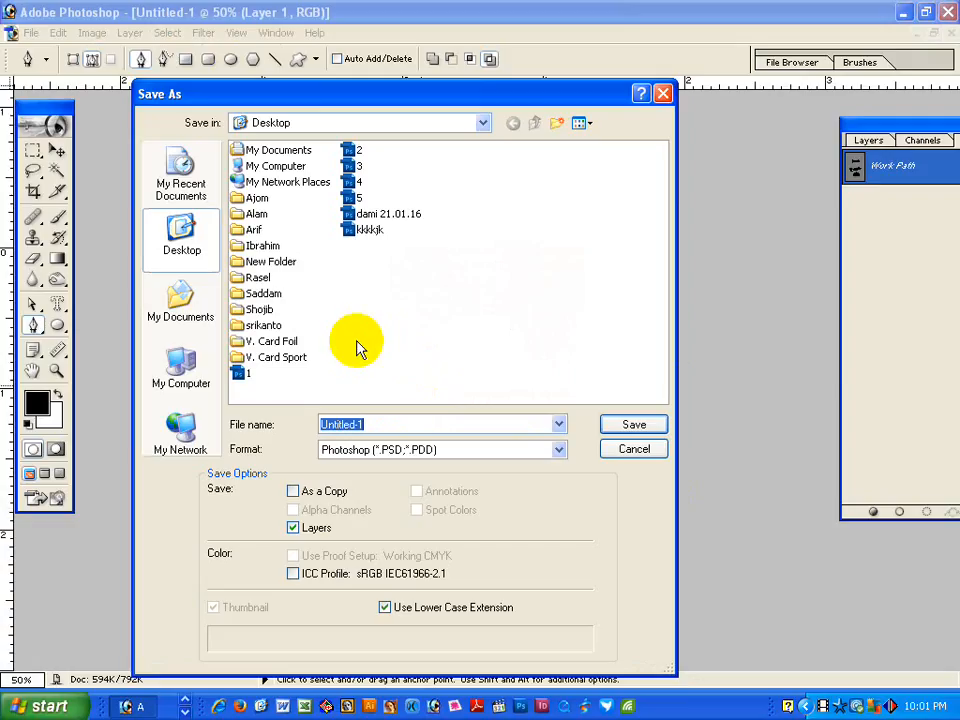
text(6)
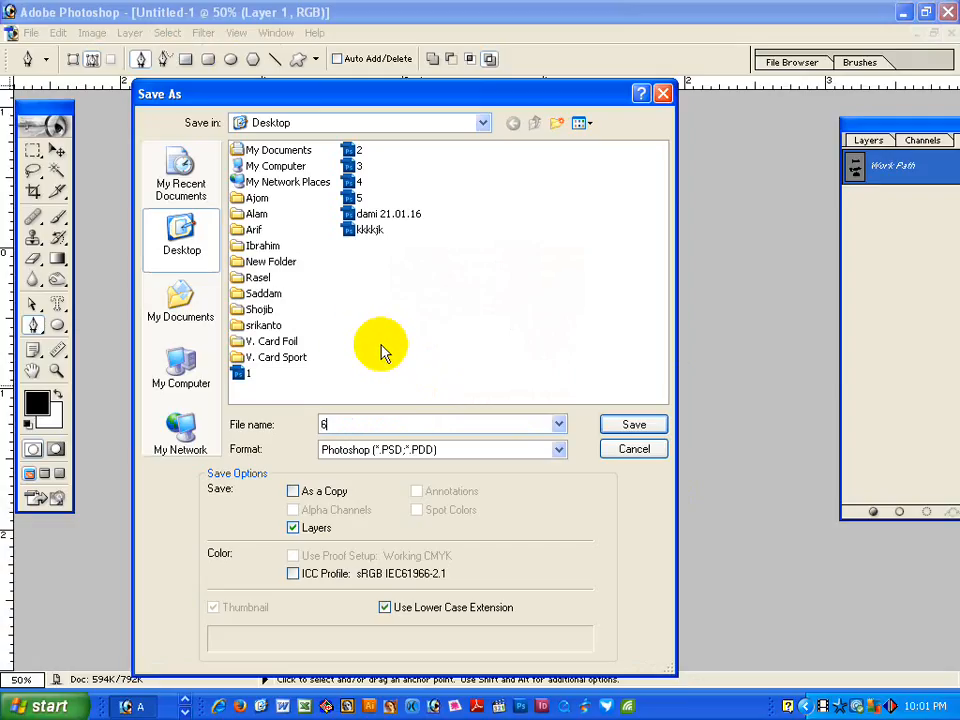
click(622, 423)
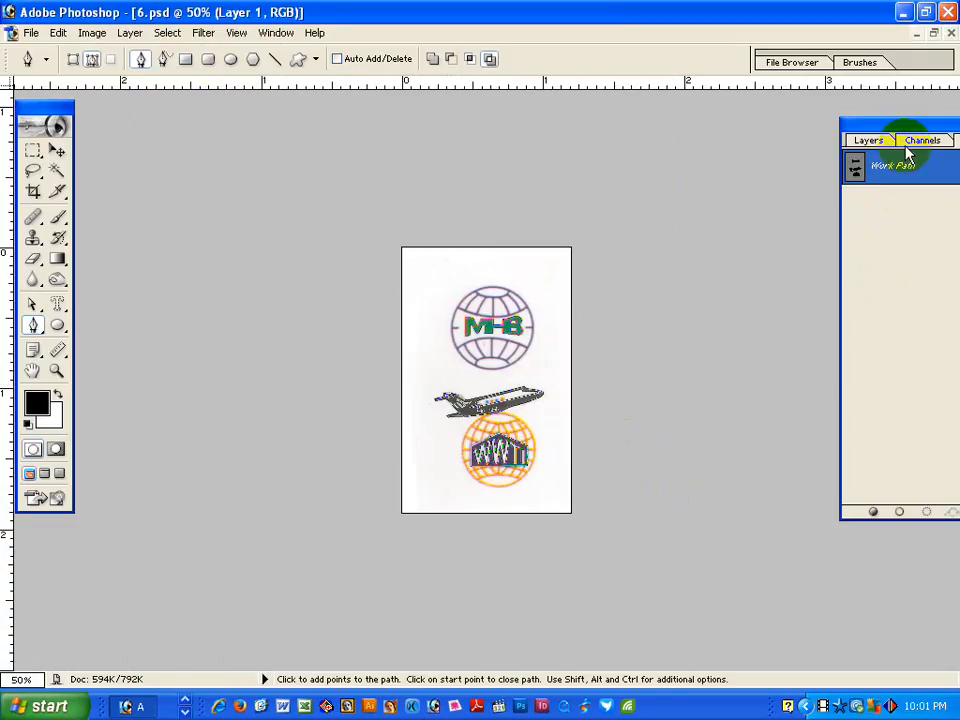
Move the Paths palette fully into view, minimize Photoshop, and switch to Adobe Illustrator with Logo Path.ai.
drag(898, 124, 778, 132)
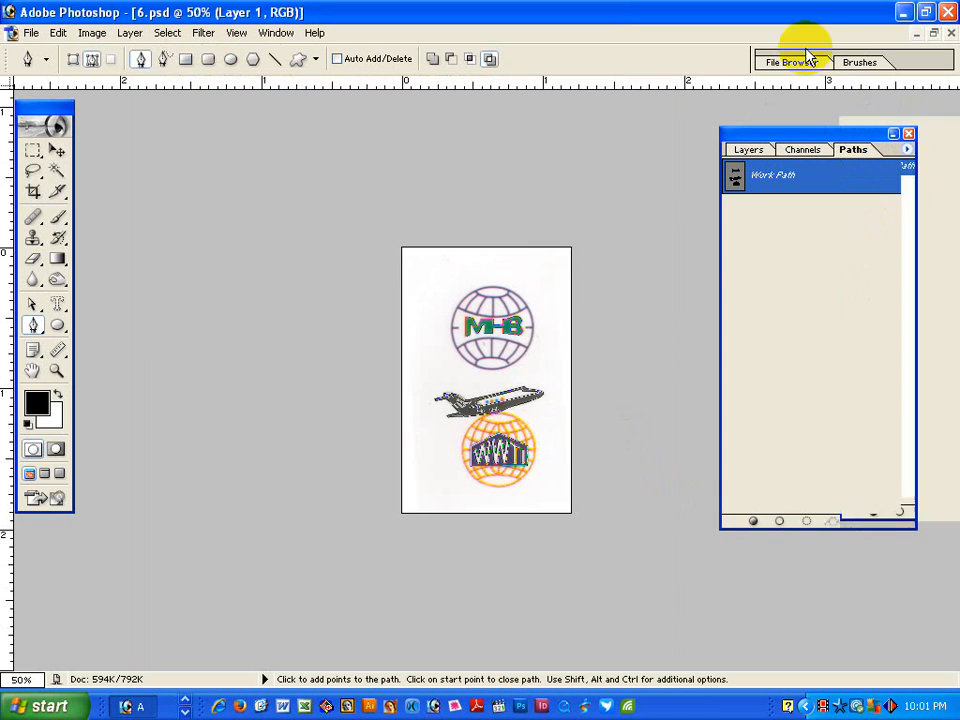
click(903, 14)
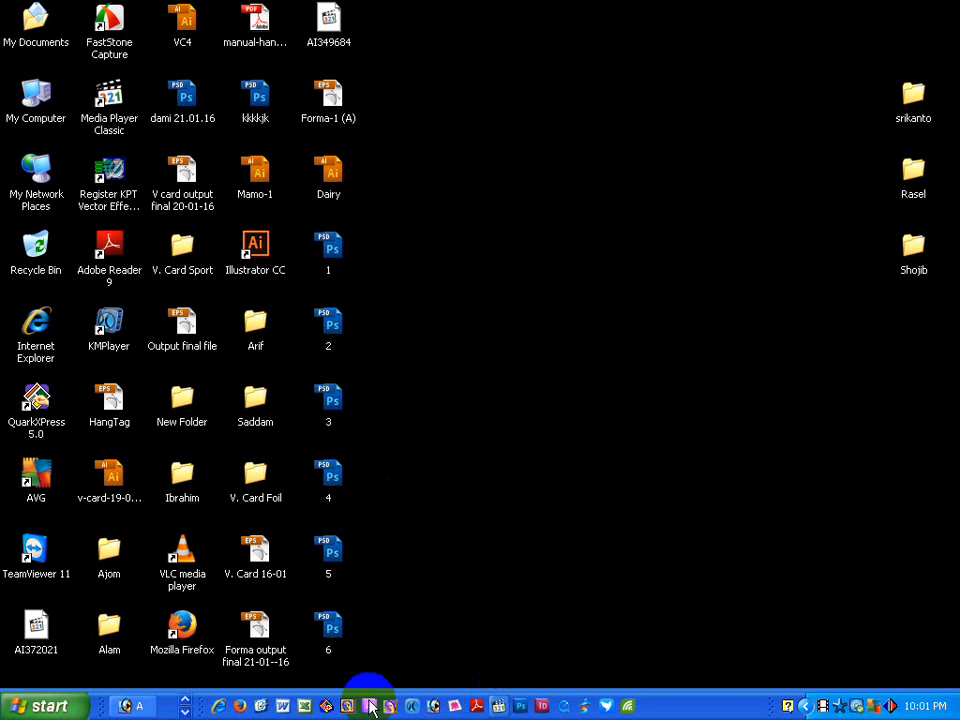
click(348, 706)
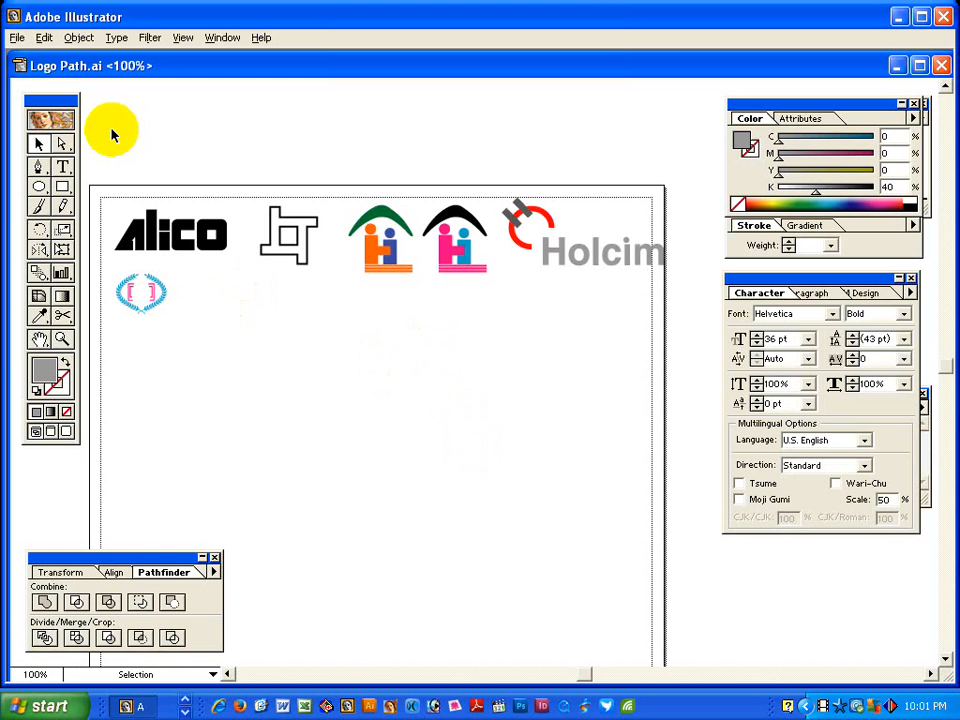
Place the Photoshop file 6 from the Desktop as a linked image and move it to the empty area below the existing logos.
click(17, 37)
click(40, 186)
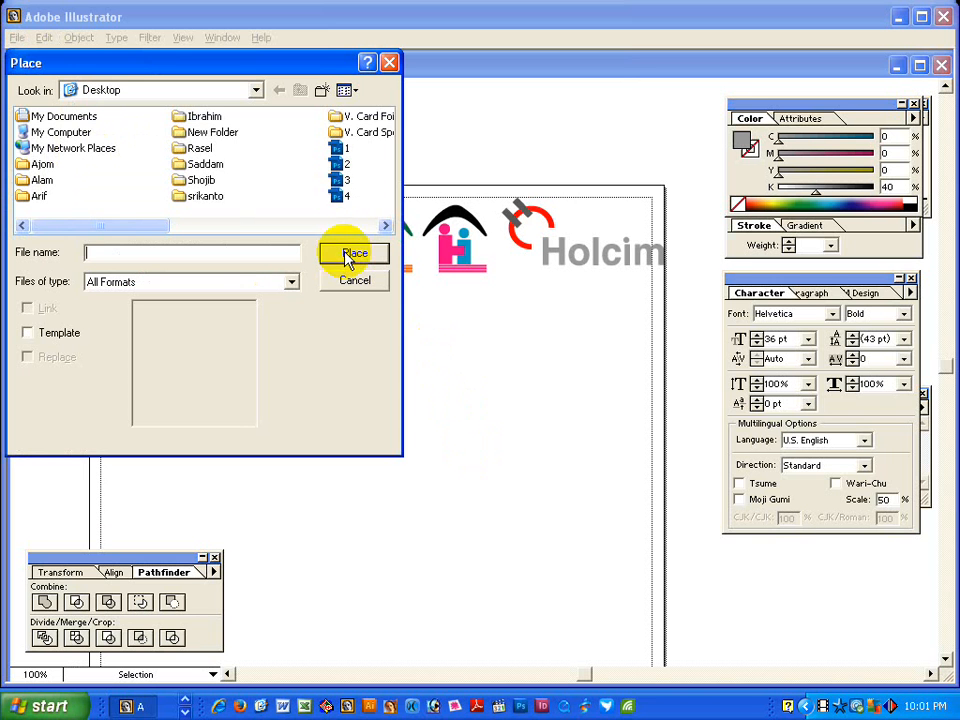
click(381, 224)
click(343, 139)
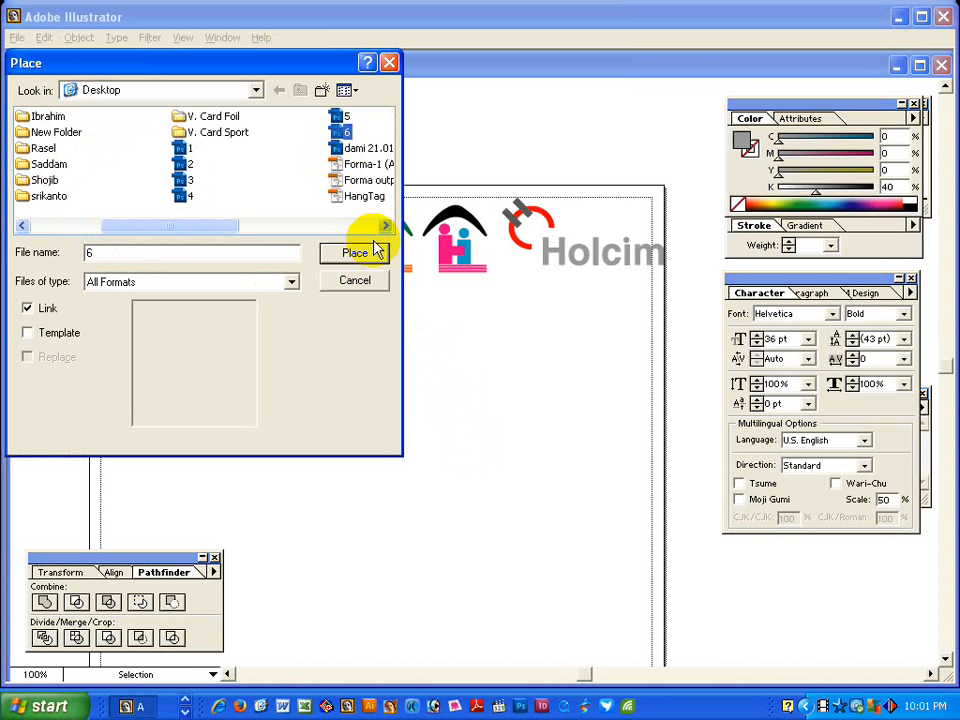
click(369, 252)
drag(462, 388, 272, 412)
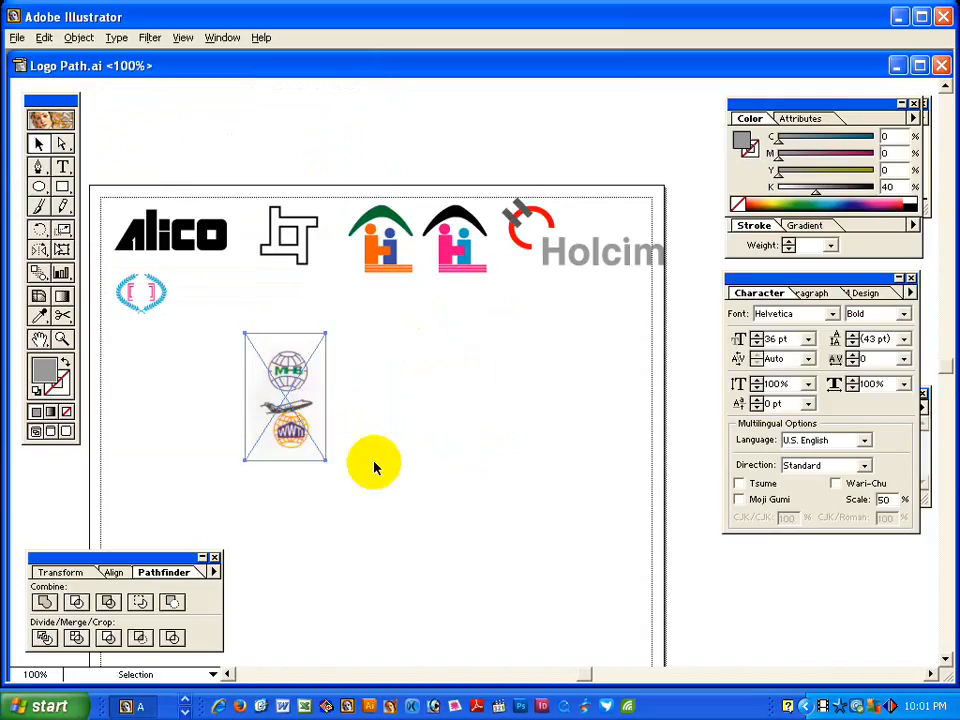
click(392, 458)
Paste the paths copied from Photoshop onto the placed scan.
key(ctrl+space)
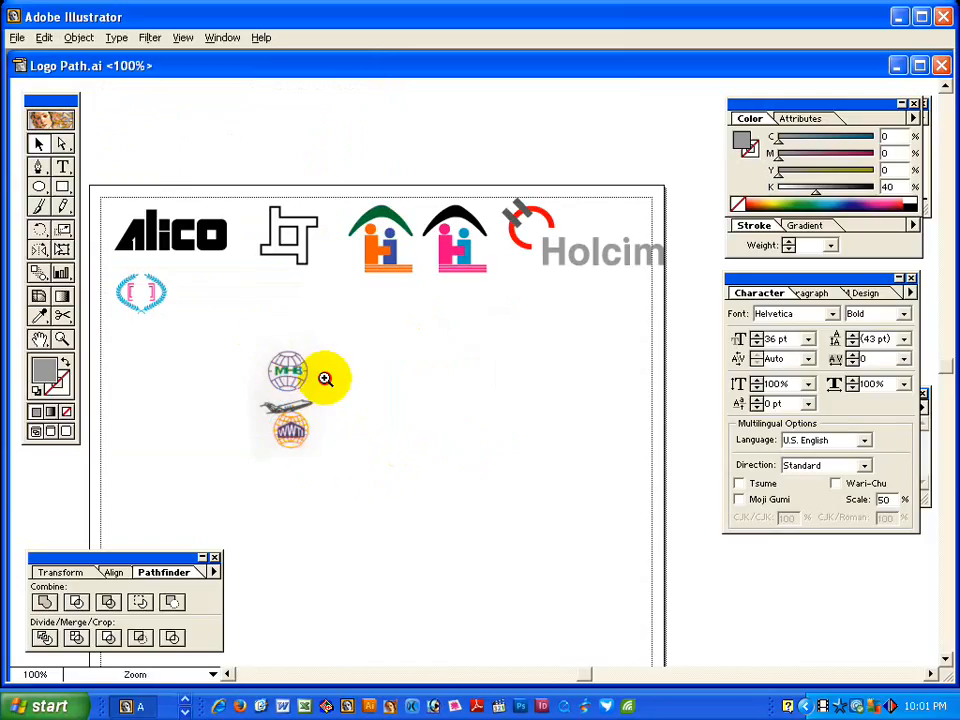
drag(258, 325, 370, 465)
key(ctrl+v)
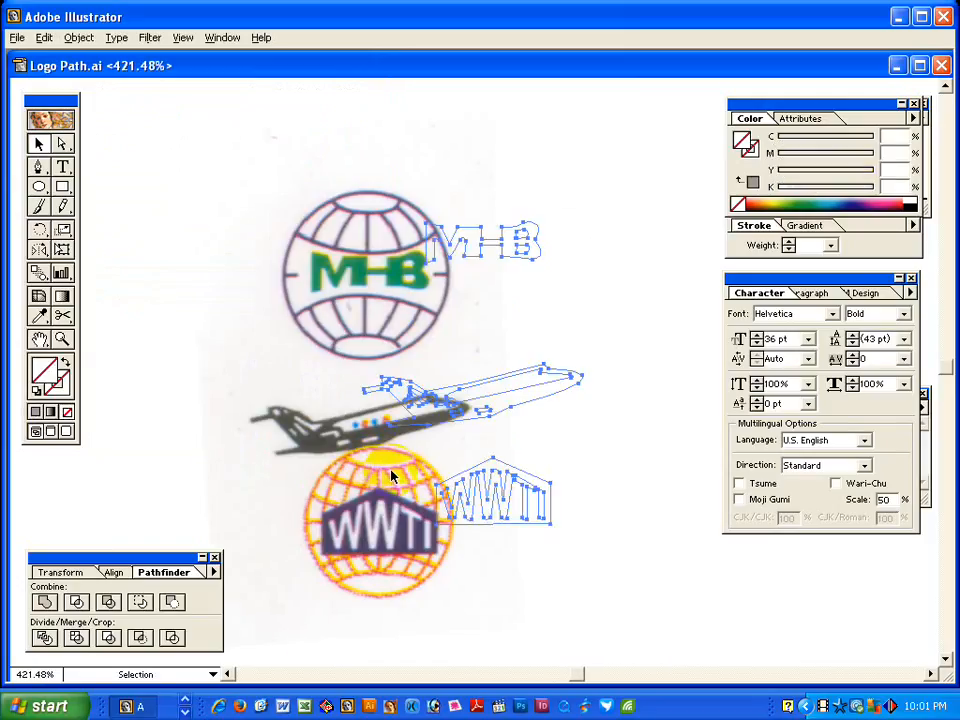
Give the pasted paths a pink stroke (C 0.39, M 93.73, Y 0, K 0) with a weight of 0.25 pt.
click(752, 154)
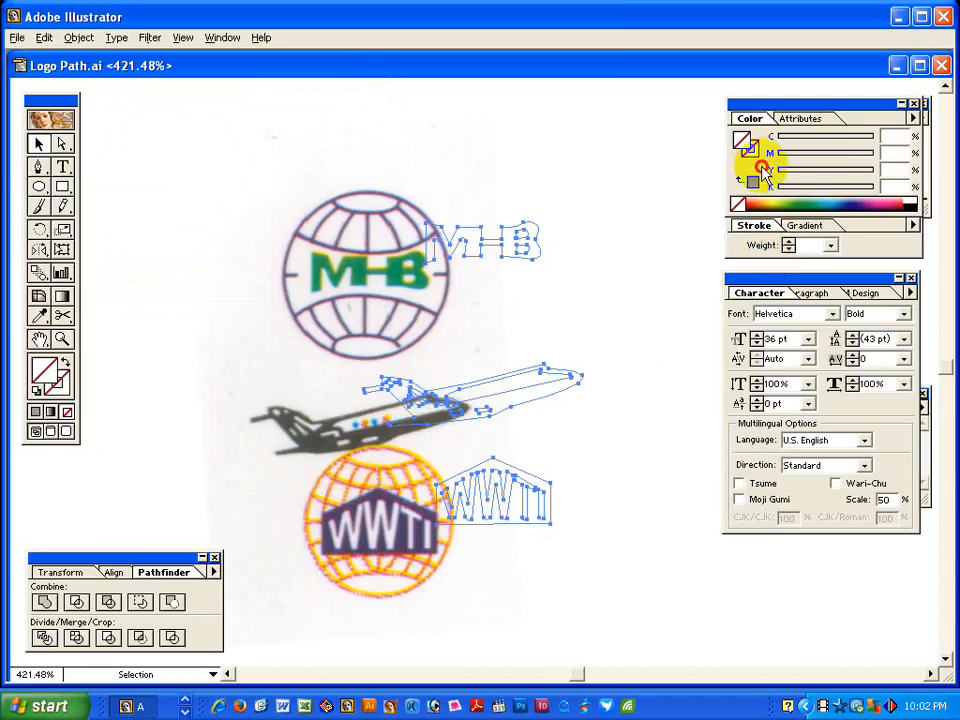
click(876, 203)
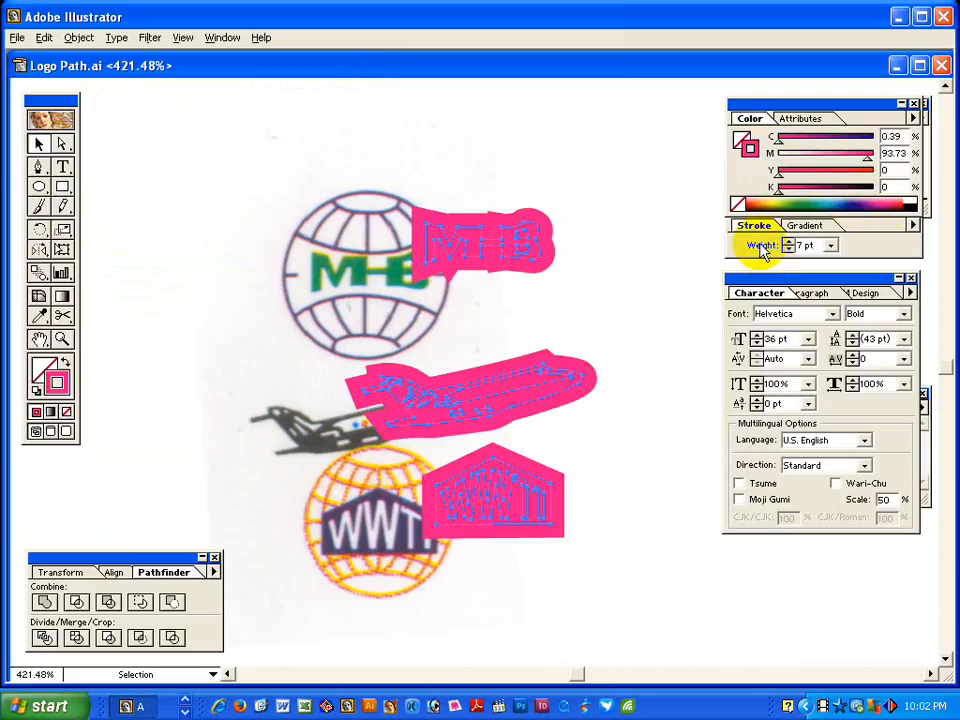
click(805, 245)
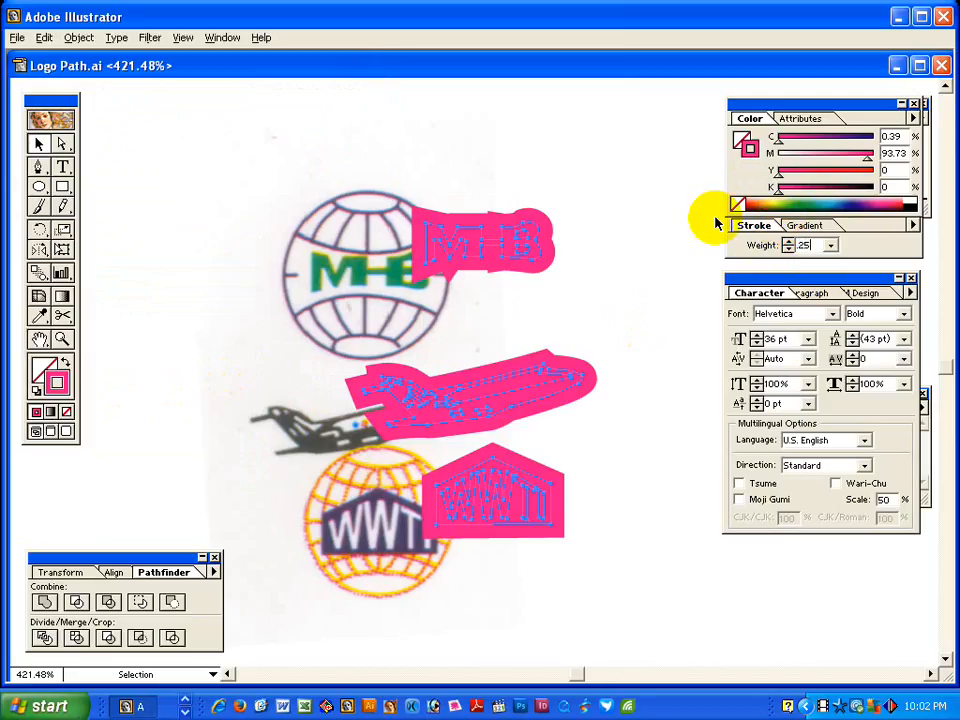
text(.25)
key(Return)
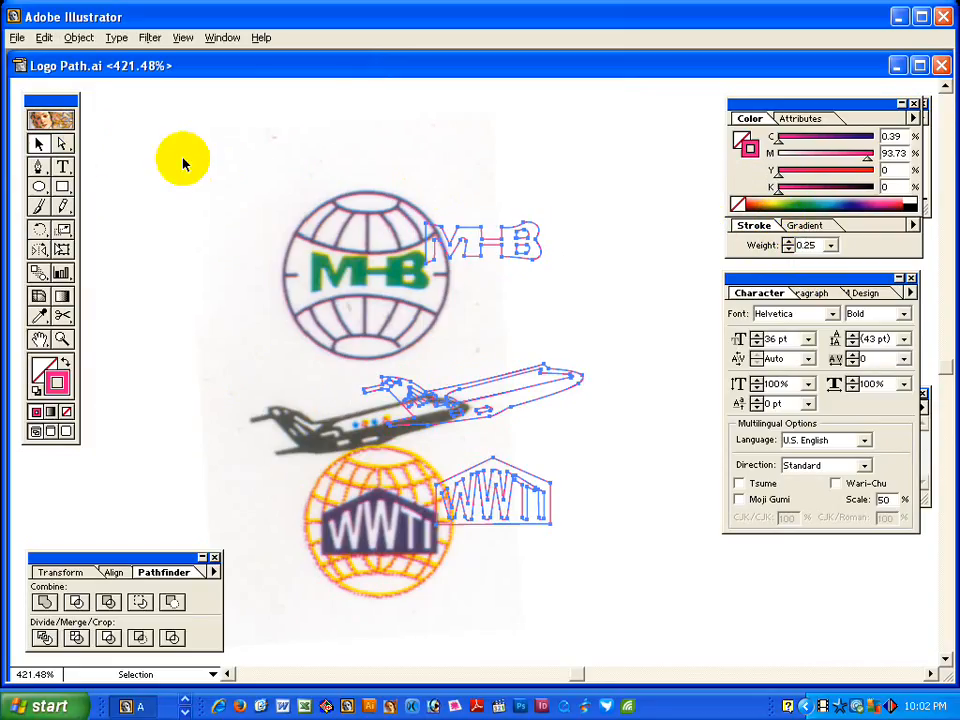
Move the pasted paths onto the scan so that their outlines line up exactly with the MHB lettering.
click(203, 130)
drag(469, 227, 358, 253)
drag(303, 233, 412, 360)
click(357, 163)
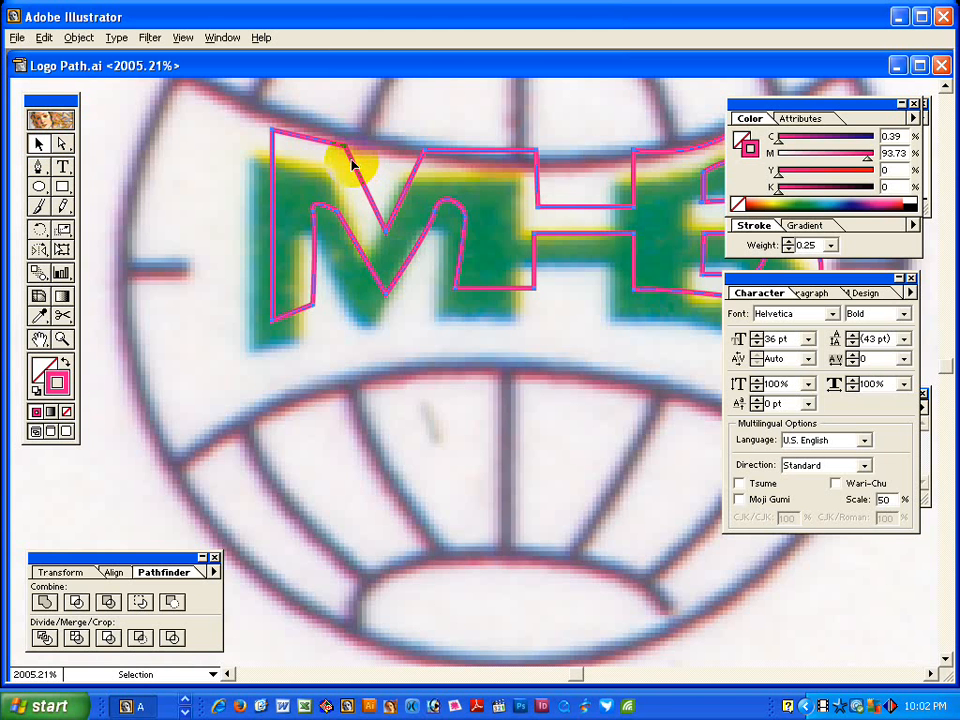
drag(352, 163, 332, 192)
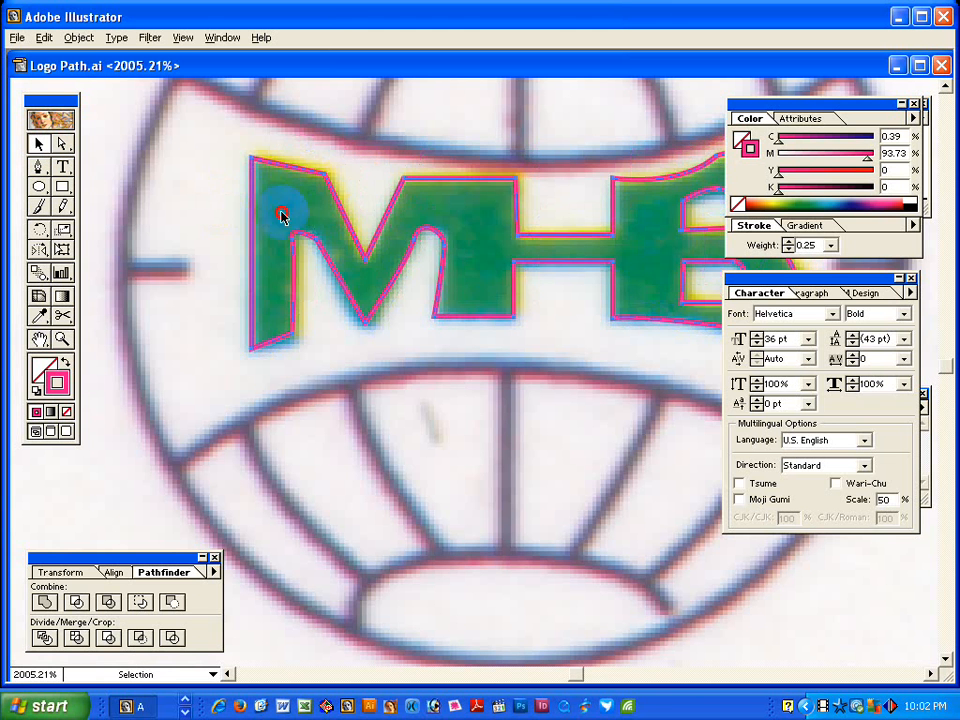
click(282, 216)
Select only the MHB letter paths, swap their stroke and fill, and set the fill to green (C 100, M 0, Y 100, K 0).
ctrl+alt+click(564, 311)
ctrl+alt+click(556, 334)
ctrl+alt+click(550, 372)
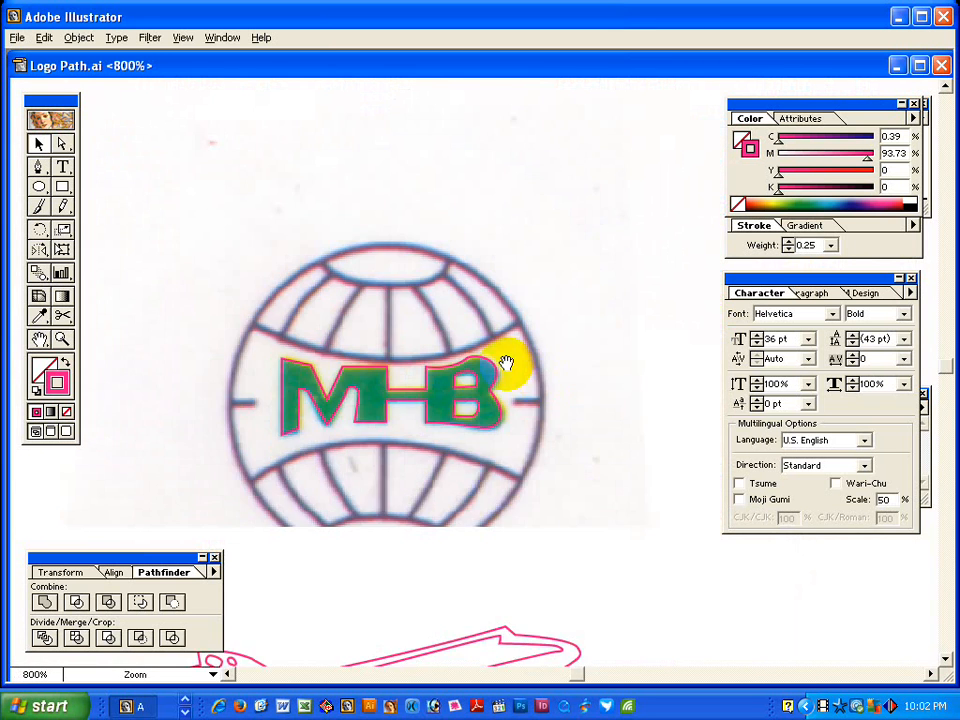
drag(502, 436, 525, 285)
click(426, 231)
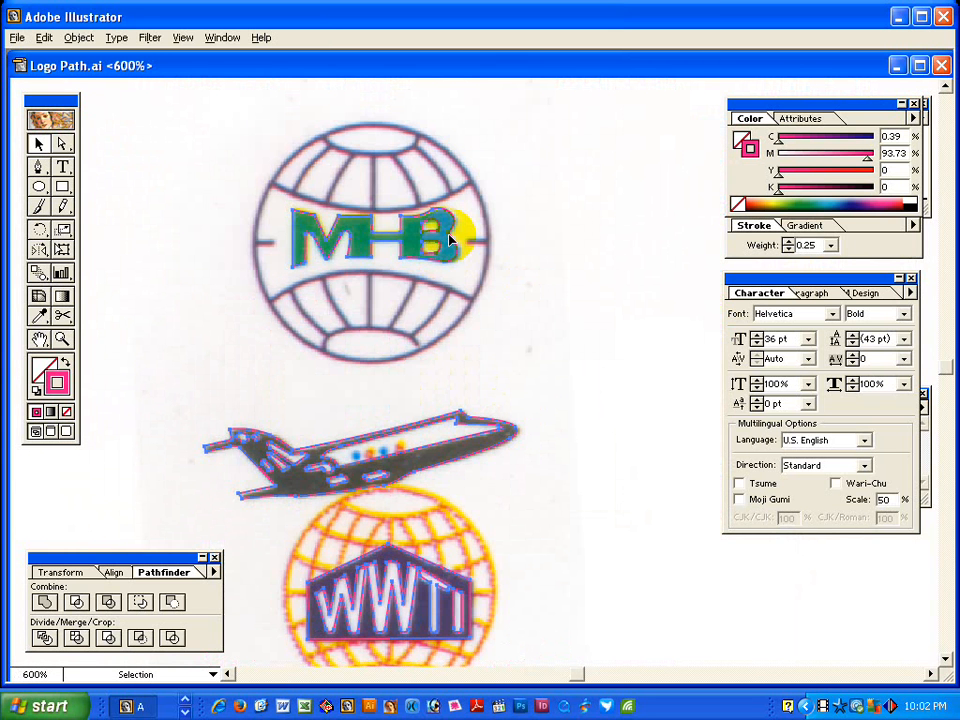
key(shift)
shift+click(450, 240)
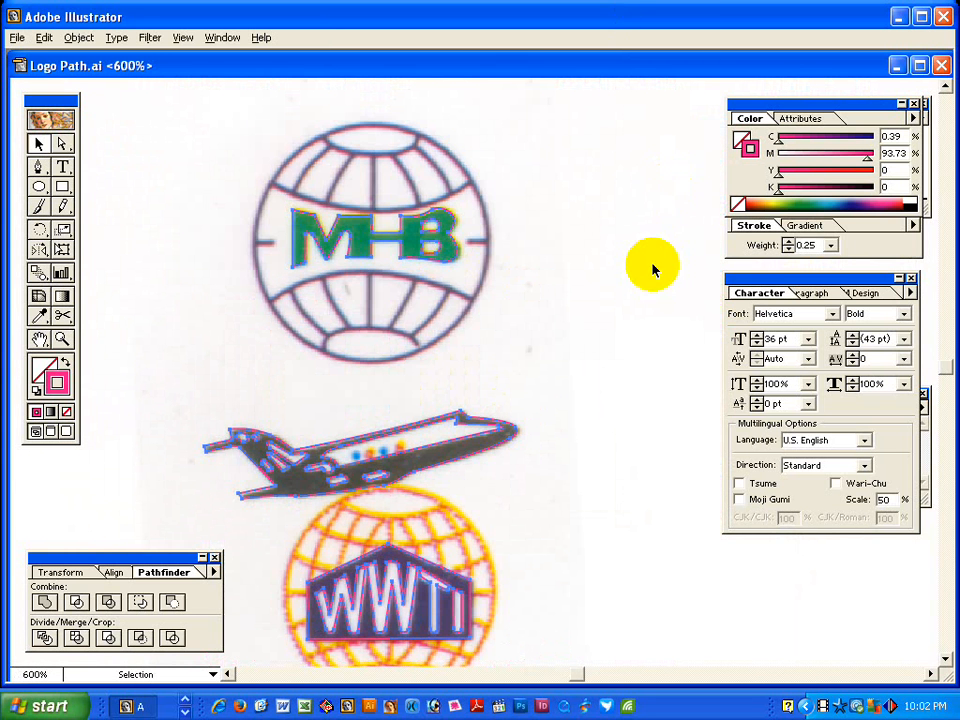
drag(236, 182, 505, 296)
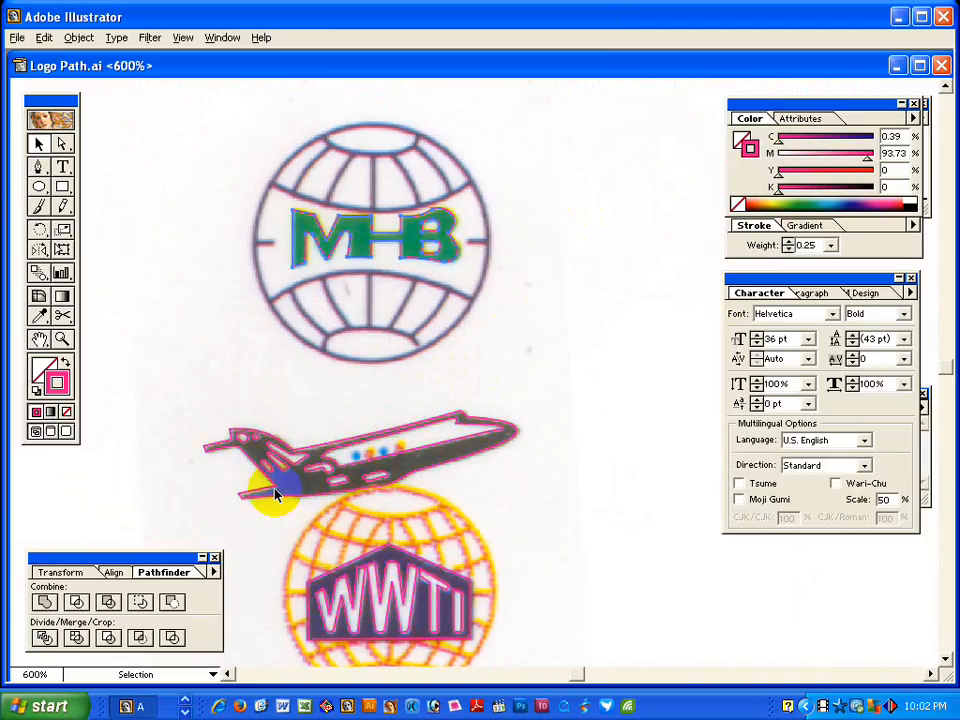
click(65, 362)
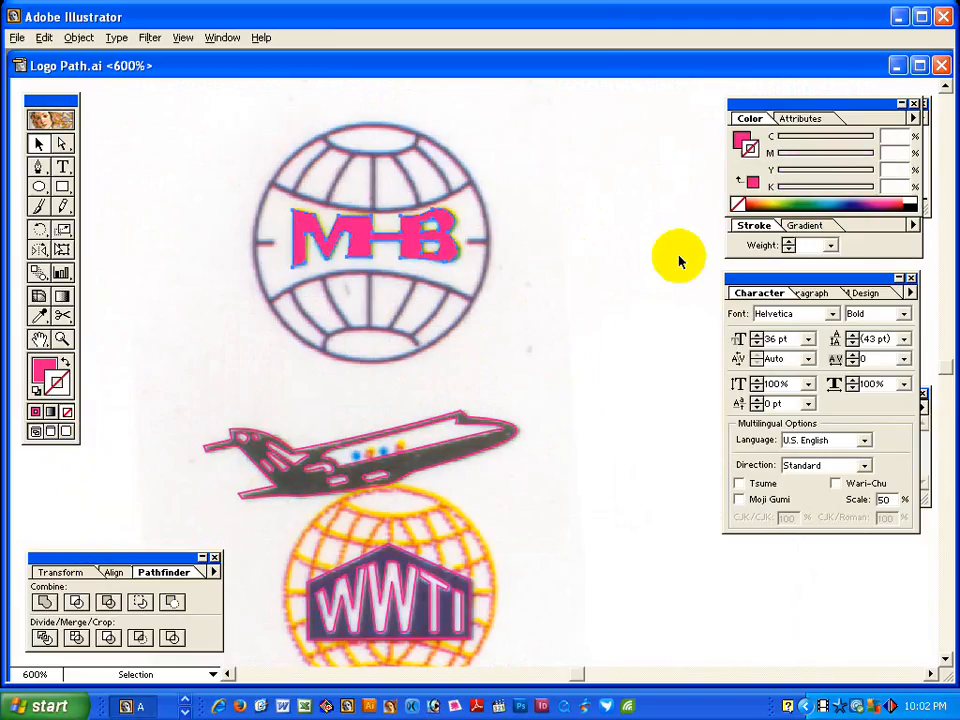
click(741, 141)
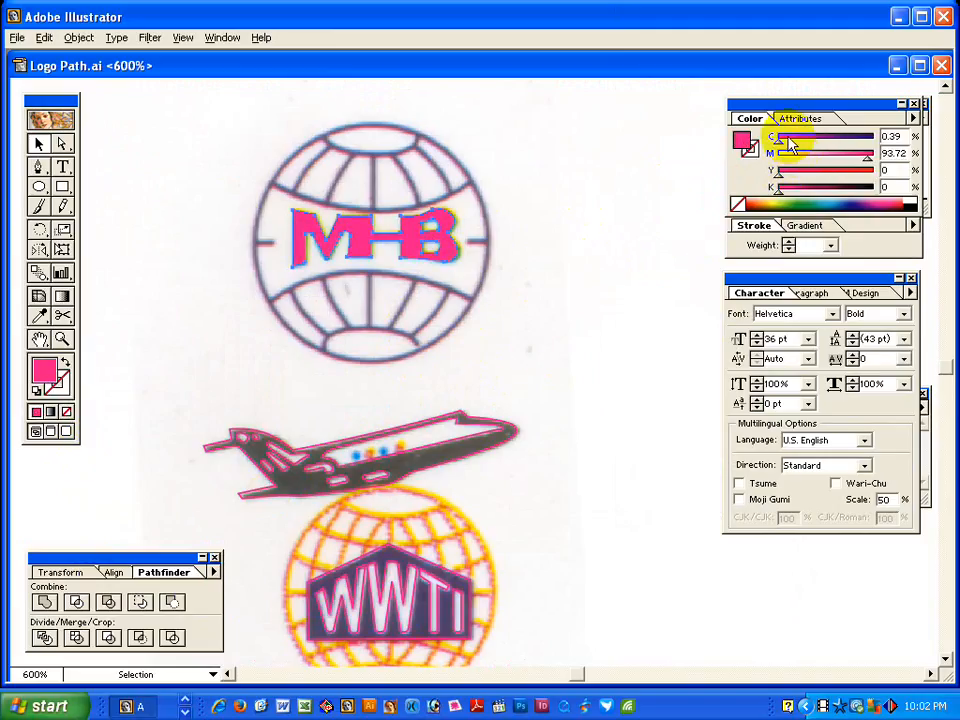
drag(789, 138, 756, 153)
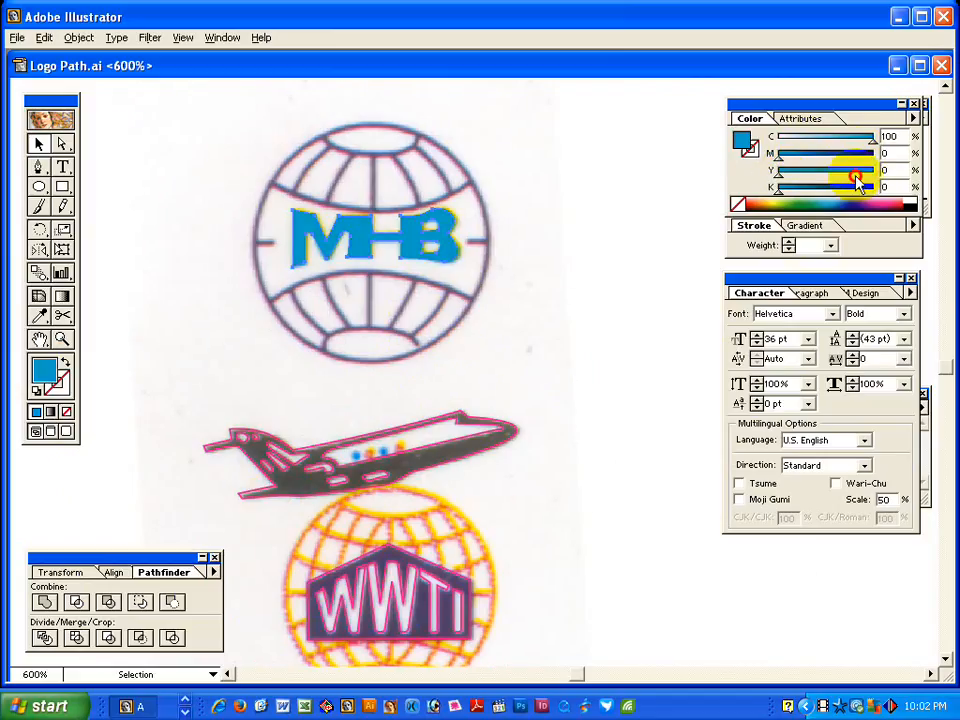
drag(857, 180, 889, 176)
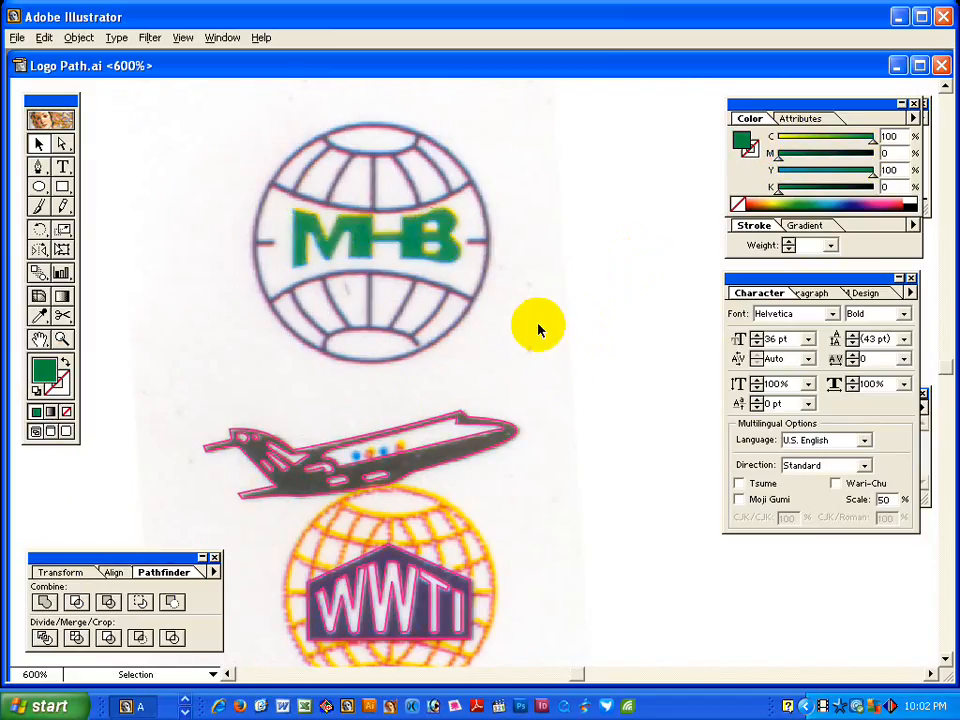
Draw an upright ellipse inside the MHB globe and swap its green fill to the stroke.
scroll(437, 345, up, 1)
drag(204, 170, 569, 508)
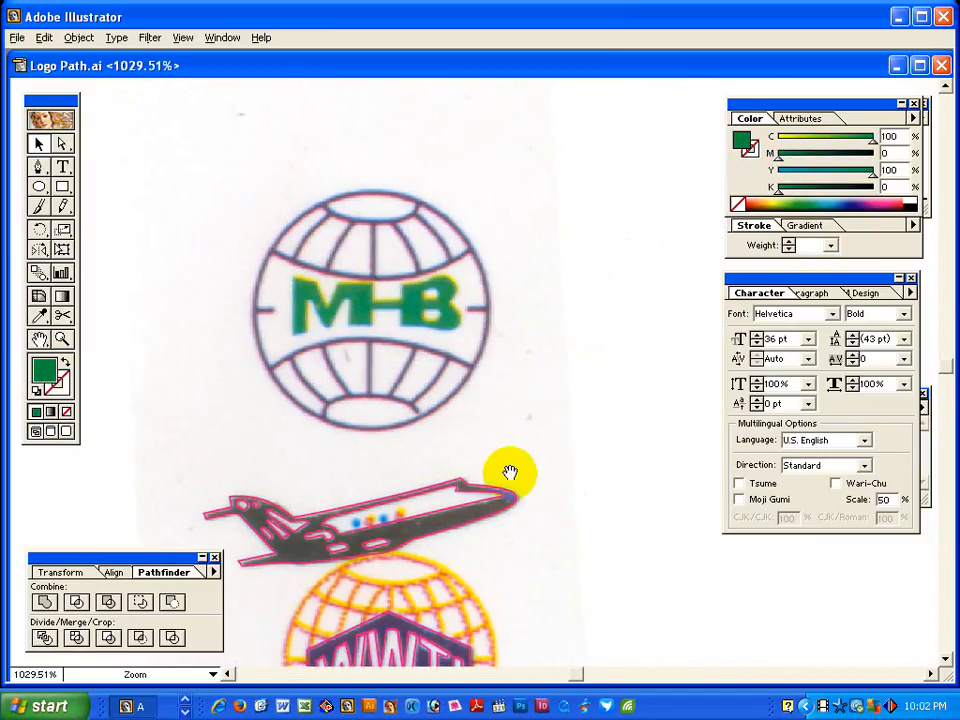
drag(403, 323, 333, 325)
click(38, 187)
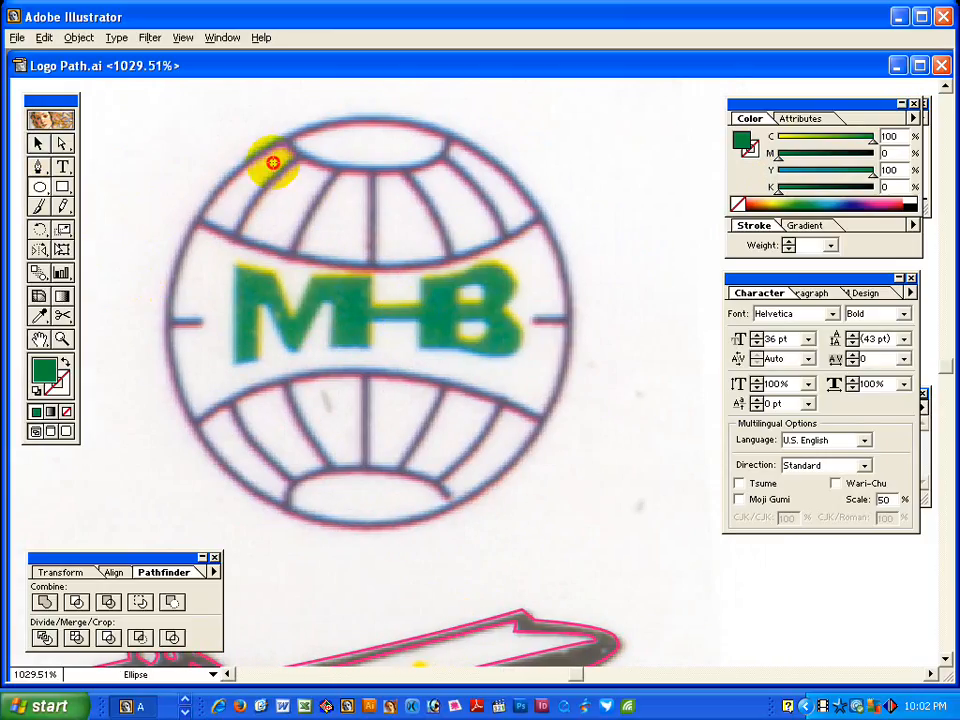
drag(272, 162, 526, 492)
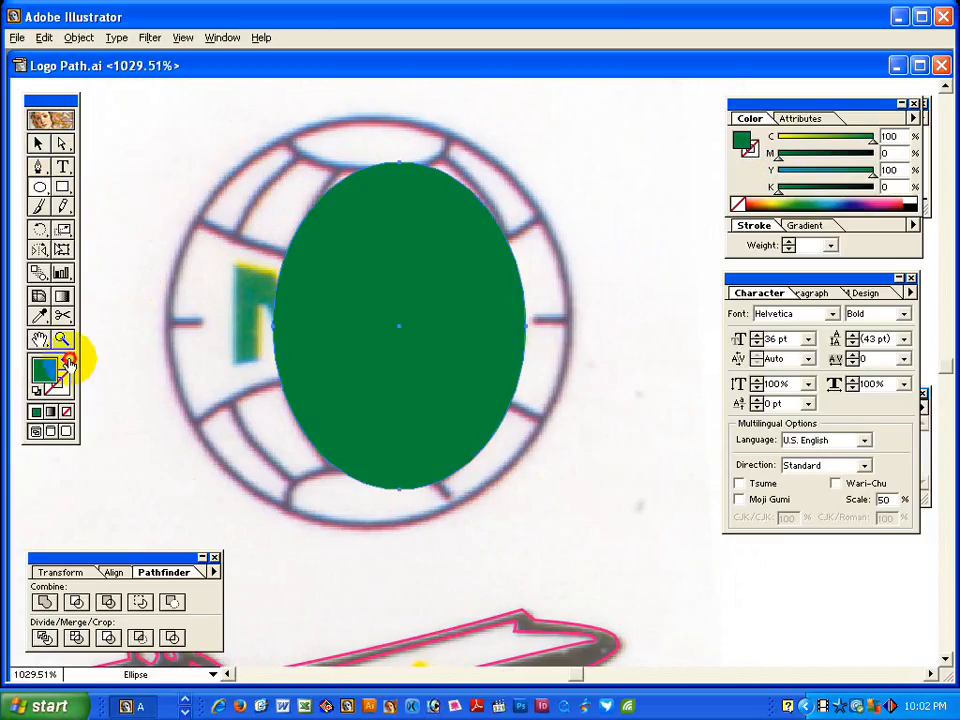
click(68, 362)
Stretch the ellipse up to the top edge of the MHB globe and set its stroke weight to 0.5 pt.
click(63, 248)
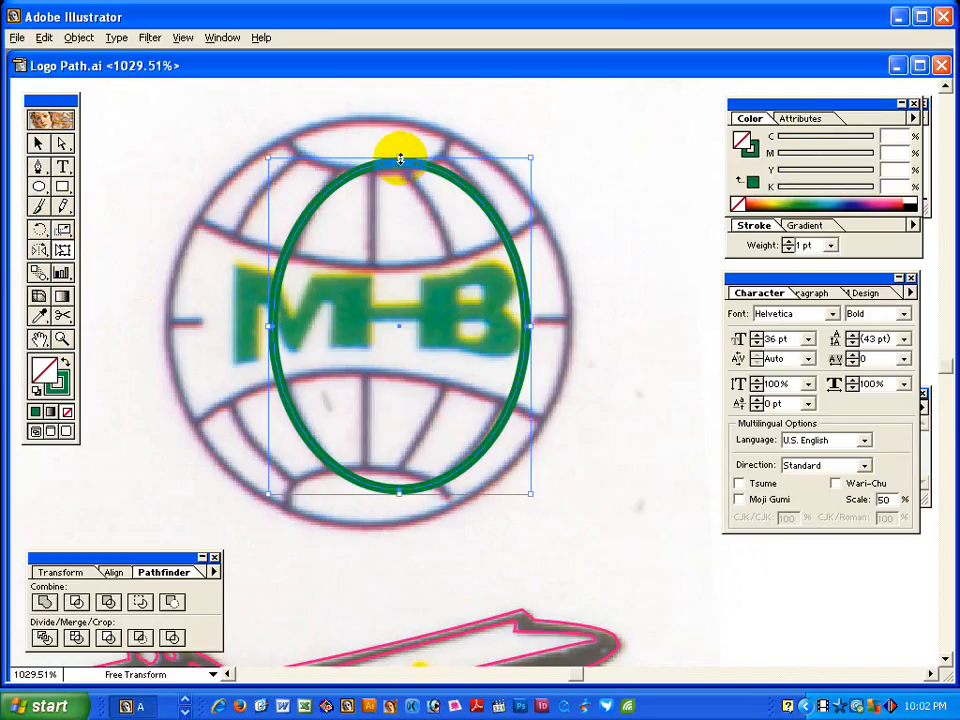
drag(400, 158, 400, 115)
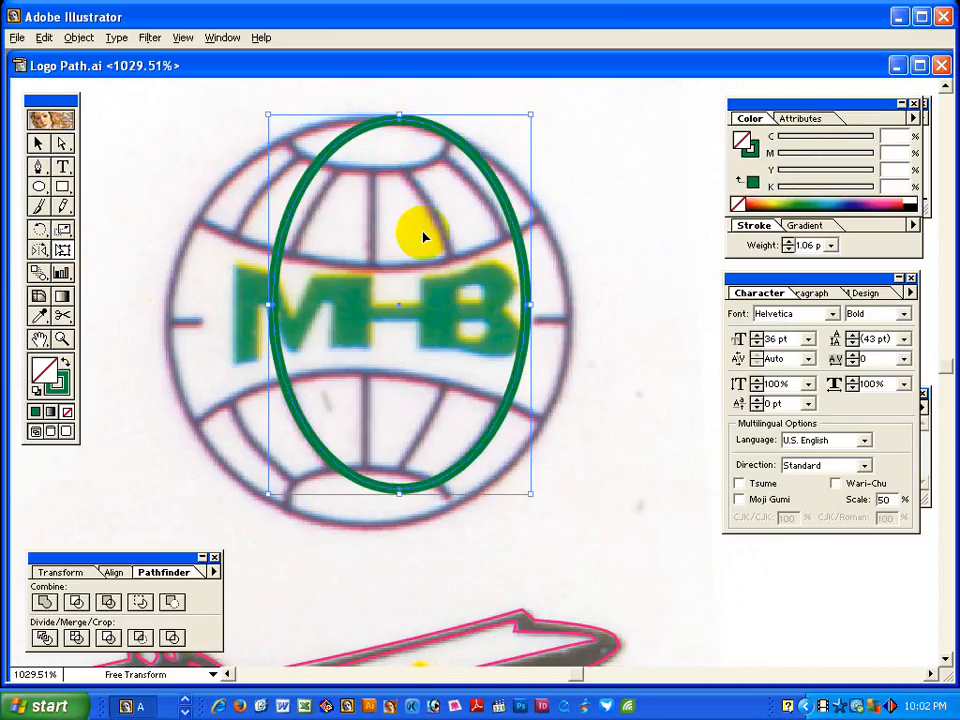
click(815, 255)
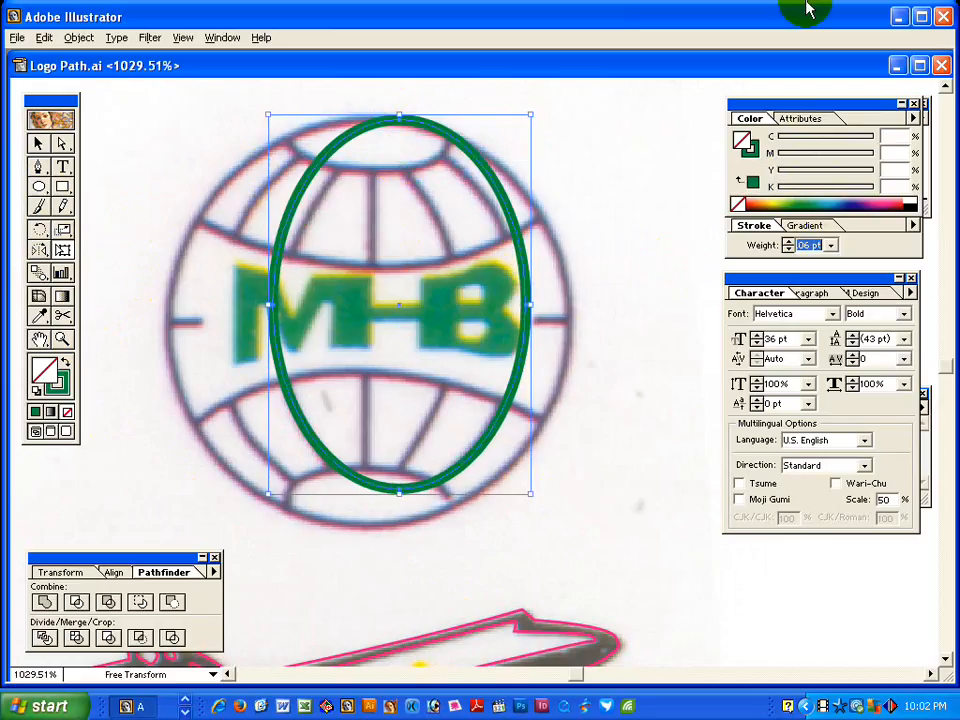
text(0.5)
key(Return)
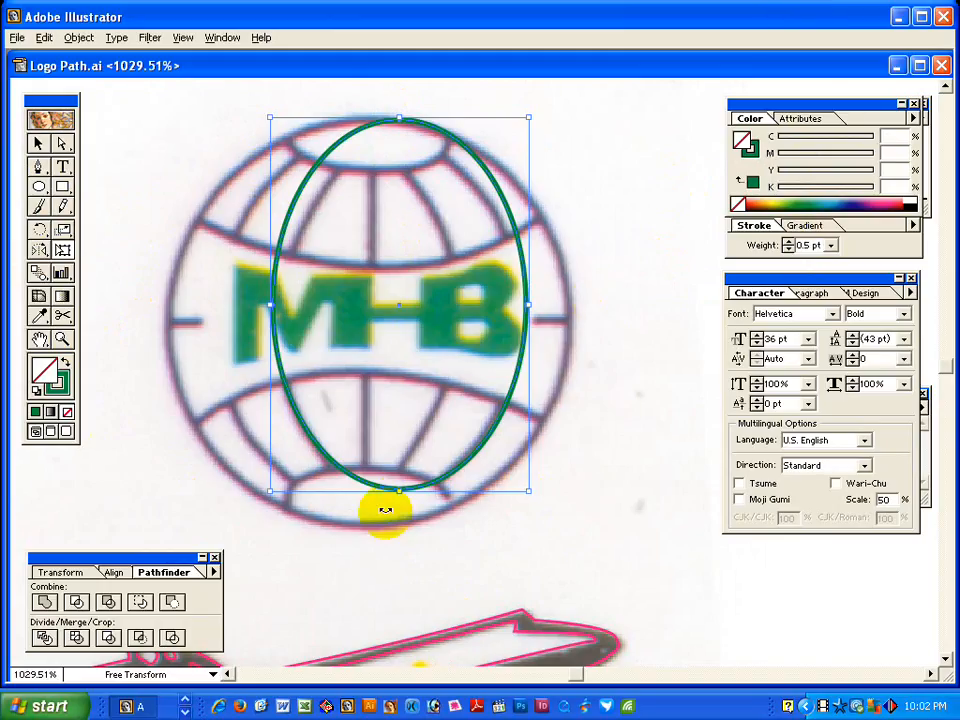
Stretch the ellipse's bottom and both sides with Free Transform to match the MHB globe's outer circle, and deselect it.
drag(400, 490, 399, 521)
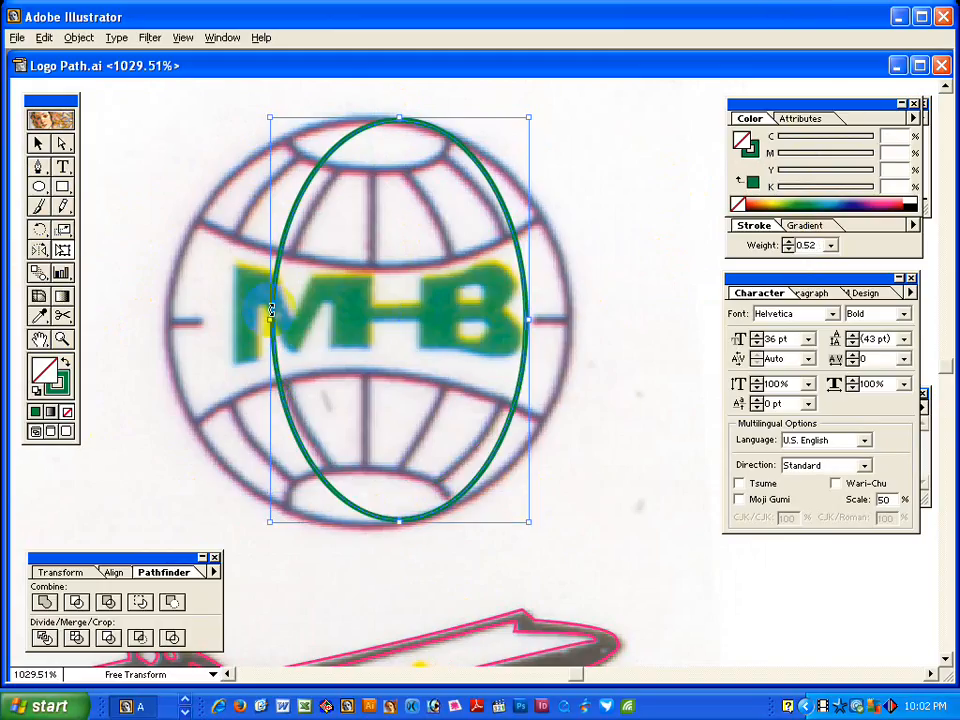
drag(272, 320, 166, 320)
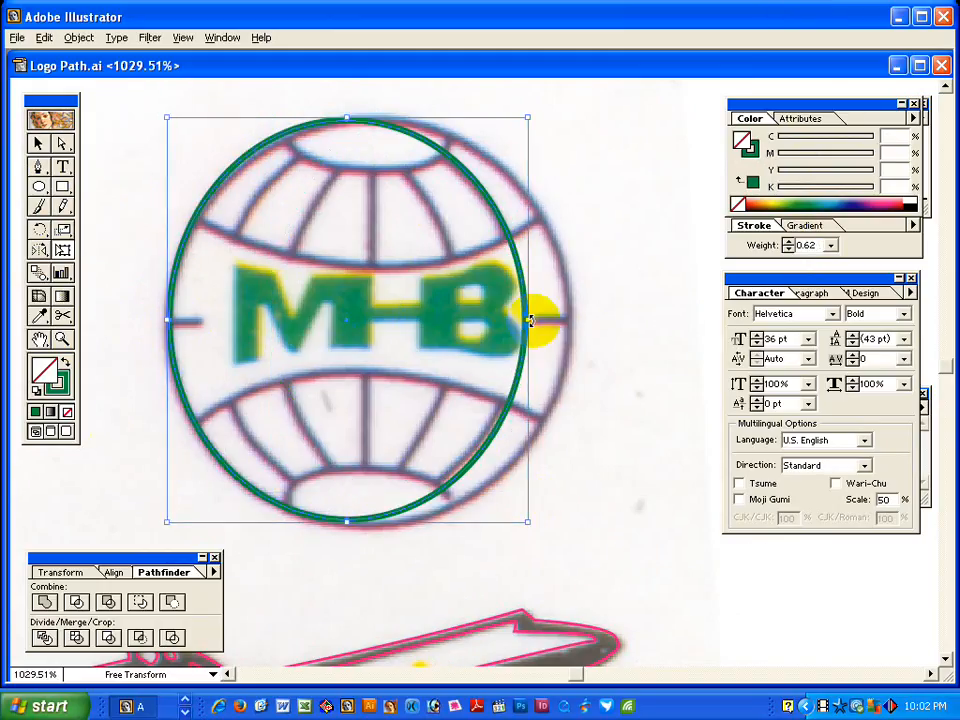
drag(528, 320, 574, 321)
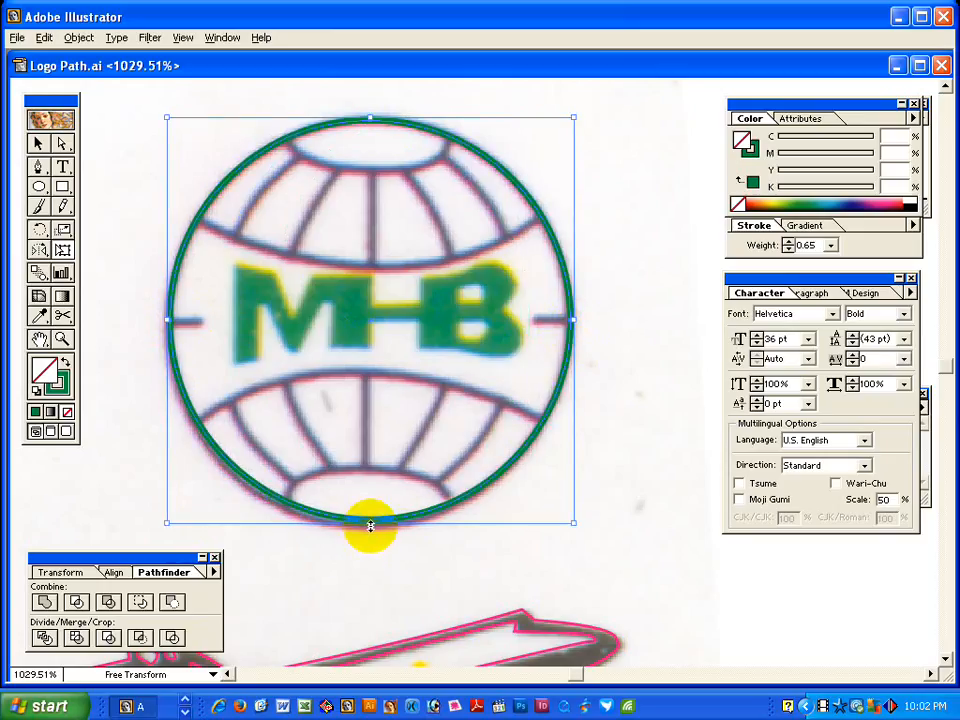
drag(369, 525, 369, 528)
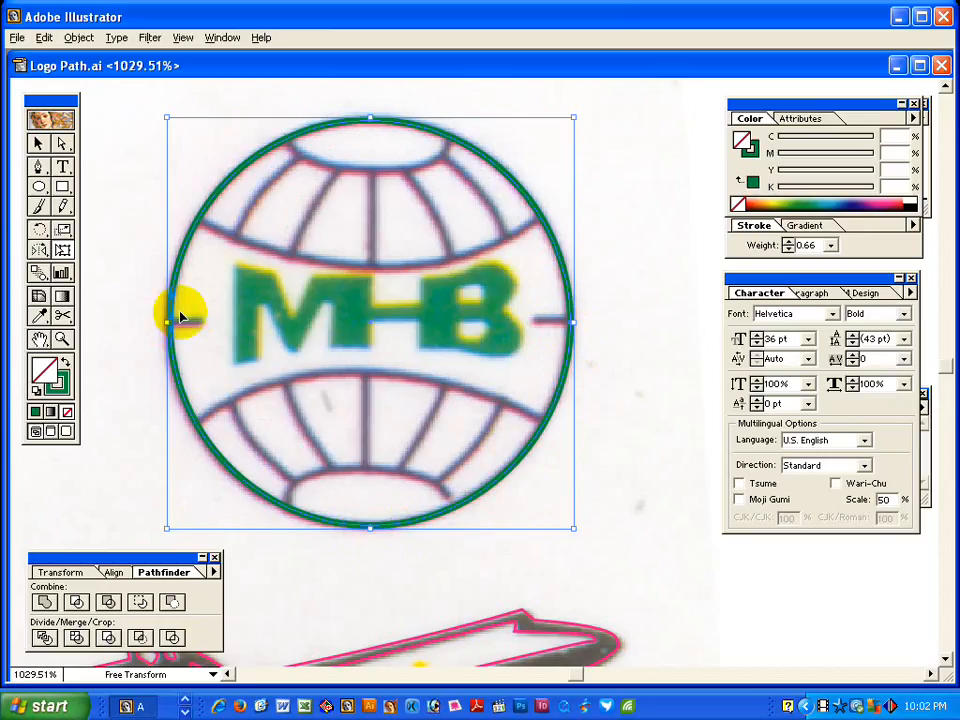
click(38, 144)
click(118, 154)
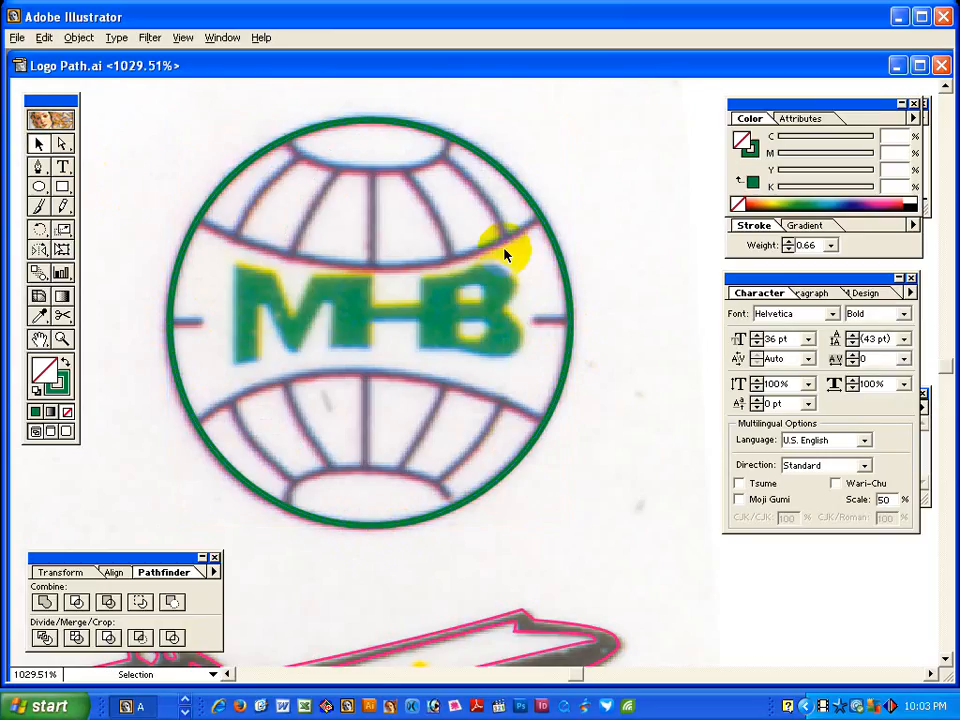
Draw a small flat ellipse over the MHB globe's top latitude line, narrow both its sides with Free Transform to fit, and deselect it.
drag(356, 338, 356, 381)
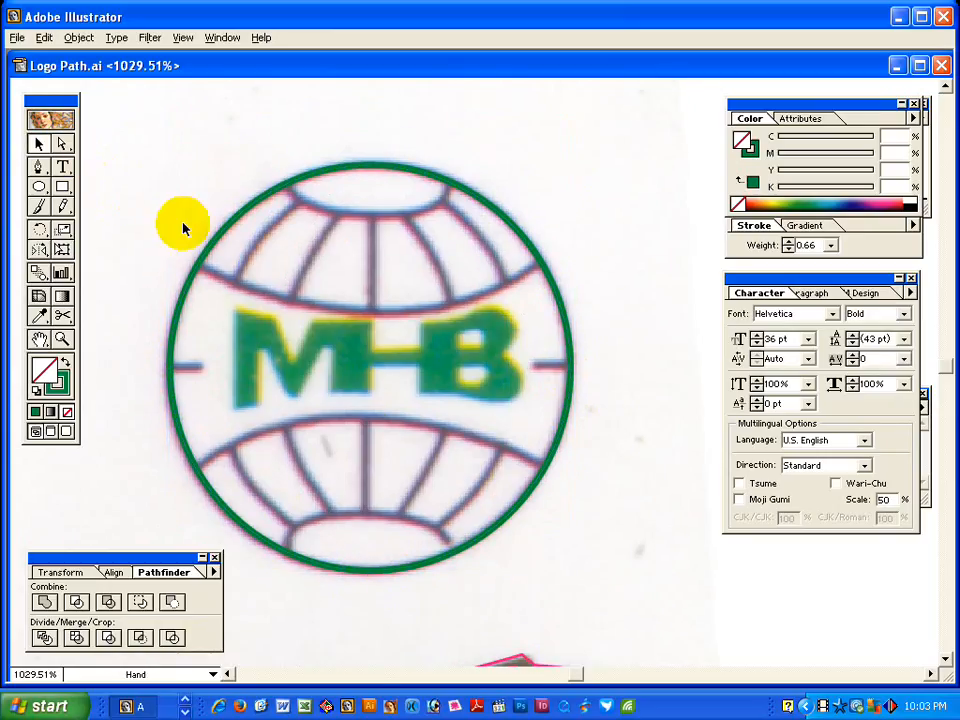
click(40, 186)
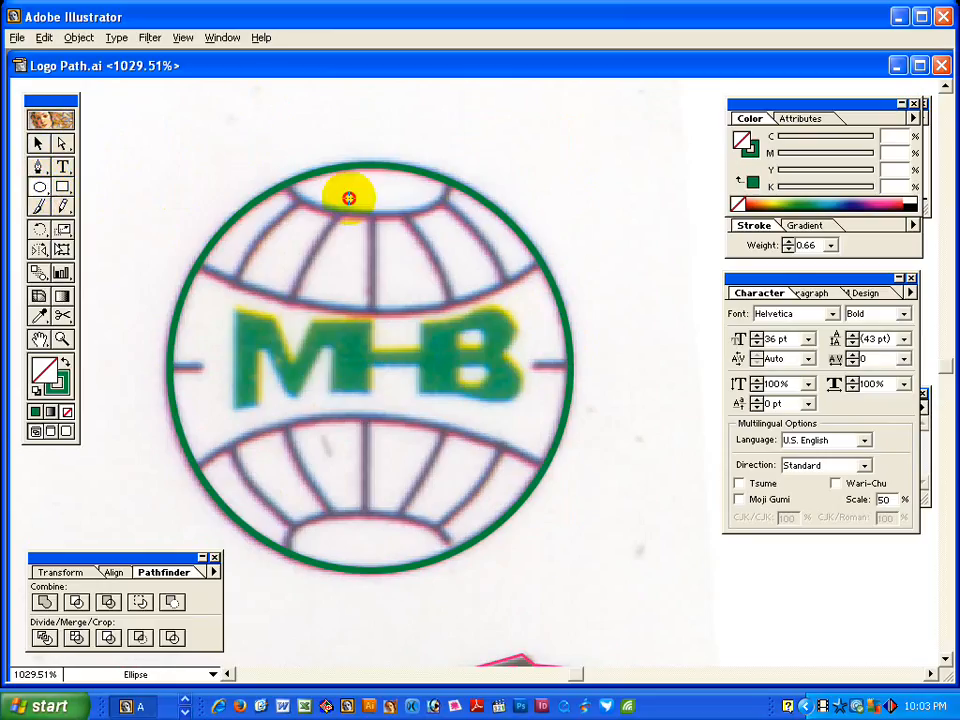
drag(262, 98, 478, 220)
click(61, 249)
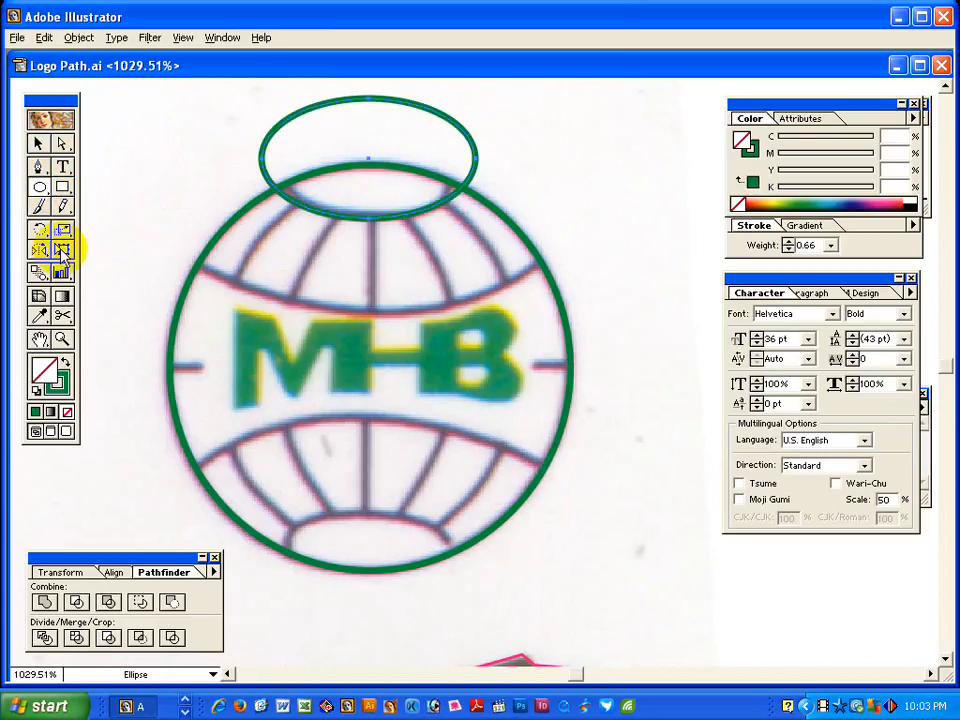
drag(259, 158, 270, 156)
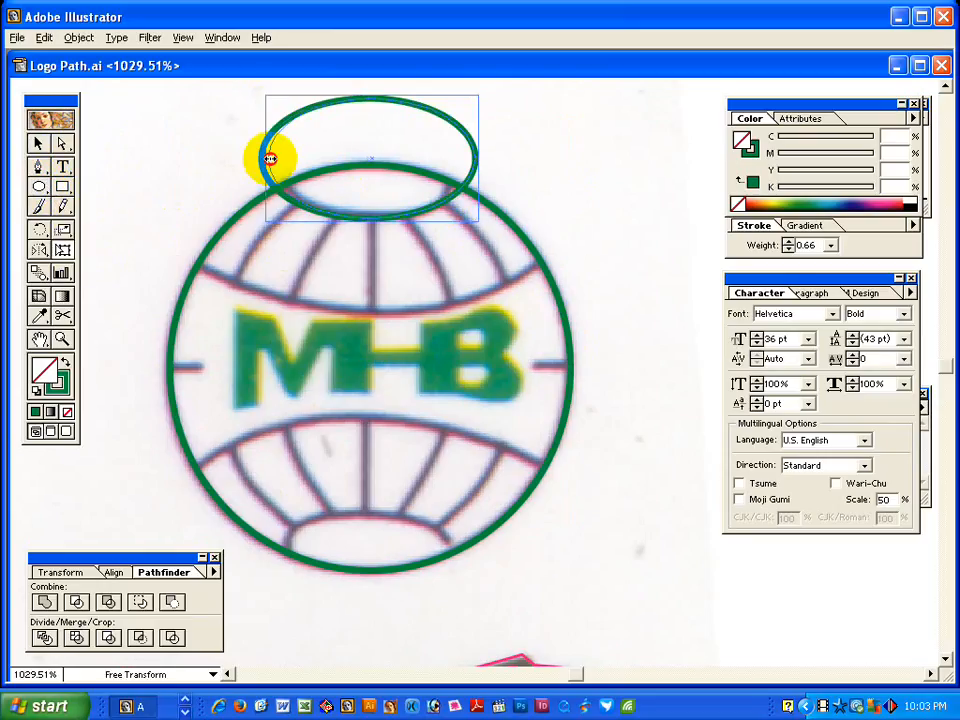
drag(479, 157, 469, 159)
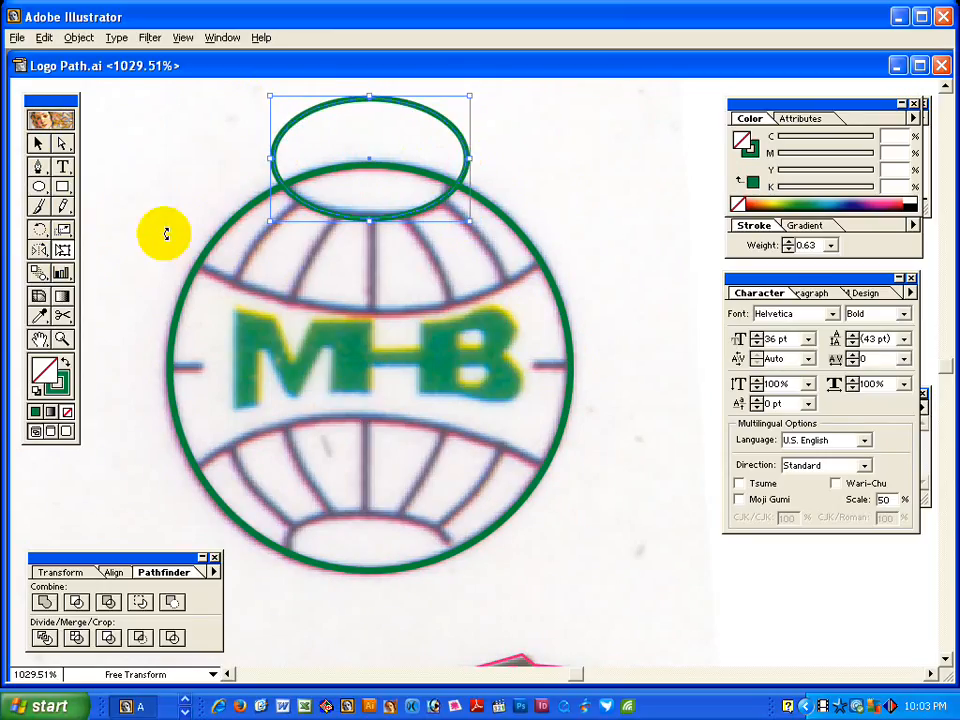
click(35, 142)
click(126, 205)
Draw a large flat ellipse whose lower edge follows the curved line just above the MHB letters.
key(space)
drag(175, 253, 176, 321)
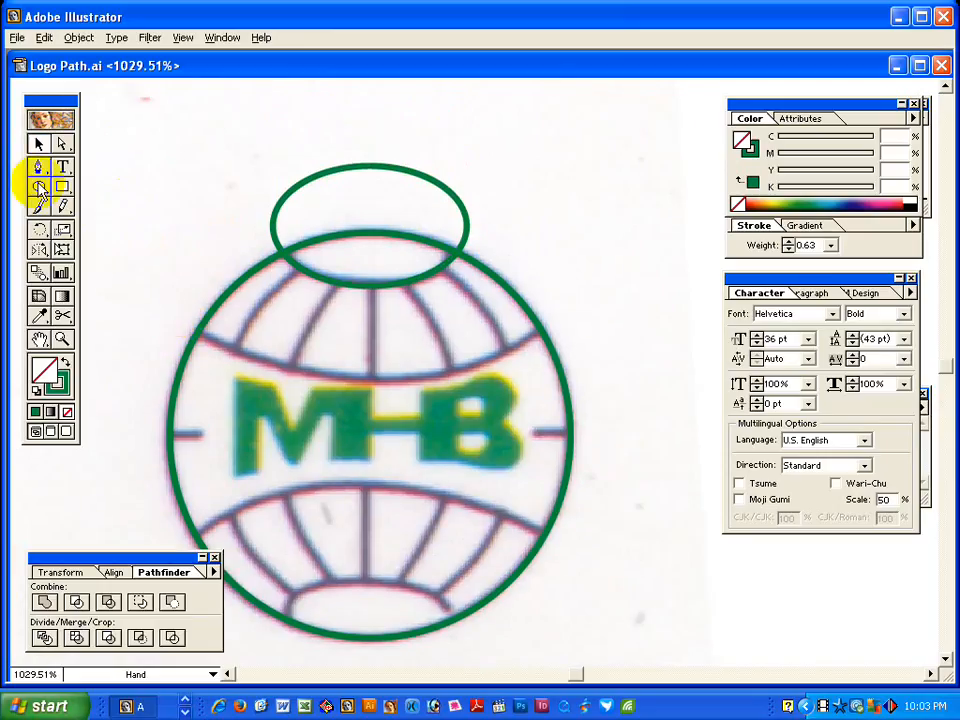
click(39, 186)
drag(150, 127, 604, 377)
Adjust the large ellipse's sides and lower edge with Free Transform to match the scanned curve above the letters, and deselect it.
click(62, 252)
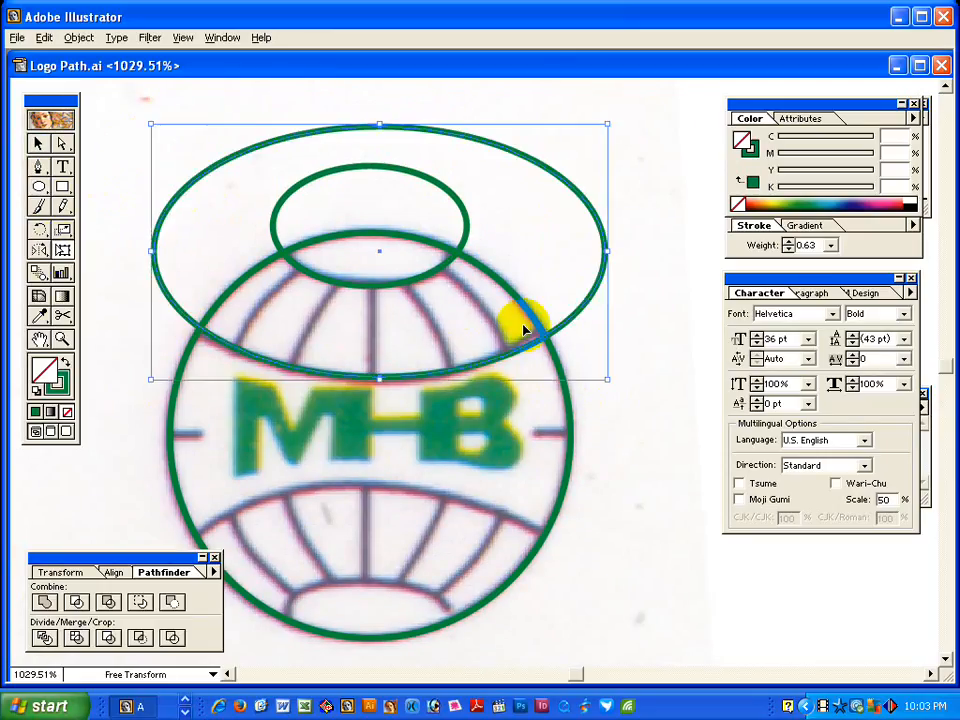
mouse_move(607, 250)
mouse_down()
mouse_move(583, 251)
mouse_move(596, 251)
mouse_up()
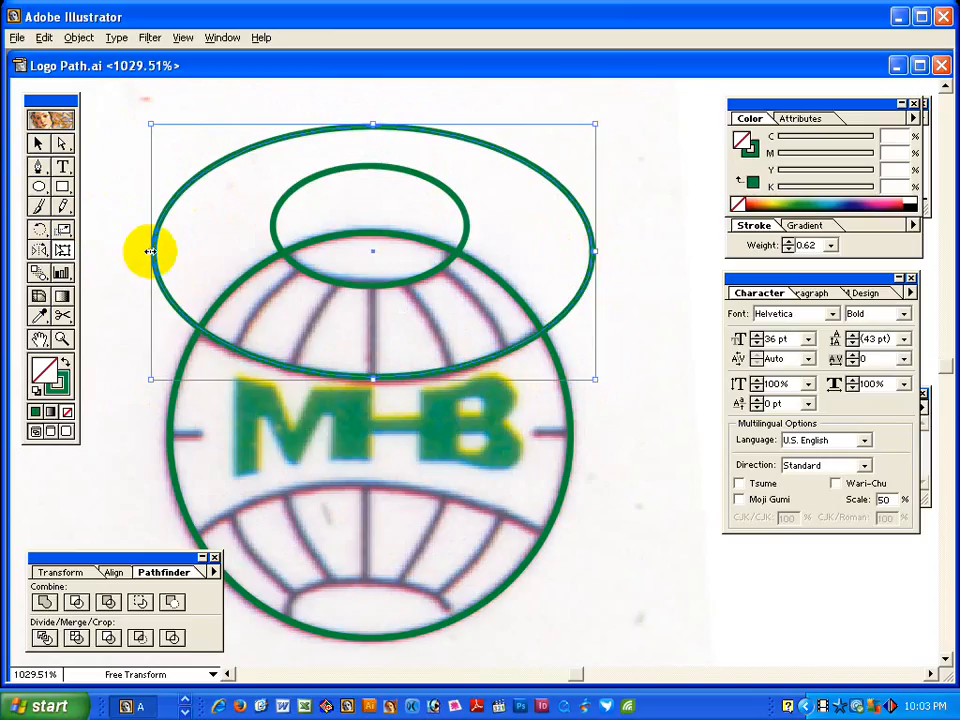
drag(150, 251, 141, 251)
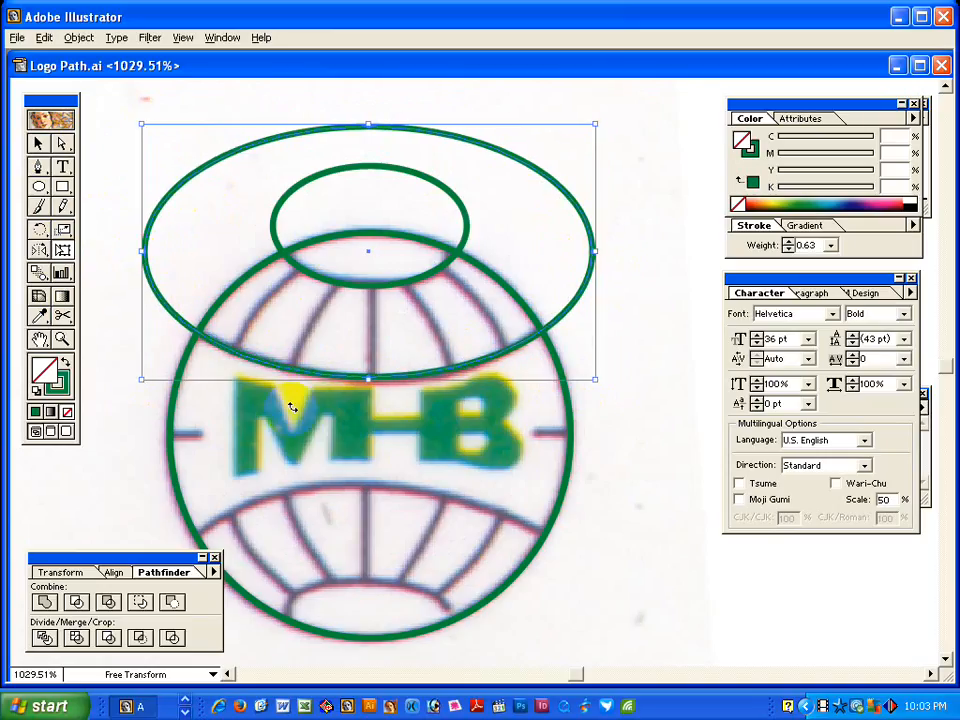
drag(369, 379, 369, 385)
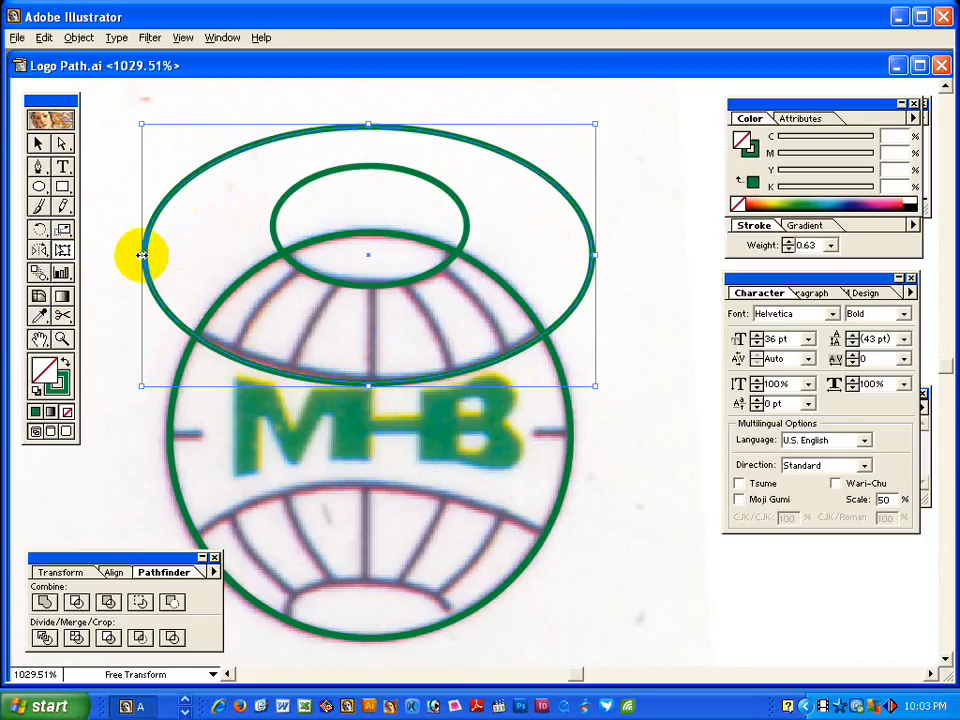
drag(141, 255, 152, 255)
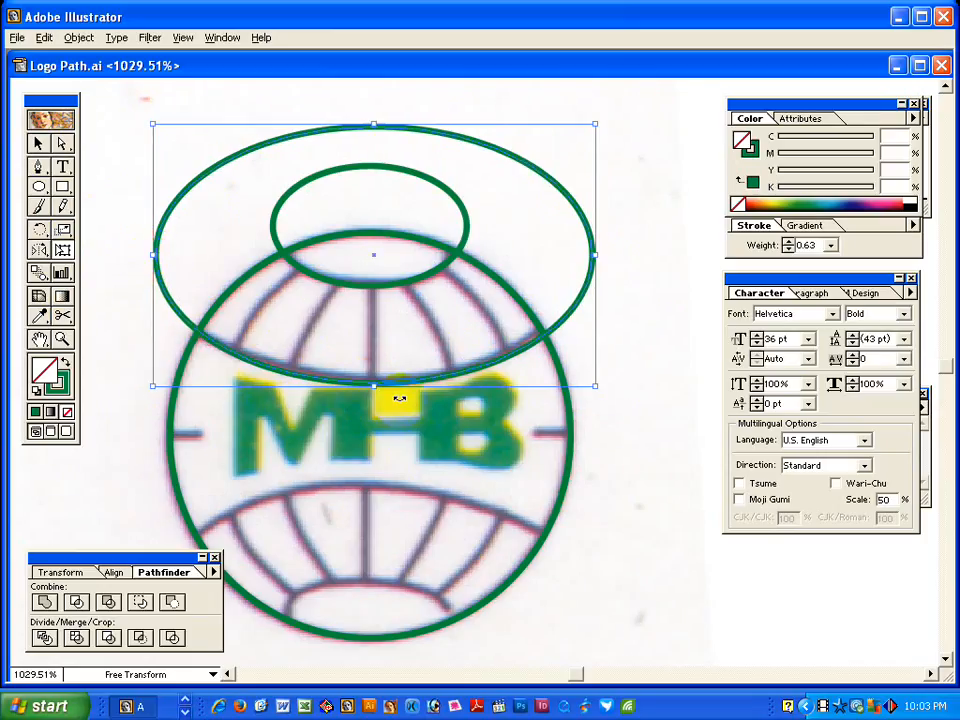
drag(372, 385, 372, 380)
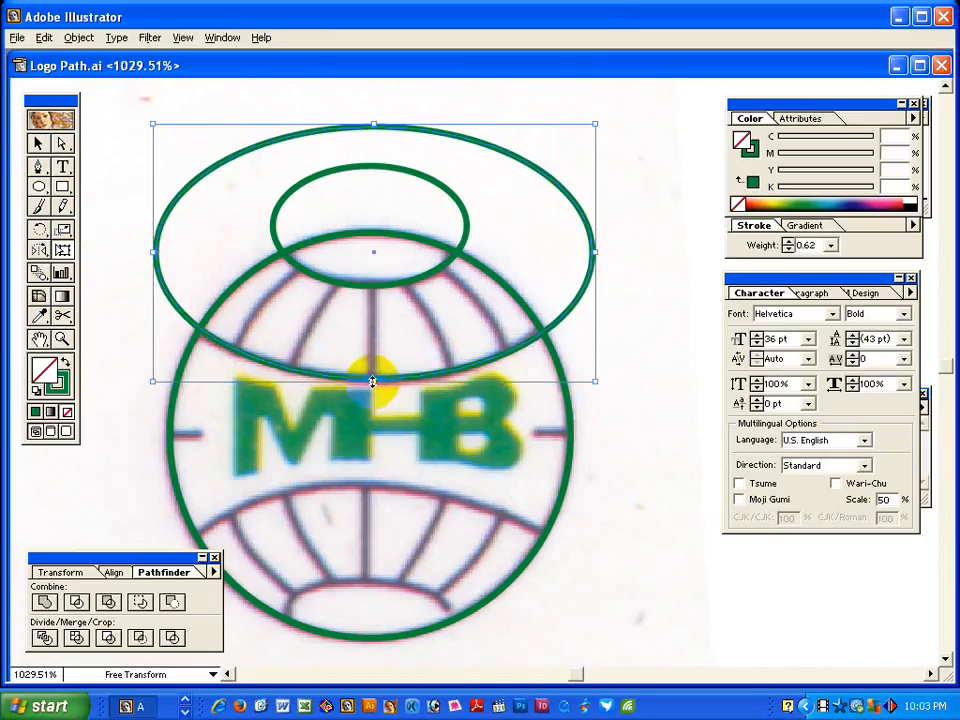
click(38, 143)
click(157, 165)
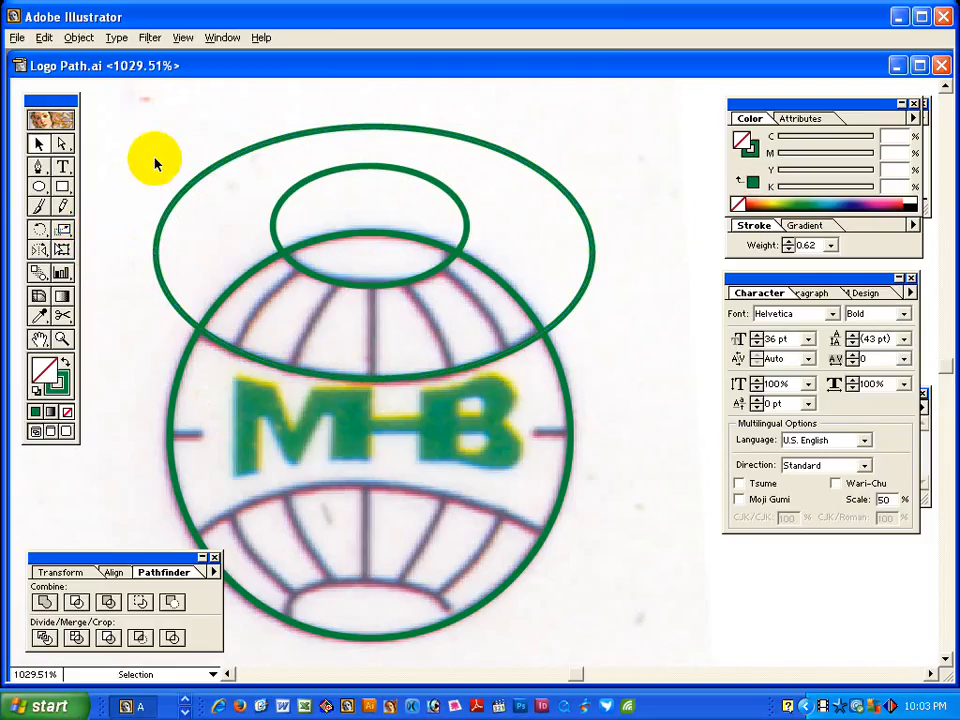
Cut both flat ellipses with the Scissors tool on their left and right sides, outside the lower arcs that trace the globe lines.
drag(257, 122, 324, 214)
click(63, 316)
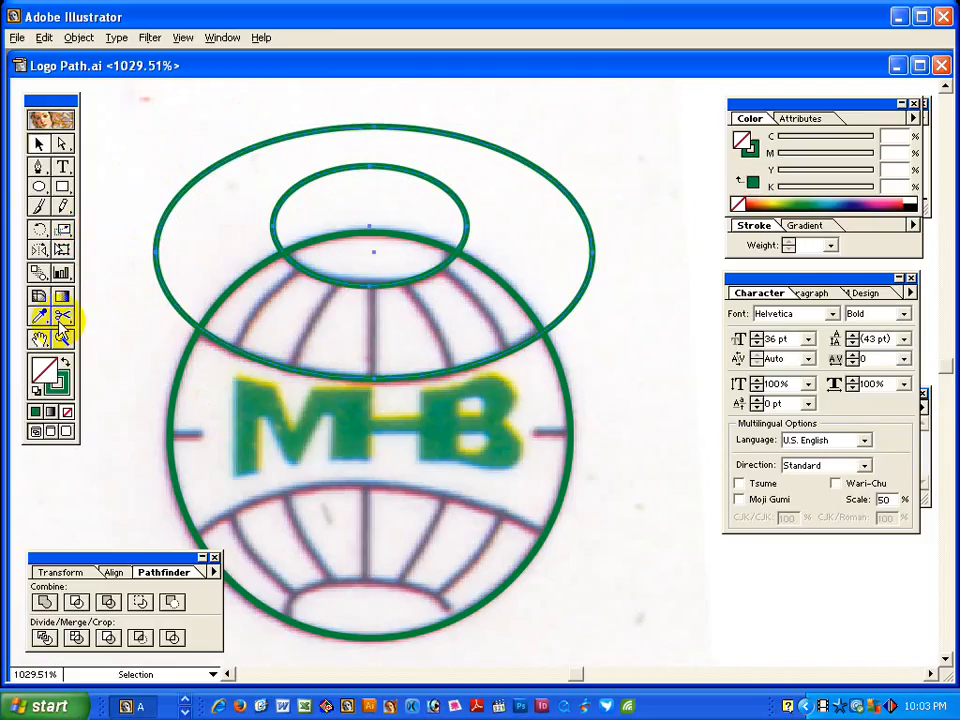
click(272, 221)
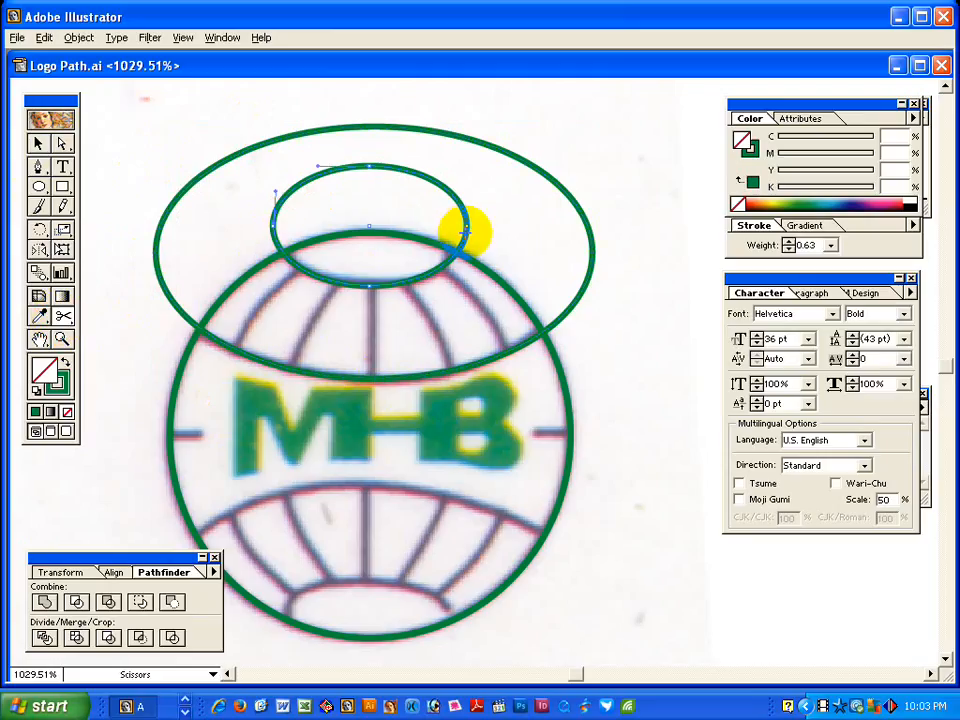
click(463, 229)
click(575, 300)
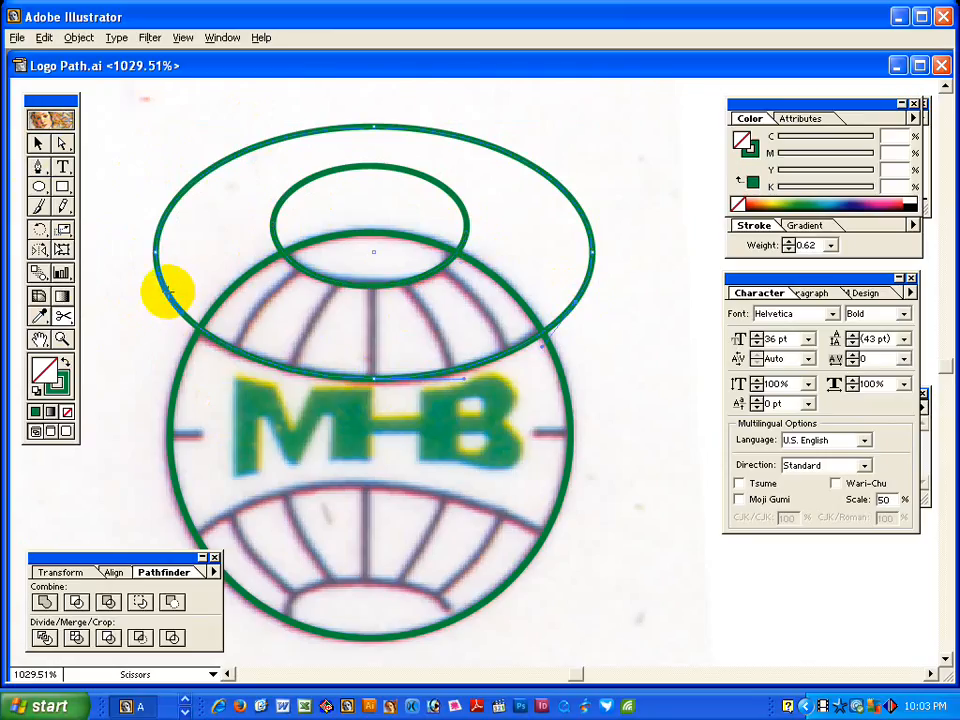
click(165, 290)
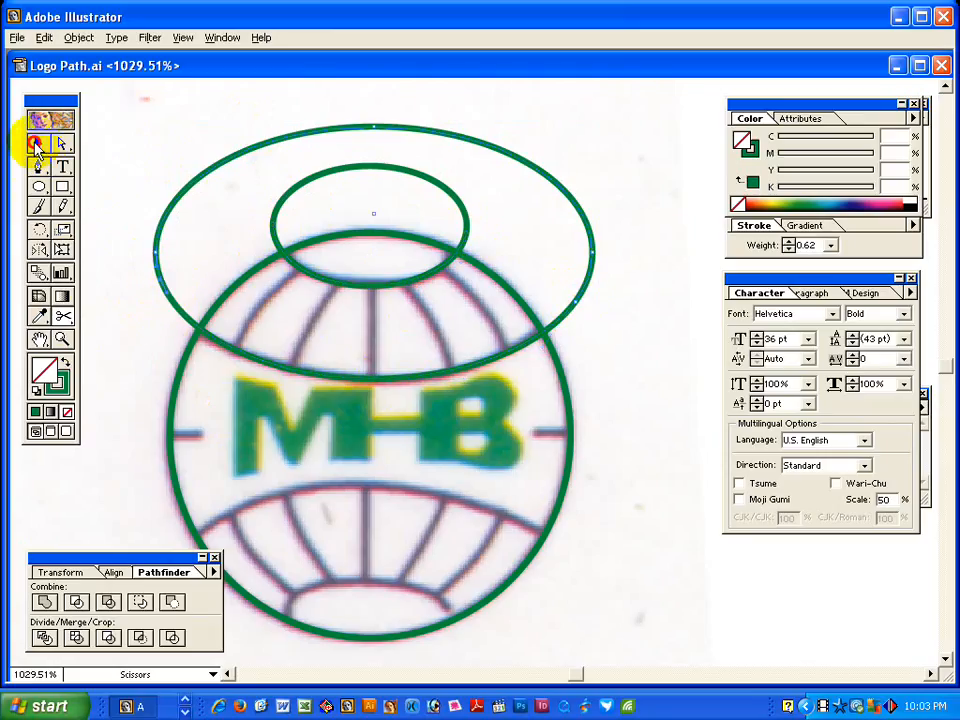
Delete the upper parts of the two cut ellipses, keeping only the lower arcs.
click(38, 143)
mouse_move(321, 105)
mouse_down()
mouse_move(354, 182)
mouse_move(378, 197)
mouse_up()
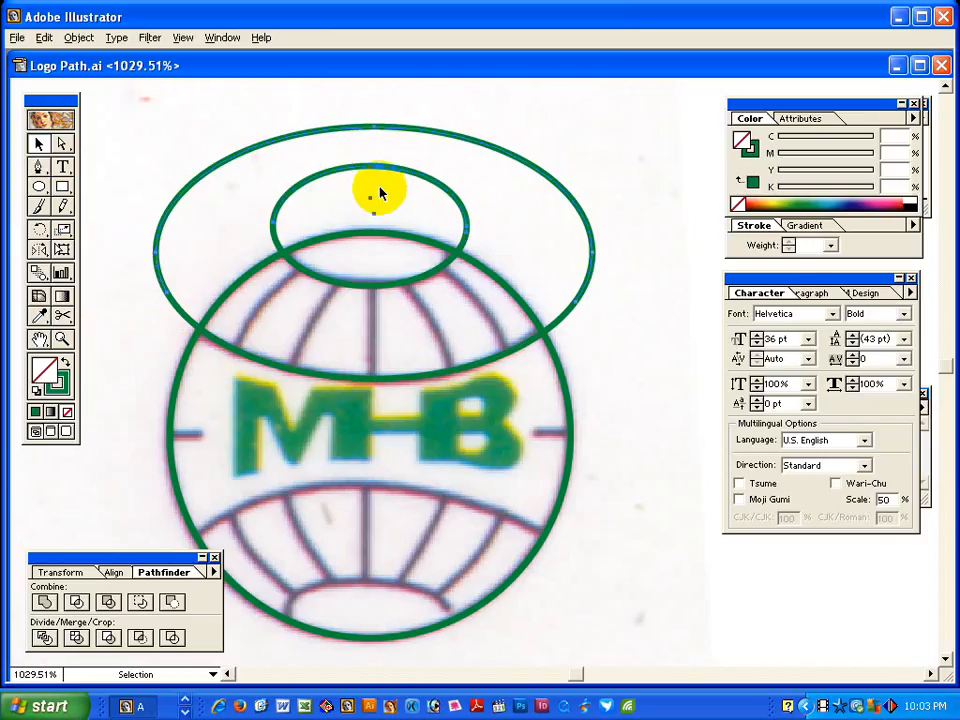
key(Delete)
Select the two upper latitude arcs together and make a copy of them rotated by 180°.
ctrl+alt+click(423, 340)
drag(476, 385, 455, 339)
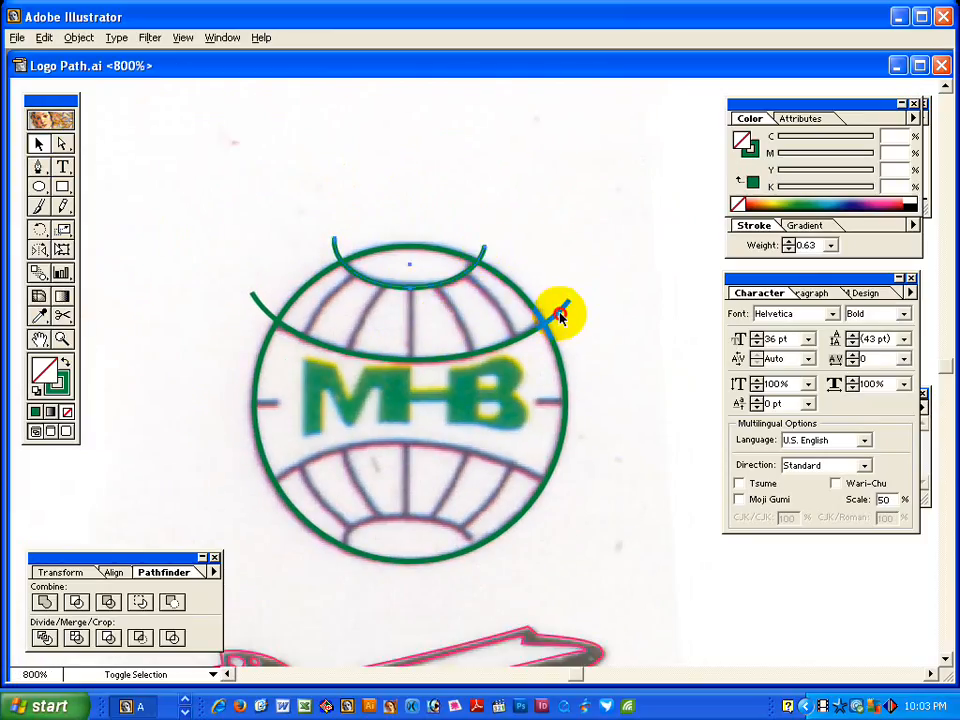
shift+click(557, 311)
double_click(37, 232)
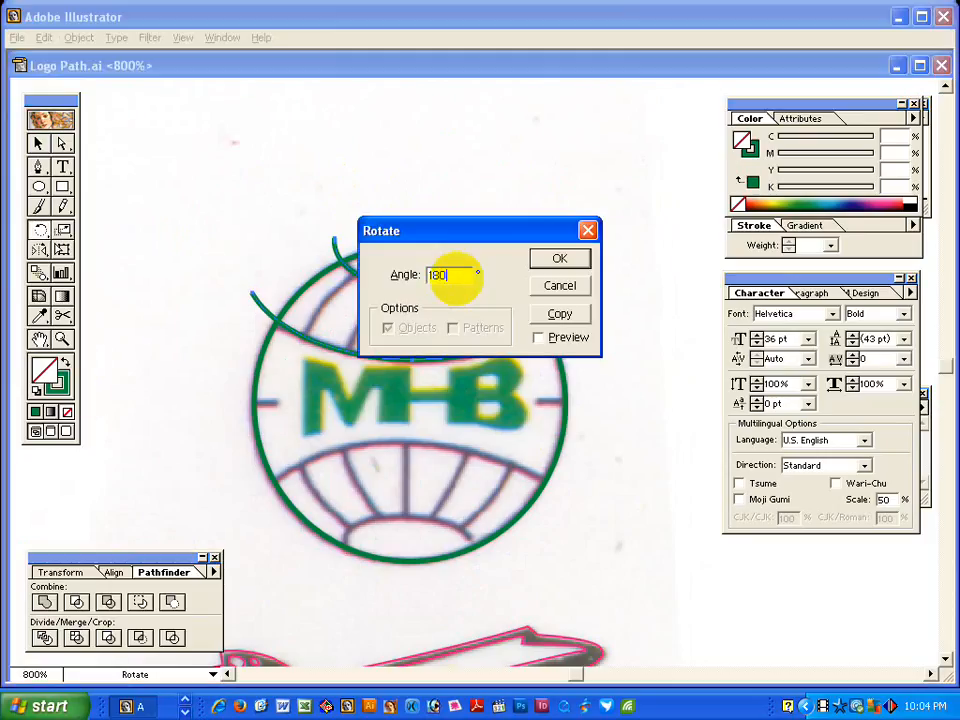
text(180)
click(559, 313)
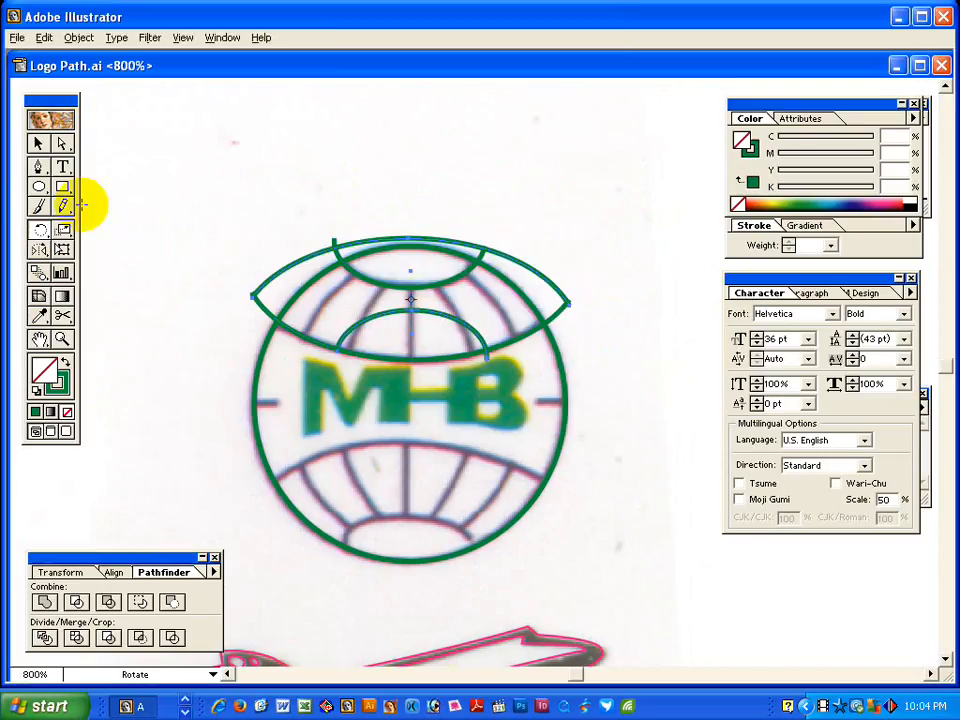
Move the rotated arc copies down onto the globe's lower latitude lines and deselect them.
click(37, 144)
drag(297, 264, 300, 467)
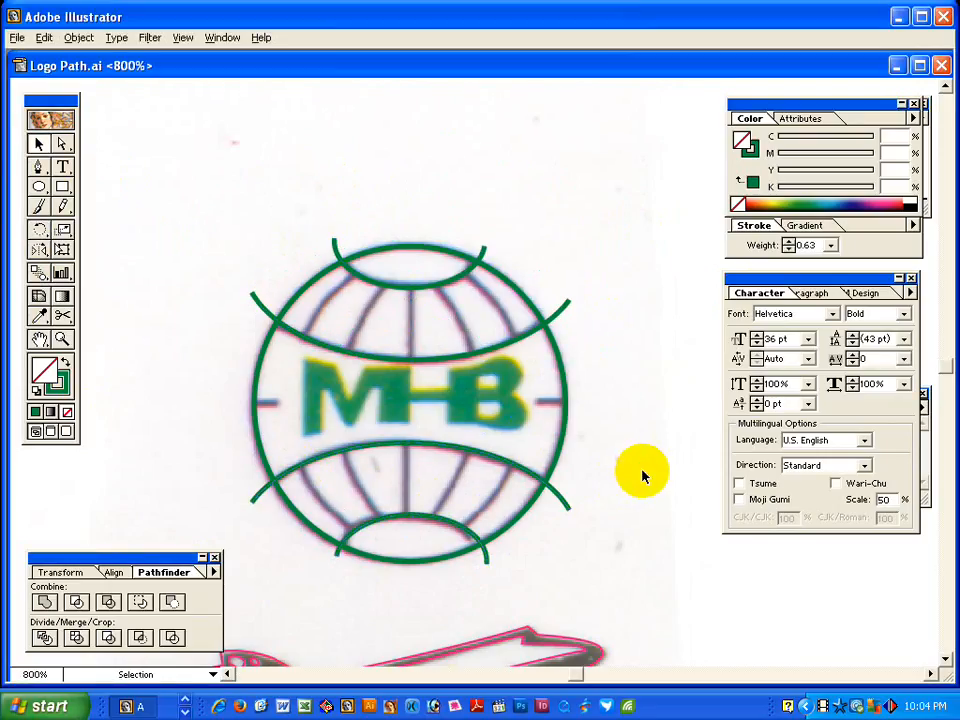
click(641, 471)
Draw a straight vertical Pen line along the globe's central meridian, from inside the top cap to inside the bottom cap.
click(38, 168)
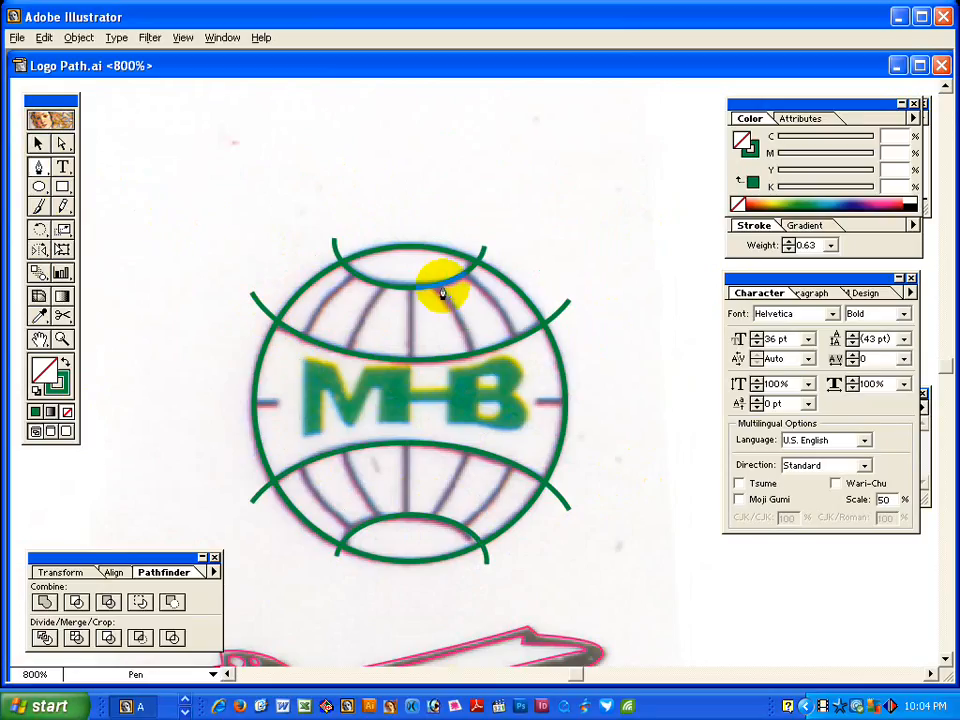
click(409, 268)
click(407, 535)
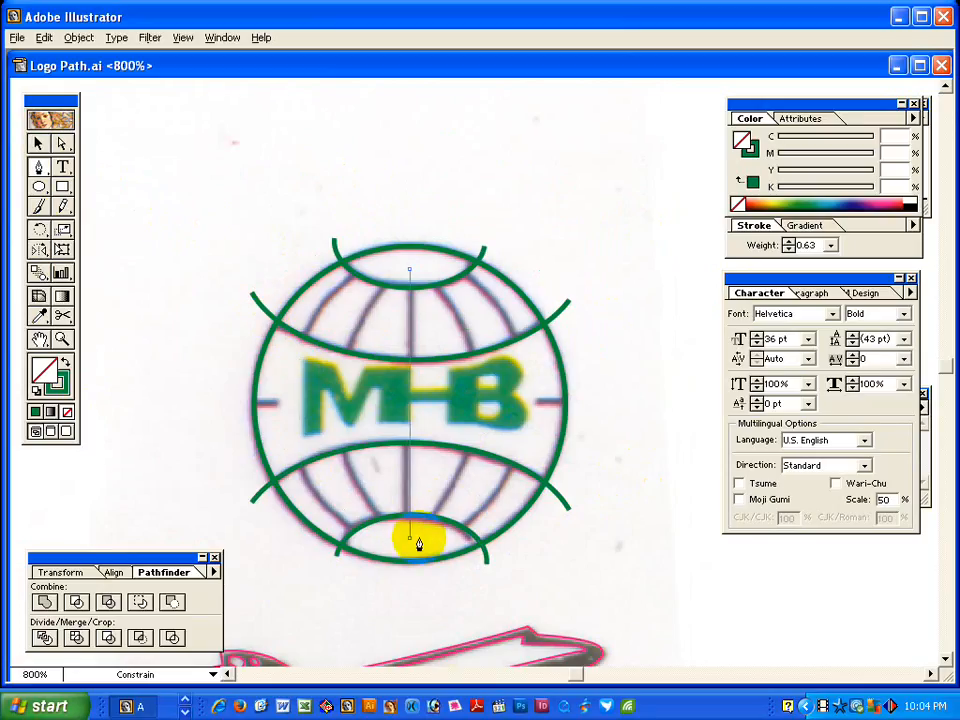
ctrl+click(220, 139)
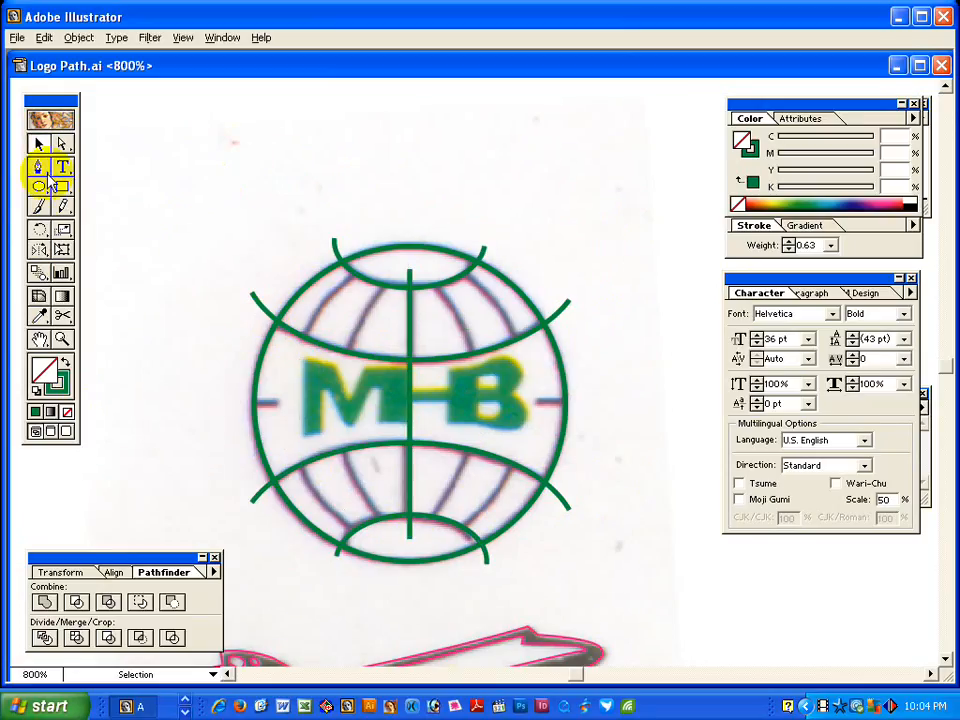
Draw a curved Pen path for the meridian just left of centre and adjust its handles and lower end point to follow the scan.
click(39, 167)
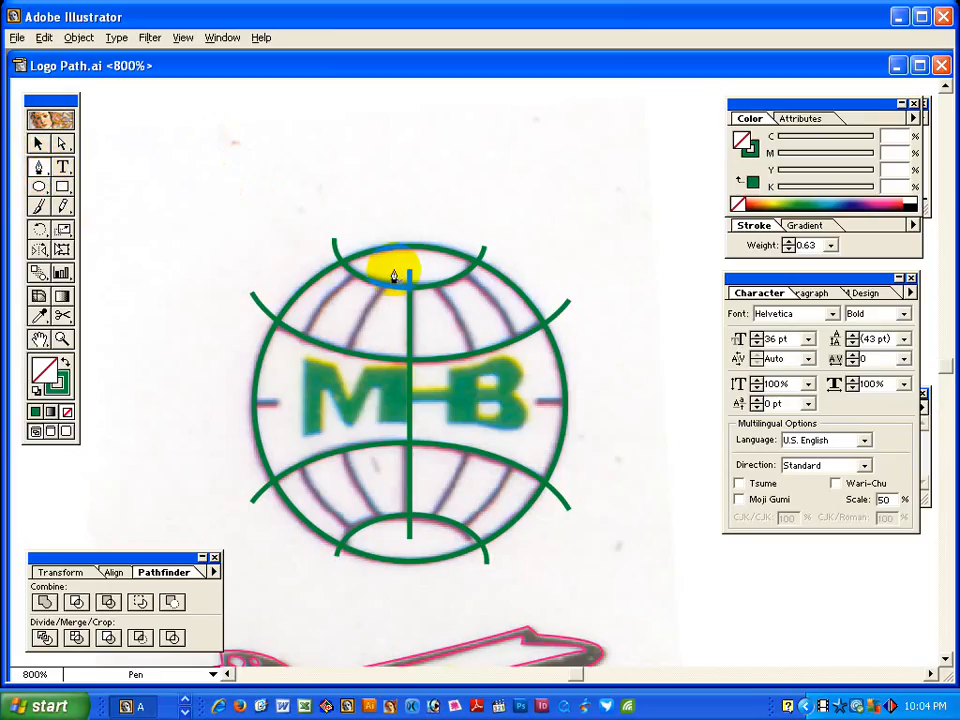
drag(395, 270, 370, 298)
drag(389, 537, 420, 553)
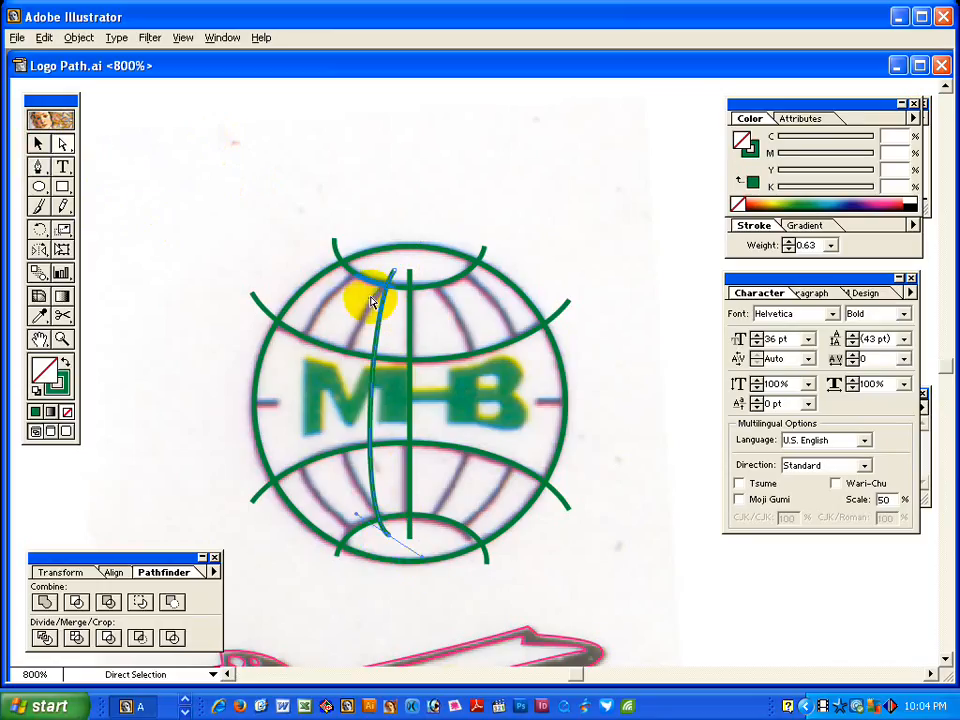
drag(372, 303, 294, 374)
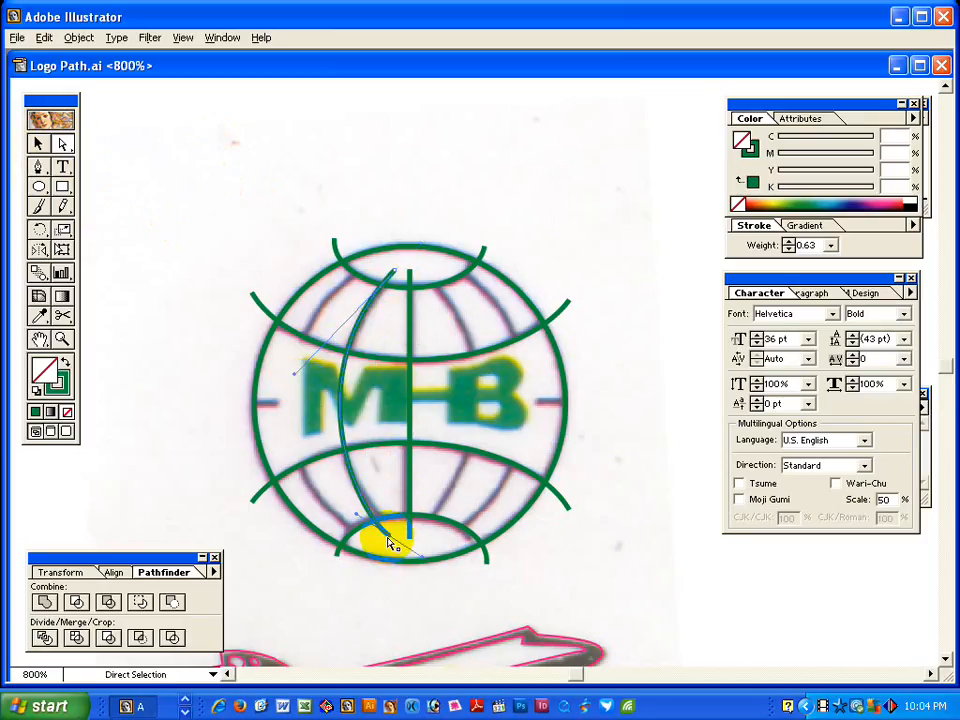
drag(392, 538, 345, 500)
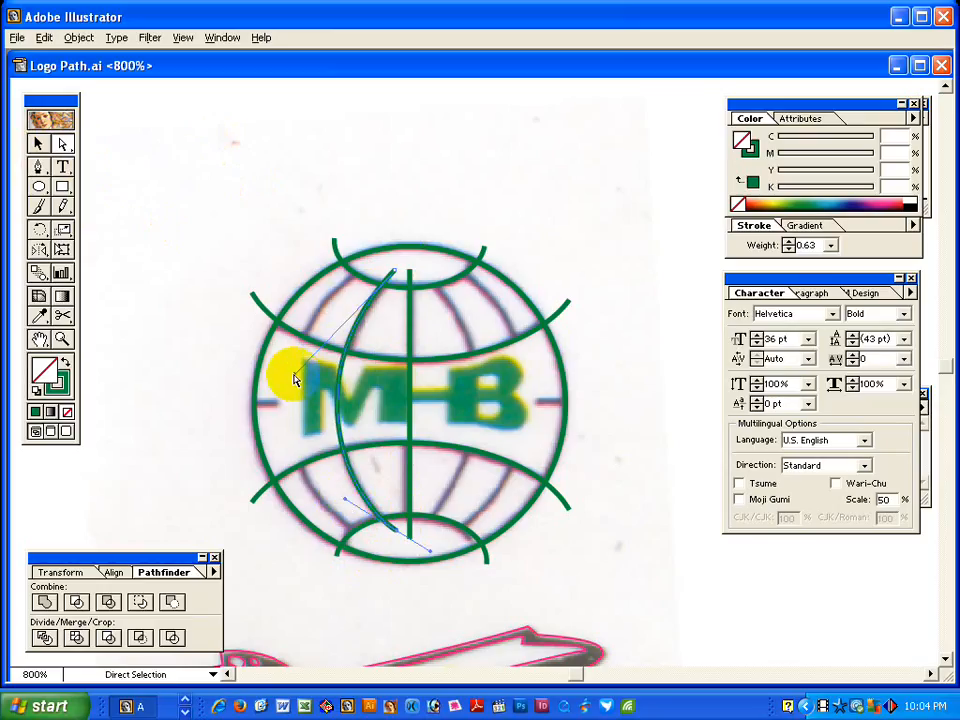
drag(294, 374, 305, 369)
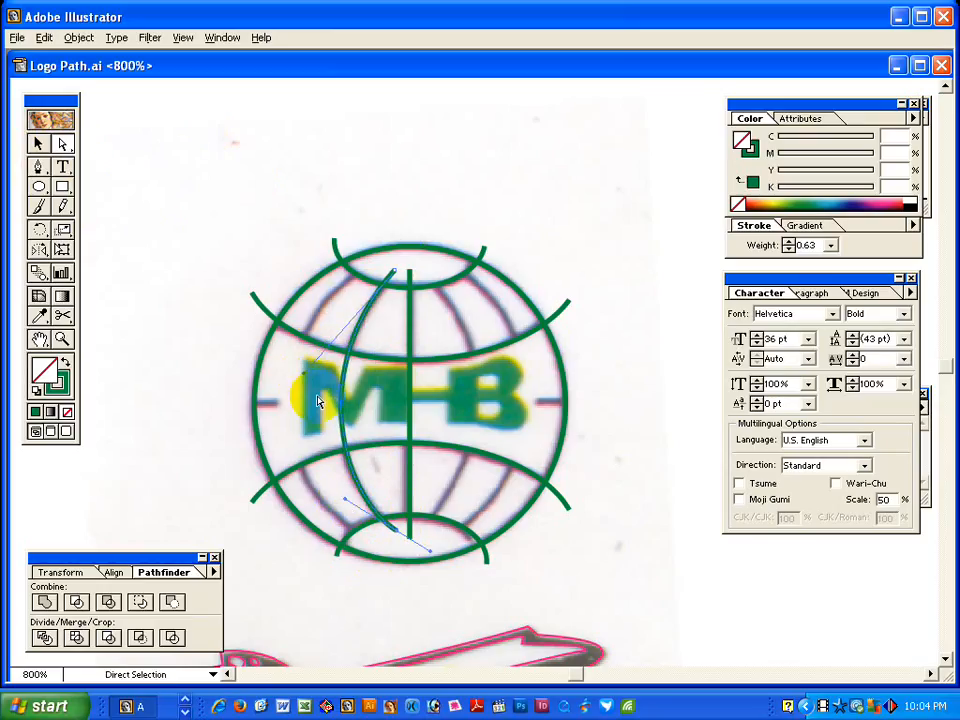
drag(409, 515, 476, 515)
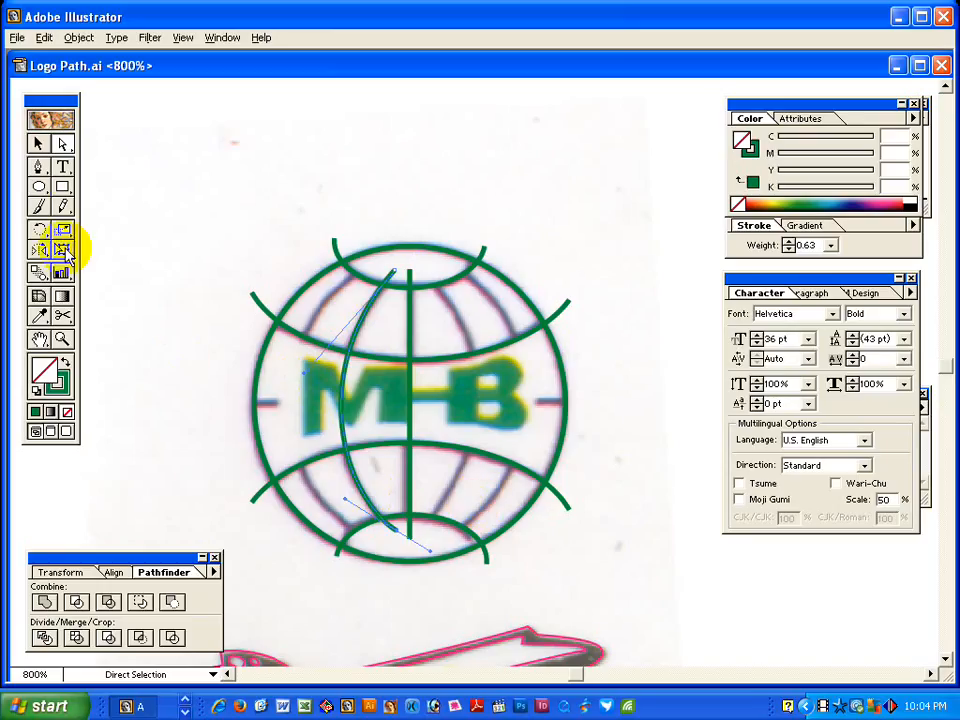
click(38, 187)
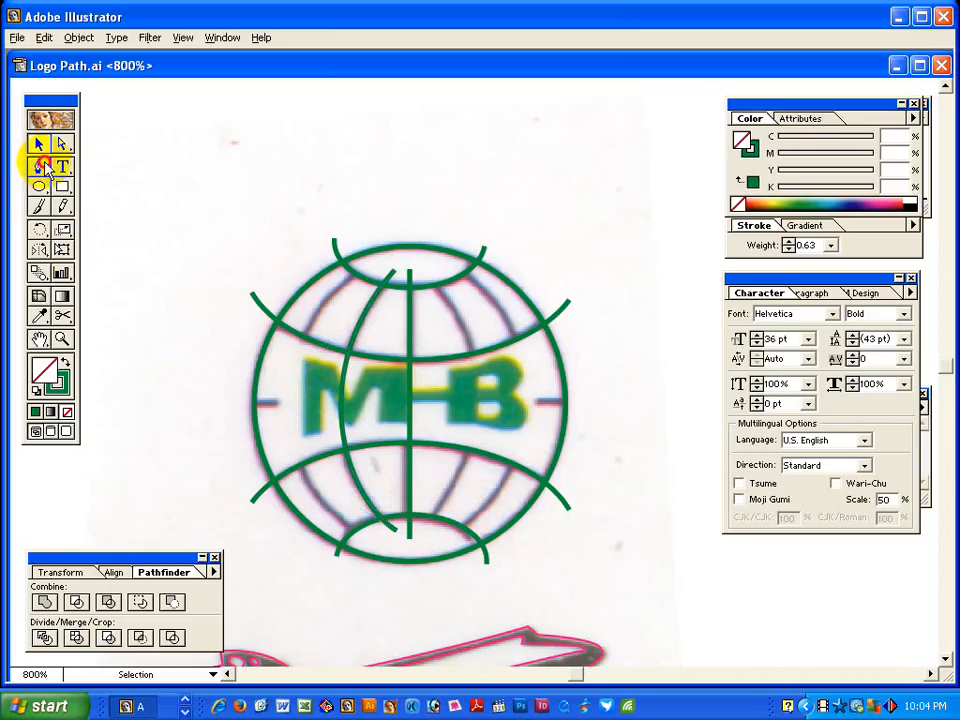
Draw a curved Pen path for the globe's outer left meridian, adjust its handles to follow the scan, and deselect it.
click(38, 166)
drag(369, 268, 358, 274)
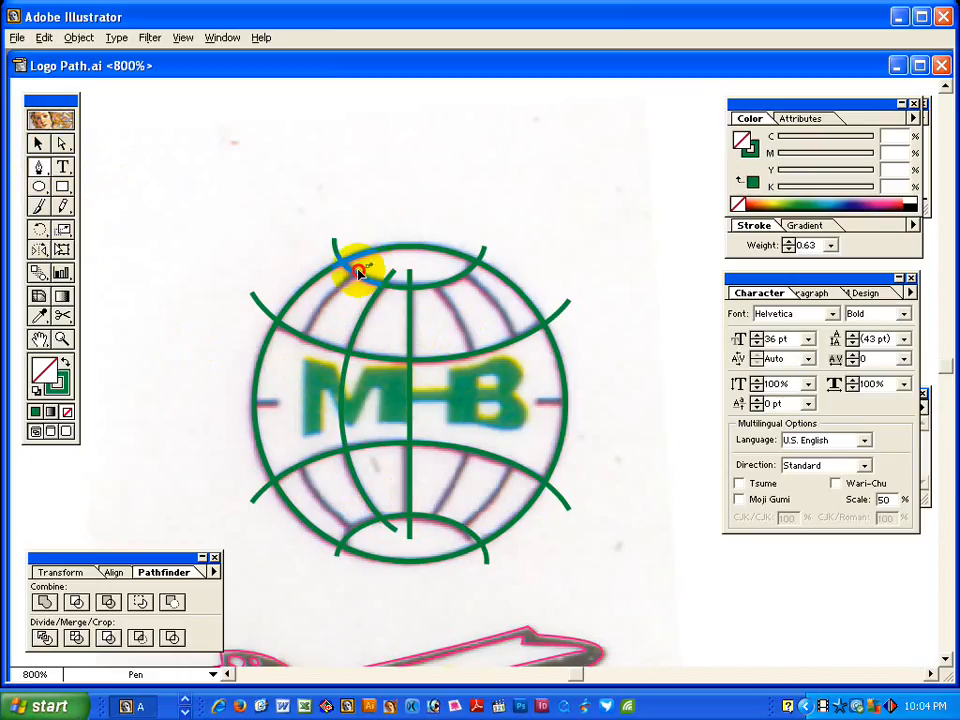
drag(366, 543, 402, 570)
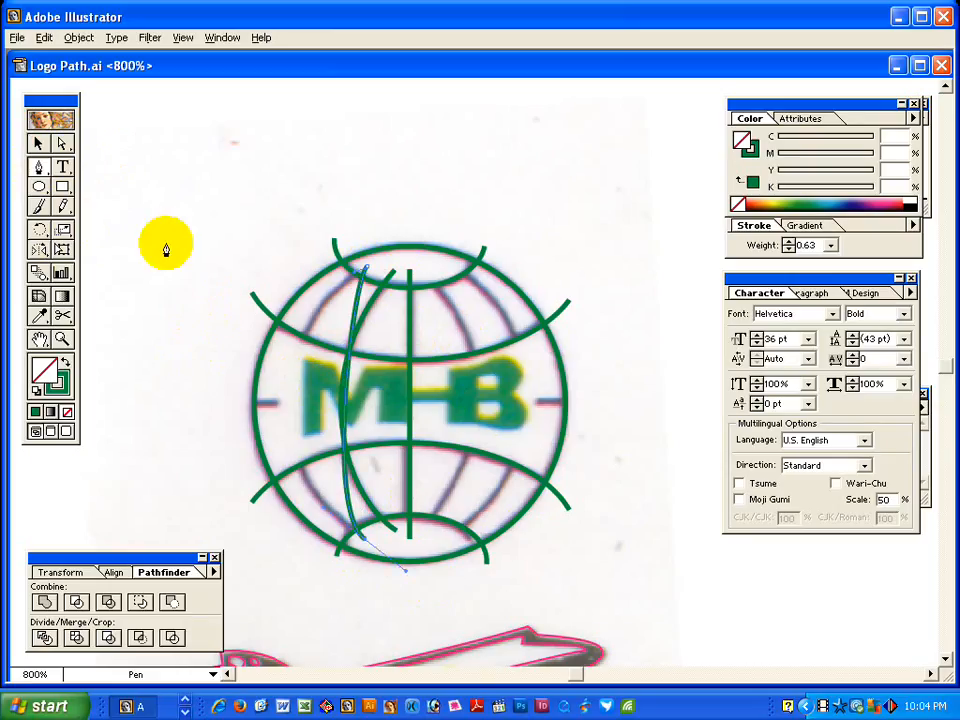
click(62, 143)
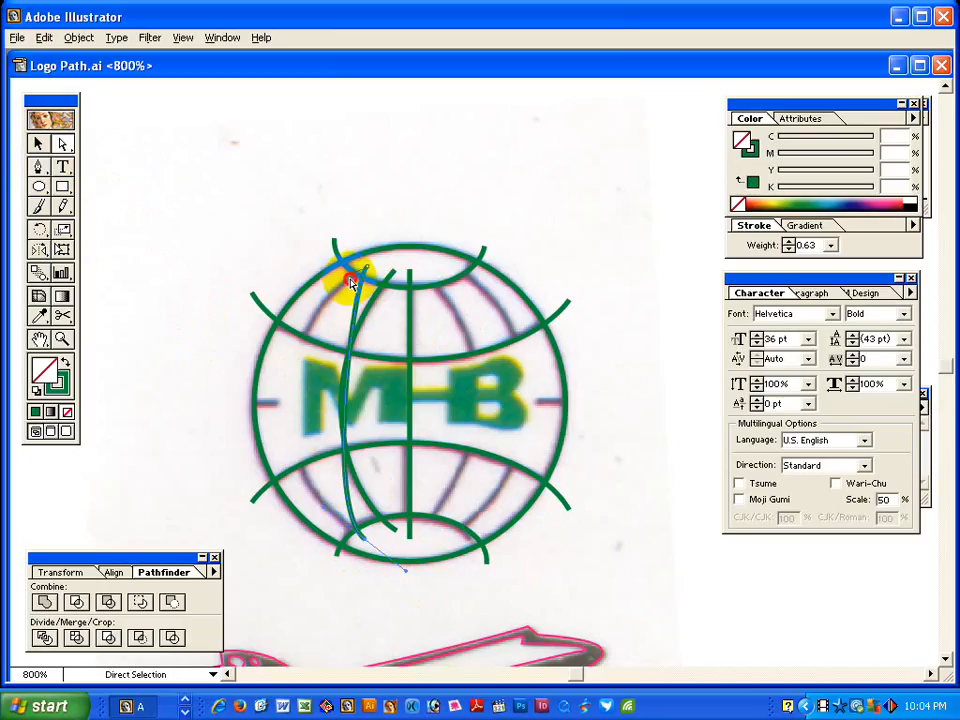
mouse_move(351, 283)
mouse_down()
mouse_move(334, 296)
mouse_move(362, 263)
mouse_move(362, 273)
mouse_move(236, 345)
mouse_up()
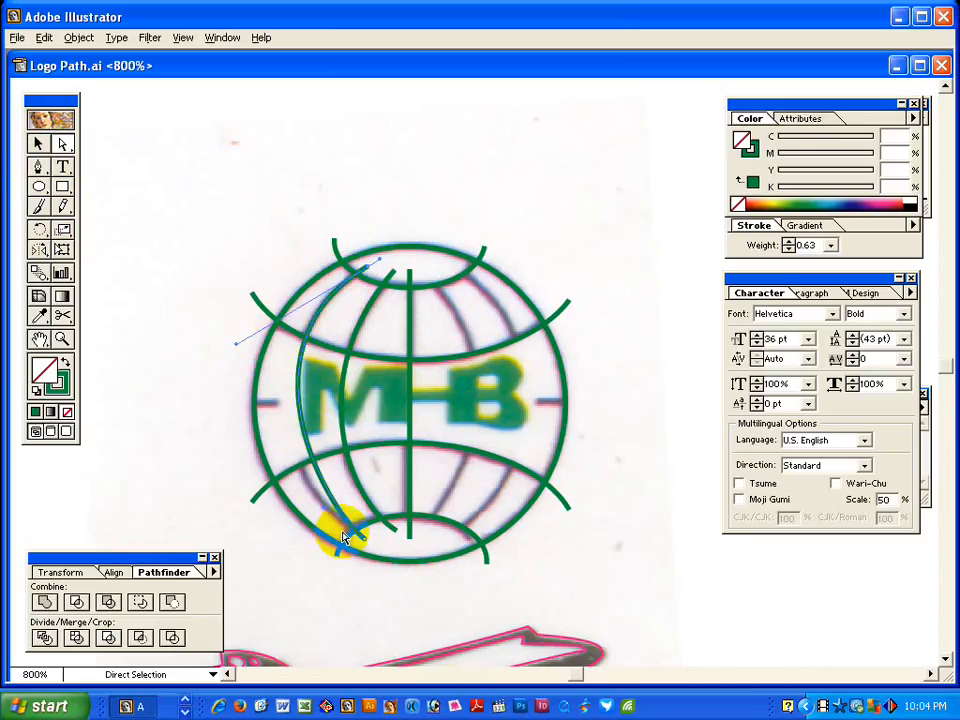
drag(322, 510, 294, 503)
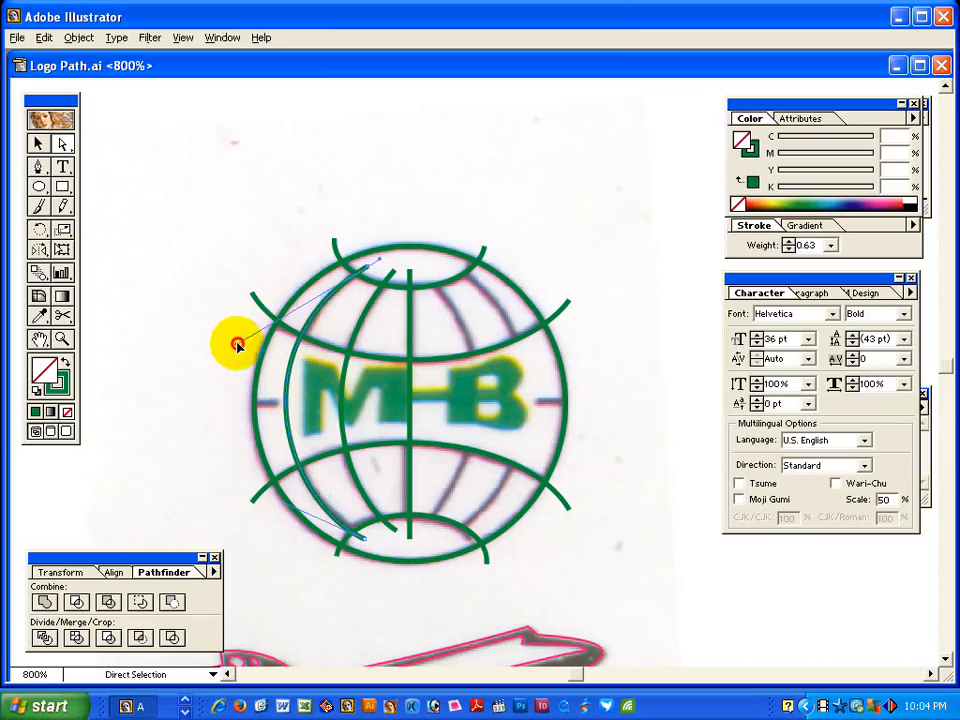
drag(237, 344, 247, 339)
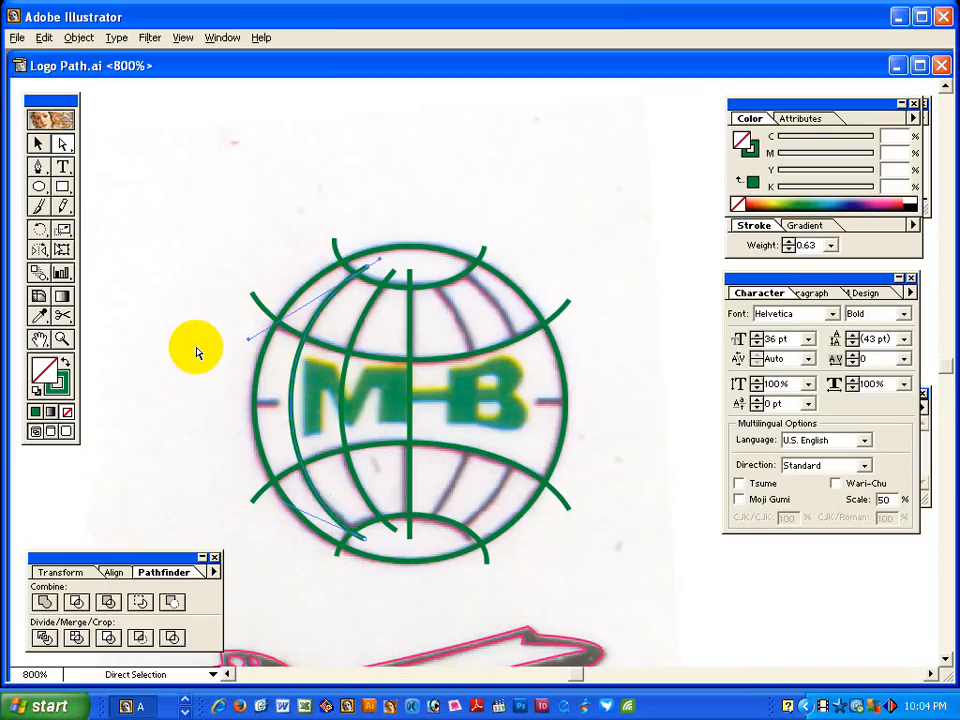
click(197, 352)
Select both left meridian curves and make a copy of them reflected vertically about the central meridian line.
click(39, 144)
click(197, 151)
click(370, 306)
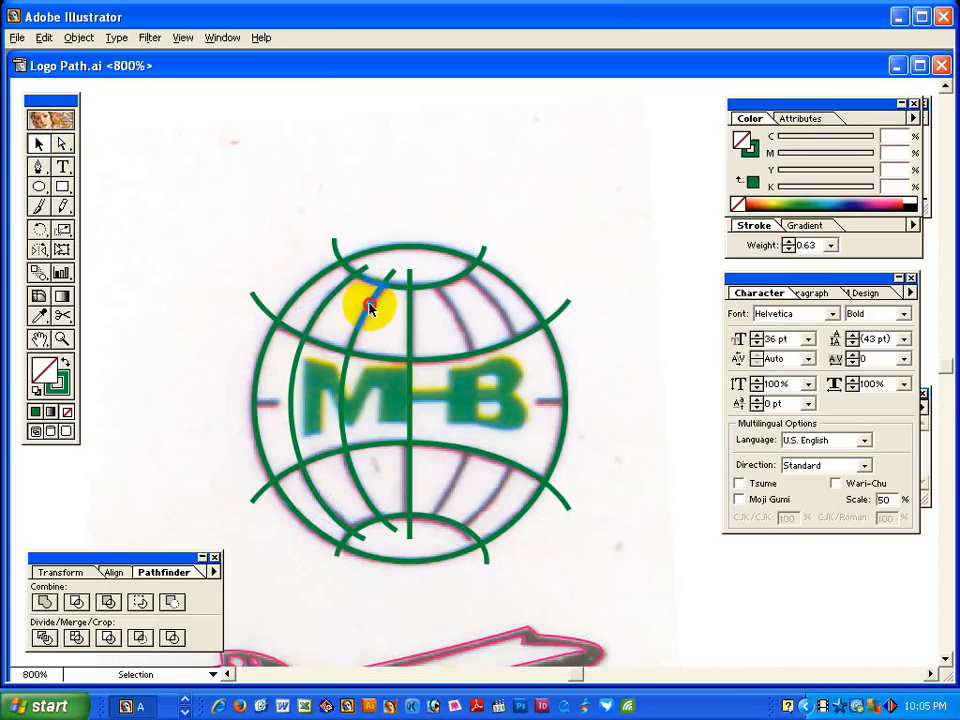
shift+click(339, 289)
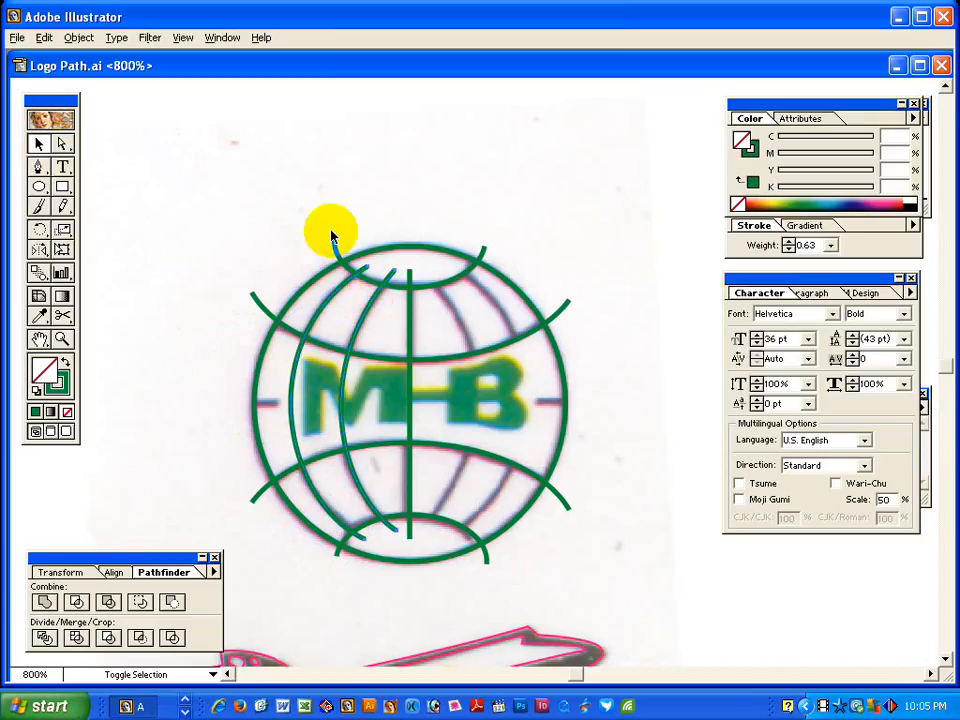
click(41, 250)
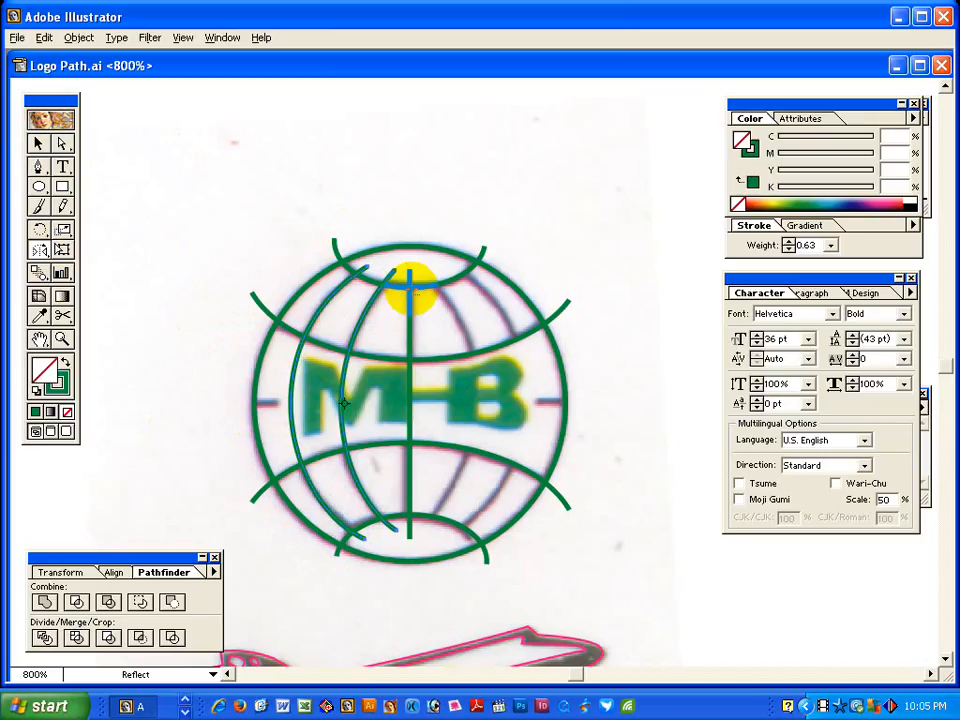
alt+click(409, 285)
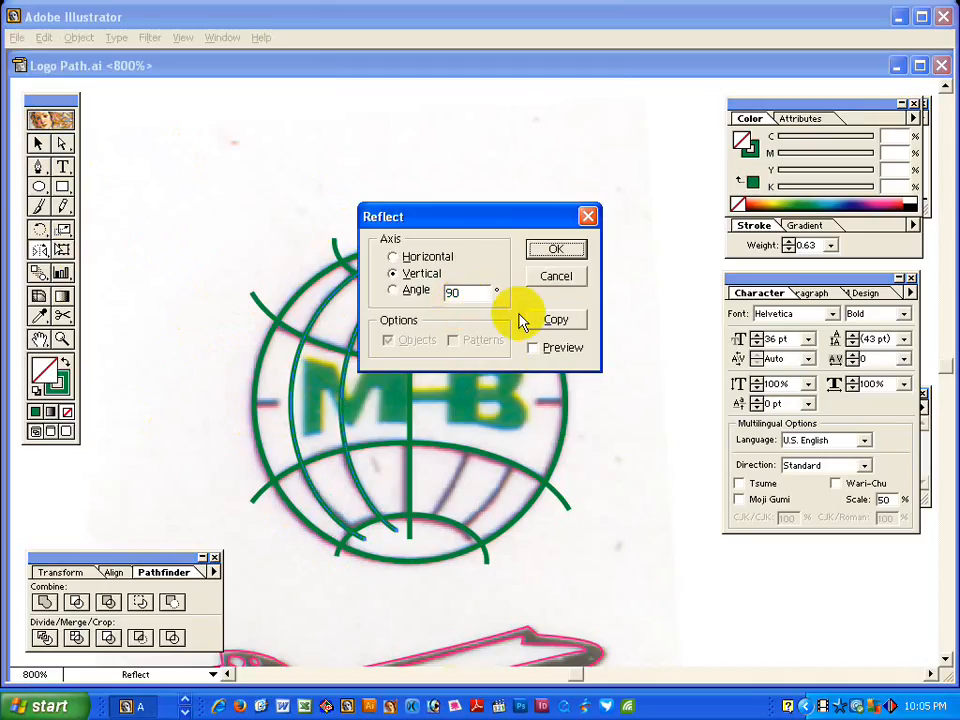
click(551, 320)
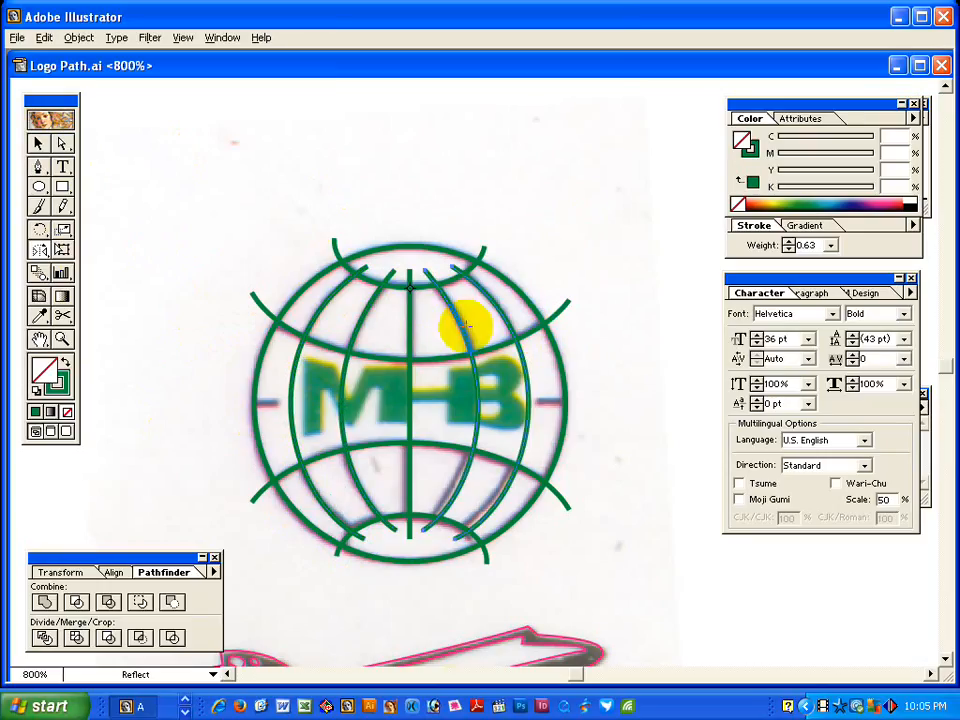
Rotate the two mirrored meridians slightly about the inner one's upper end to fit the scan, and deselect them.
click(42, 229)
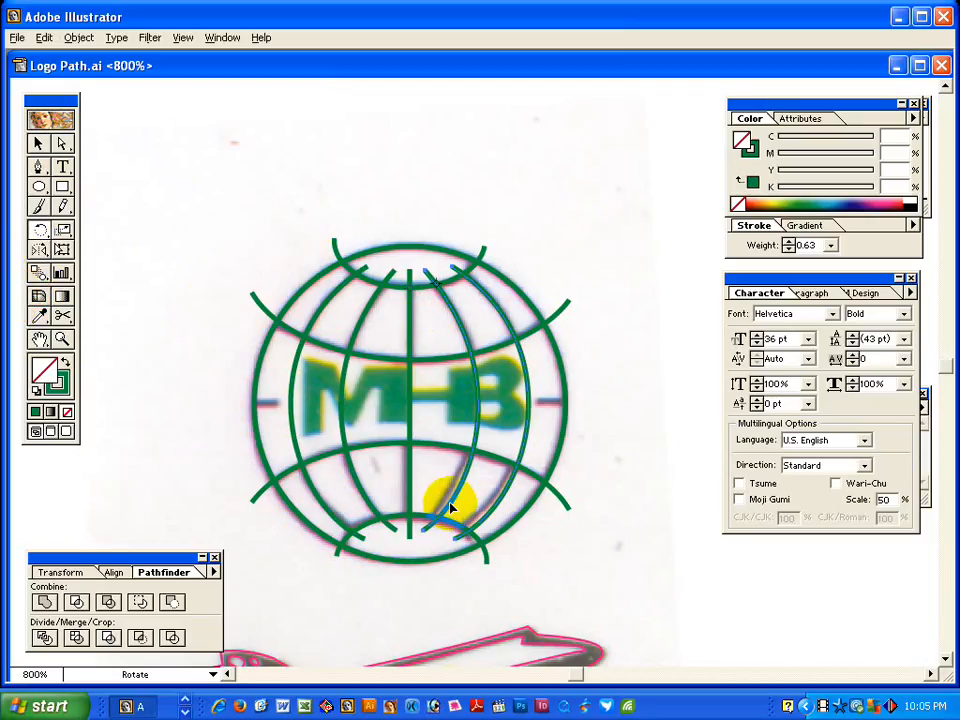
drag(439, 506, 463, 492)
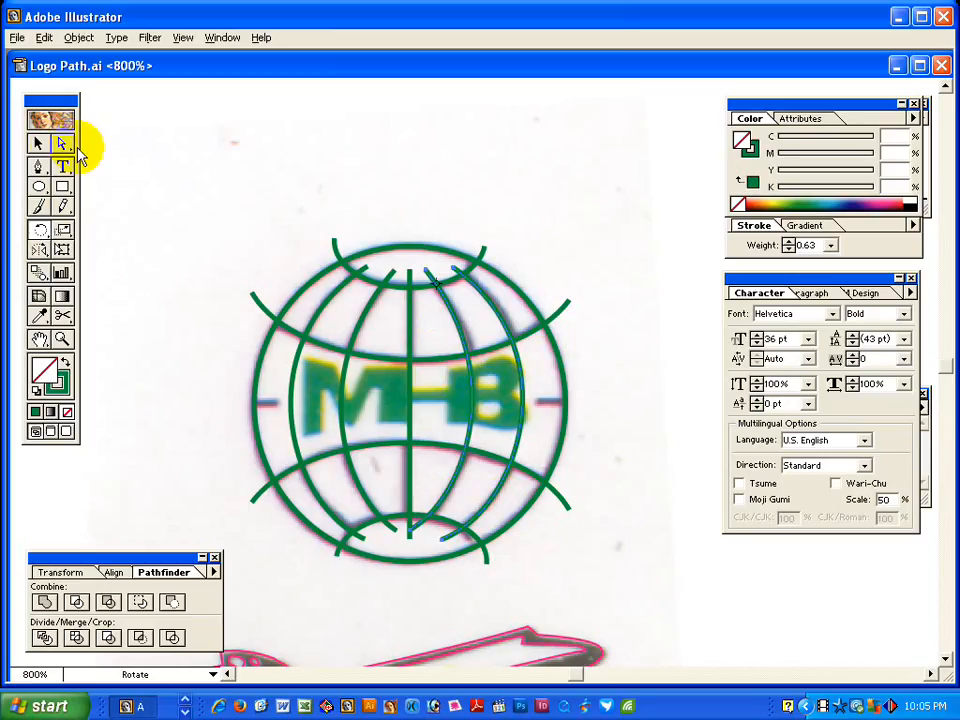
click(38, 143)
click(307, 272)
Select all the globe's lines and split them with the Pathfinder Divide operation, then deselect the result.
key(space)
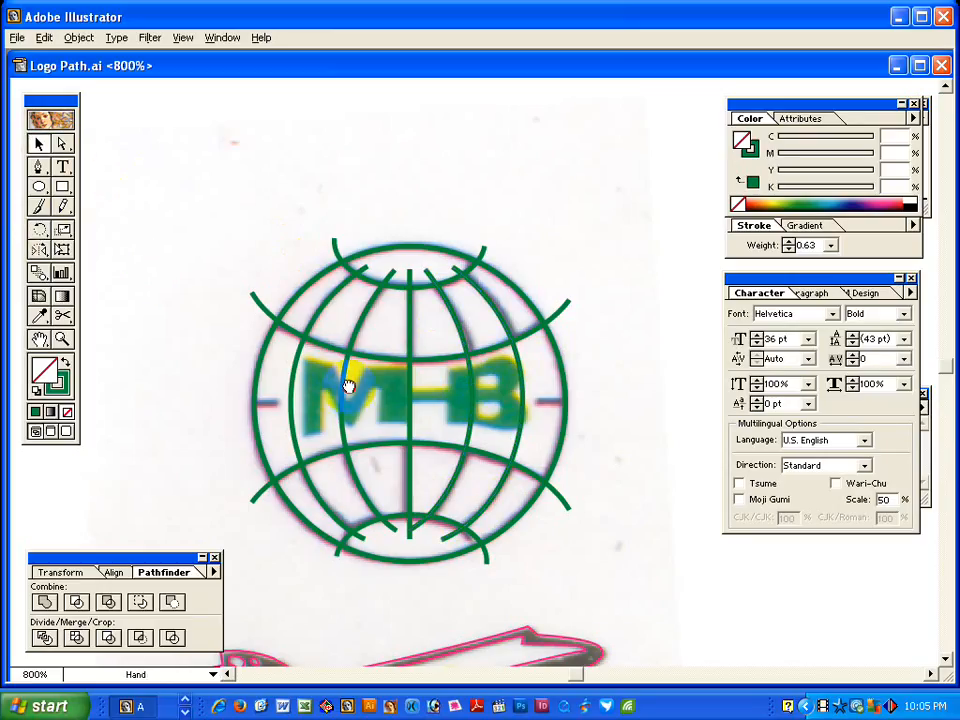
drag(348, 386, 328, 326)
drag(302, 161, 568, 527)
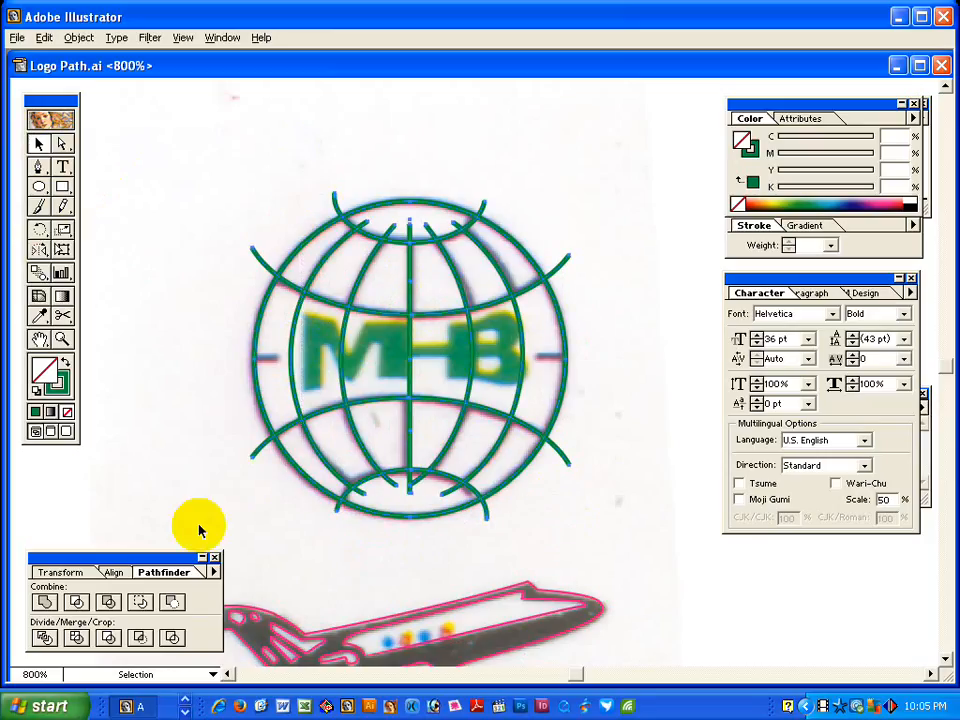
click(43, 643)
click(589, 199)
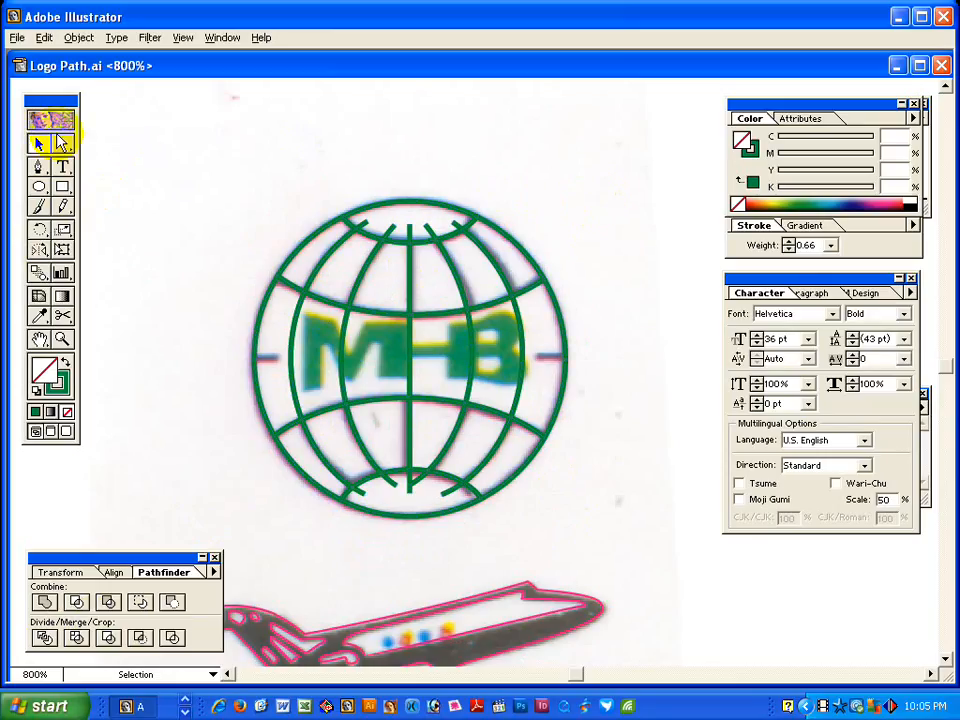
Unite the divided pieces inside the globe's top cap, and do the same for the pieces inside the bottom cap.
click(62, 143)
drag(398, 182, 420, 229)
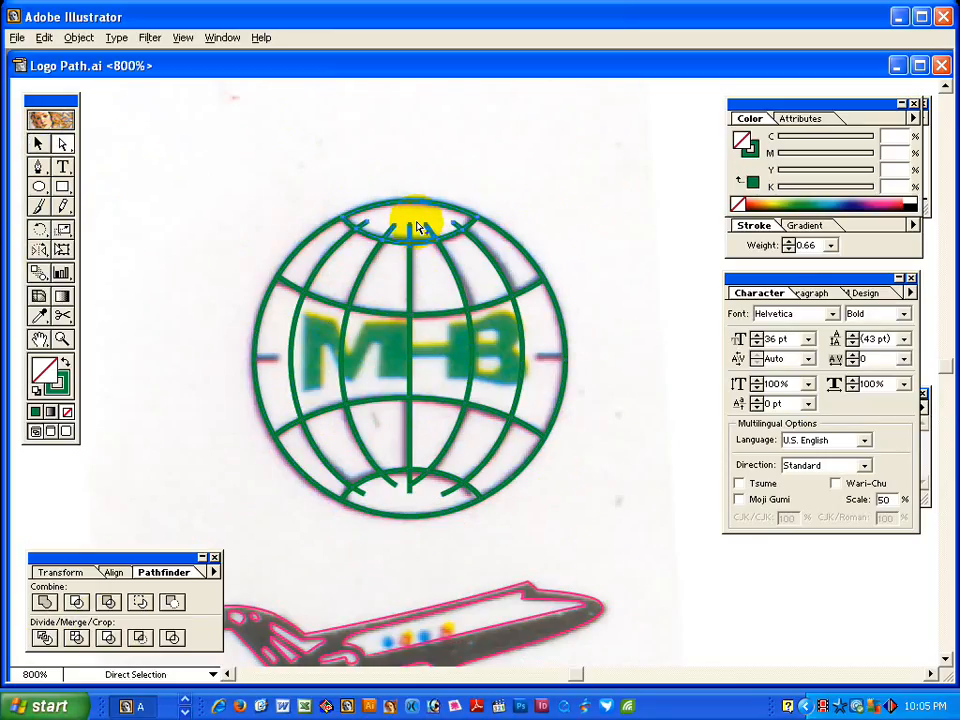
click(42, 602)
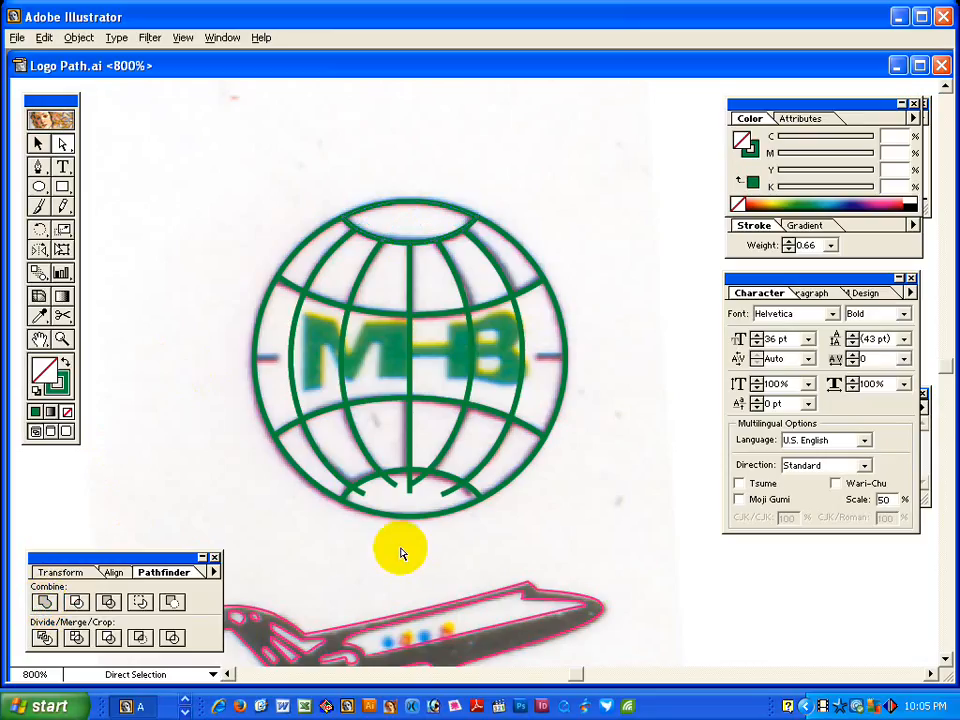
click(418, 503)
drag(424, 478, 423, 480)
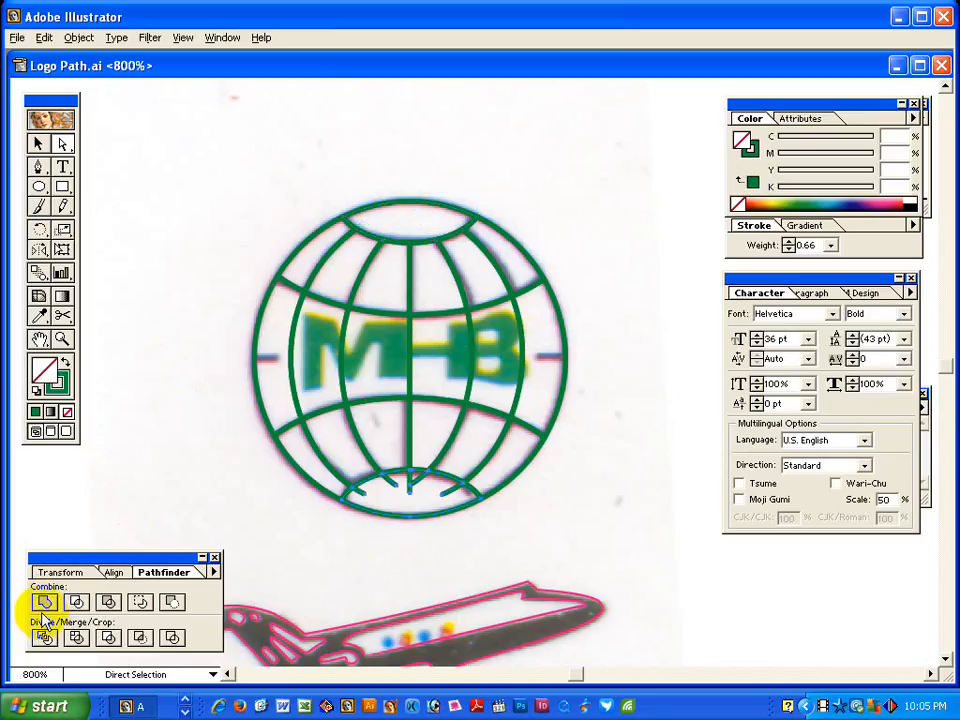
click(43, 605)
click(180, 487)
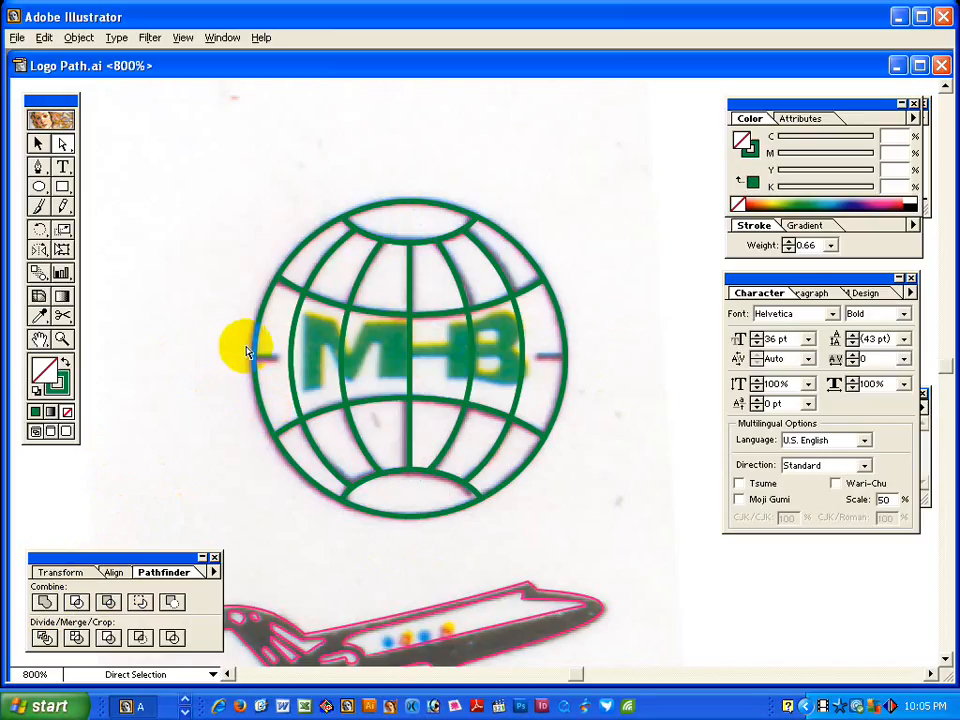
Select the divided pieces of the globe's middle band and unite them into one open area around the MHB letters.
drag(242, 346, 627, 364)
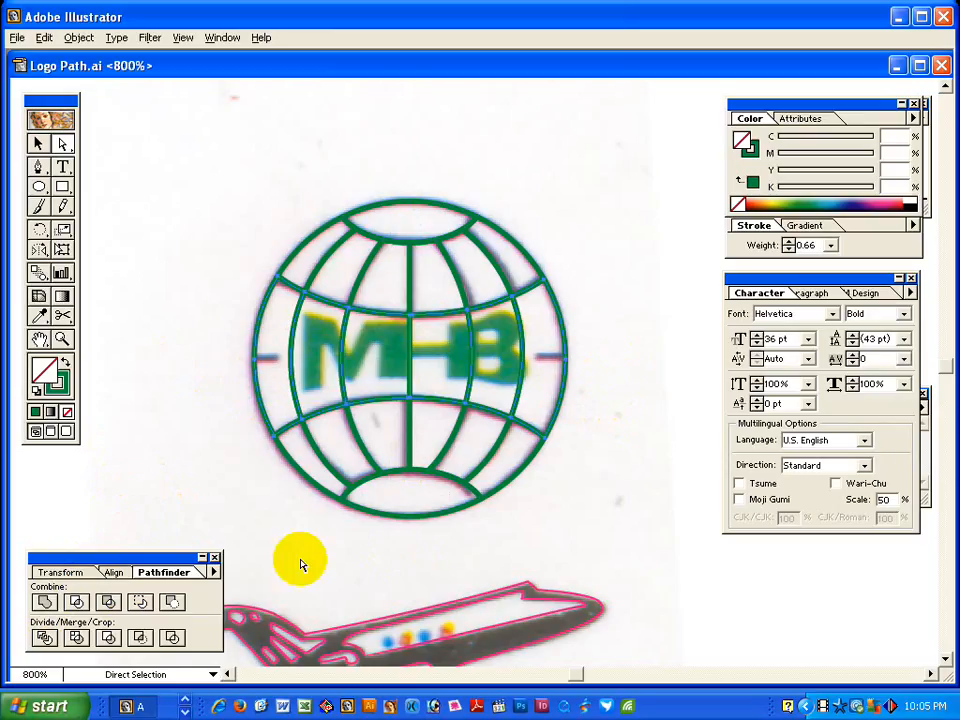
drag(230, 350, 609, 377)
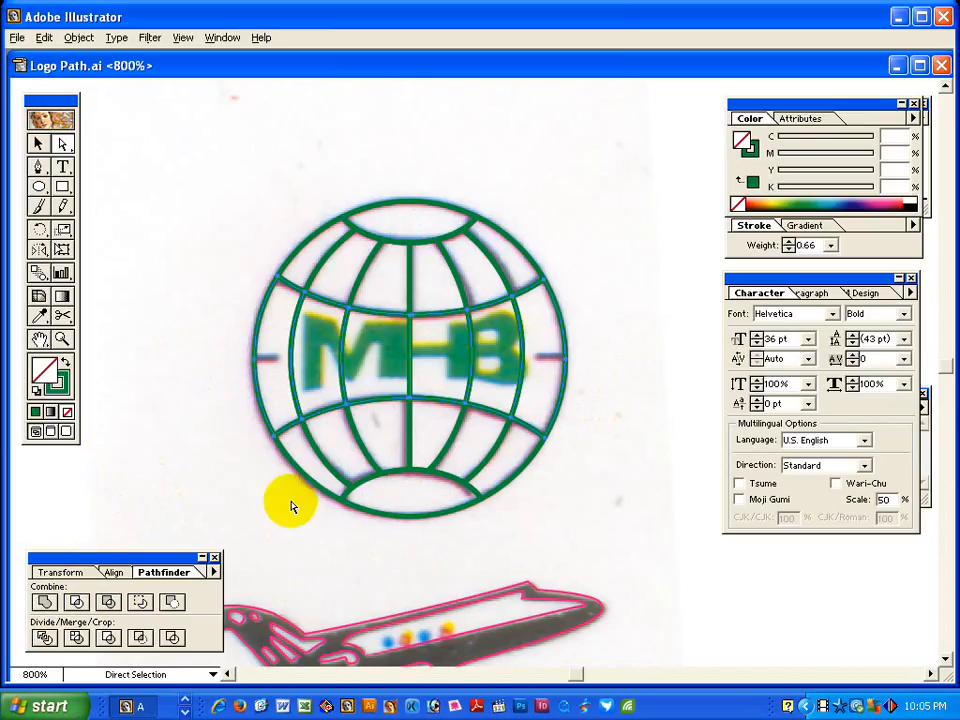
click(44, 601)
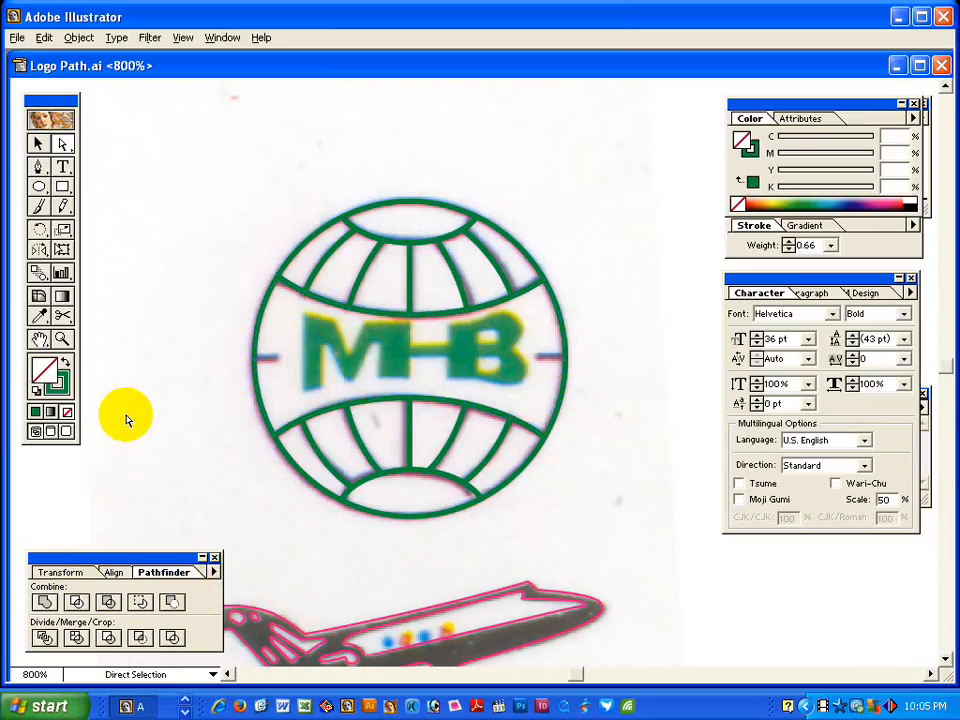
Draw the short horizontal equator tick at the globe's left edge with the Pen tool and copy it to the right edge.
click(38, 168)
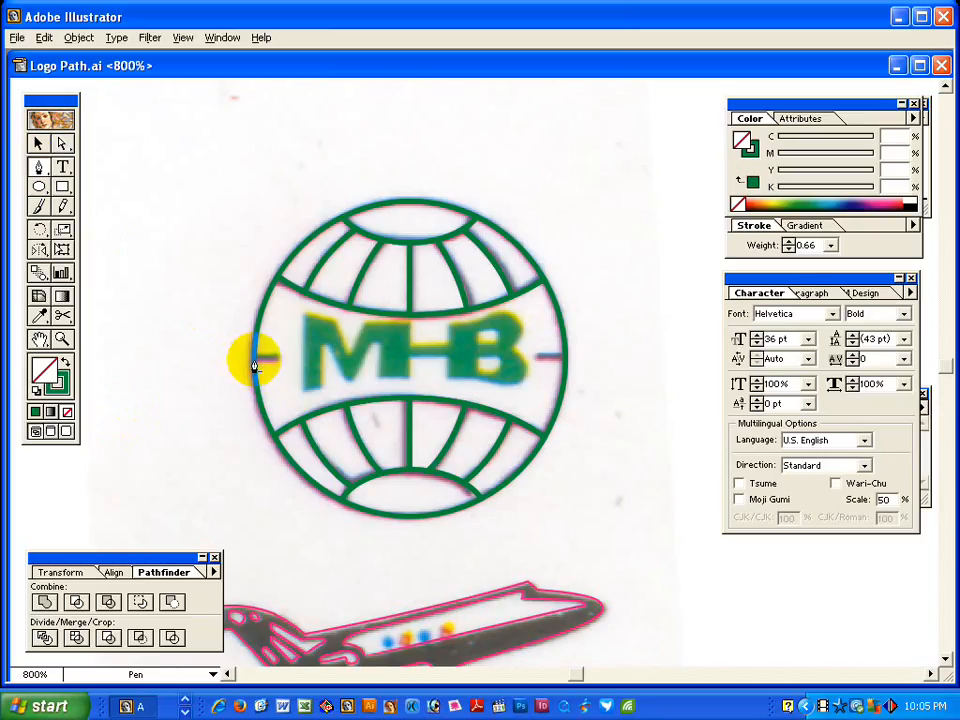
drag(254, 366, 272, 366)
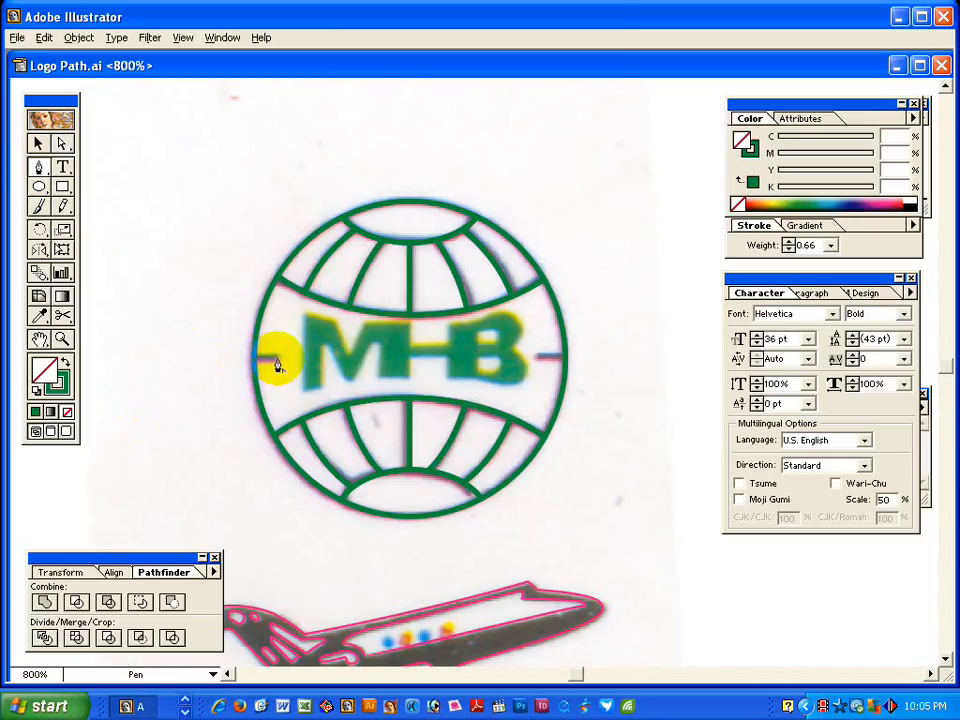
click(38, 144)
drag(265, 359, 551, 394)
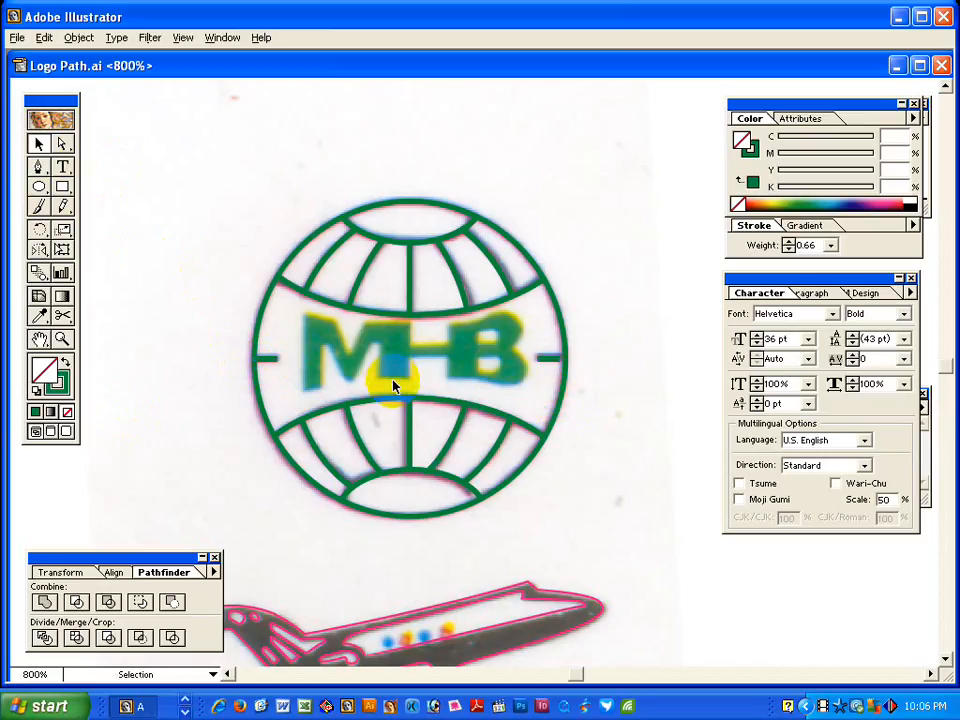
Set the whole globe's stroke colour to C 80, M 100, Y 0, K 0, and show the hidden MHB lettering.
drag(244, 180, 575, 522)
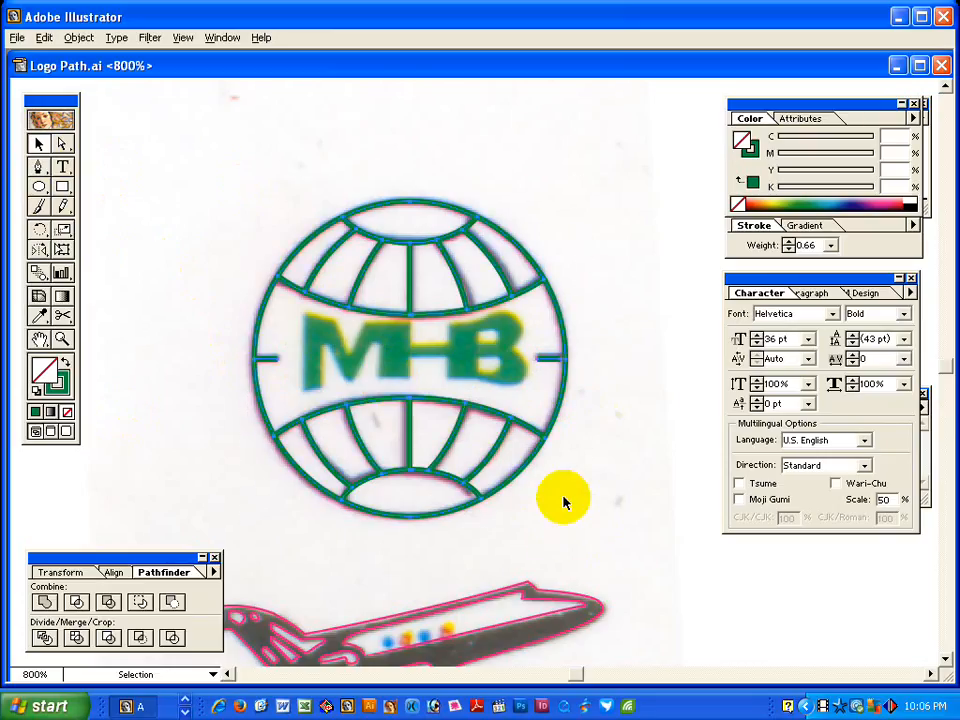
click(755, 151)
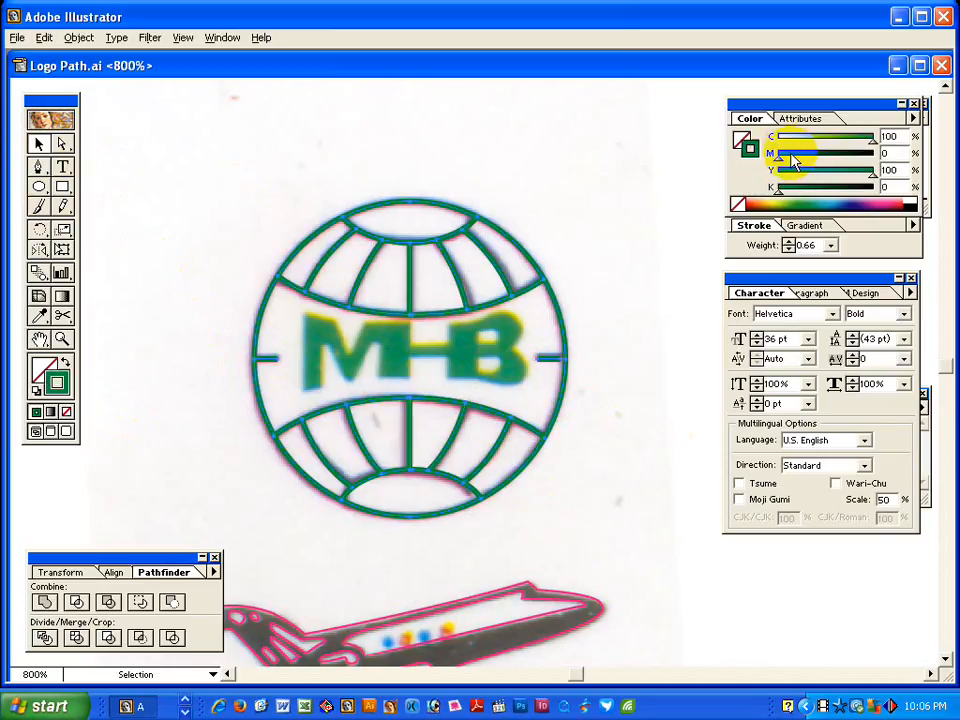
mouse_move(823, 154)
mouse_down()
mouse_move(873, 172)
mouse_move(778, 173)
mouse_up()
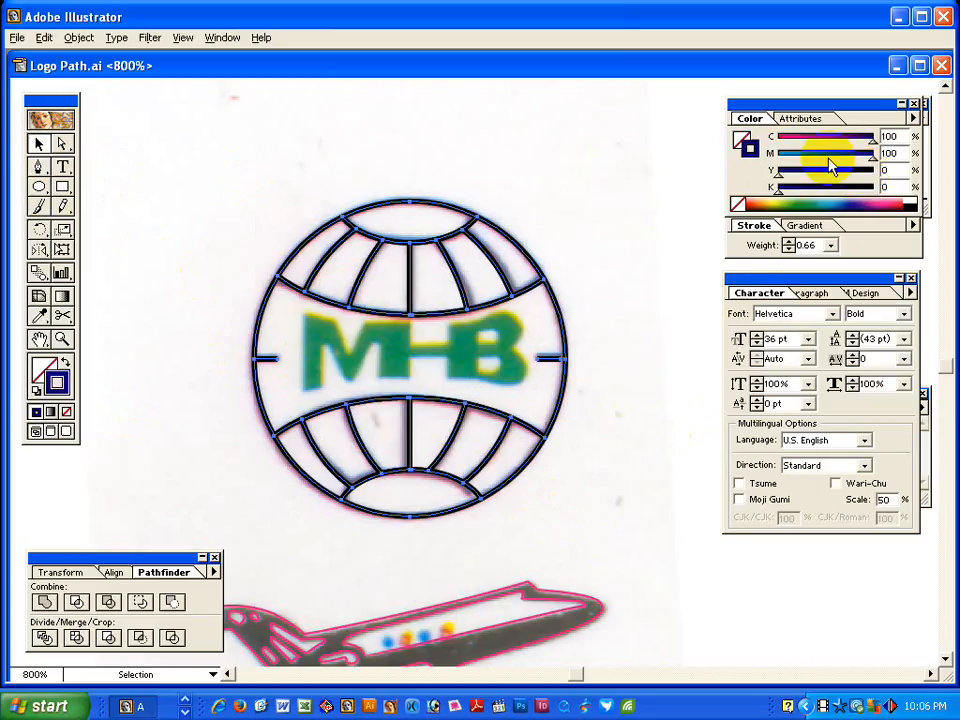
mouse_move(842, 146)
mouse_down()
mouse_move(836, 134)
mouse_move(857, 146)
mouse_up()
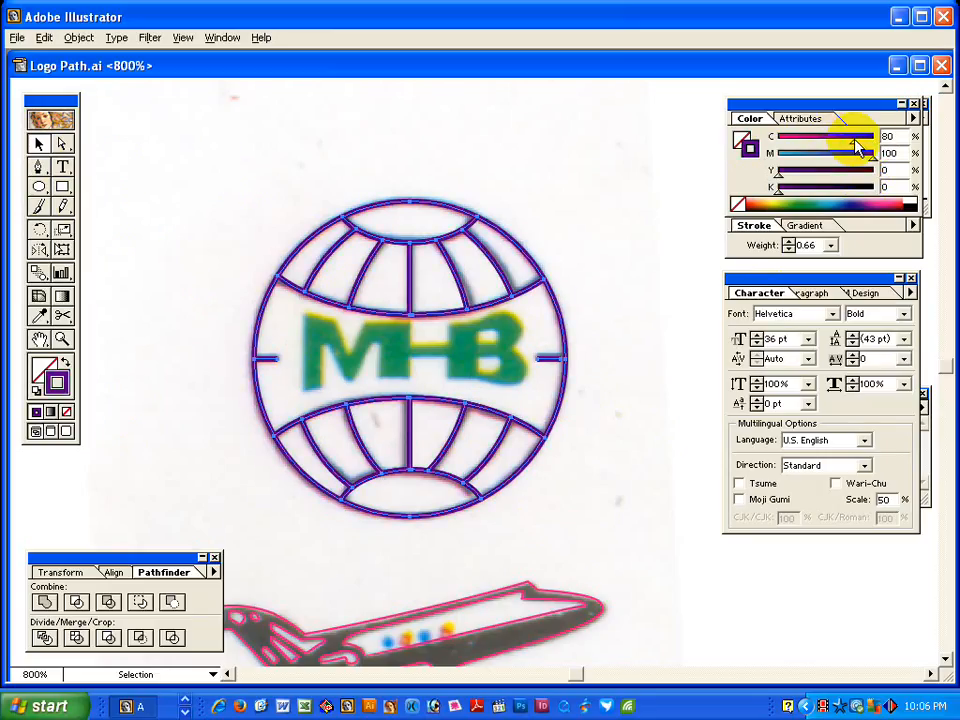
click(577, 263)
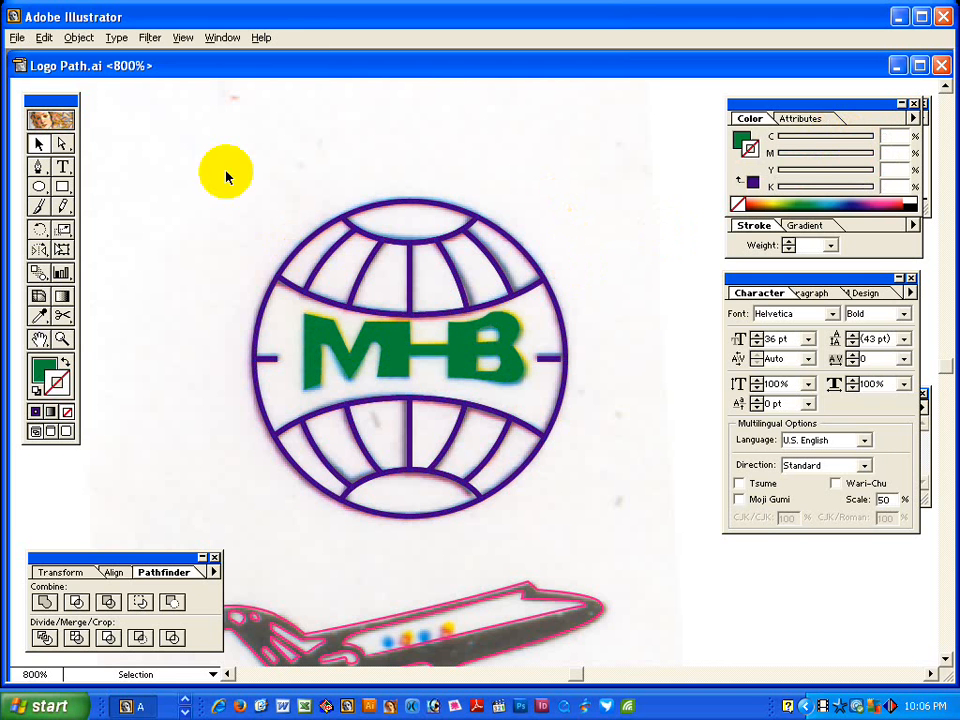
Select the finished globe together with the MHB letters and move them off the scan onto the empty area beside it.
drag(226, 173, 621, 519)
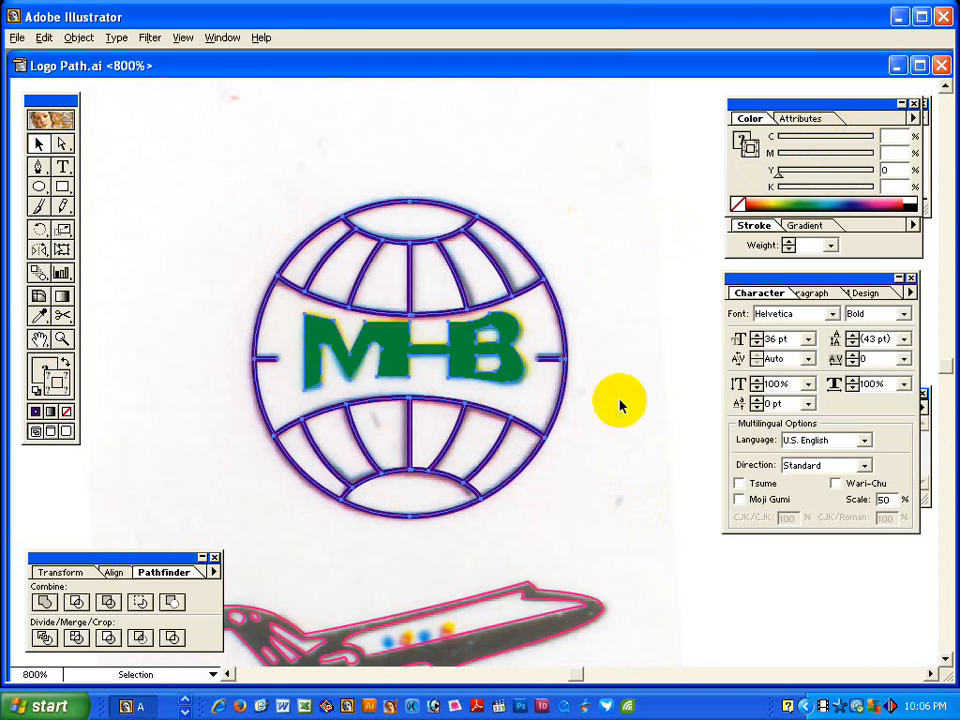
ctrl+alt+click(530, 414)
ctrl+alt+click(530, 414)
ctrl+alt+click(530, 414)
drag(393, 302, 547, 224)
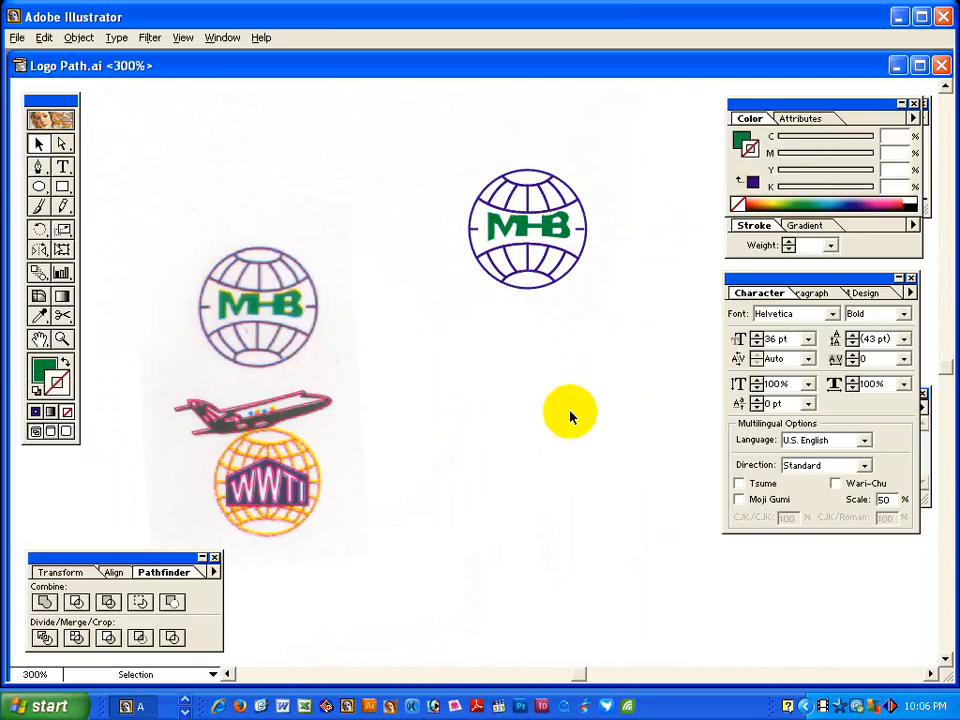
Select the traced airplane outline and swap its pink stroke colour to the fill.
drag(354, 428, 422, 360)
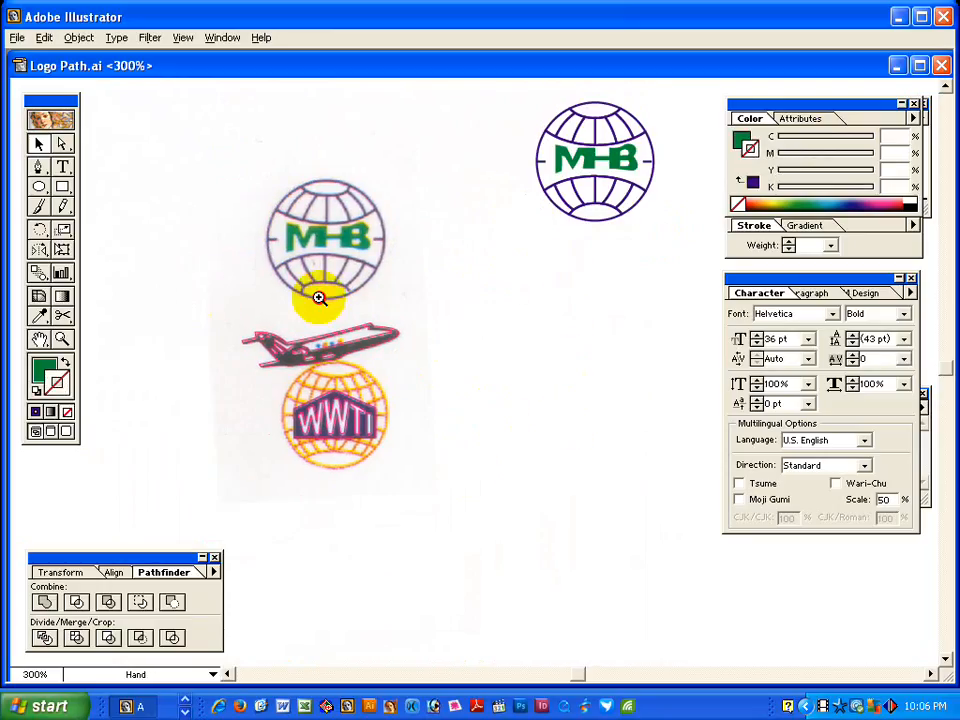
drag(226, 264, 461, 469)
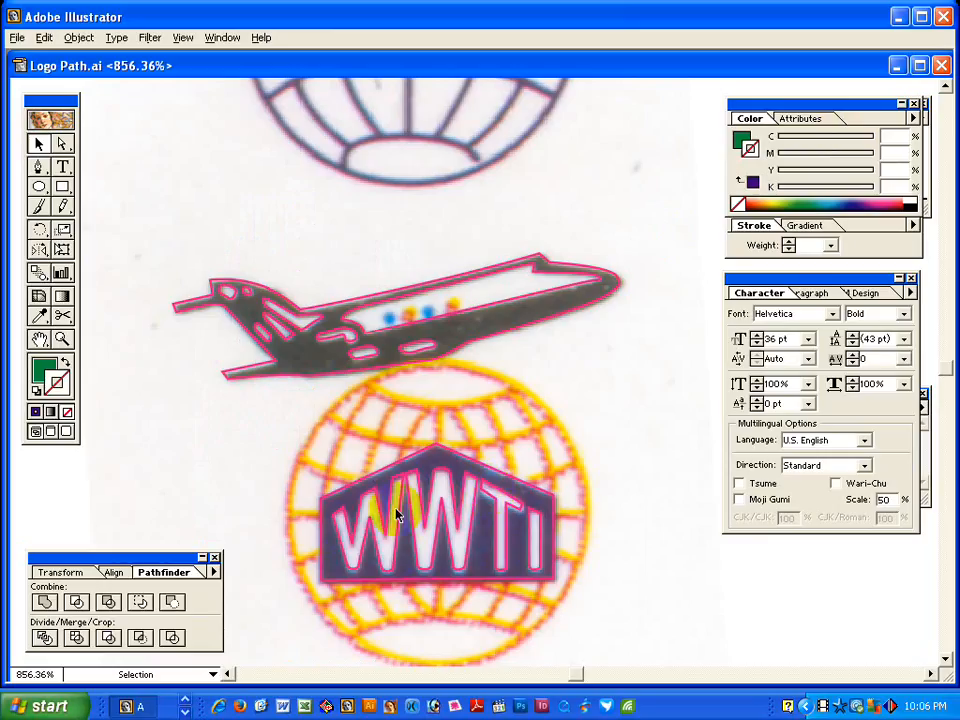
key(space)
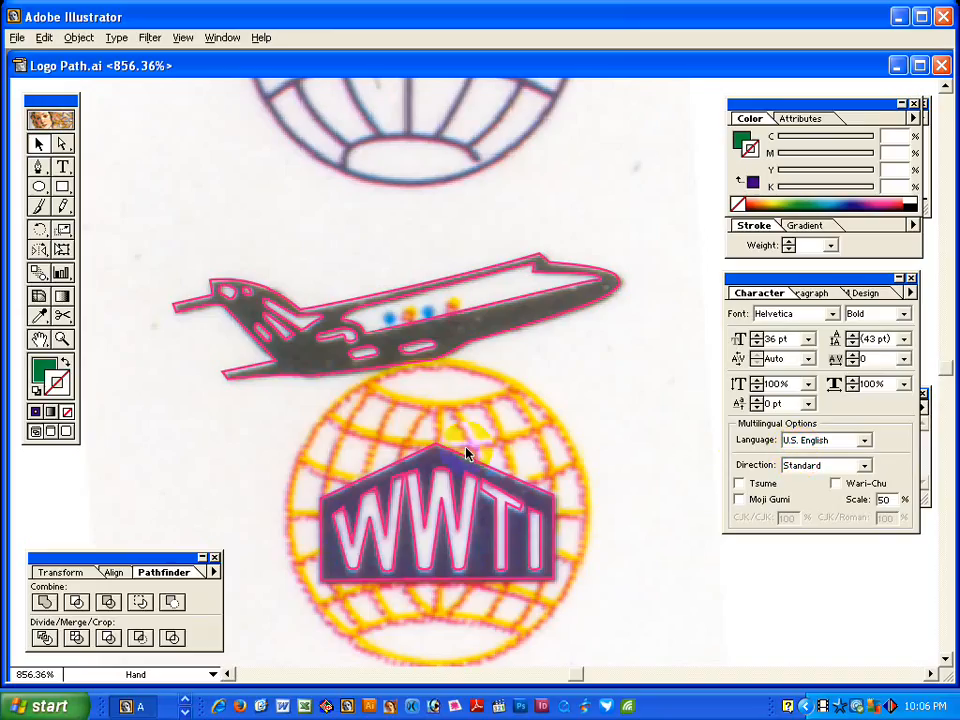
key(v)
drag(183, 258, 561, 354)
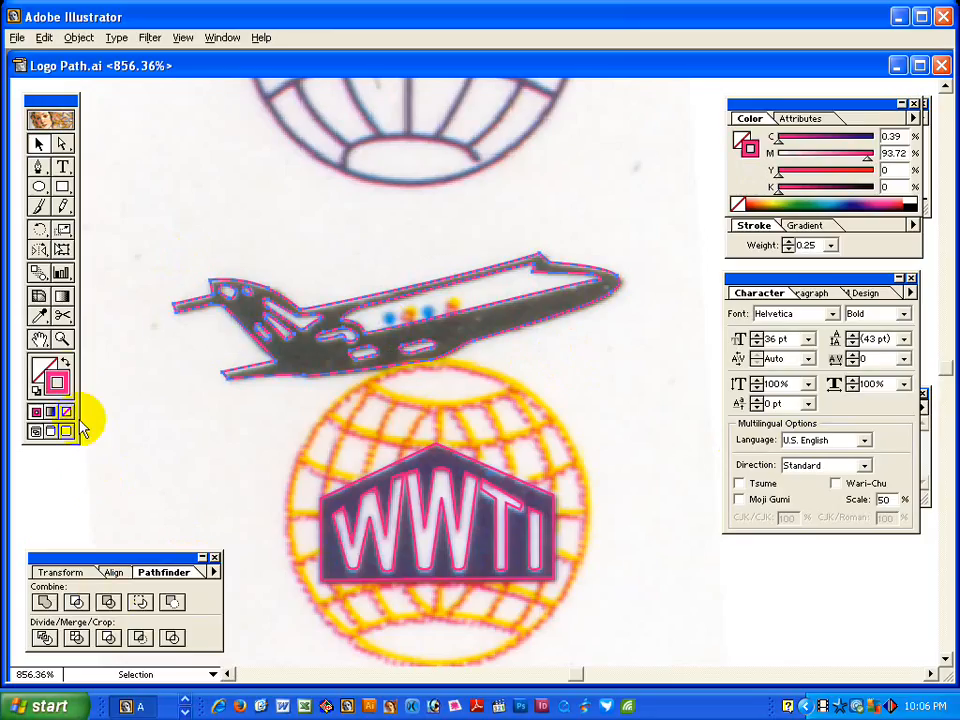
click(64, 363)
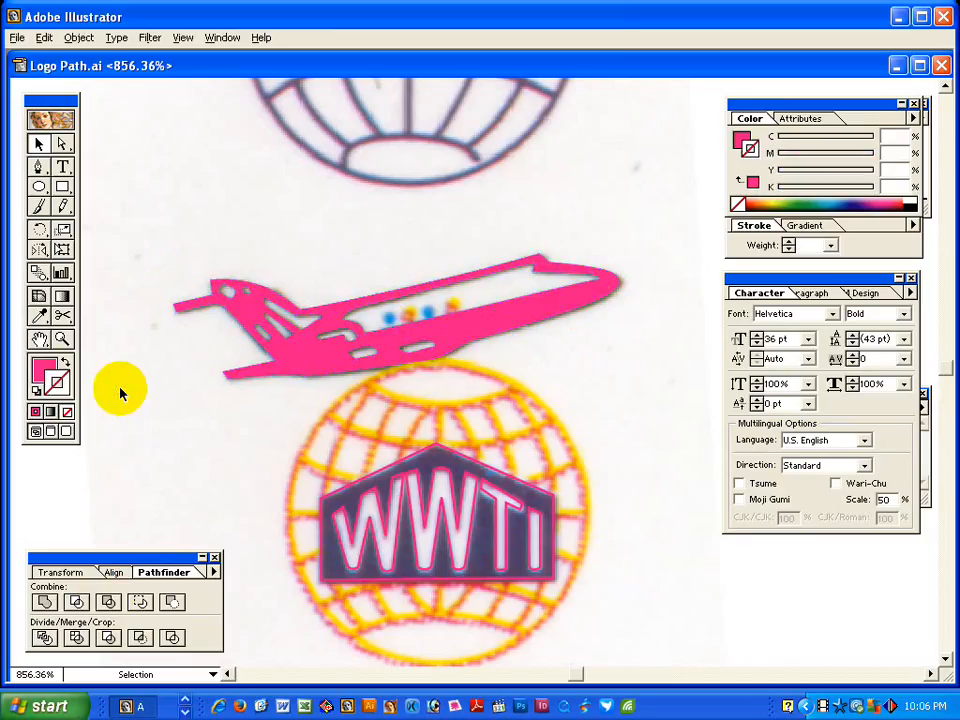
Draw a small circle over the airplane's first blue window dot and fill it with C 100, M 0, Y 0, K 0.
key(ctrl+space)
drag(557, 379, 353, 239)
drag(241, 410, 285, 364)
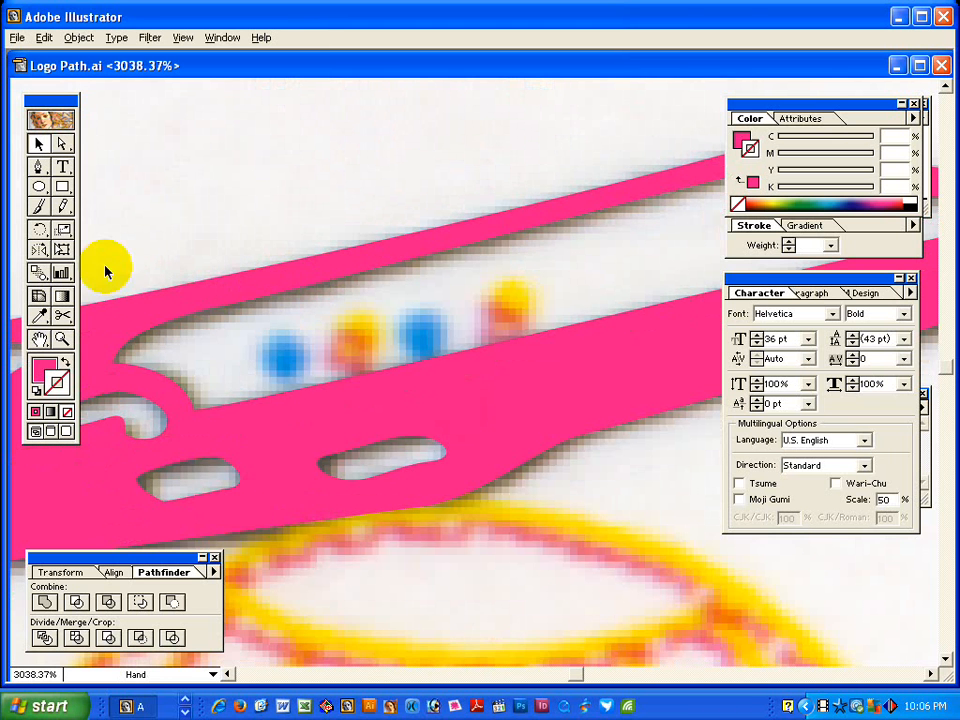
click(38, 187)
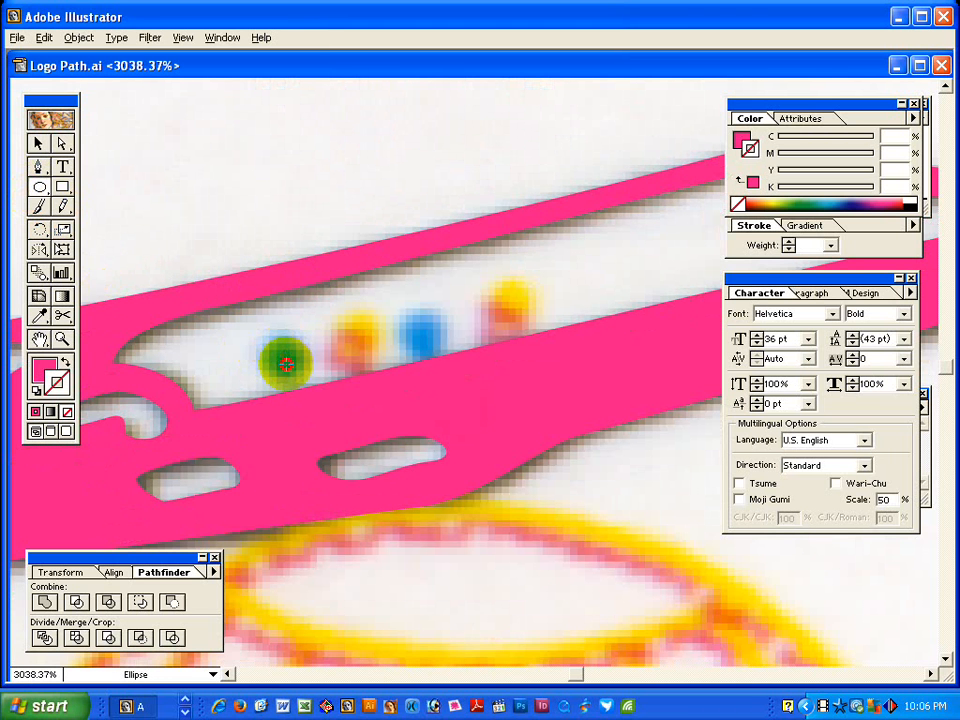
drag(283, 380, 284, 381)
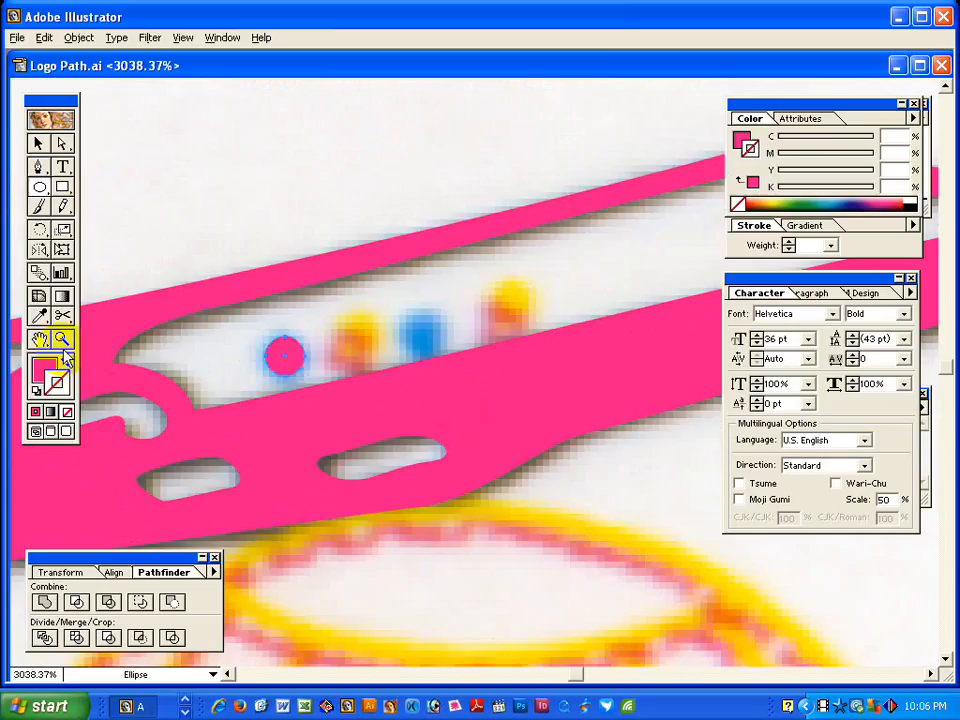
click(64, 364)
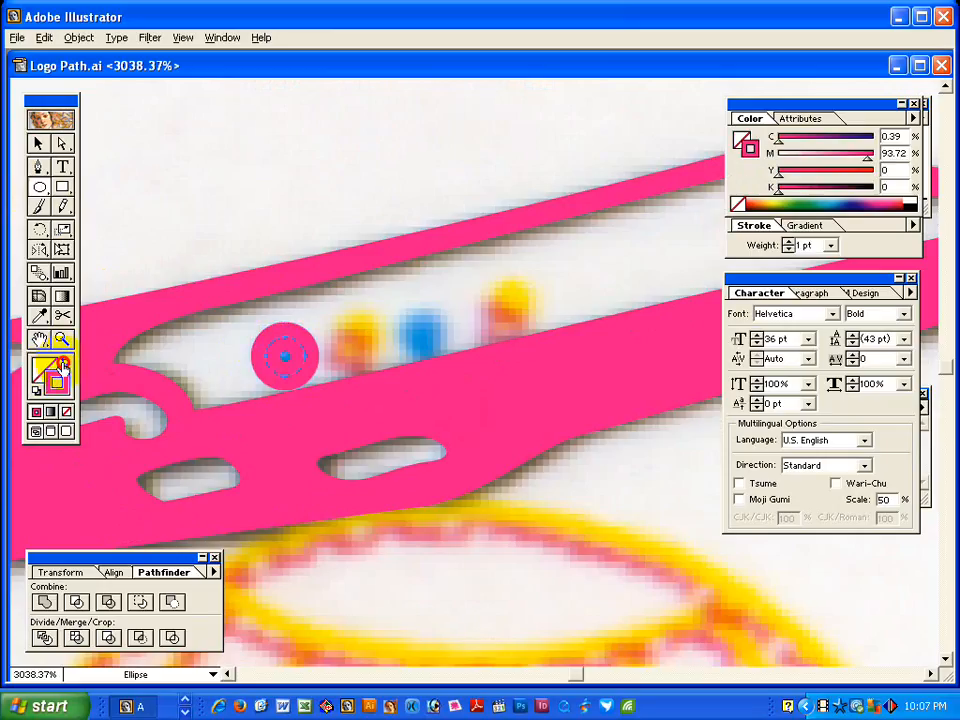
click(64, 364)
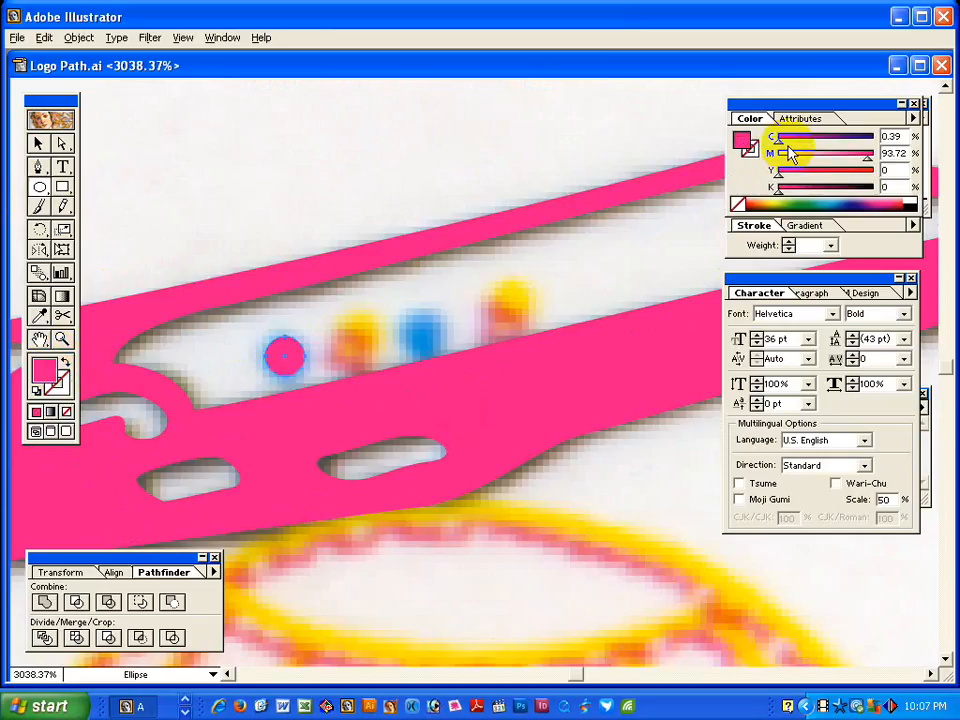
drag(778, 136, 724, 161)
click(148, 372)
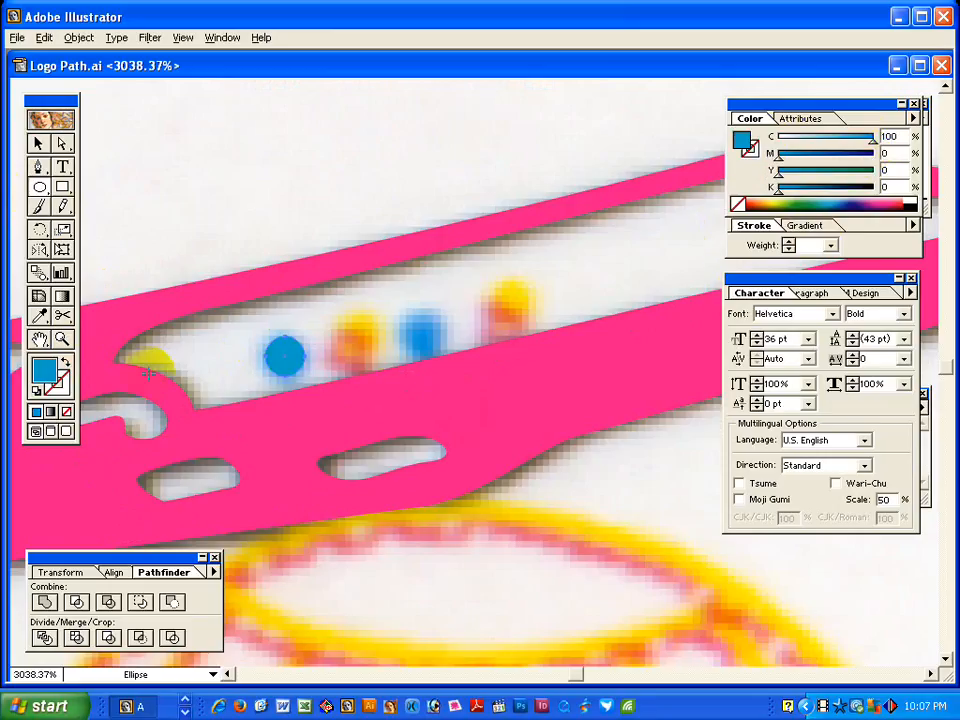
Copy the blue circle onto the other three window dots and fill the second and fourth with M 100, Y 100.
click(38, 143)
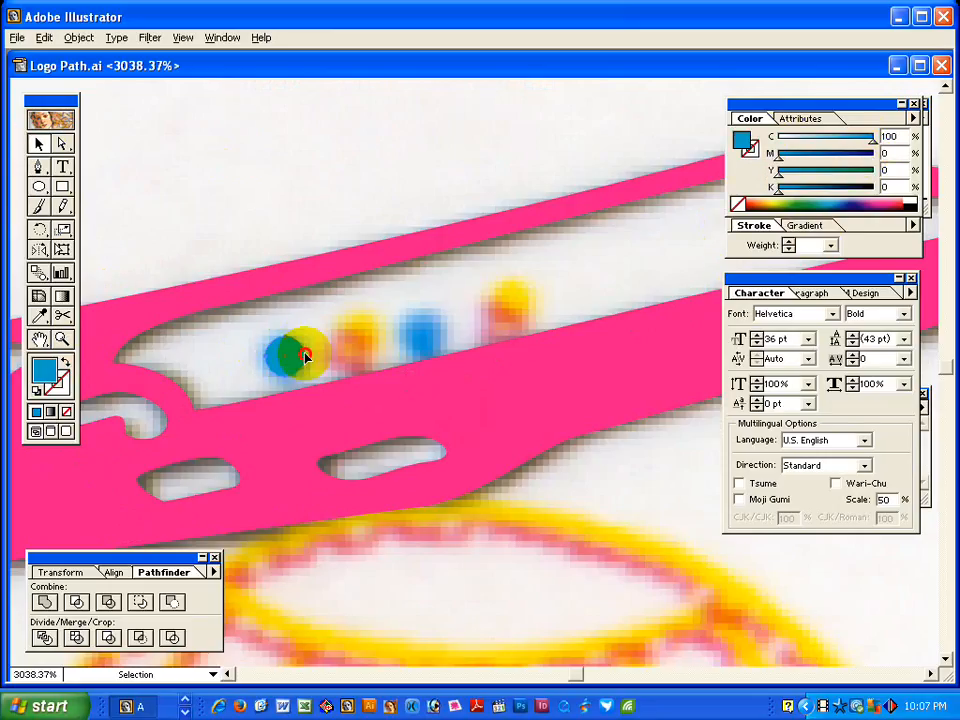
drag(305, 357, 430, 345)
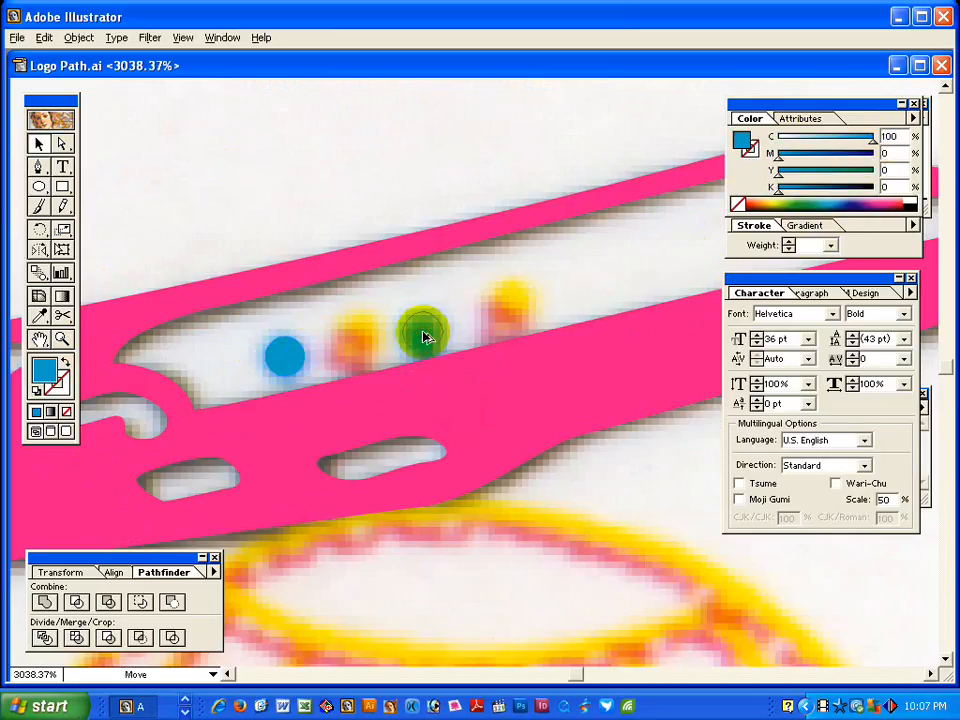
drag(358, 260, 502, 317)
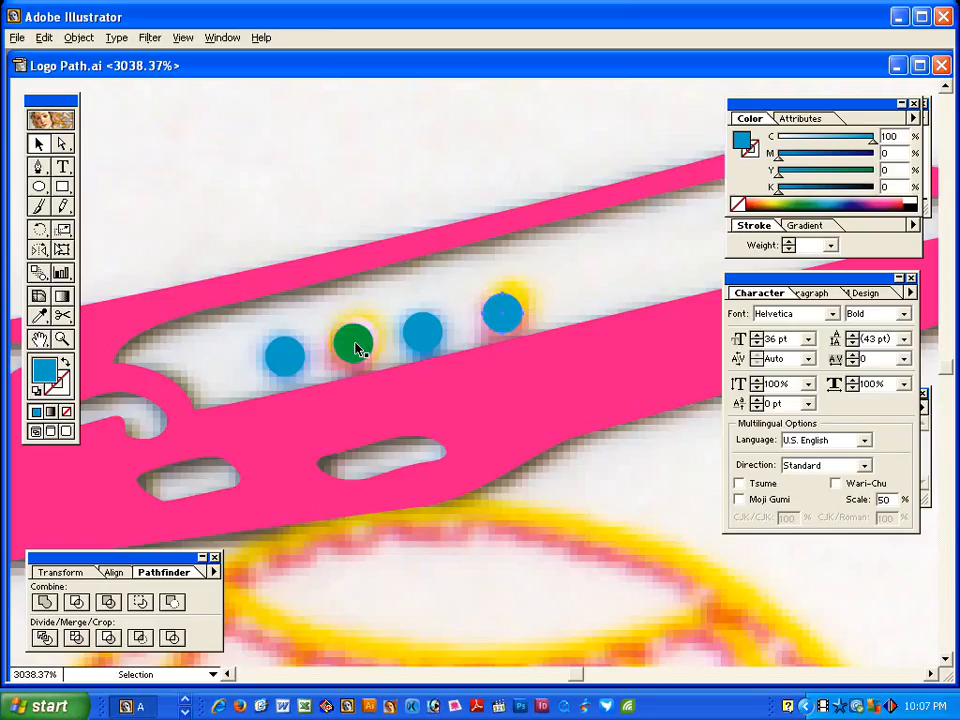
drag(786, 180, 621, 158)
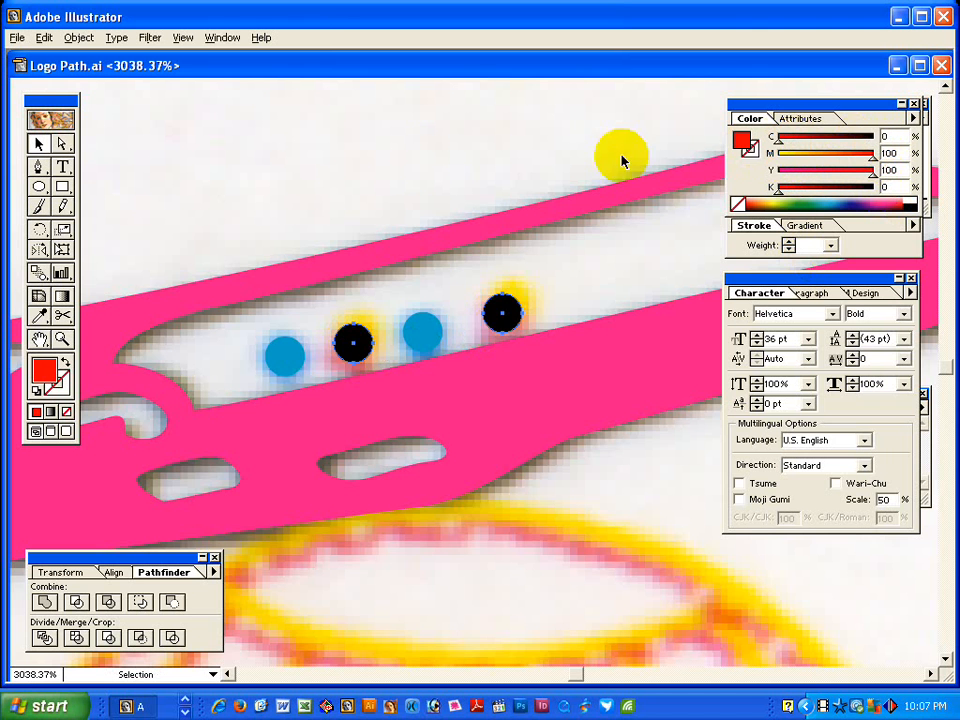
Select the airplane with its window dots and move it off the scan onto the empty area.
key(z)
alt+click(508, 366)
alt+click(508, 366)
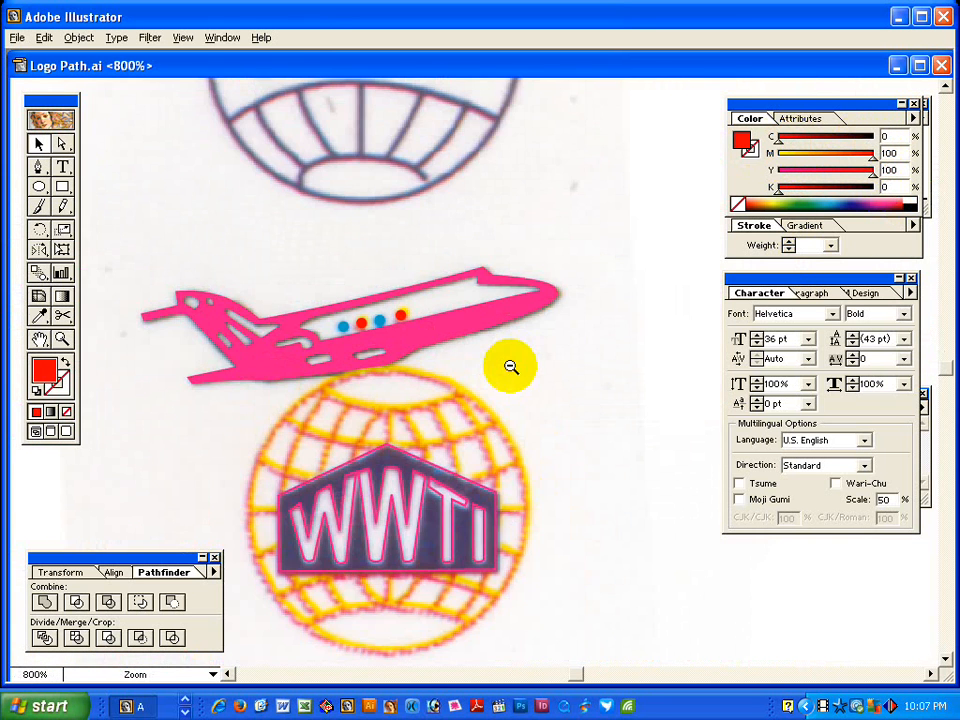
ctrl+alt+click(516, 363)
drag(318, 420, 238, 442)
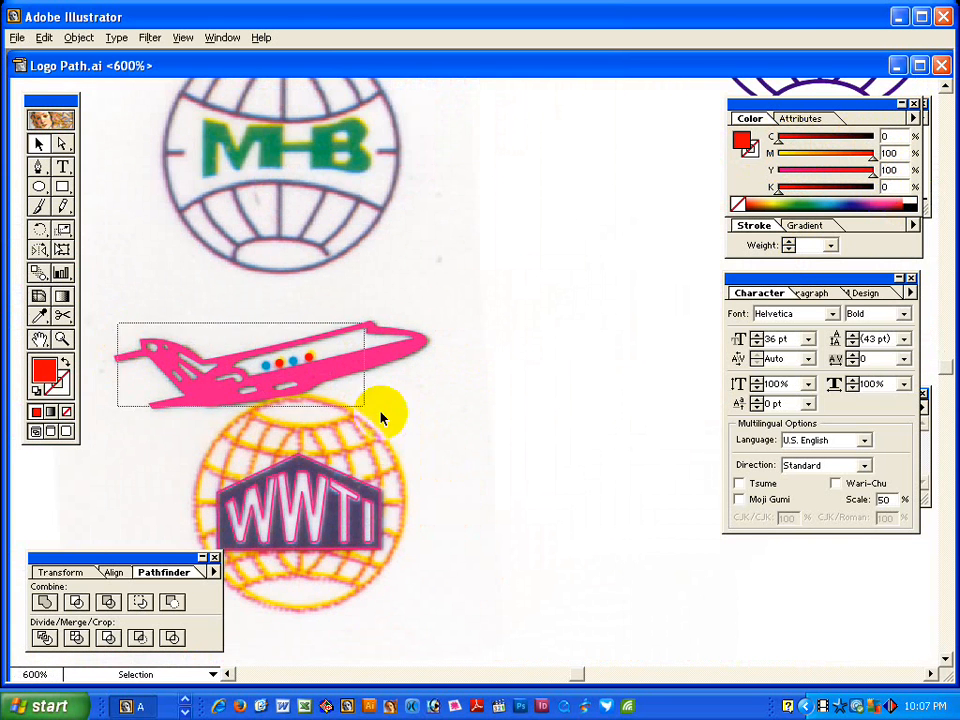
drag(298, 373, 600, 255)
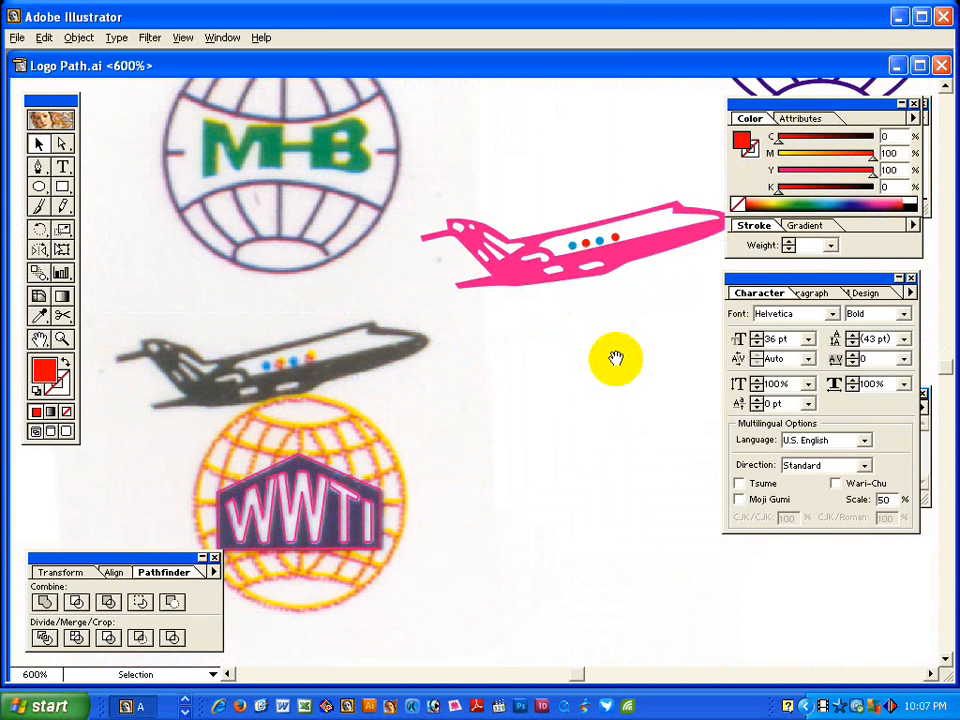
Change the airplane body's fill colour to black, K 100, and deselect it.
drag(615, 358, 536, 274)
click(536, 274)
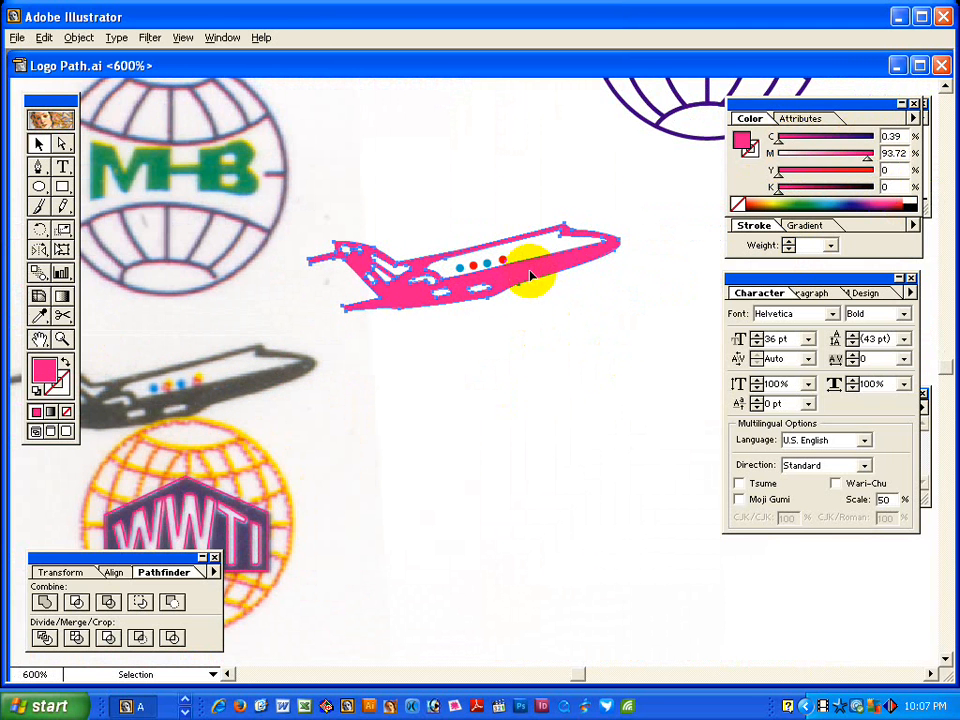
click(906, 205)
drag(387, 200, 619, 367)
click(606, 375)
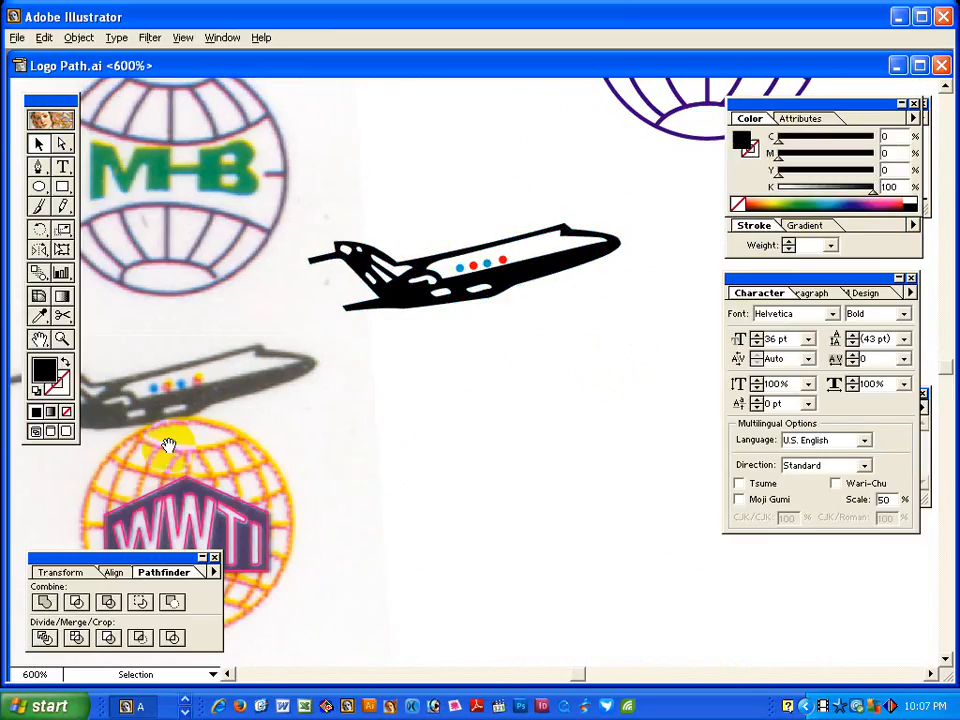
Move the black airplane with its window dots back onto the scanned airplane above the WWTI globe.
key(space)
drag(453, 268, 322, 251)
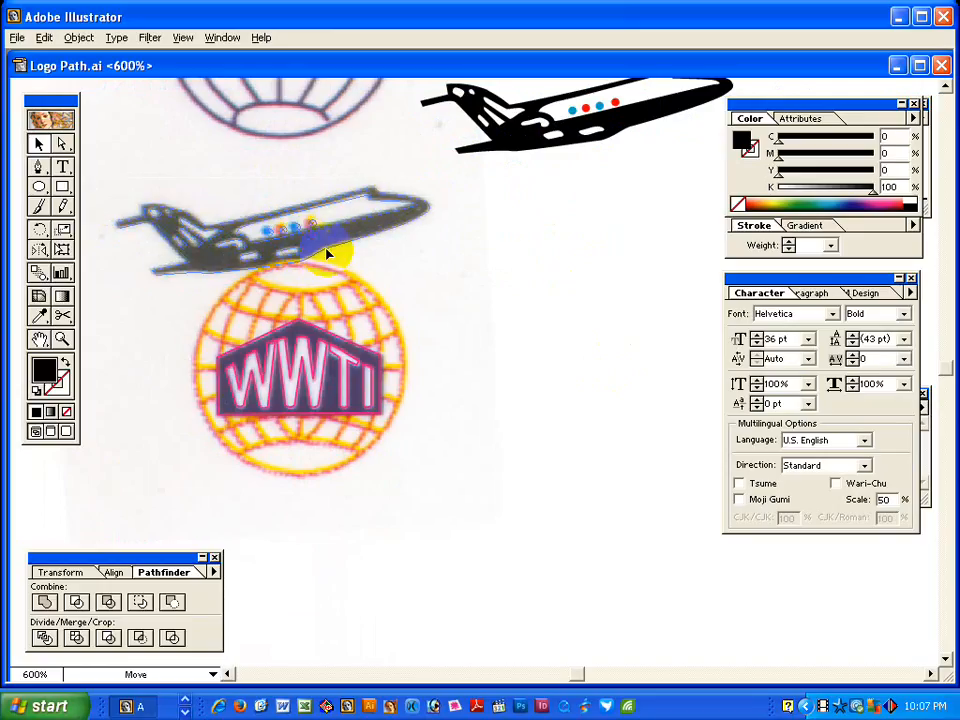
click(511, 361)
Draw an ellipse over the WWTI globe with the Ellipse tool.
key(space)
drag(416, 360, 506, 356)
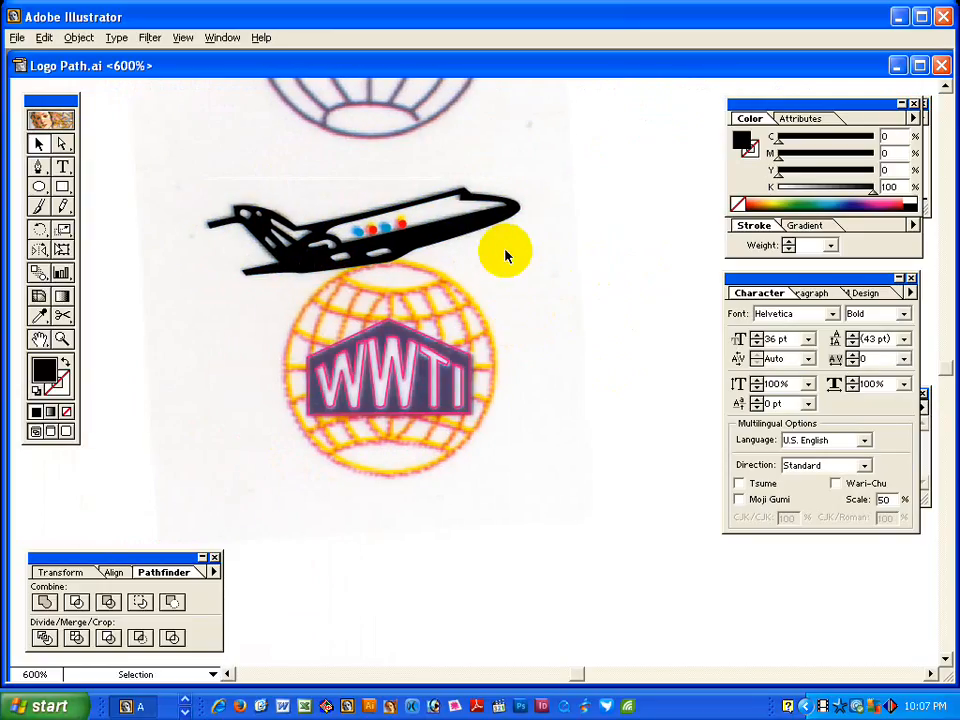
key(ctrl+space)
drag(291, 223, 582, 466)
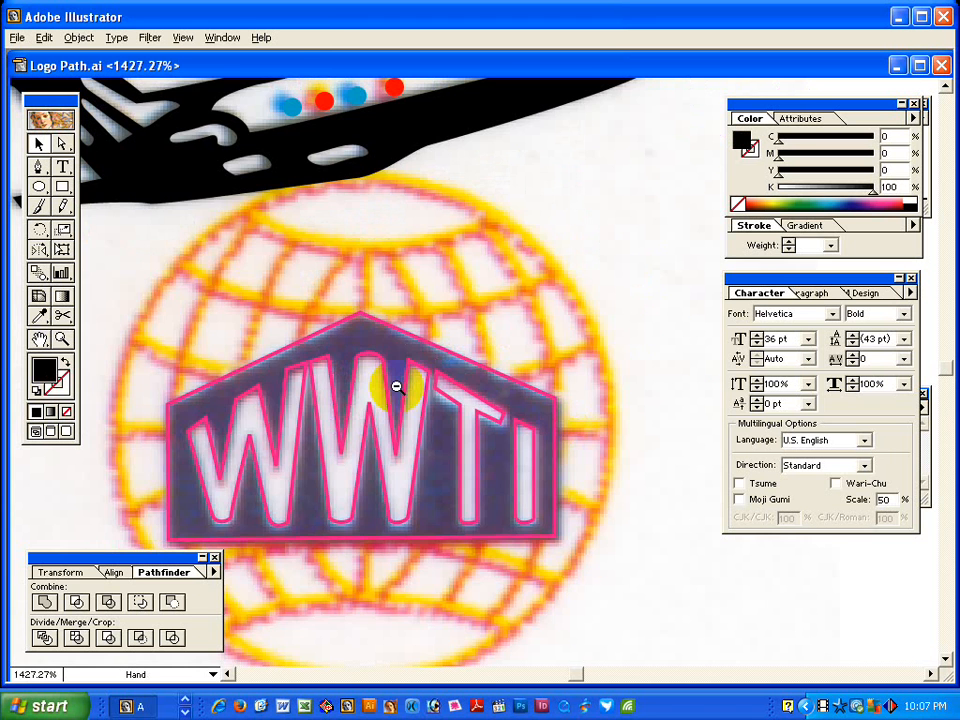
ctrl+alt+click(382, 367)
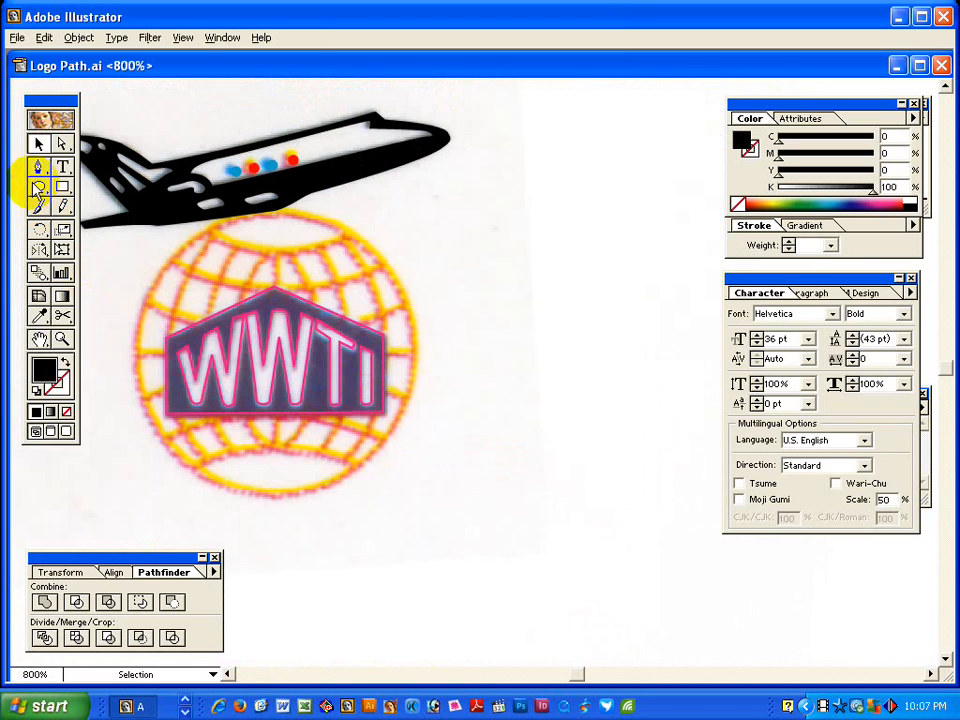
key(l)
drag(197, 250, 358, 494)
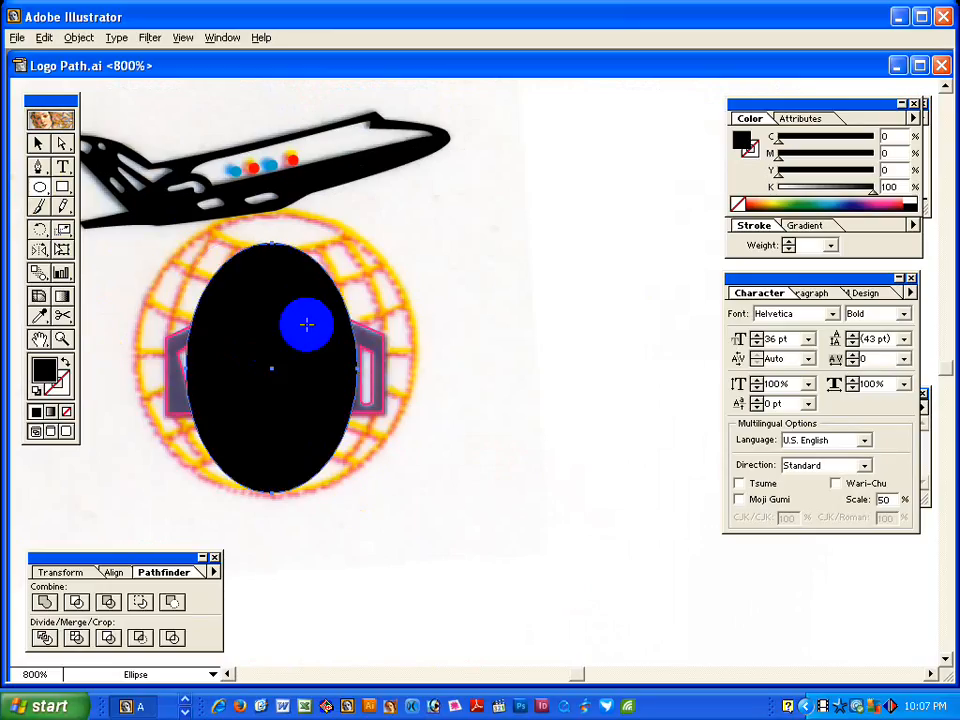
Swap the ellipse's black fill to the stroke and stretch it with Free Transform to match the globe's outer circle.
click(62, 250)
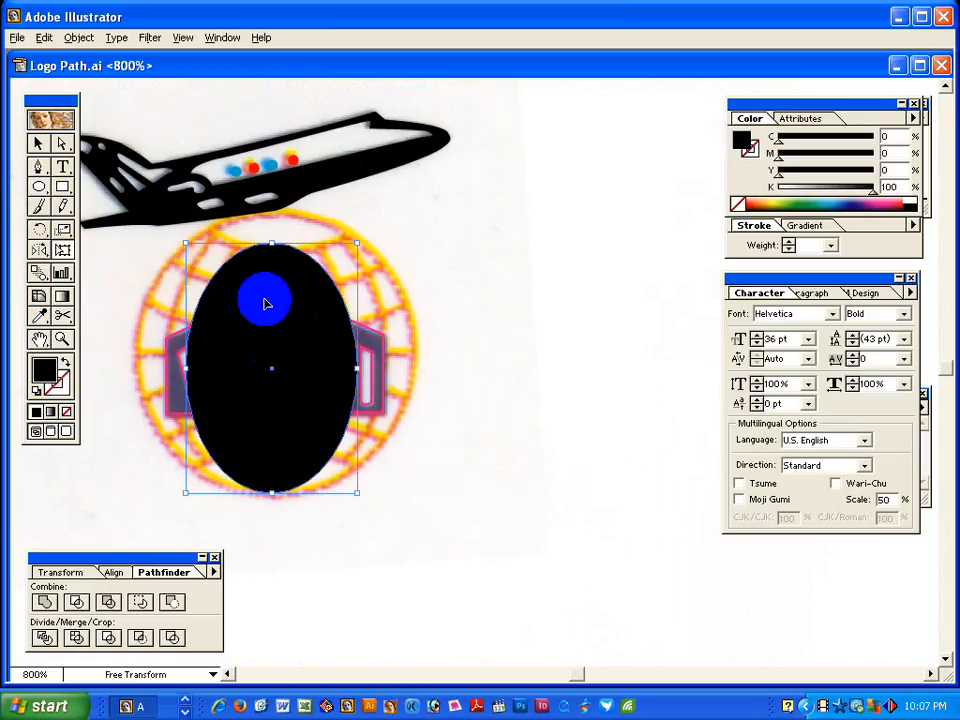
click(65, 364)
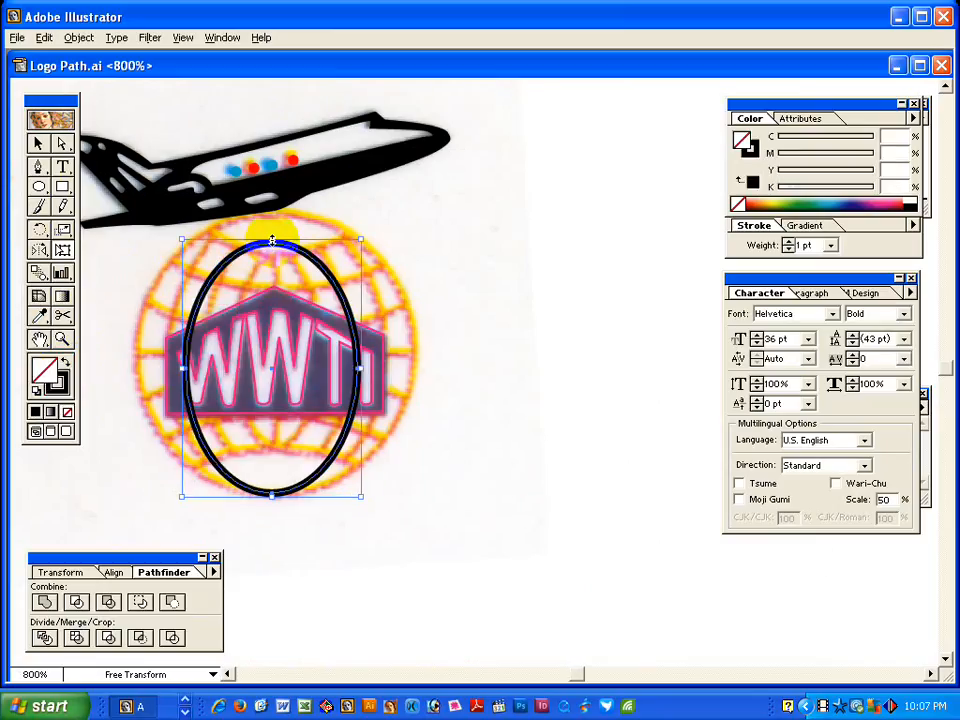
drag(273, 234, 273, 212)
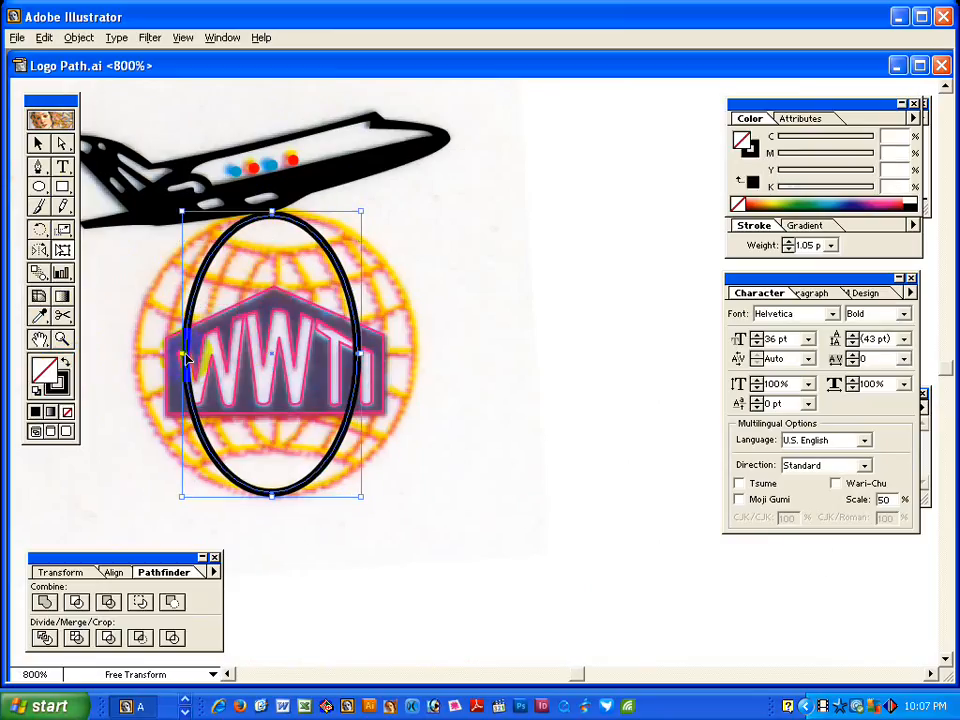
drag(183, 353, 132, 353)
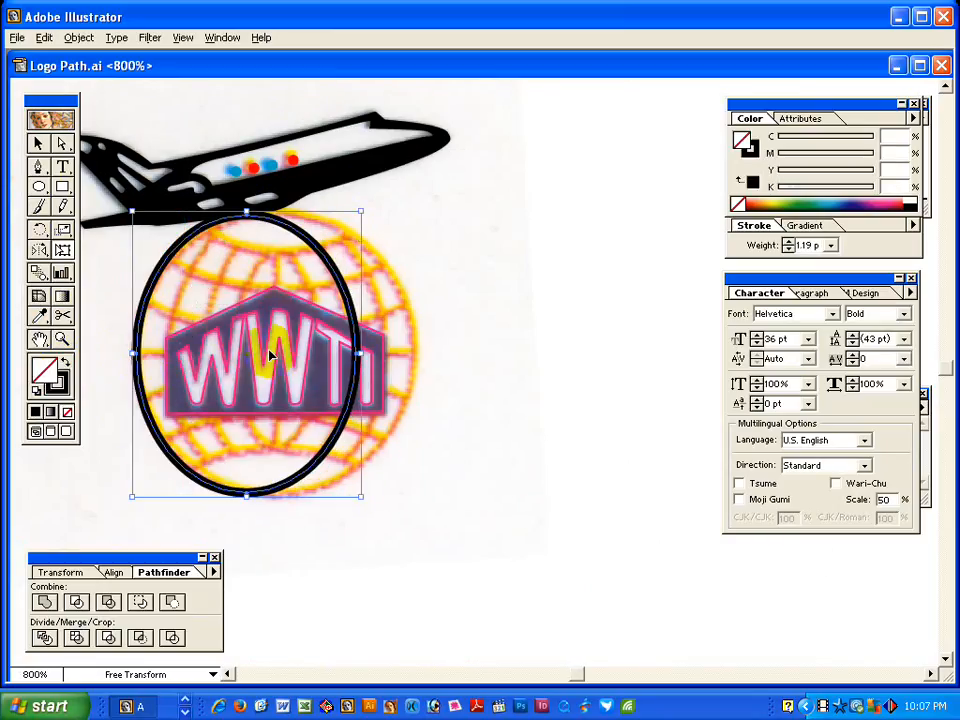
drag(360, 353, 421, 354)
Set the globe circle's stroke weight to 0.5 pt and deselect it.
click(815, 256)
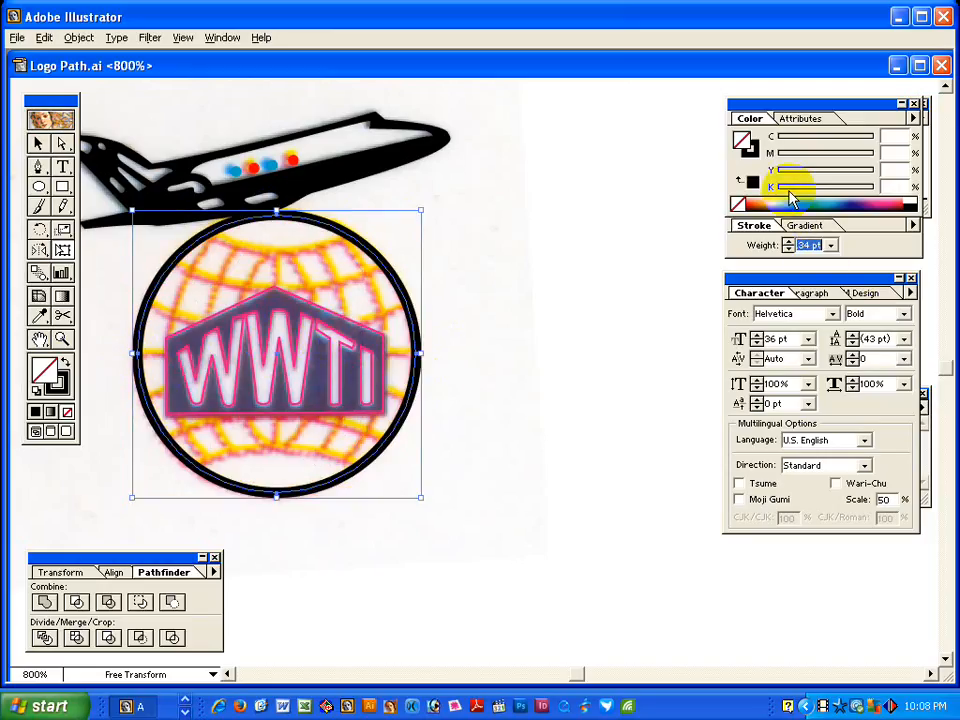
text(1)
key(Return)
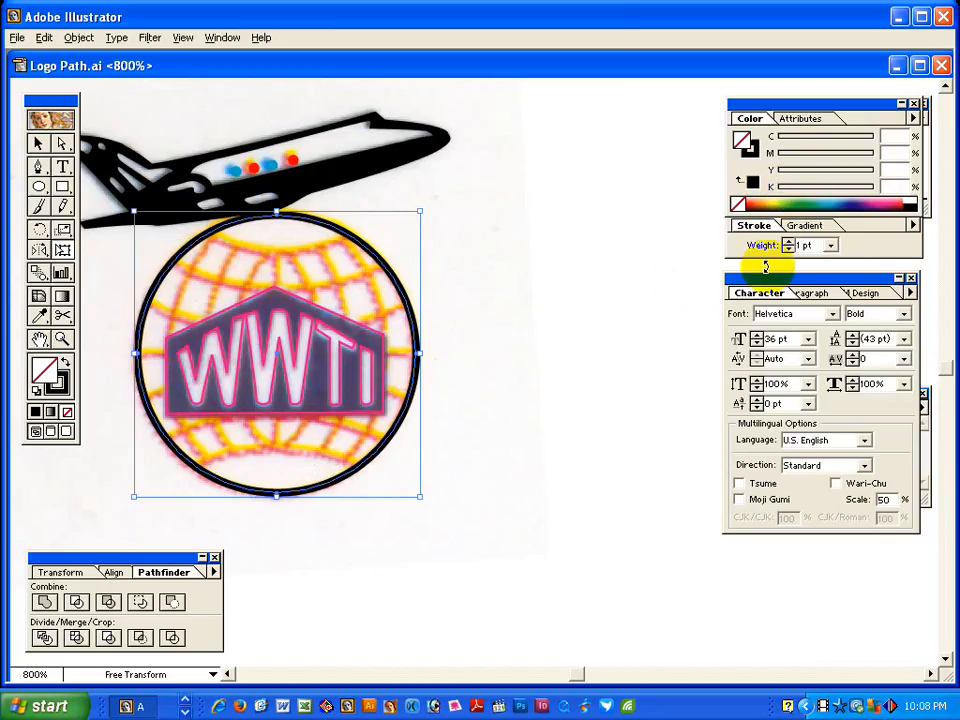
click(812, 246)
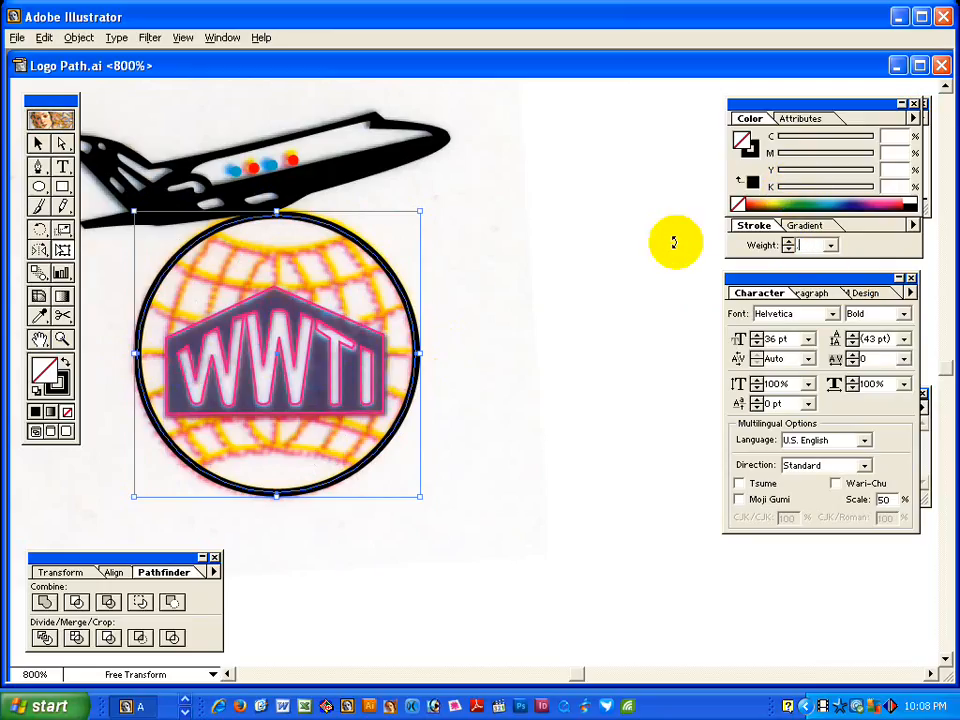
text(.5)
key(Return)
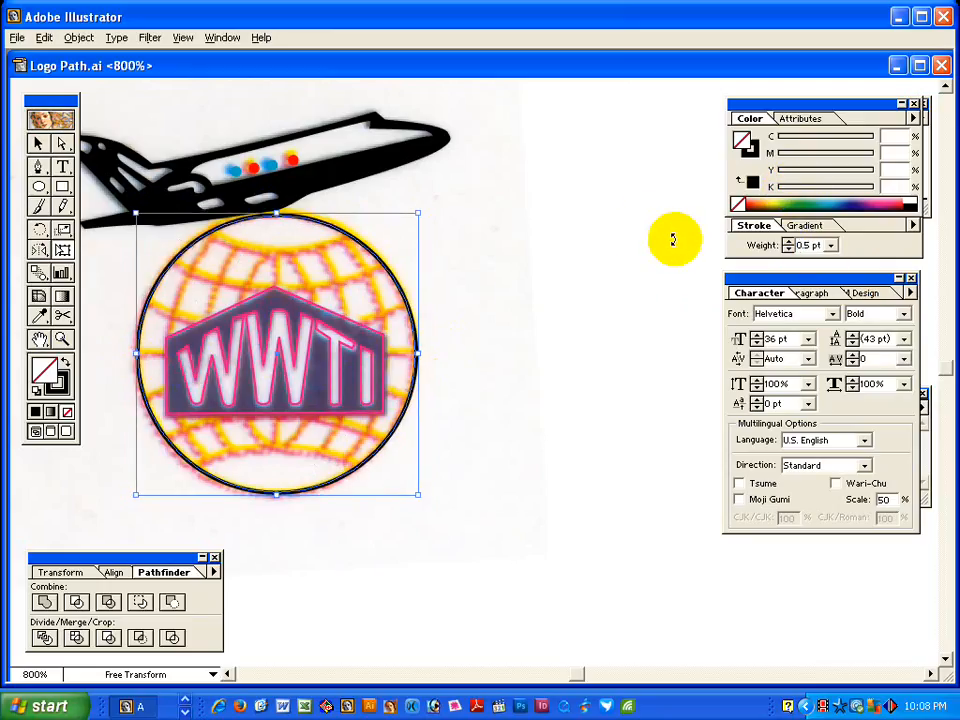
click(37, 145)
click(531, 219)
Select the four outlined WWTI letters together, group them and deselect the group.
drag(474, 319, 519, 320)
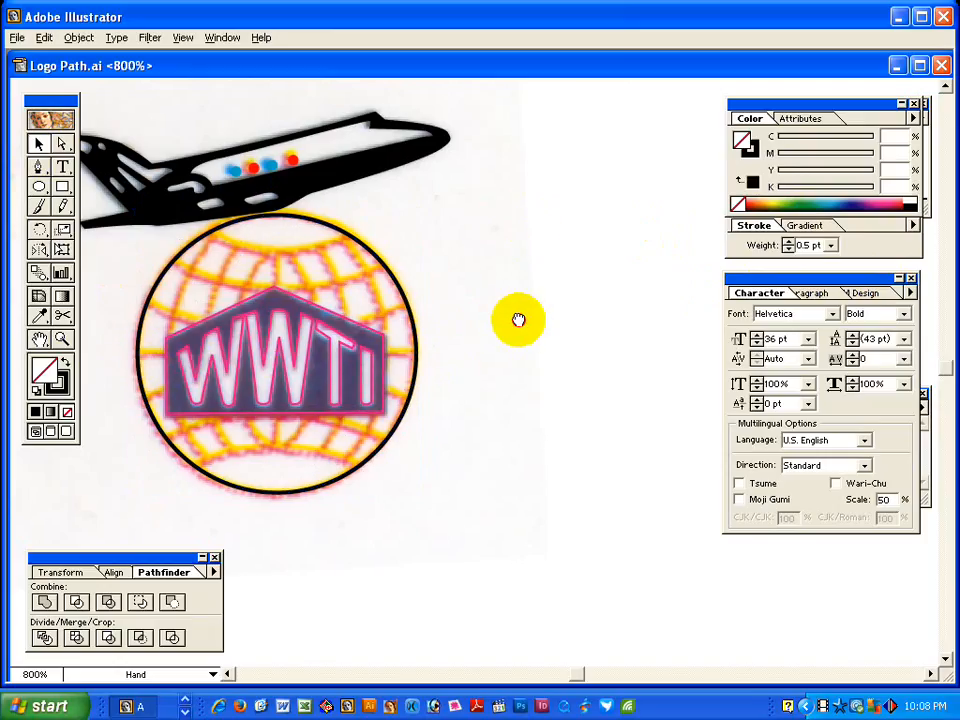
shift+click(281, 332)
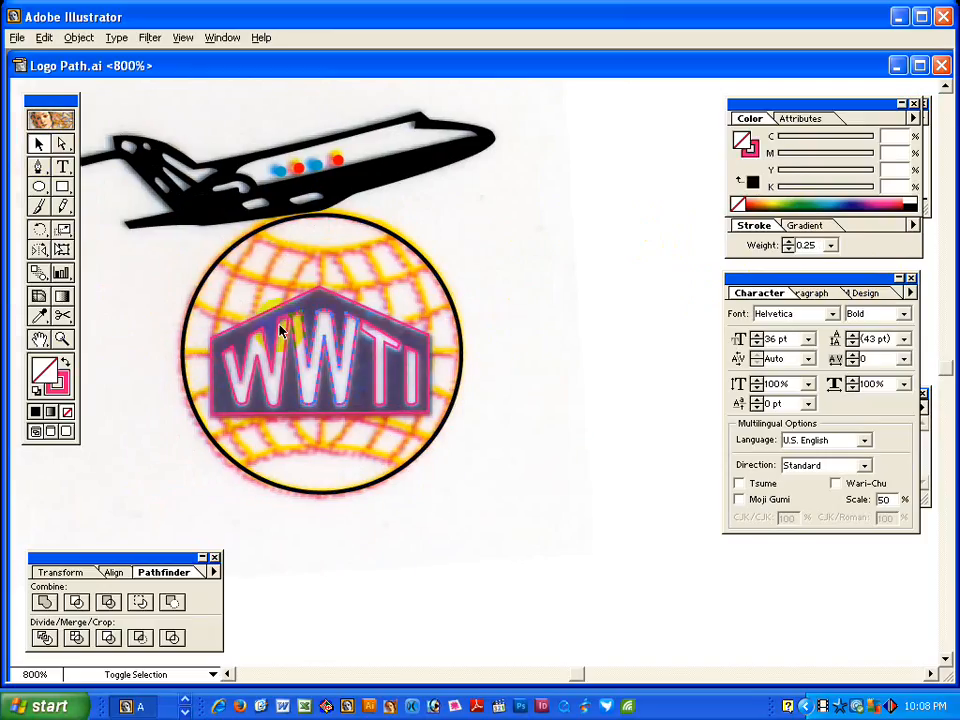
shift+click(277, 324)
shift+click(370, 330)
shift+click(415, 358)
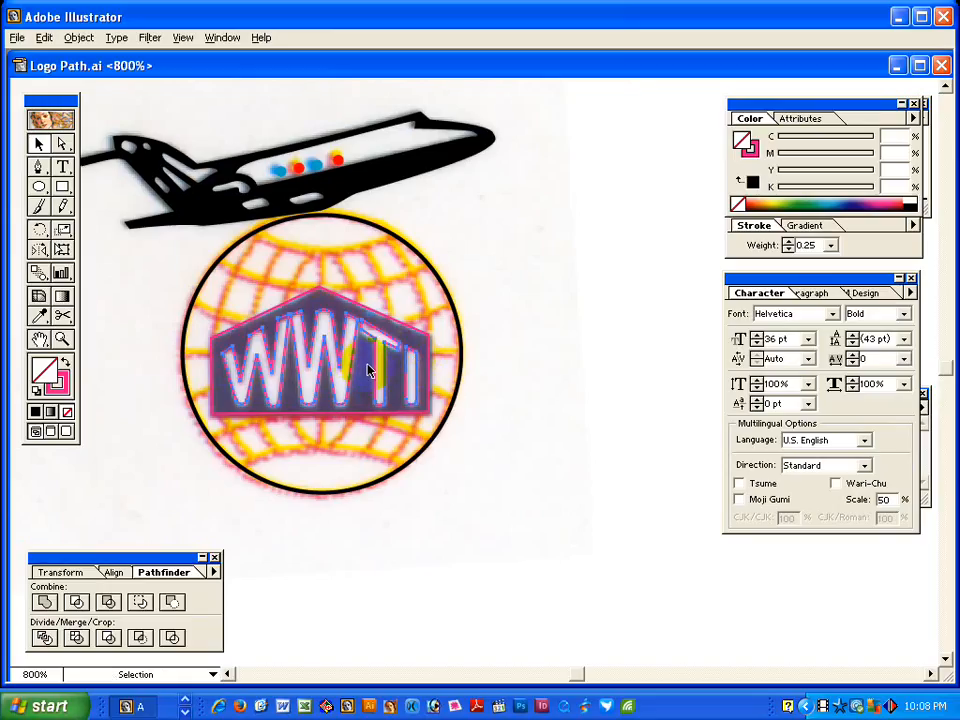
click(549, 378)
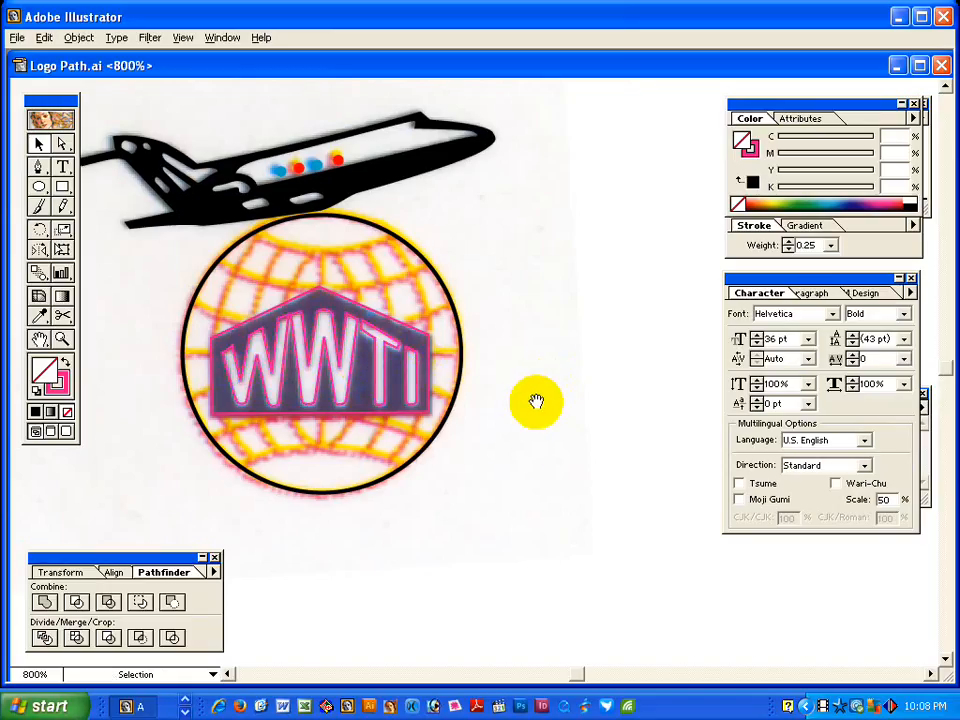
Swap the WWTI letters' pink stroke to the fill and change that fill to white.
drag(542, 442, 587, 441)
key(ctrl+space)
drag(236, 300, 615, 591)
drag(359, 193, 399, 315)
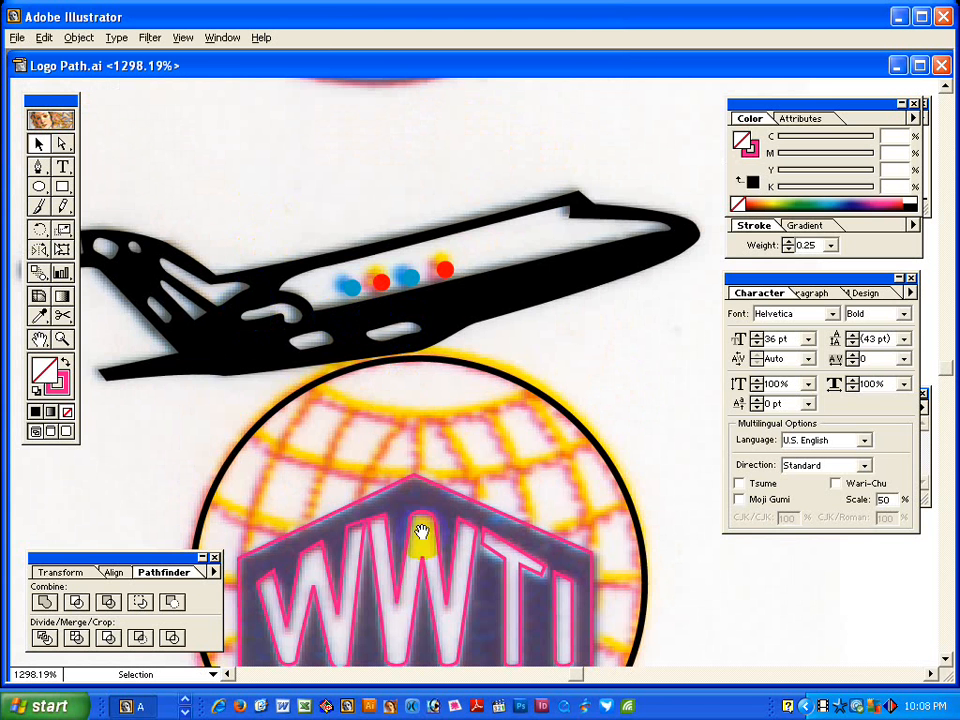
drag(420, 531, 347, 430)
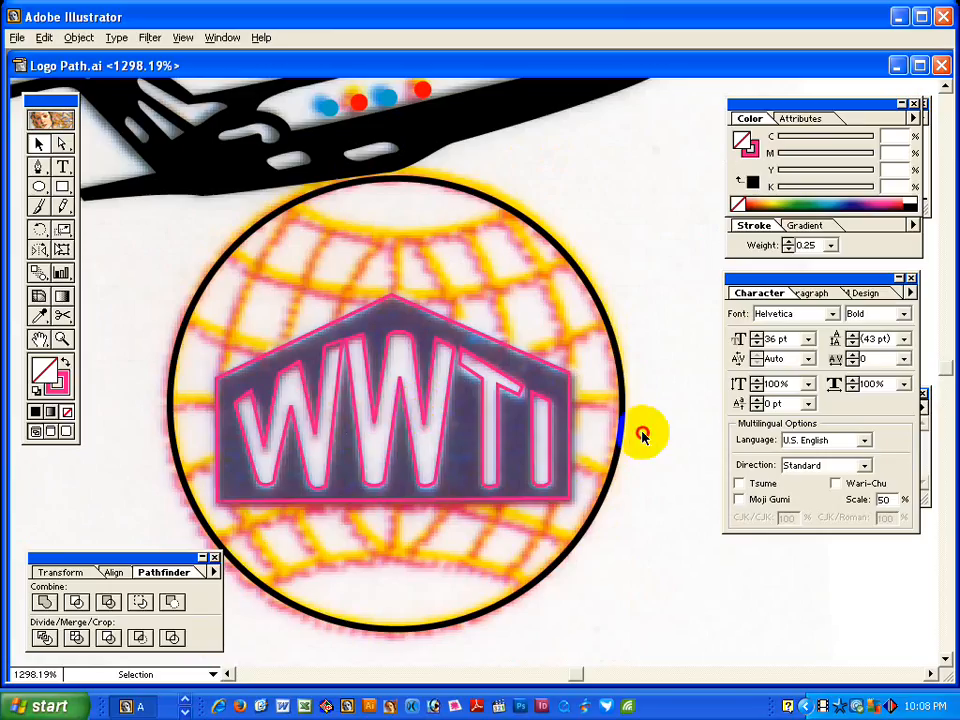
click(63, 364)
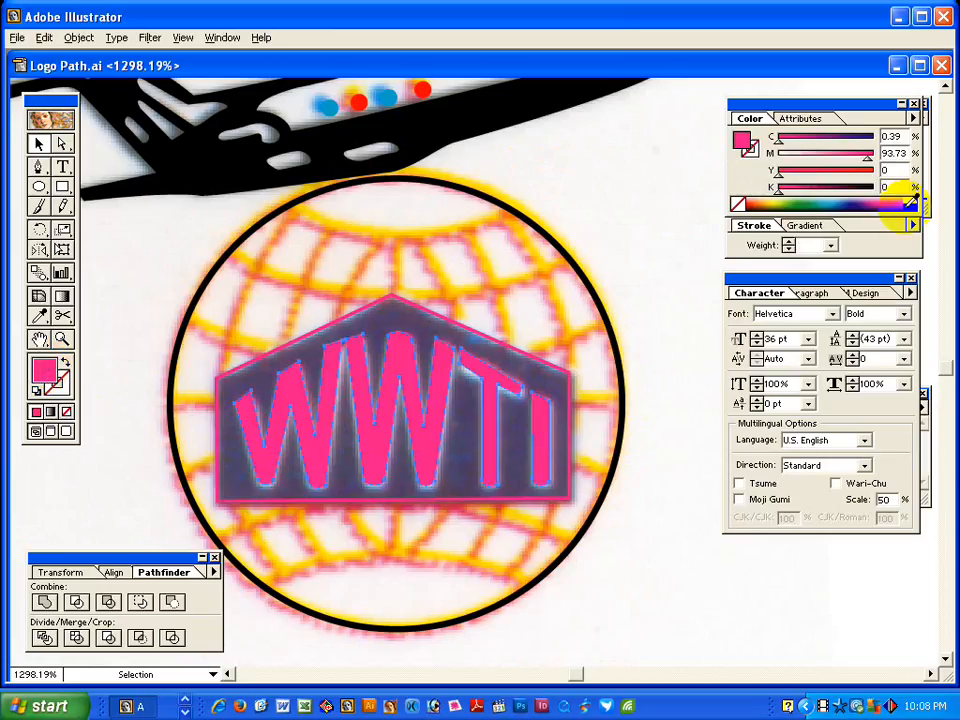
click(913, 198)
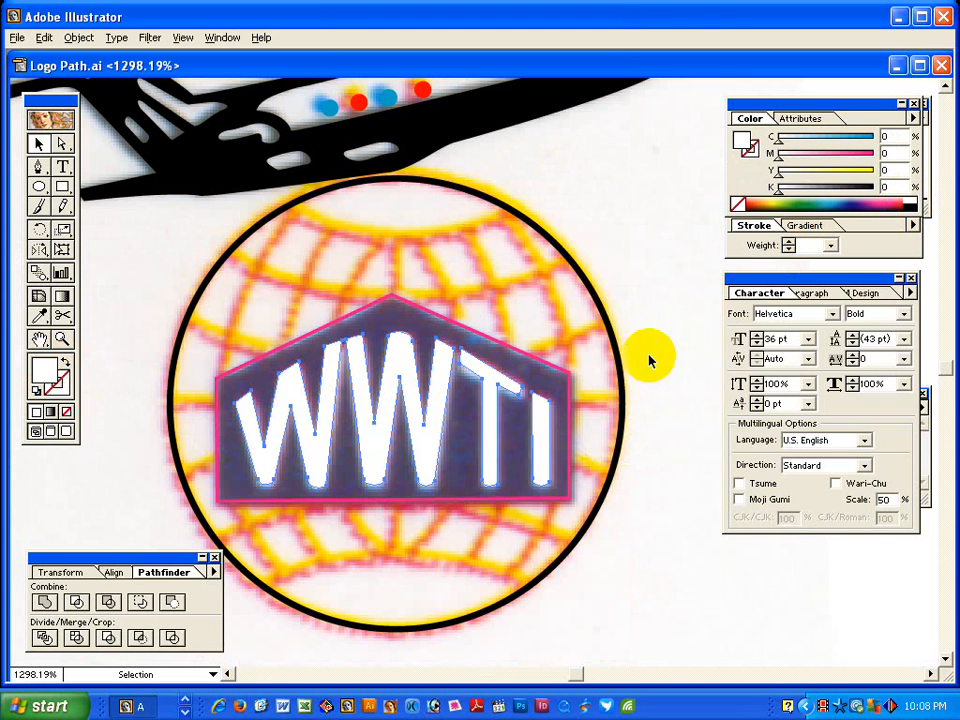
Swap the pink stroke of the house shape behind the letters to its fill, recolour it dark blue and deselect it.
click(551, 375)
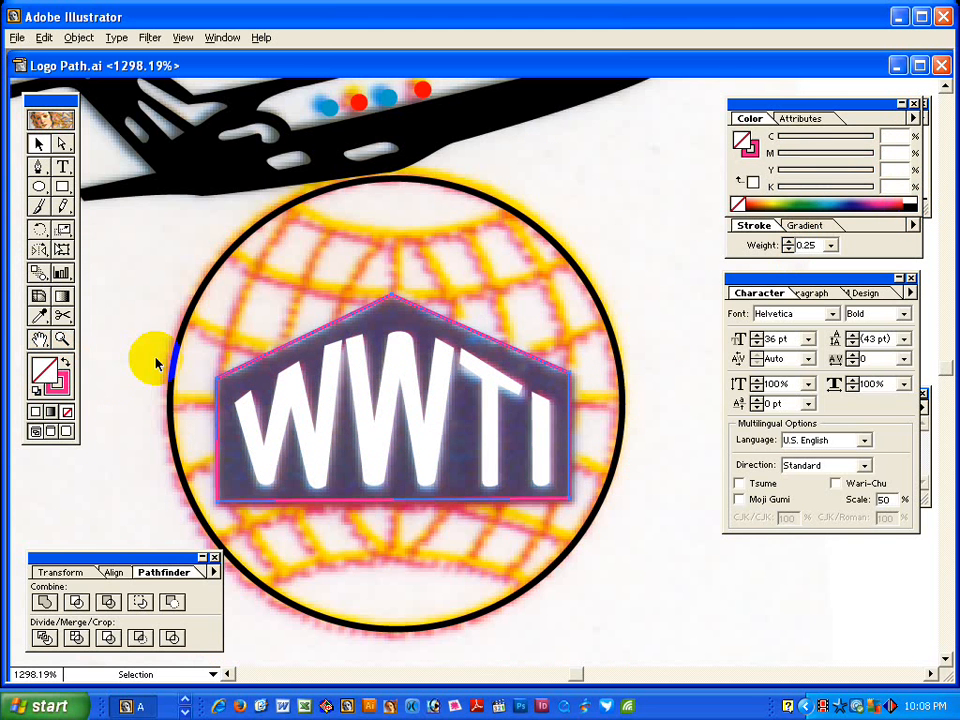
click(63, 364)
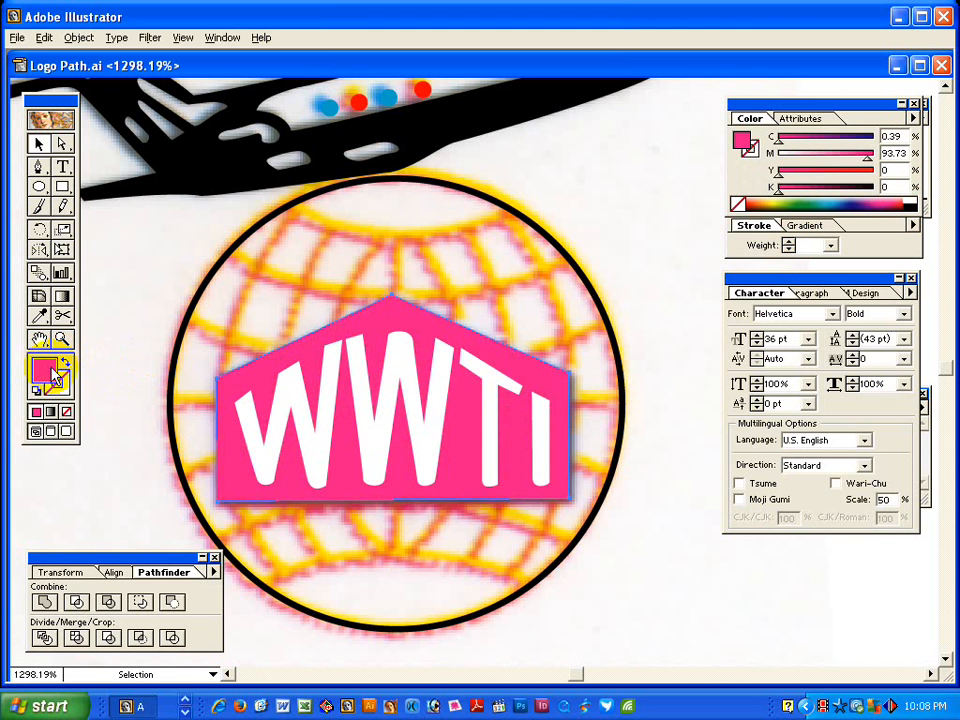
click(856, 205)
click(593, 257)
Hide the white WWTI letters with their blue house shape, and hide the black airplane, exposing the scan underneath.
ctrl+alt+click(491, 459)
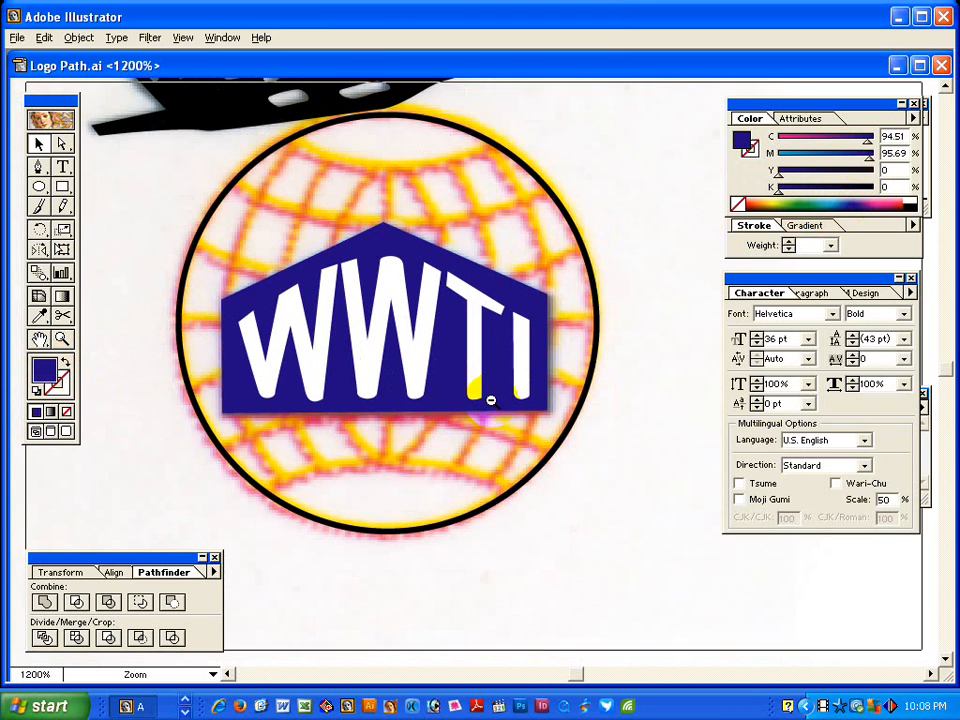
ctrl+alt+click(491, 401)
drag(448, 262, 394, 375)
click(392, 366)
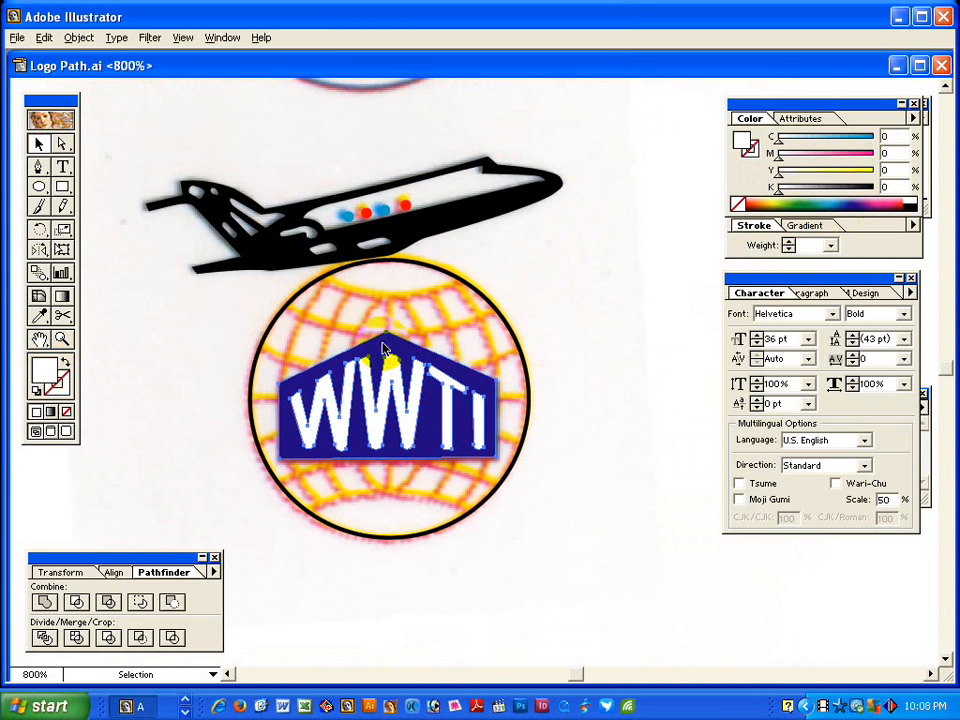
shift+click(389, 356)
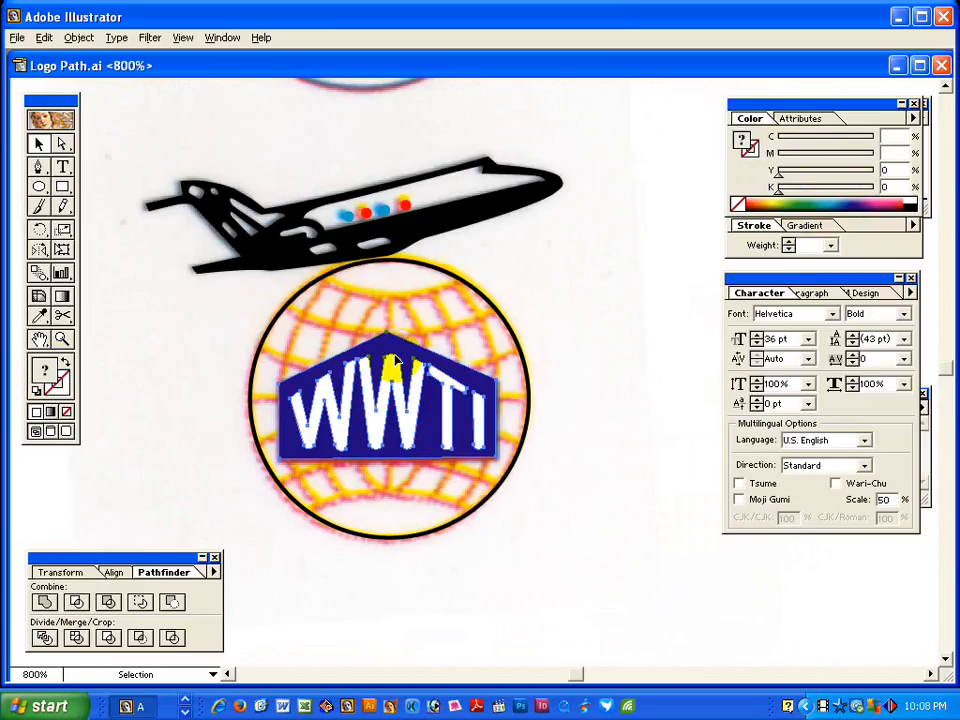
key(ctrl+3)
click(593, 292)
key(space)
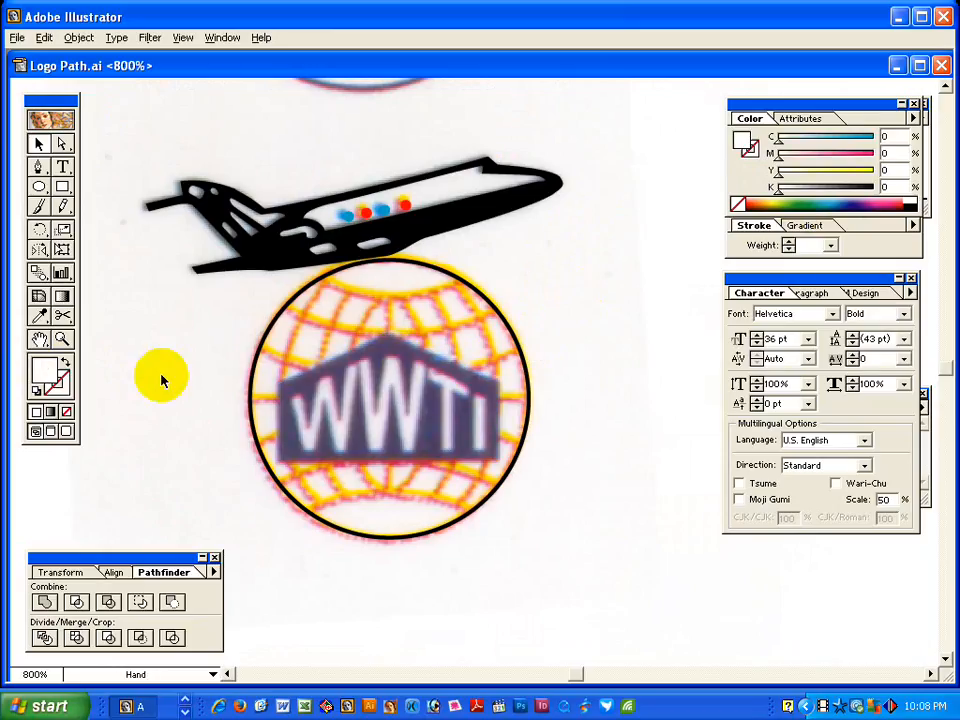
click(293, 232)
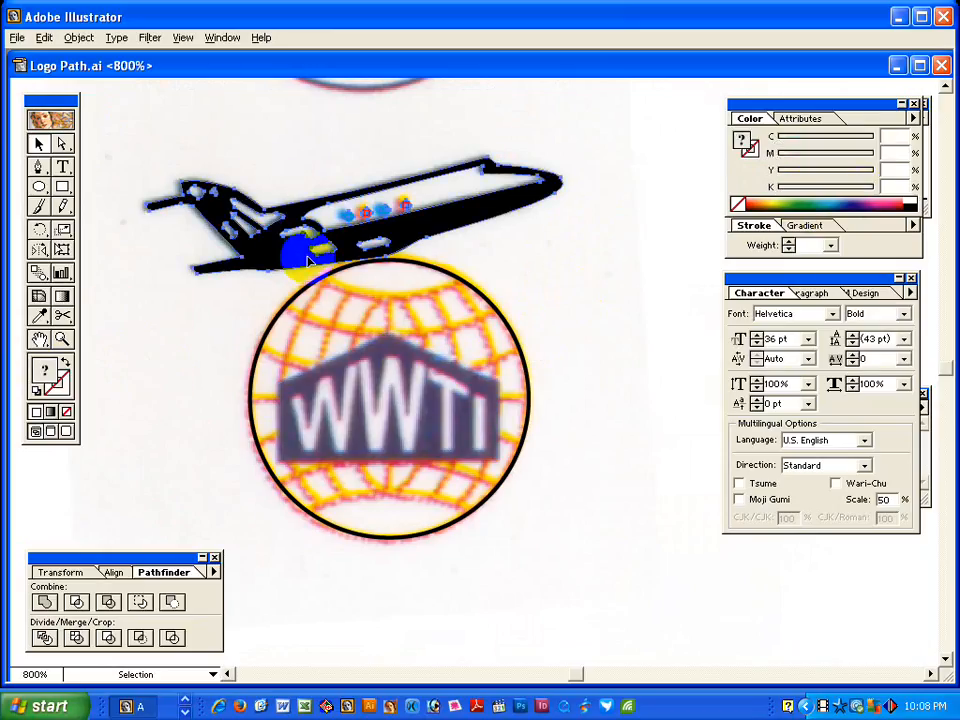
key(ctrl+3)
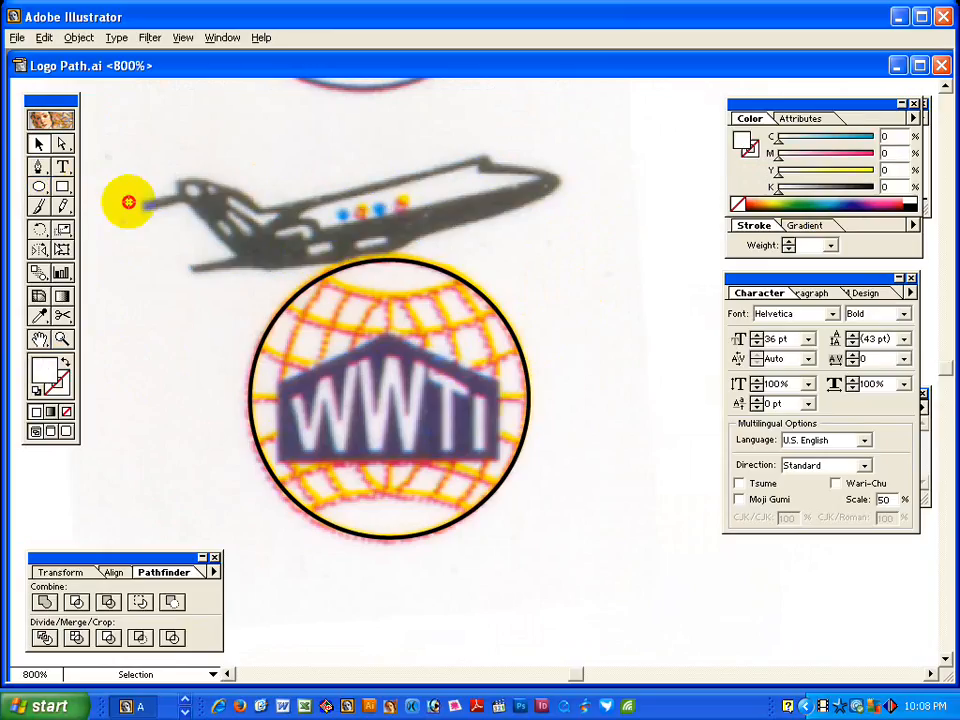
Draw a wide ellipse across the top of the globe with no fill and a black stroke.
key(l)
mouse_move(285, 194)
mouse_down()
mouse_move(461, 304)
mouse_move(496, 298)
mouse_up()
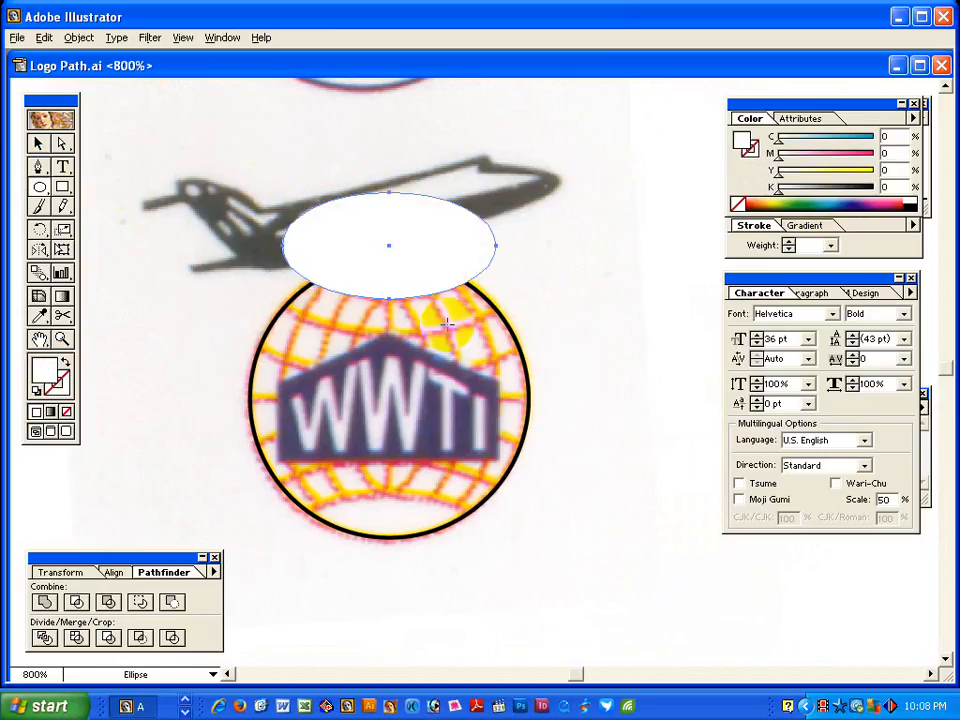
click(64, 366)
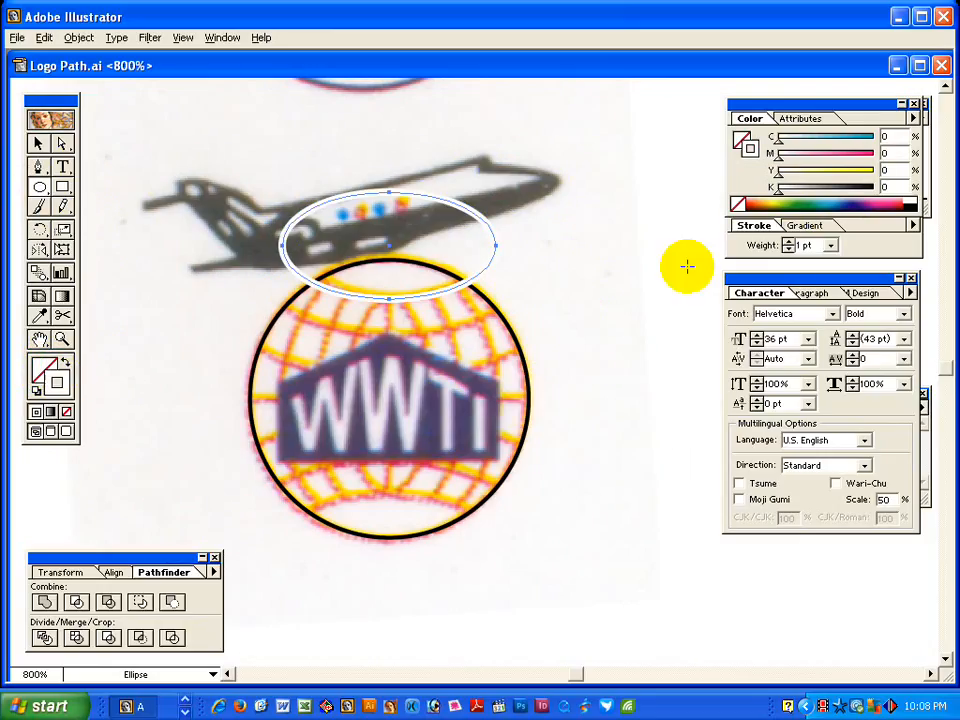
click(912, 205)
Narrow the ellipse with Free Transform so its lower edge follows the globe's uppermost latitude line, and deselect it.
click(62, 249)
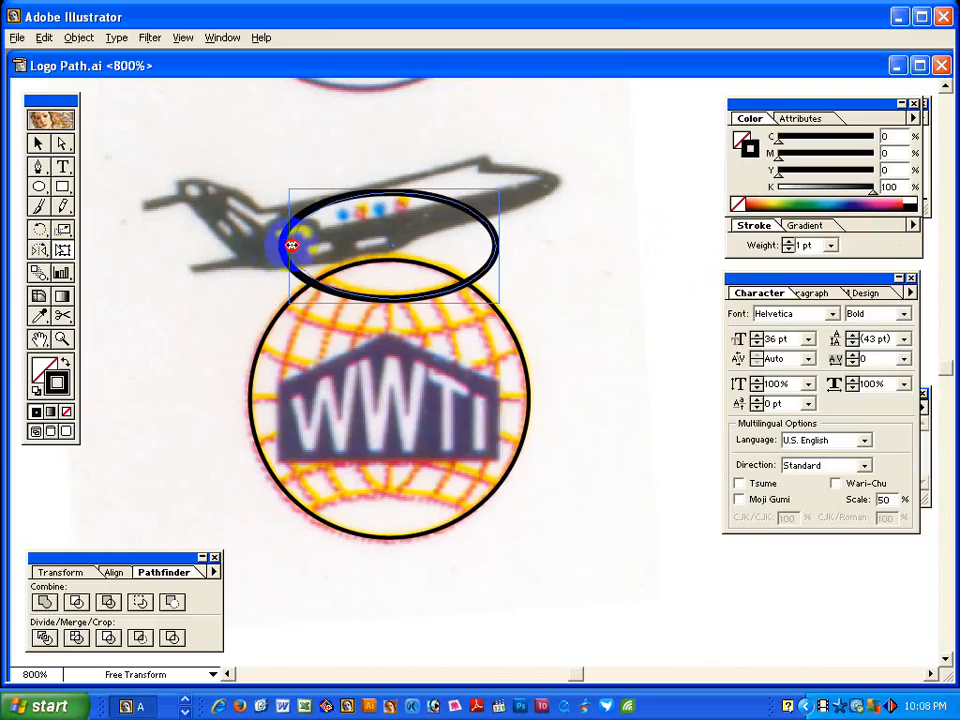
mouse_move(292, 245)
mouse_down()
mouse_move(490, 264)
mouse_move(493, 245)
mouse_up()
click(40, 143)
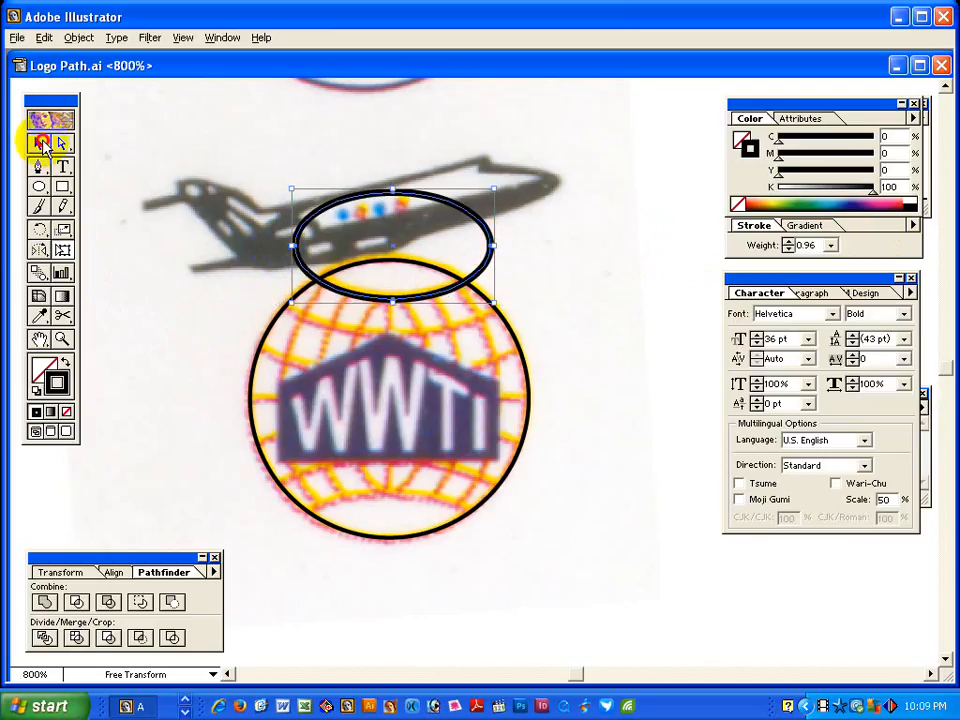
click(159, 145)
Draw a larger ellipse around the first one and narrow it with Free Transform to follow the globe's second latitude line.
click(43, 185)
drag(208, 128, 558, 337)
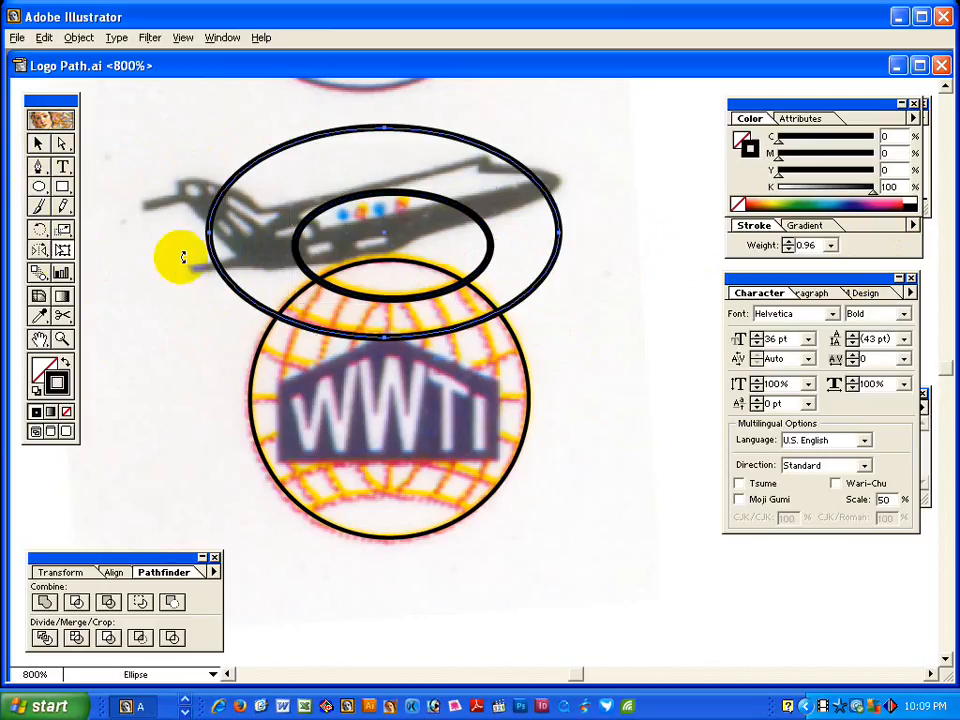
key(e)
drag(207, 233, 230, 232)
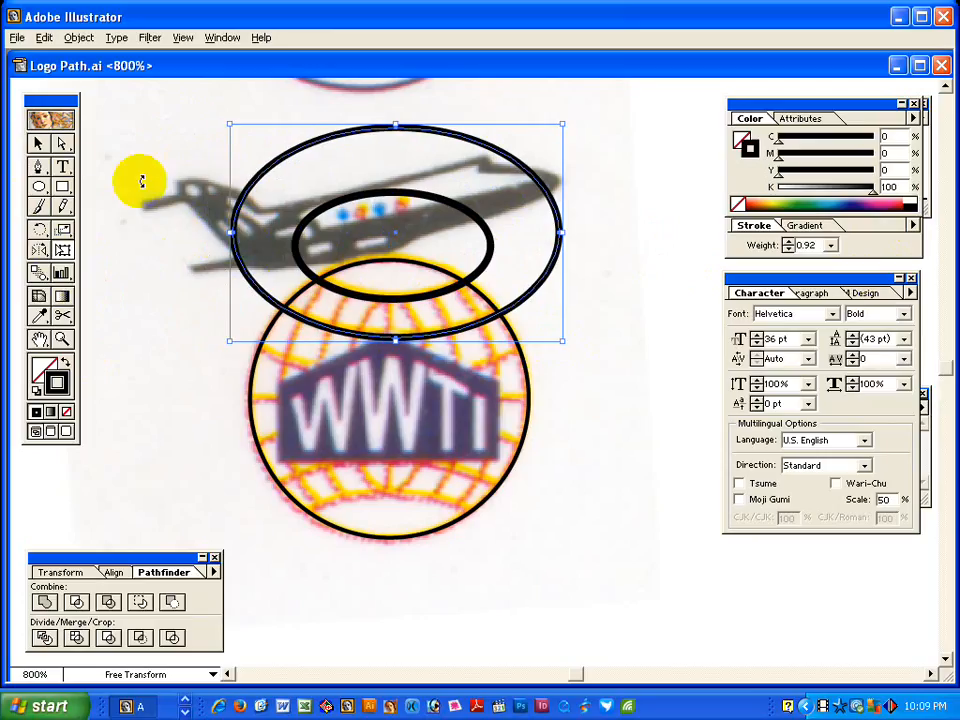
Duplicate the large ellipse slightly lower and widen the copy with Free Transform to follow the globe's third latitude line.
click(38, 143)
click(267, 205)
drag(270, 175, 272, 215)
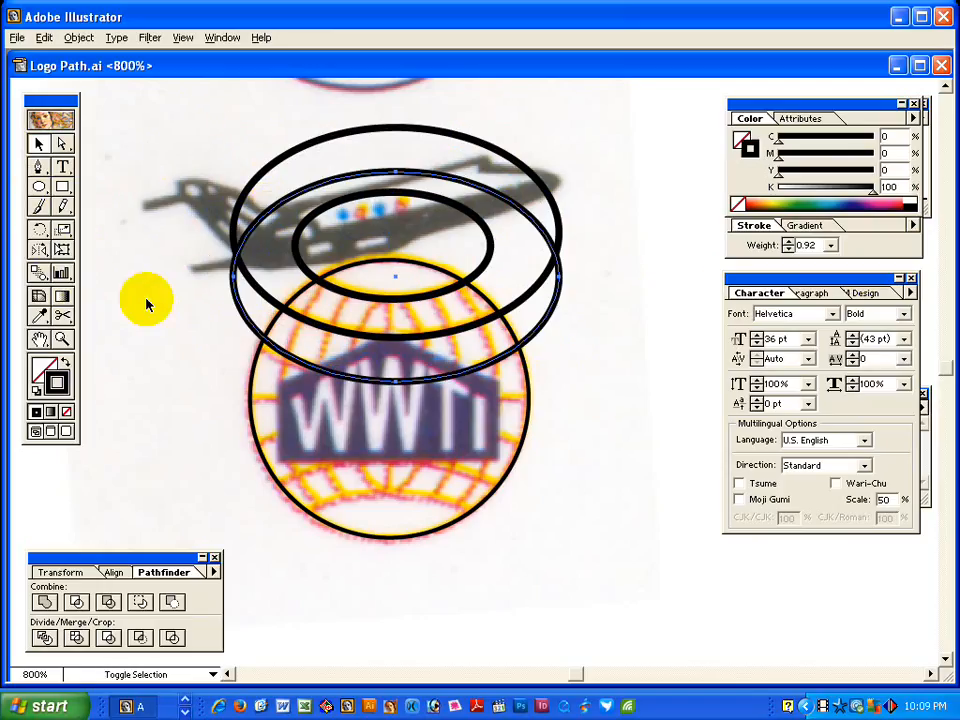
click(62, 250)
drag(229, 278, 210, 276)
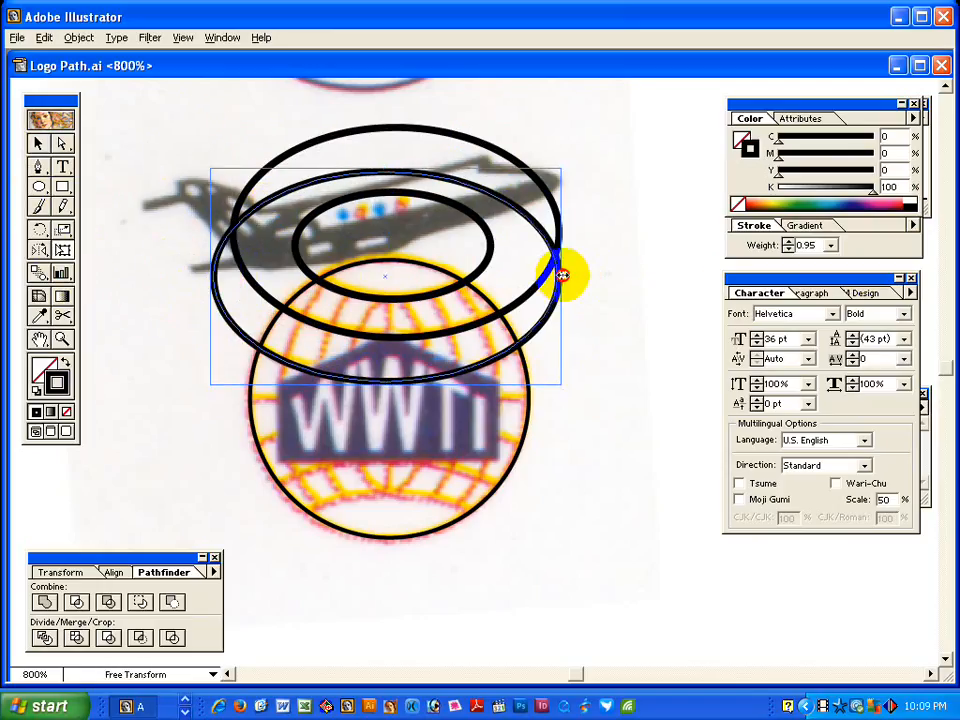
click(38, 143)
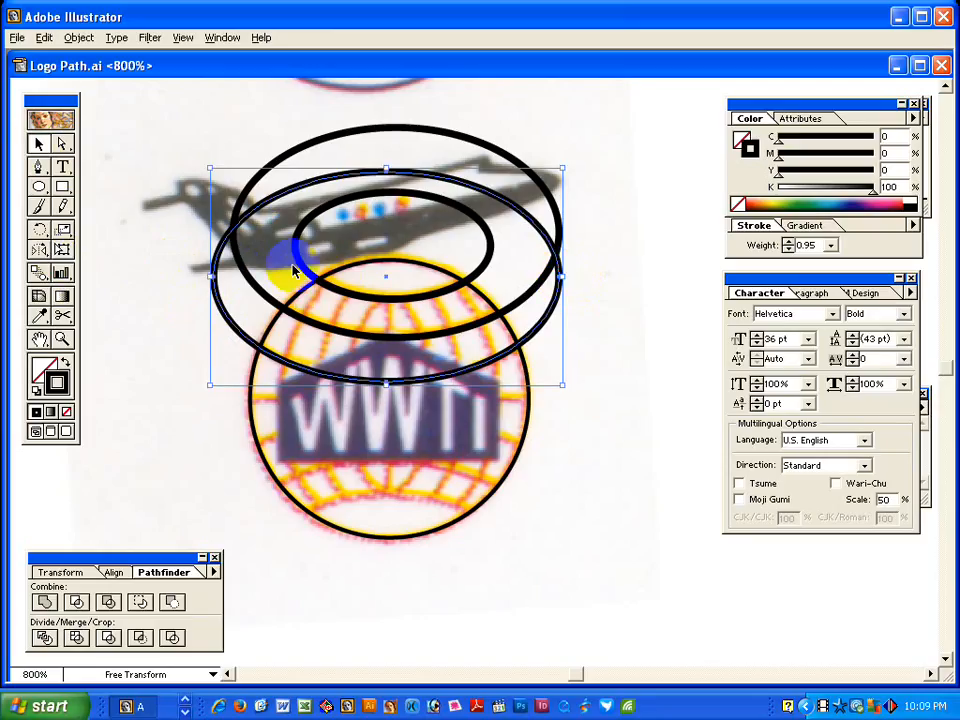
click(600, 357)
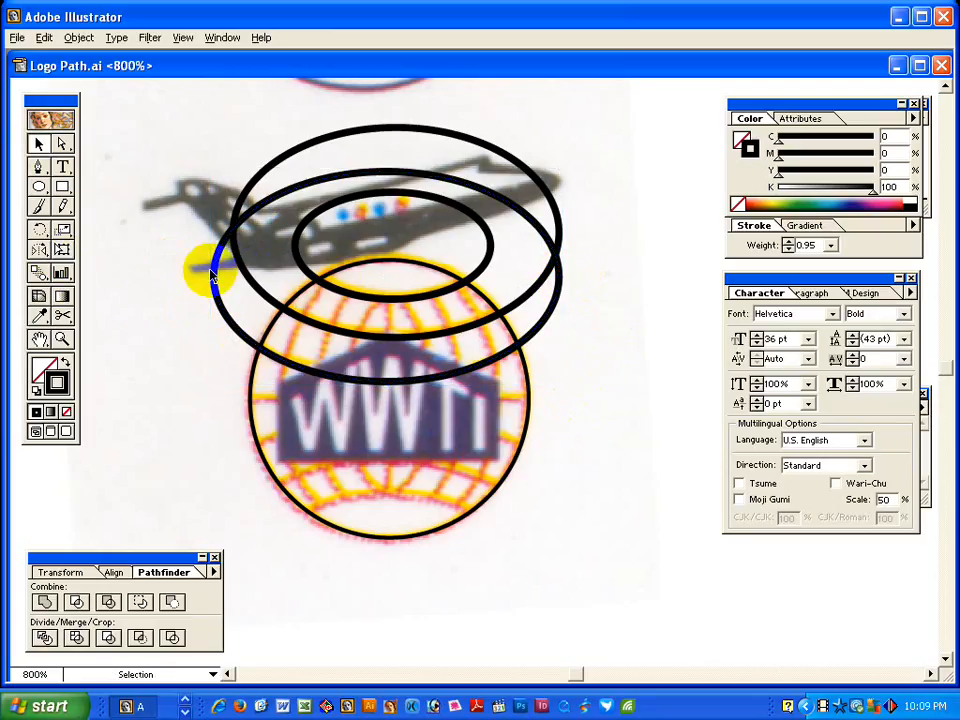
Cut all three ellipses with the Scissors tool on both sides, just outside the globe's circle.
drag(598, 220, 448, 246)
click(62, 316)
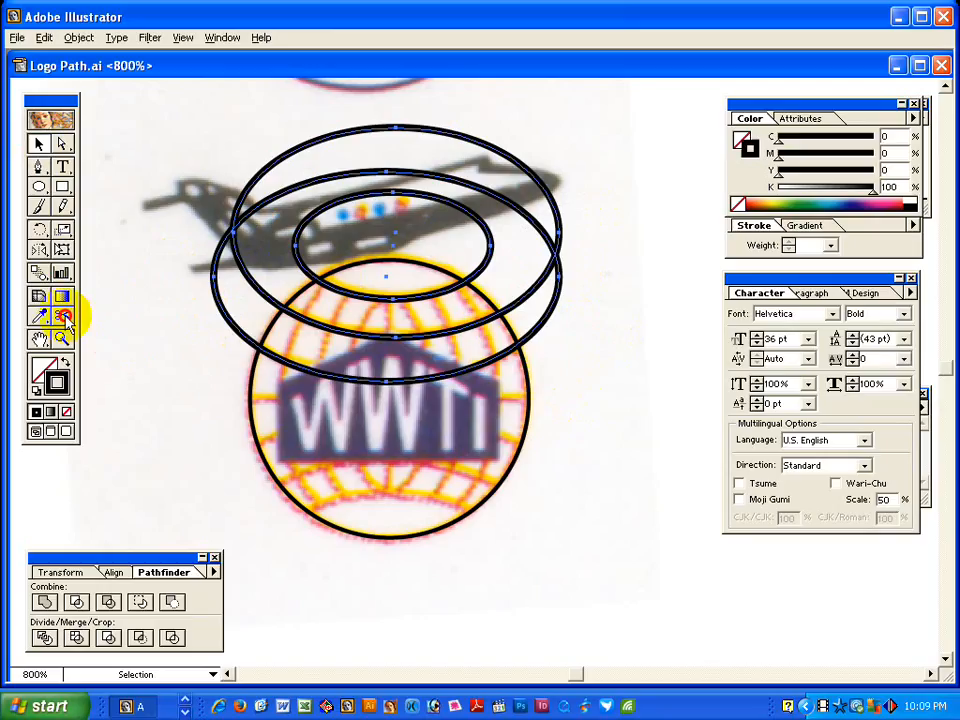
click(247, 302)
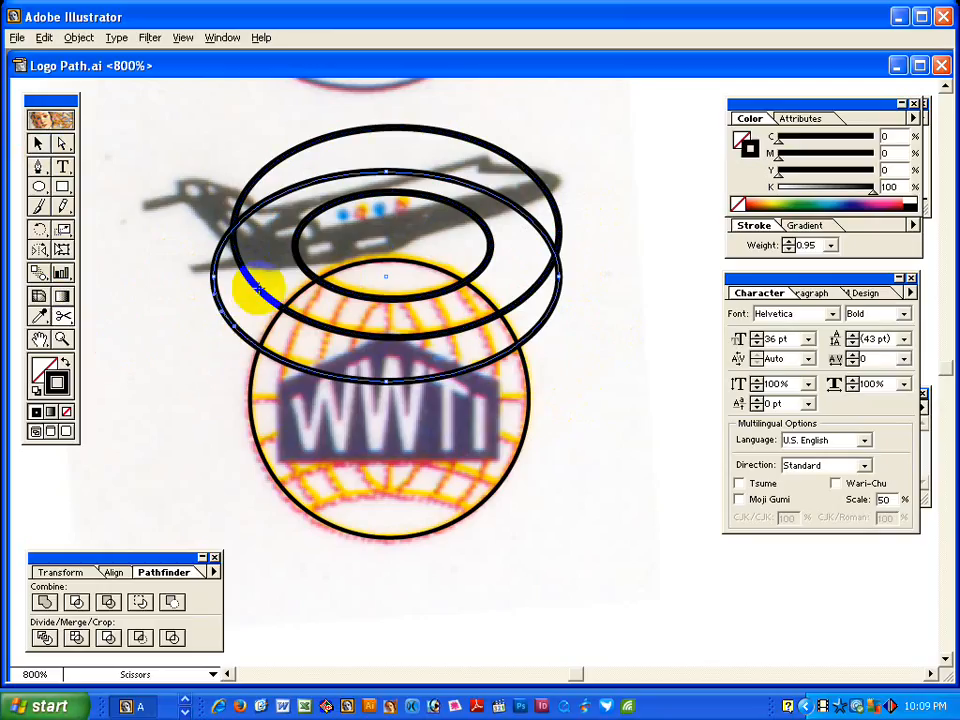
click(298, 259)
click(456, 270)
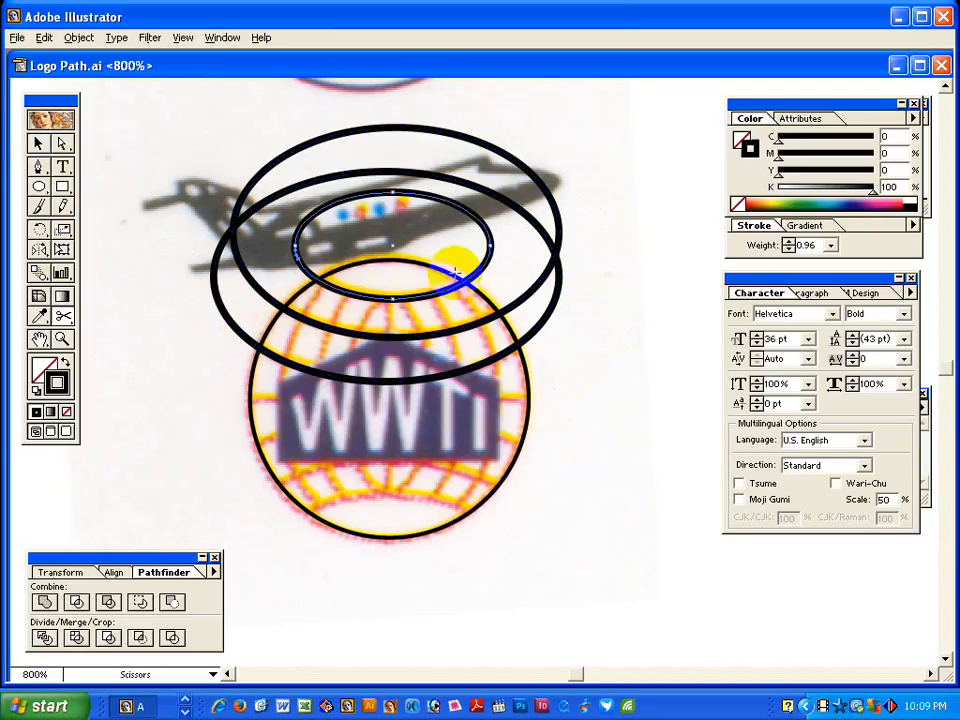
click(526, 294)
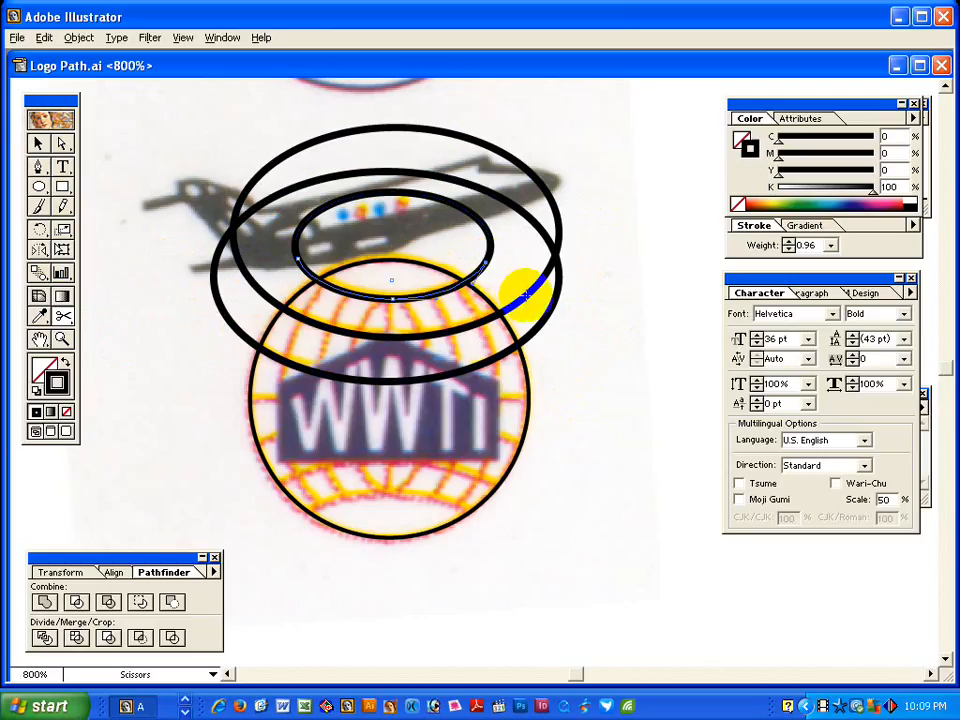
click(540, 322)
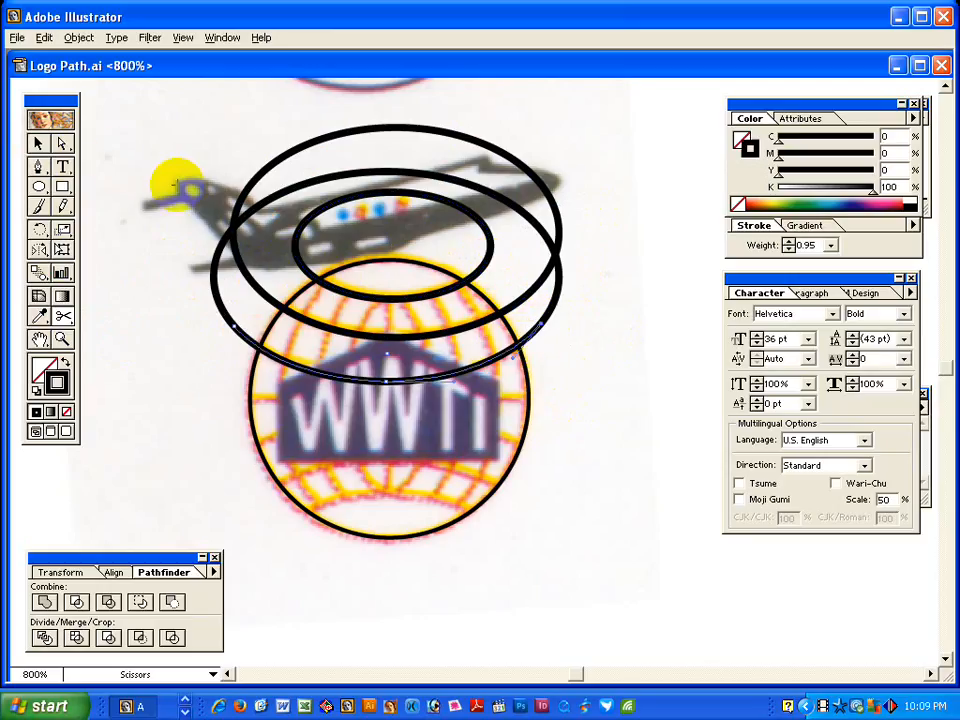
Delete the upper portions of the three cut ellipses, keeping only the lower arcs across the globe.
click(62, 144)
click(377, 113)
drag(377, 113, 422, 234)
key(Delete)
Select the three latitude arcs and reflect a copy of them about the globe's centre with a 180° axis angle.
click(38, 144)
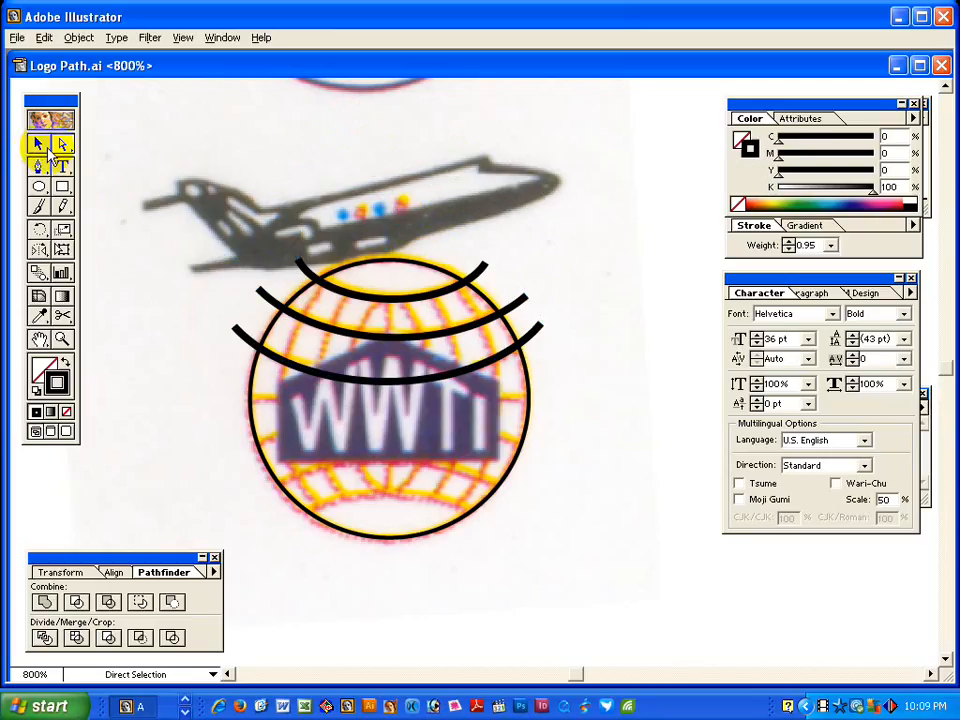
click(487, 263)
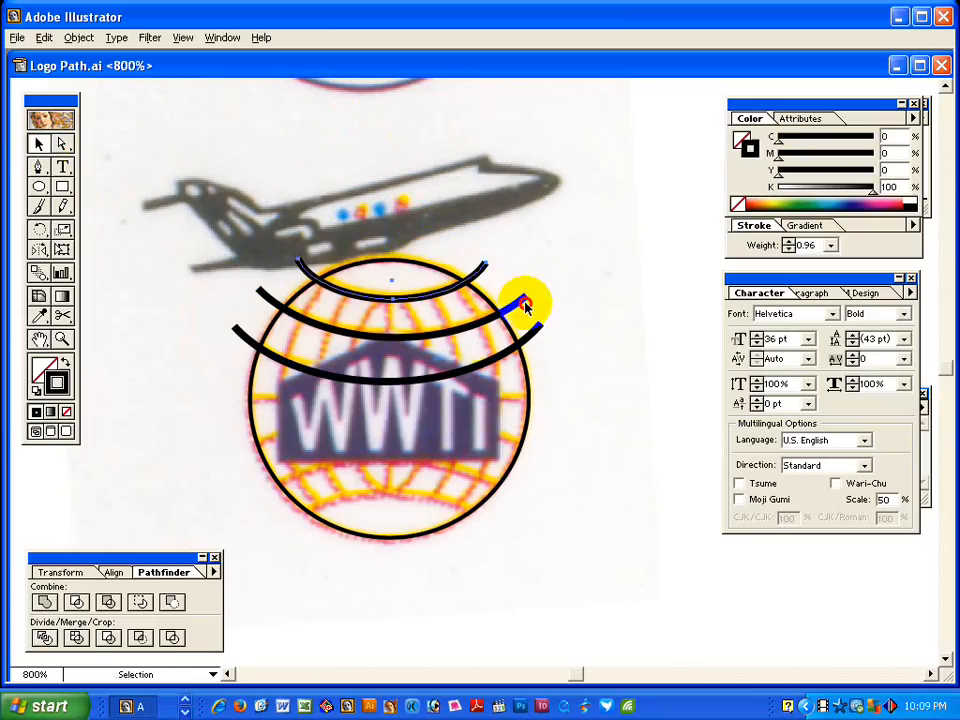
shift+click(538, 325)
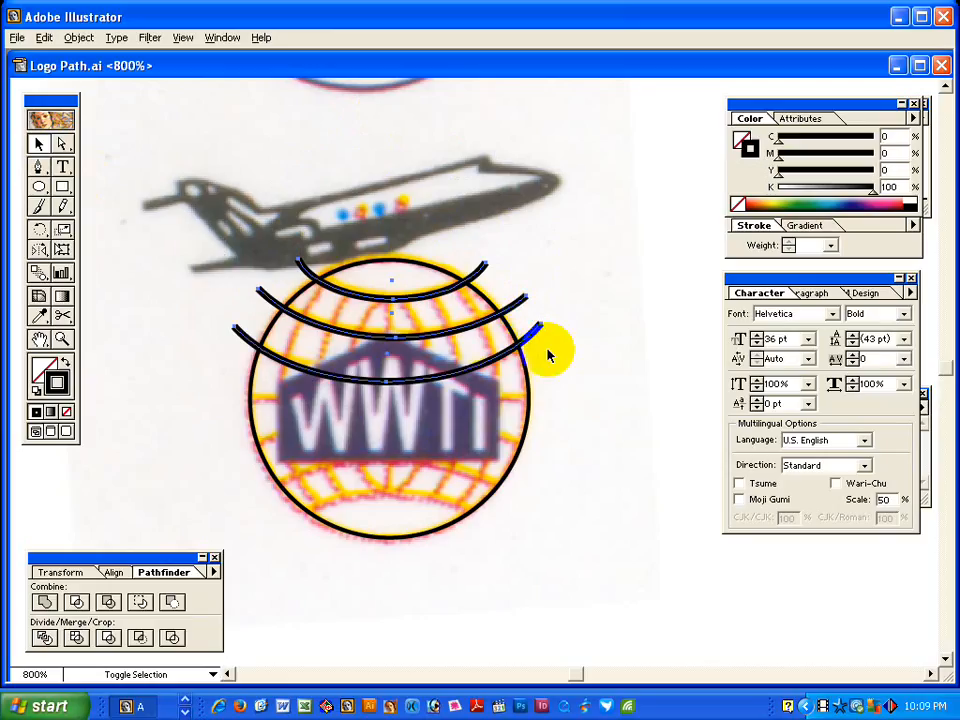
double_click(40, 234)
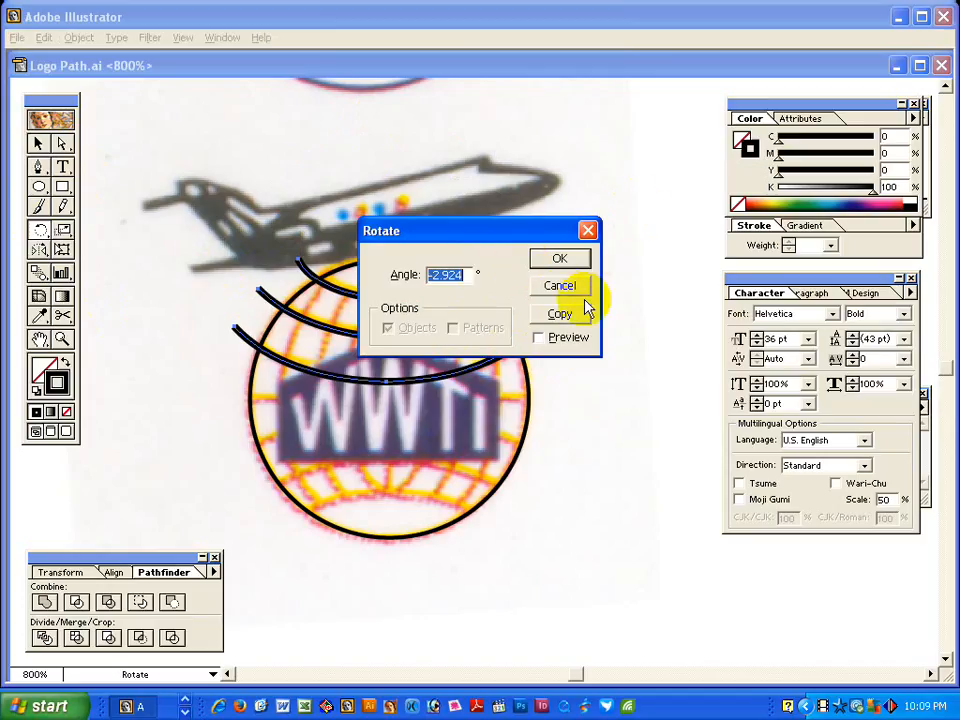
click(560, 287)
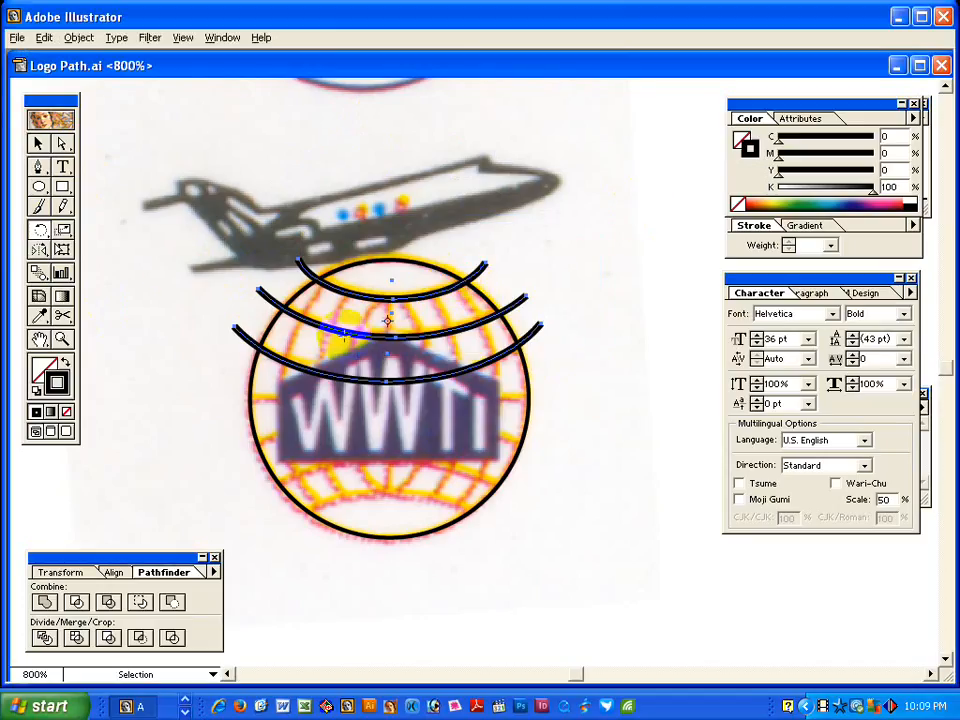
click(40, 252)
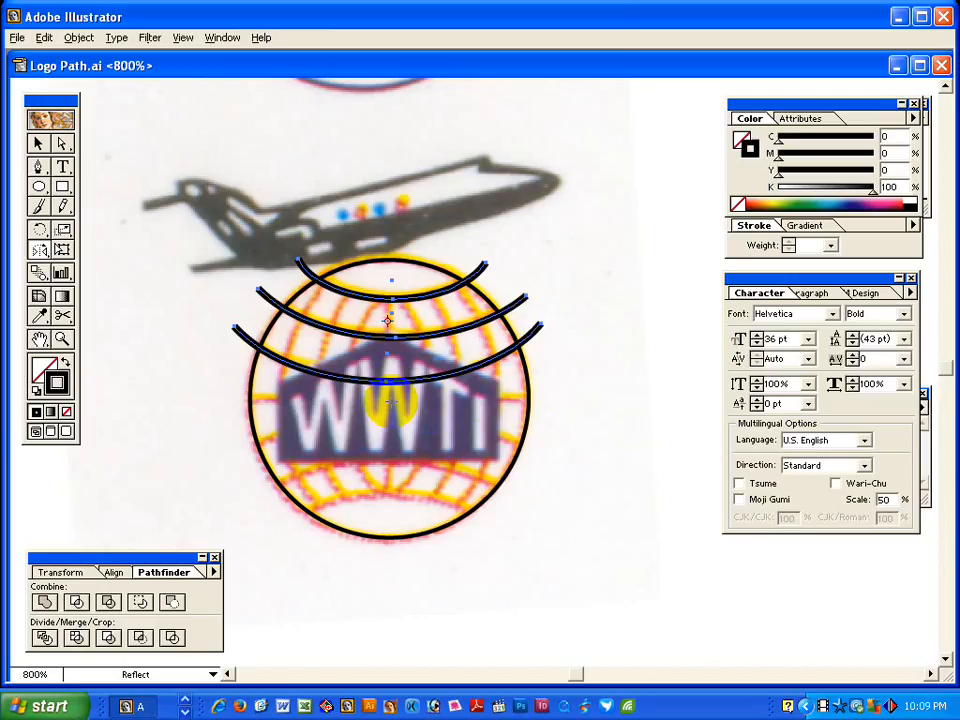
alt+click(390, 402)
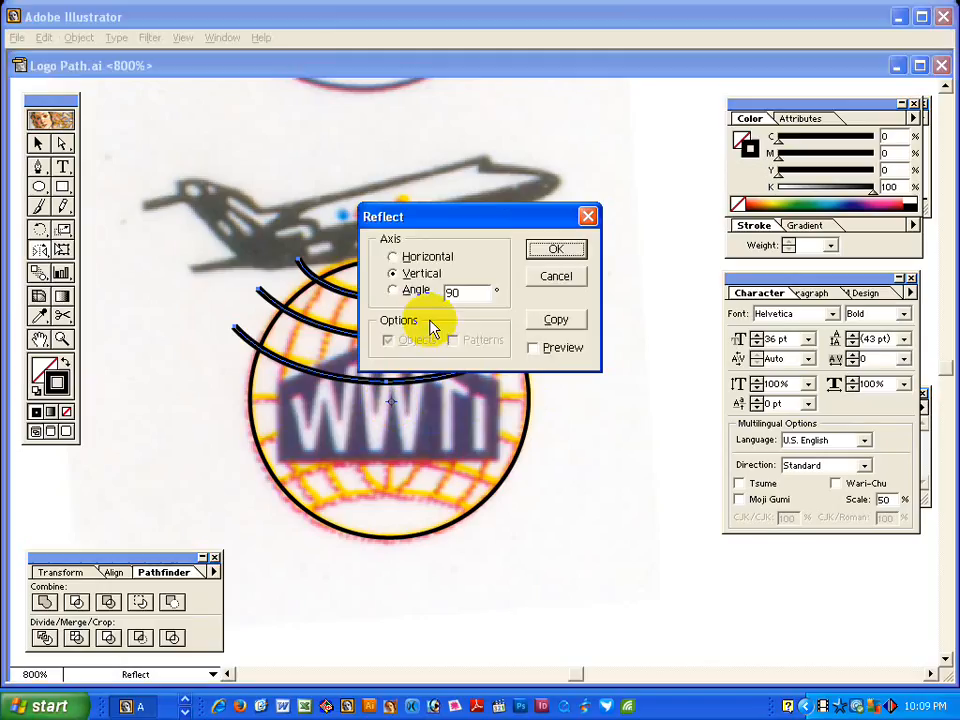
click(465, 294)
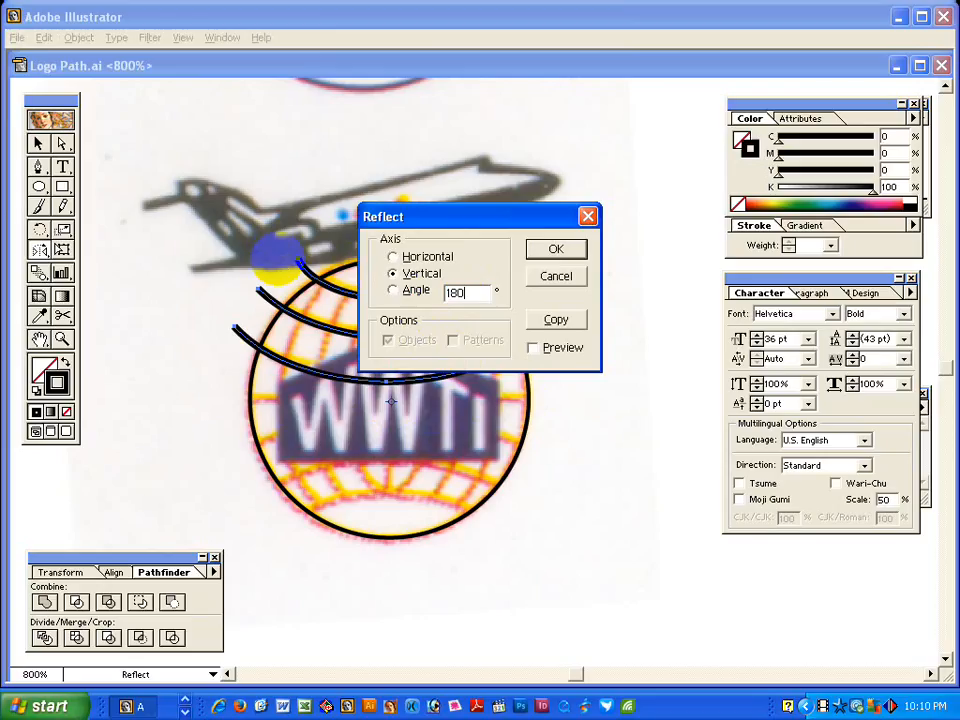
click(557, 321)
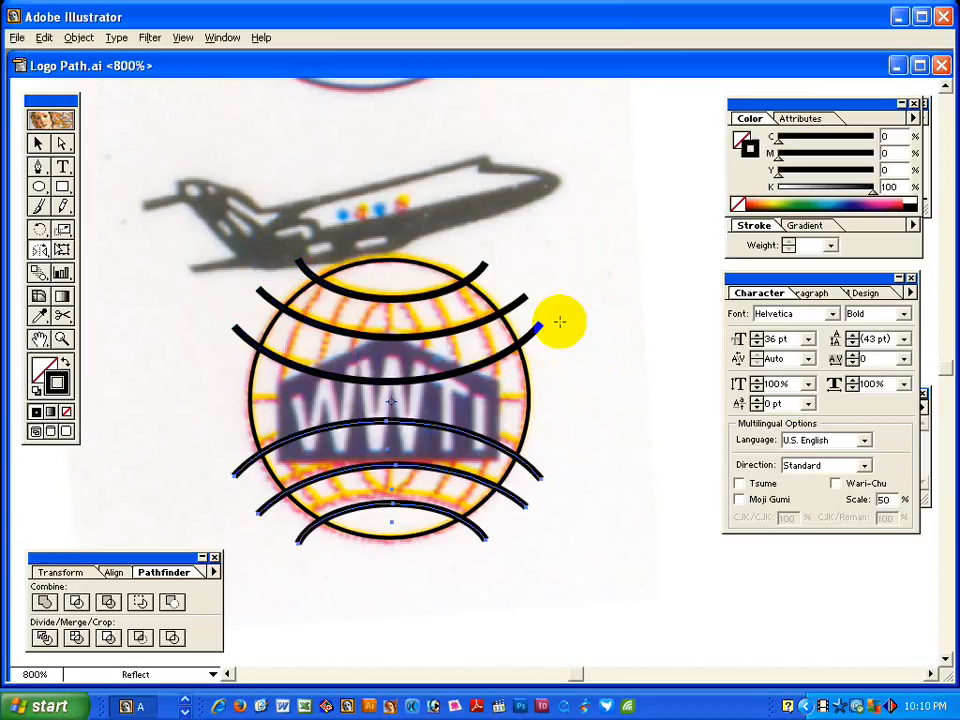
Examine how the mirrored lower arcs line up with the latitude lines of the scanned globe.
click(39, 143)
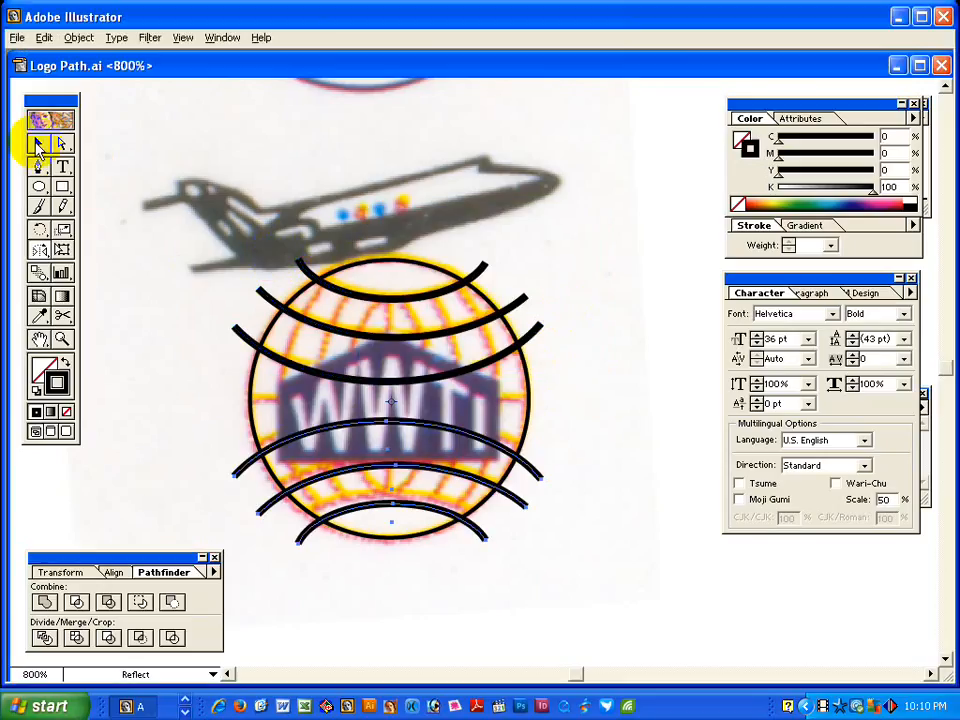
drag(246, 225, 579, 619)
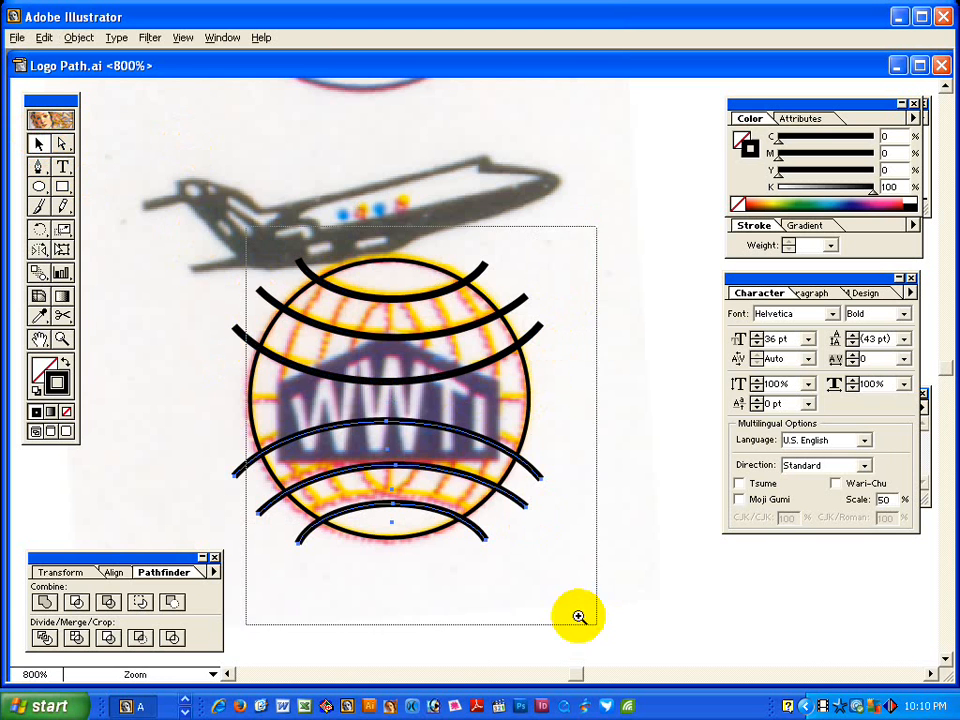
drag(440, 497, 440, 484)
click(493, 521)
ctrl+alt+click(489, 452)
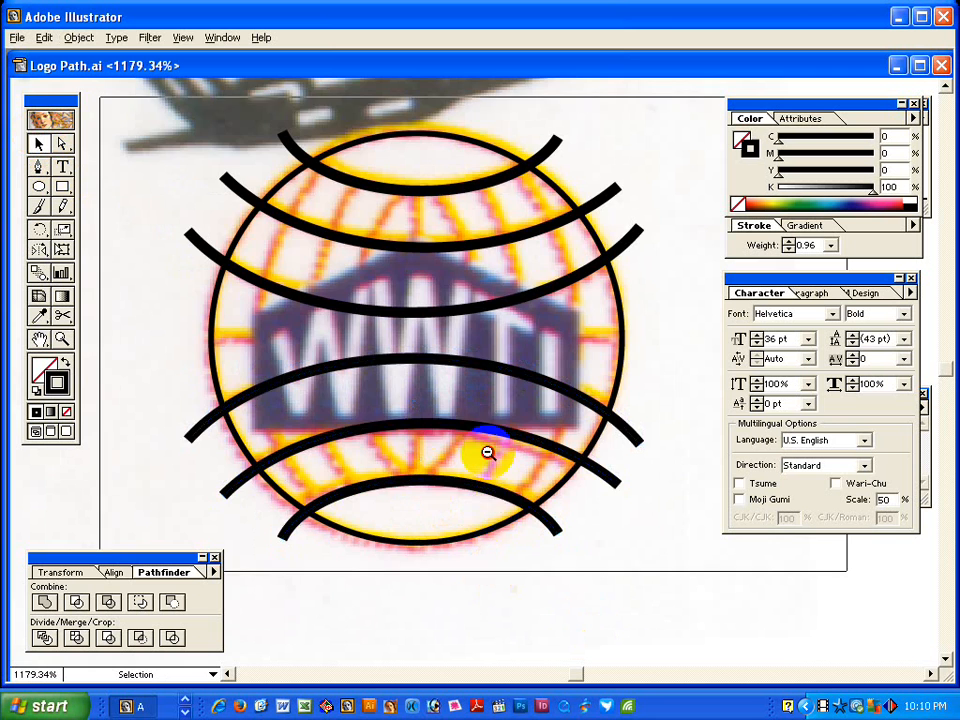
ctrl+alt+click(489, 452)
drag(486, 354, 463, 488)
ctrl+click(460, 483)
drag(445, 395, 423, 528)
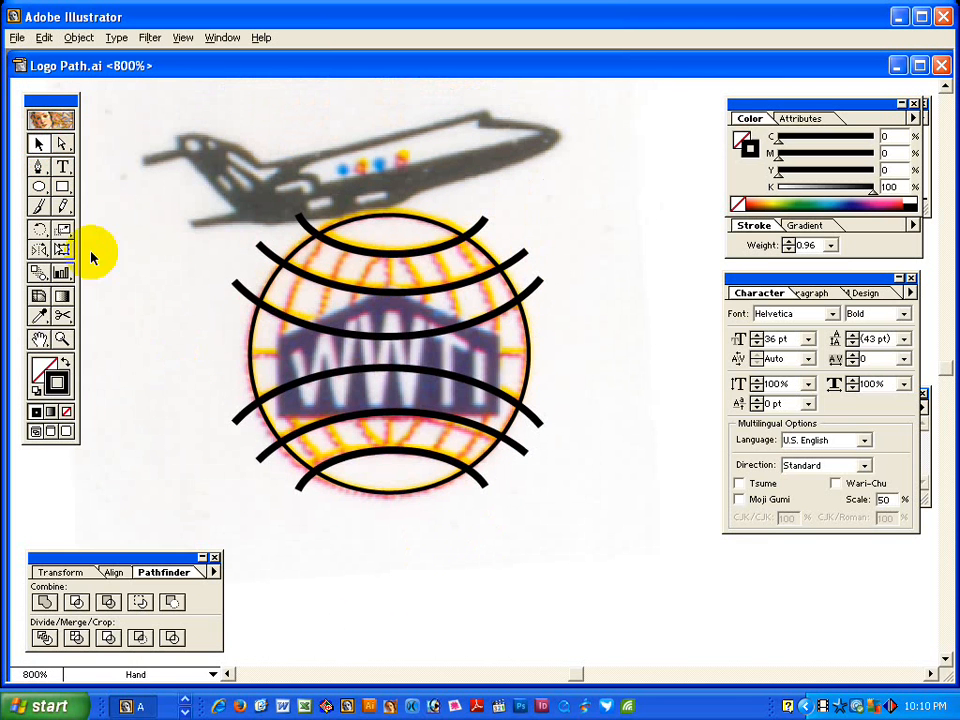
Draw a straight horizontal line with the Pen tool through the globe's centre, extending past the circle on both sides.
click(37, 167)
click(226, 353)
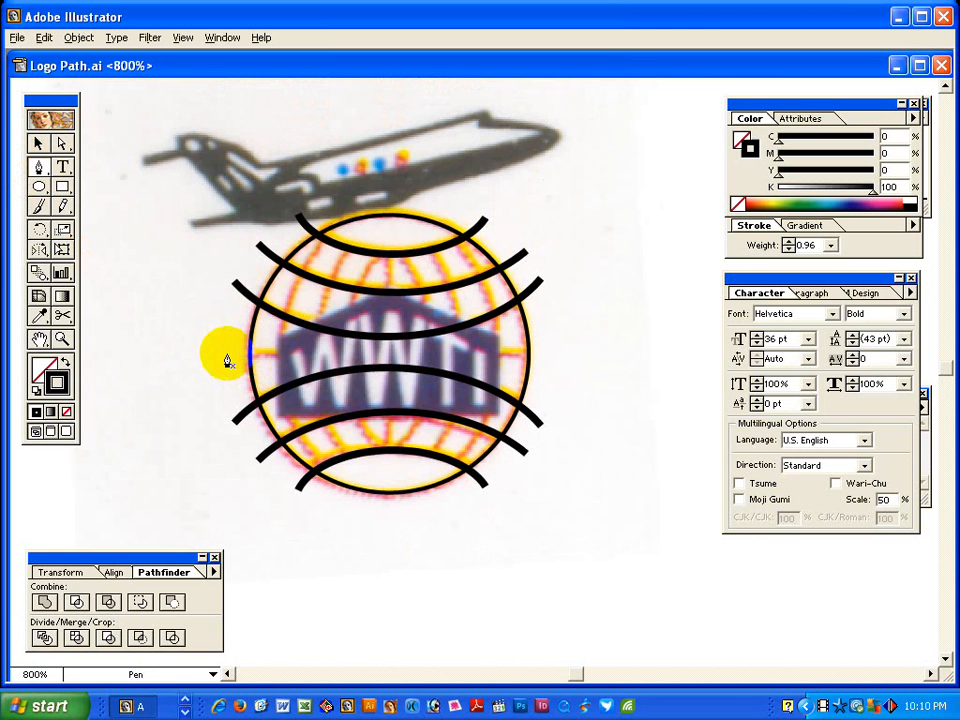
shift+click(570, 355)
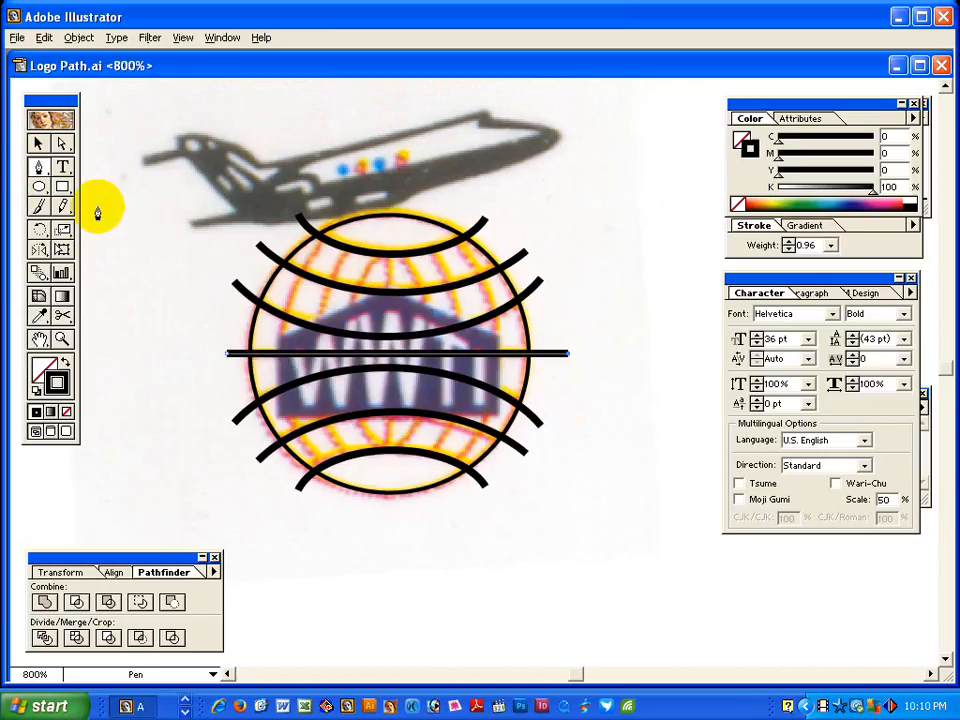
click(37, 143)
Draw a straight vertical line with the Pen tool down the globe's centre, from above the top arc to below the lowest arc.
click(396, 256)
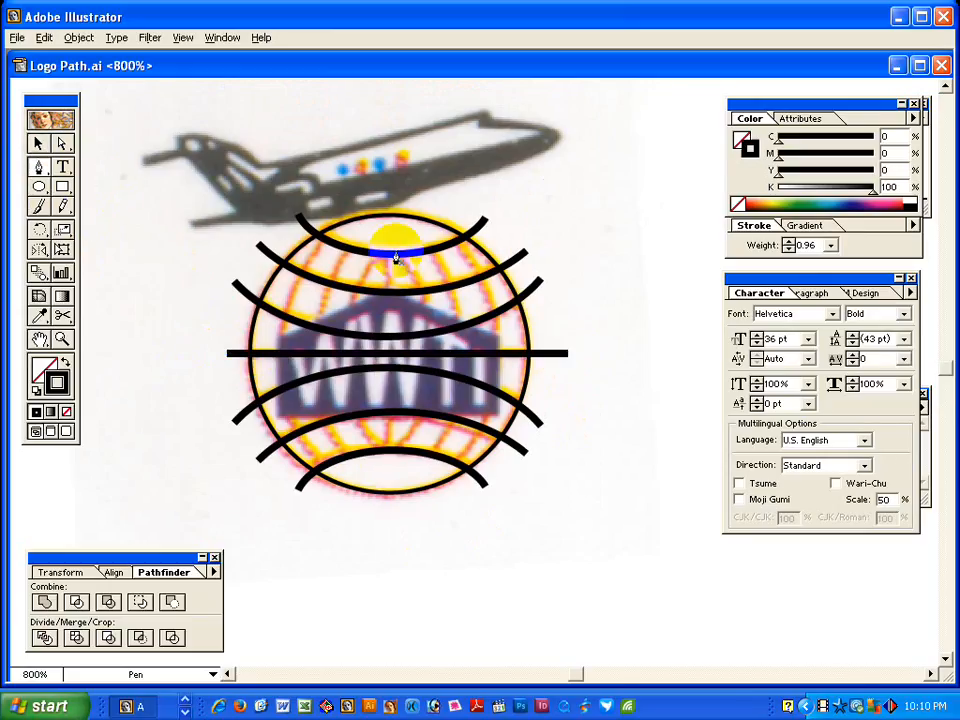
click(387, 480)
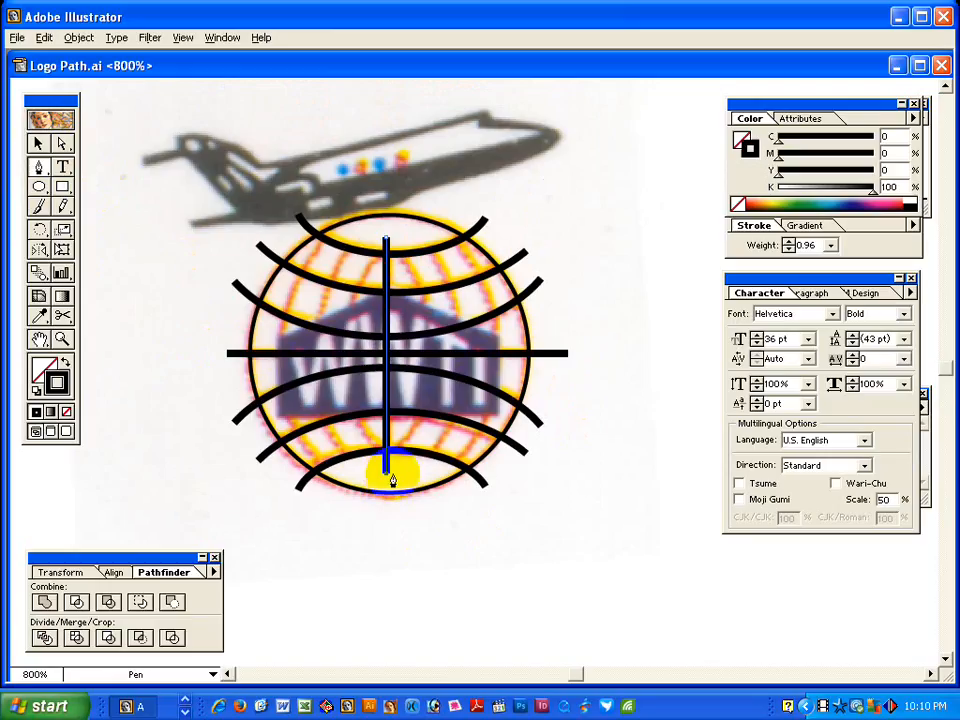
click(38, 143)
click(112, 232)
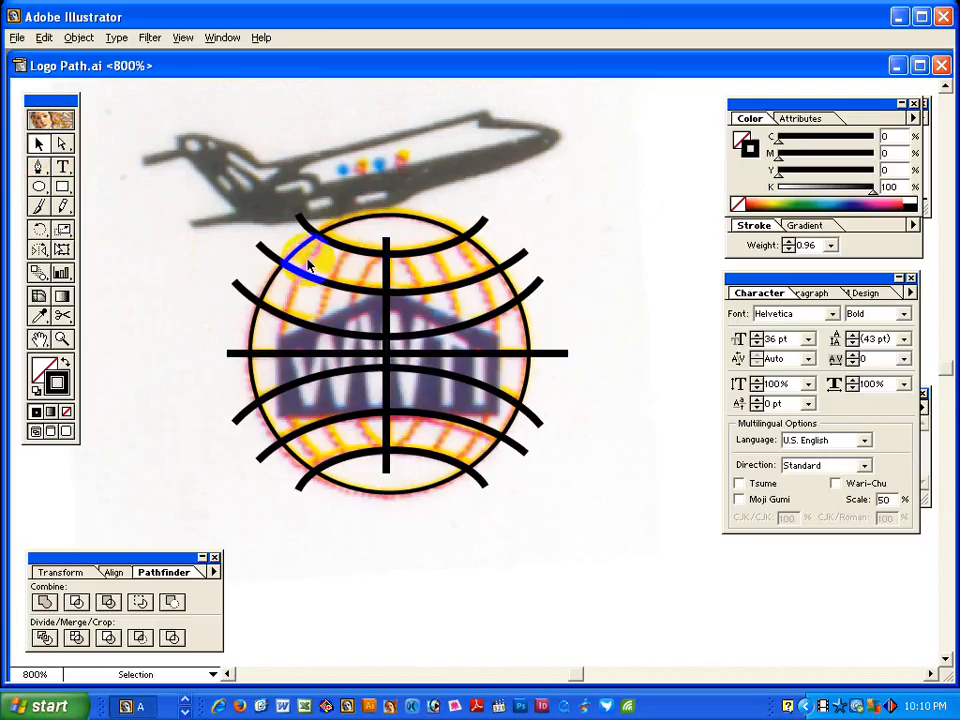
Draw a narrow upright ellipse around the vertical centre line and fit it with Free Transform to the globe's innermost longitude lines.
click(39, 187)
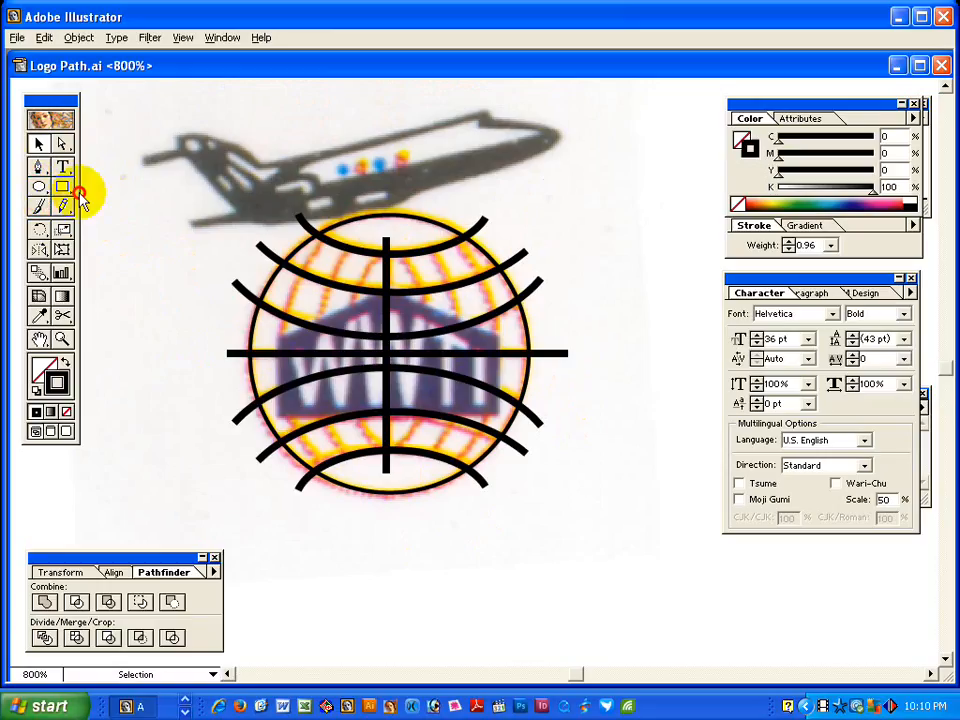
drag(372, 237, 398, 385)
drag(438, 436, 418, 467)
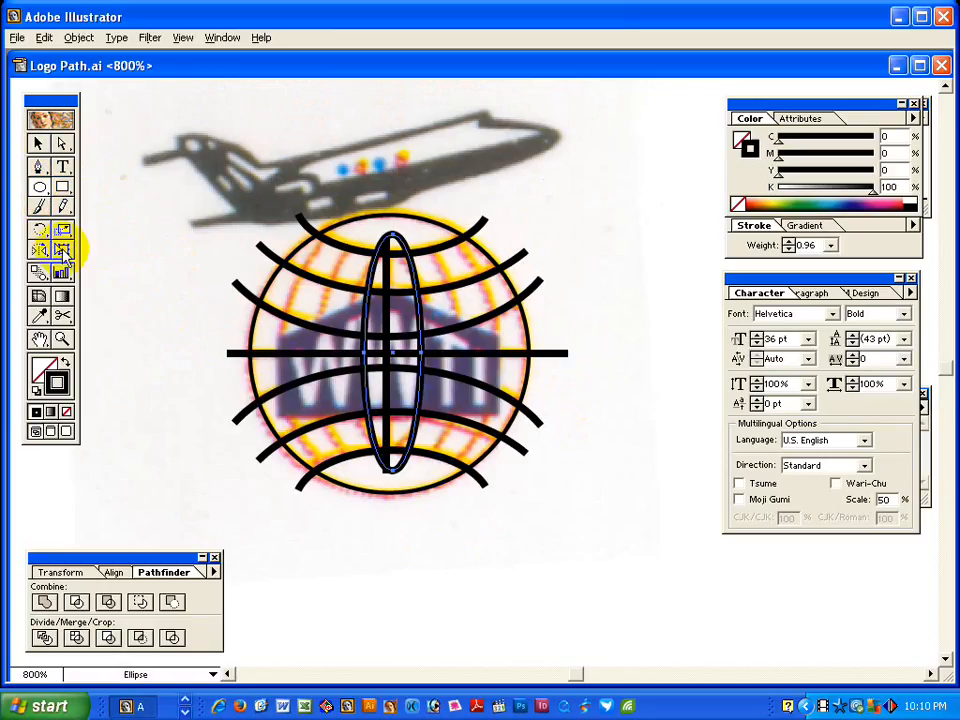
key(e)
drag(361, 354, 345, 352)
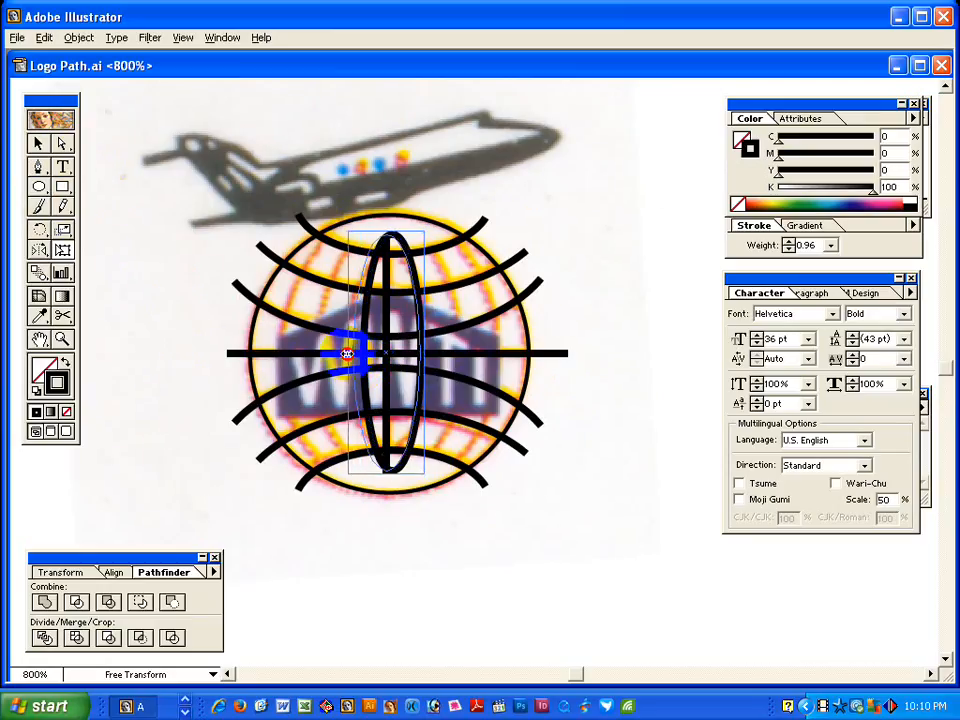
drag(424, 352, 431, 352)
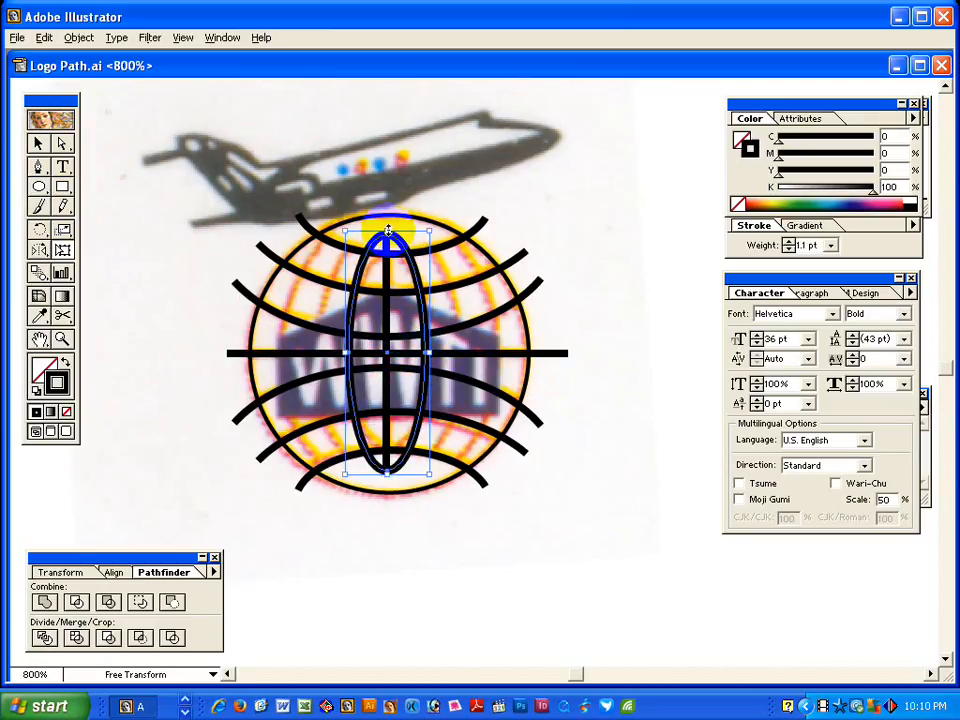
drag(388, 232, 388, 244)
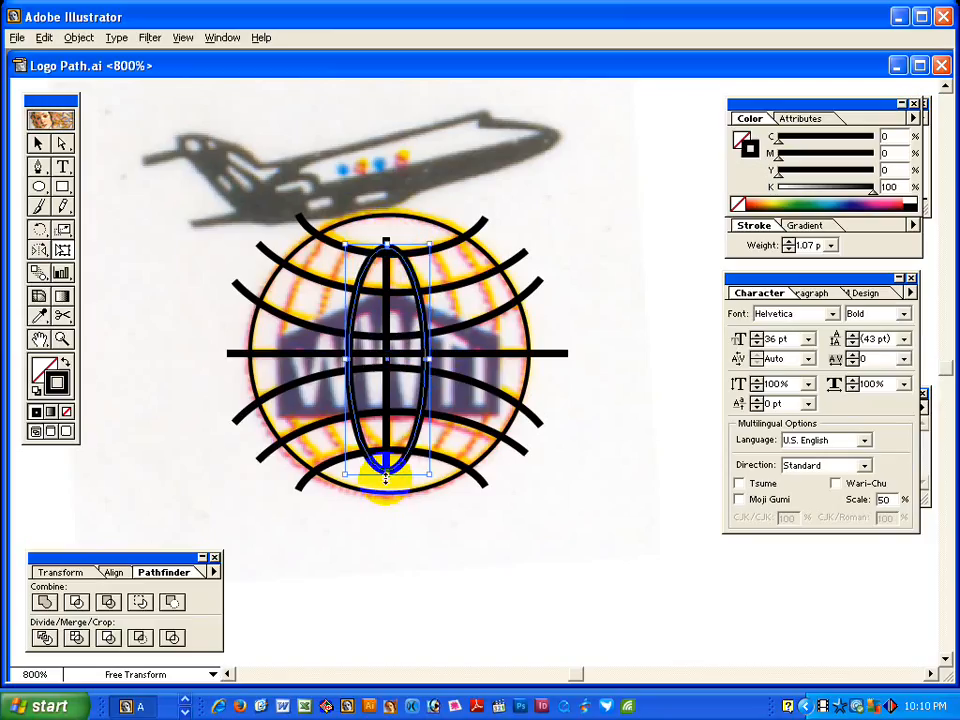
drag(385, 475, 386, 464)
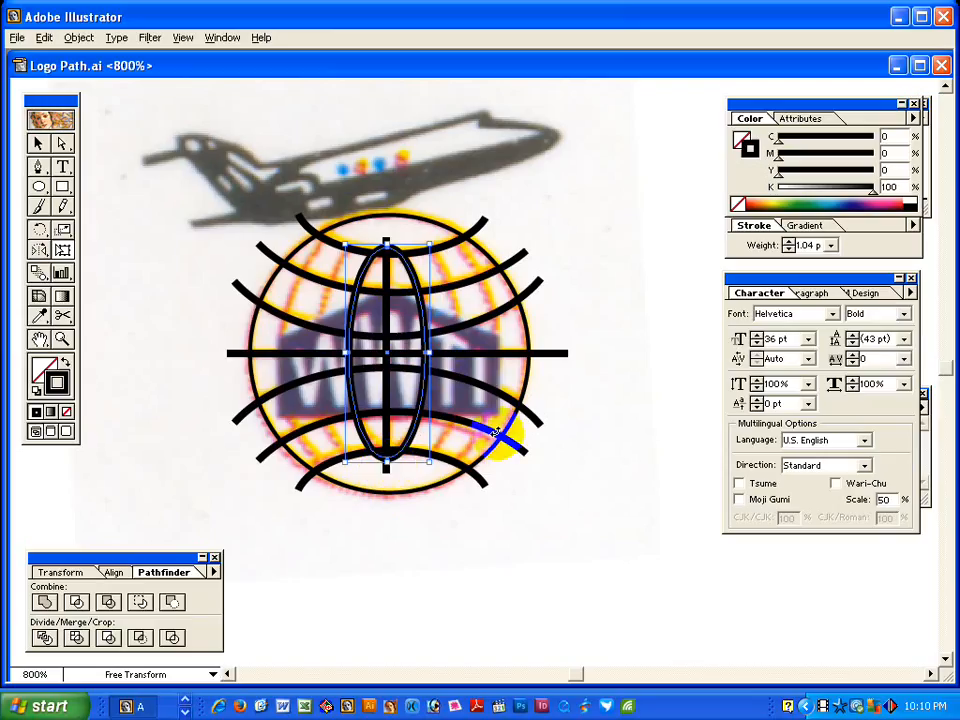
click(38, 143)
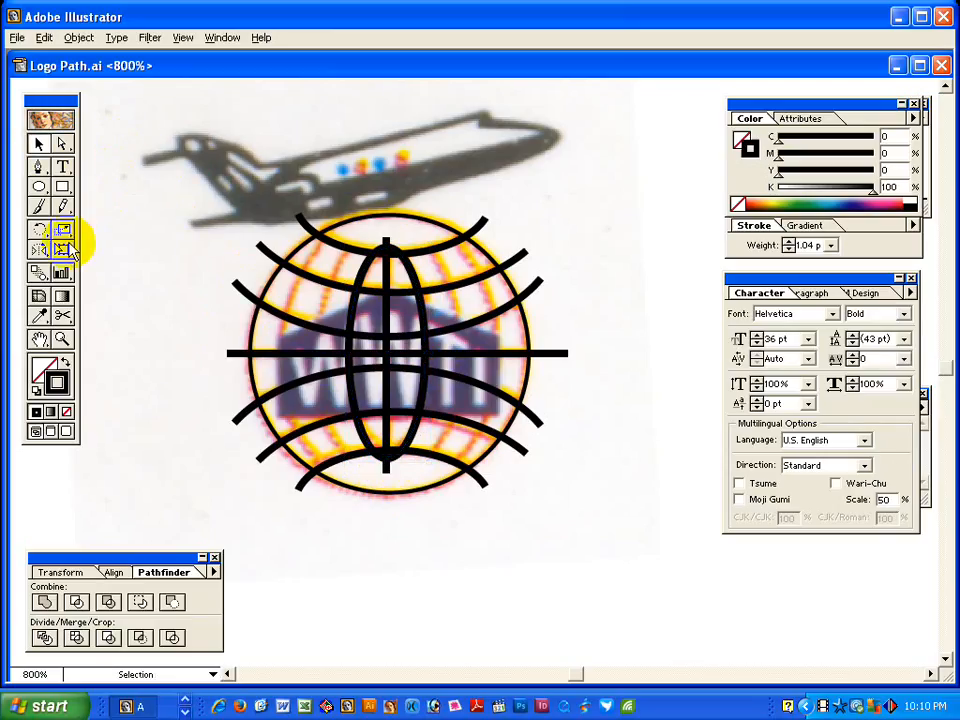
Draw a larger upright ellipse around the first and widen it on both sides with Free Transform to follow the second longitude lines.
click(39, 187)
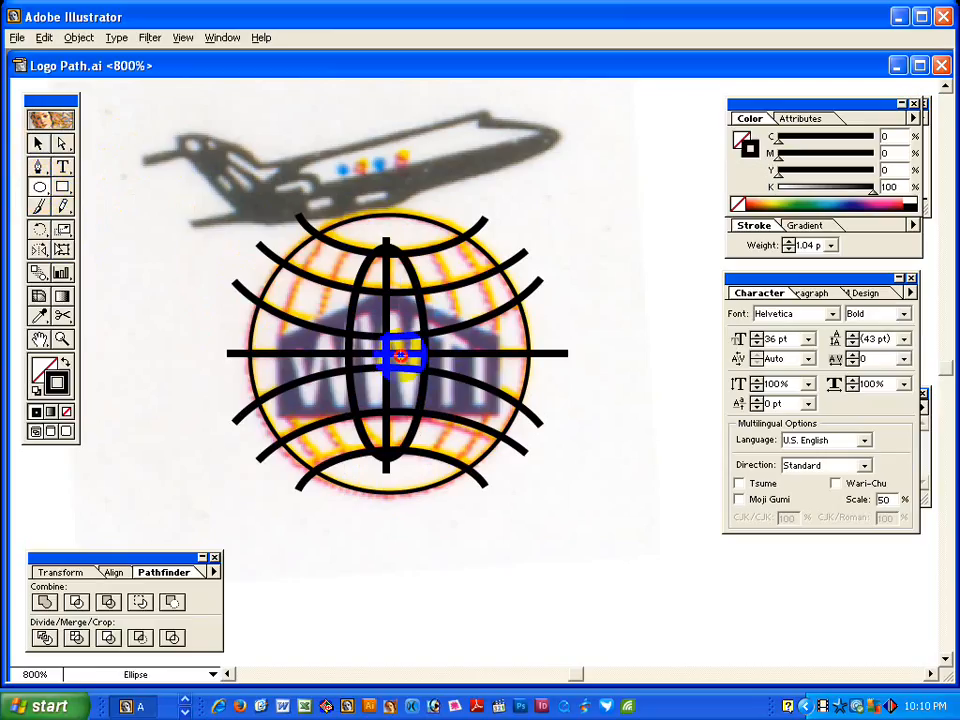
drag(443, 469, 450, 482)
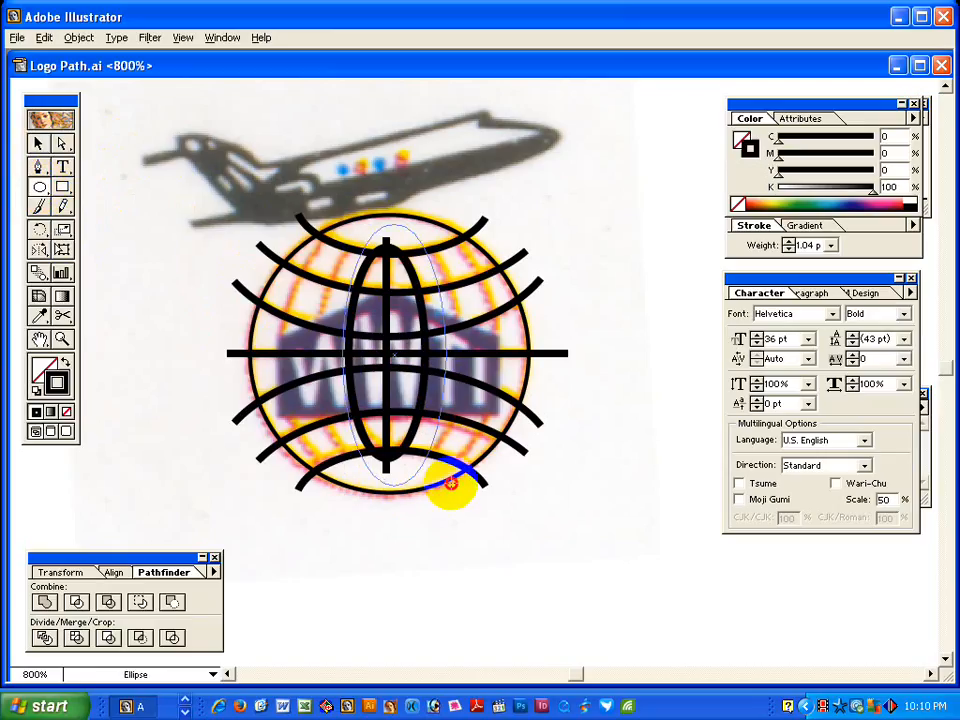
click(62, 246)
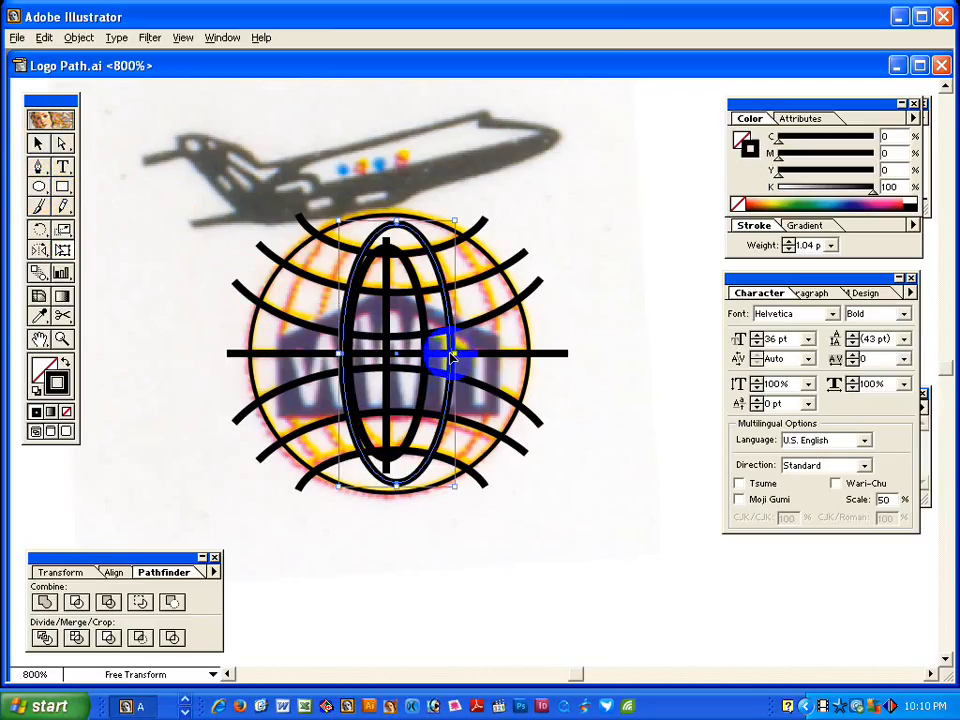
drag(454, 353, 461, 353)
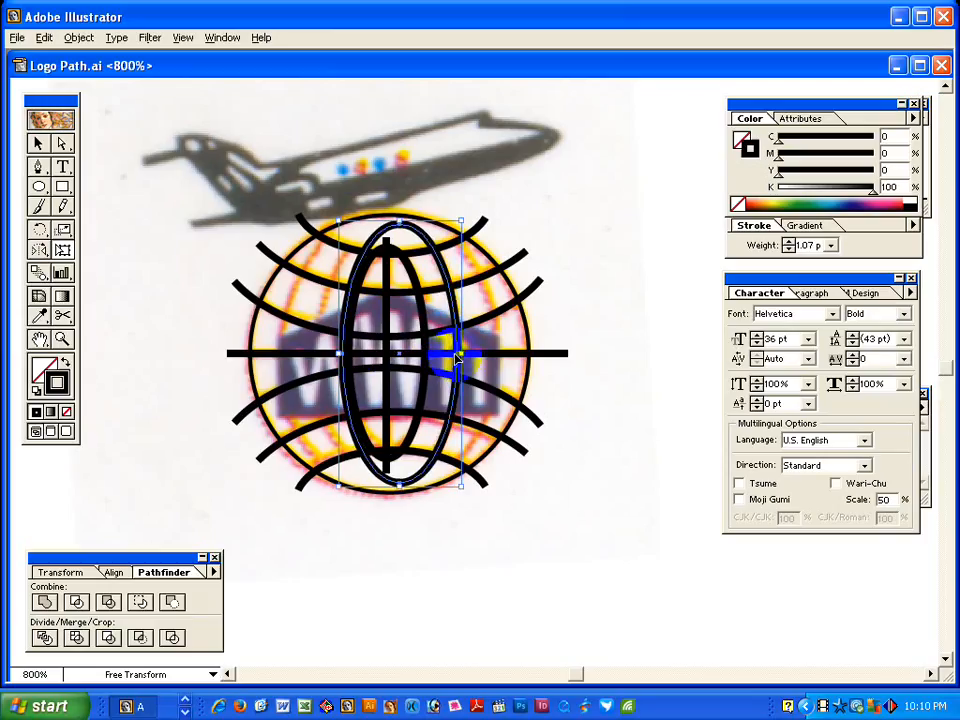
mouse_move(339, 353)
mouse_down()
mouse_move(238, 353)
mouse_move(314, 353)
mouse_up()
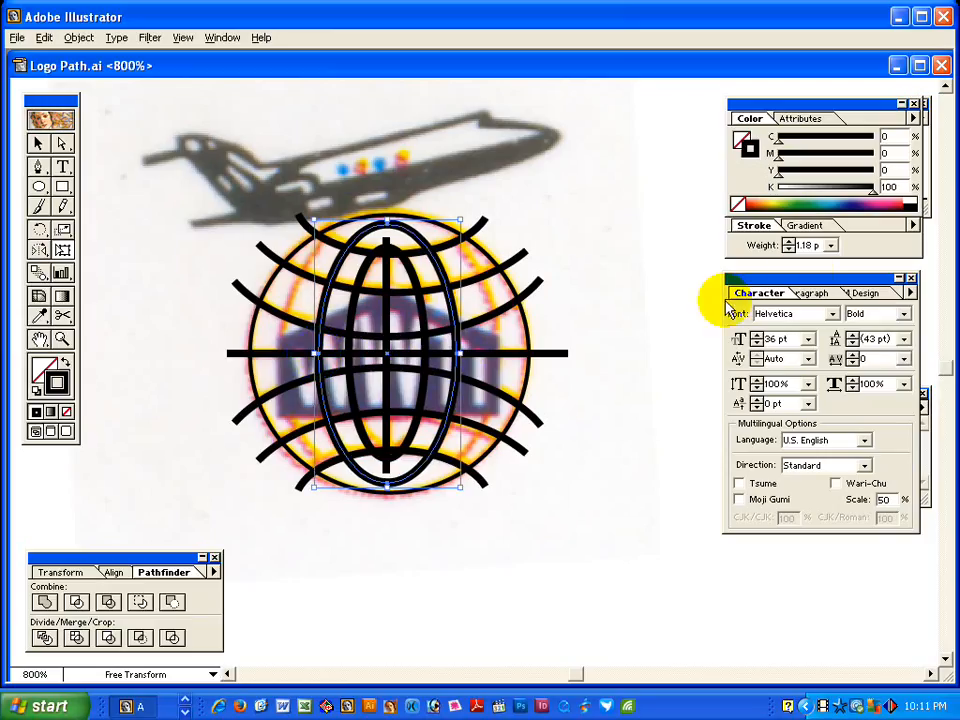
Set the stroke weight of the second longitude ellipse to 0.6 pt and deselect it.
click(801, 247)
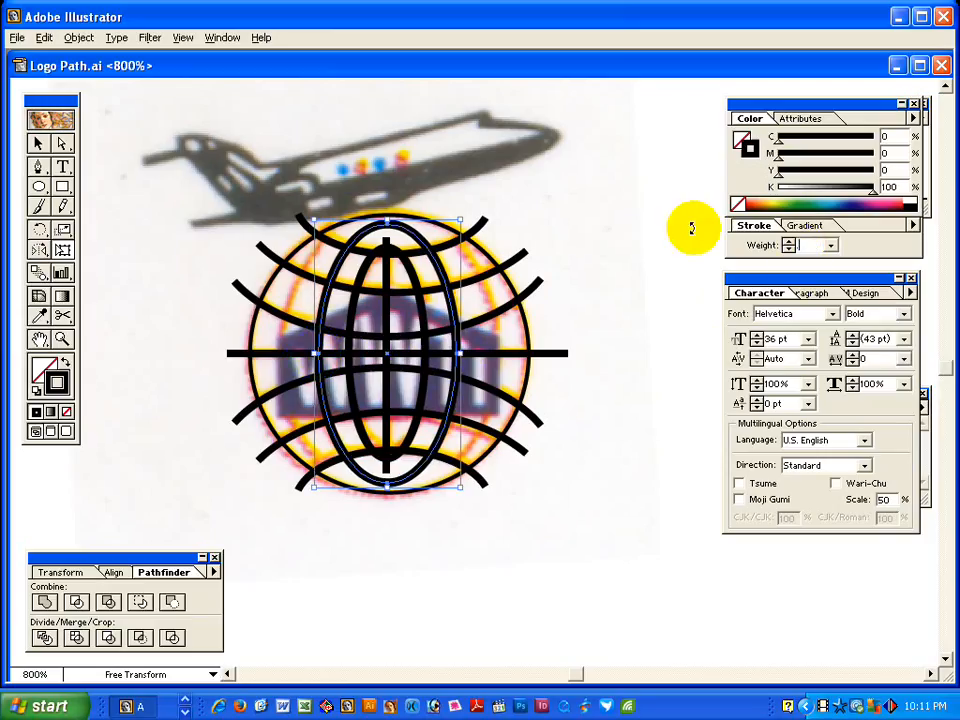
text(.6)
key(Return)
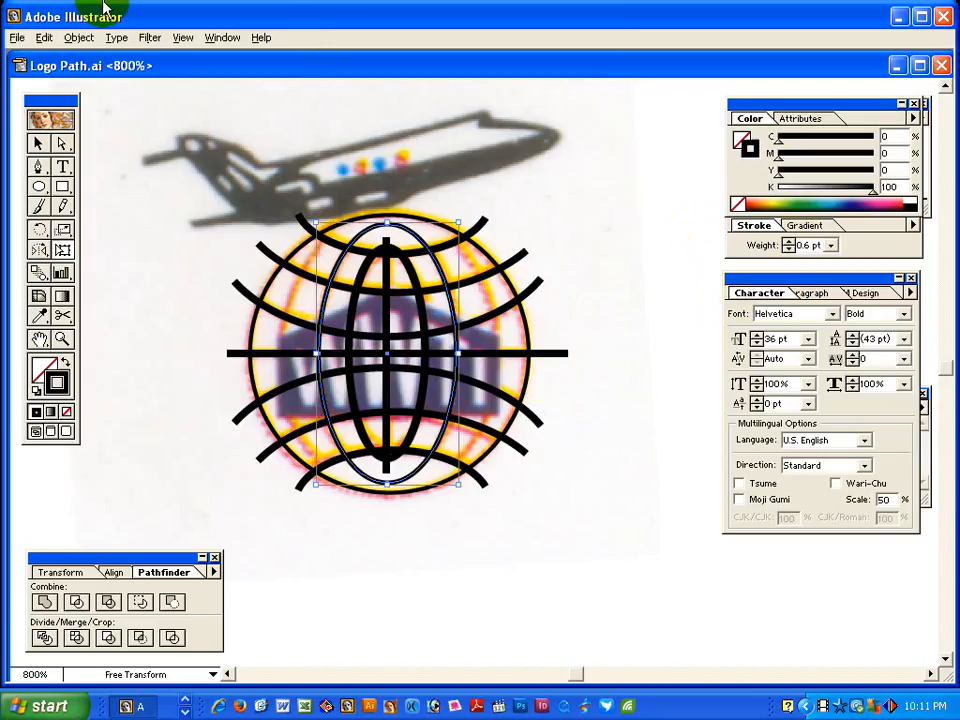
click(37, 143)
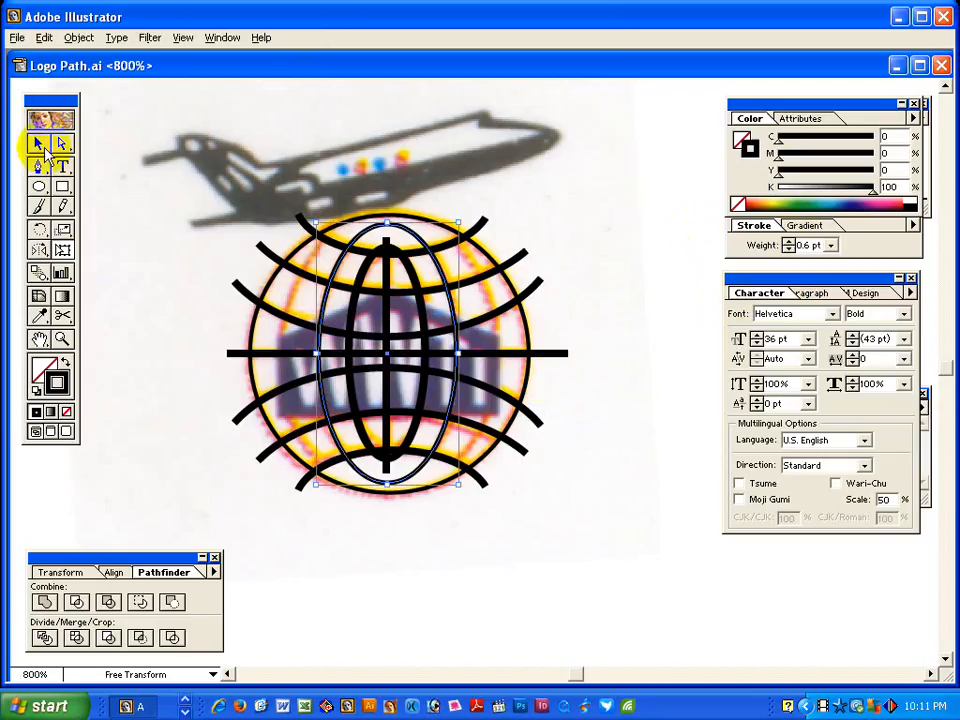
click(172, 262)
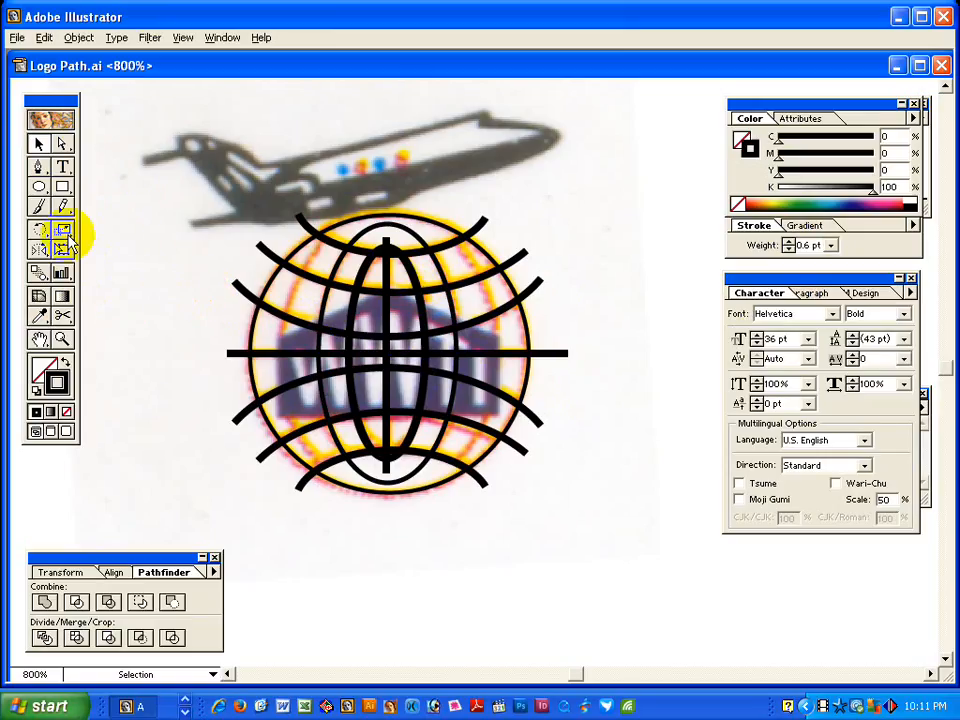
Draw a tall upright ellipse over the globe and widen it on both sides with Free Transform to reach the third longitude lines.
click(39, 187)
mouse_move(406, 381)
mouse_down()
mouse_move(495, 585)
mouse_move(490, 535)
mouse_up()
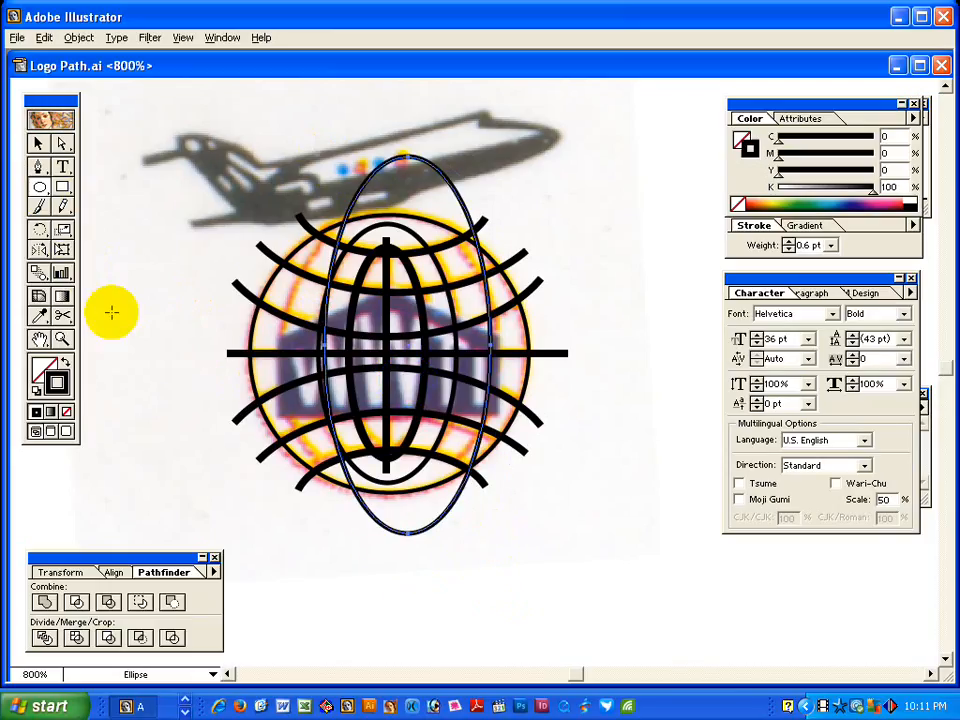
click(64, 250)
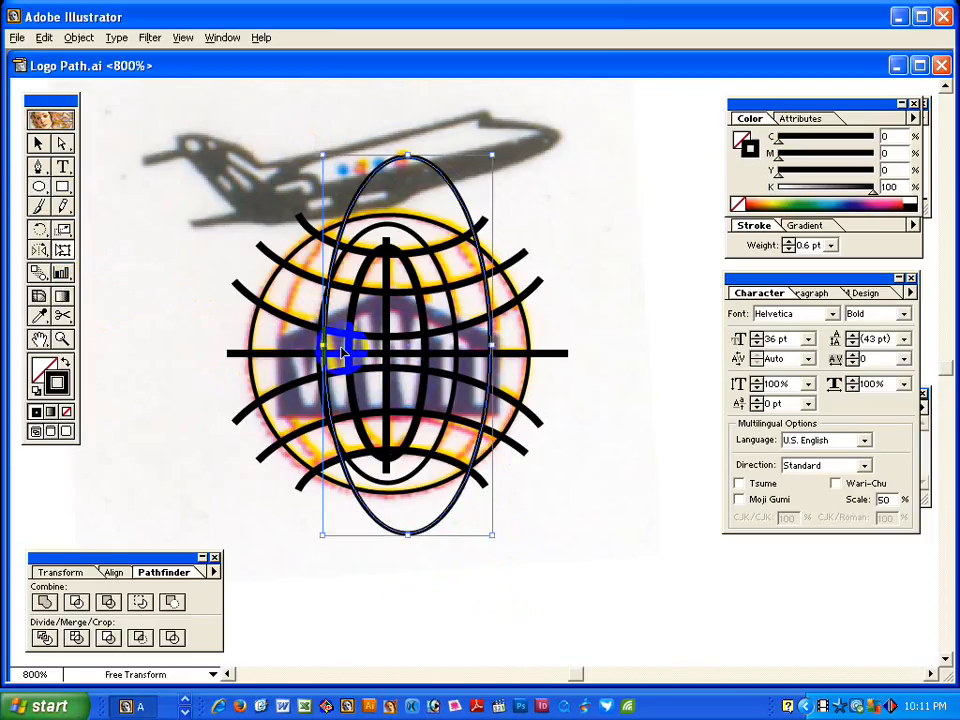
drag(327, 346, 282, 345)
drag(489, 345, 497, 344)
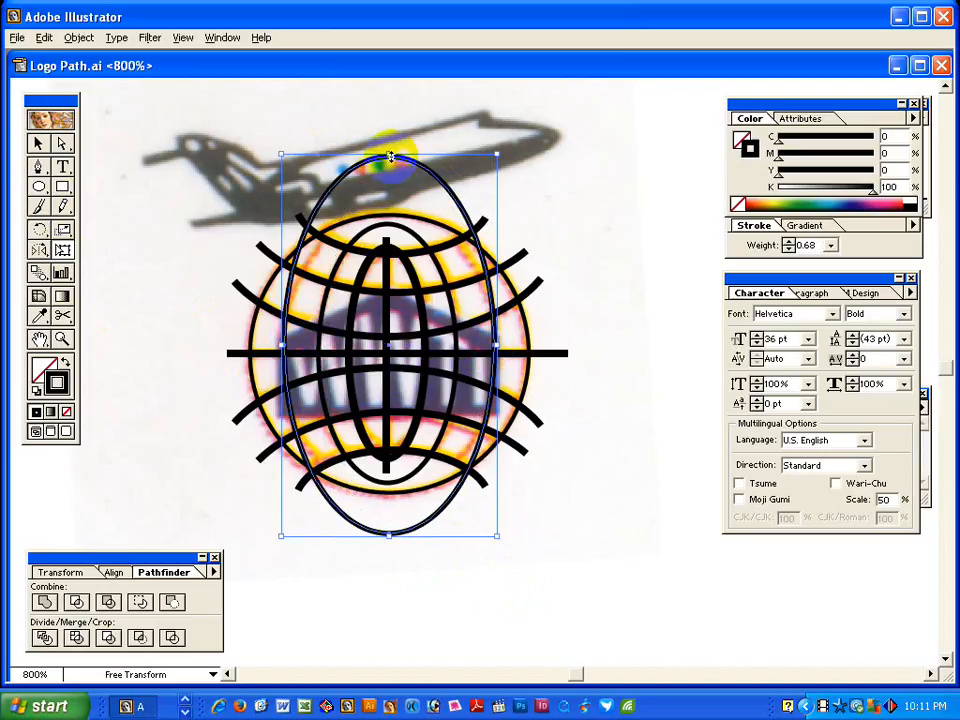
Shorten the third longitude ellipse at its upper and lower ends with Free Transform to meet the globe's outline, and deselect it.
drag(389, 156, 390, 204)
drag(390, 538, 388, 500)
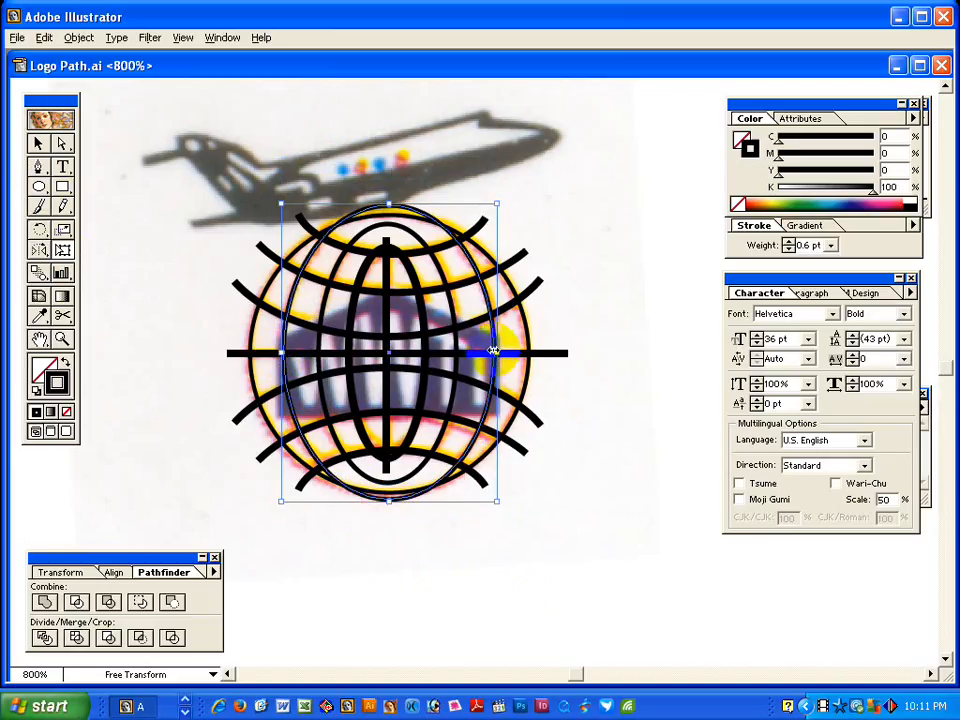
drag(496, 351, 498, 351)
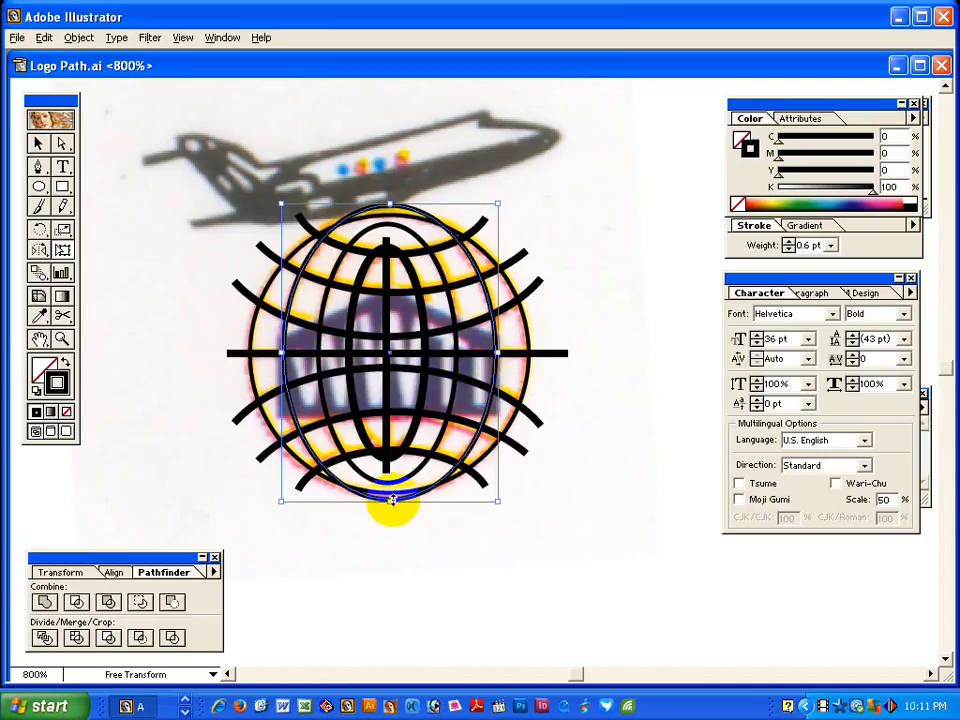
drag(390, 502, 390, 496)
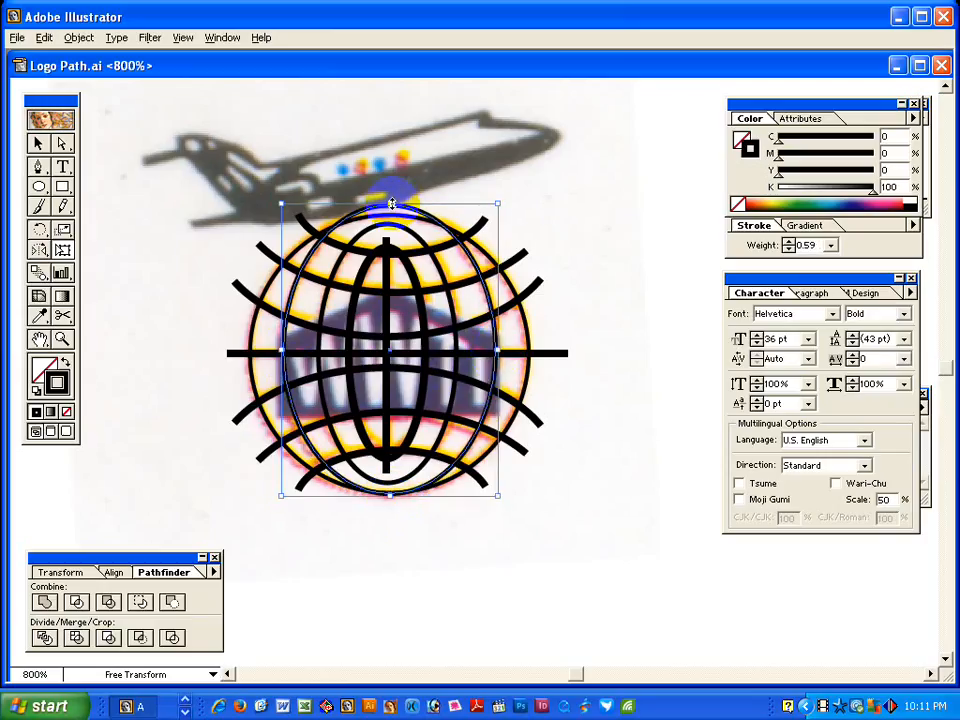
drag(391, 205, 392, 212)
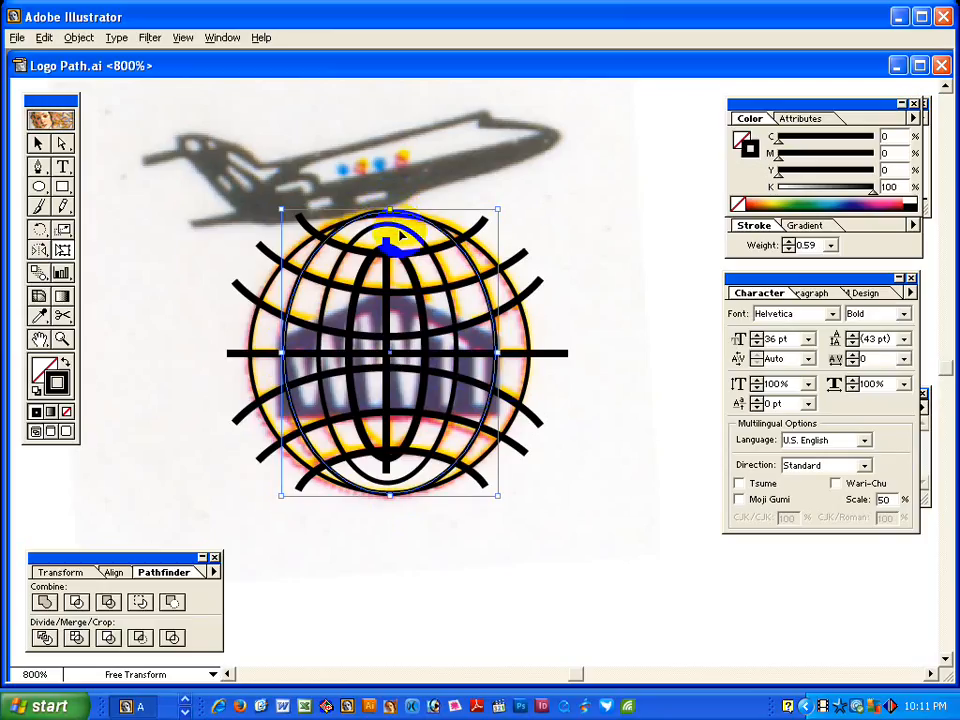
click(38, 140)
click(201, 193)
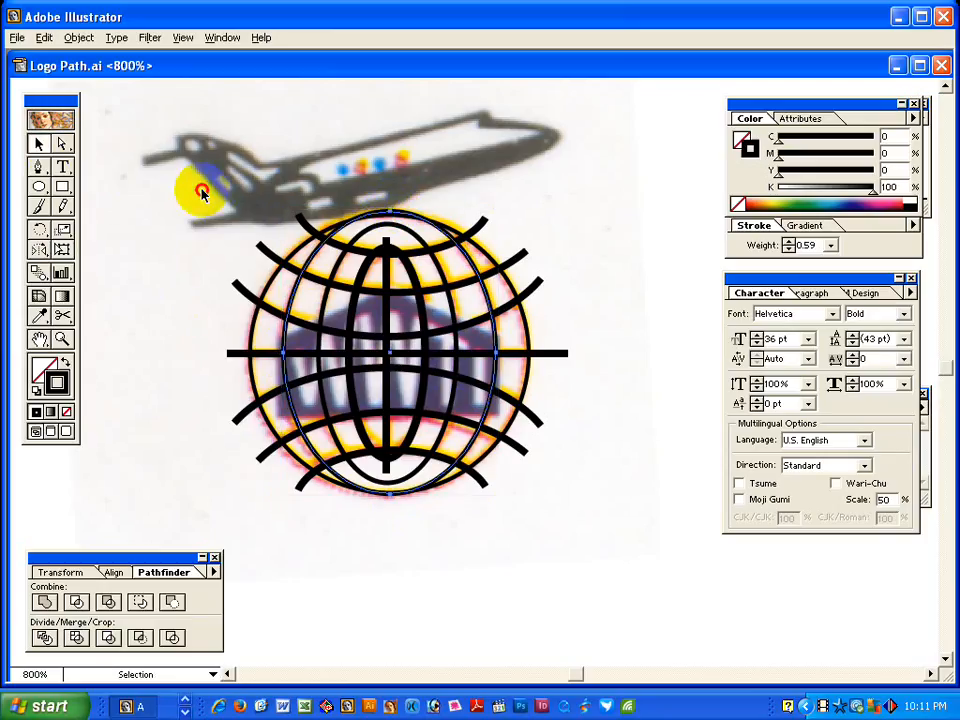
Try to divide all the globe's lines with Pathfinder so their overhanging ends are trimmed at the outline.
drag(244, 157, 541, 575)
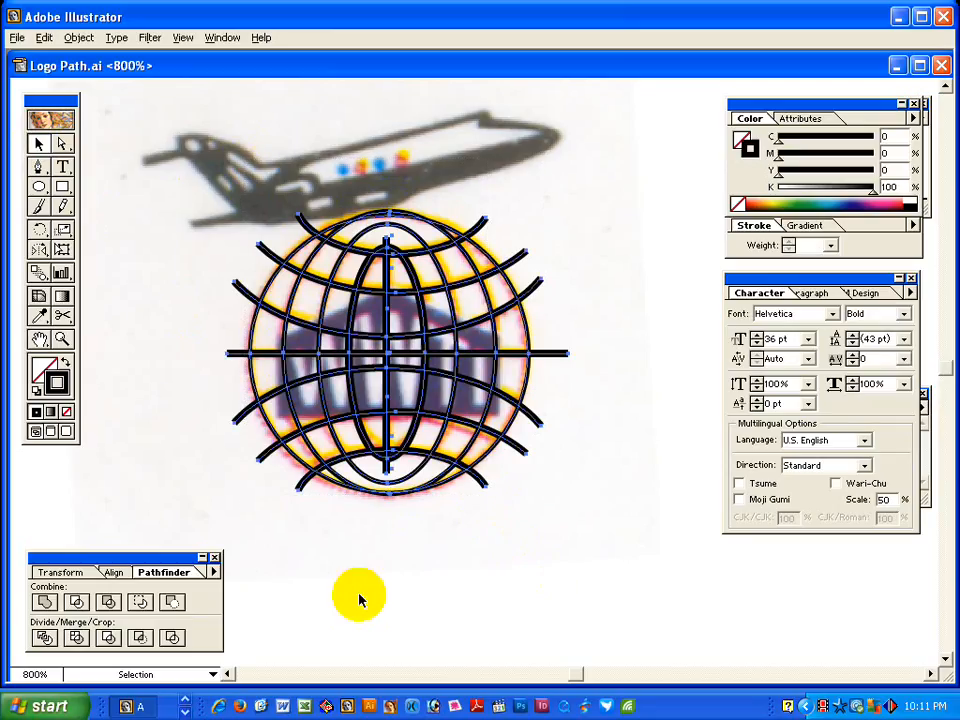
click(74, 632)
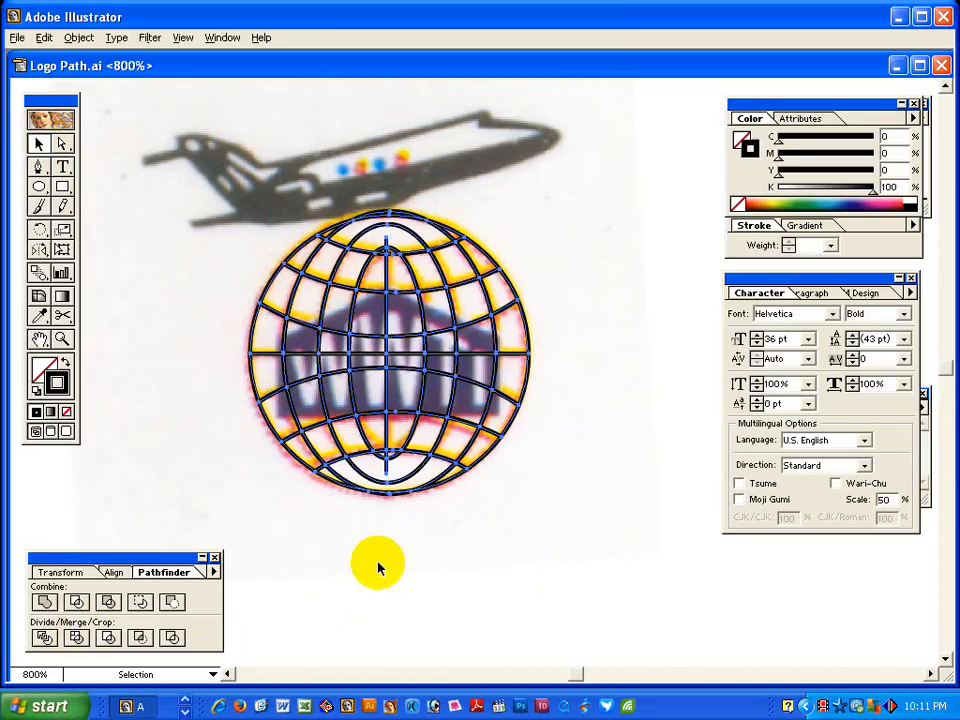
click(426, 540)
click(420, 462)
click(417, 236)
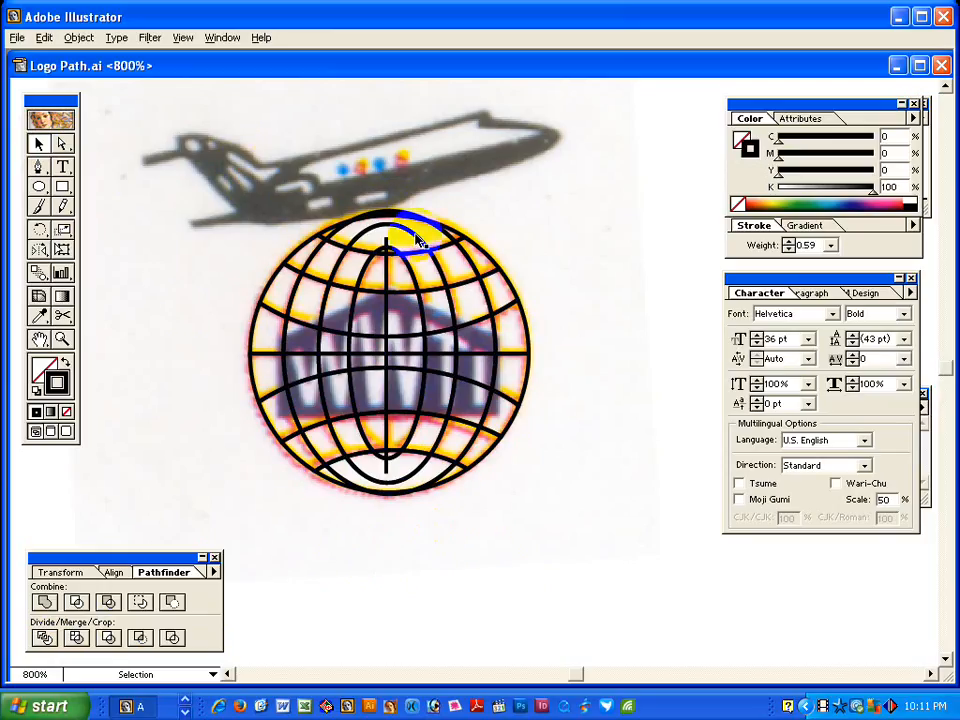
click(405, 266)
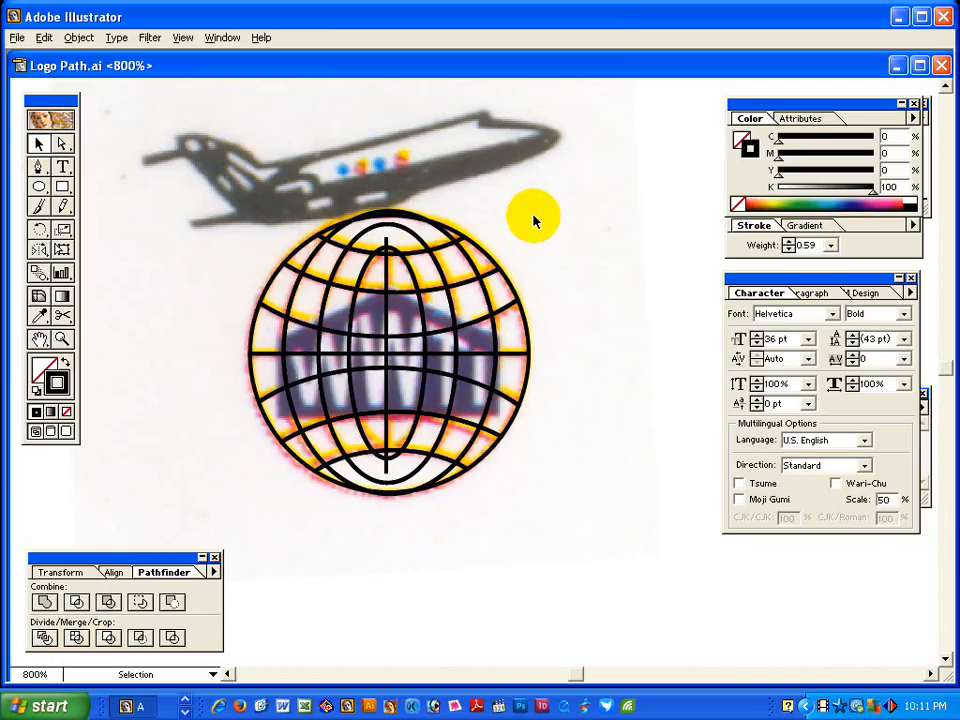
Undo the division of the globe's lines and deselect them.
click(368, 255)
key(ctrl+space)
drag(299, 164, 562, 540)
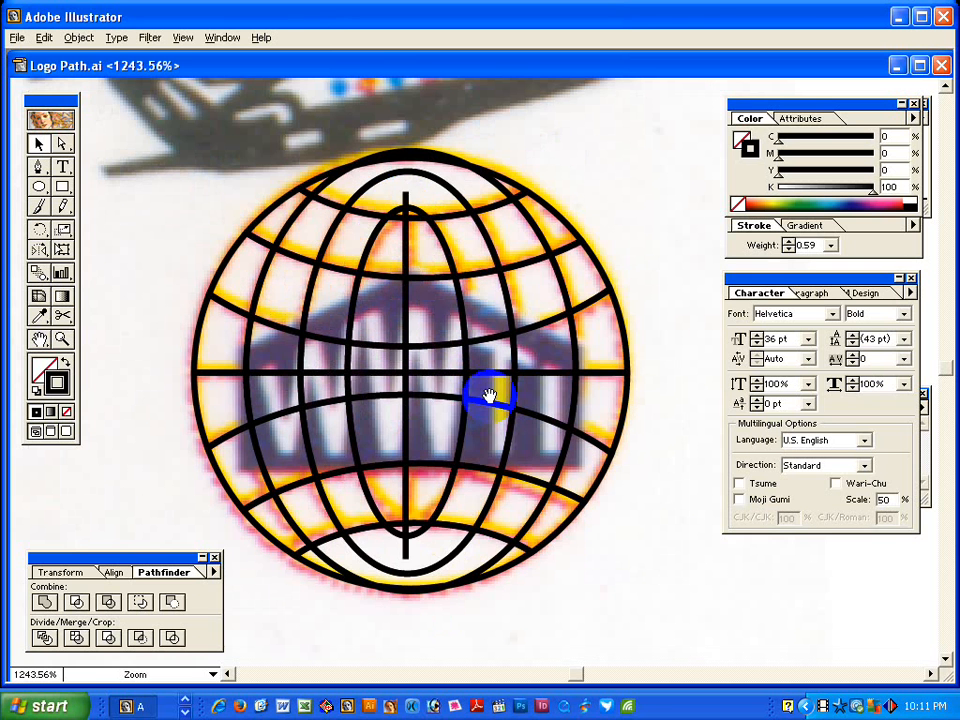
key(ctrl+a)
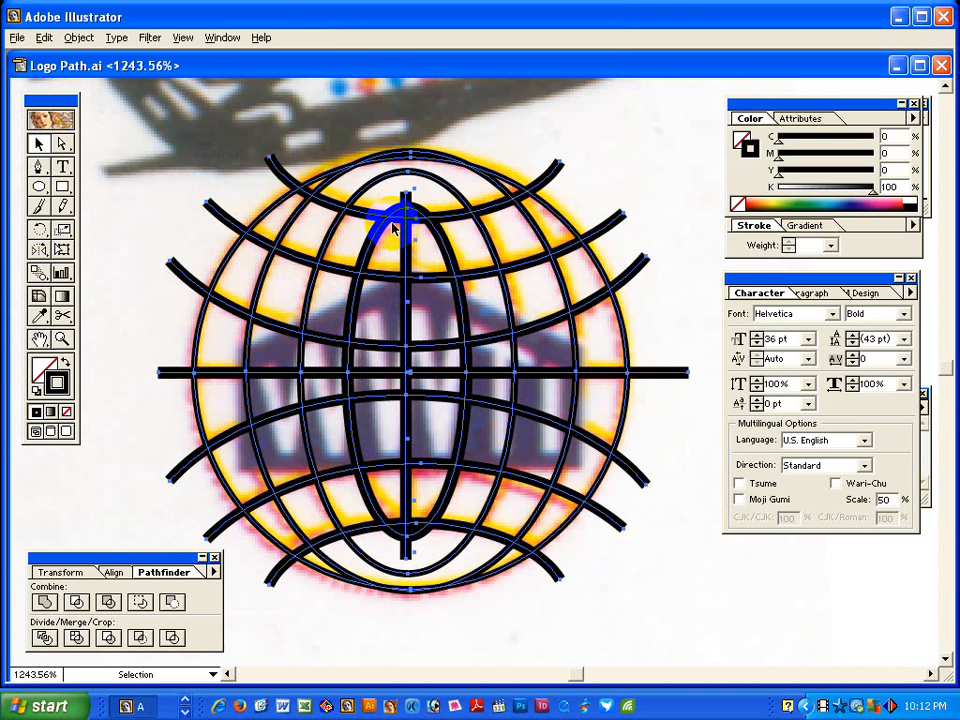
click(331, 126)
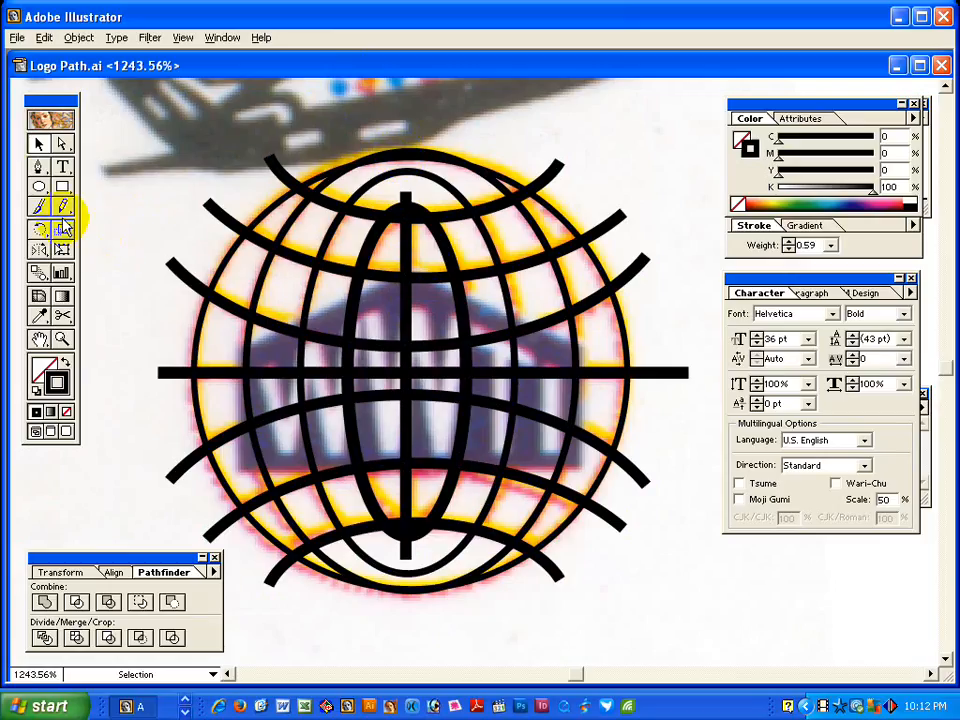
Cut the third longitude ellipse with Scissors on both sides just inside the globe's top cap and delete the arc between the cuts.
click(327, 185)
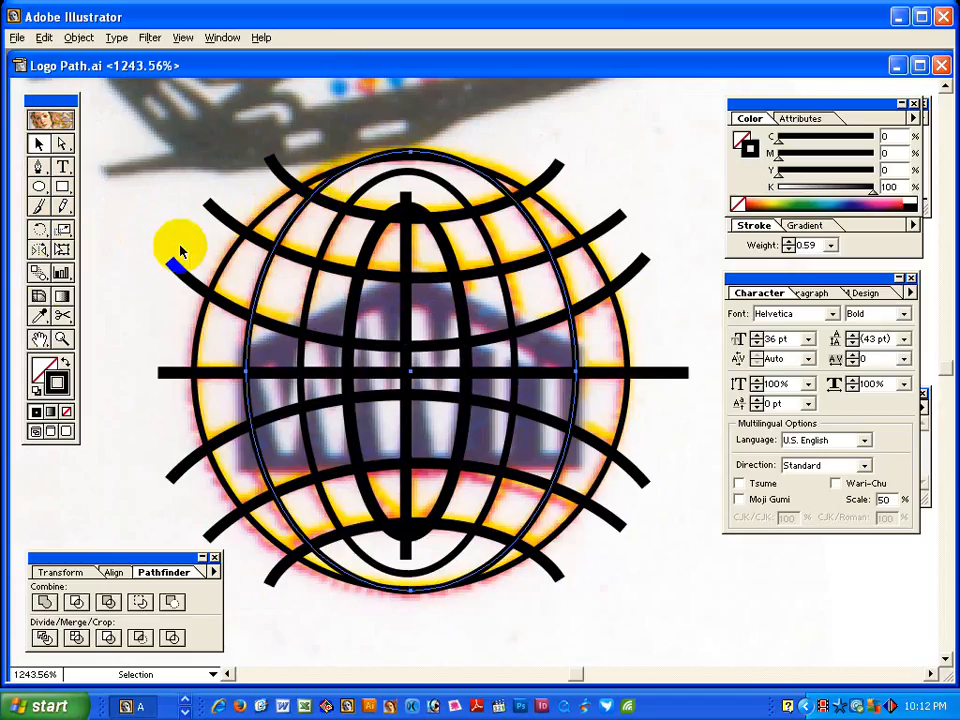
click(63, 318)
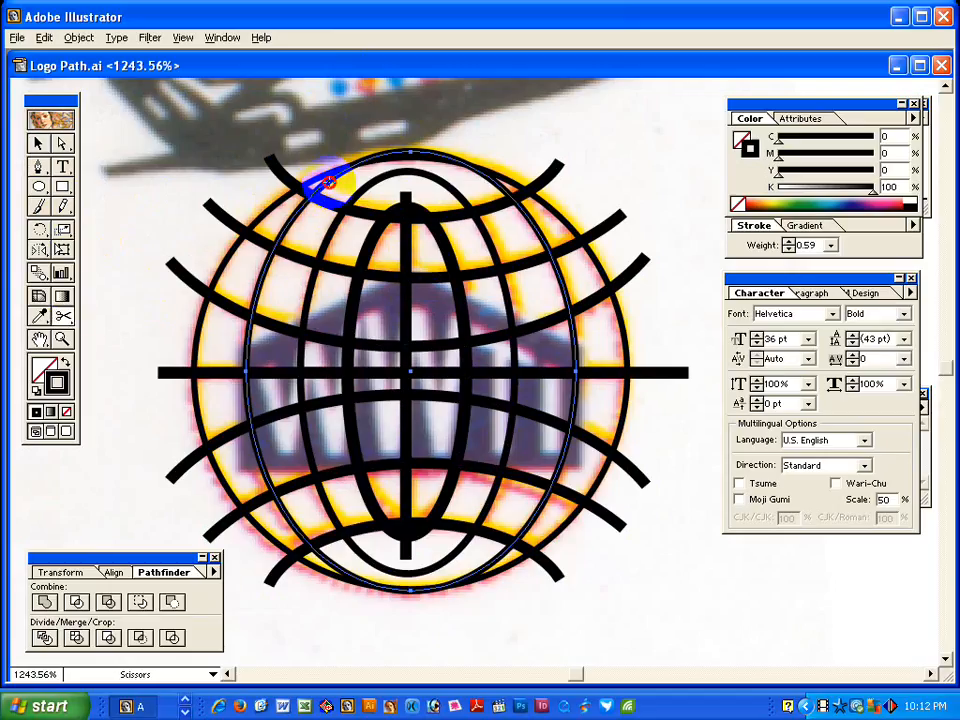
click(499, 186)
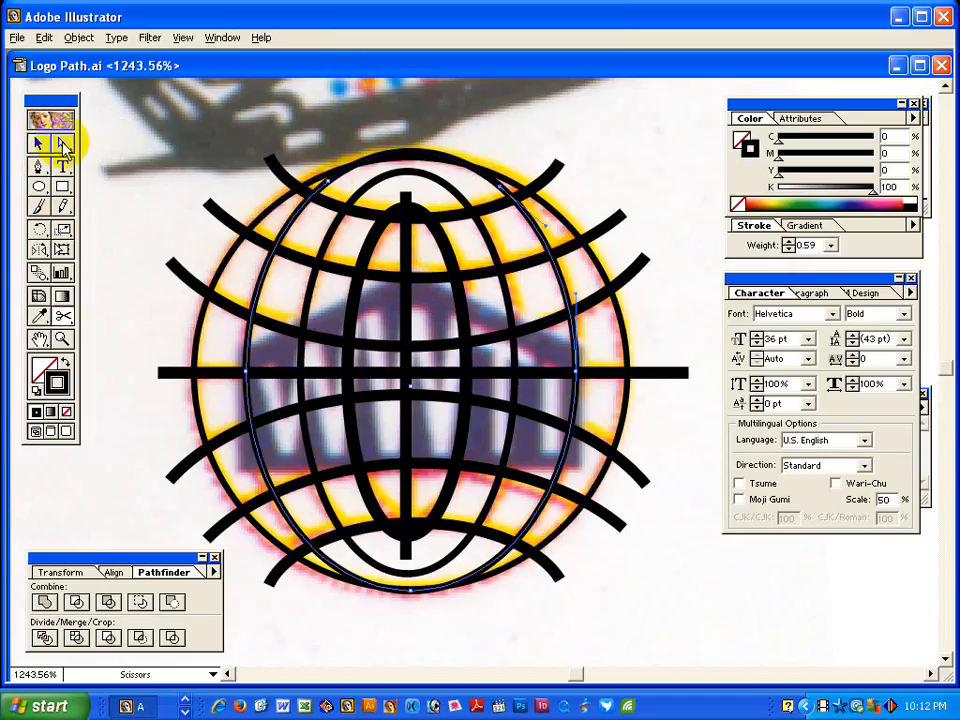
click(39, 143)
click(203, 124)
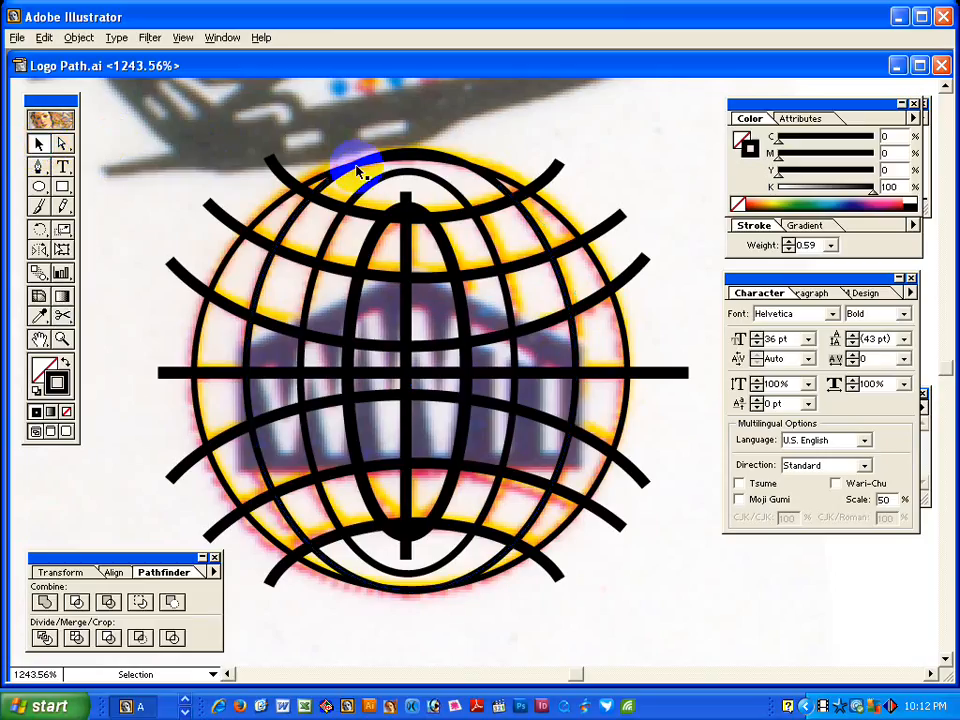
click(458, 175)
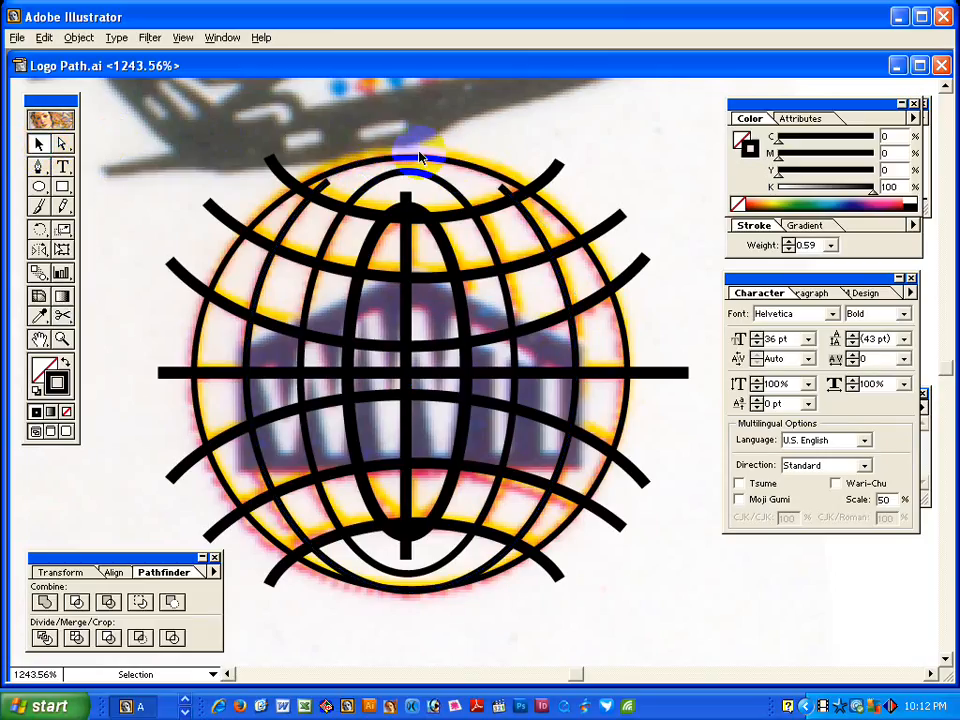
Cut the same longitude ellipse with Scissors on both sides inside the globe's bottom cap and delete the arc between the cuts.
drag(410, 508, 410, 439)
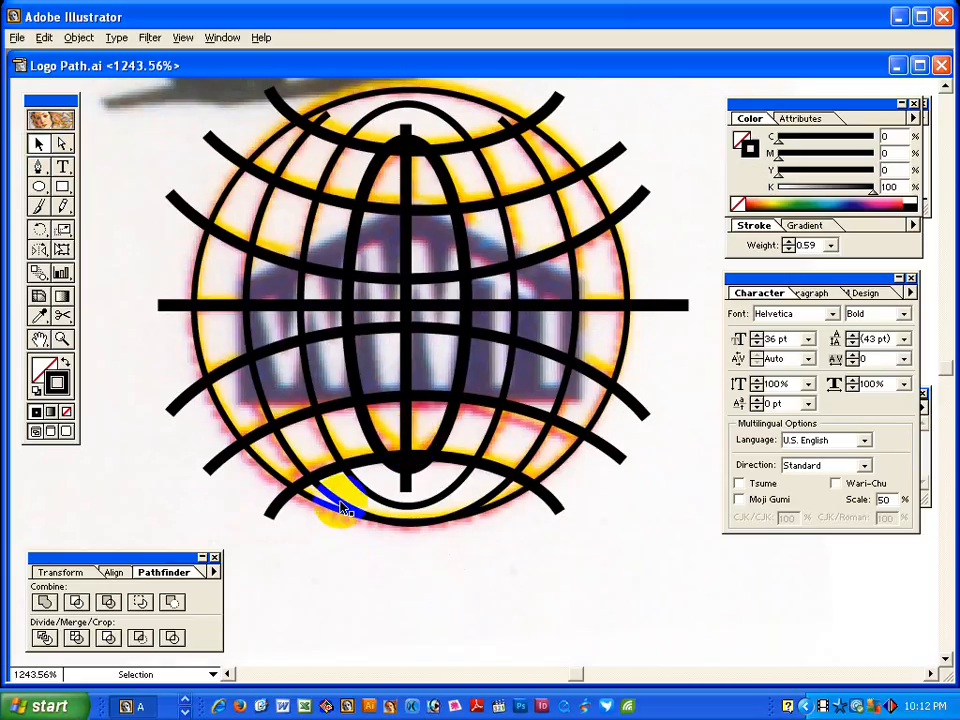
click(338, 505)
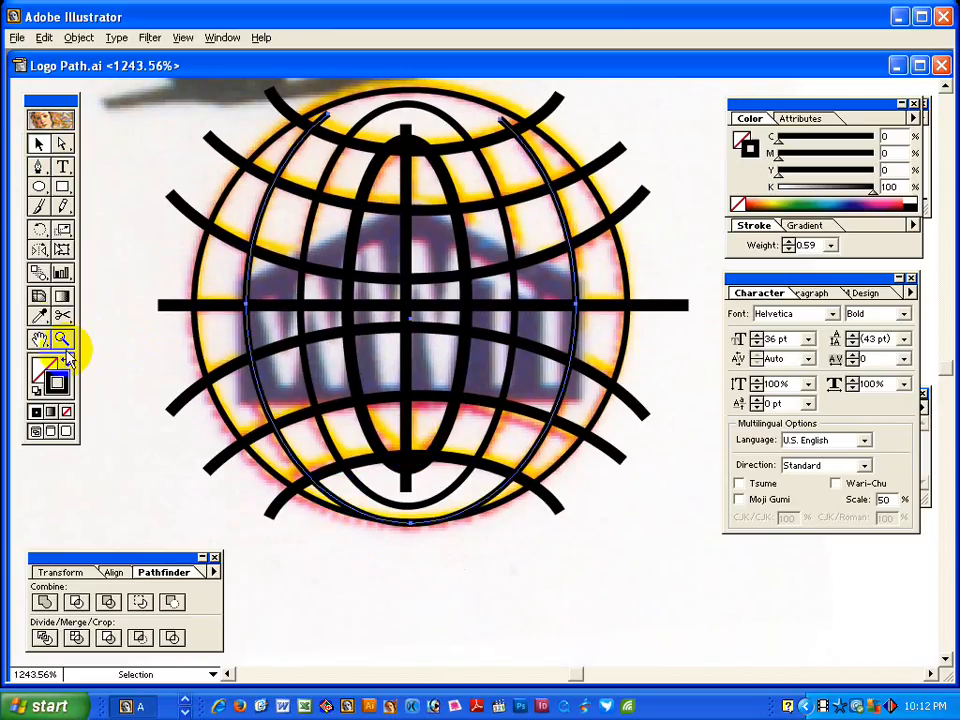
click(62, 318)
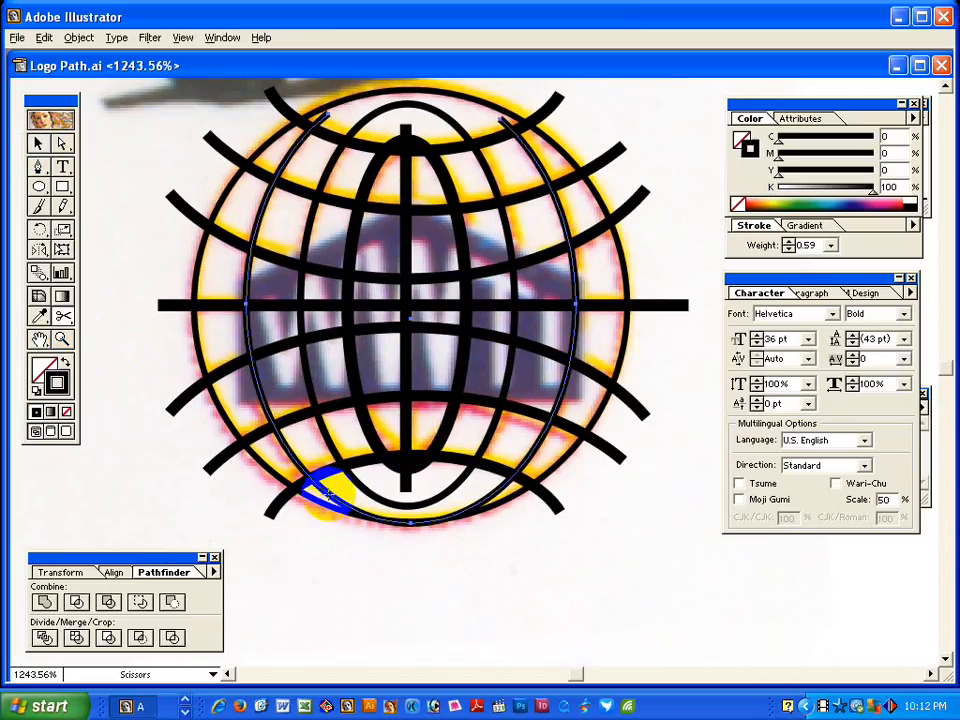
click(327, 492)
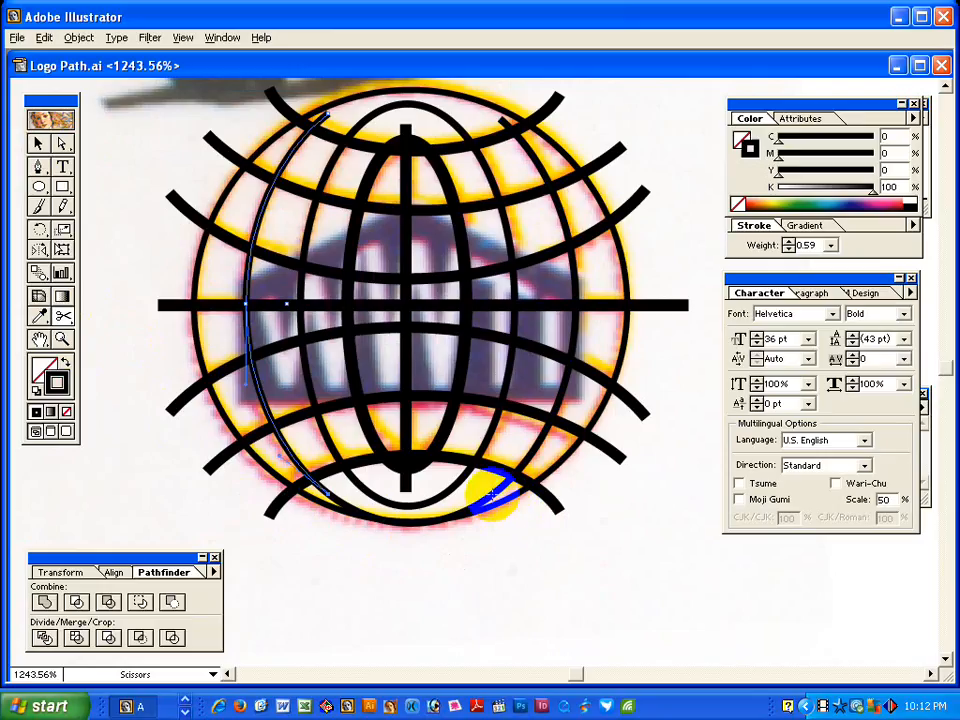
click(495, 493)
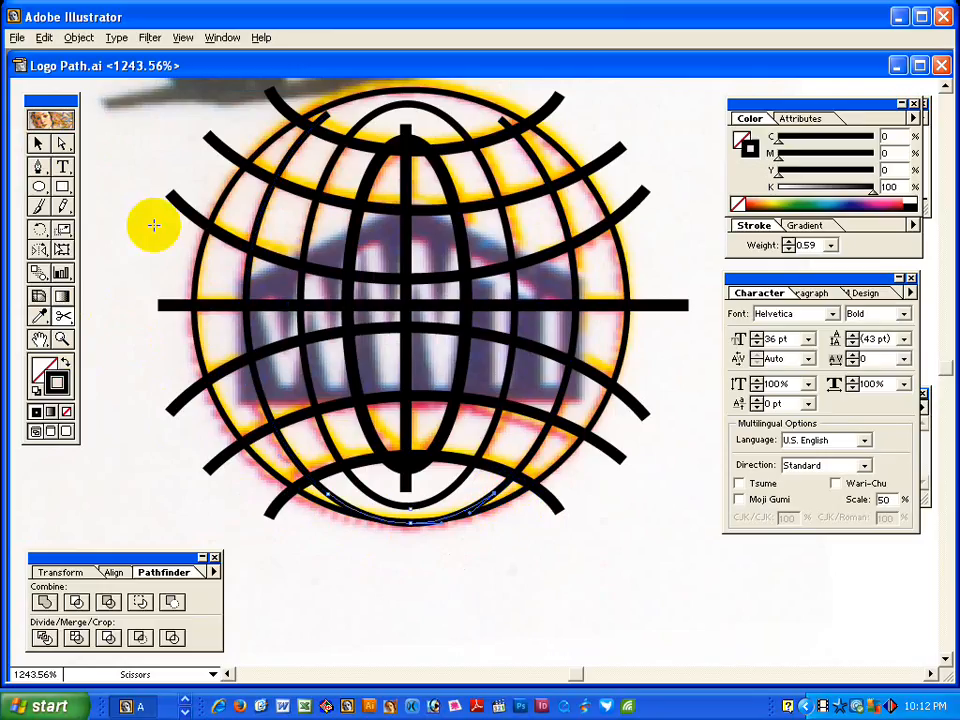
click(62, 143)
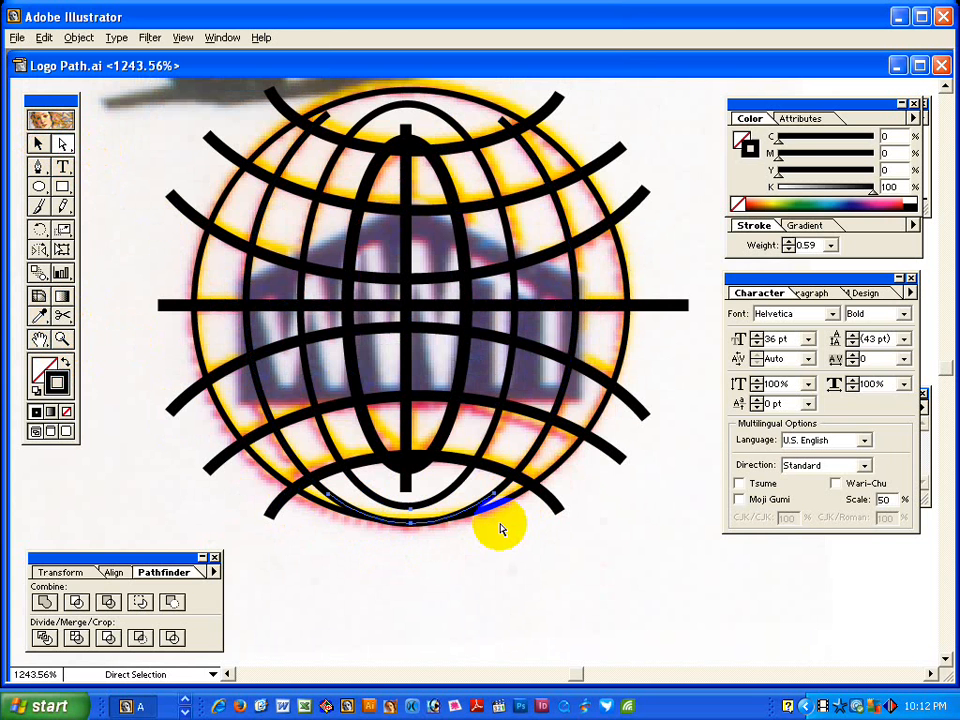
Select all the globe's lines and divide them with Pathfinder.
ctrl+alt+click(529, 407)
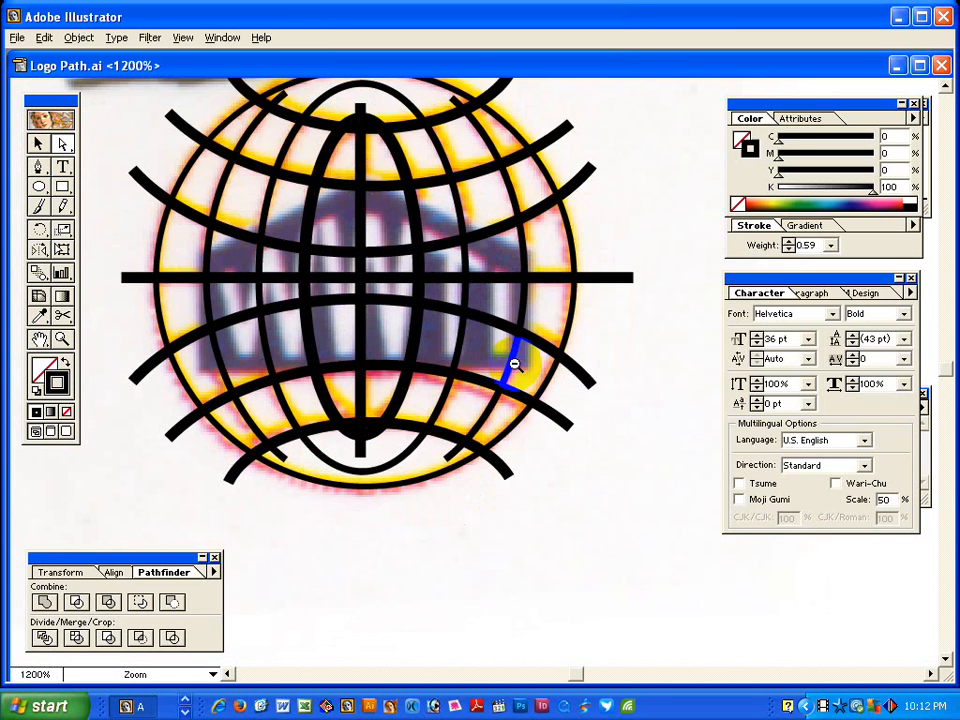
ctrl+alt+click(516, 366)
drag(197, 139, 520, 497)
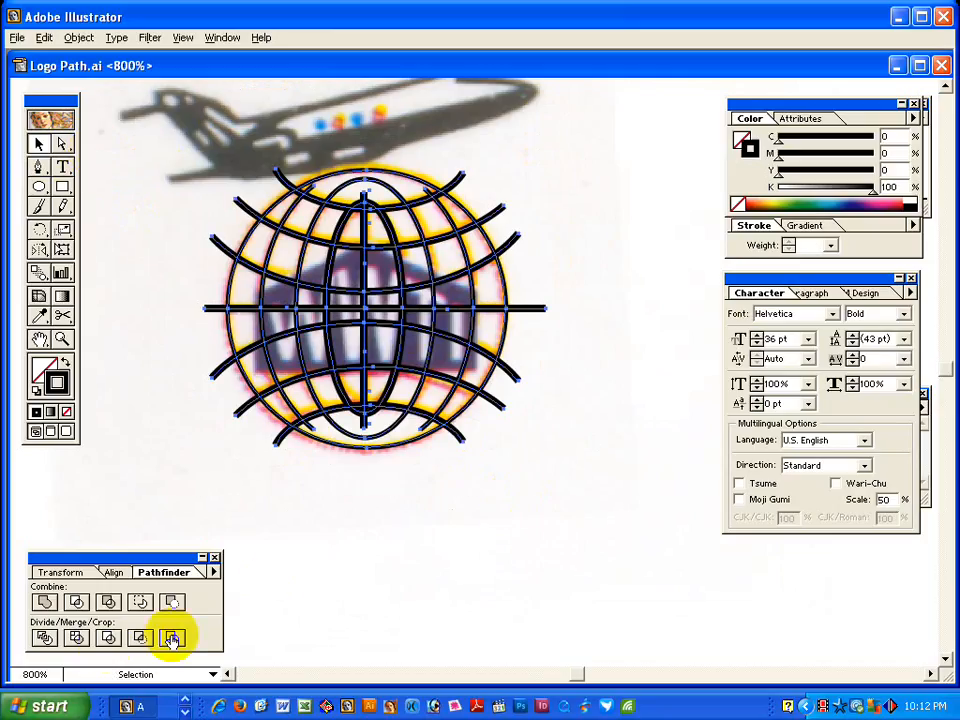
click(46, 637)
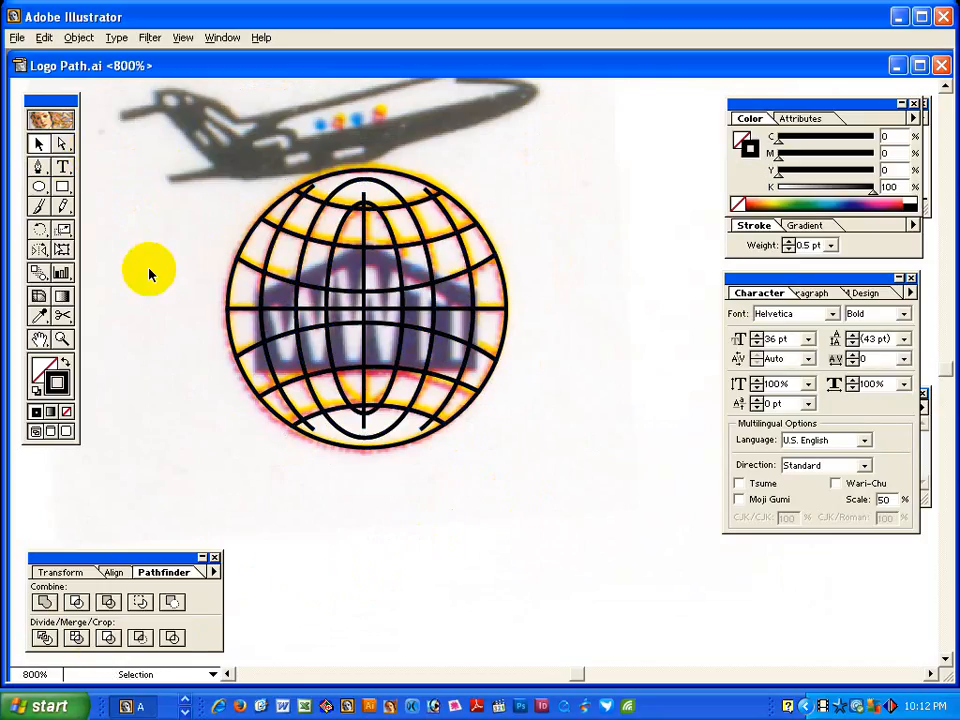
Select the divided pieces inside the globe's top cap and unite them into one shape with Pathfinder.
click(61, 143)
click(353, 157)
drag(353, 157, 368, 203)
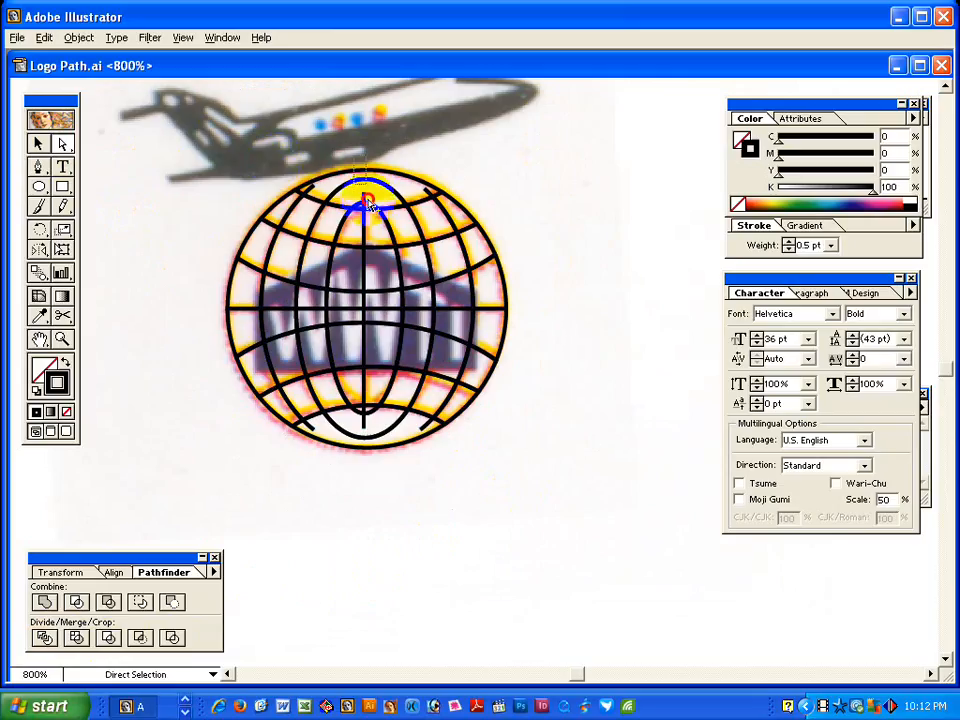
click(46, 606)
Select the divided pieces inside the globe's bottom cap, unite them into one shape with Pathfinder, and deselect it.
drag(345, 477, 369, 408)
click(383, 520)
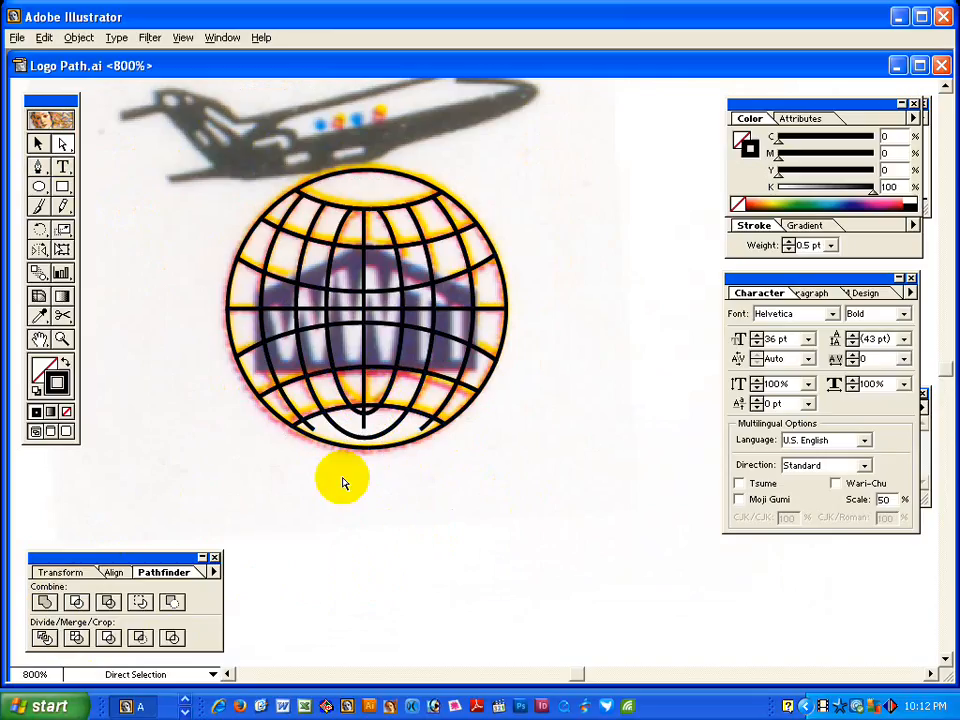
drag(342, 484, 373, 412)
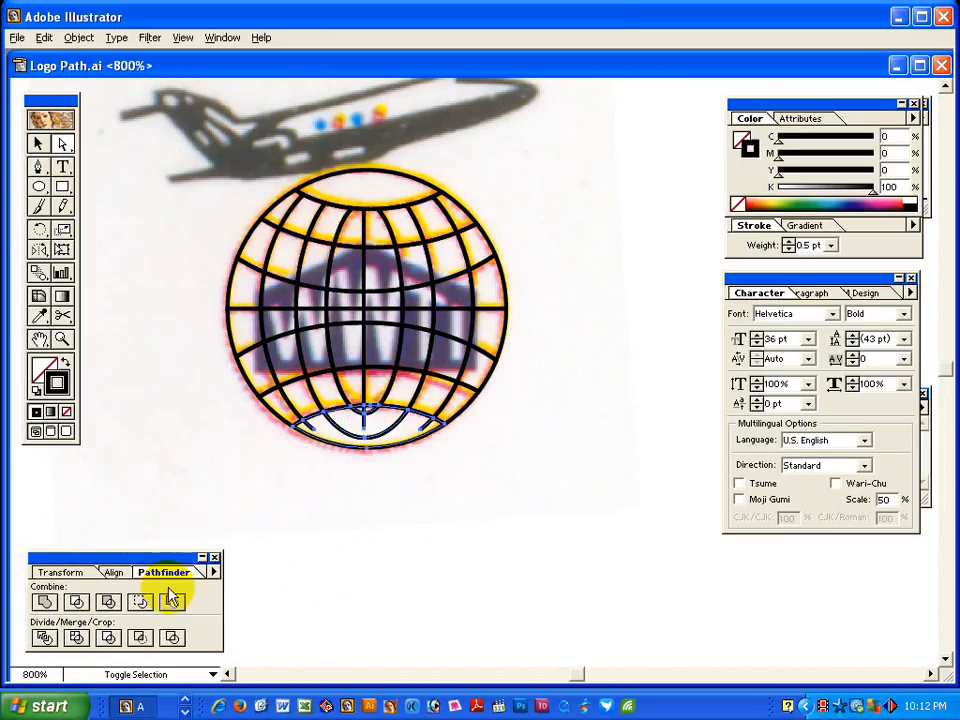
click(40, 606)
click(379, 542)
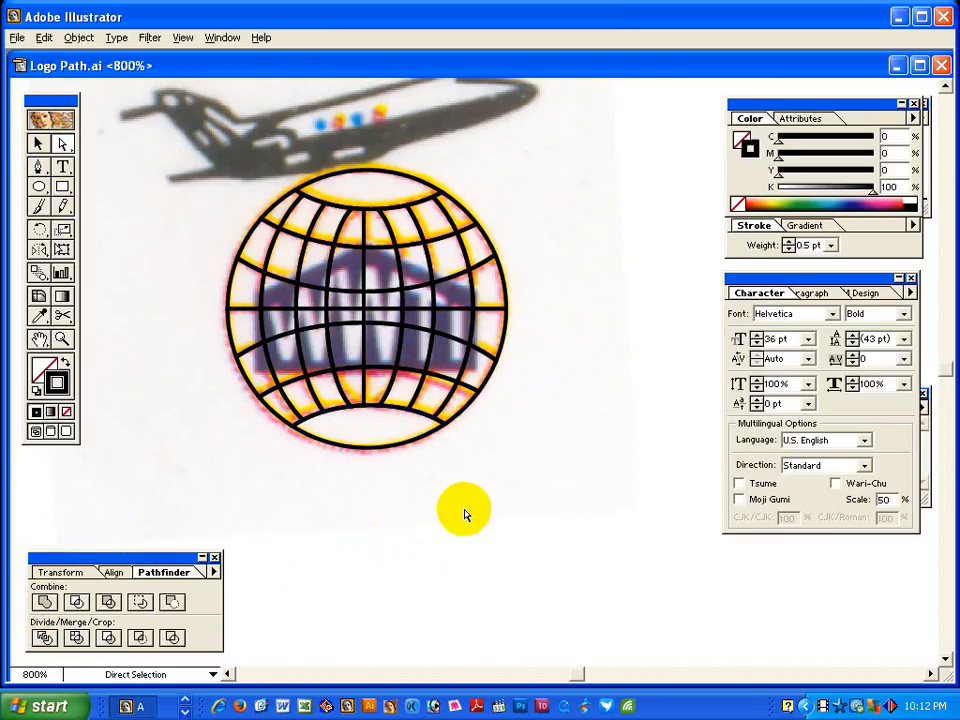
Show all the hidden artwork, including the airplane and the WWTI lettering, and deselect it.
ctrl+alt+click(566, 405)
ctrl+alt+click(517, 346)
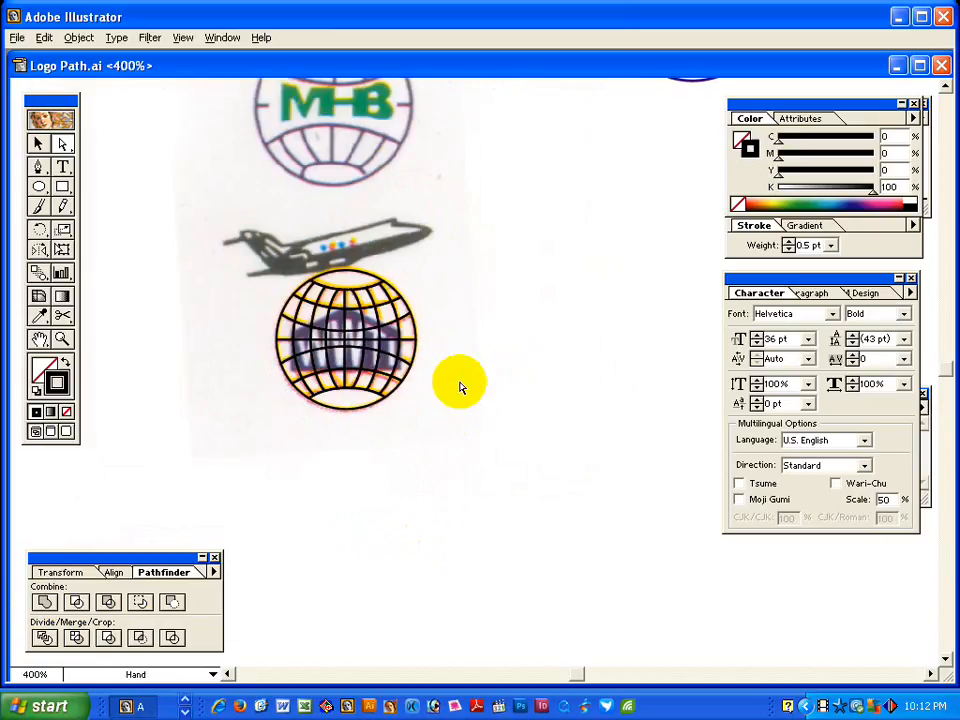
key(ctrl+a)
click(460, 385)
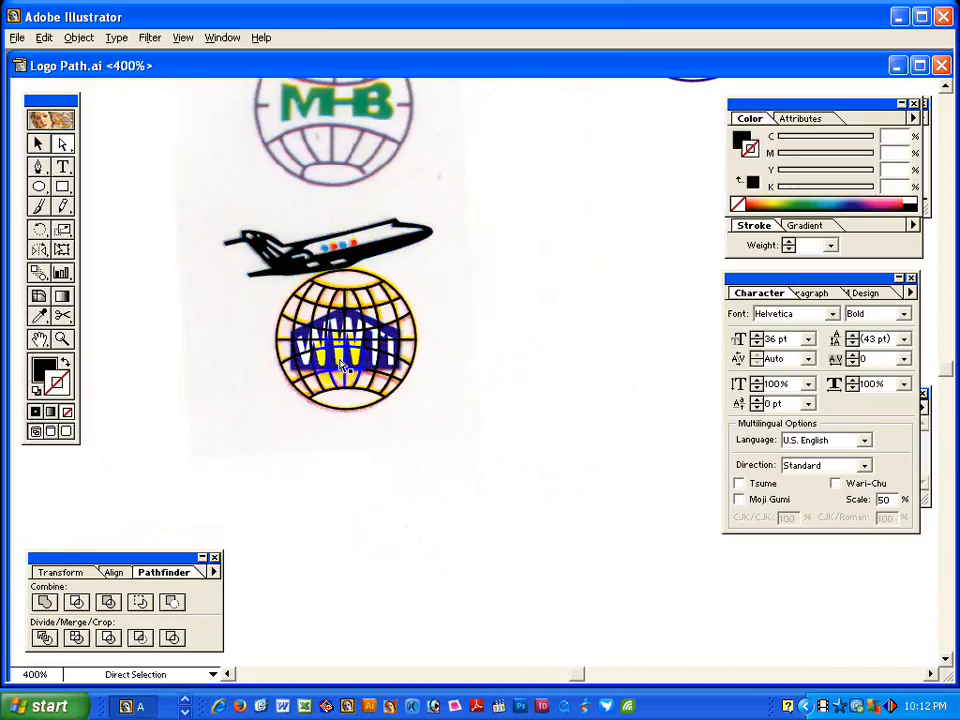
Select the redrawn airplane together with the WWTI globe and move them sideways onto the empty area beside the scan.
click(38, 143)
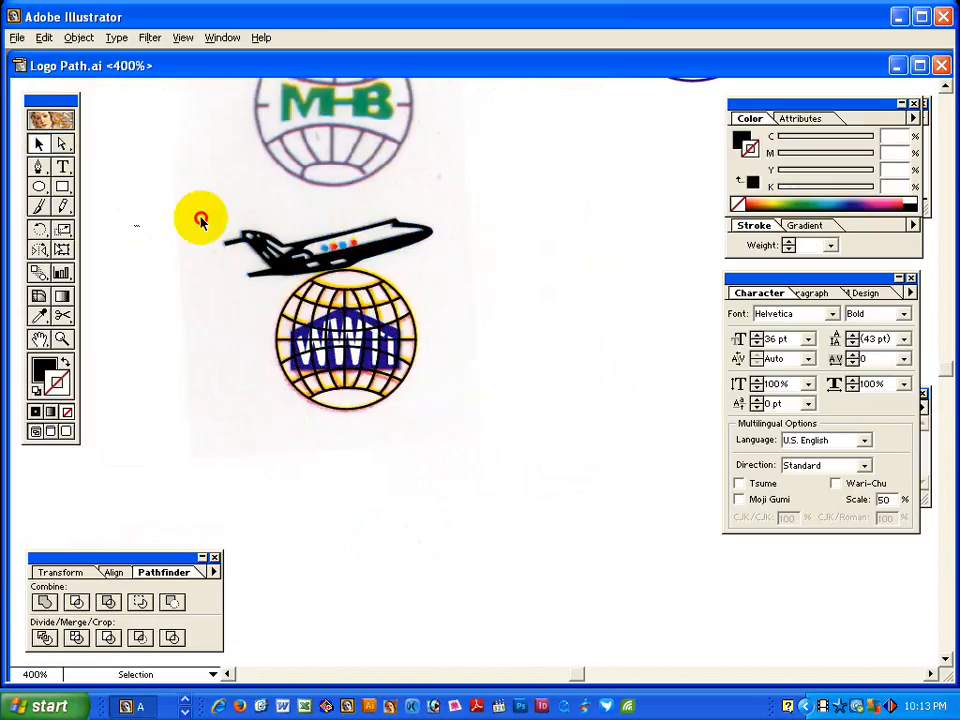
drag(203, 215, 469, 482)
drag(330, 260, 643, 263)
click(554, 453)
drag(486, 476, 420, 477)
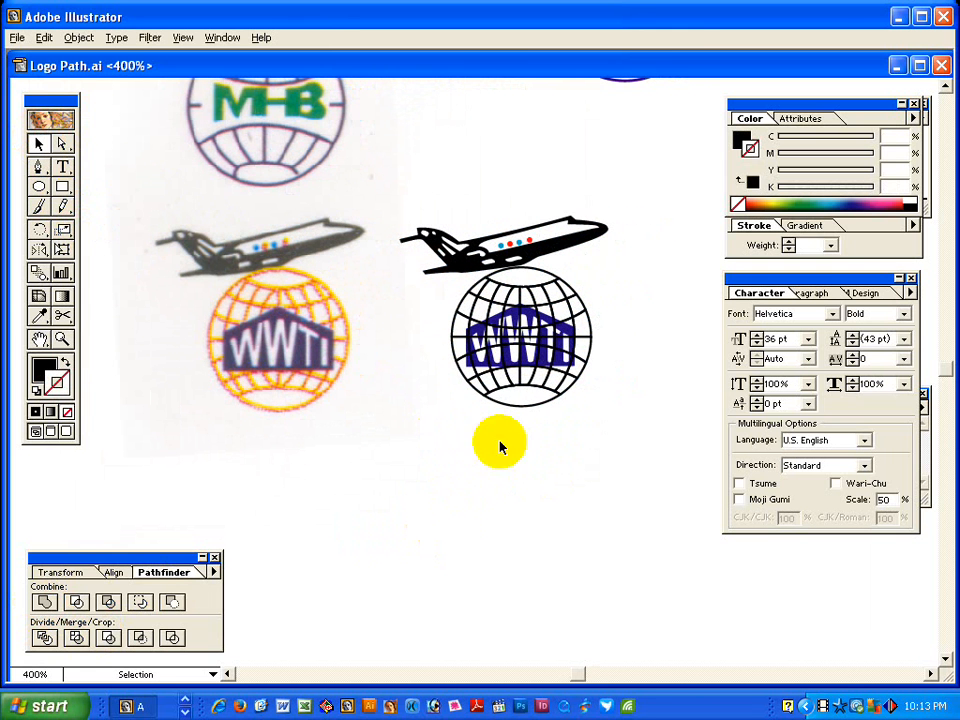
Set the stroke of the WWTI globe's lines to red with magenta 100%, yellow 100% and minimal black, and deselect the globe.
key(ctrl+space)
drag(450, 204, 636, 568)
drag(543, 533, 611, 644)
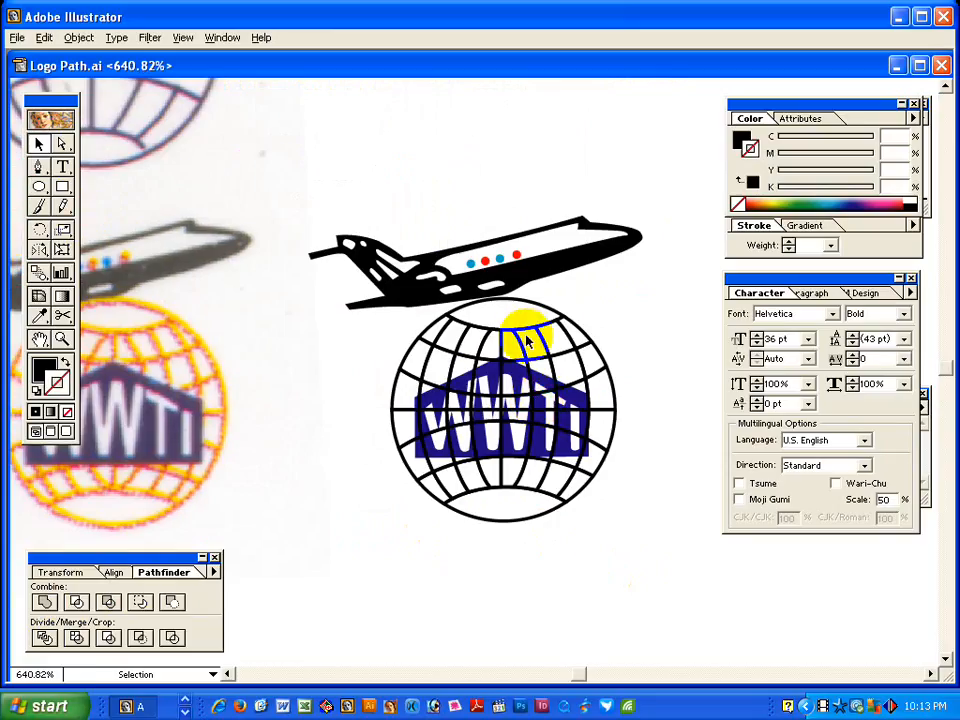
click(470, 325)
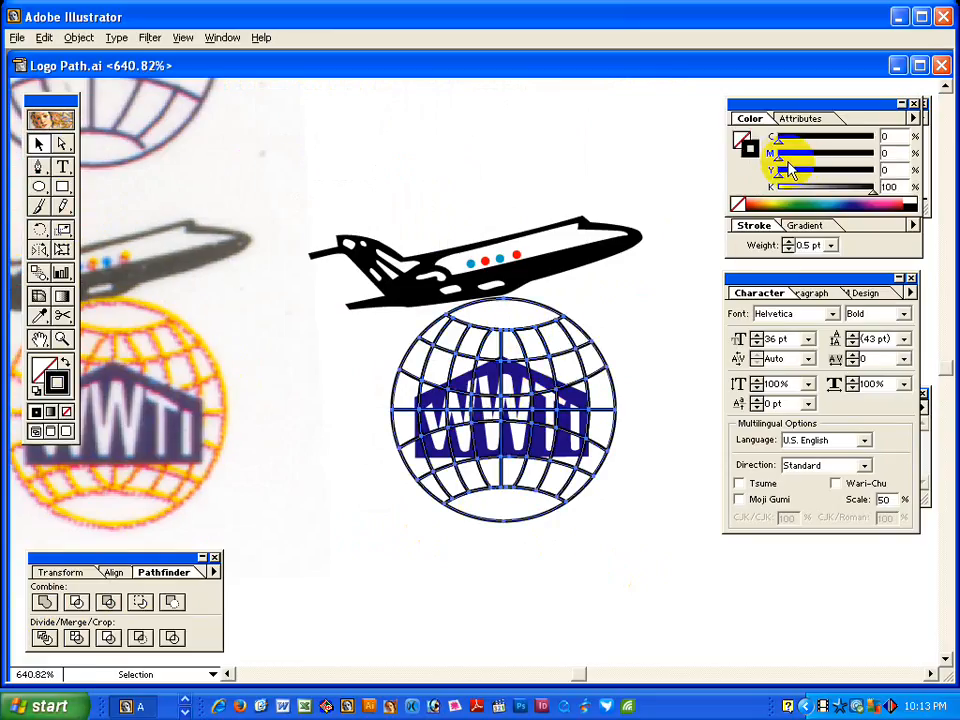
drag(780, 159, 874, 158)
drag(787, 183, 876, 172)
click(820, 205)
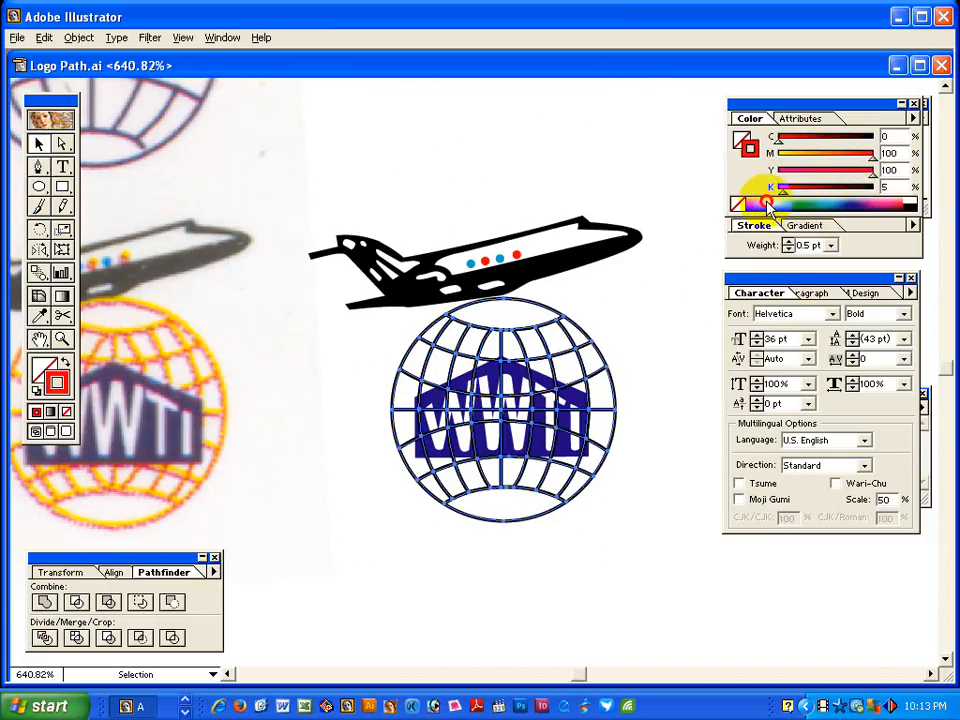
click(657, 374)
Bring the blue WWTI lettering shape to the front of the globe's grid lines and deselect it.
click(510, 392)
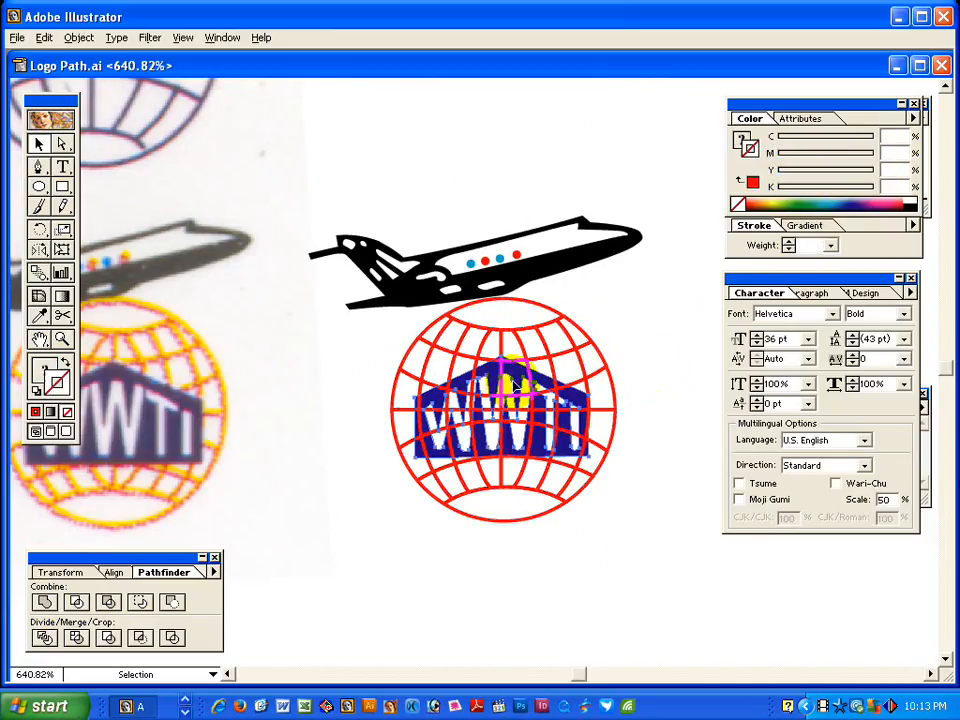
key(ctrl+shift+bracketright)
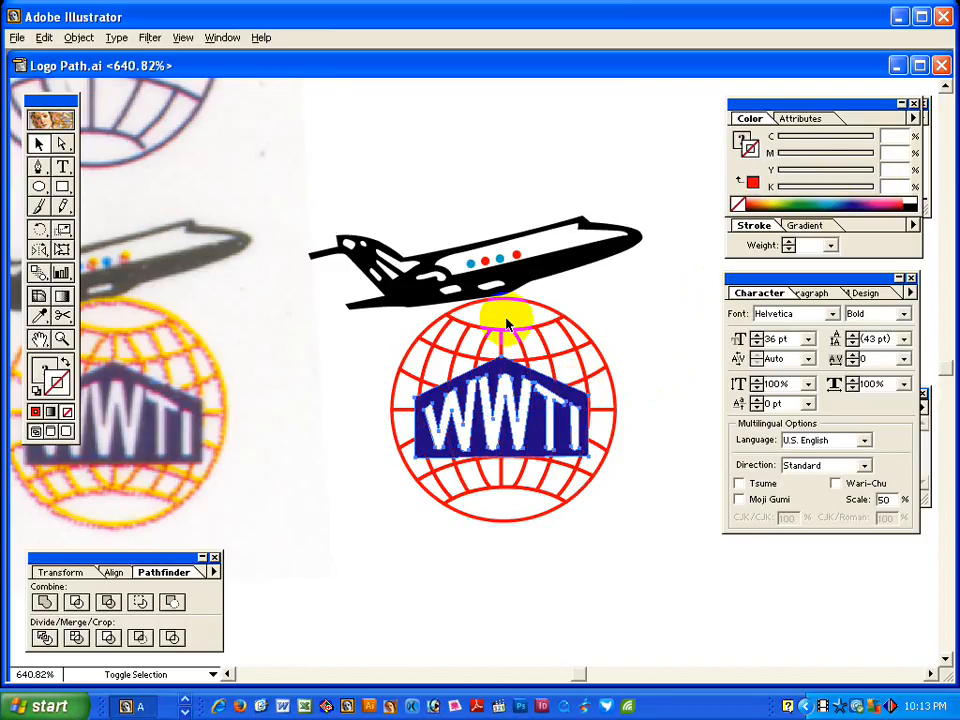
click(648, 318)
Group the airplane, the red globe and the WWTI lettering into one object and deselect it.
ctrl+alt+click(495, 414)
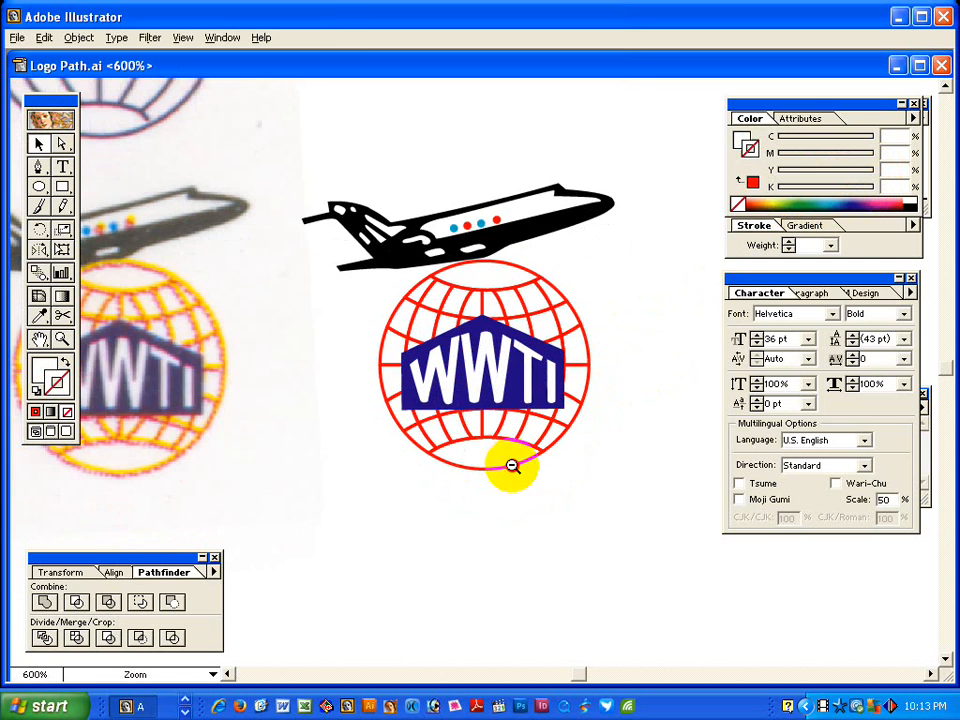
ctrl+alt+click(512, 465)
key(v)
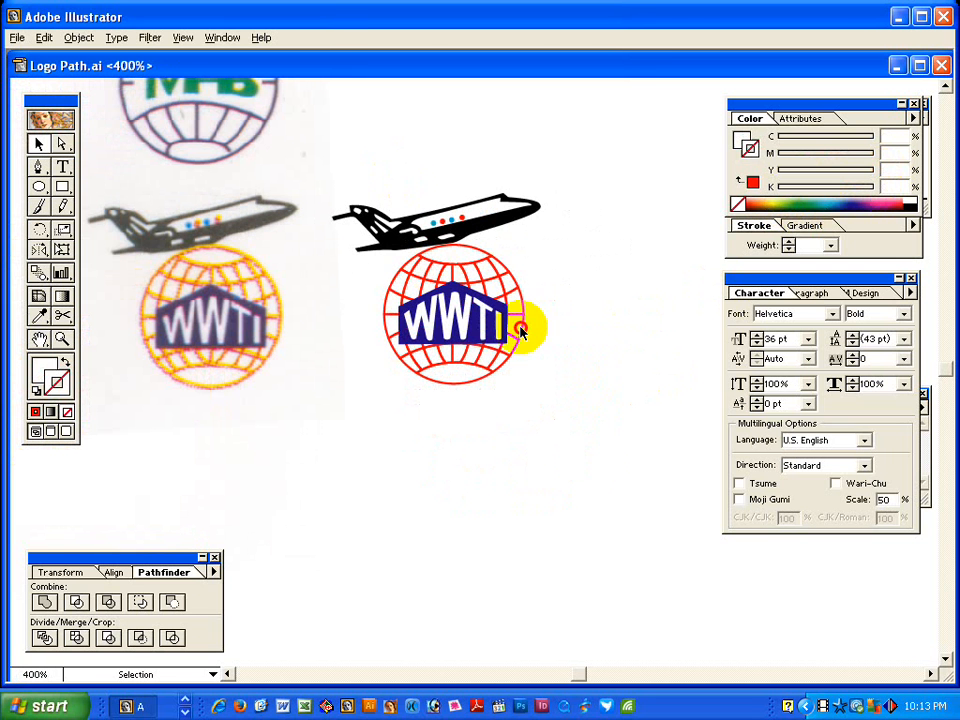
drag(396, 167, 589, 461)
click(519, 478)
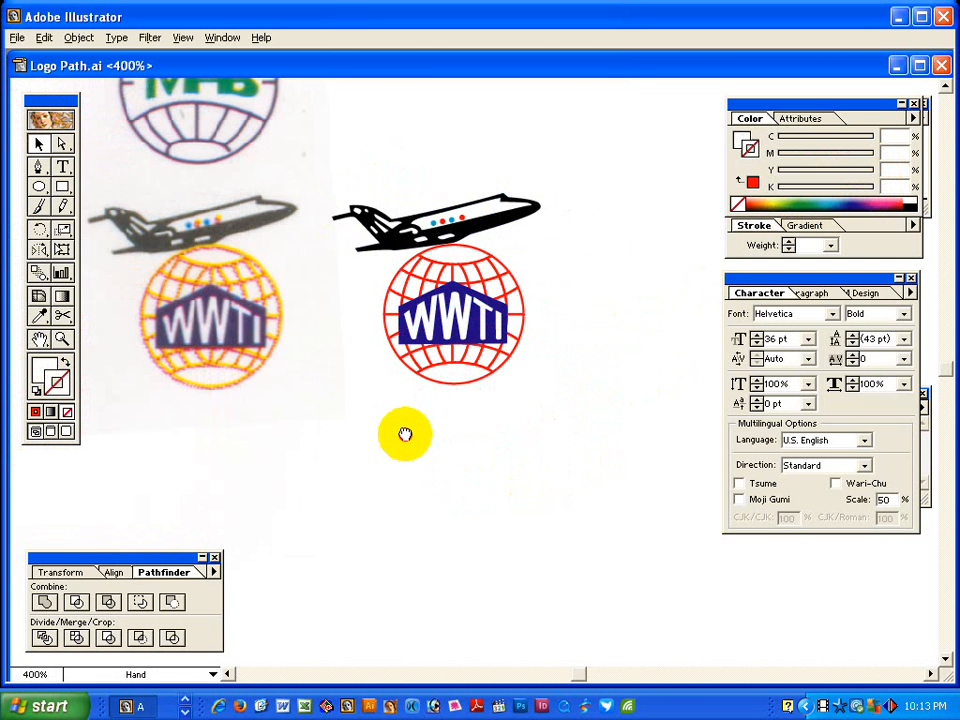
Move the redrawn MHB globe logo into the second row of logos, just beside the laurel wreath emblem.
drag(405, 435, 451, 661)
click(597, 210)
click(499, 152)
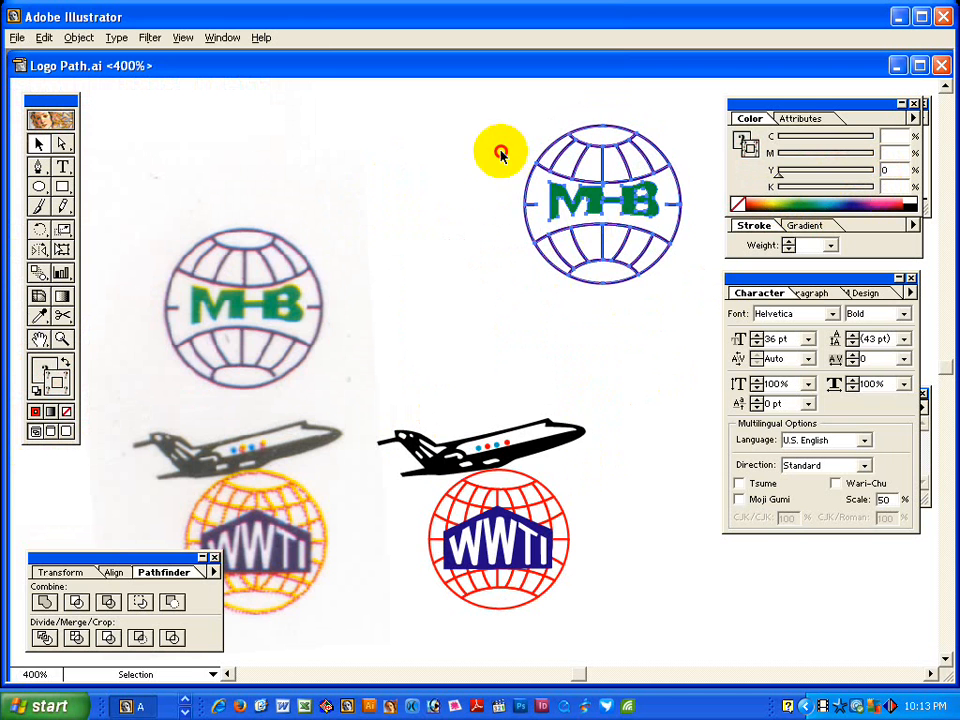
ctrl+alt+click(491, 376)
ctrl+alt+click(491, 376)
ctrl+alt+click(455, 405)
drag(427, 454, 449, 544)
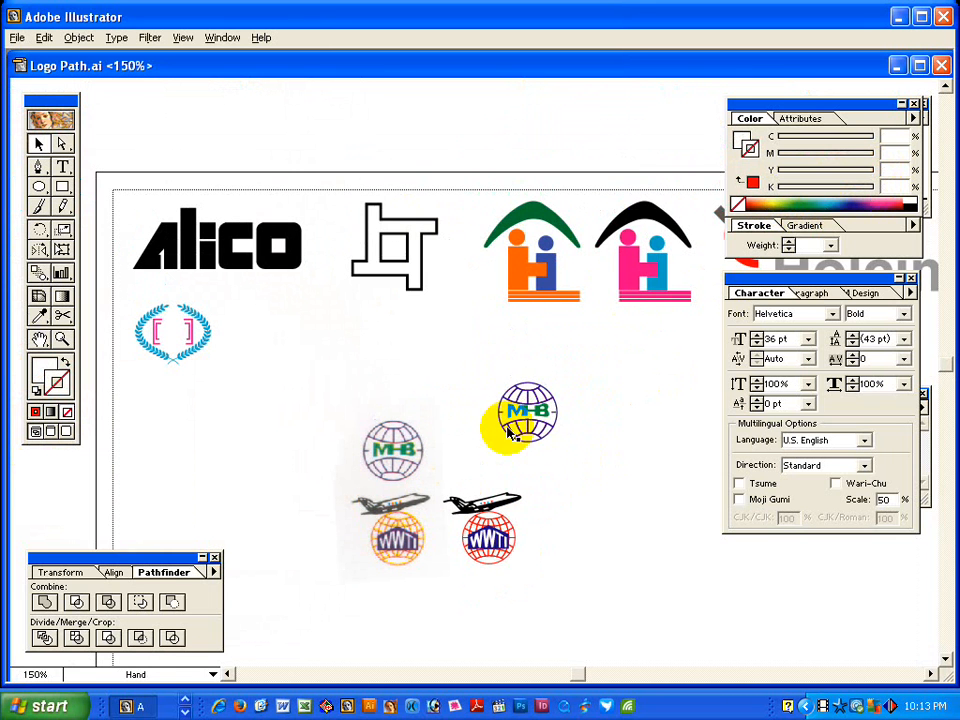
drag(527, 409, 272, 334)
Move the redrawn airplane and WWTI logo into the second row beside the MHB logo, and delete the scanned reference image.
click(484, 518)
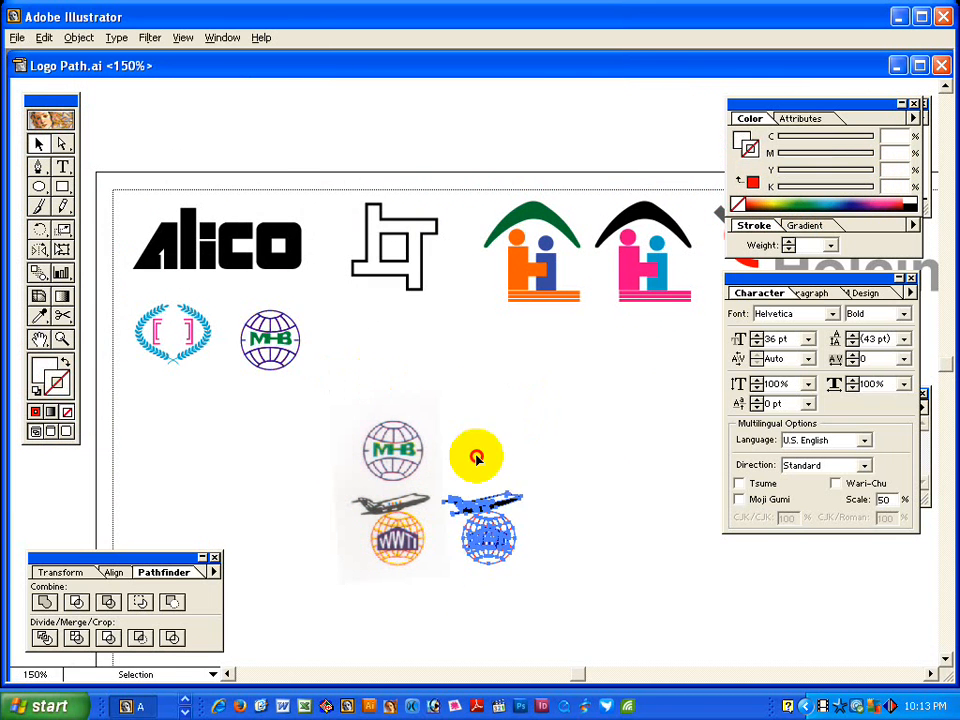
drag(482, 516, 356, 342)
click(500, 376)
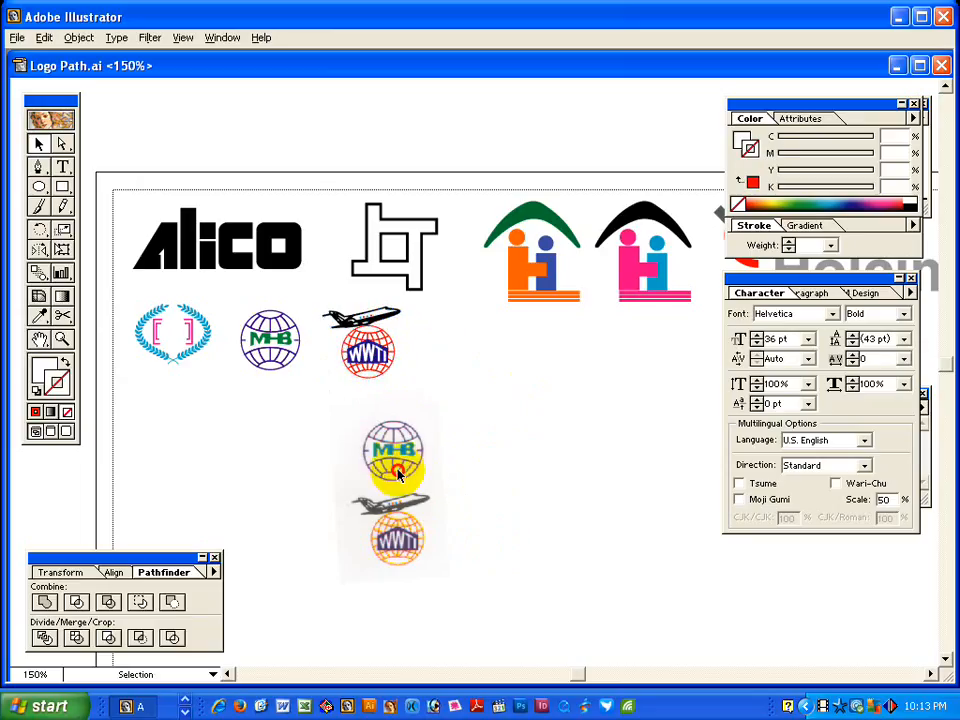
click(433, 482)
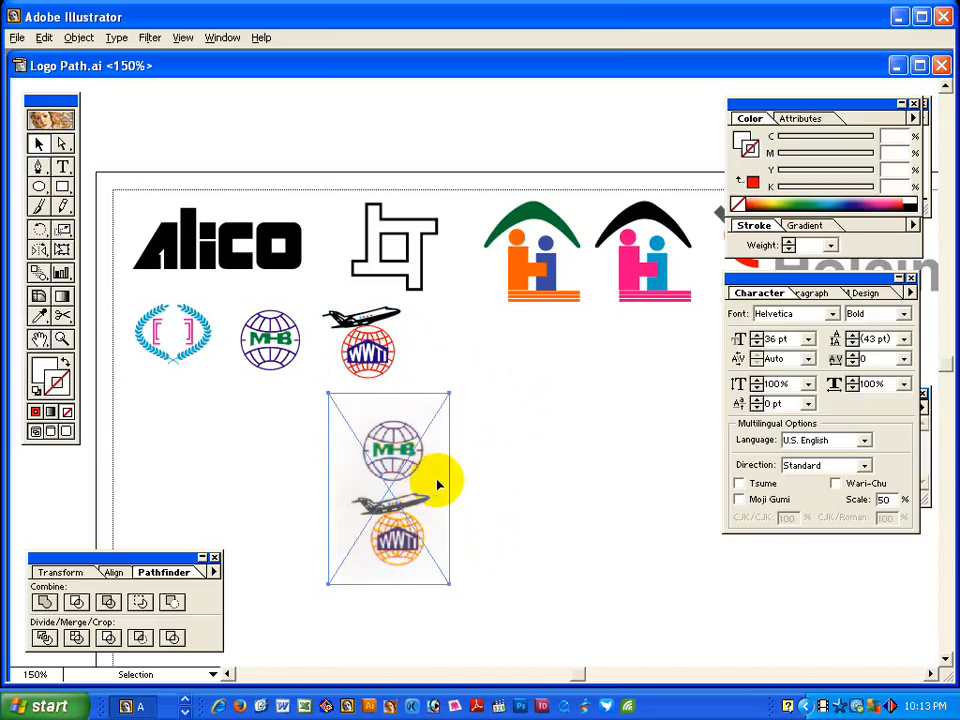
key(Delete)
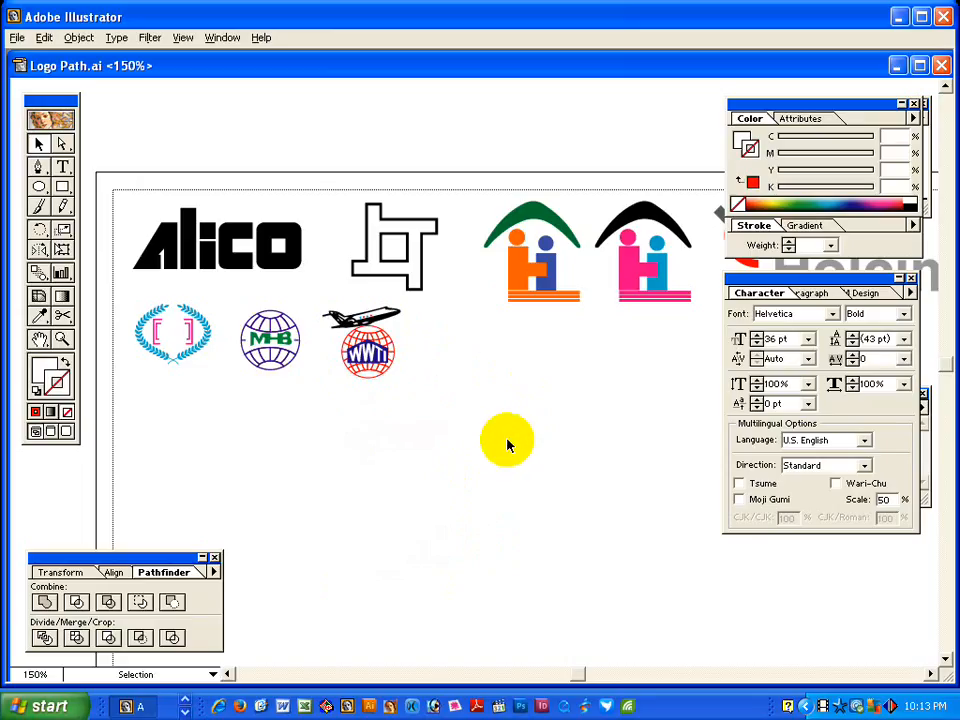